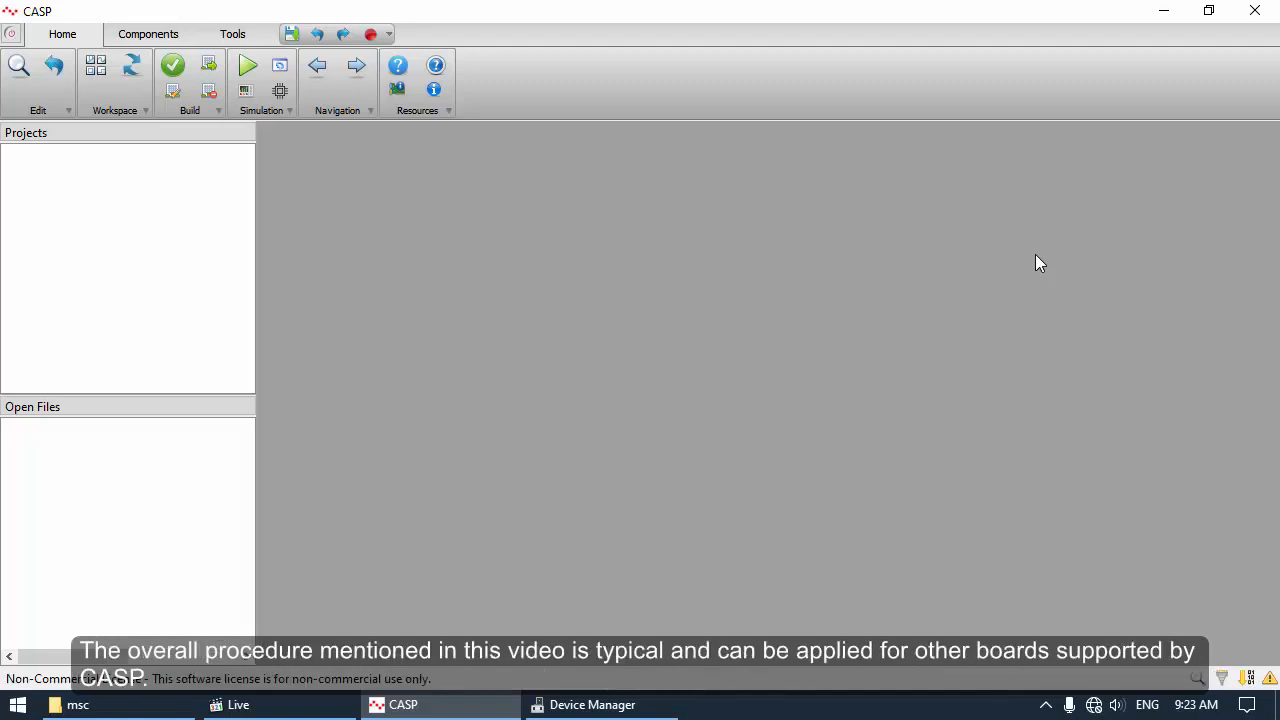
Launch Vivado, open the Hardware Manager and auto-connect to the local hardware target
click(1152, 20)
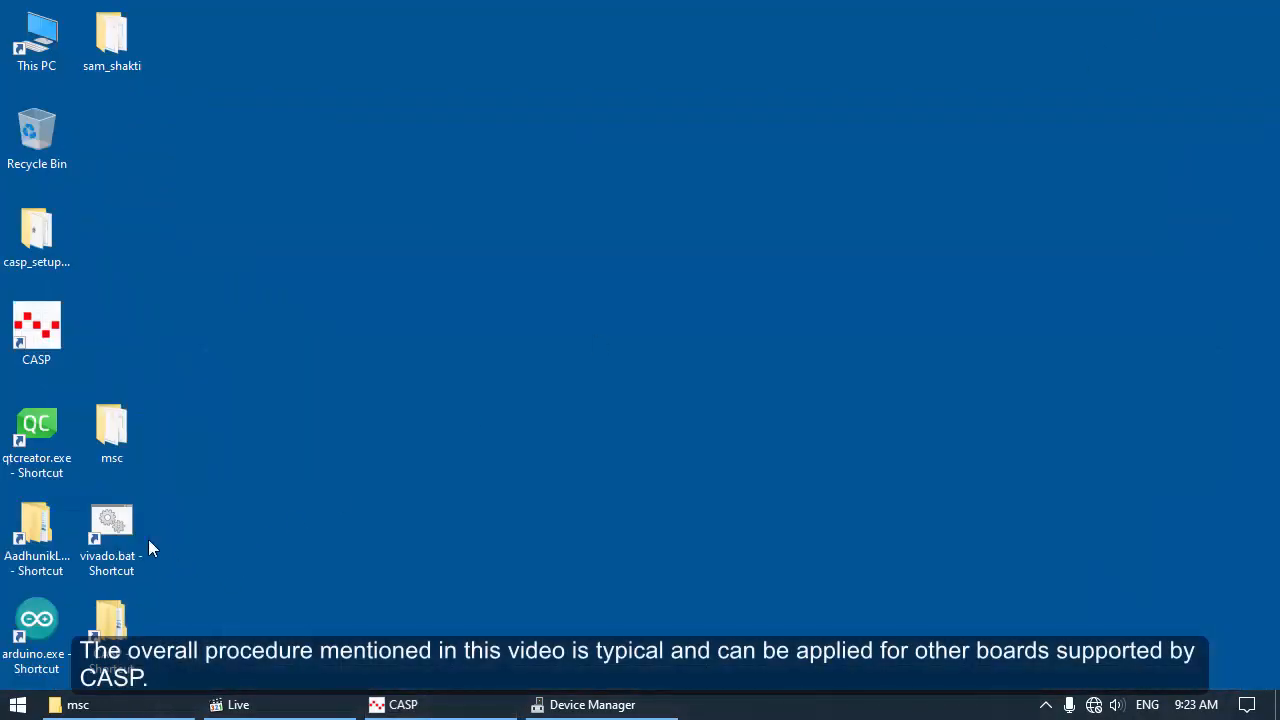
double_click(148, 540)
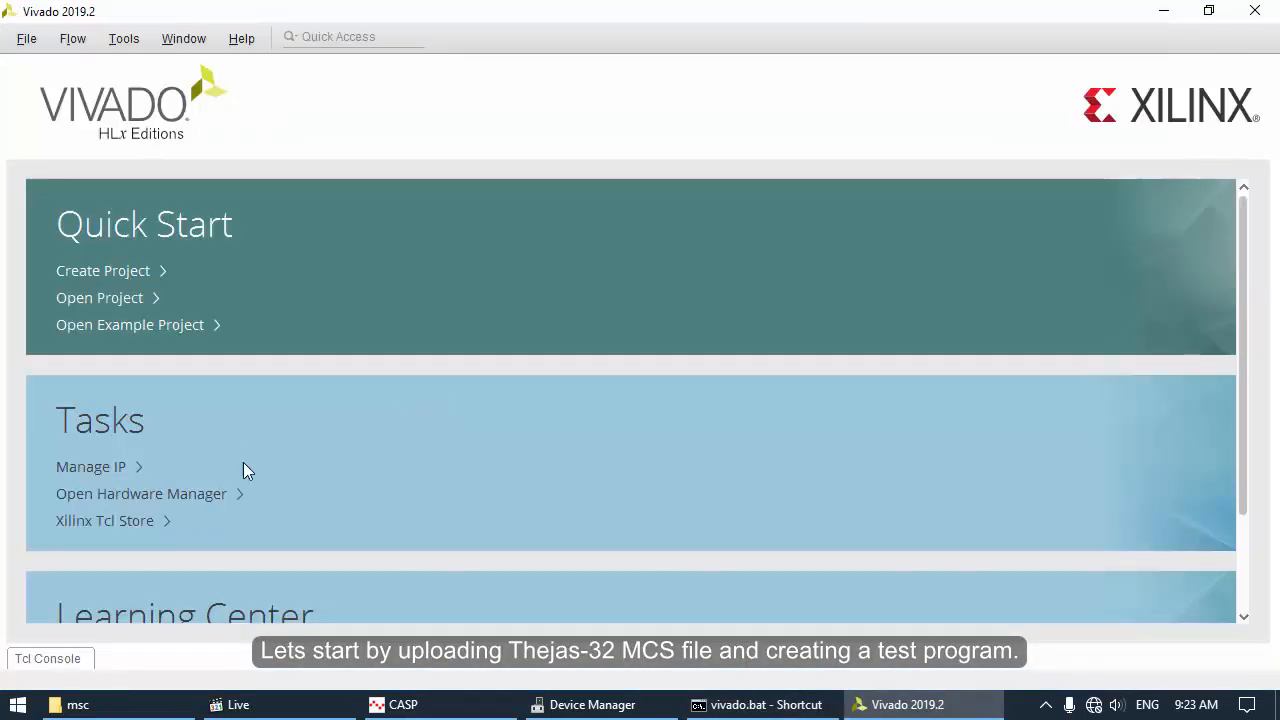
click(217, 497)
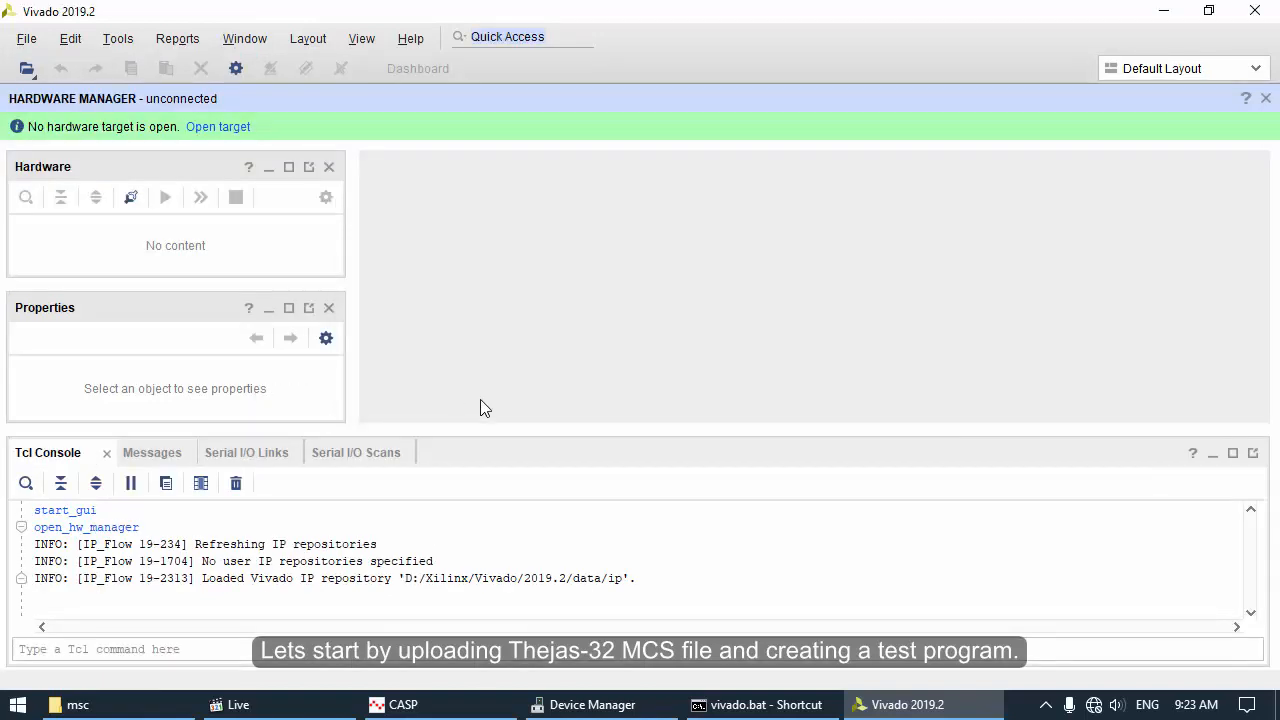
click(238, 131)
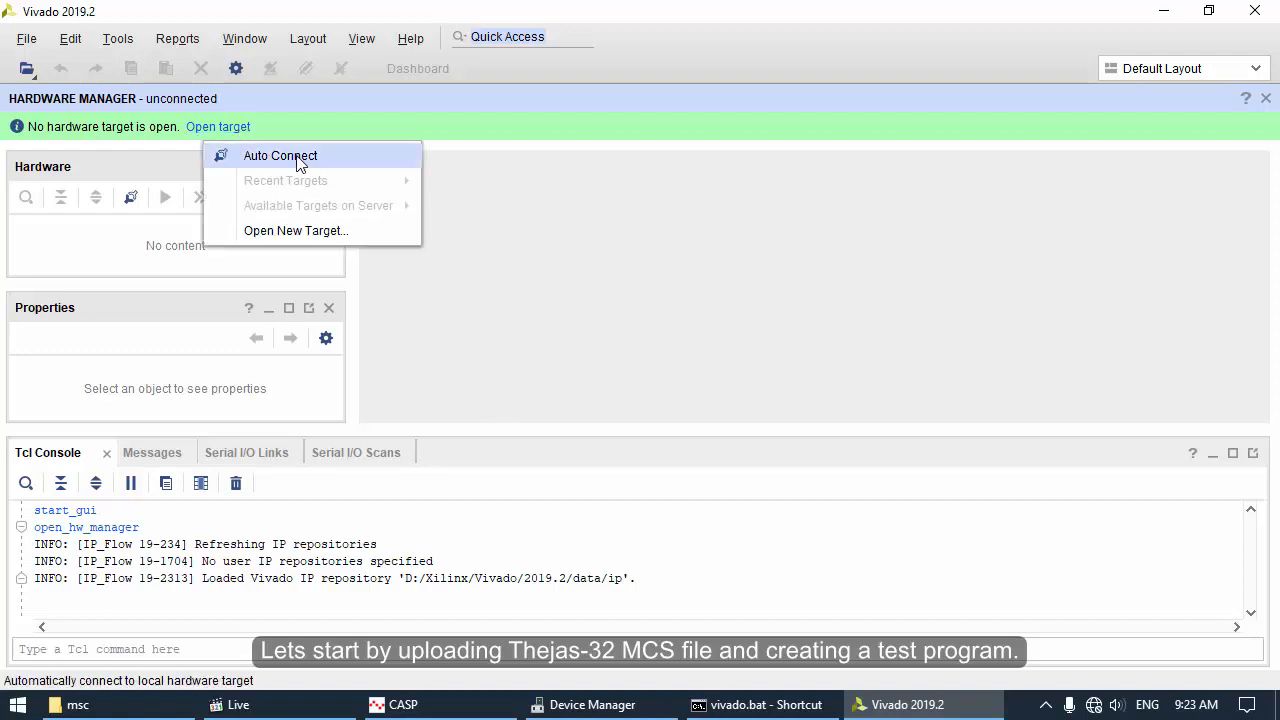
click(275, 155)
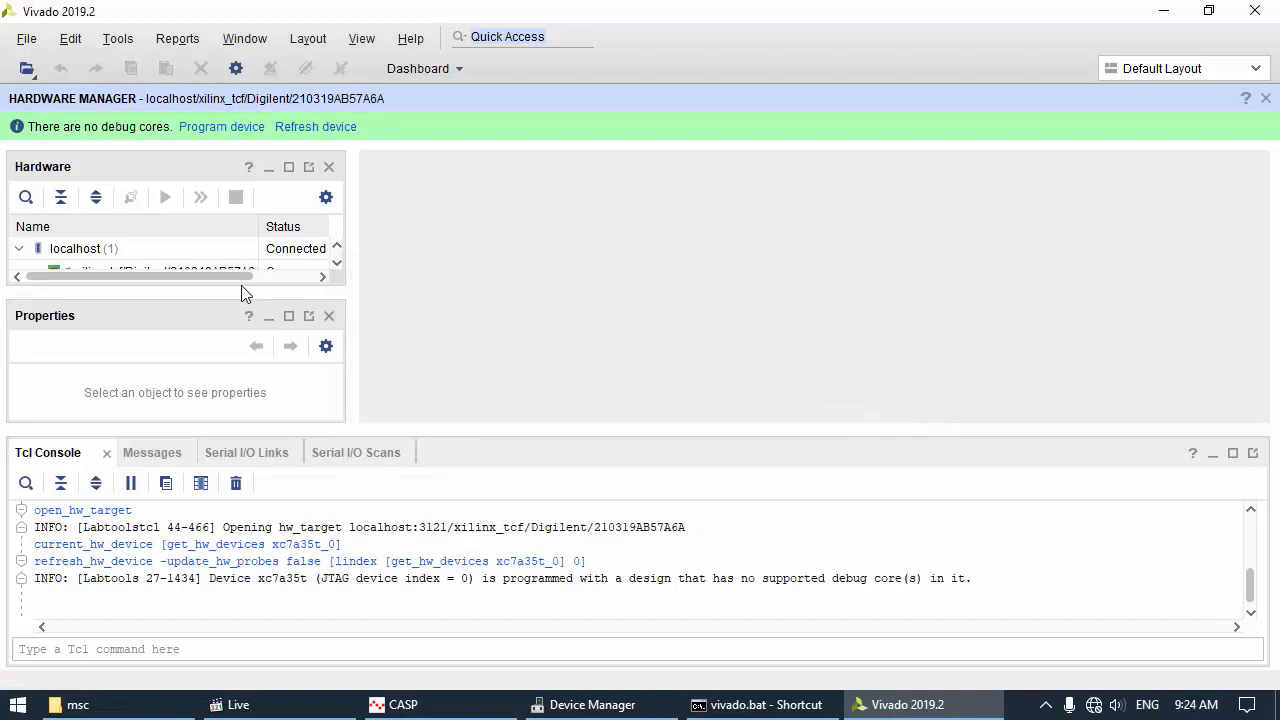
Add the Spansion 128 Mb configuration memory device s25fl128sxxxxxx0-spi-x1_x2_x4 to the xc7a35t_0 device
drag(224, 289, 230, 344)
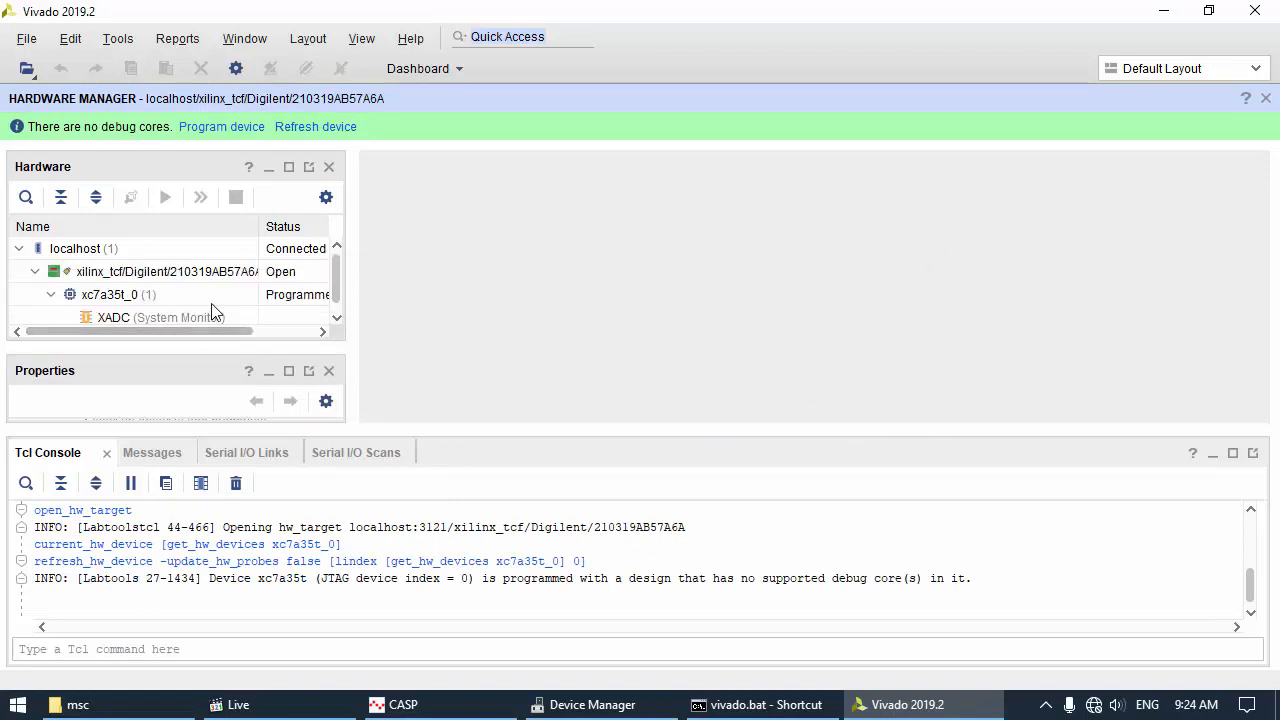
click(140, 302)
right_click(122, 291)
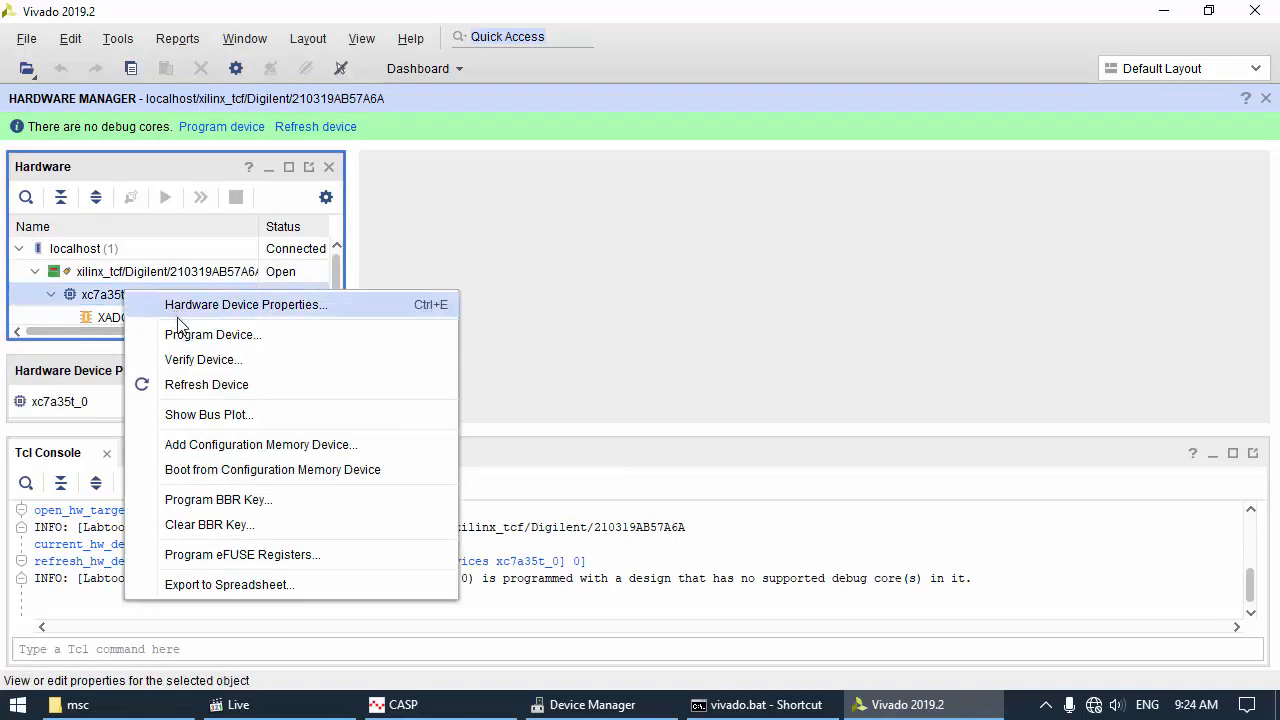
click(204, 445)
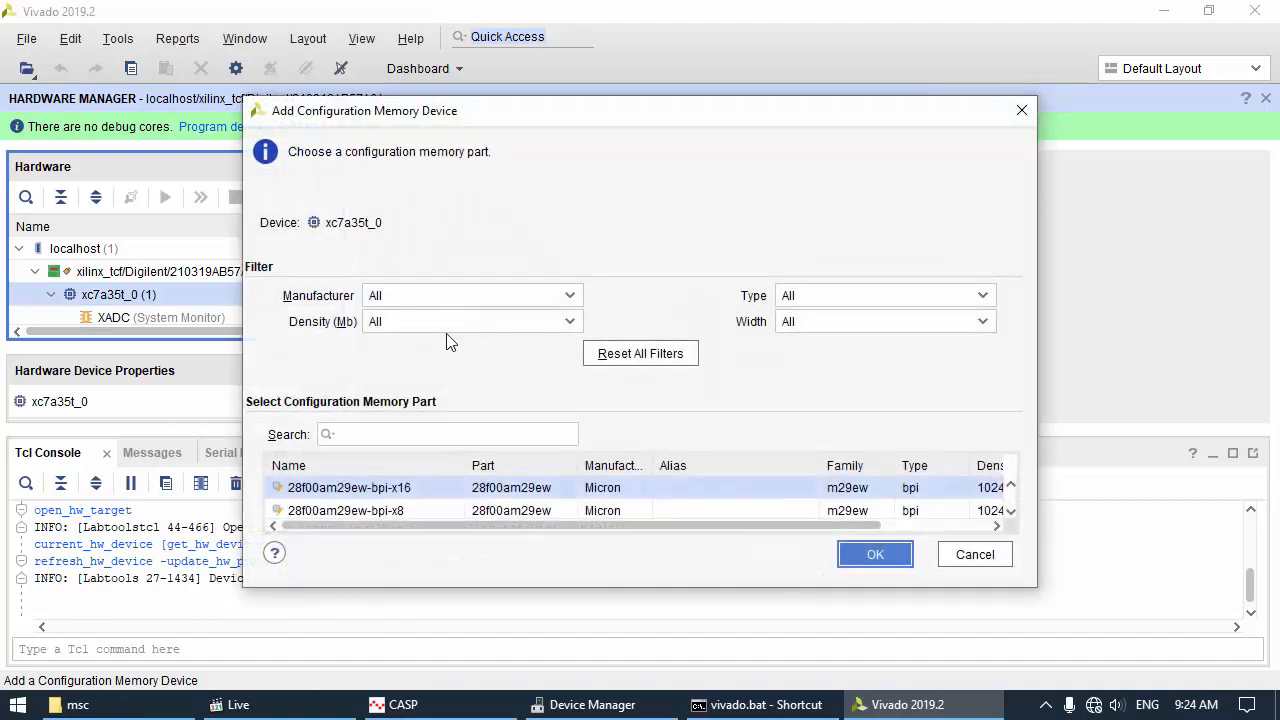
click(400, 296)
click(391, 412)
click(405, 322)
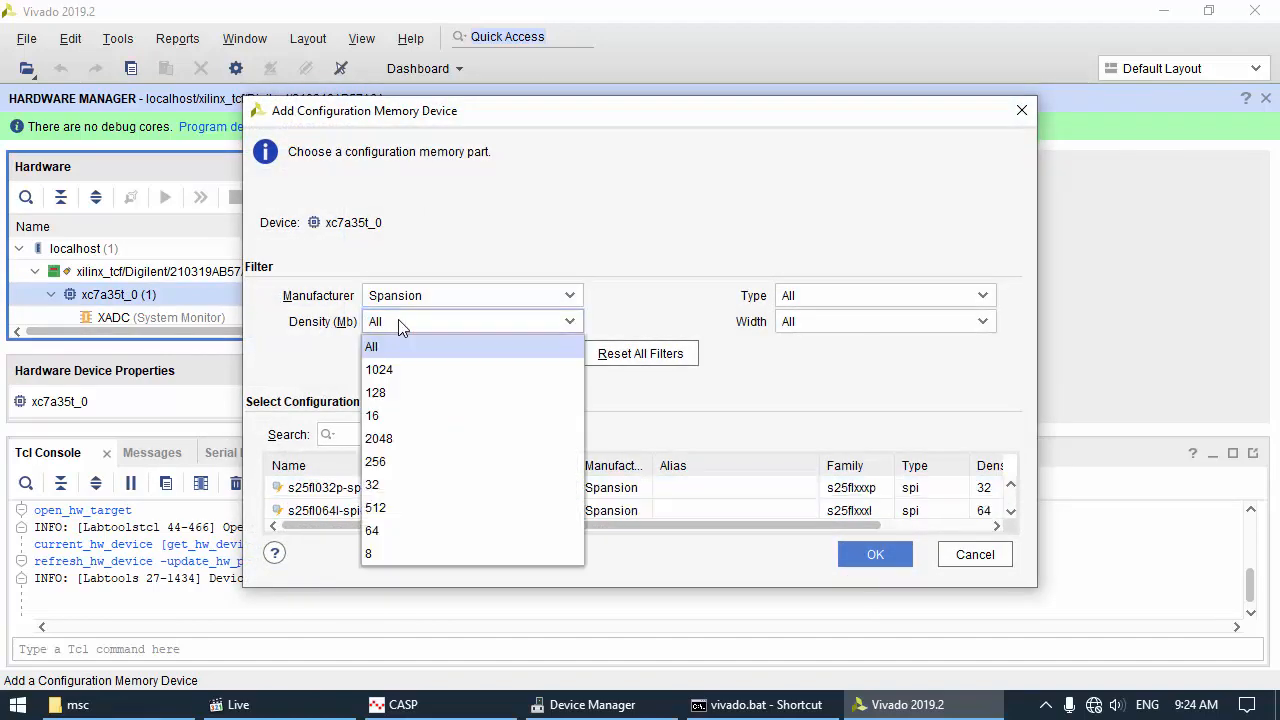
click(400, 391)
click(400, 511)
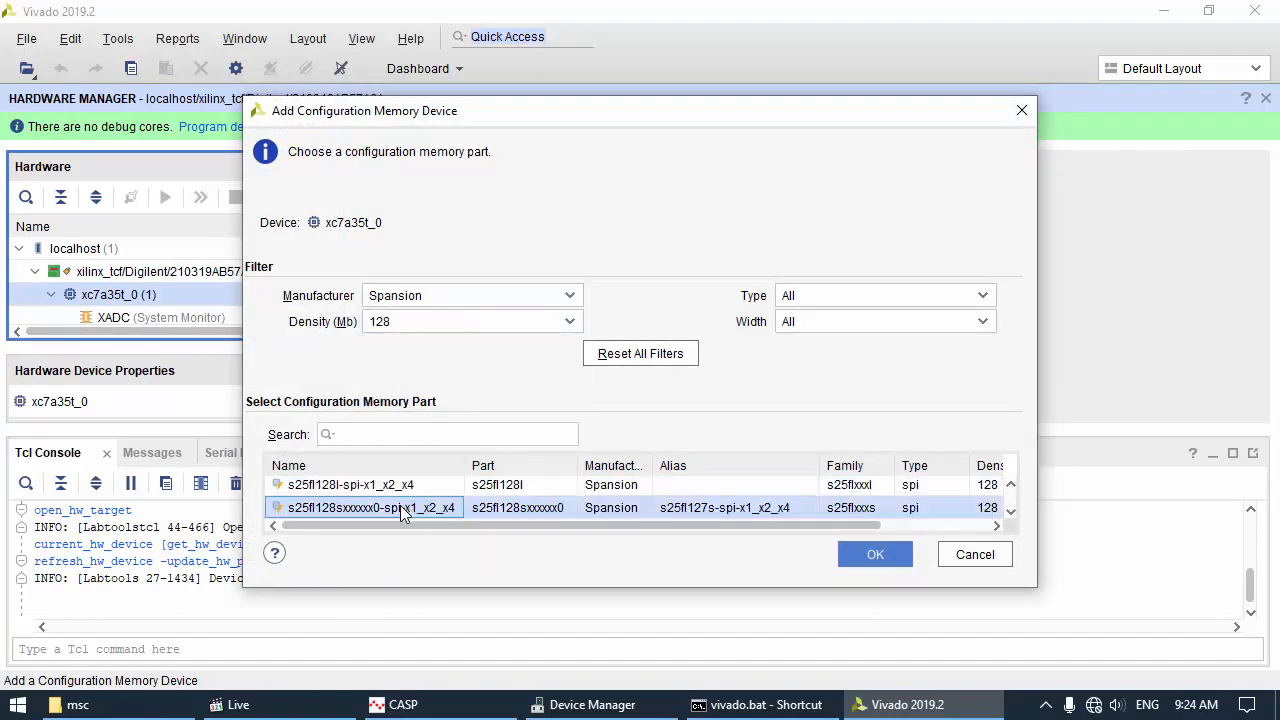
click(862, 553)
Program the configuration memory device with thejas_32.mcs from the msc folder and exit Vivado
click(690, 398)
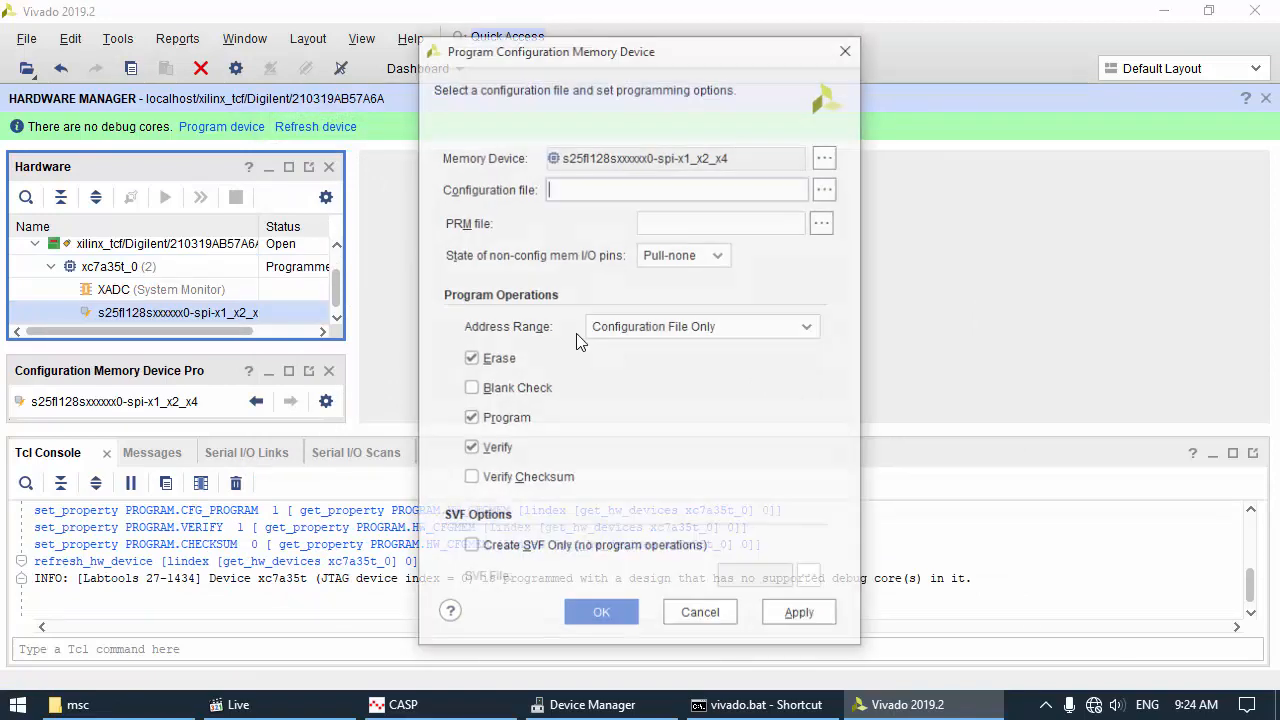
click(826, 188)
double_click(112, 142)
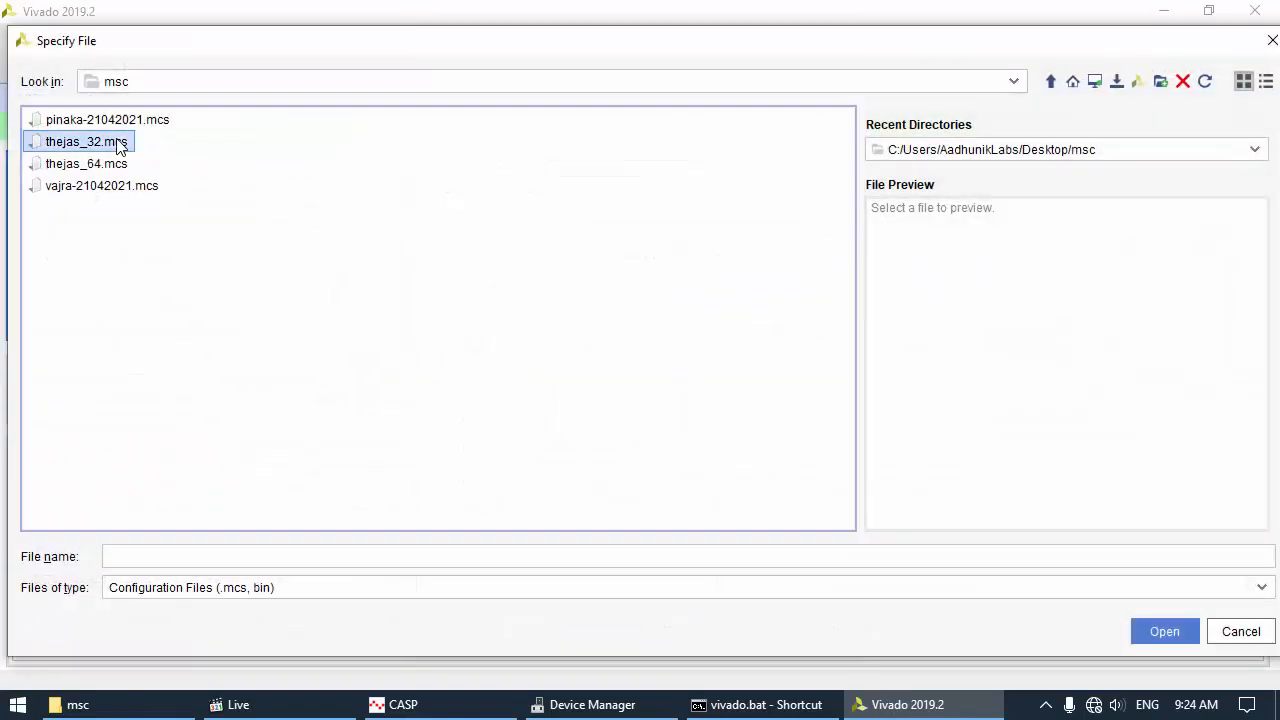
click(601, 616)
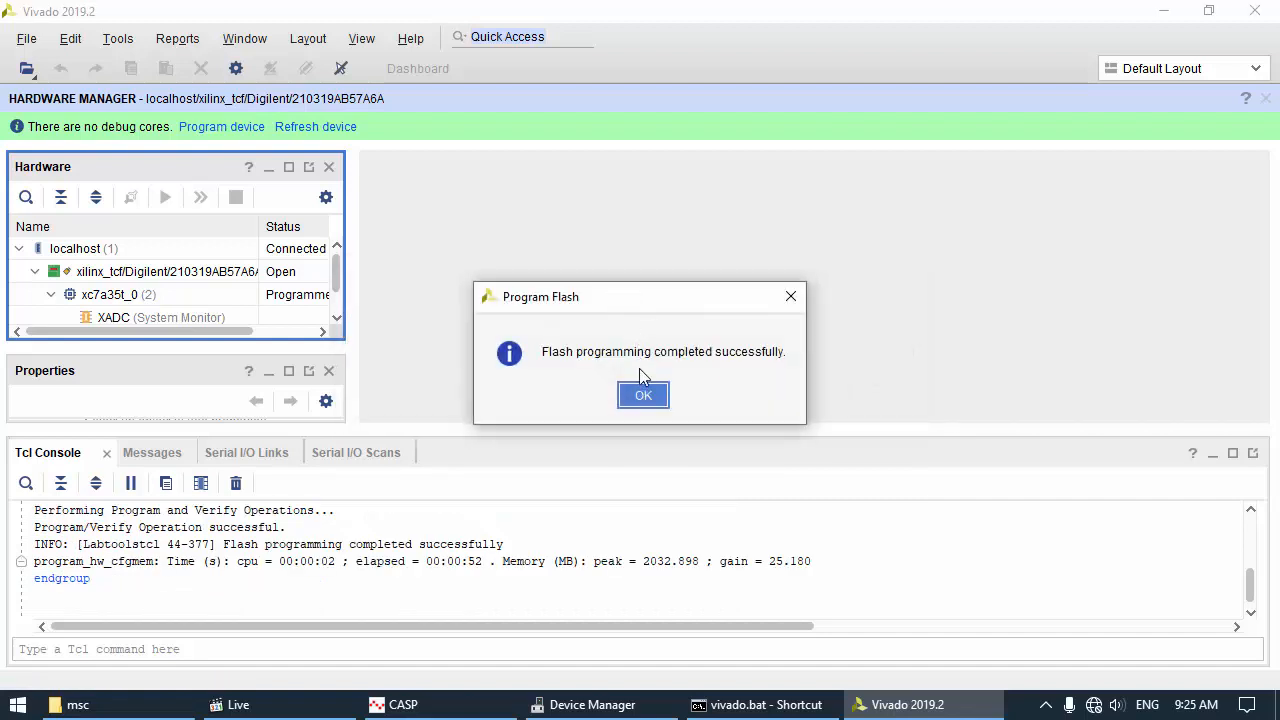
click(643, 395)
click(1255, 10)
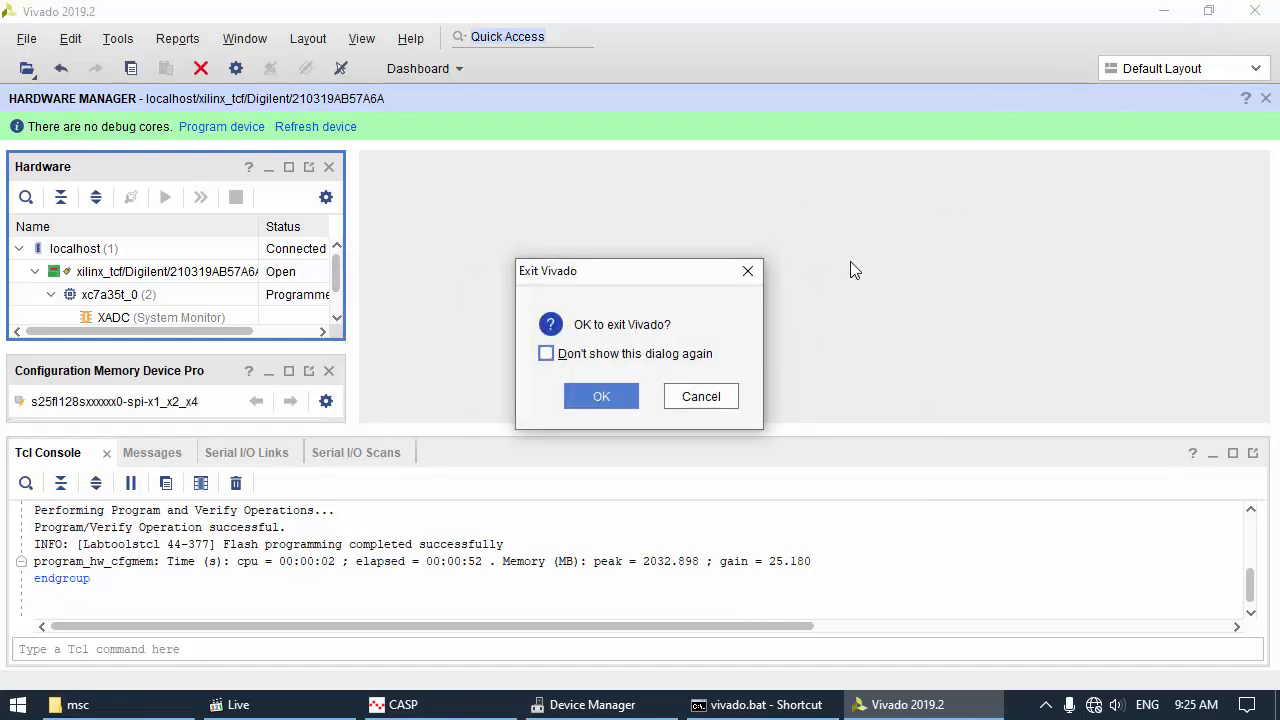
click(601, 396)
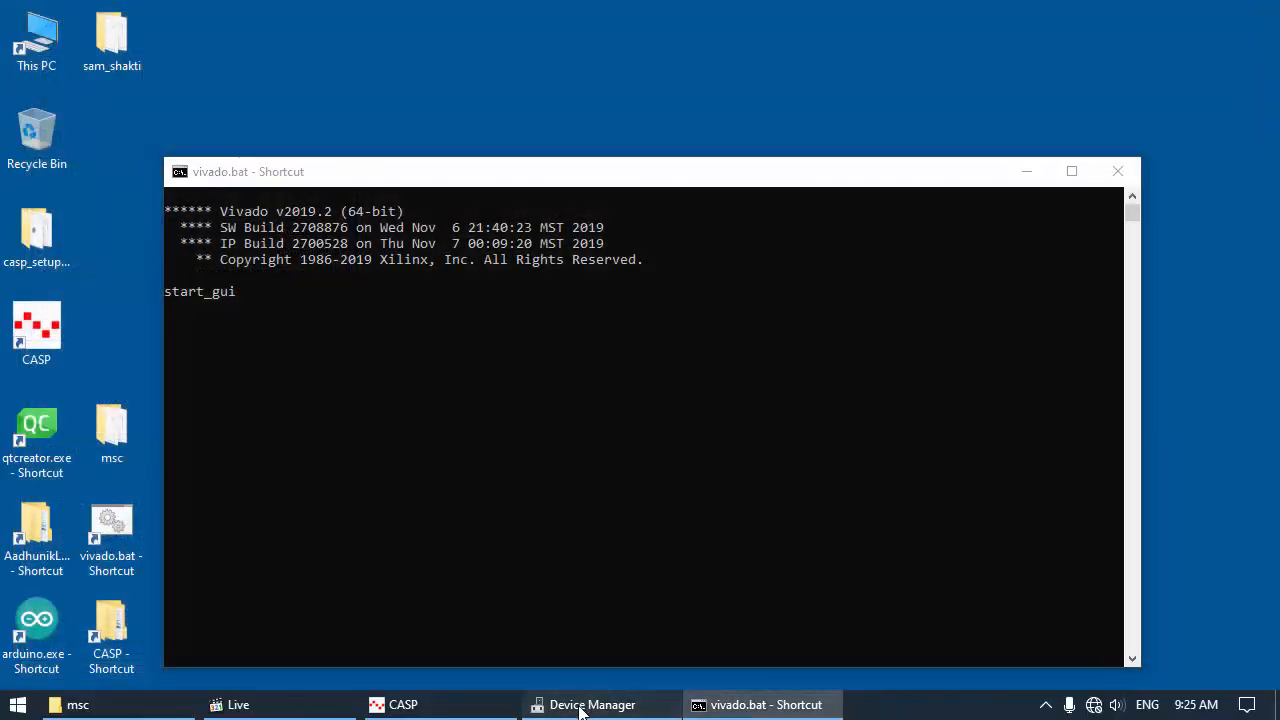
Check in Device Manager which COM port the board's USB serial port uses, and minimise the window
click(585, 705)
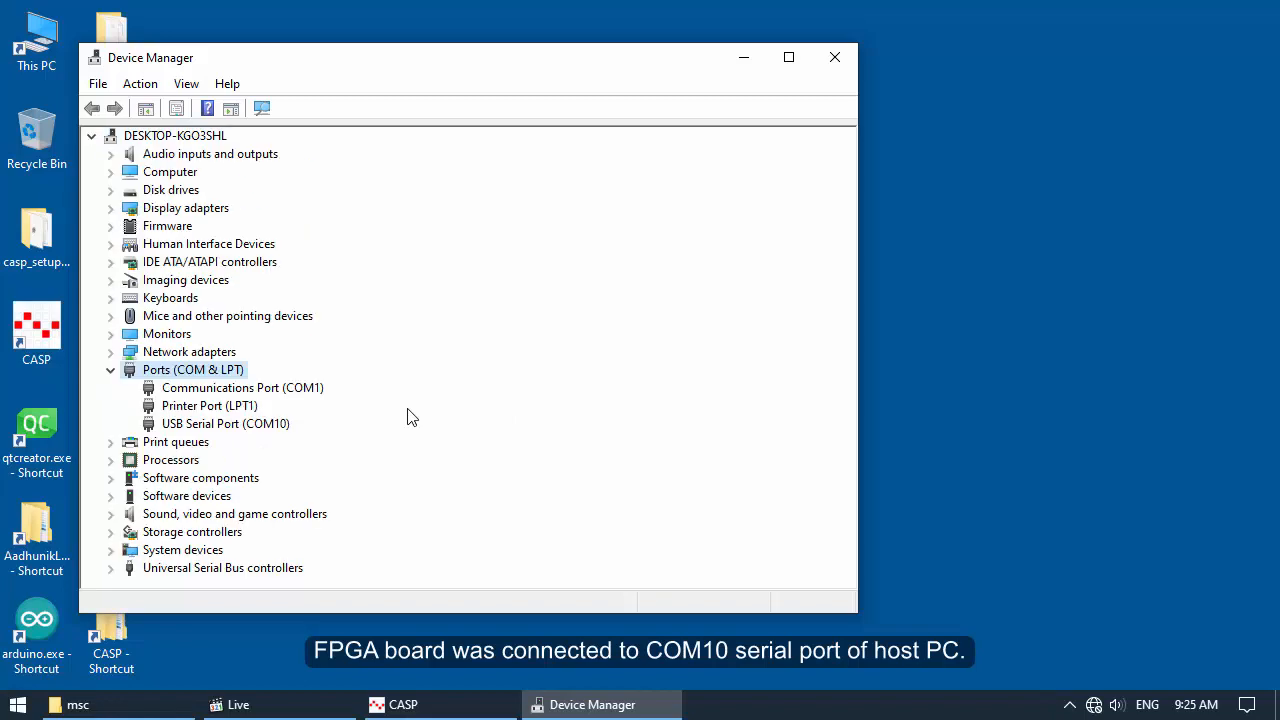
click(226, 424)
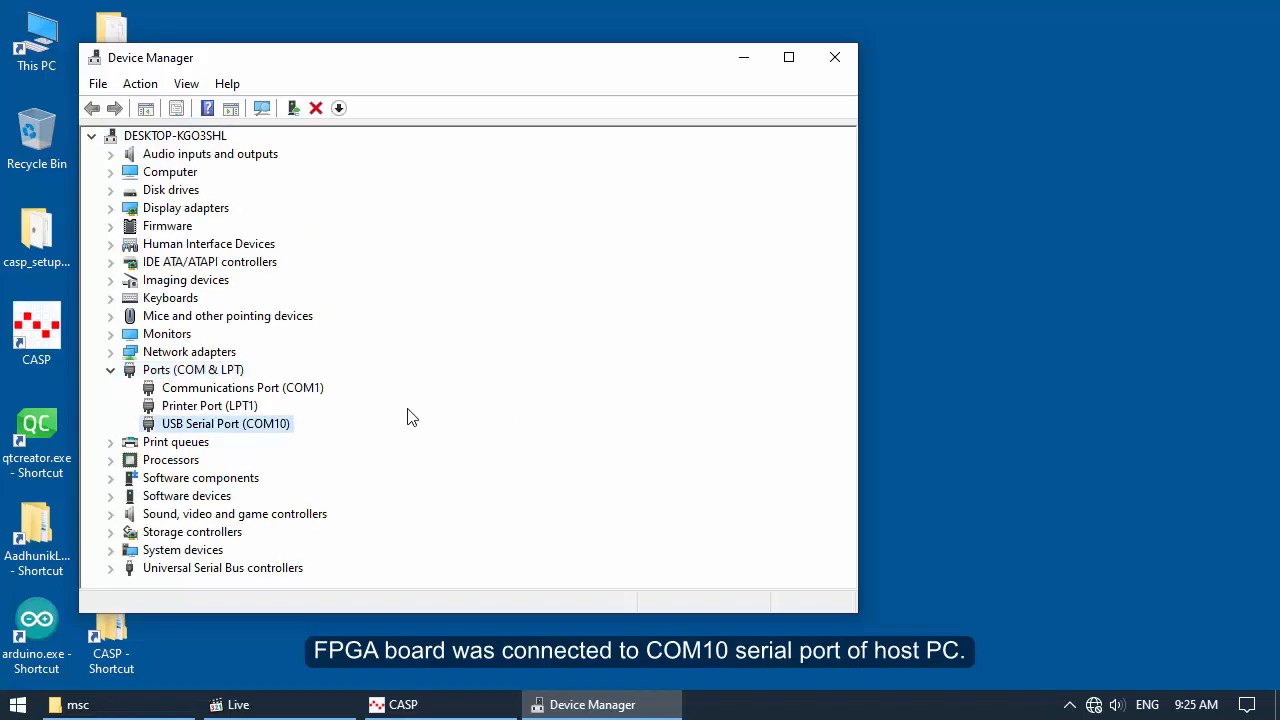
click(744, 57)
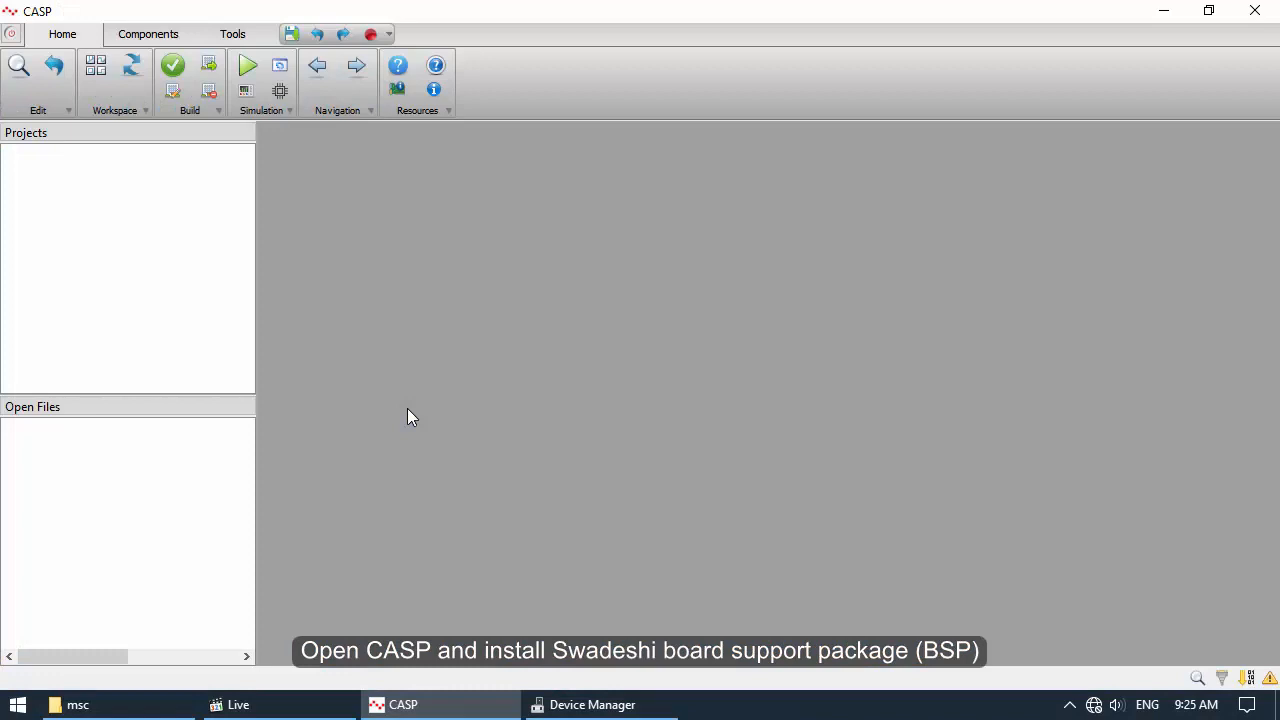
In CASP's Target Hardware settings, import the Swadeshi board support library from the Desktop folder casp_setup_final/bsp/lib
click(10, 33)
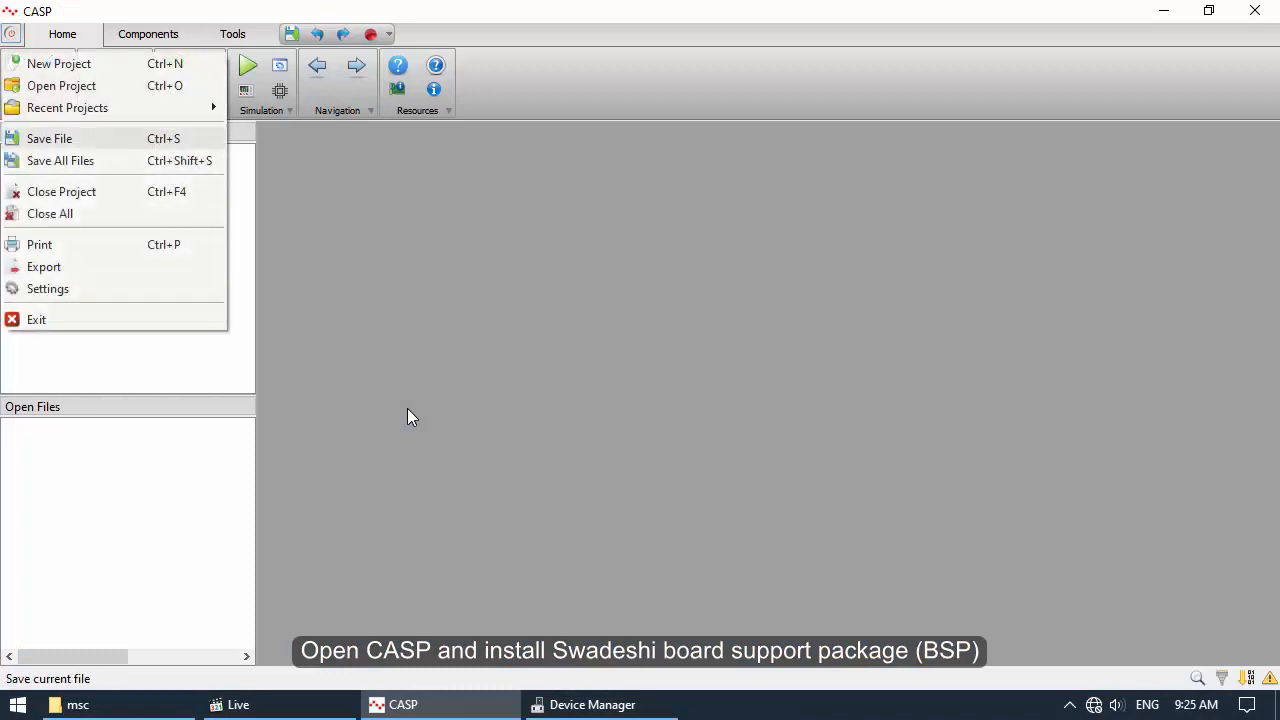
click(48, 288)
click(311, 137)
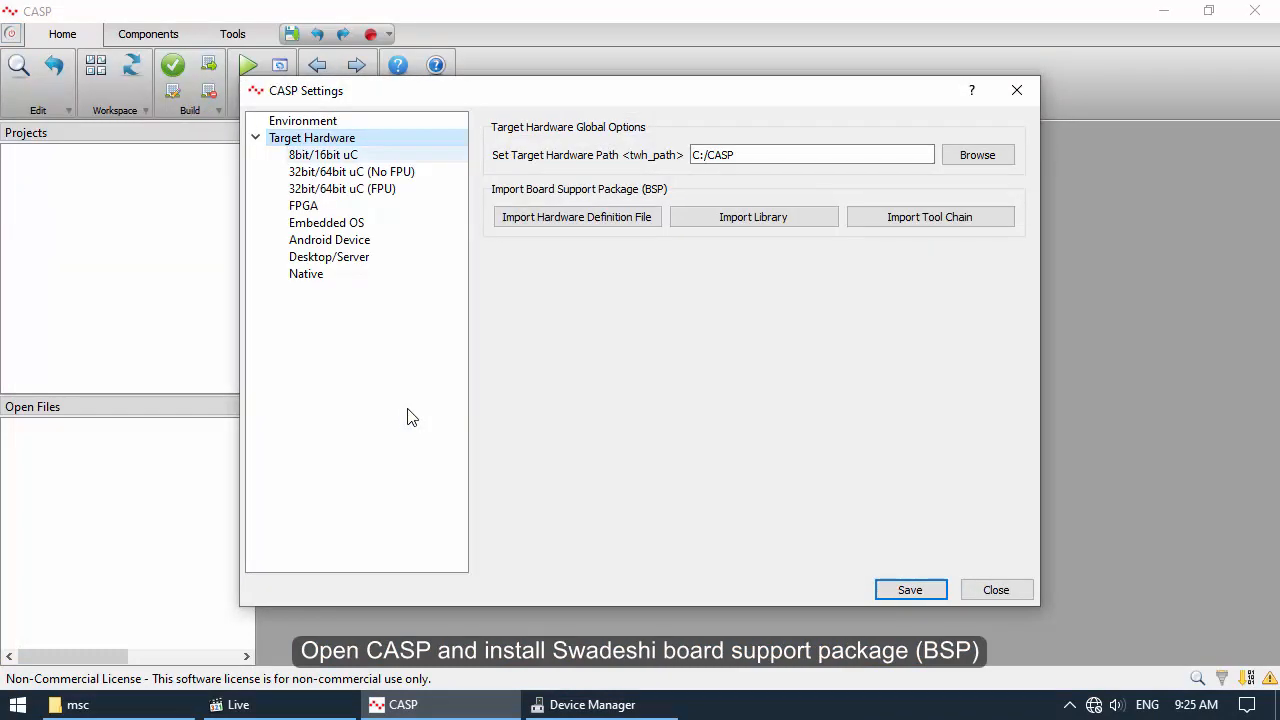
click(351, 172)
click(311, 138)
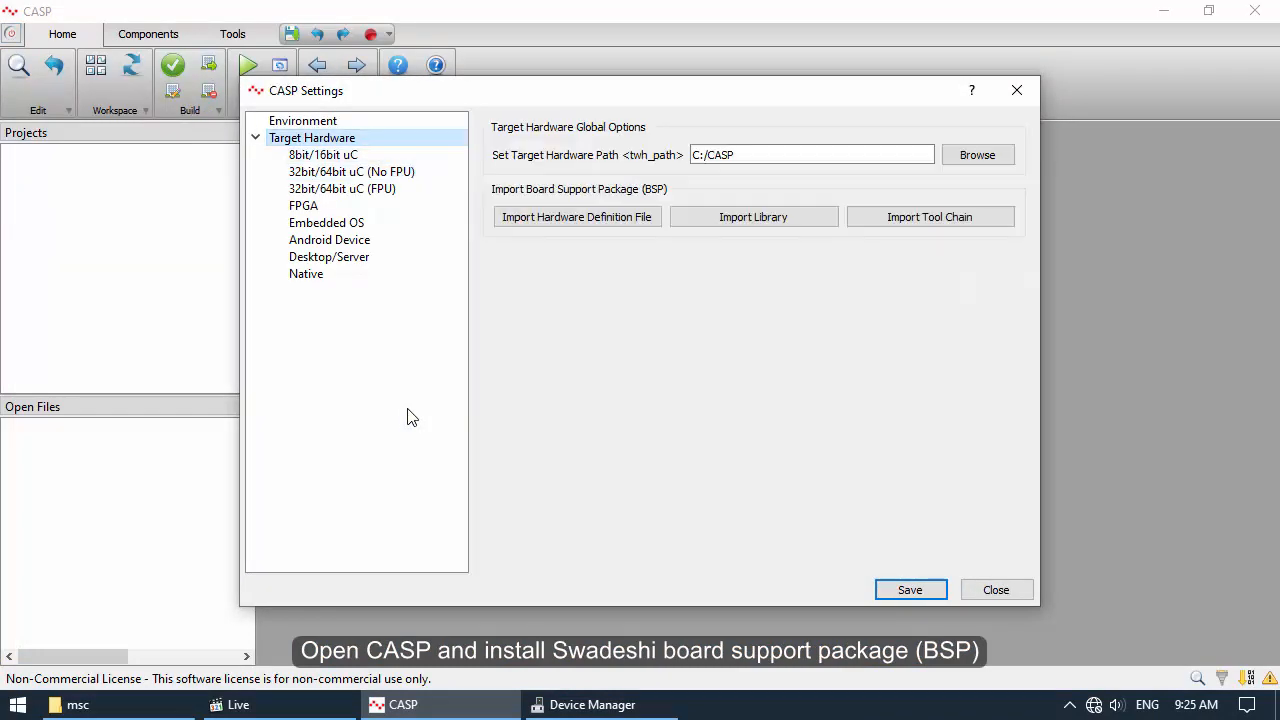
click(753, 217)
click(322, 261)
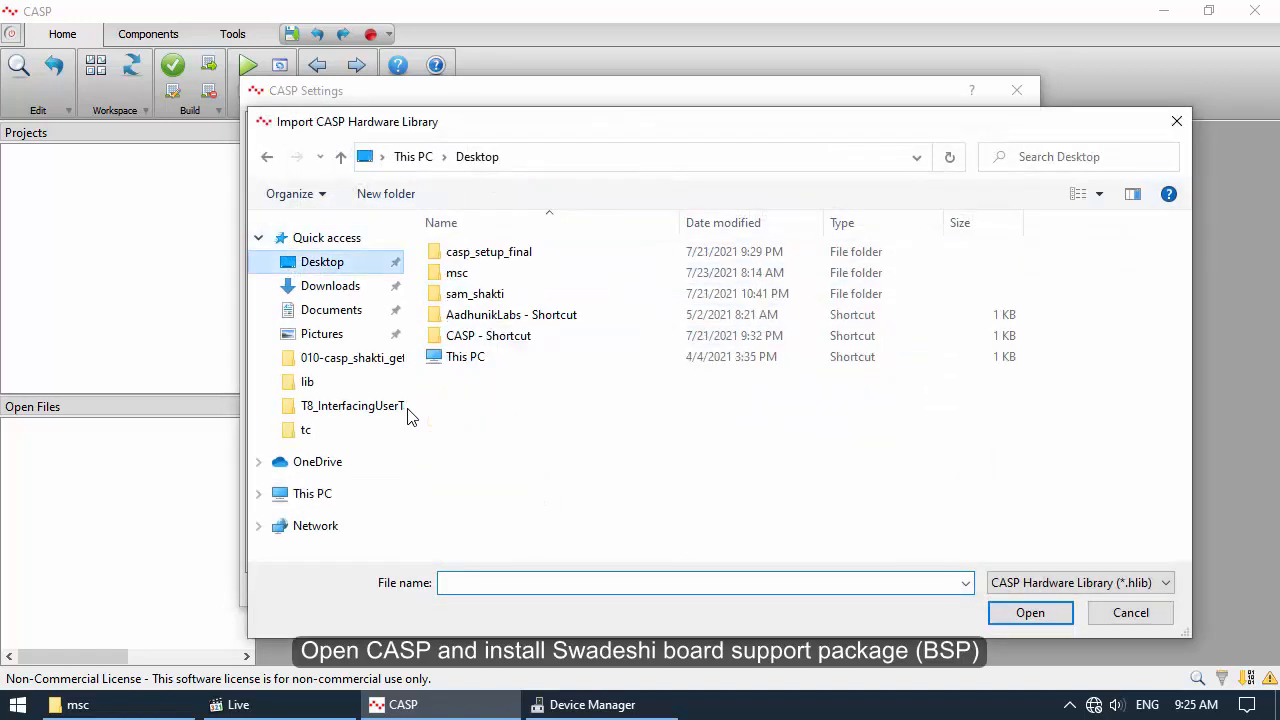
double_click(489, 251)
double_click(452, 251)
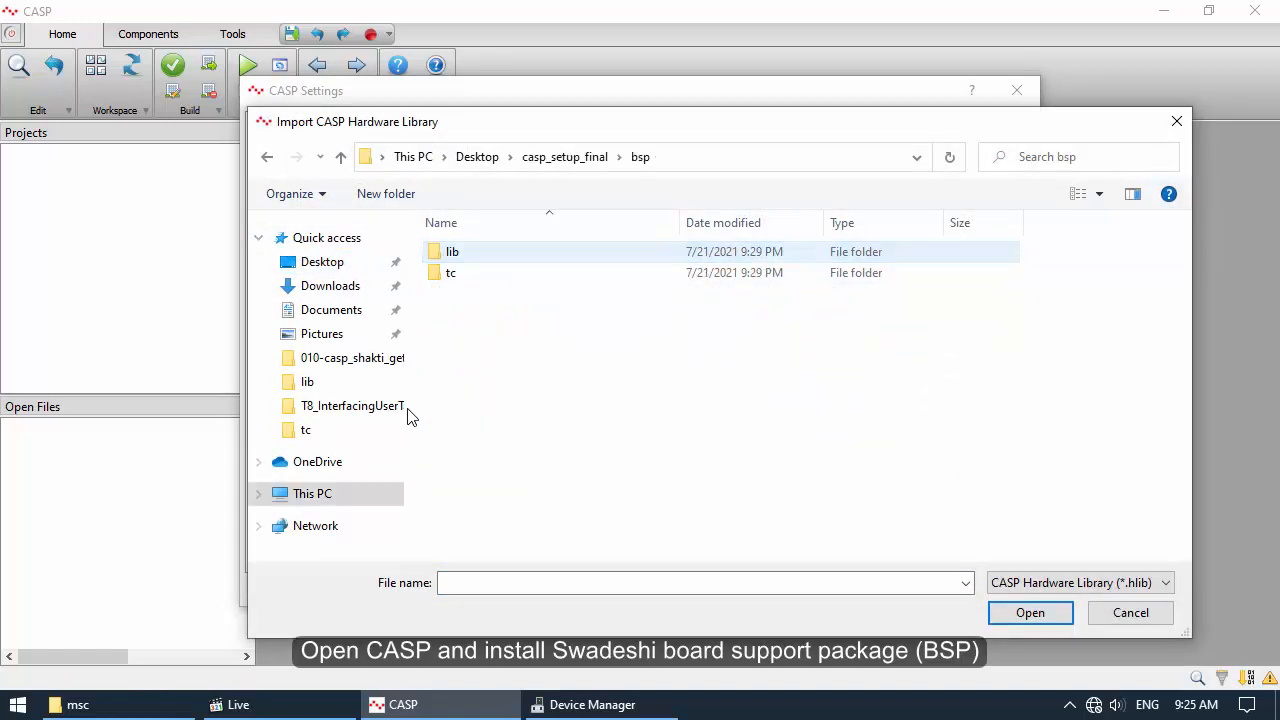
double_click(452, 252)
double_click(522, 420)
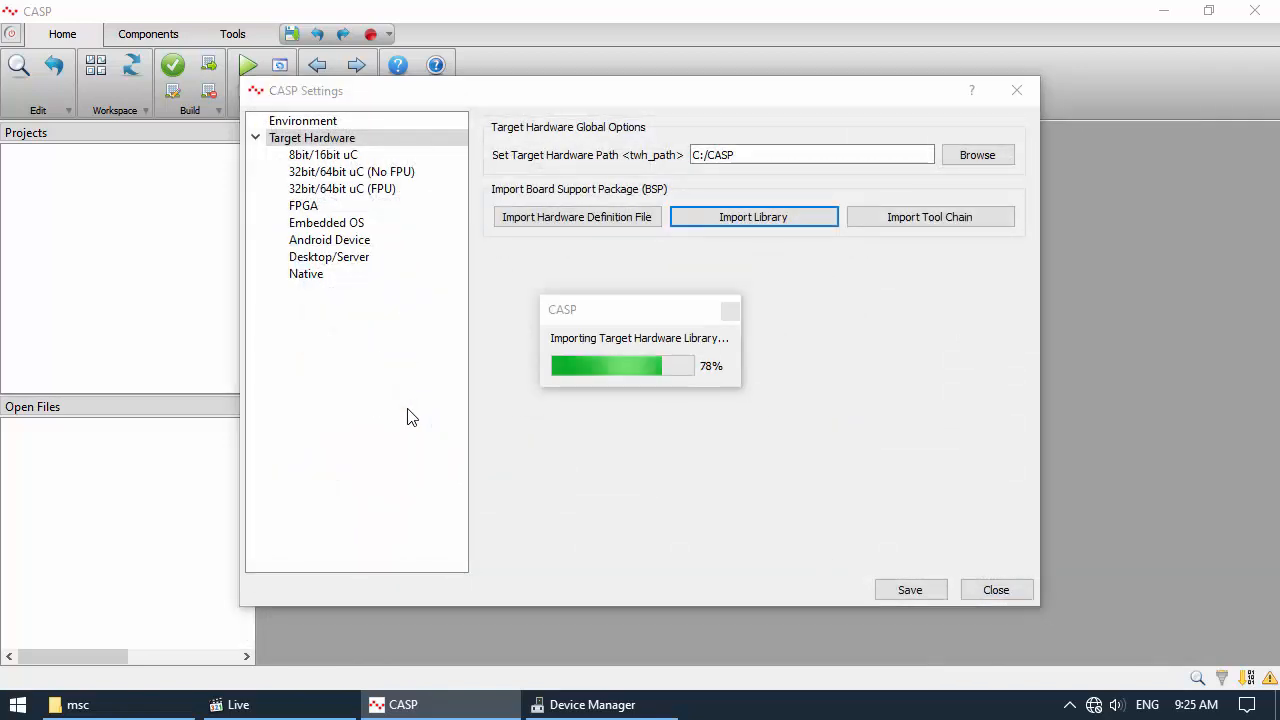
click(715, 379)
Import the hardware tool chain casp_bsp_riscv-none-embed-gcc.htc from the bsp/tc folder
click(929, 217)
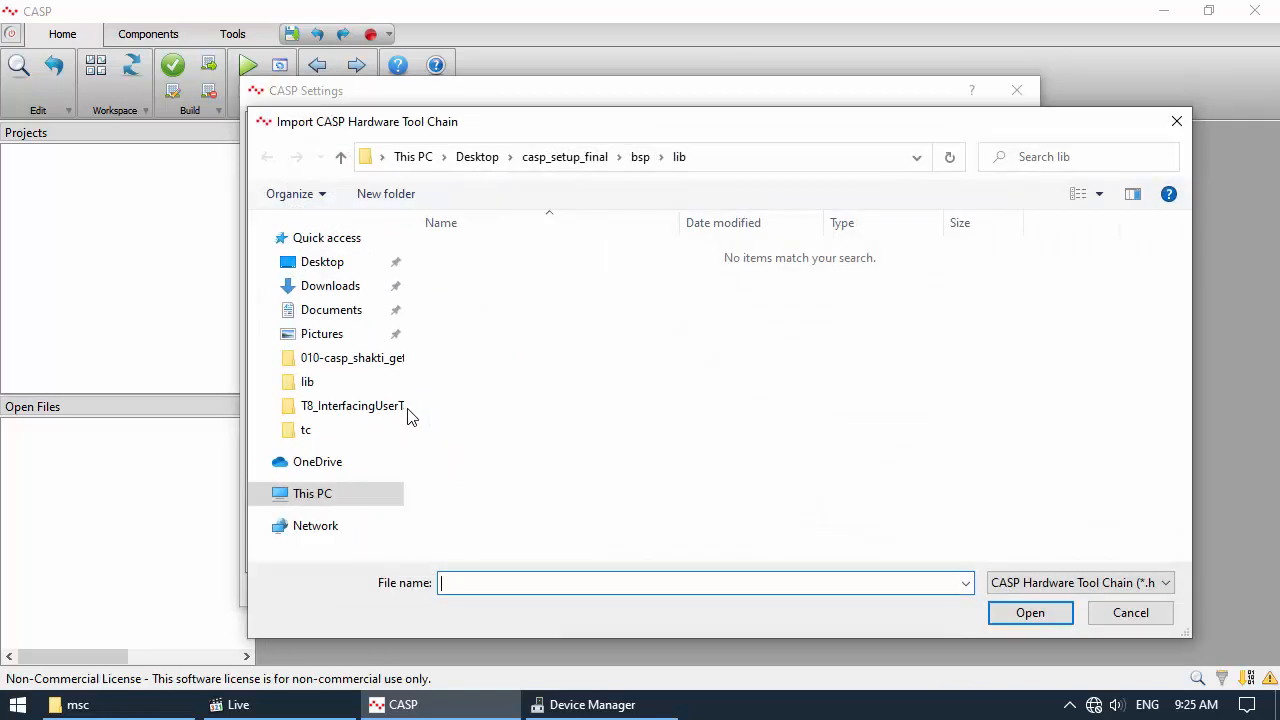
click(640, 157)
double_click(452, 273)
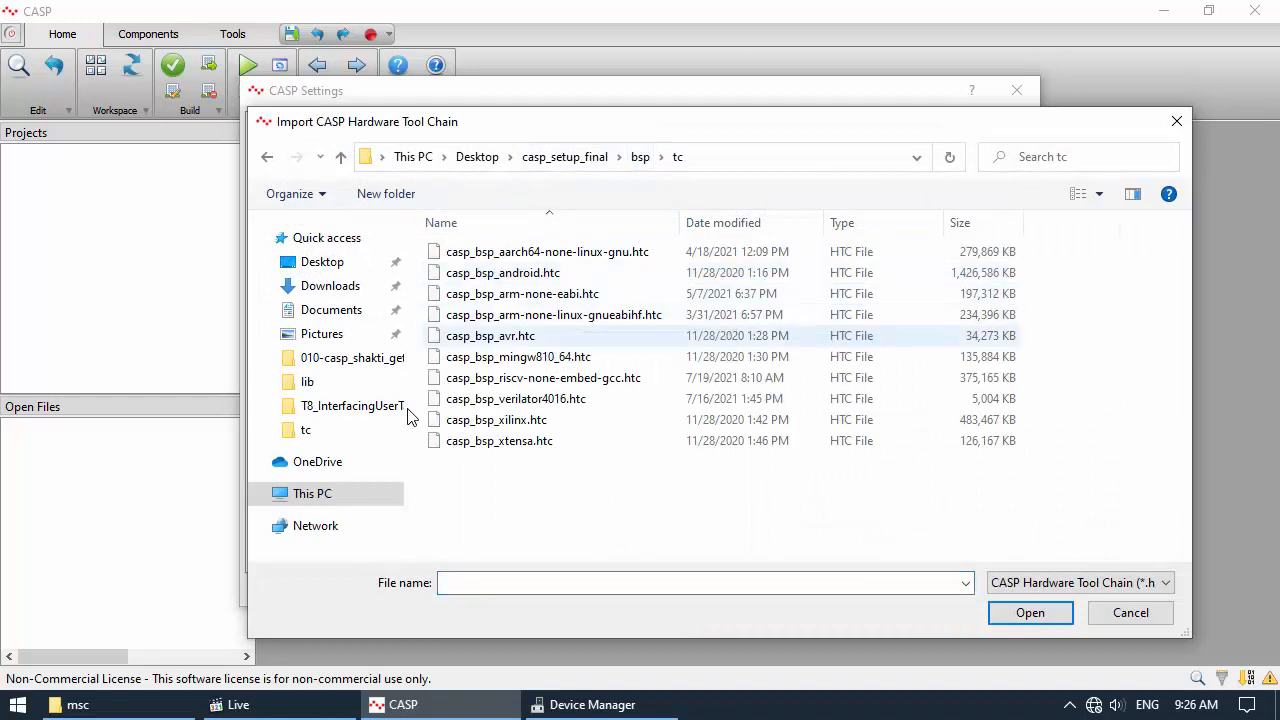
double_click(543, 378)
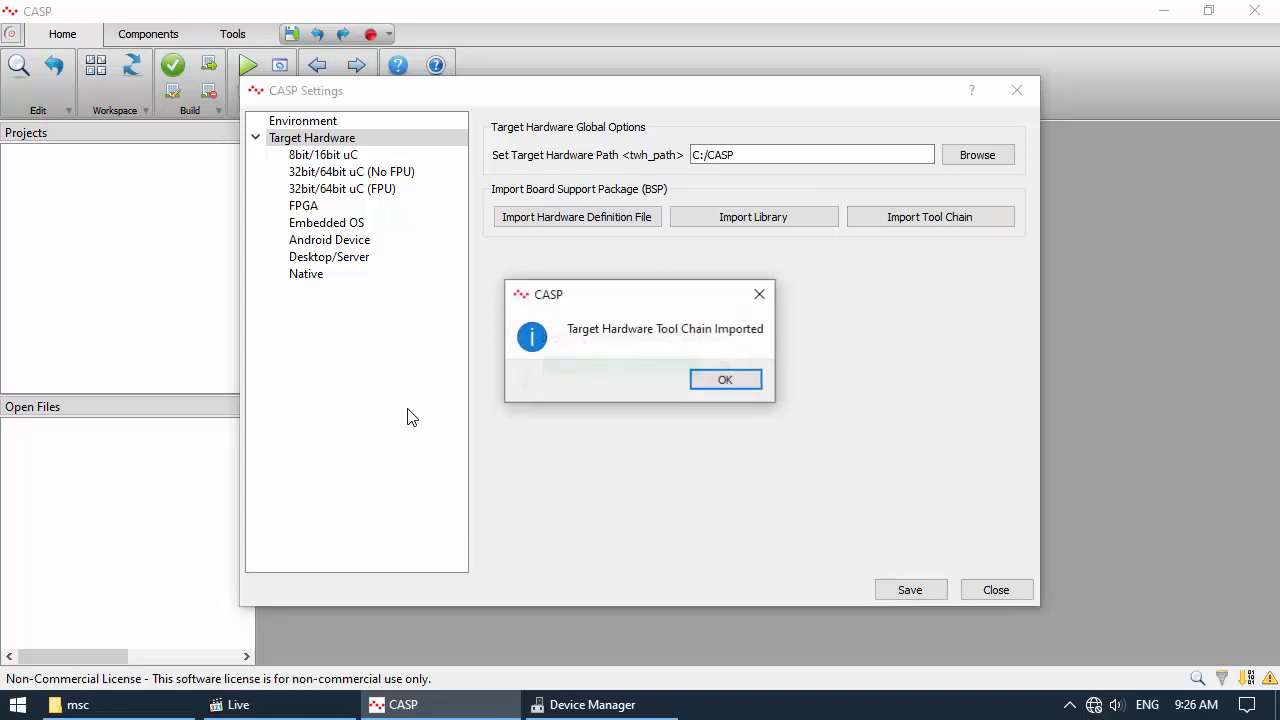
key(Return)
Close the settings and restart CASP
click(996, 590)
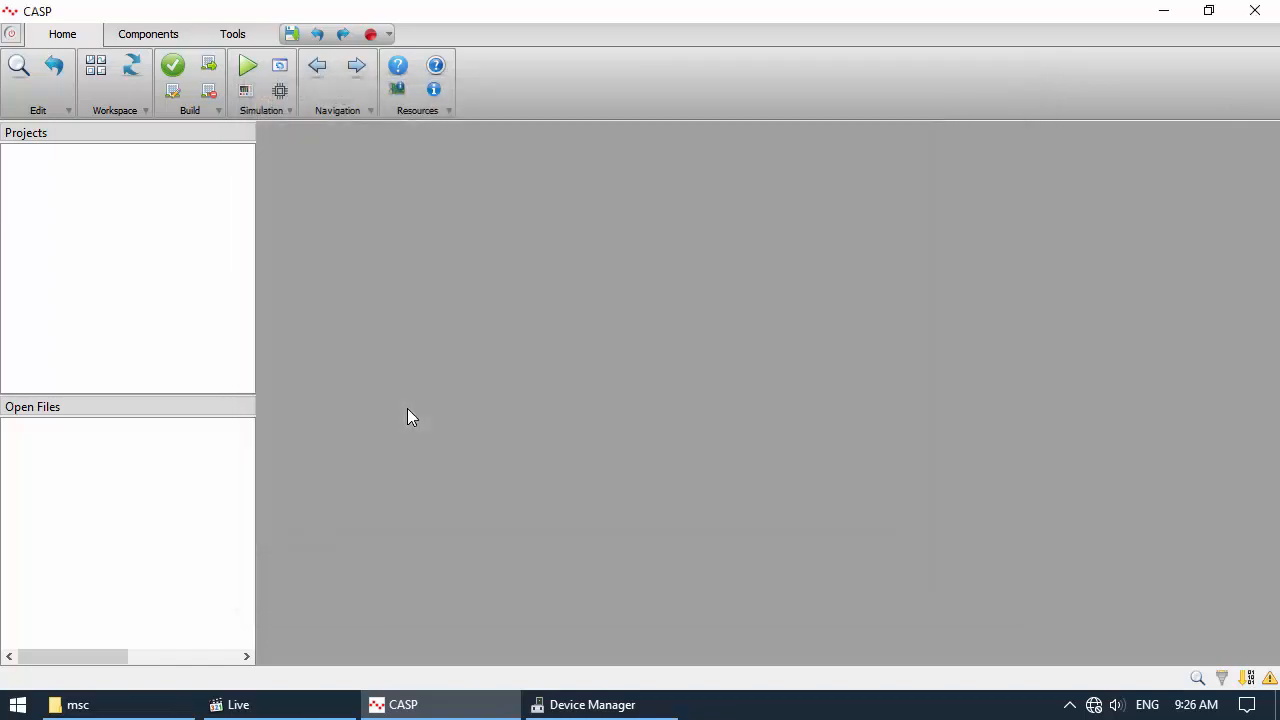
click(1255, 10)
double_click(36, 330)
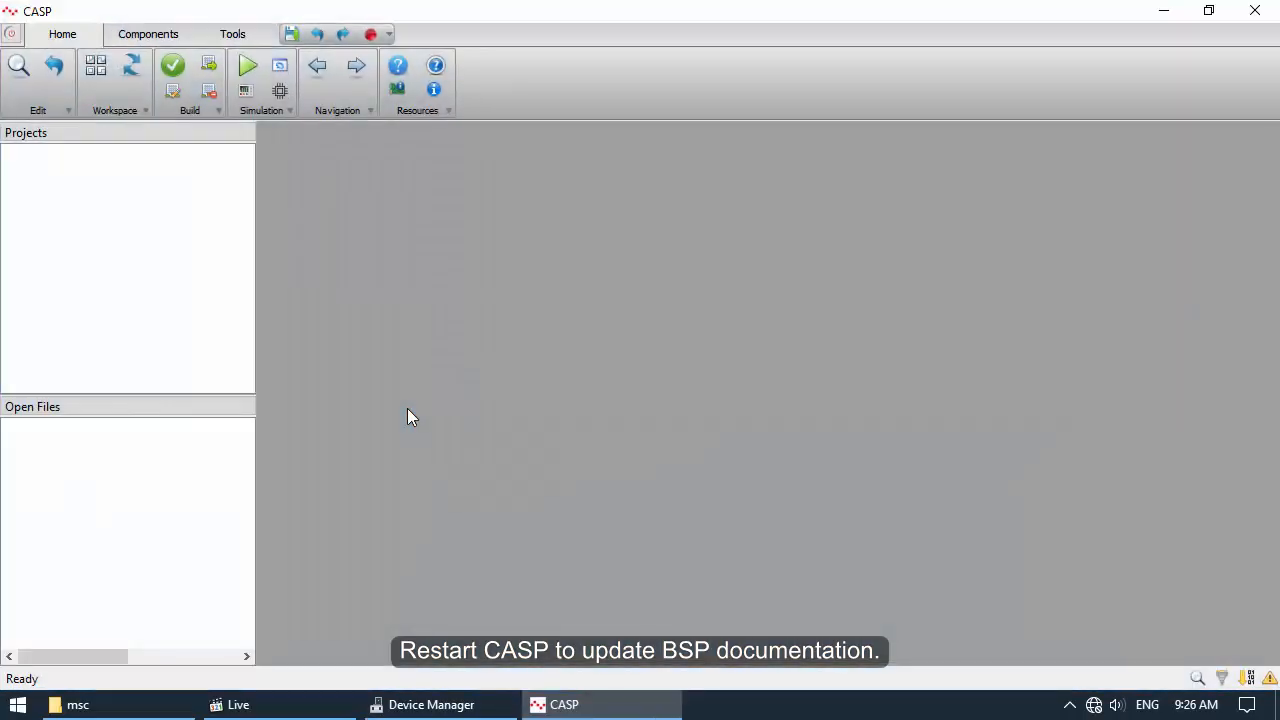
Open the Target Hardware settings and view the Vega Thejas32 Arty35 board configuration under 32bit/64bit uC (No FPU)
click(10, 33)
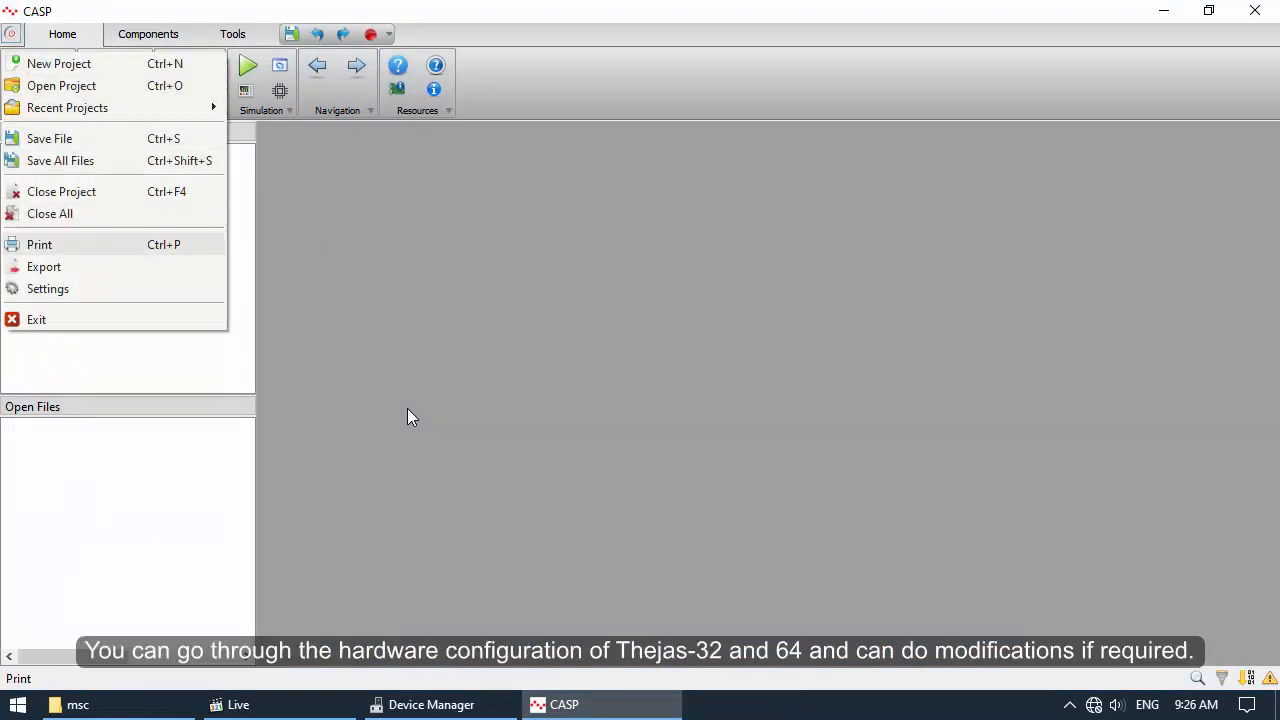
click(45, 288)
double_click(312, 138)
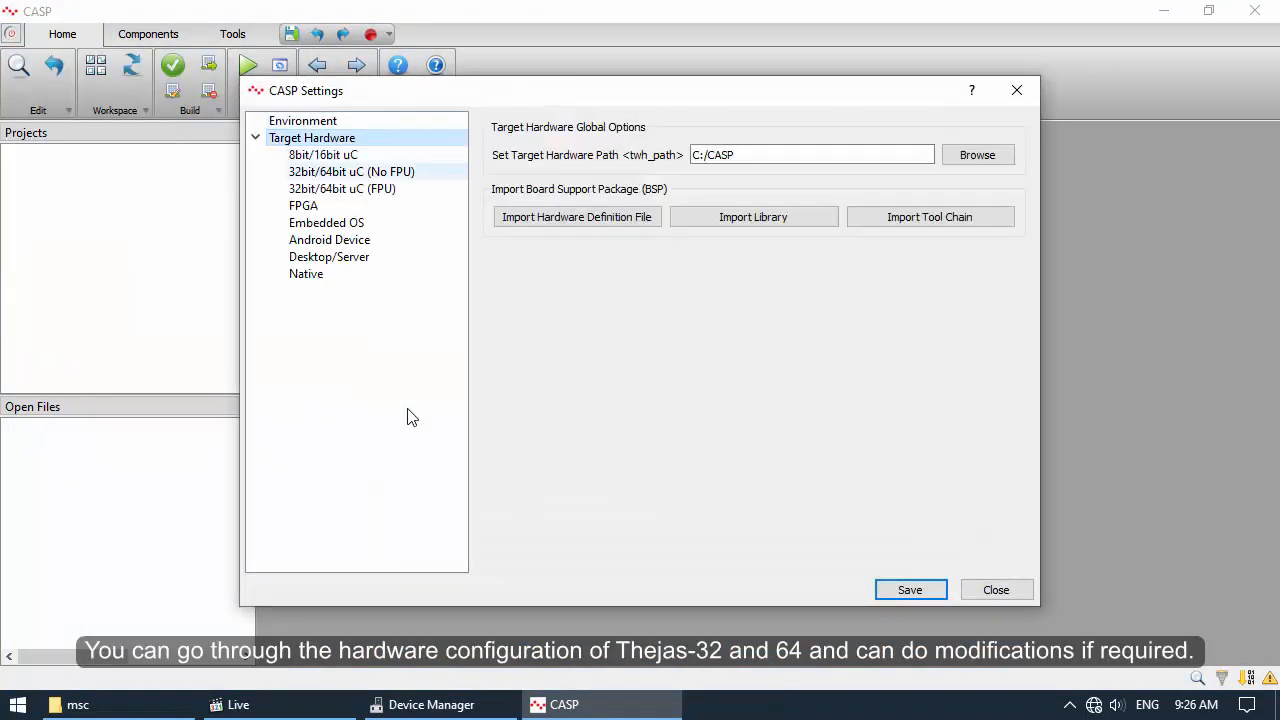
double_click(351, 172)
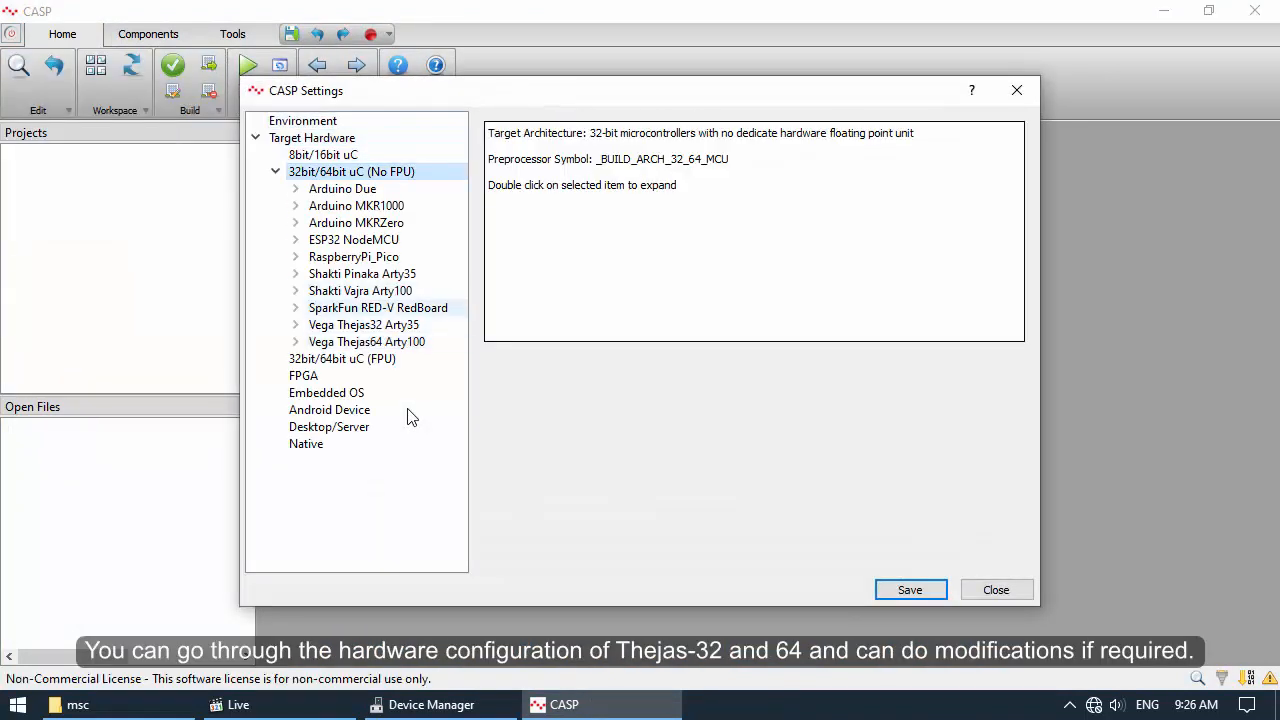
click(364, 325)
click(367, 342)
key(Up)
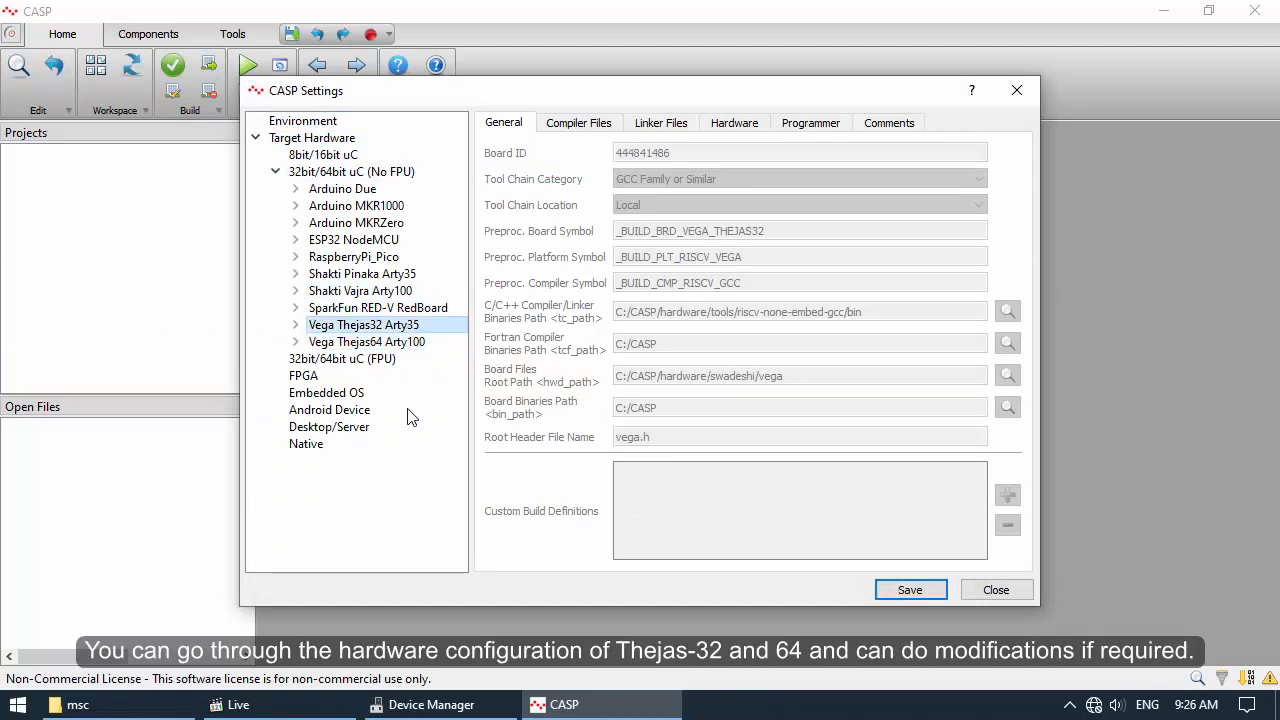
Enable editing of the Vega Thejas32 Arty35 board configuration and expand its build tool entries
right_click(396, 325)
click(450, 335)
double_click(396, 325)
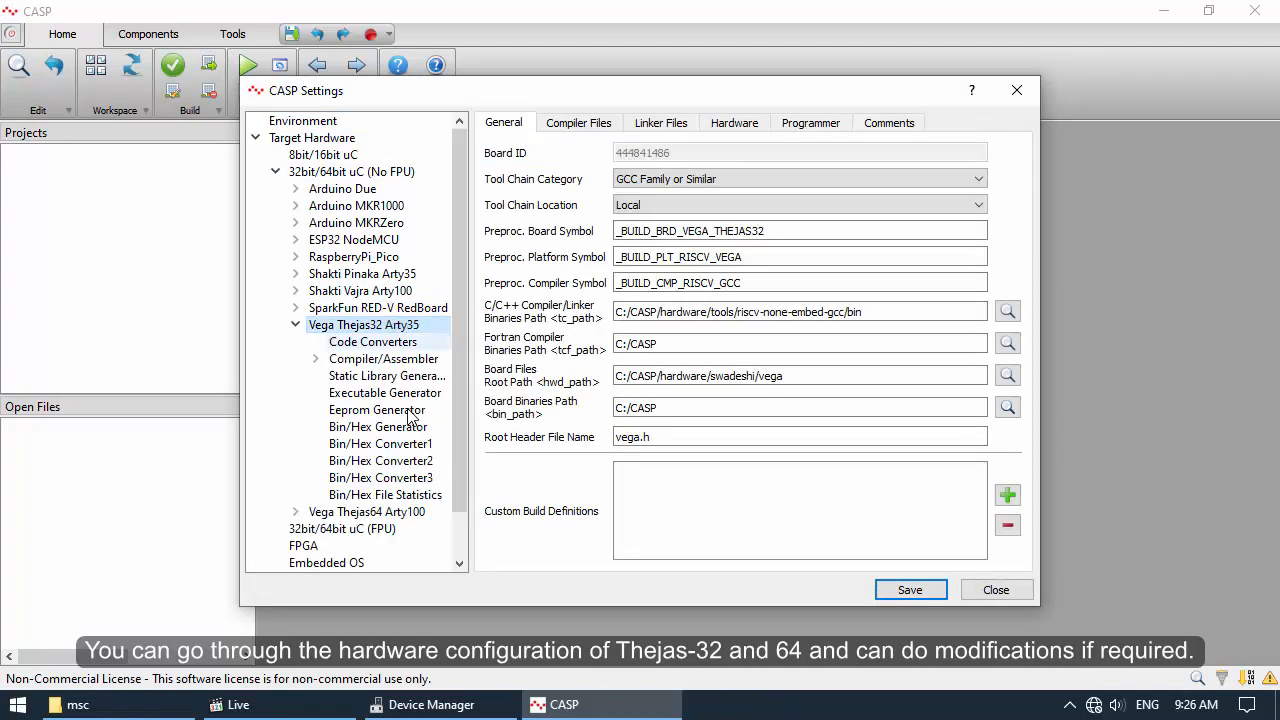
Review the Vega Thejas32 Arty35 compiler files, linker files and hardware settings, including CPU and memory, acceleration, GPIO, ADC and PWM
click(578, 122)
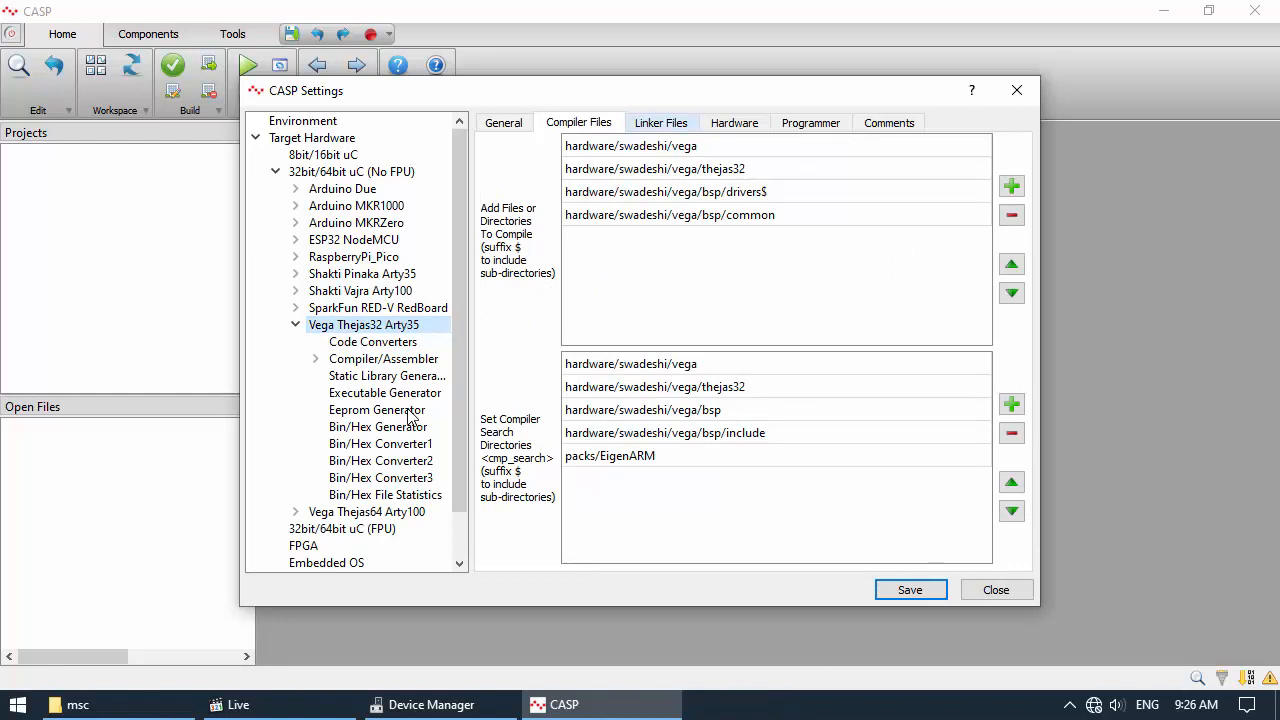
click(661, 122)
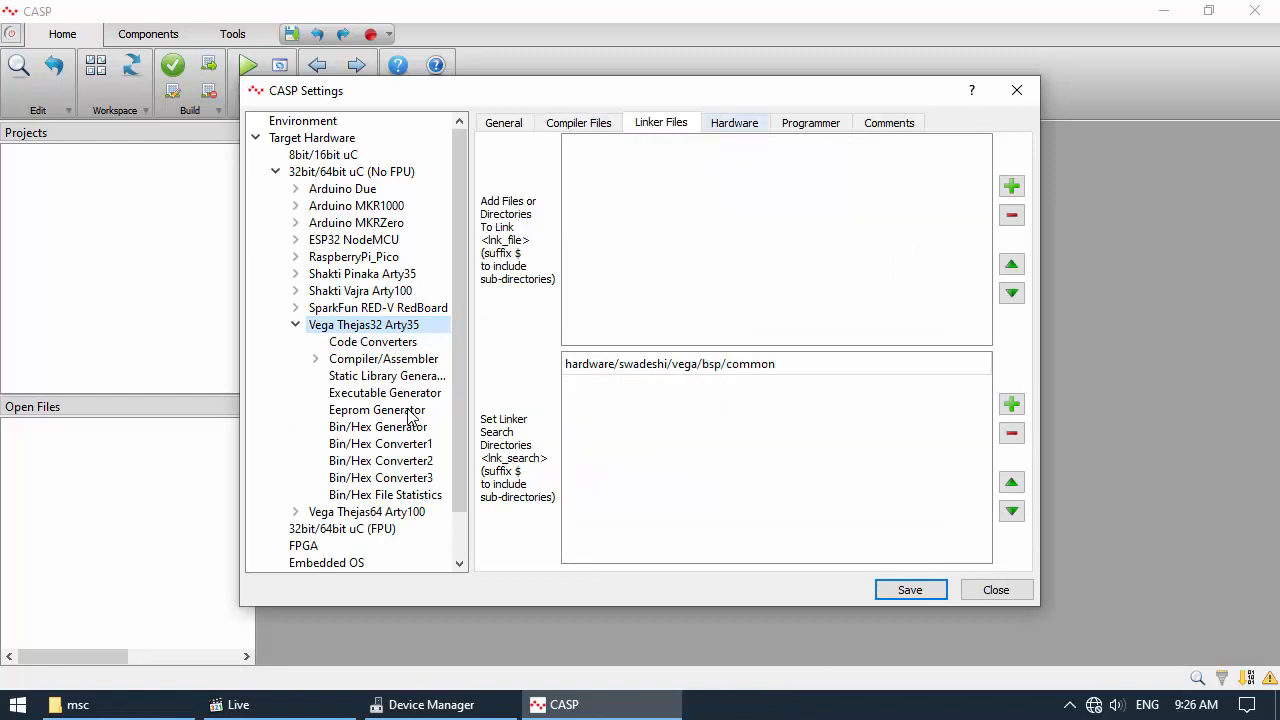
click(734, 122)
click(592, 153)
click(681, 153)
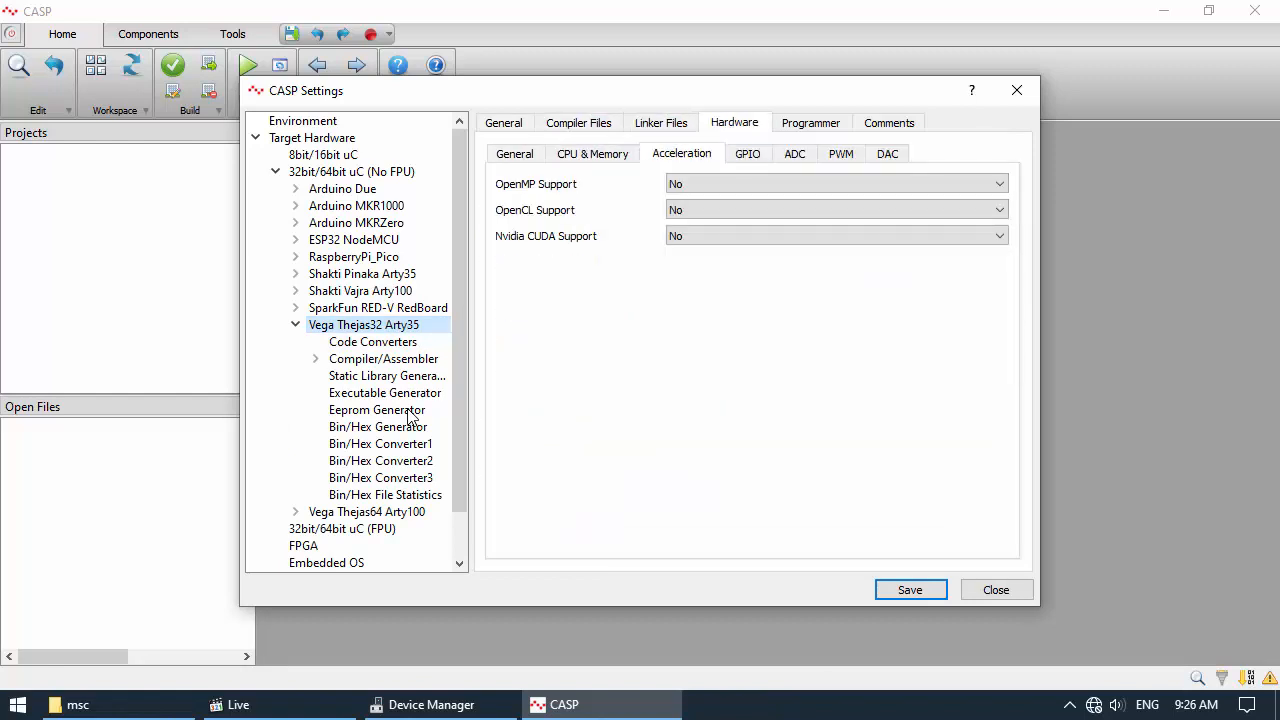
click(747, 153)
scroll(735, 360, down, 5)
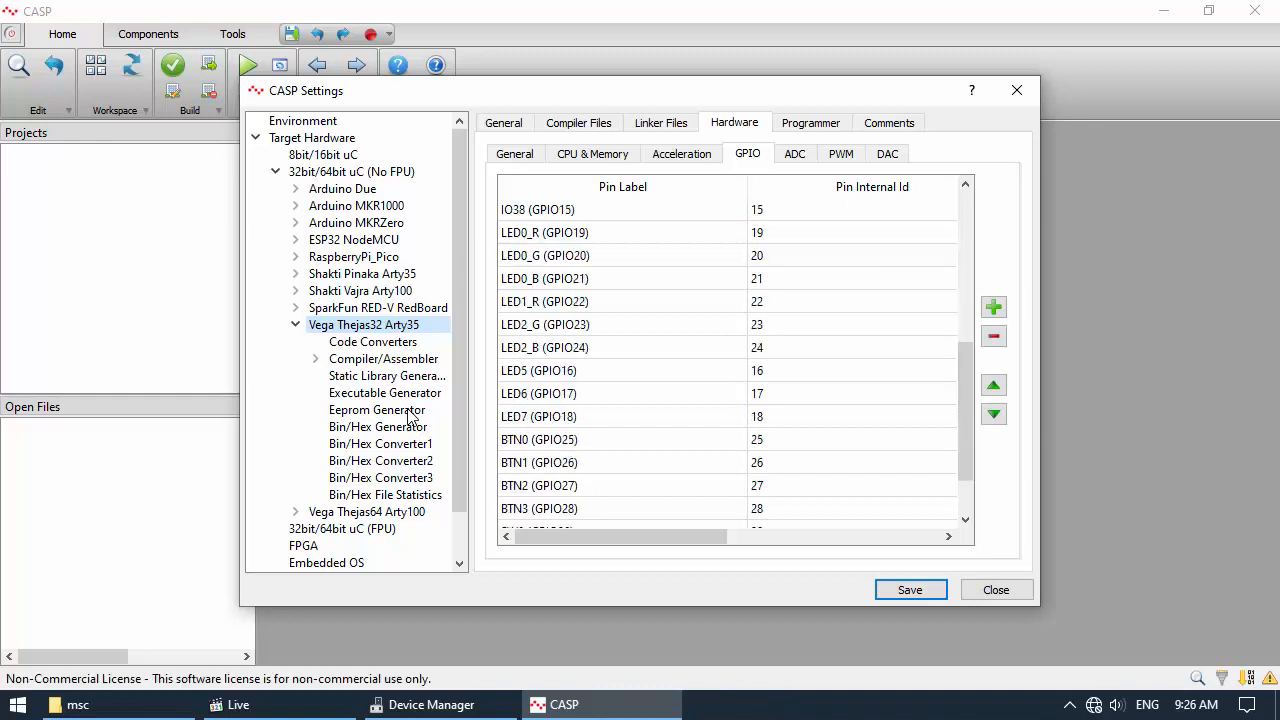
scroll(735, 360, up, 5)
click(794, 153)
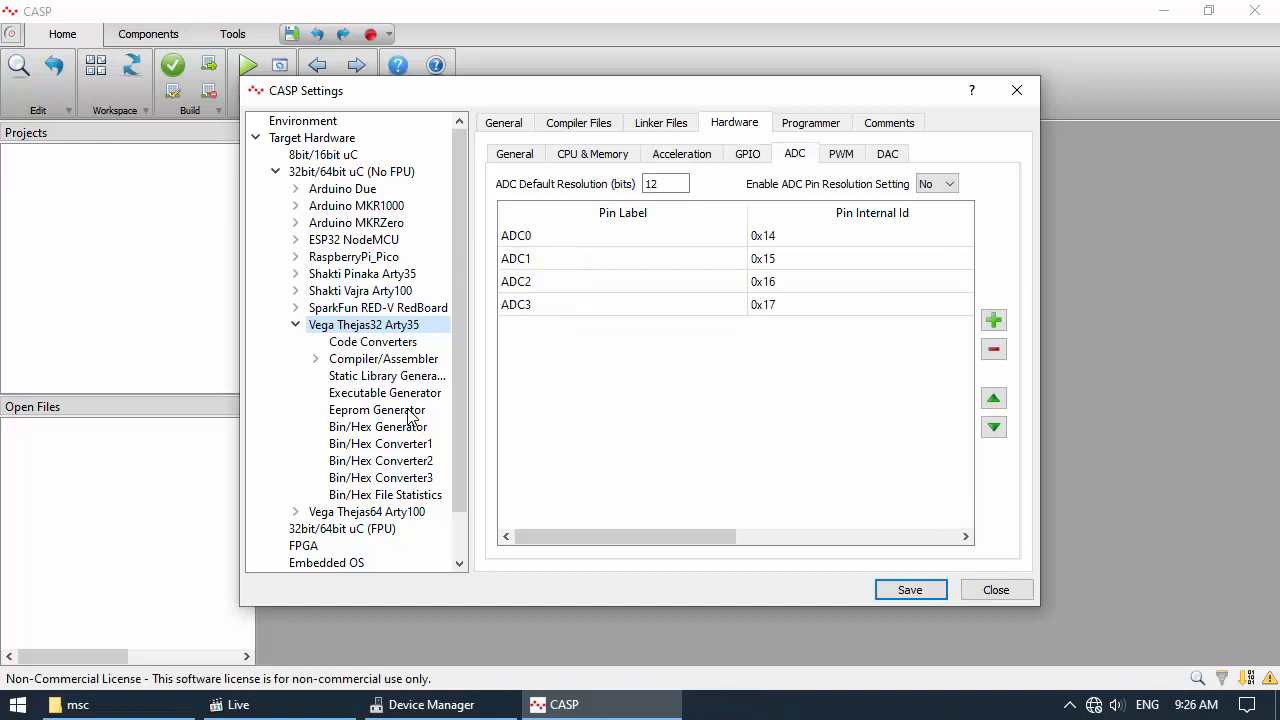
click(840, 153)
Examine the Programmer0 and Programmer1 settings of the Vega Thejas32 Arty35 board, including the executable path, executable name and arguments
click(810, 122)
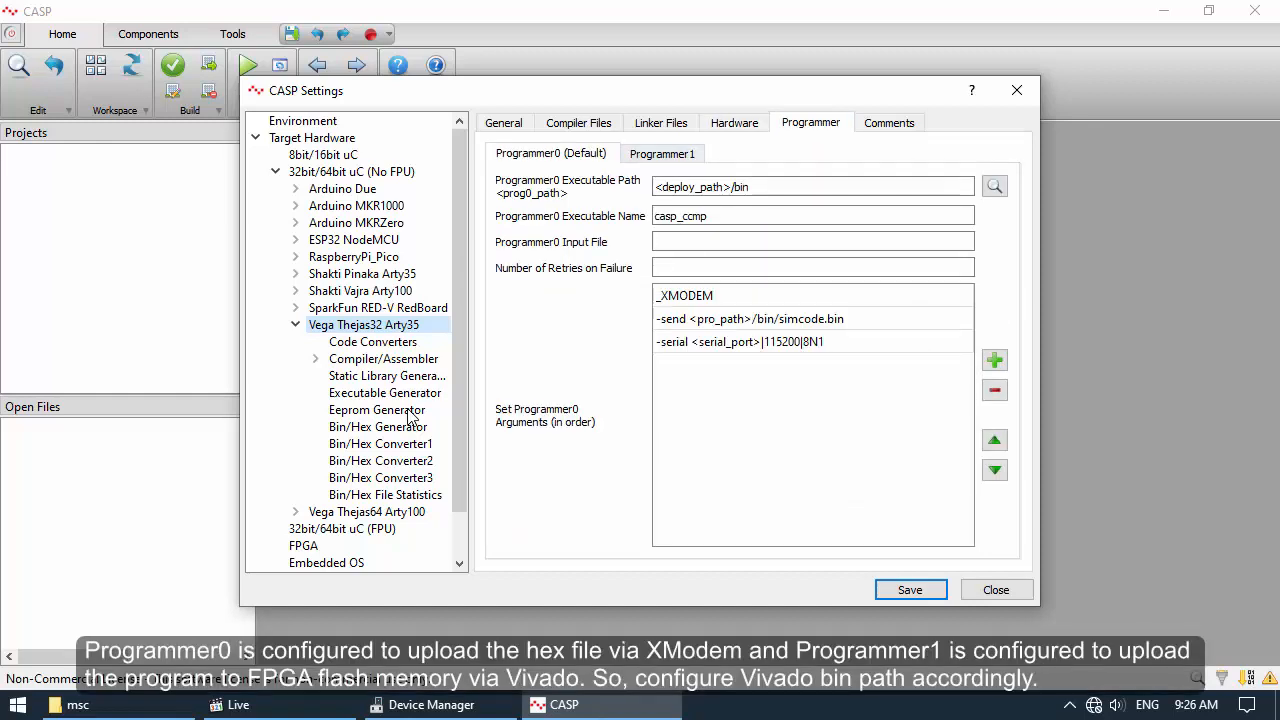
click(812, 296)
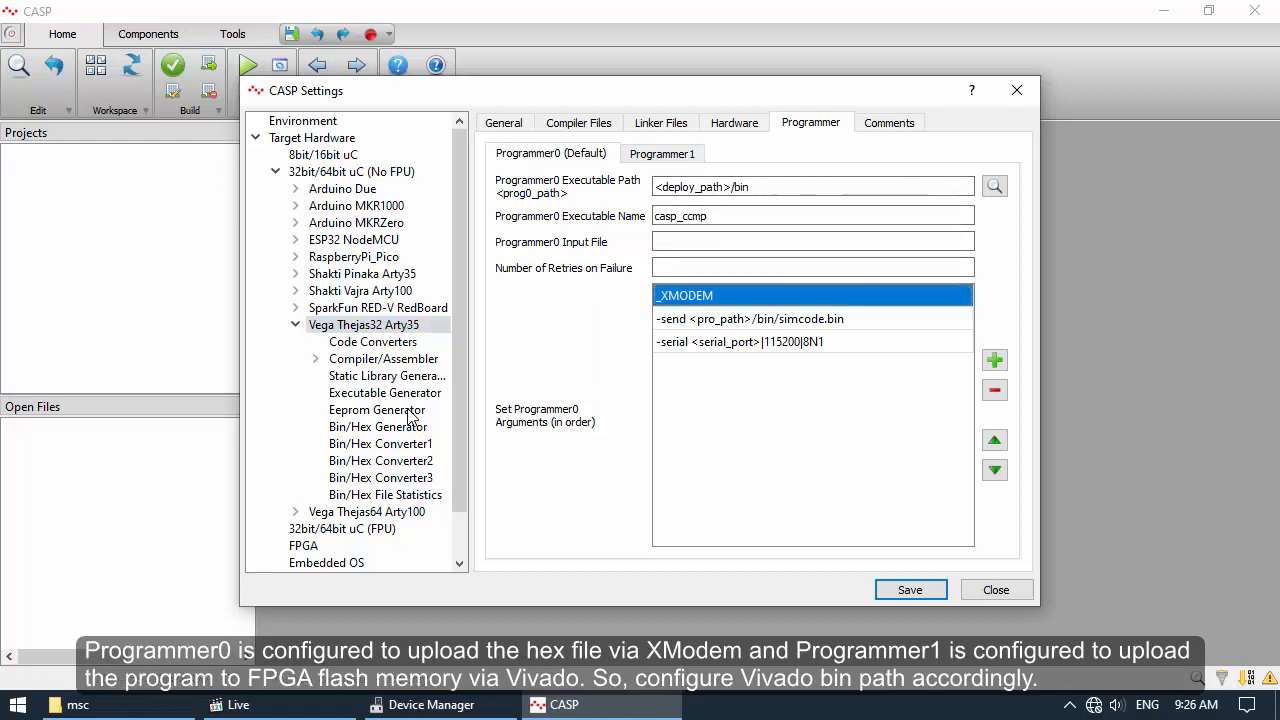
click(662, 153)
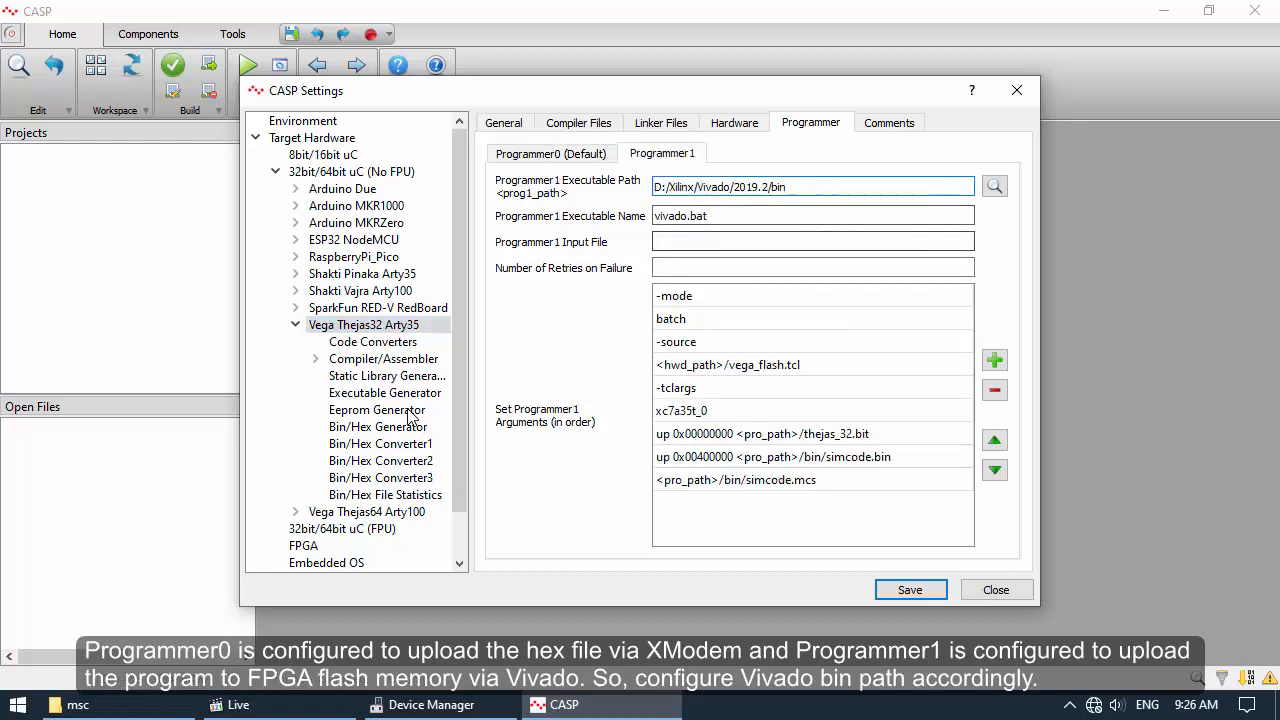
click(880, 187)
key(ctrl+a)
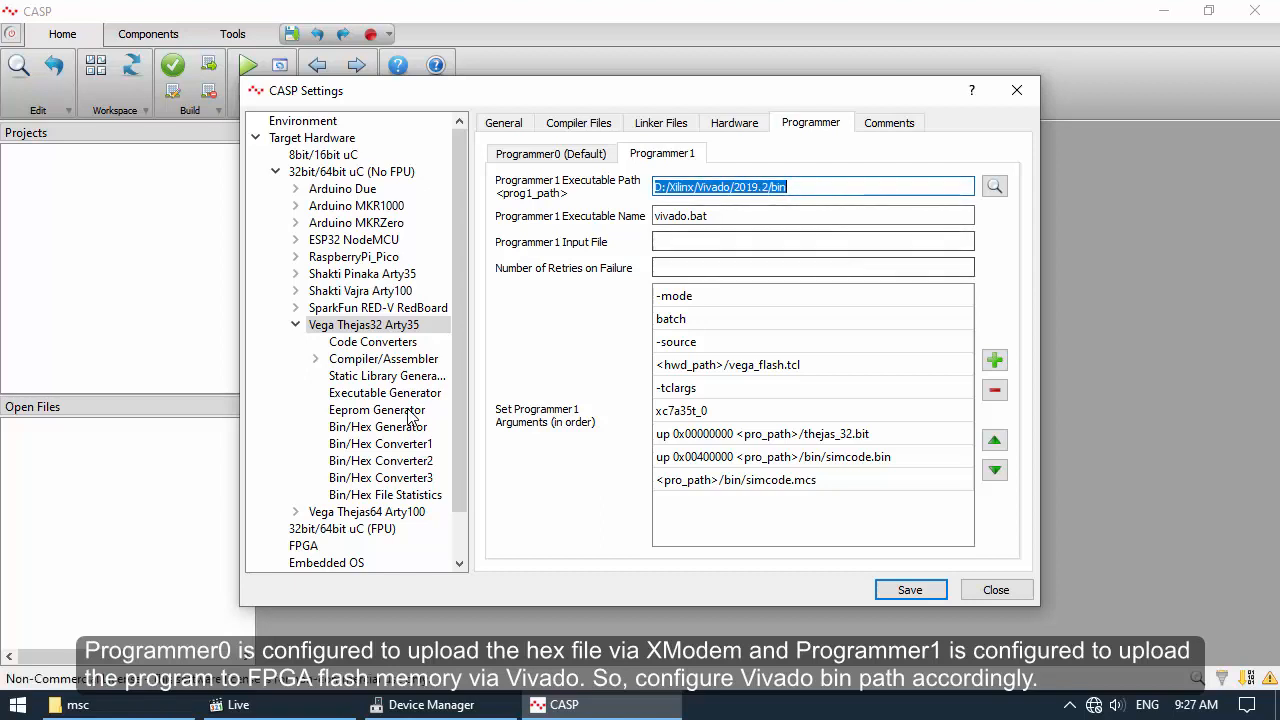
double_click(696, 216)
click(700, 319)
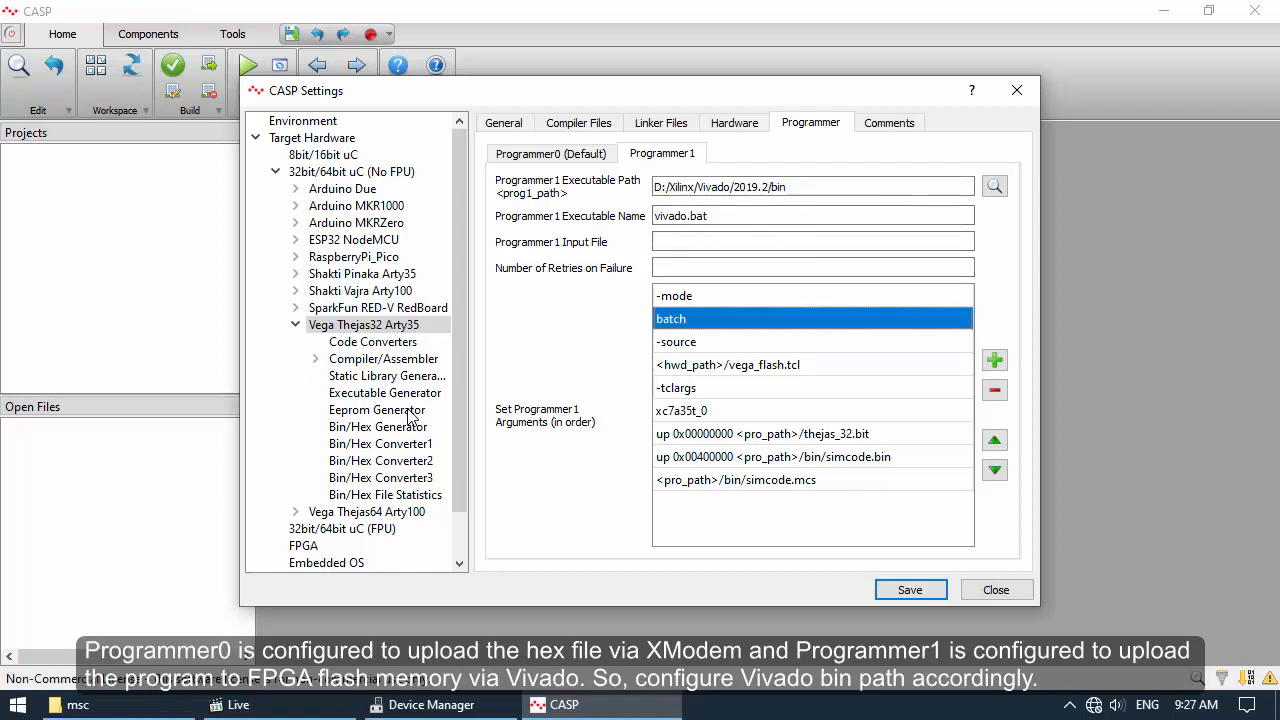
Review the Vega Thejas32 Arty35 assembler, C compiler, static library generator, Bin/Hex generator and Bin/Hex converter settings
double_click(384, 359)
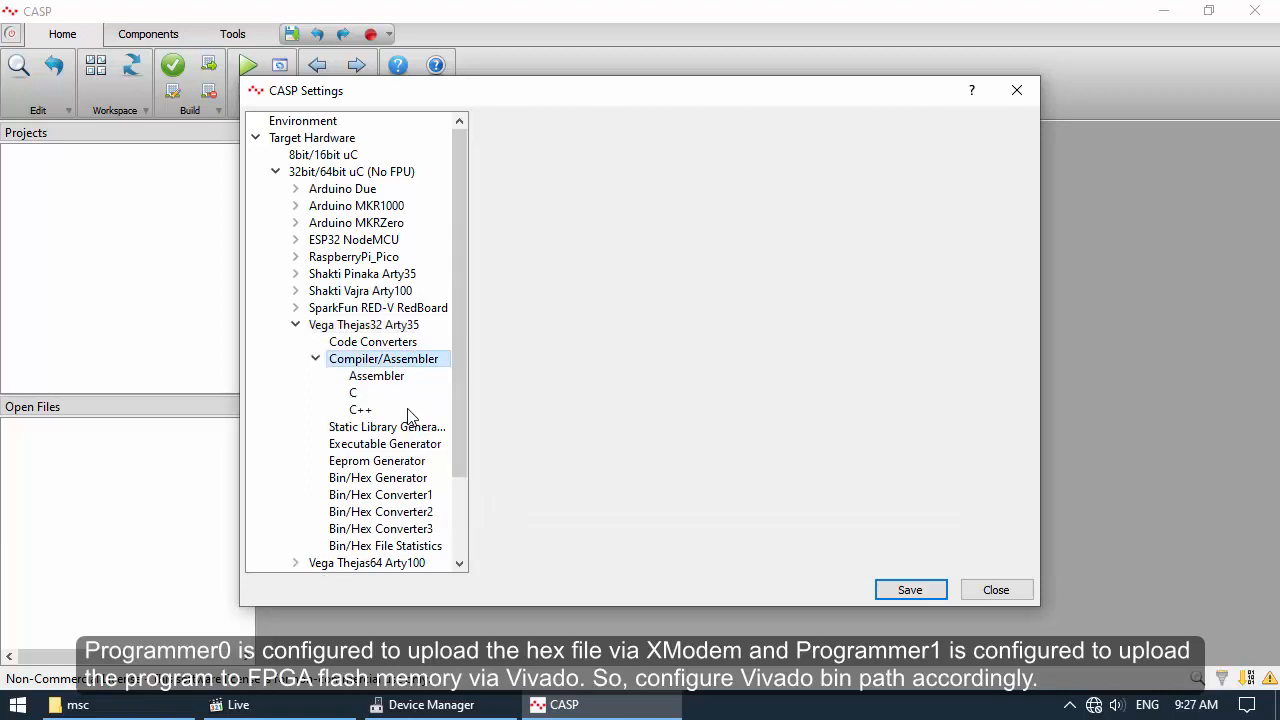
click(377, 376)
click(354, 393)
click(387, 427)
scroll(408, 416, down, 2)
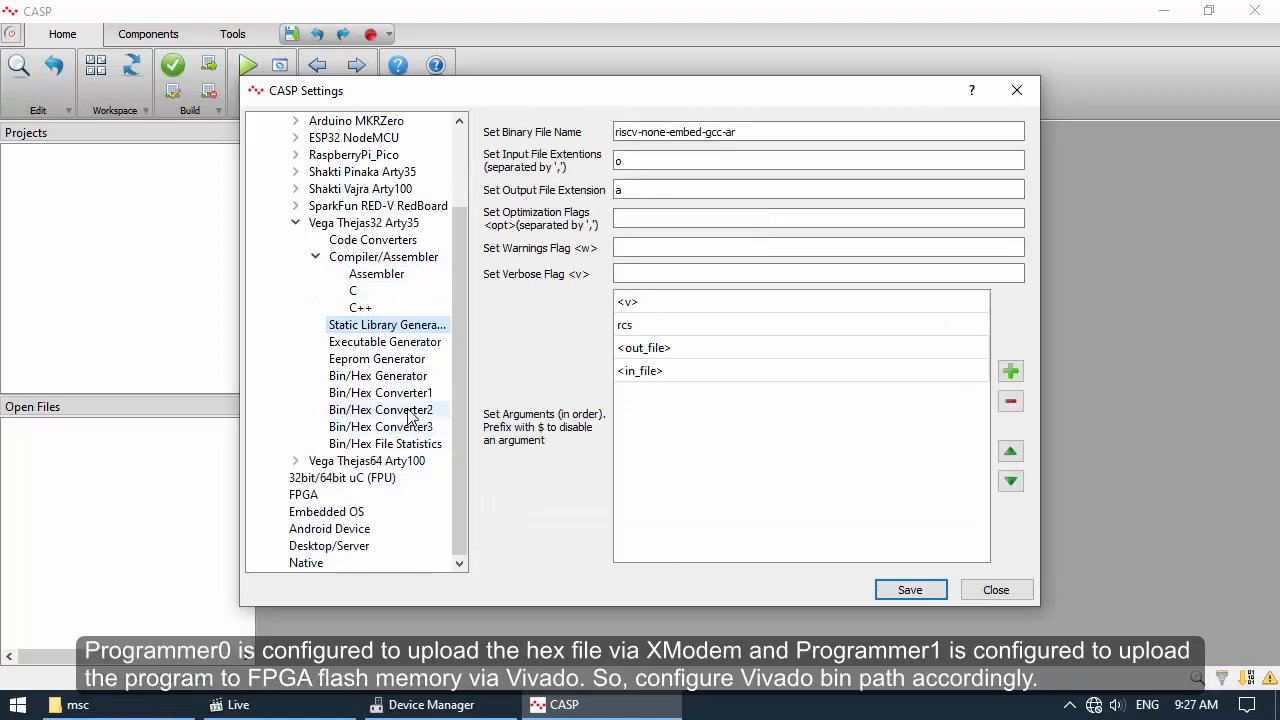
click(378, 375)
click(380, 392)
click(380, 409)
click(380, 426)
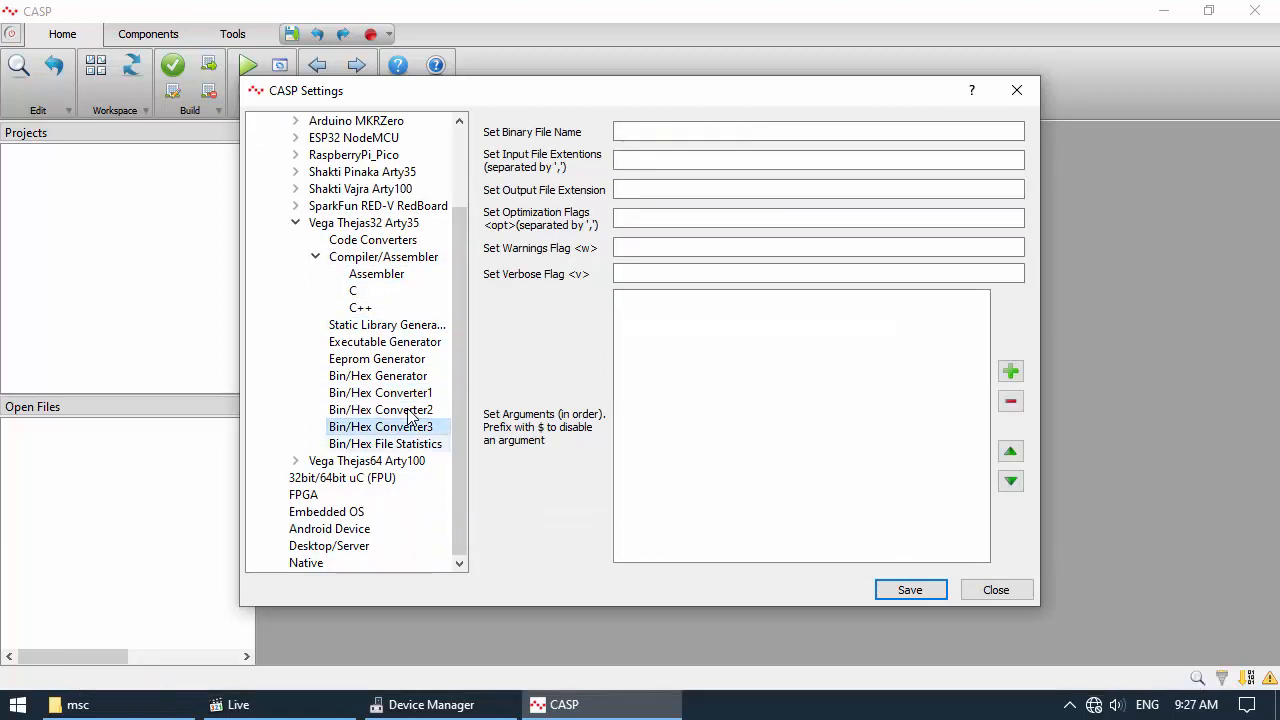
Expand the Vega Thejas64 Arty100 board and examine its general, Programmer0 and Programmer1 settings
double_click(367, 460)
scroll(410, 416, down, 1)
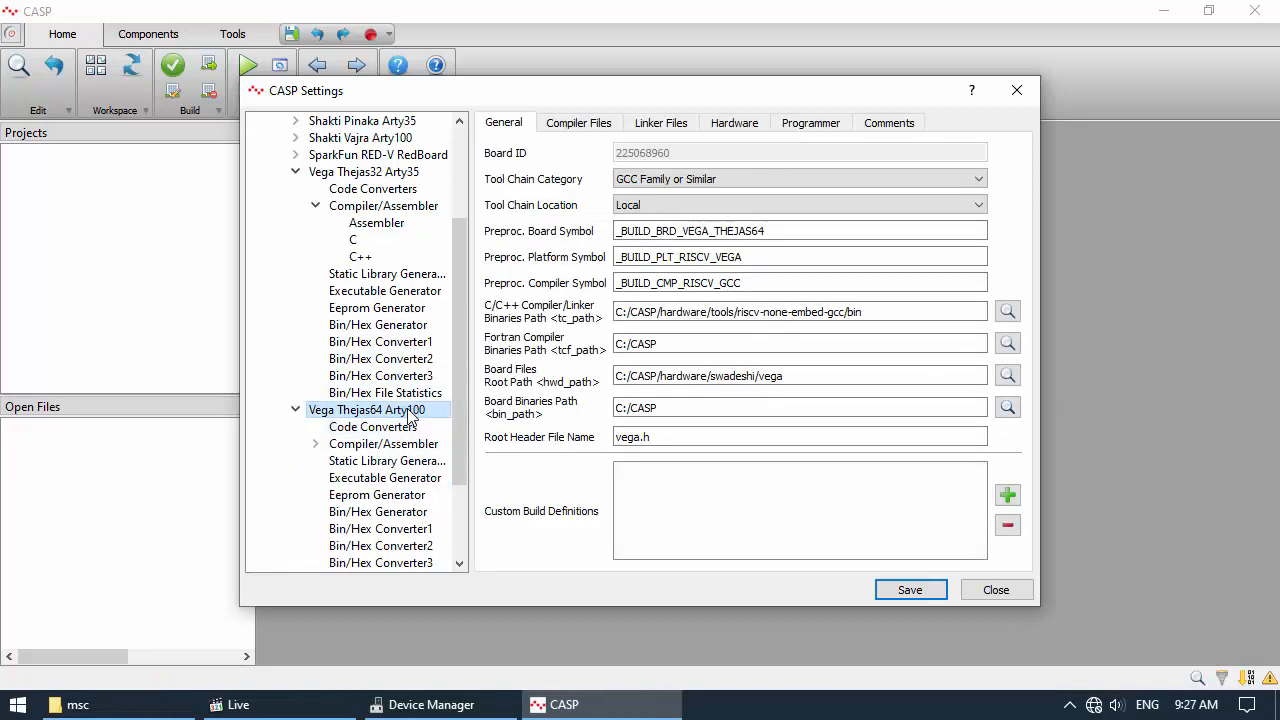
click(410, 424)
click(409, 411)
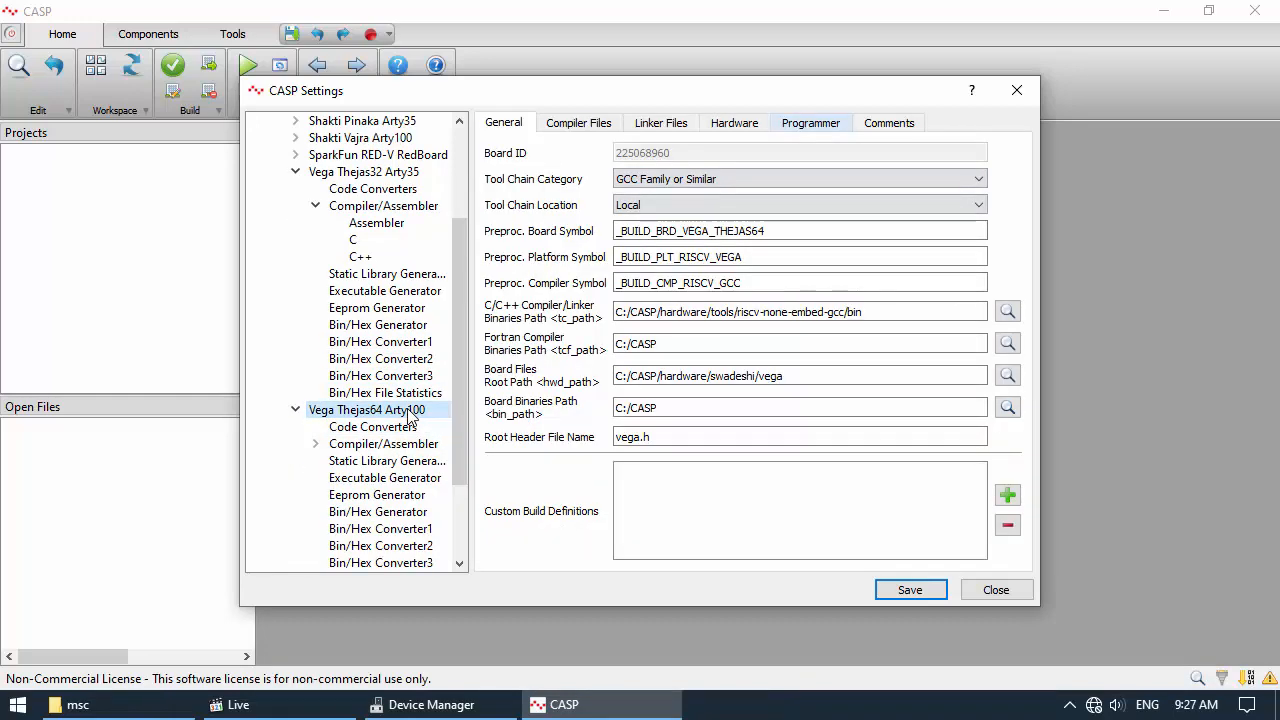
click(811, 123)
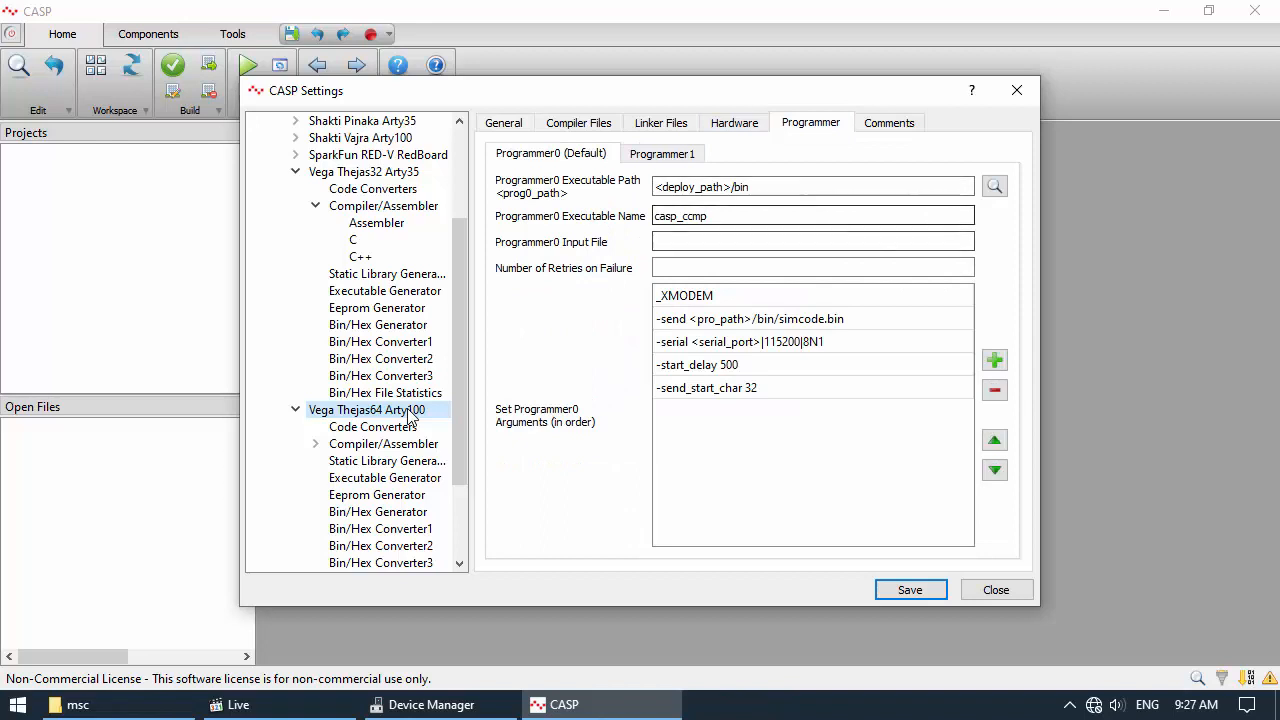
click(662, 153)
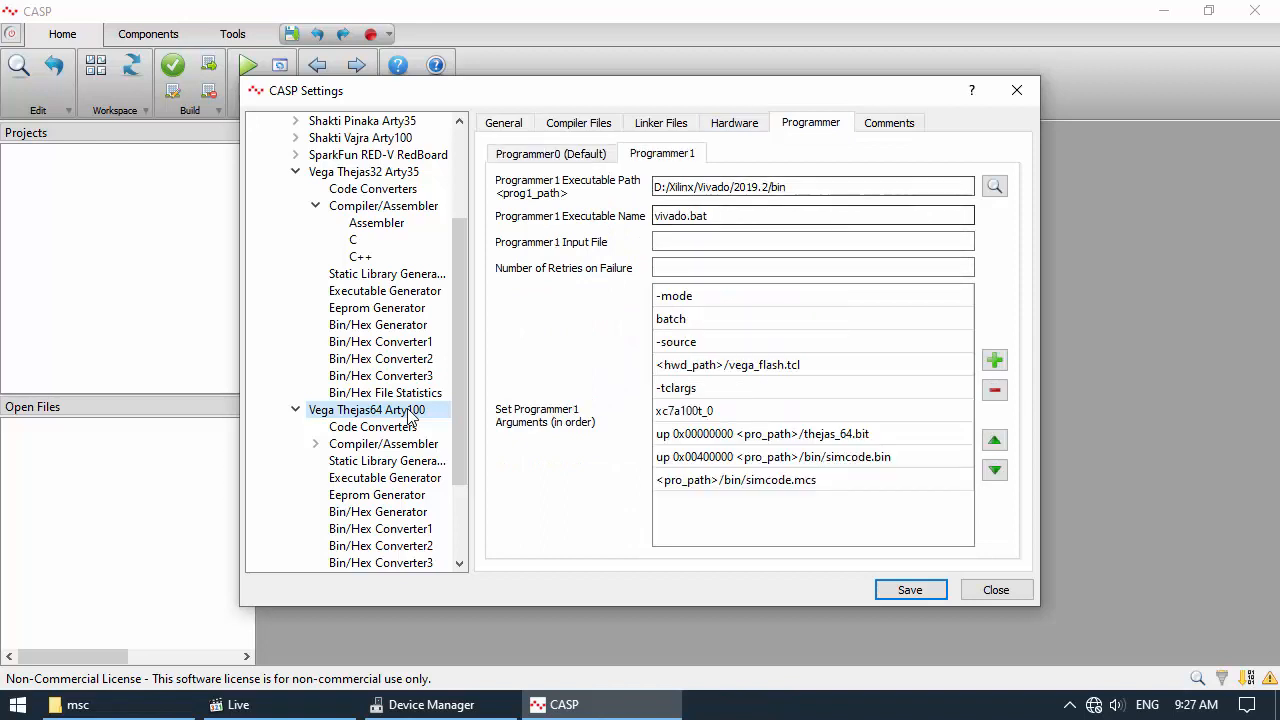
Review the Vega Thejas64 Arty100 compiler, assembler and static library generator settings, and close the settings
scroll(408, 410, down, 1)
double_click(390, 393)
click(400, 411)
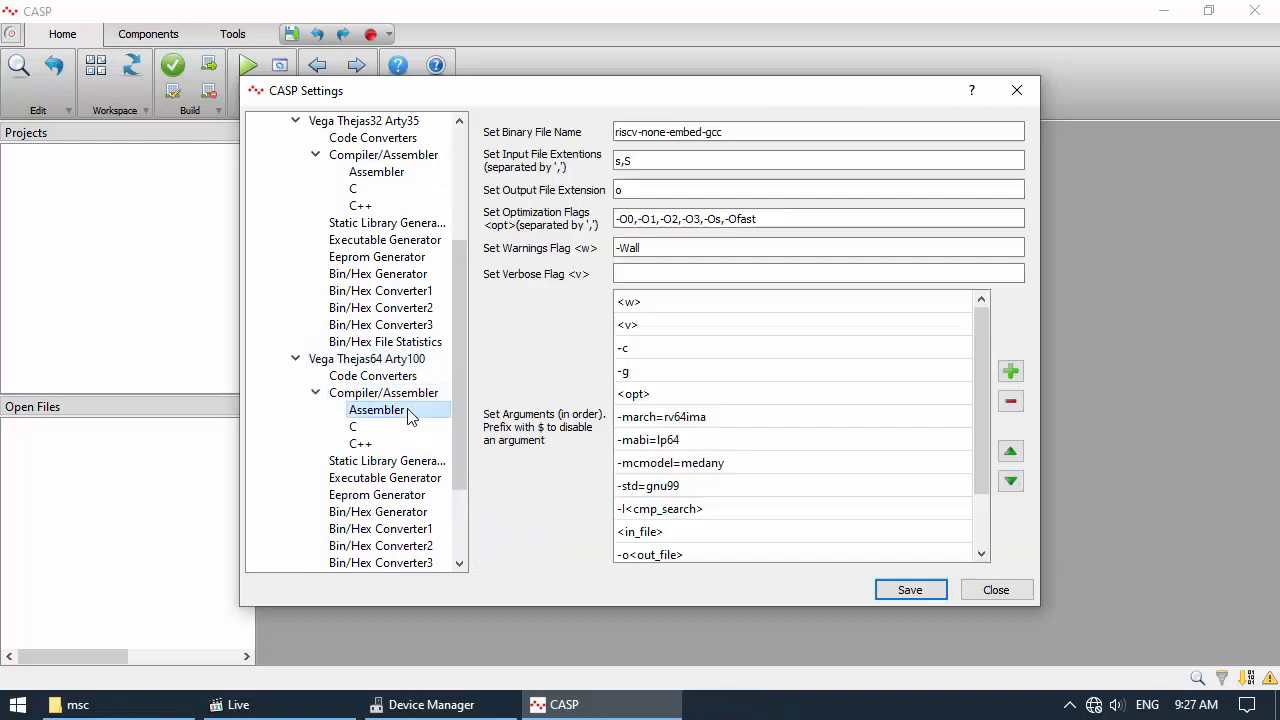
key(Down)
key(Down)
key(Down)
scroll(408, 418, down, 3)
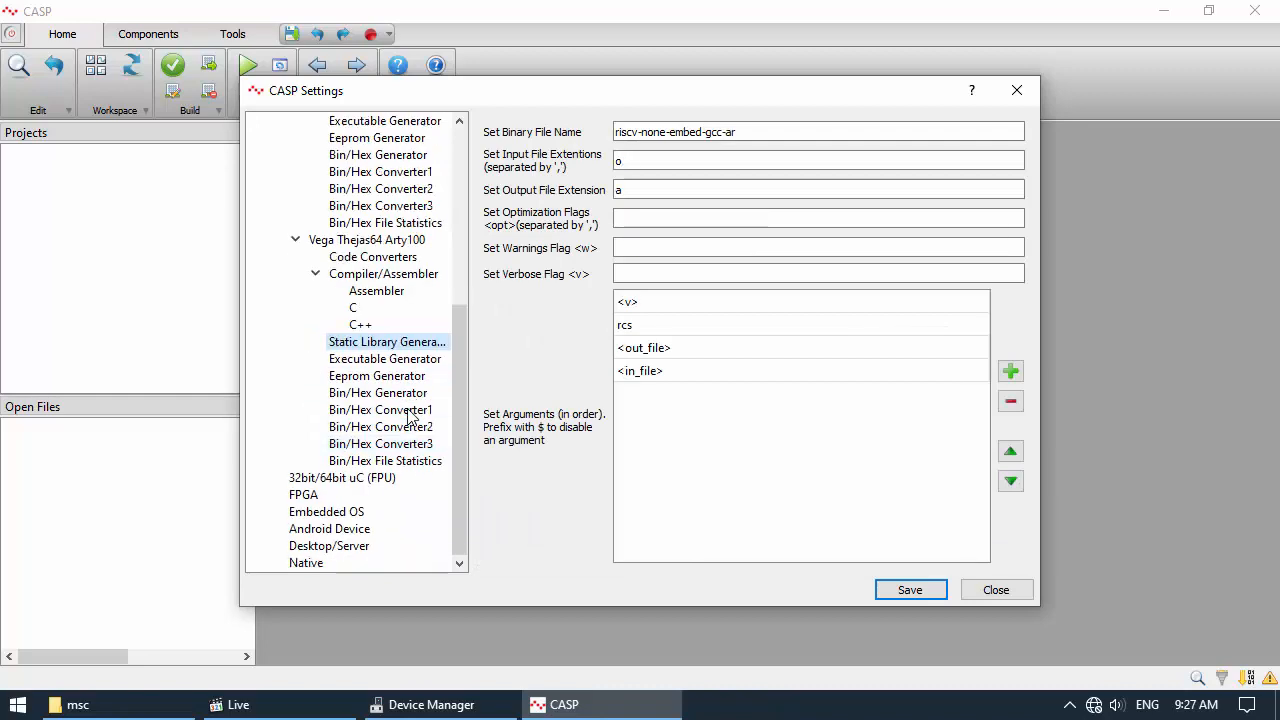
click(996, 590)
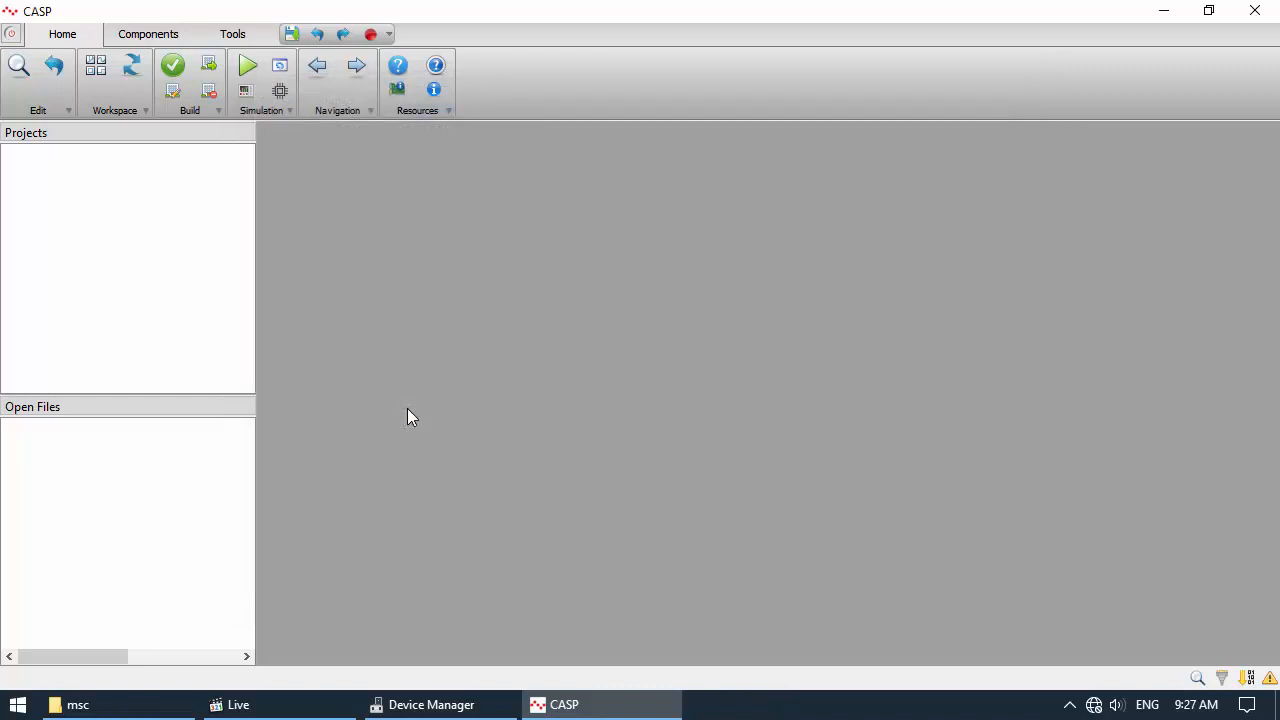
Open the BSP help for Vega Thejas32 Arty35 and examine the Arty board pinout and Pmod connector table
click(397, 89)
scroll(1062, 400, down, 4)
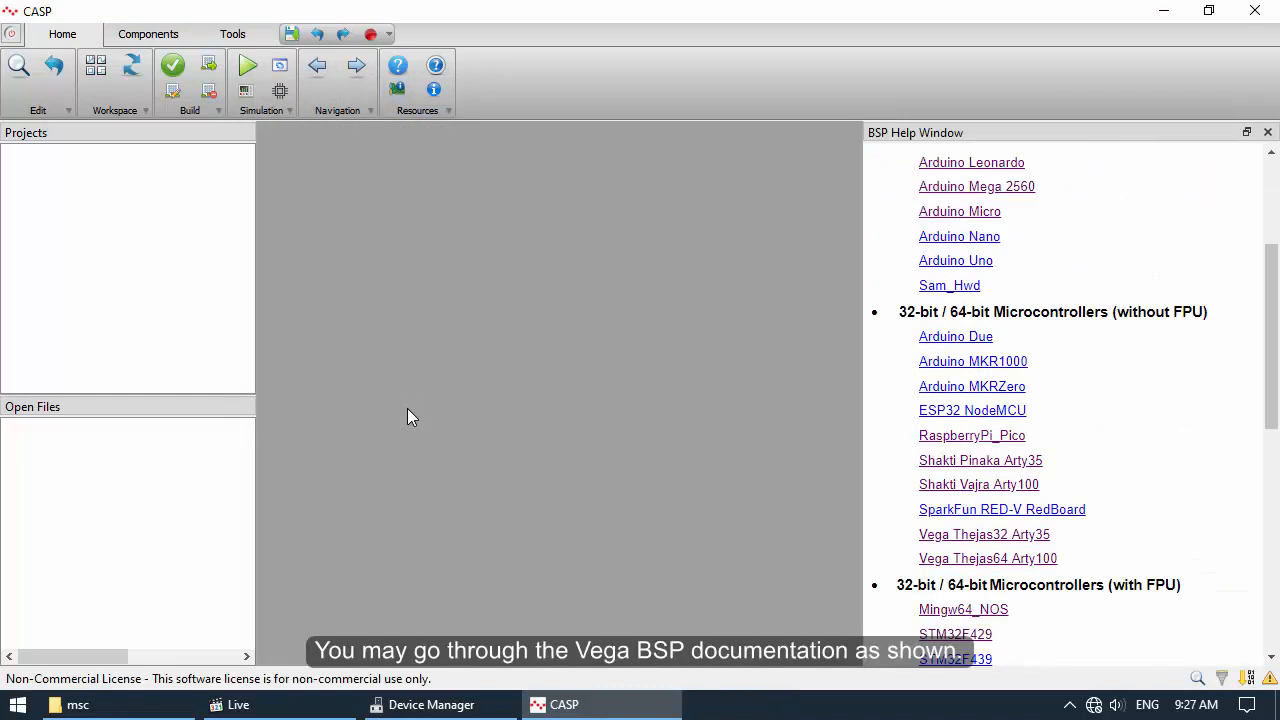
click(984, 534)
scroll(1062, 400, down, 3)
scroll(1062, 400, down, 6)
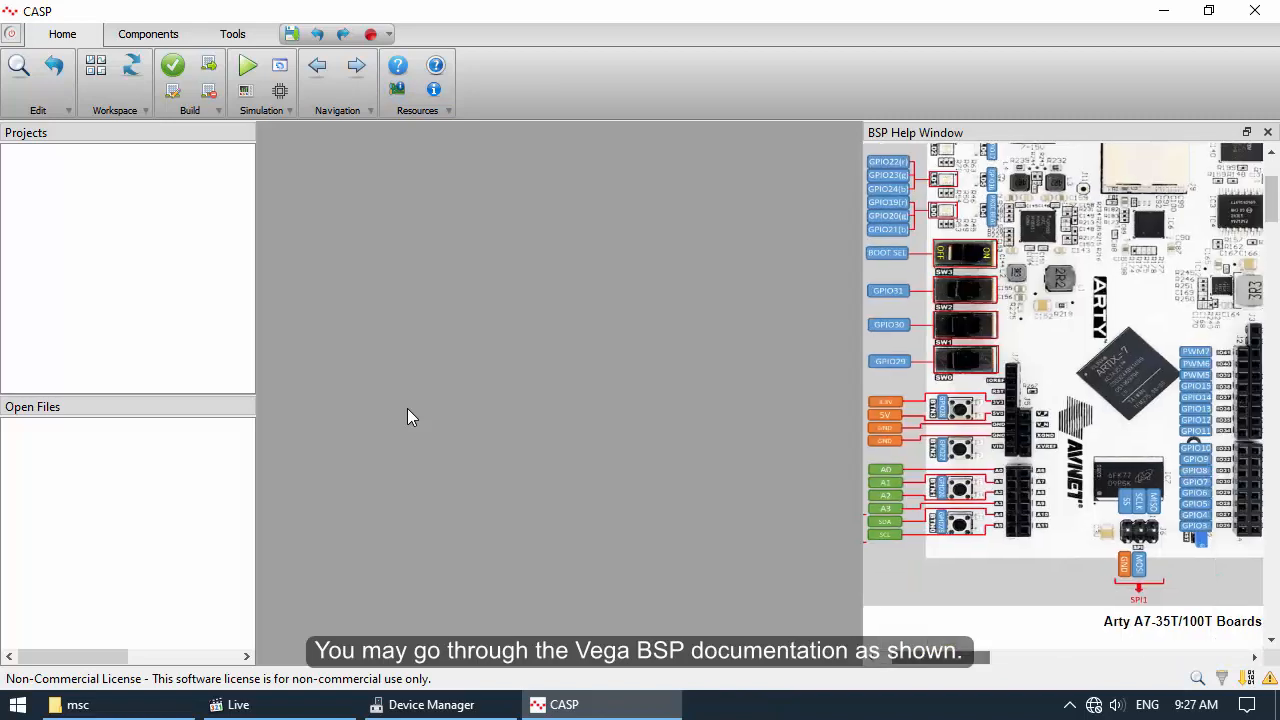
scroll(1062, 400, right, 3)
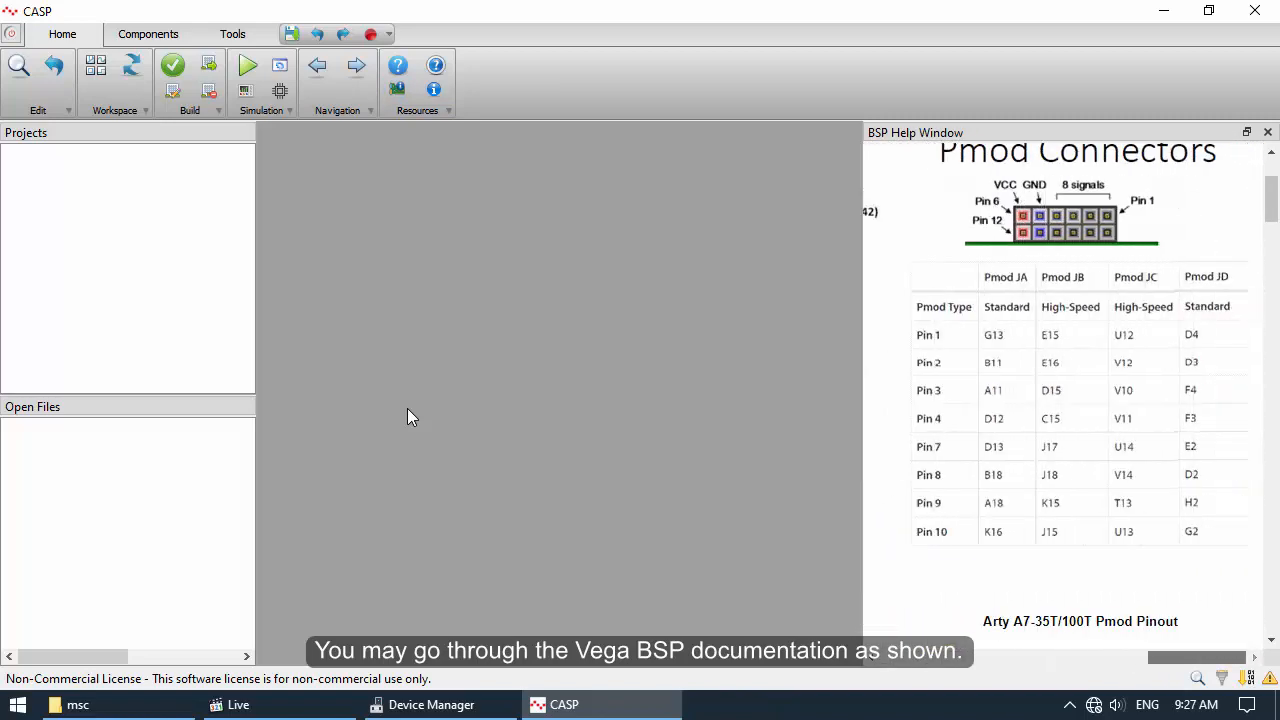
scroll(1062, 400, up, 2)
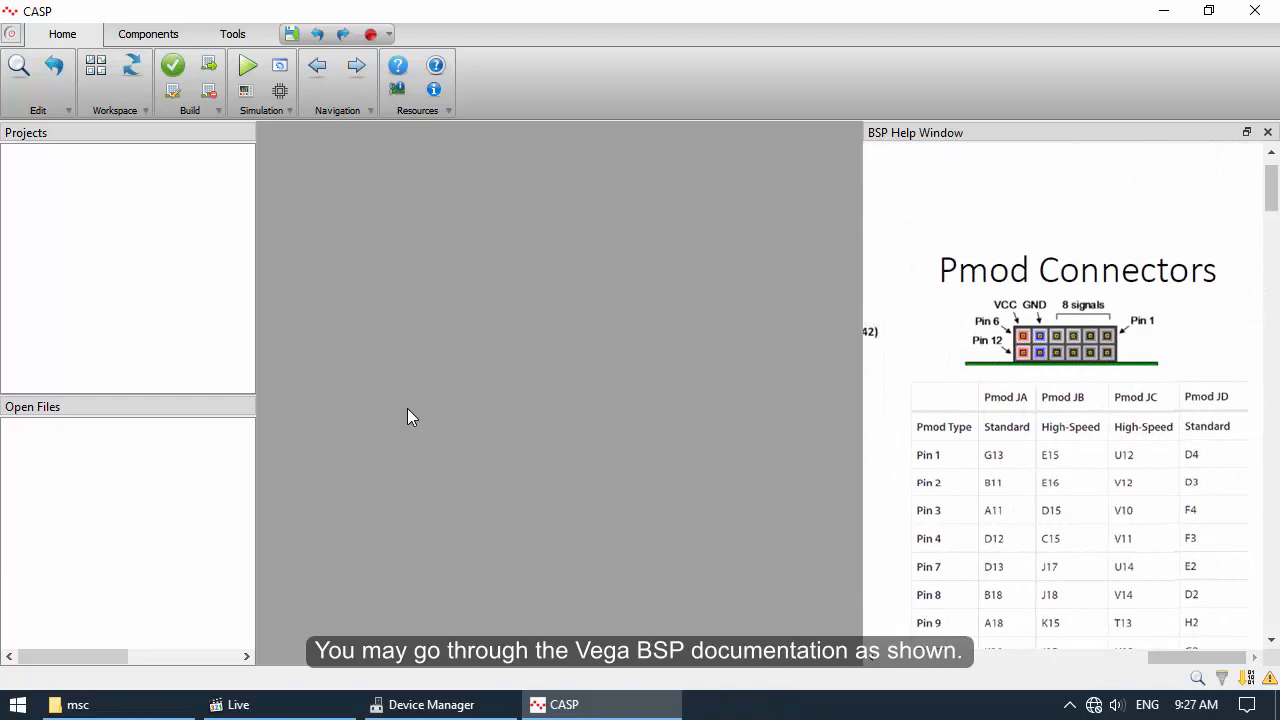
scroll(1062, 400, up, 8)
scroll(1062, 400, left, 3)
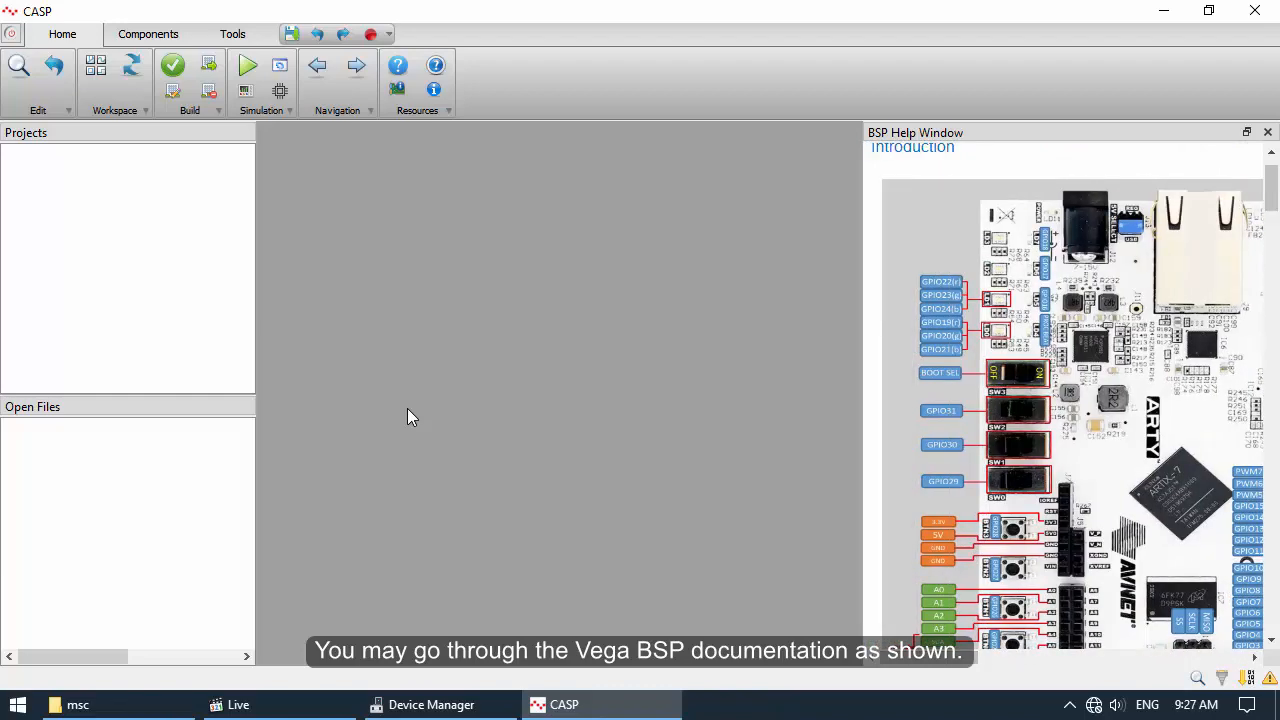
Read the BSP introduction, the Getting Started notes and the Vega Thejas32 Arty A7-35T general configuration table
scroll(1062, 400, down, 10)
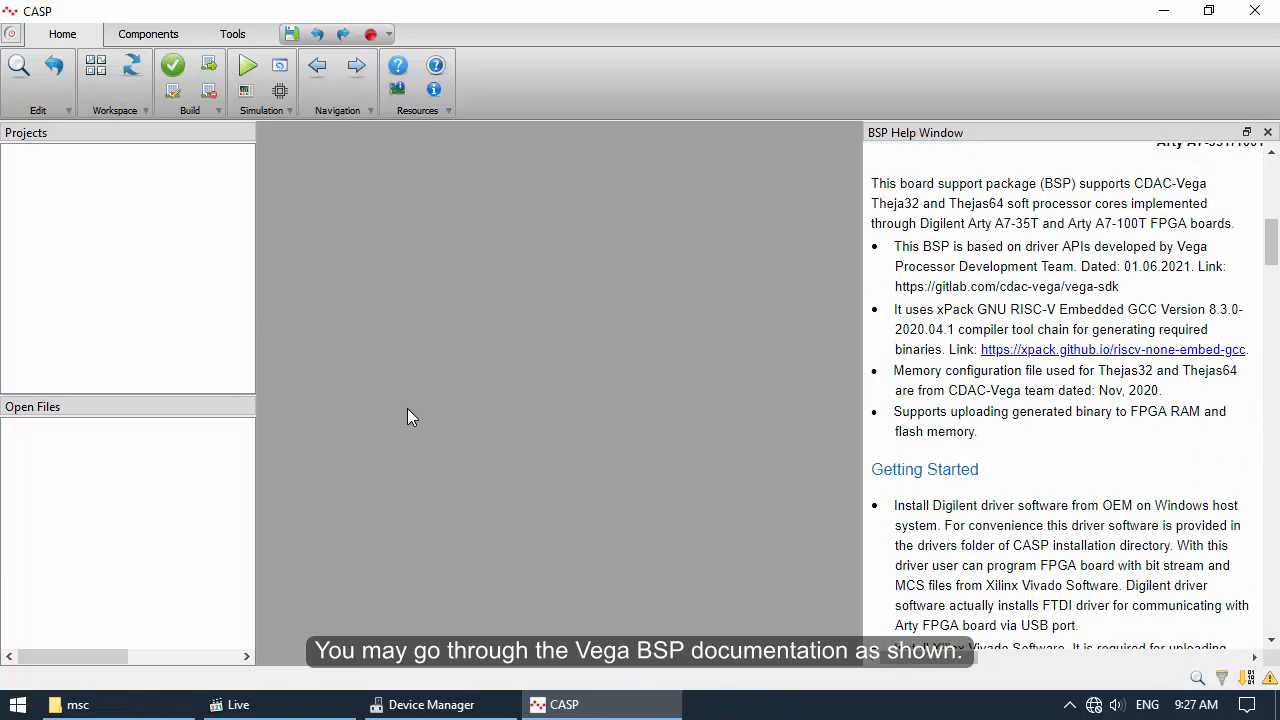
scroll(1062, 400, down, 5)
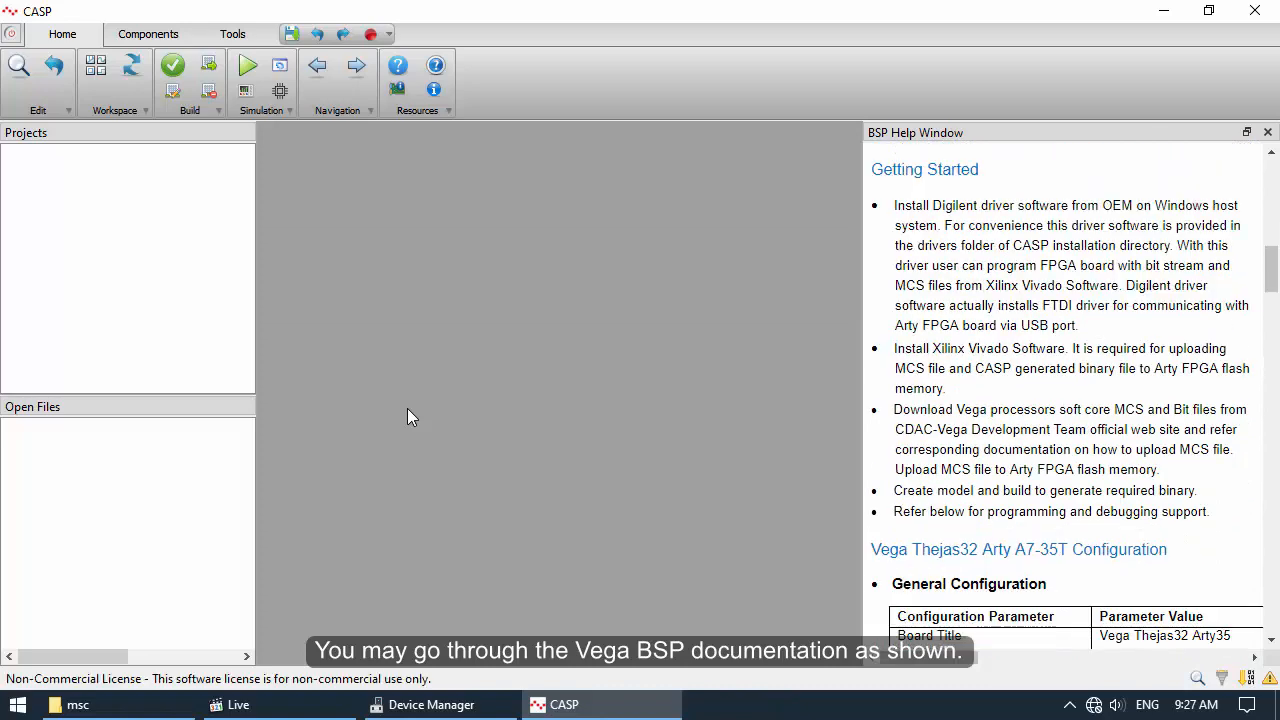
scroll(1062, 400, down, 5)
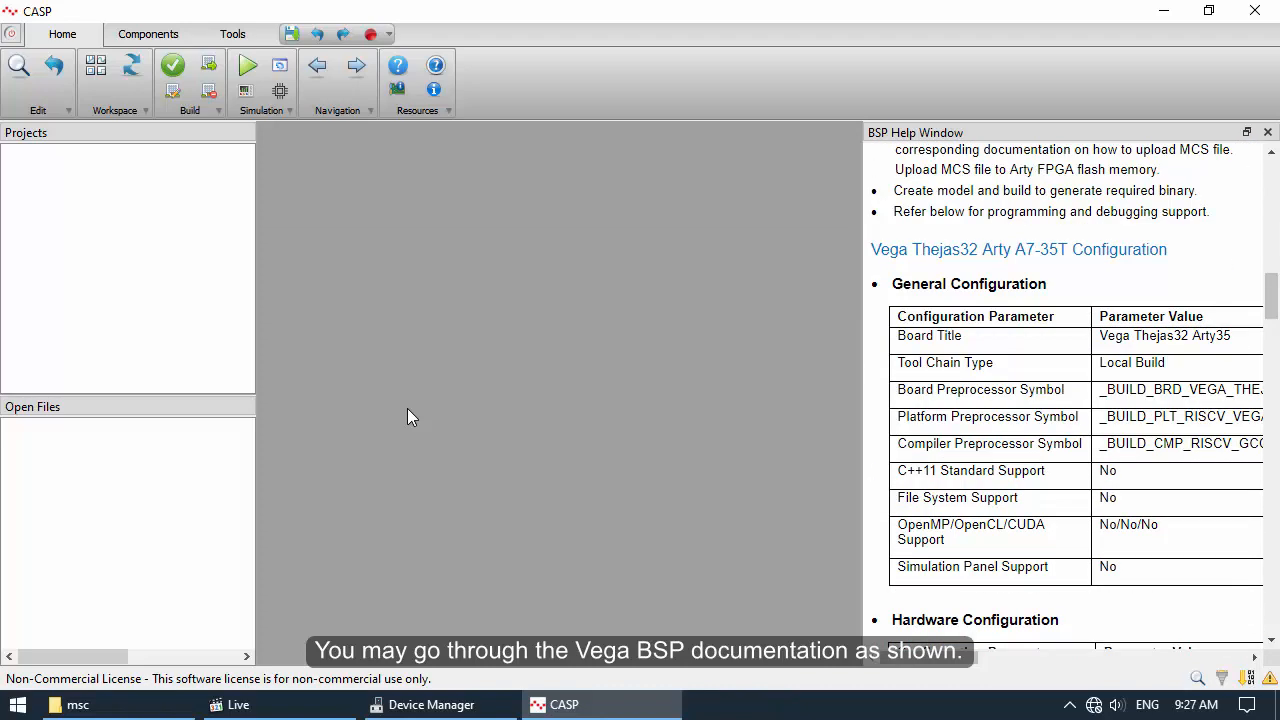
drag(880, 250, 1168, 250)
Examine the Thejas32 hardware configuration table for GPIO, ADC, PWM, UART, SPI and I2C pins, and widen the help window
scroll(1066, 396, down, 6)
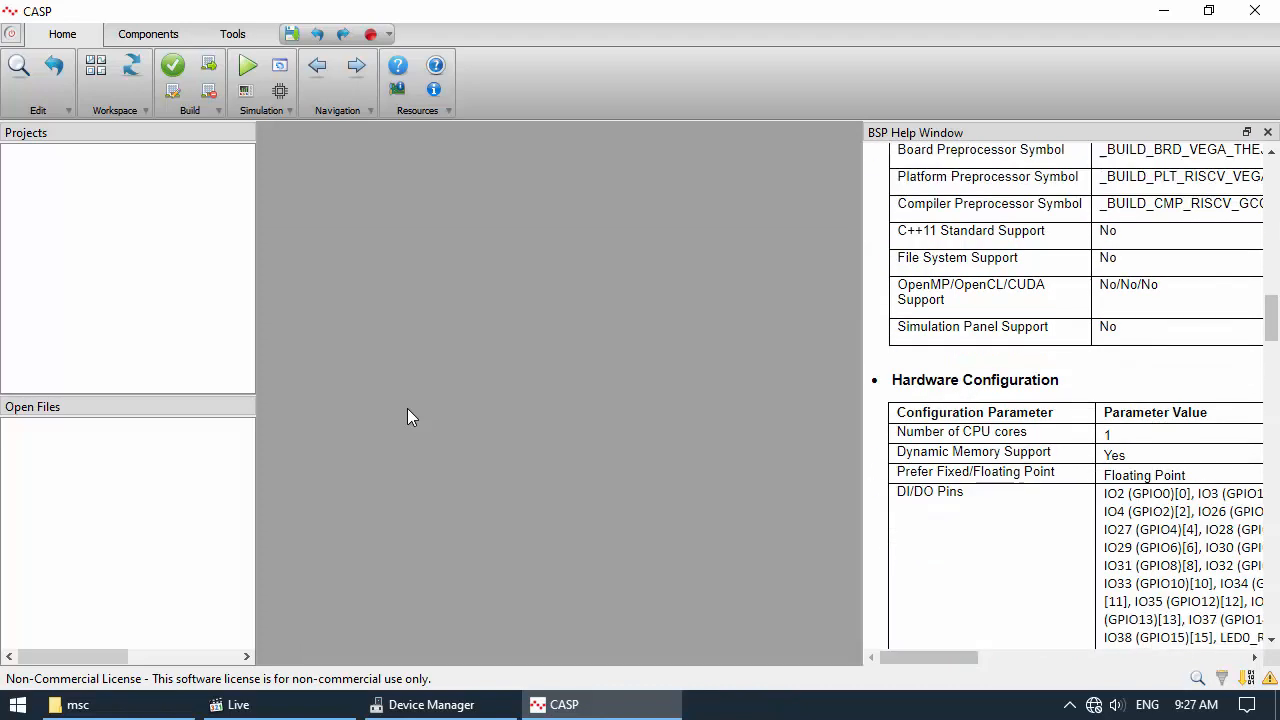
scroll(1066, 396, down, 1)
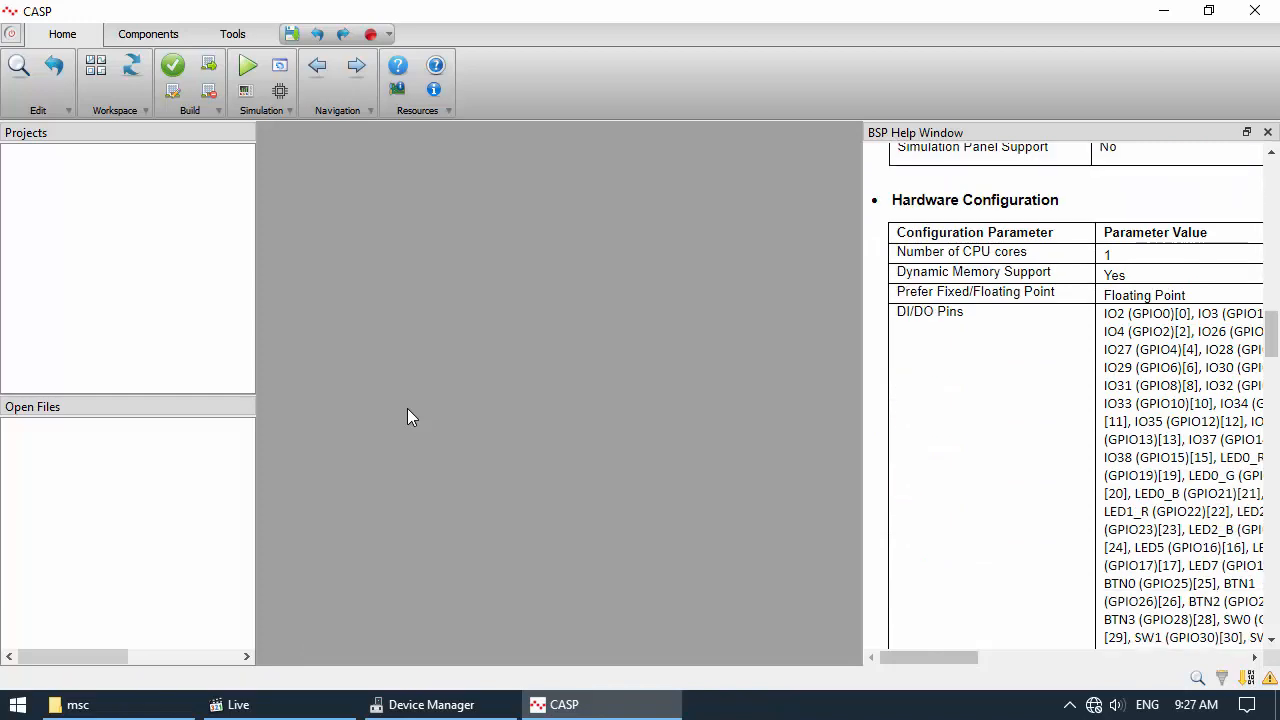
scroll(1066, 396, right, 3)
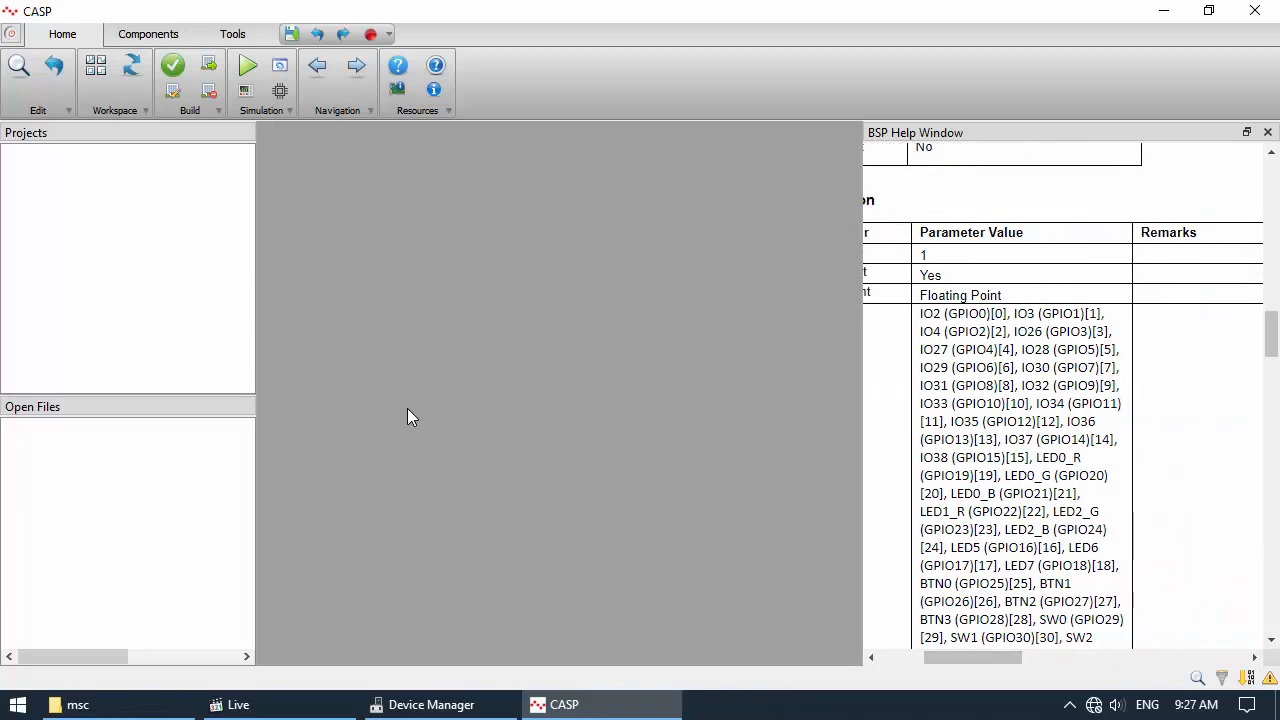
scroll(1066, 396, down, 3)
scroll(1066, 396, down, 3)
scroll(1066, 396, down, 2)
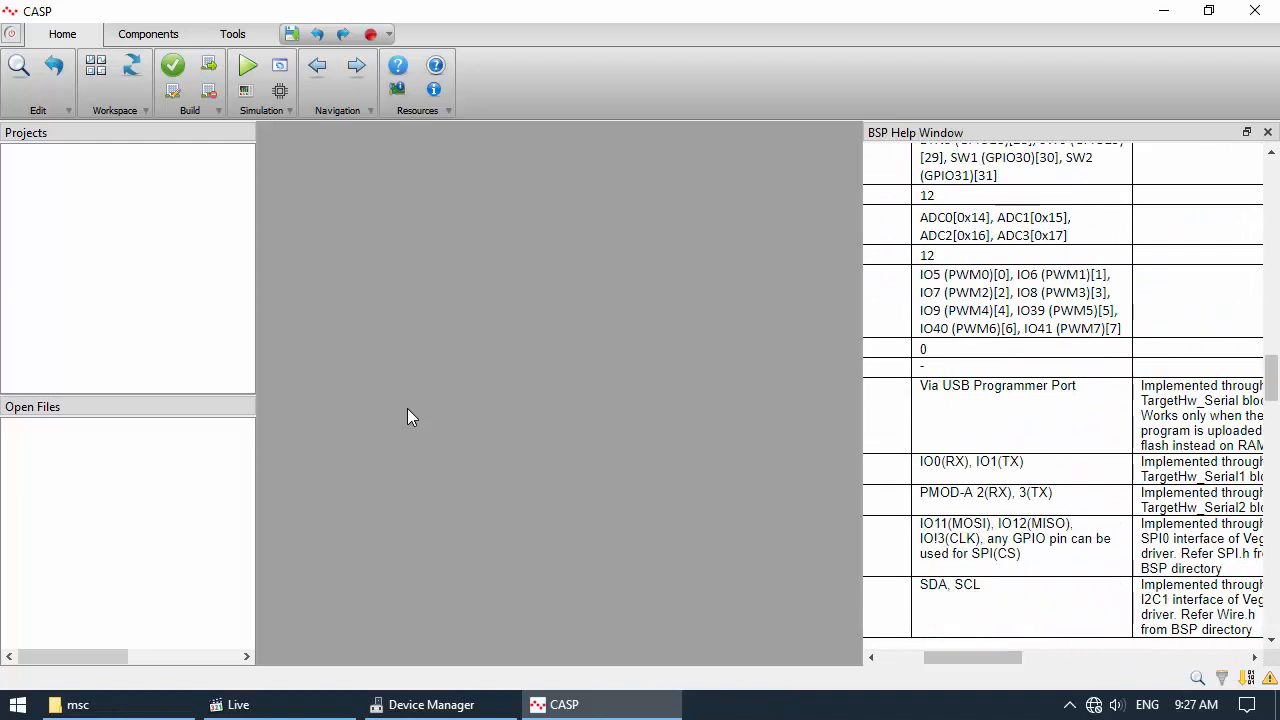
scroll(1066, 396, left, 3)
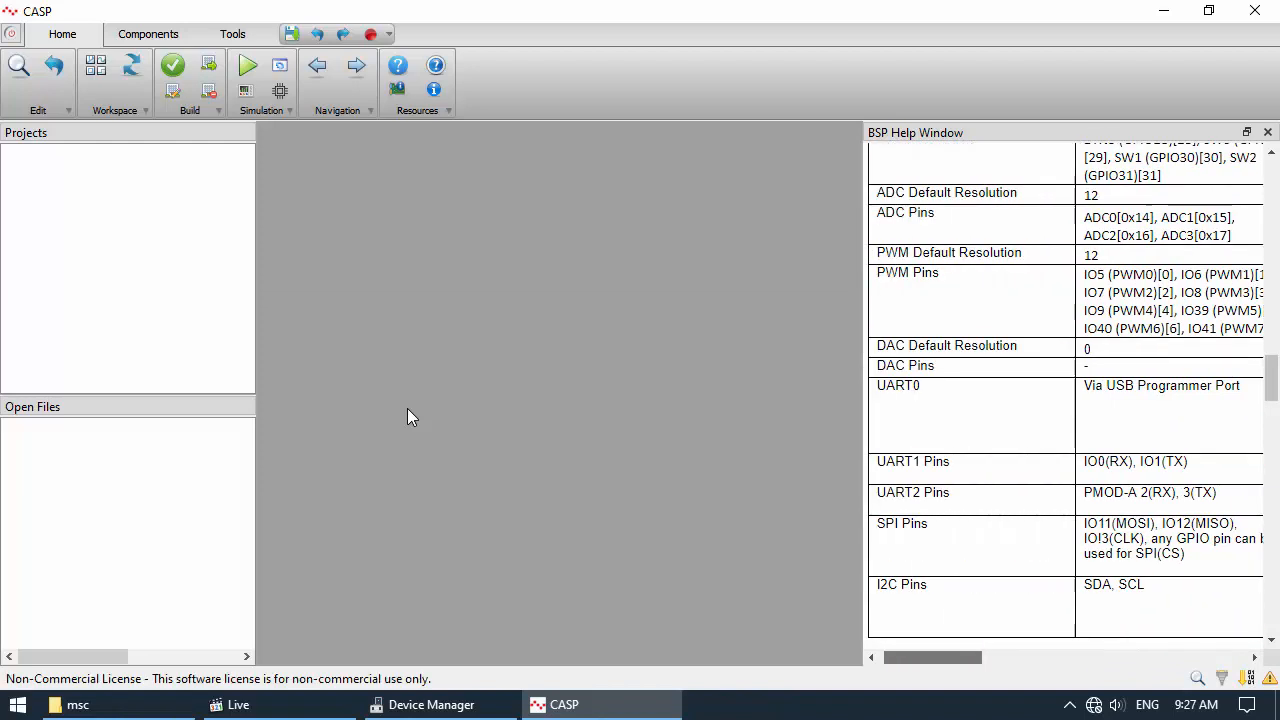
drag(862, 396, 578, 396)
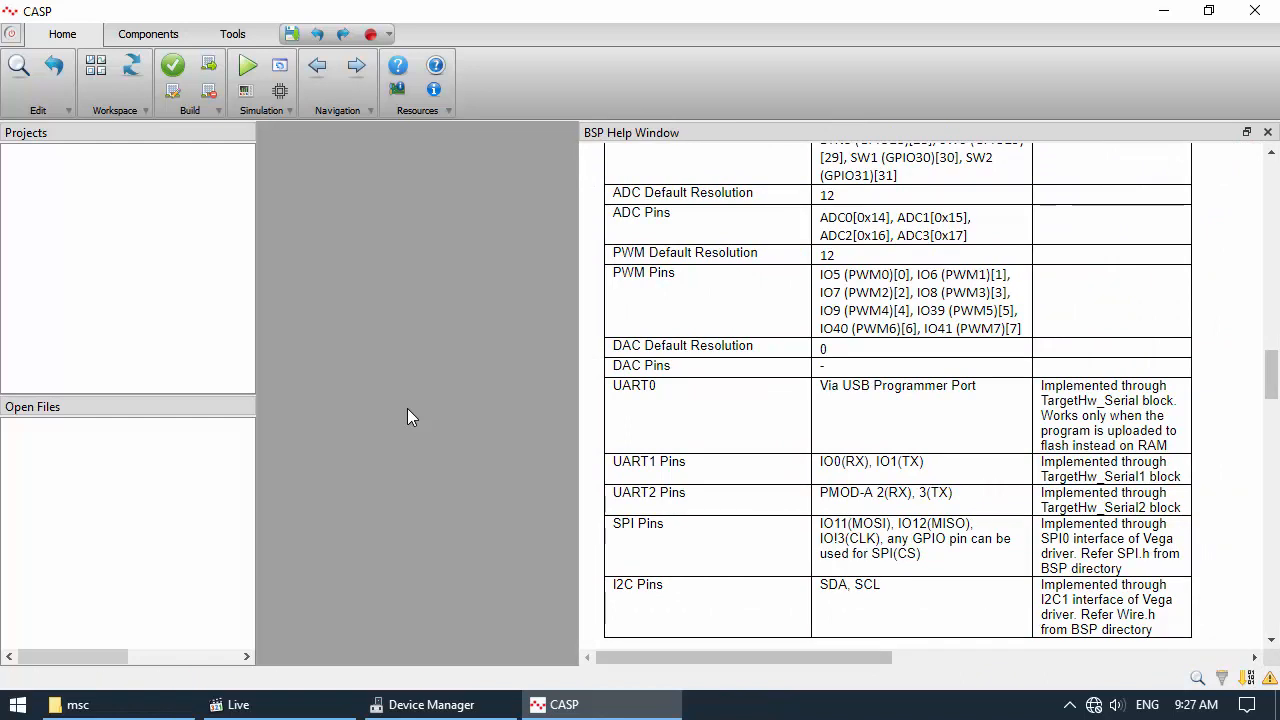
Read the Thejas32 hardware configuration notes on the UART0, UART2, SPI and I2C block and driver implementations
drag(1041, 400, 1128, 400)
mouse_move(1148, 477)
mouse_down()
mouse_move(1041, 490)
mouse_move(1150, 507)
mouse_up()
drag(1041, 507, 1146, 507)
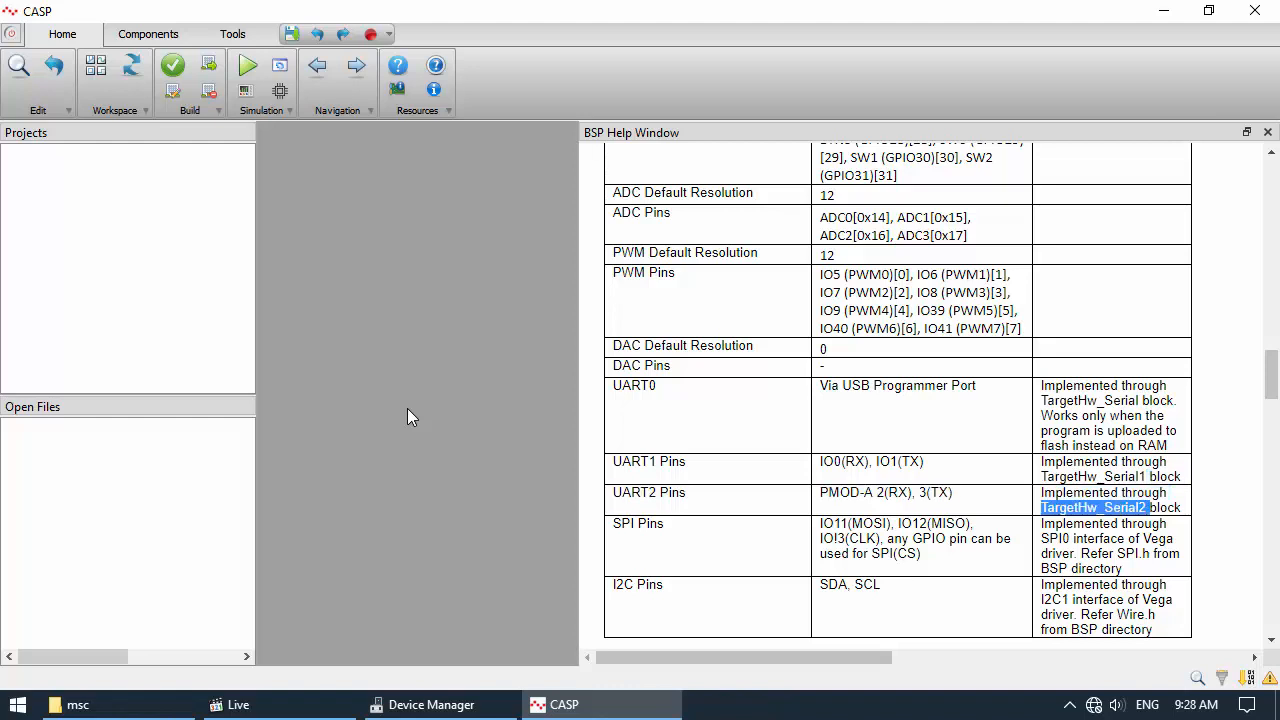
click(1148, 508)
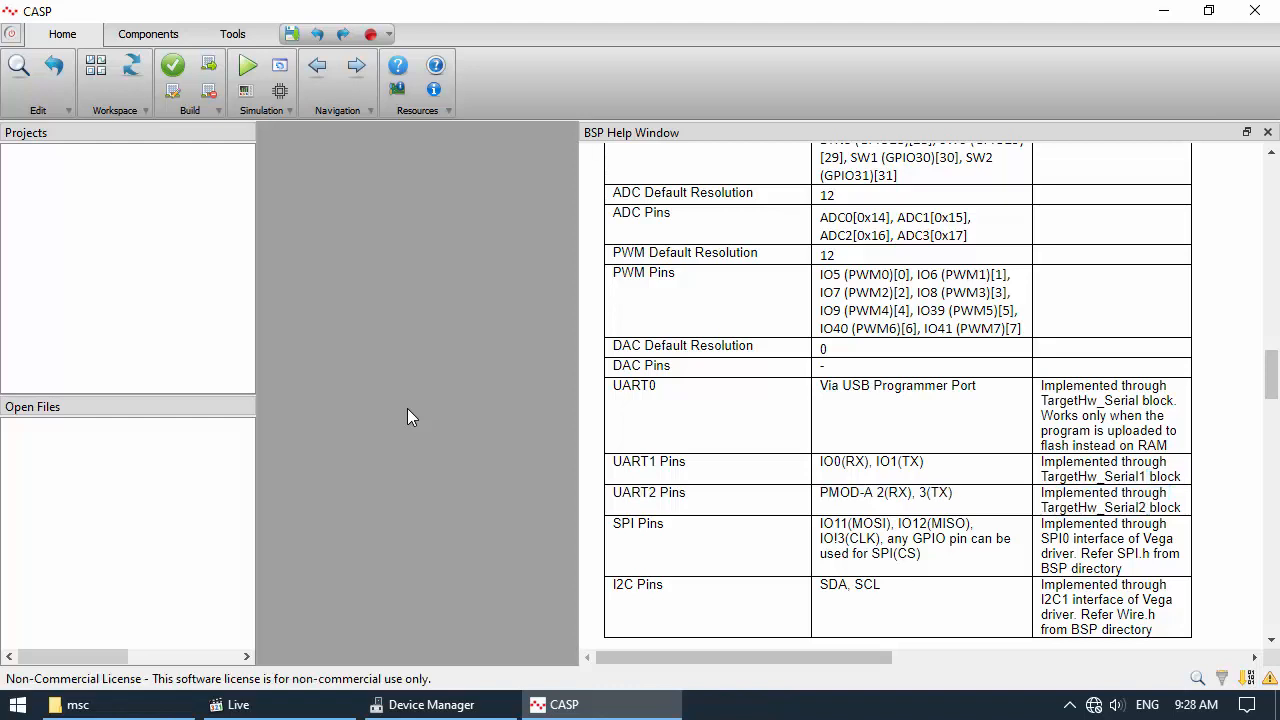
mouse_move(1124, 568)
mouse_down()
mouse_move(1042, 529)
mouse_move(820, 538)
mouse_up()
drag(1153, 629, 1087, 599)
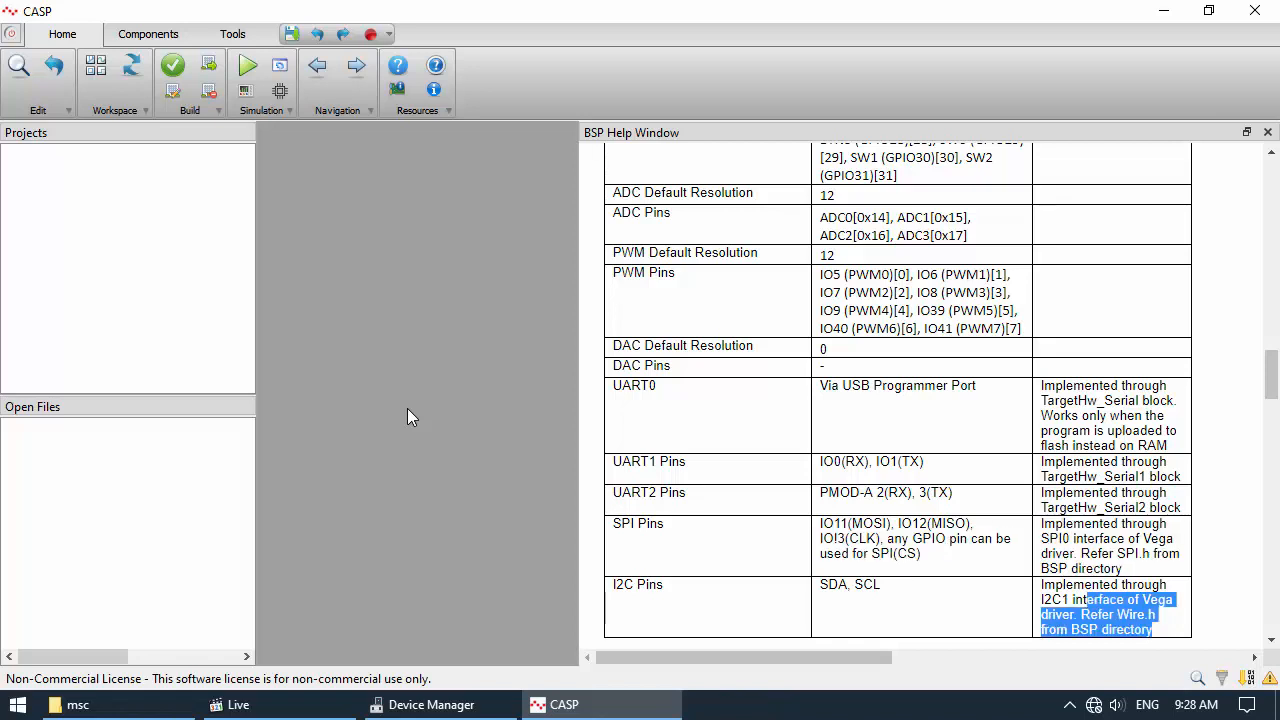
click(1088, 612)
scroll(1088, 600, down, 2)
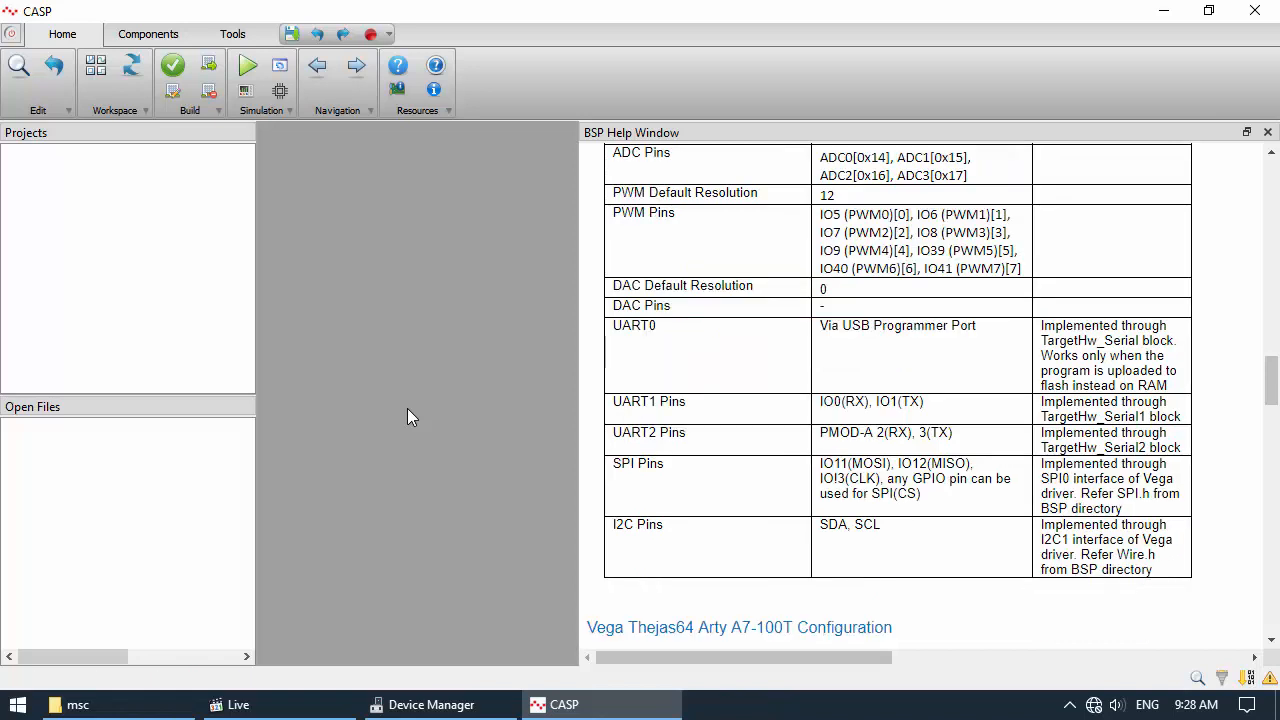
Skim the Thejas64 Arty A7-100T configuration, programmer settings and debugging sections of the BSP help, and close the help window
scroll(900, 400, down, 10)
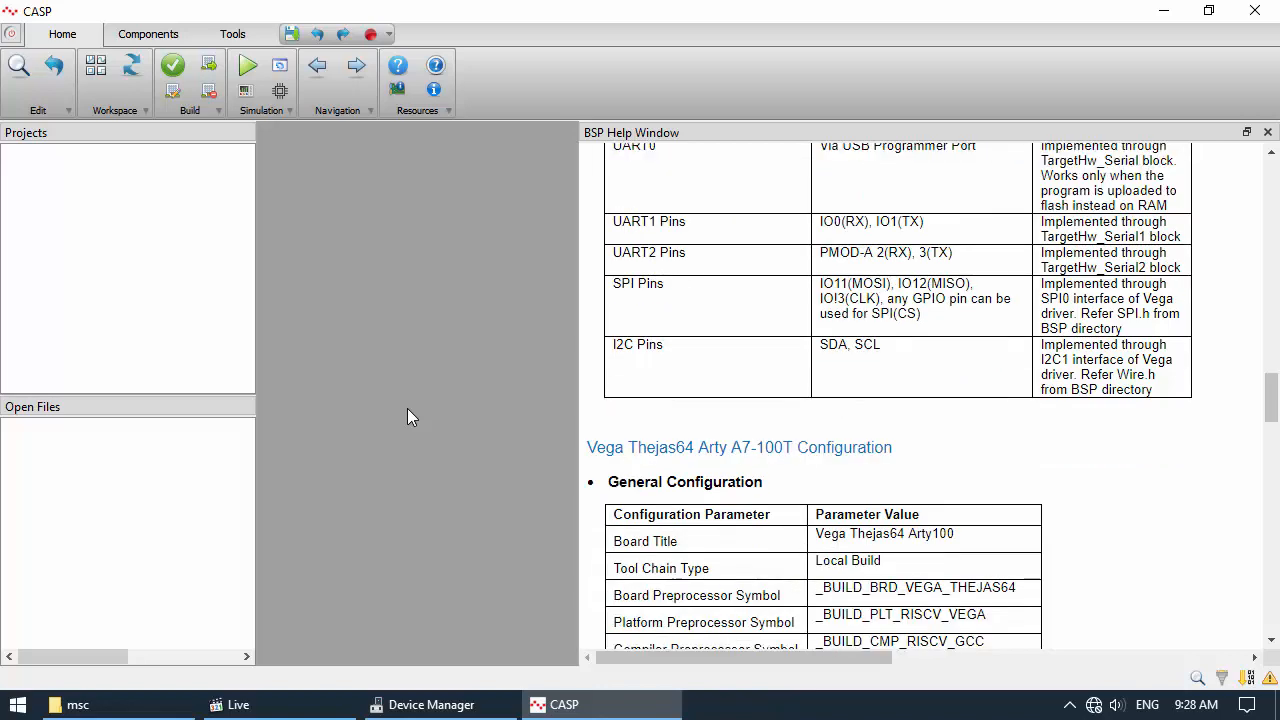
scroll(900, 400, down, 15)
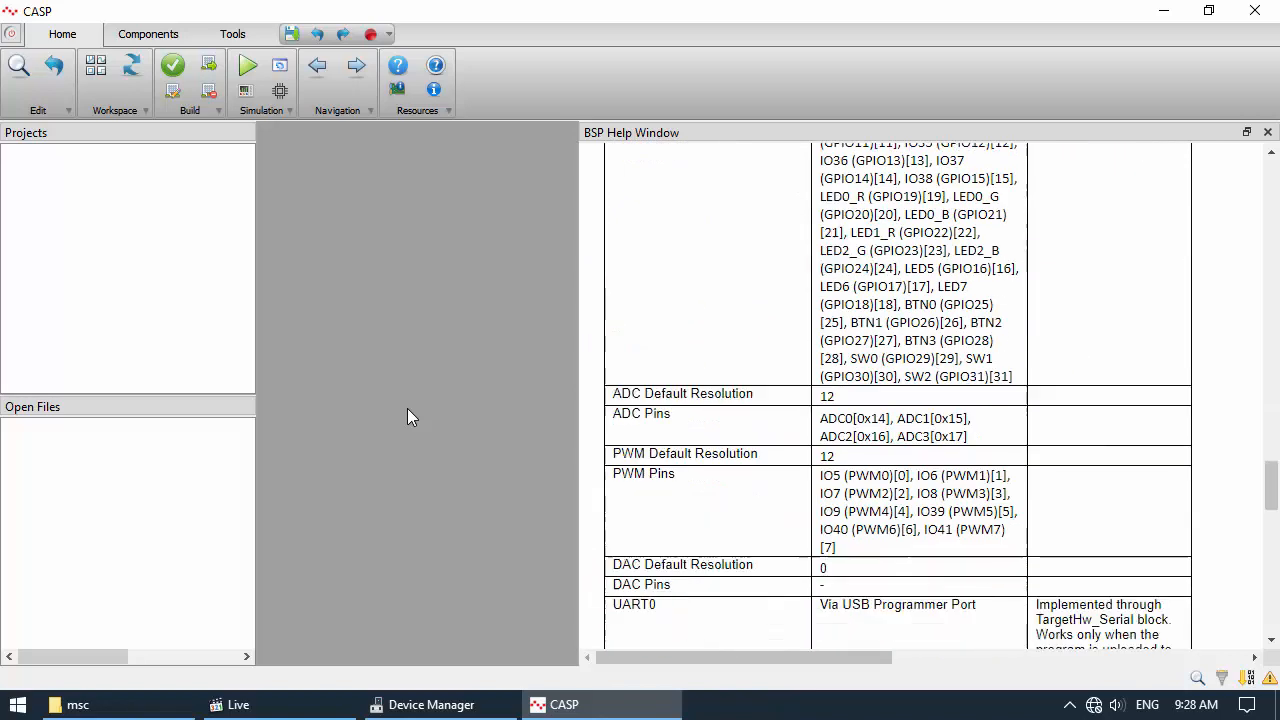
scroll(900, 400, down, 6)
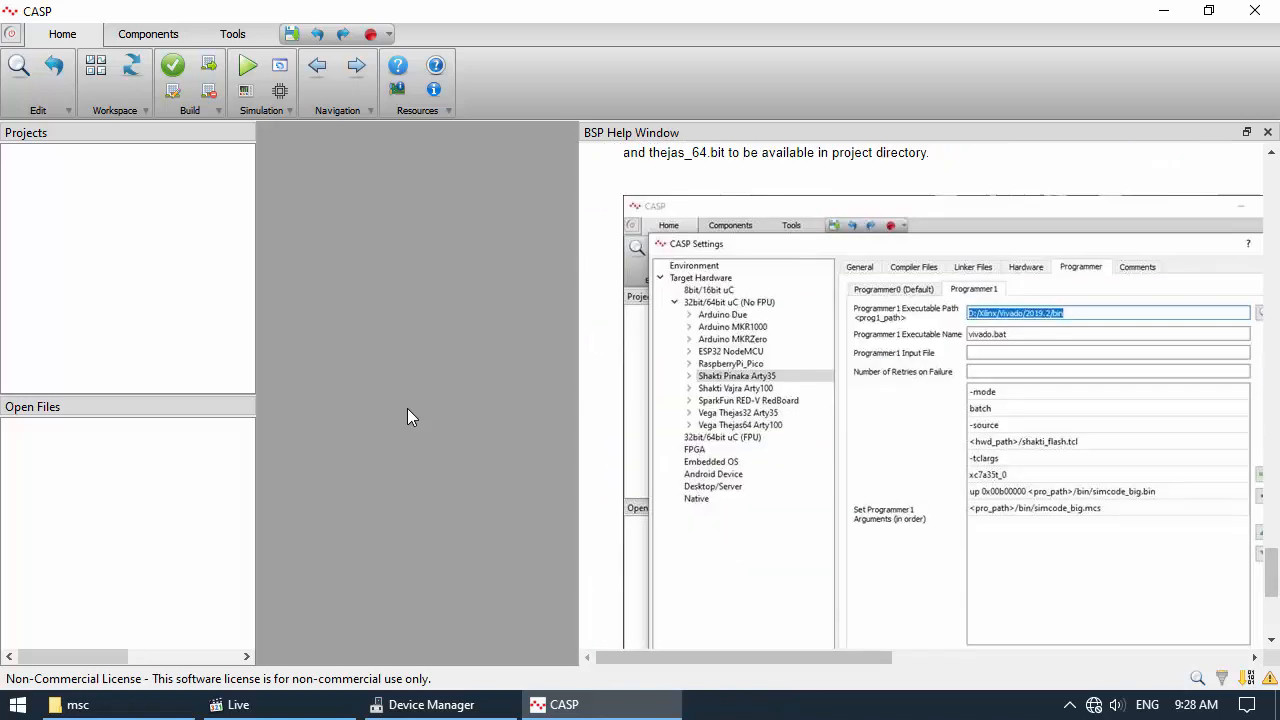
scroll(900, 400, up, 3)
scroll(900, 400, down, 5)
scroll(900, 400, up, 4)
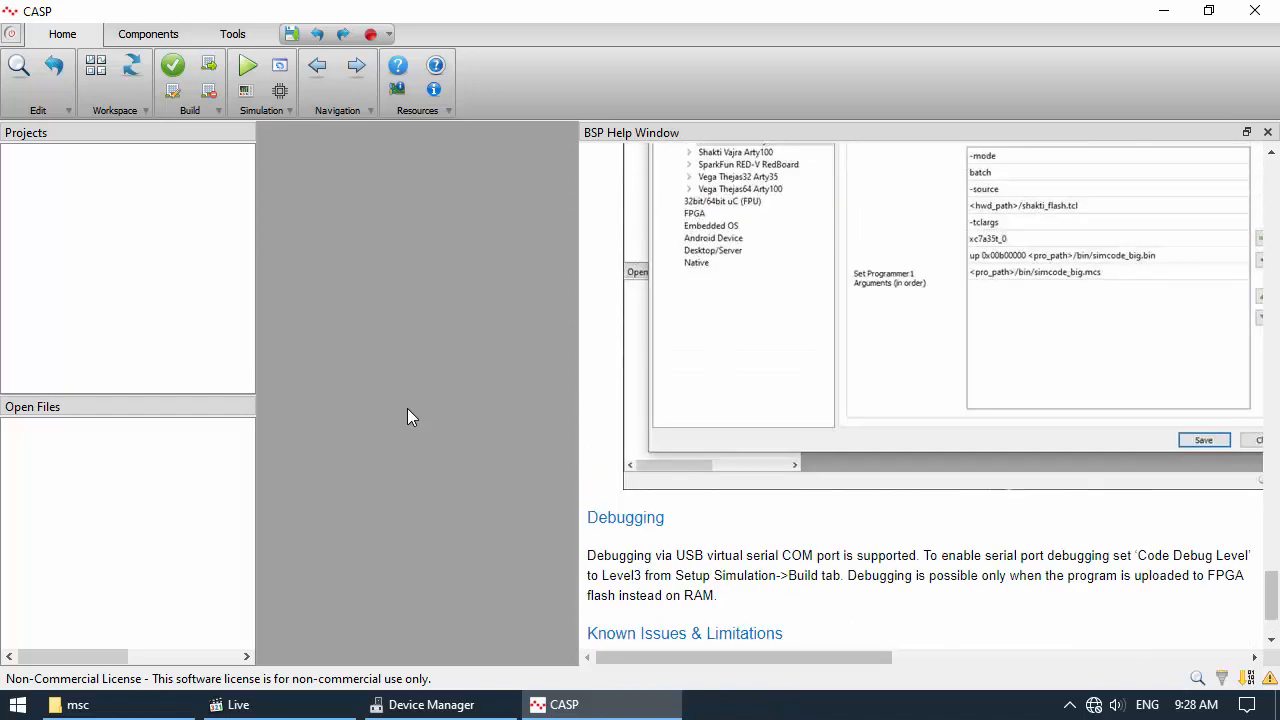
drag(578, 400, 1020, 400)
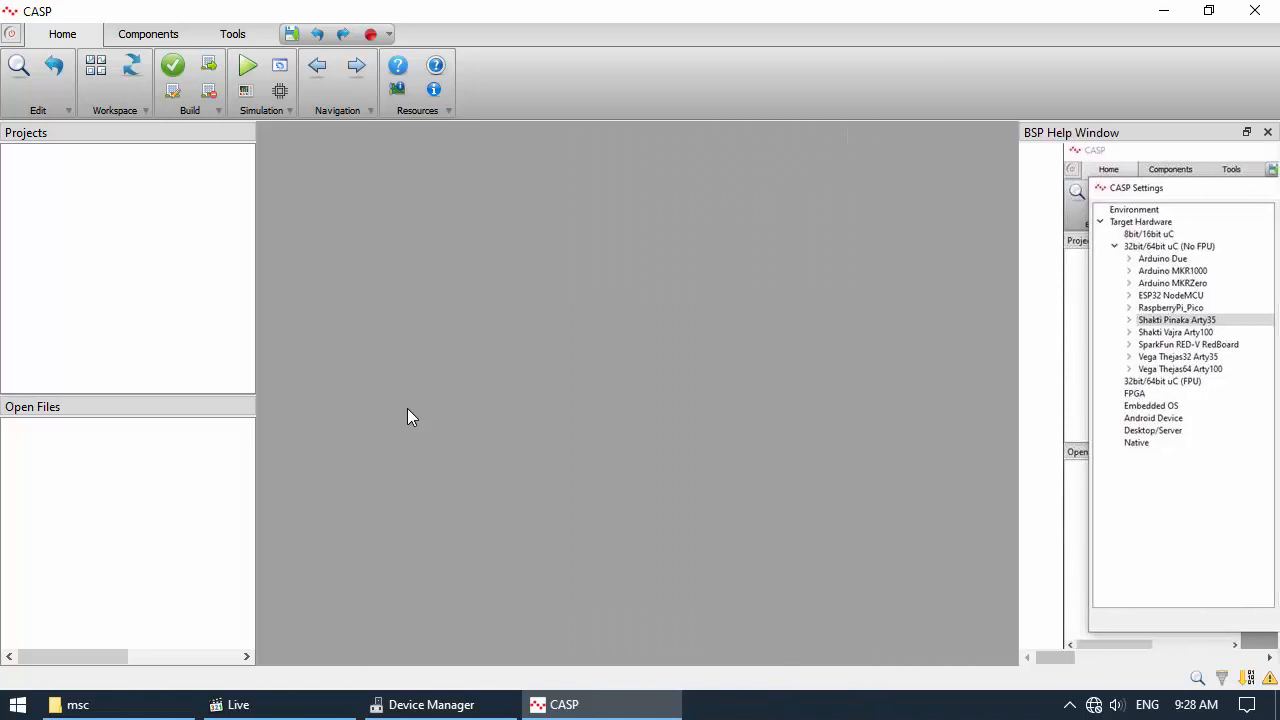
click(1267, 132)
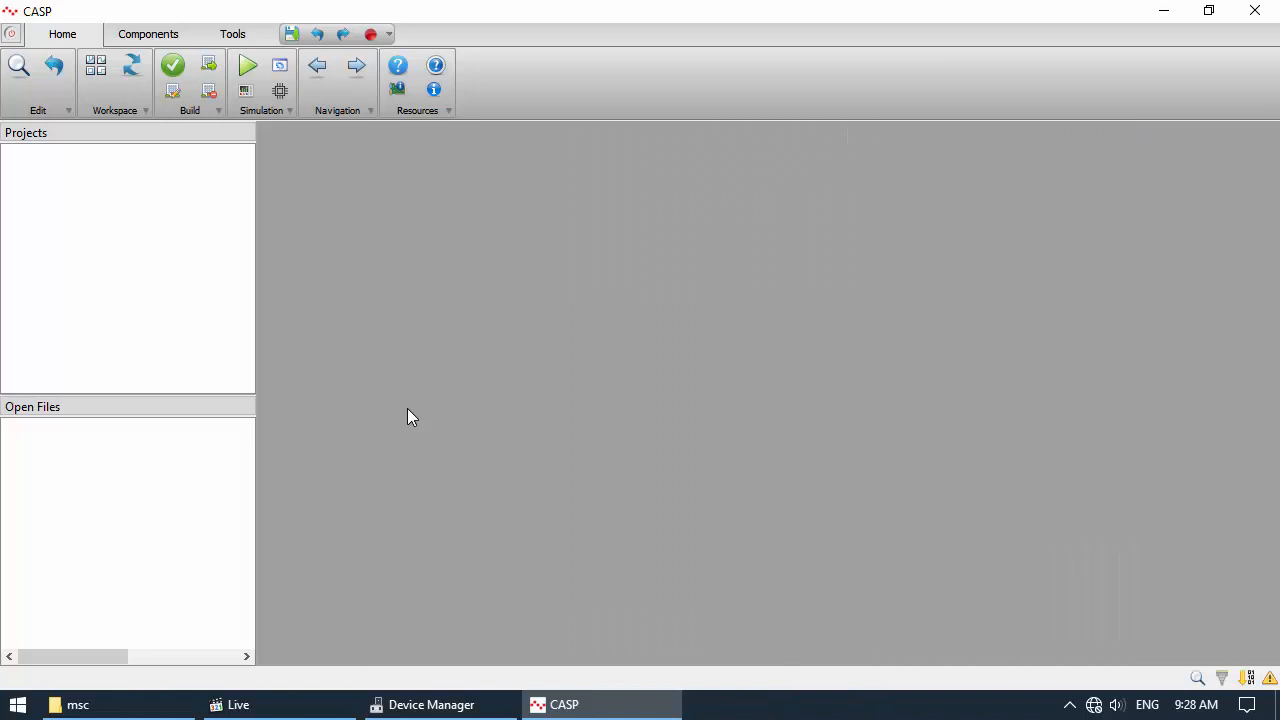
Create a new project named vega_sam on the Desktop
click(11, 34)
click(59, 63)
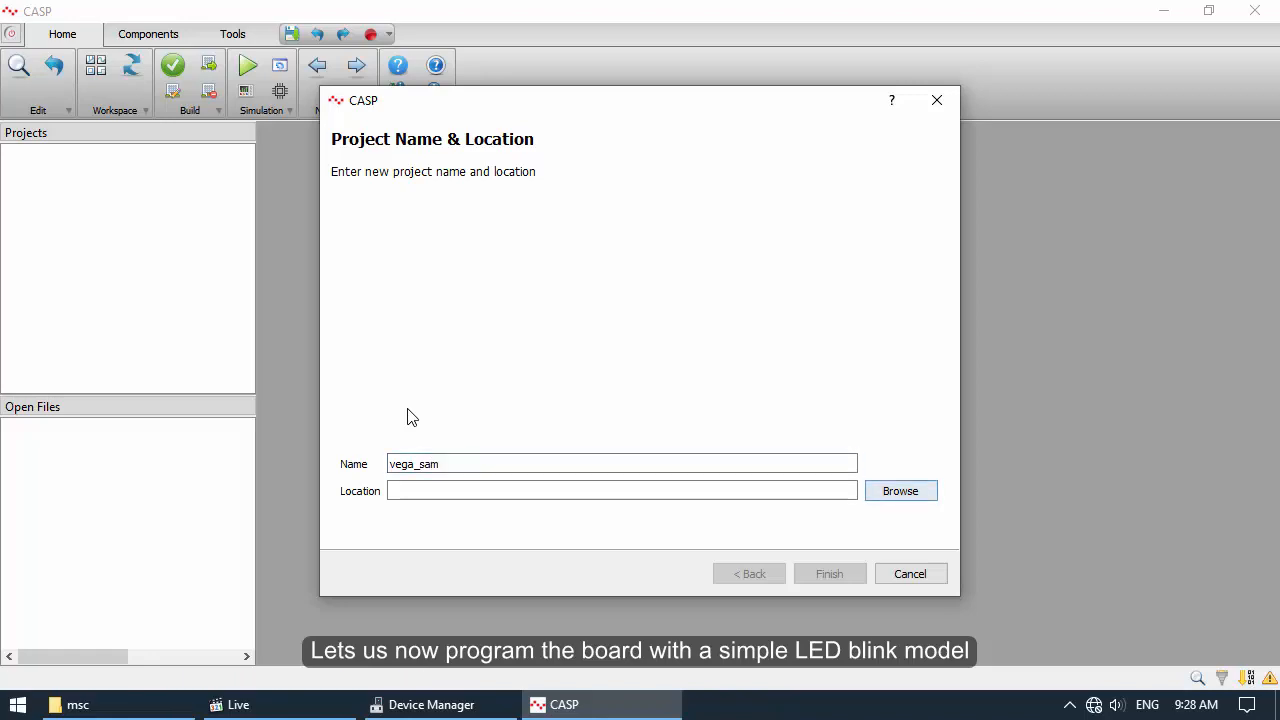
click(901, 491)
click(402, 272)
click(1101, 623)
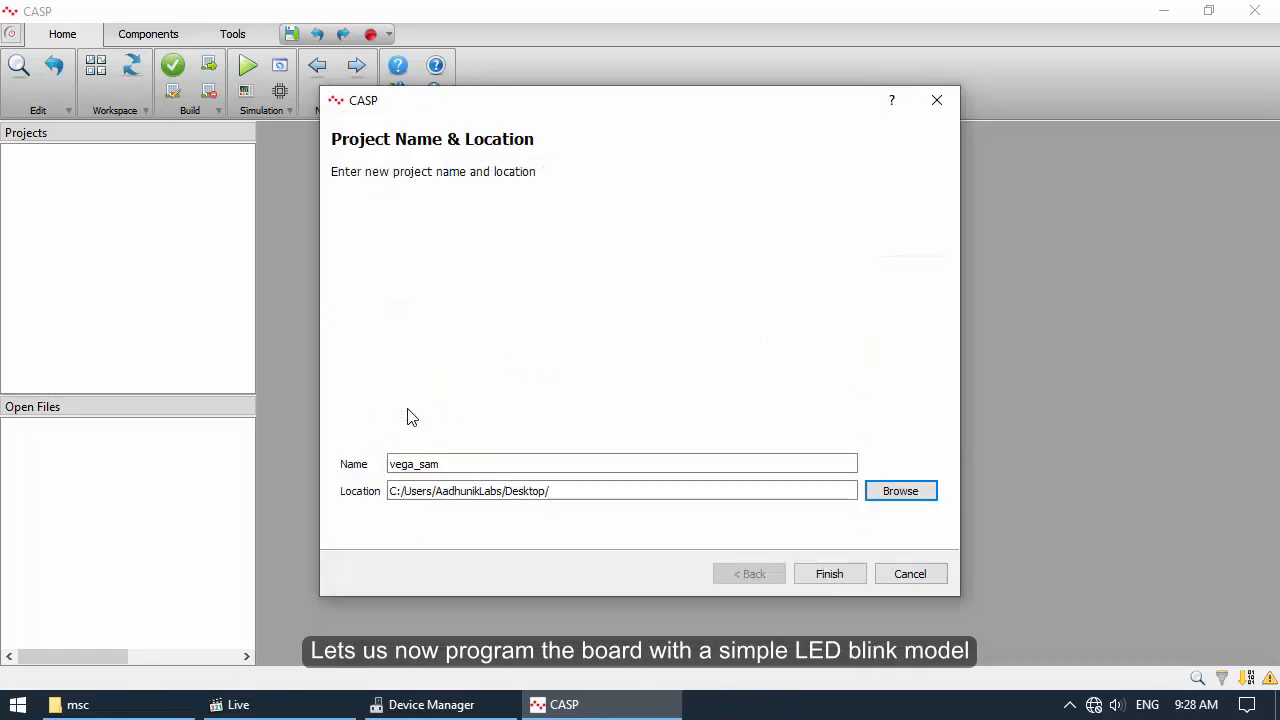
click(830, 574)
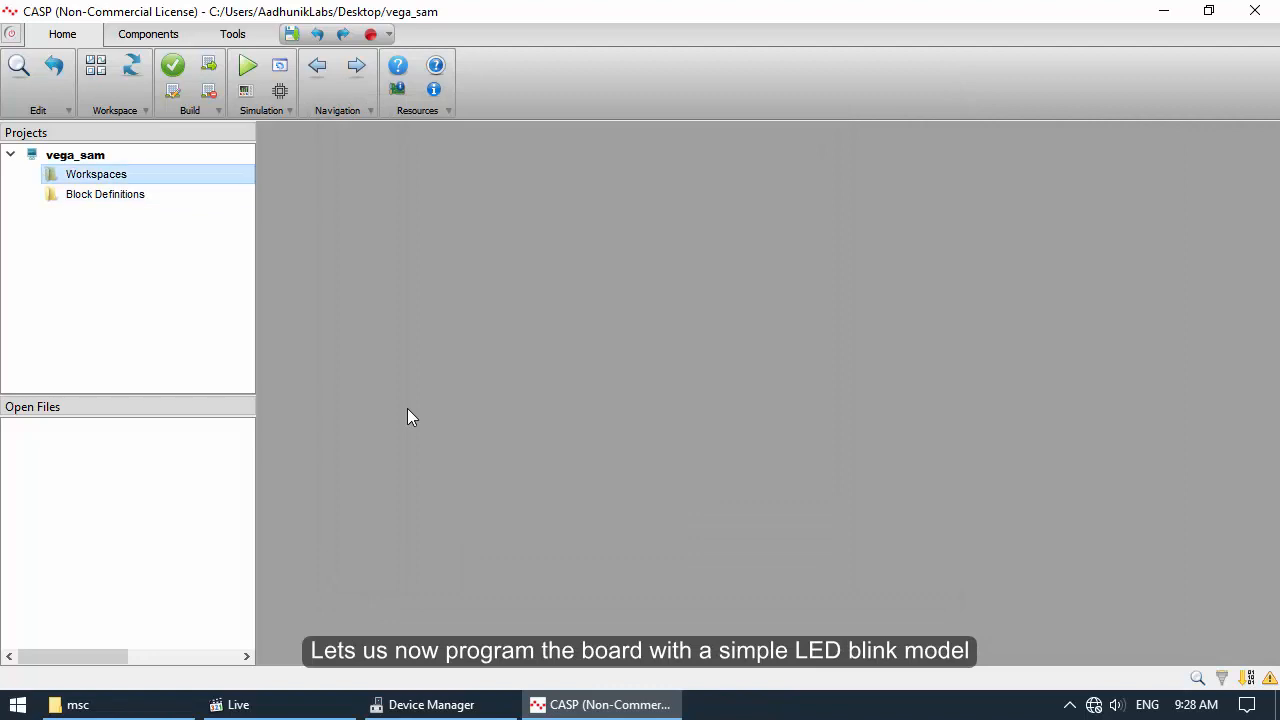
Add a new workspace file named wsp0 to the vega_sam project
right_click(88, 175)
click(135, 188)
text(w)
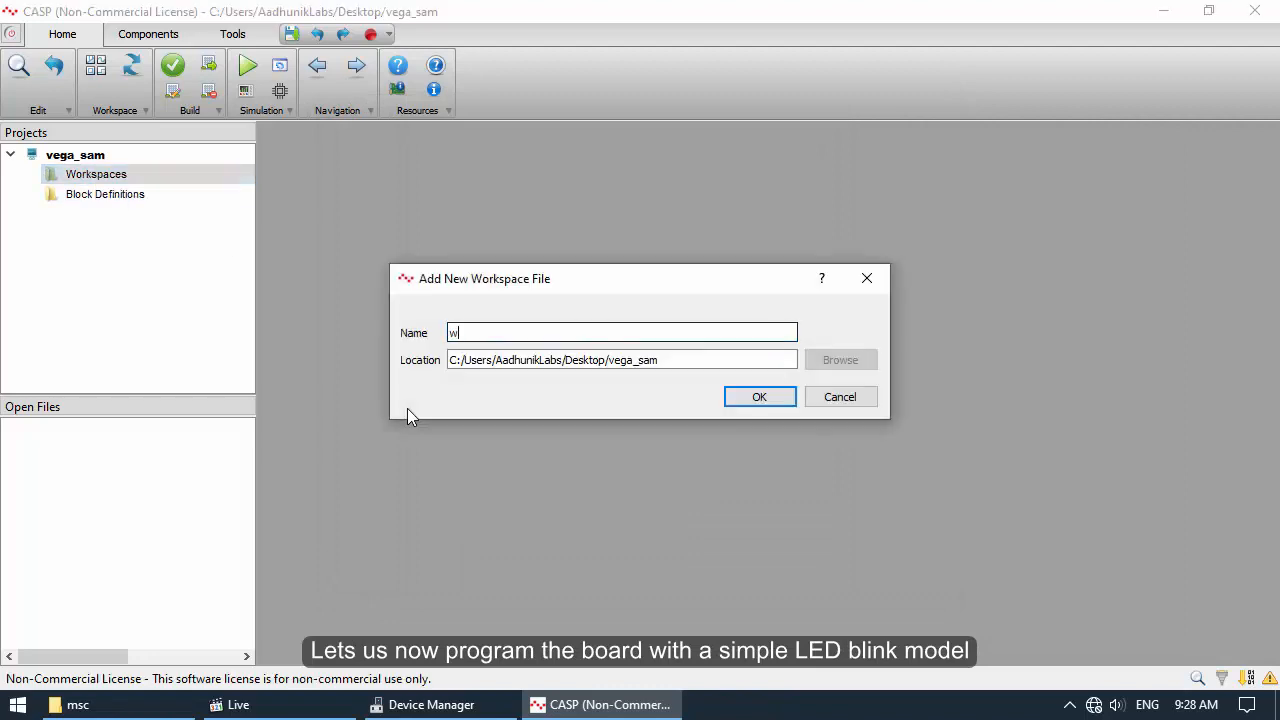
text(sp0)
key(Return)
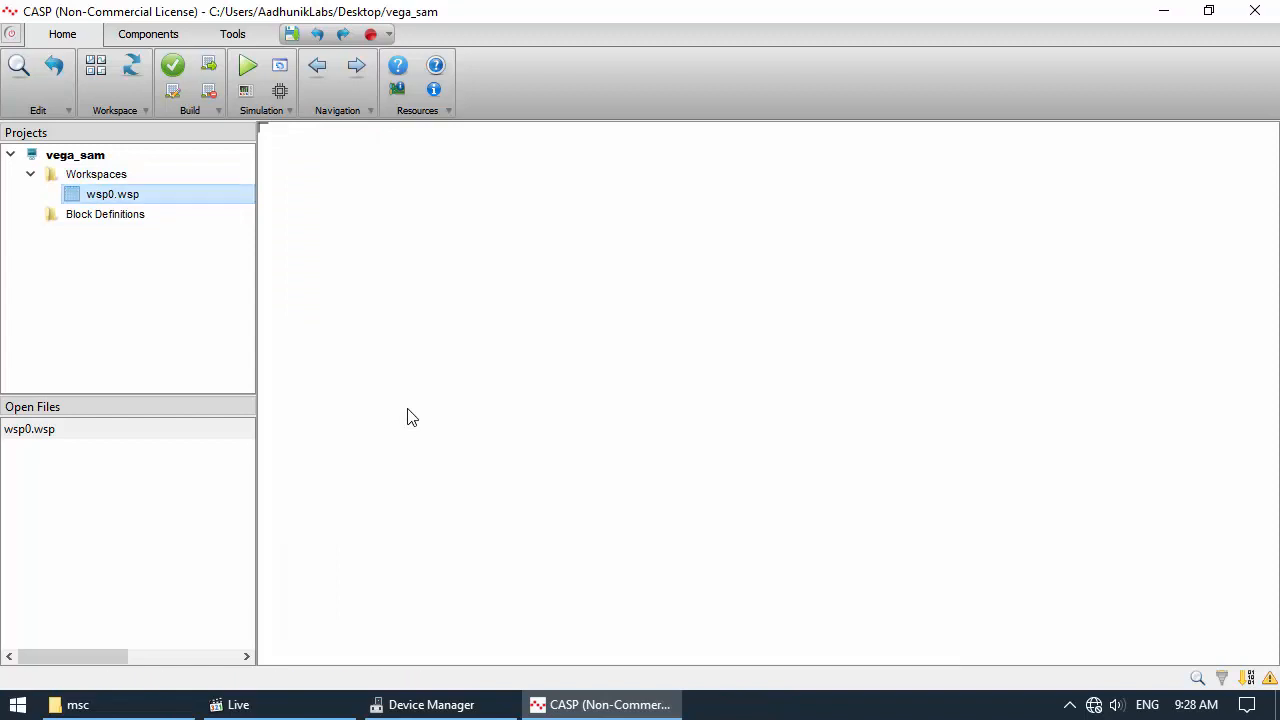
Place a Pulse Generator from Sources and a TargetHw IO block from TargetHardware side by side in the workspace
click(96, 65)
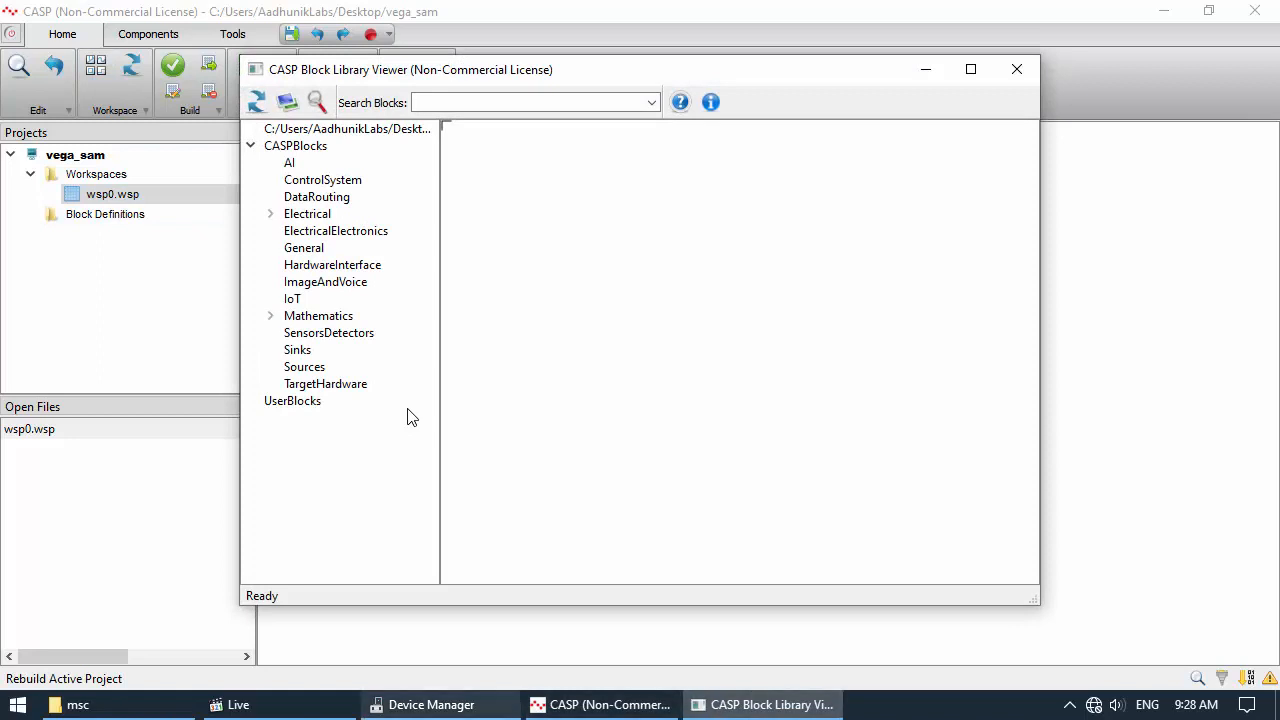
click(304, 367)
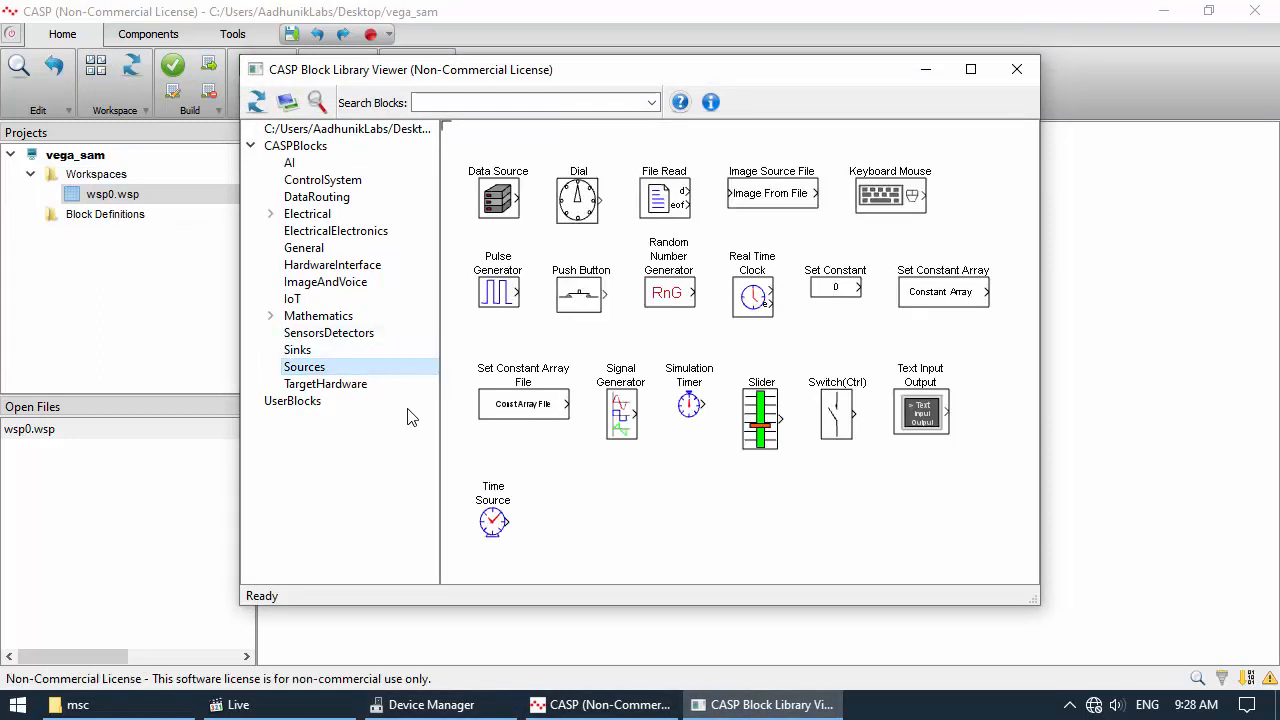
click(498, 292)
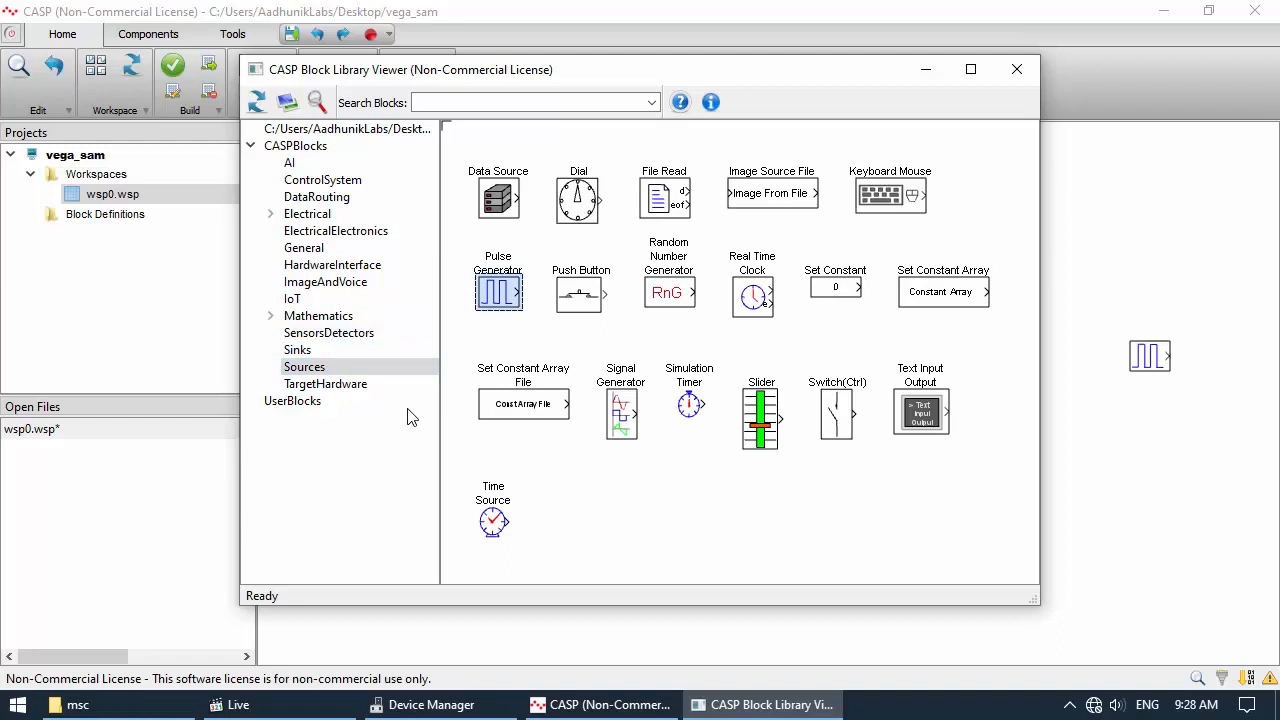
click(326, 384)
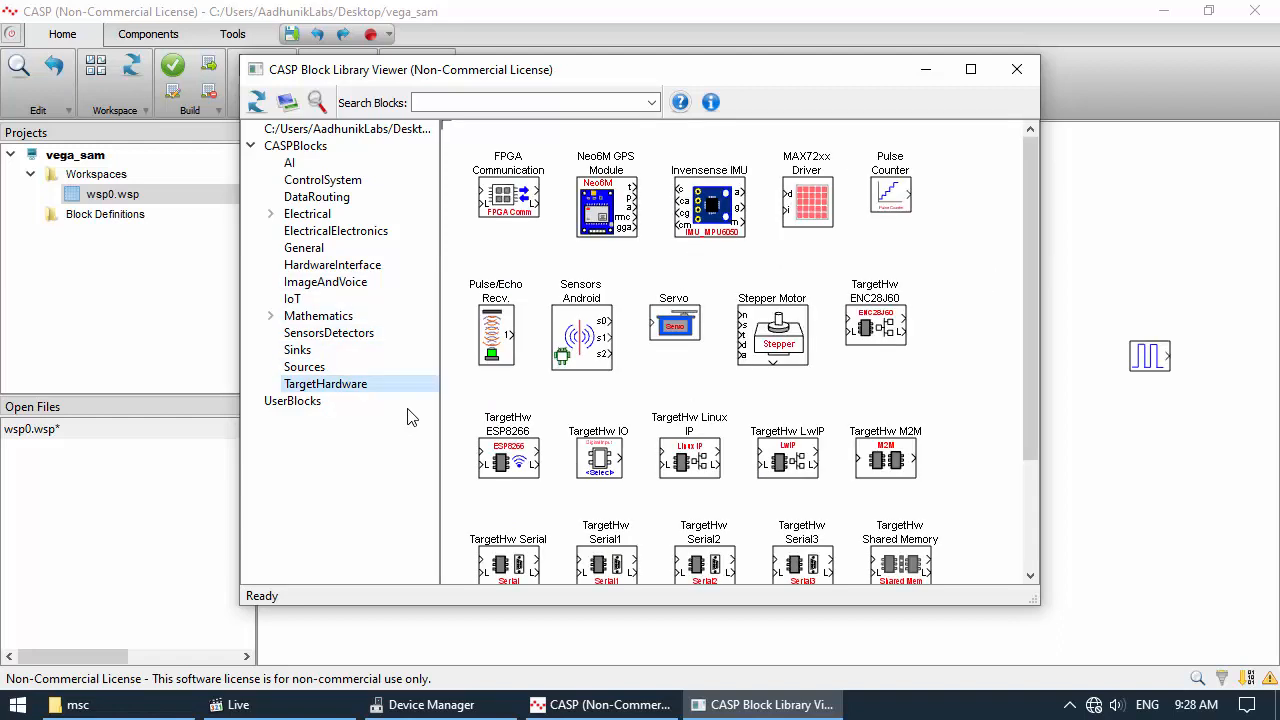
drag(599, 458, 1198, 432)
drag(1150, 356, 414, 237)
drag(1198, 432, 500, 236)
Set the TargetHw IO block's IO type to Digital Output and connect the block to the Pulse Generator's output
double_click(500, 236)
click(748, 301)
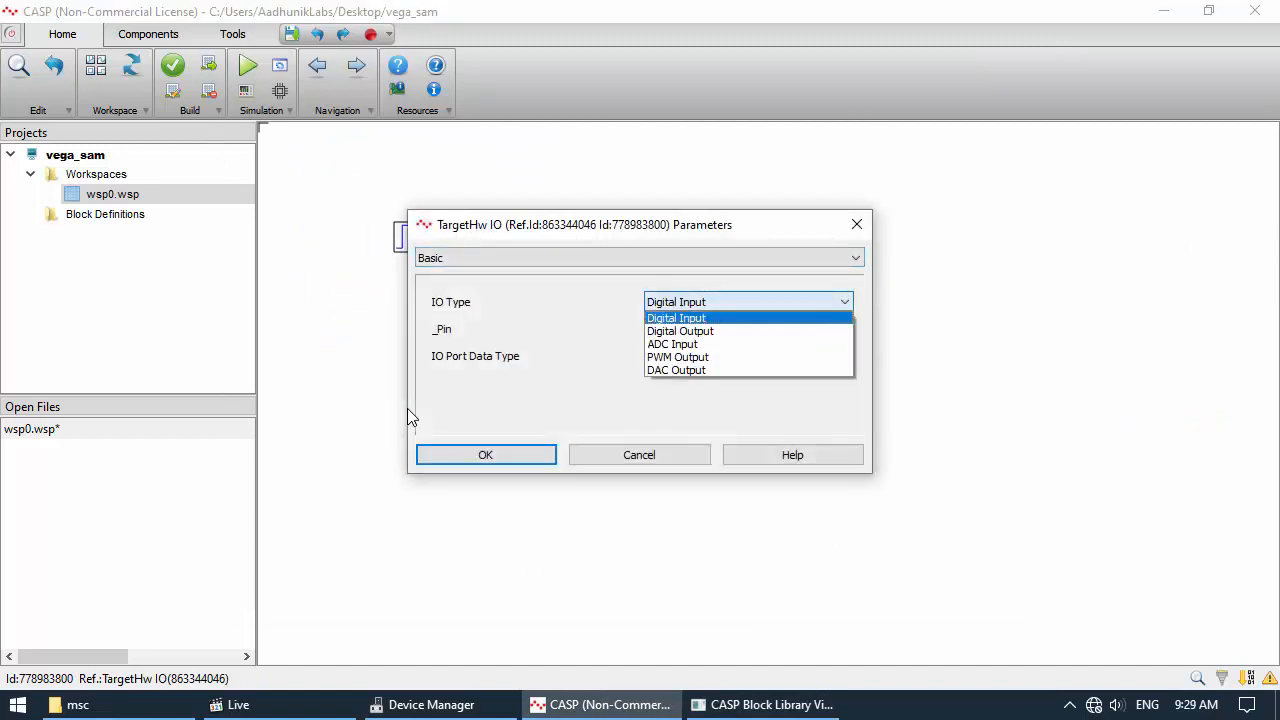
click(740, 331)
click(748, 329)
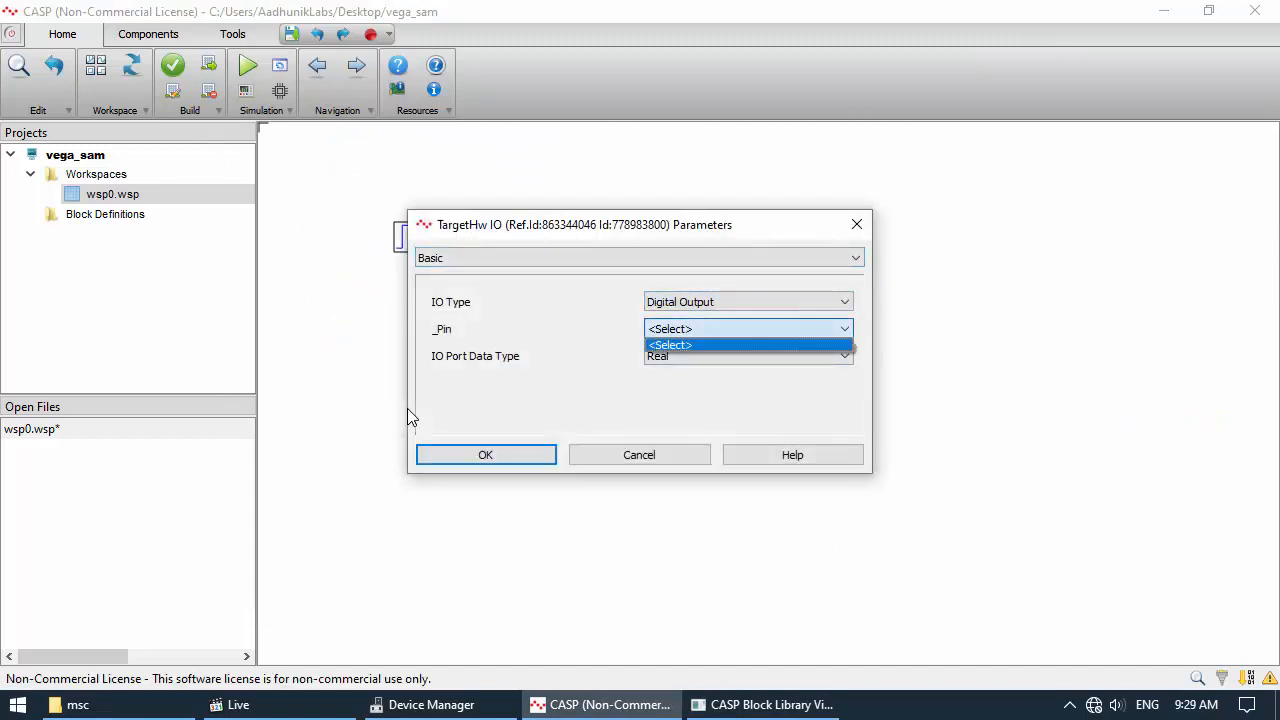
click(748, 329)
key(Return)
mouse_move(500, 236)
mouse_down()
mouse_move(463, 238)
mouse_move(521, 238)
mouse_up()
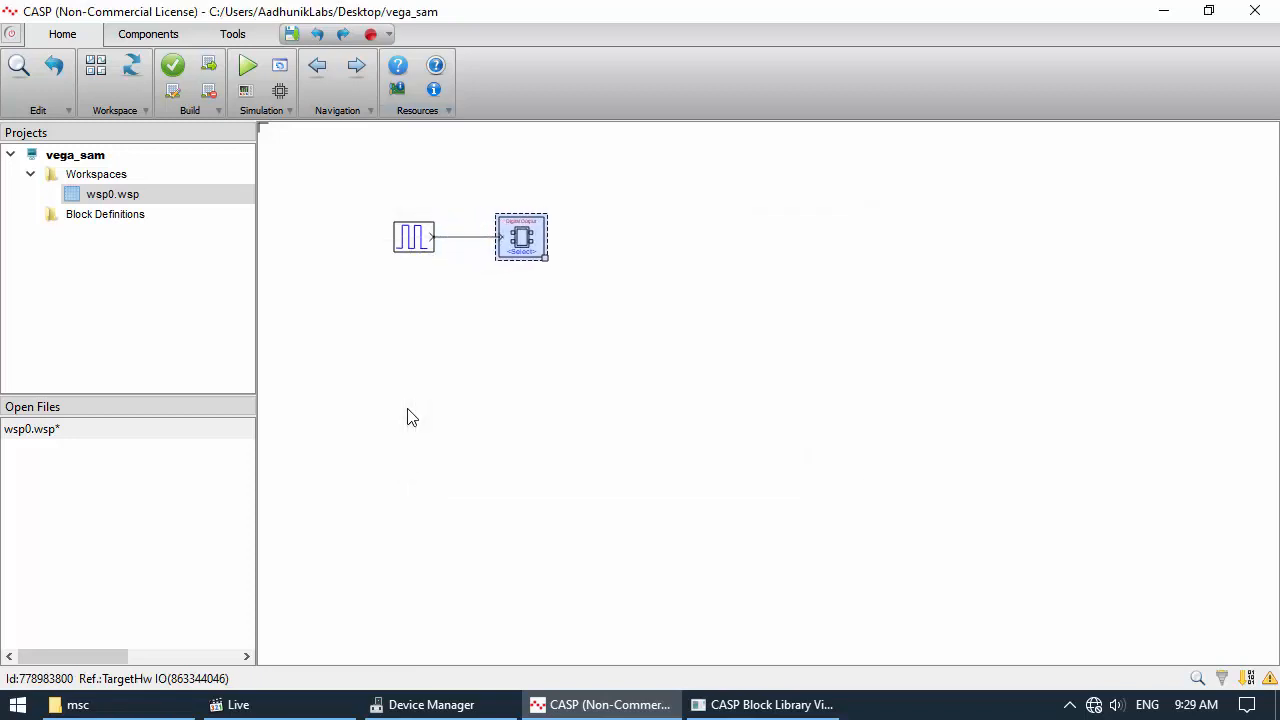
Save the project files and set the simulation target to 32bit/64bit uC (No FPU) architecture with Vega Thejas32 Arty35 hardware
click(280, 65)
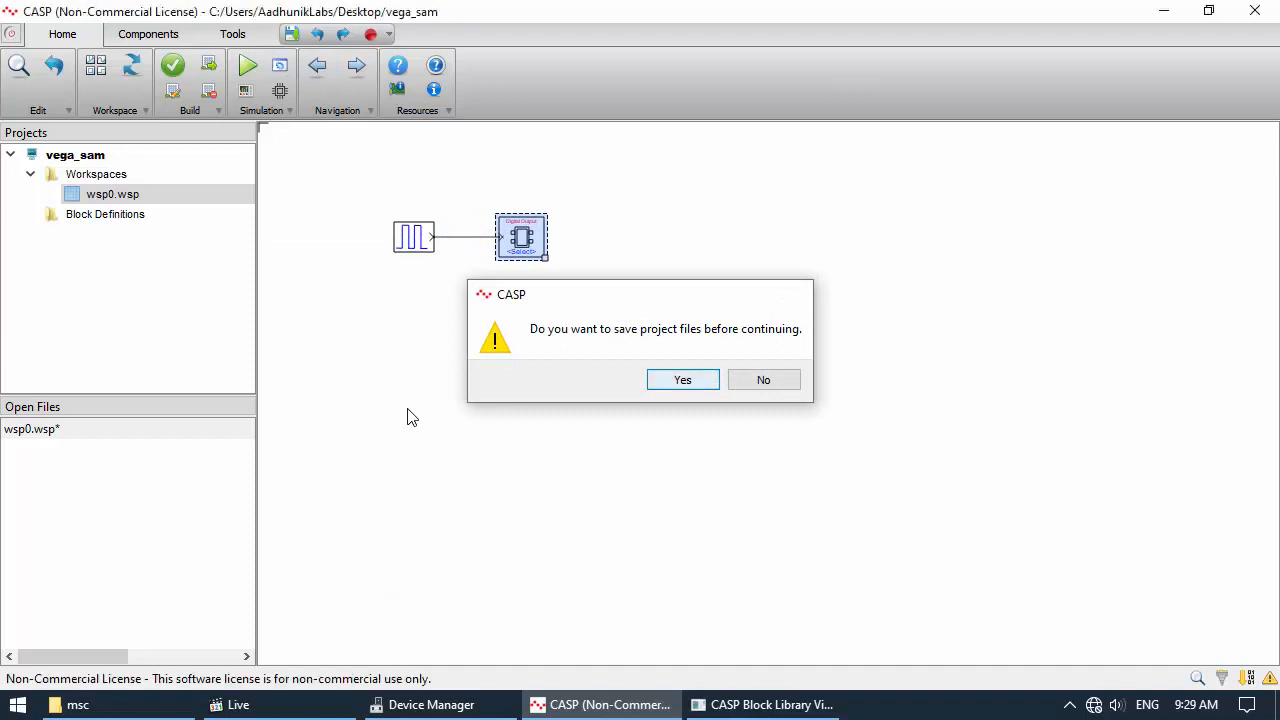
click(683, 380)
click(804, 188)
click(790, 216)
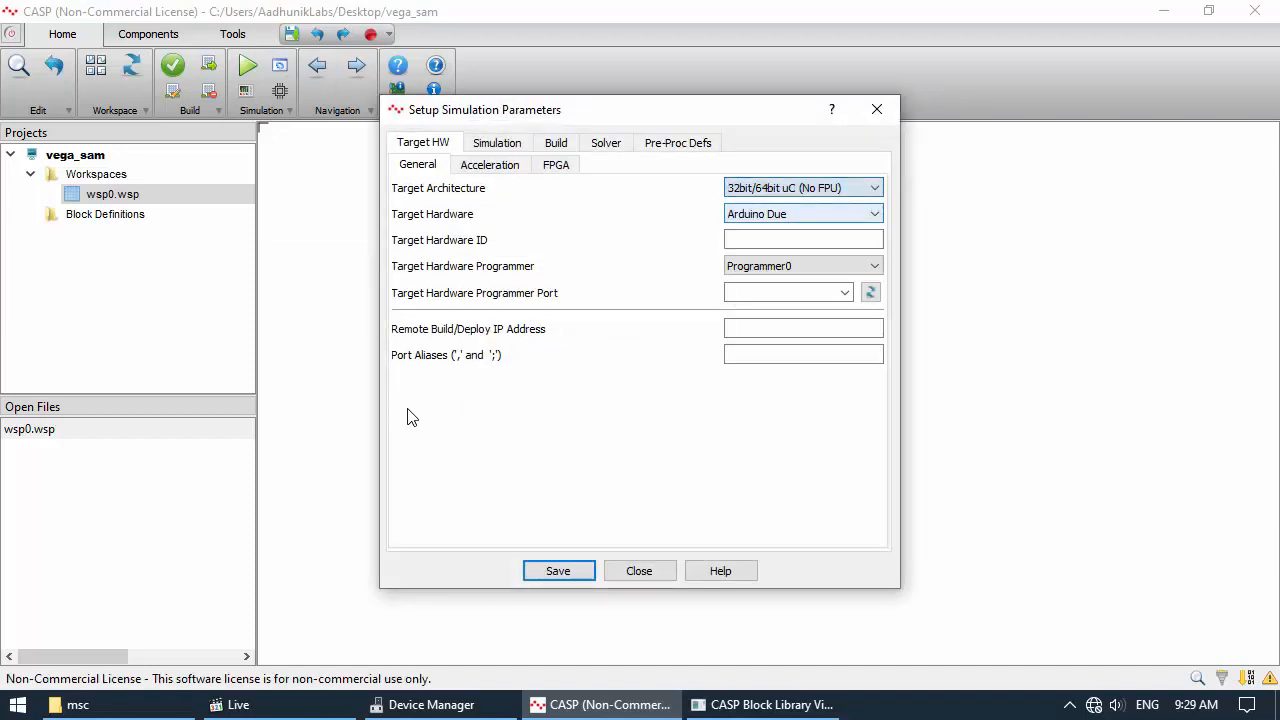
click(804, 214)
click(790, 334)
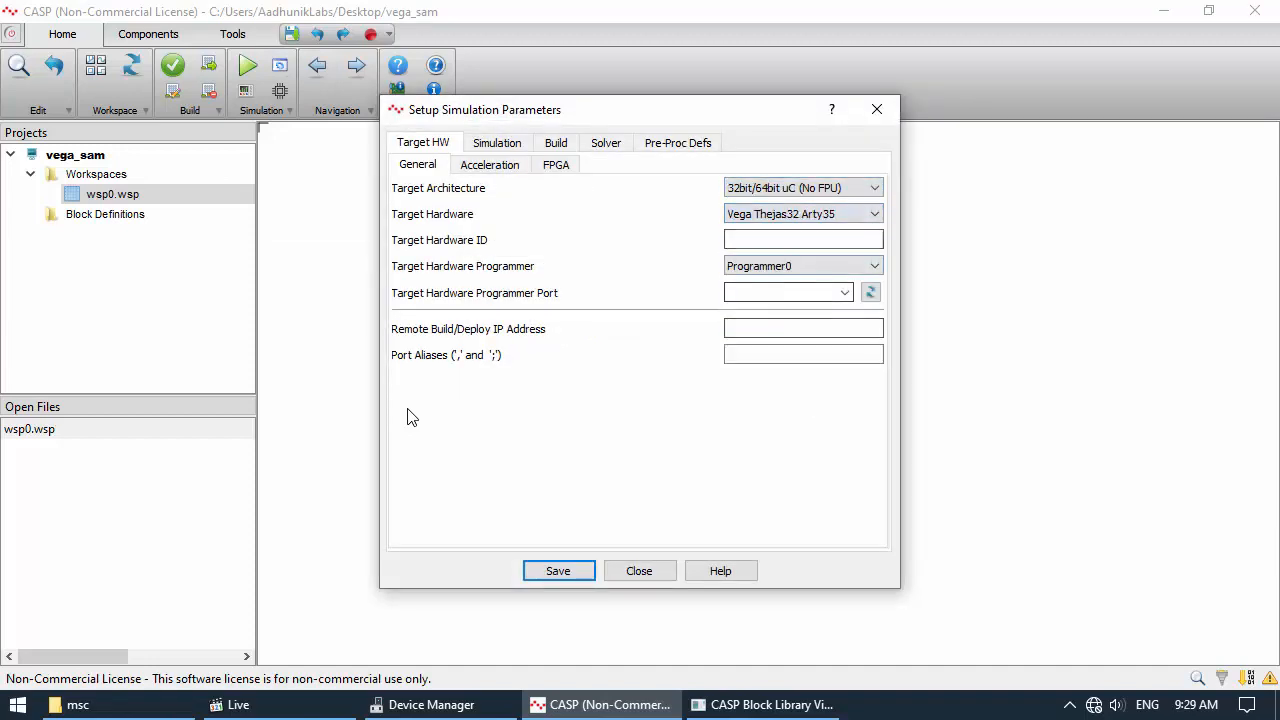
Set Simulate for limited time to No and the simulation speed factor to 1, and save the simulation parameters
click(497, 143)
click(804, 169)
click(790, 183)
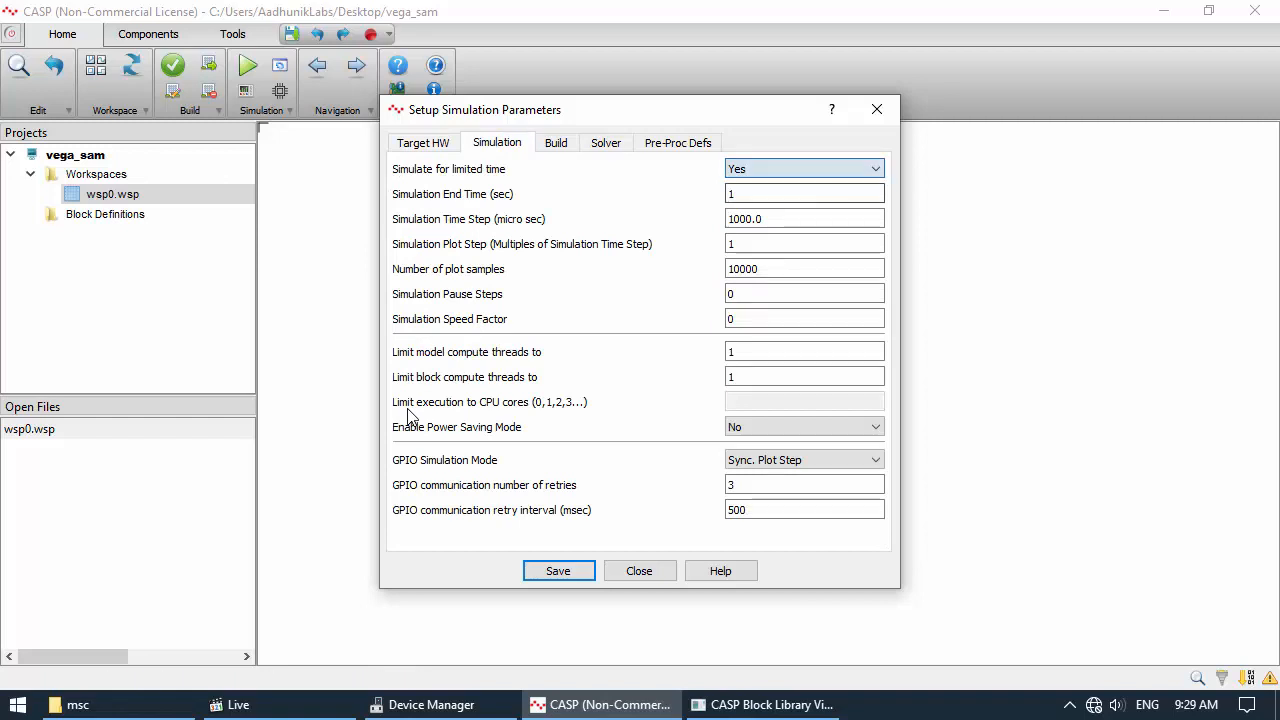
click(804, 169)
click(790, 197)
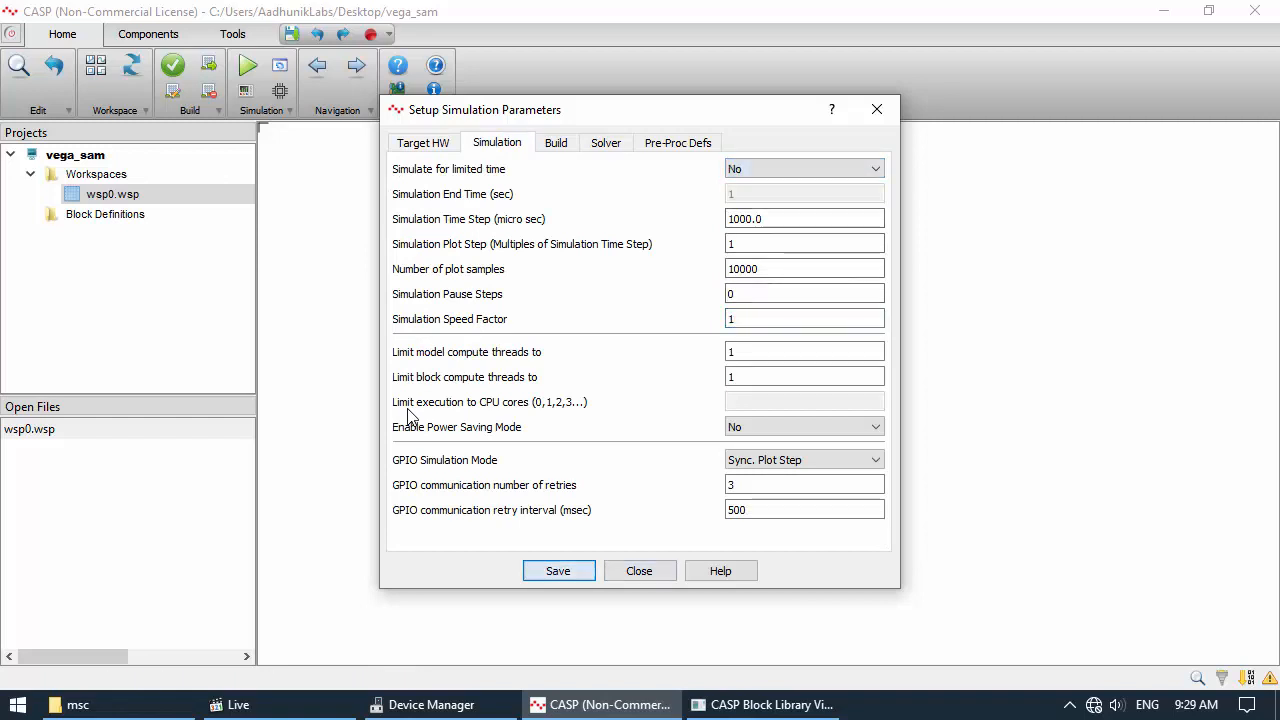
click(559, 571)
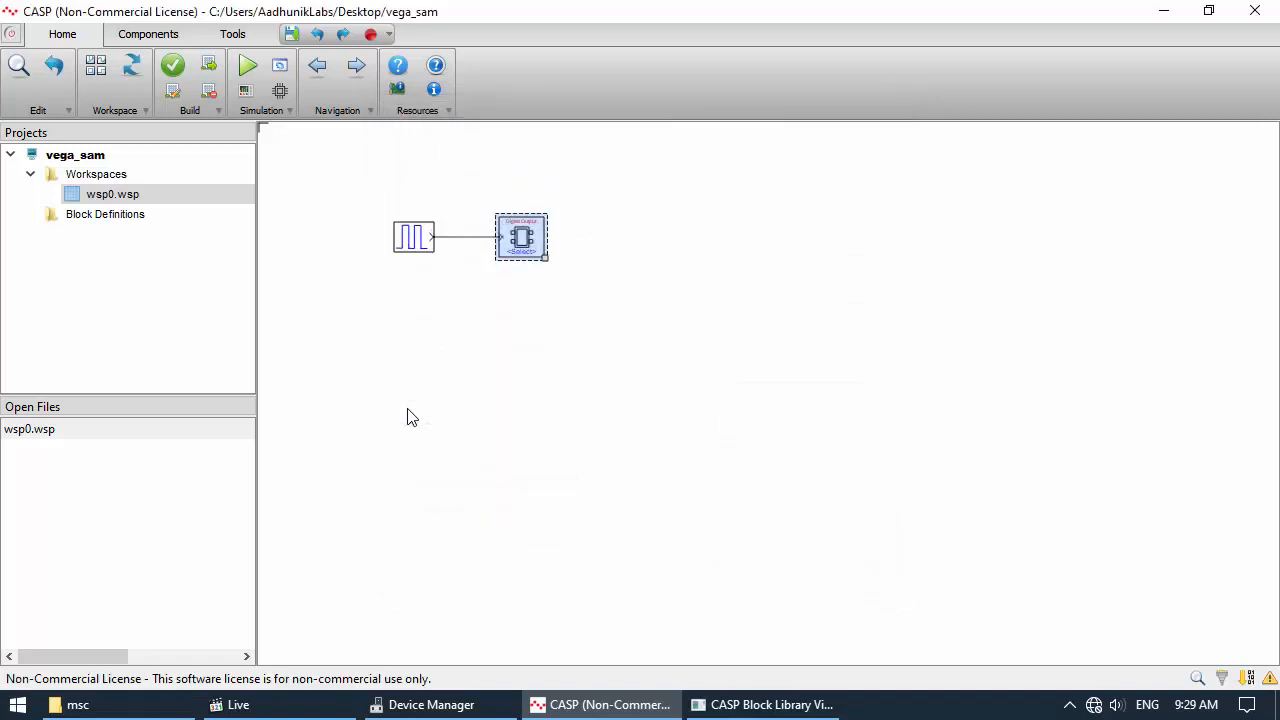
Set the TargetHw IO block's pin to LED0_R (GPIO19) and its IO port data type to Integer32_Boolean
double_click(521, 238)
click(748, 329)
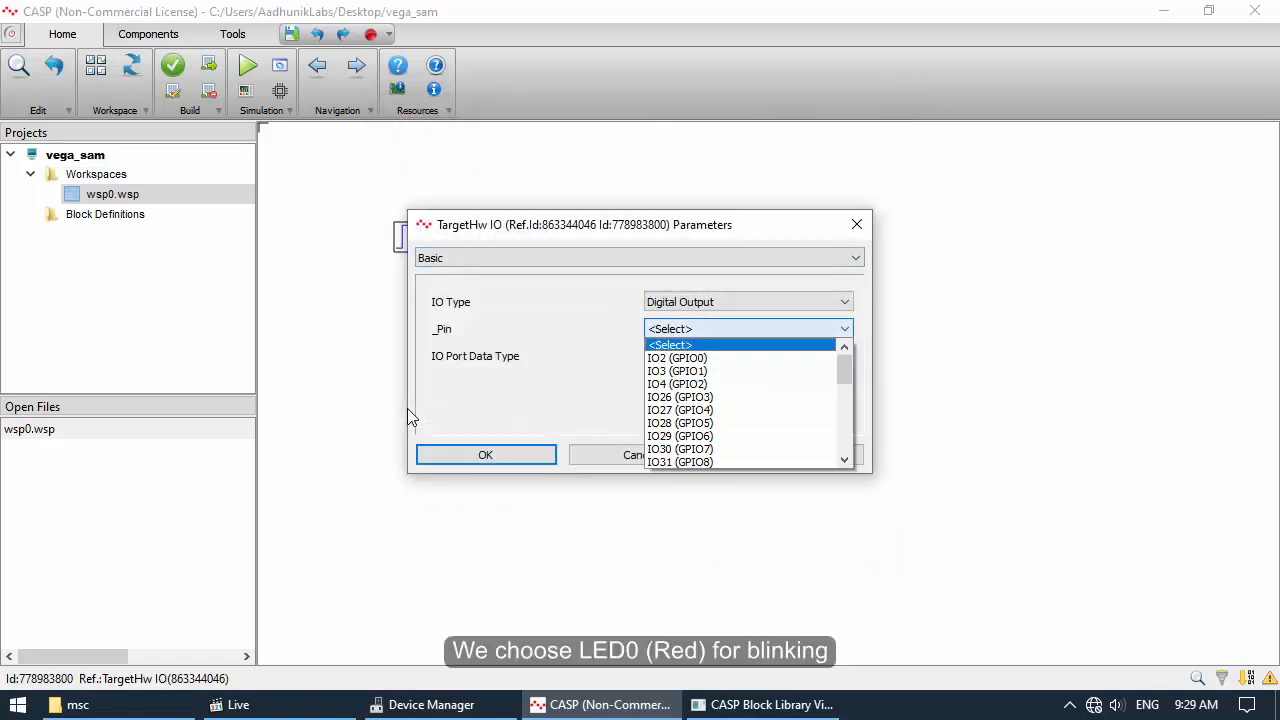
scroll(740, 397, down, 3)
scroll(740, 404, down, 1)
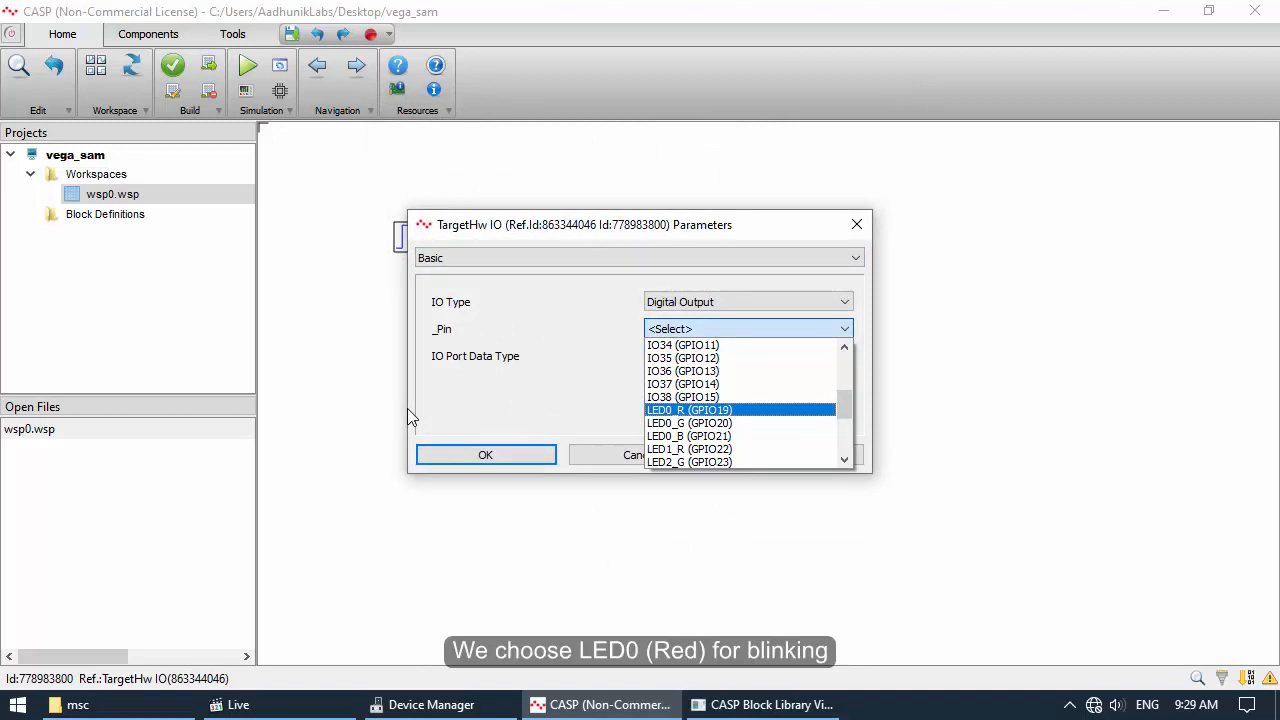
click(690, 410)
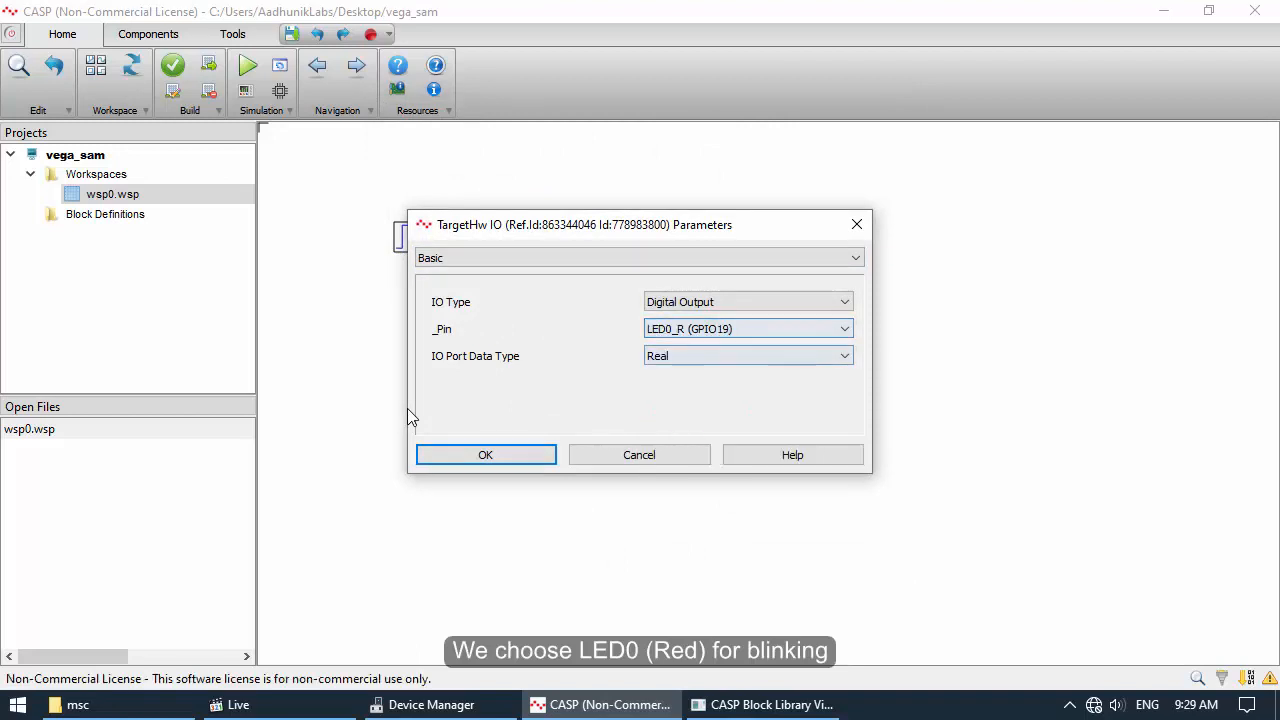
click(748, 356)
click(693, 424)
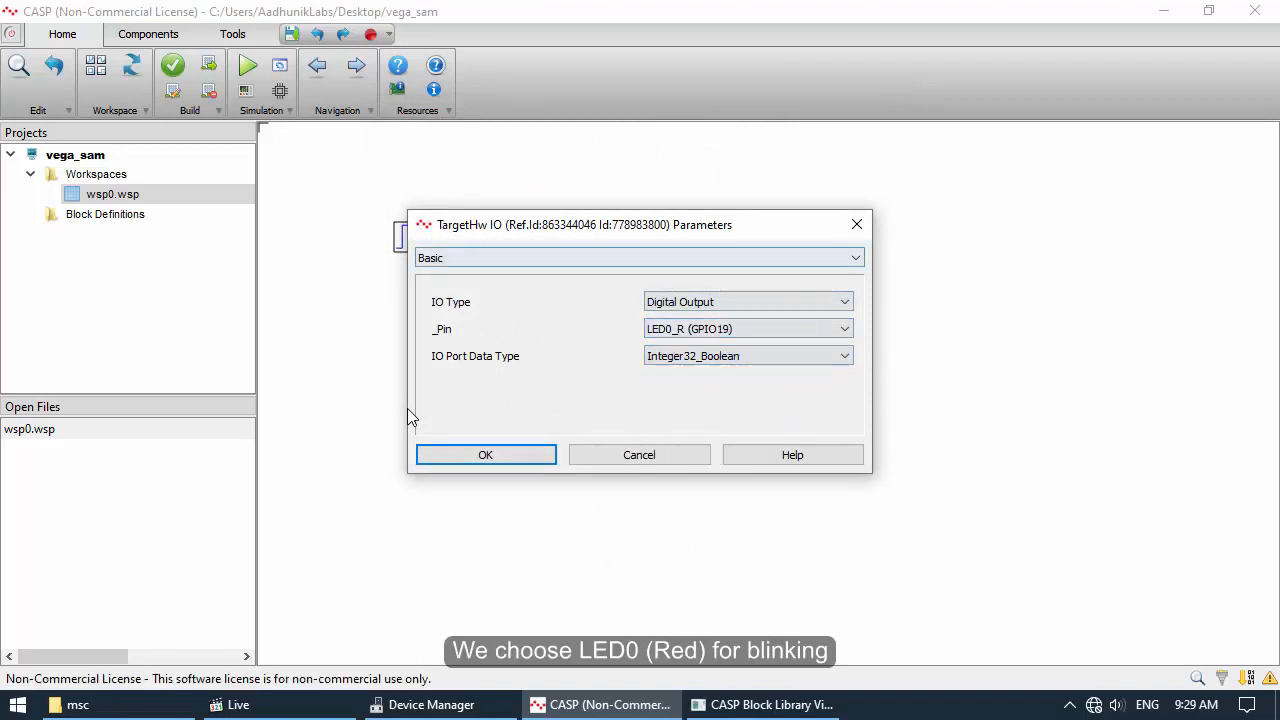
click(485, 455)
Check the Pulse Generator's basic parameters and switch to the Live camera view of the Arty board
double_click(413, 237)
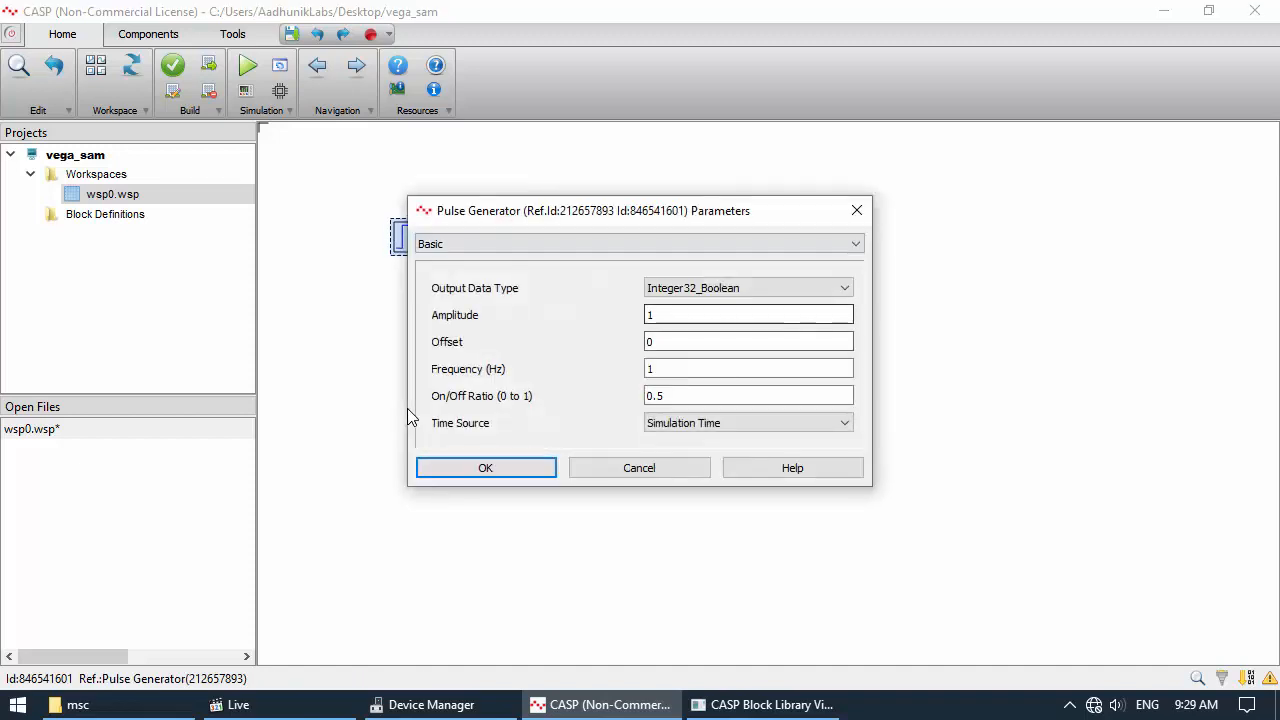
click(485, 468)
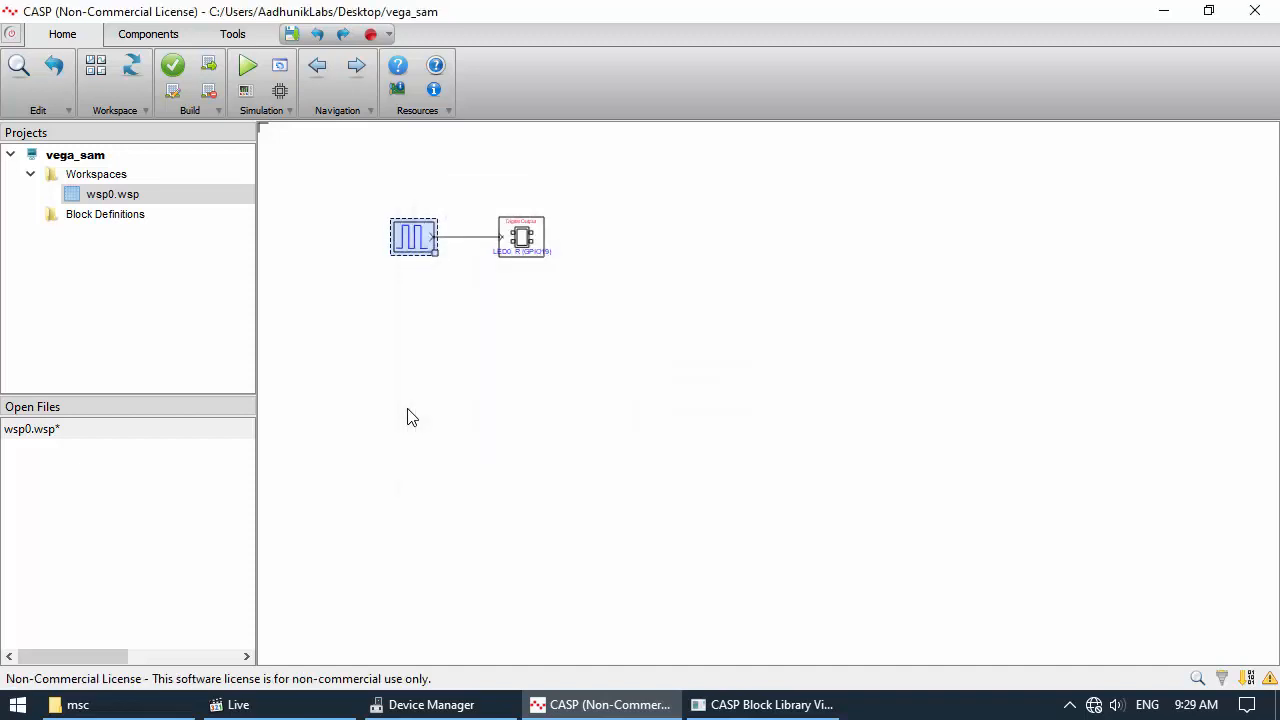
click(238, 705)
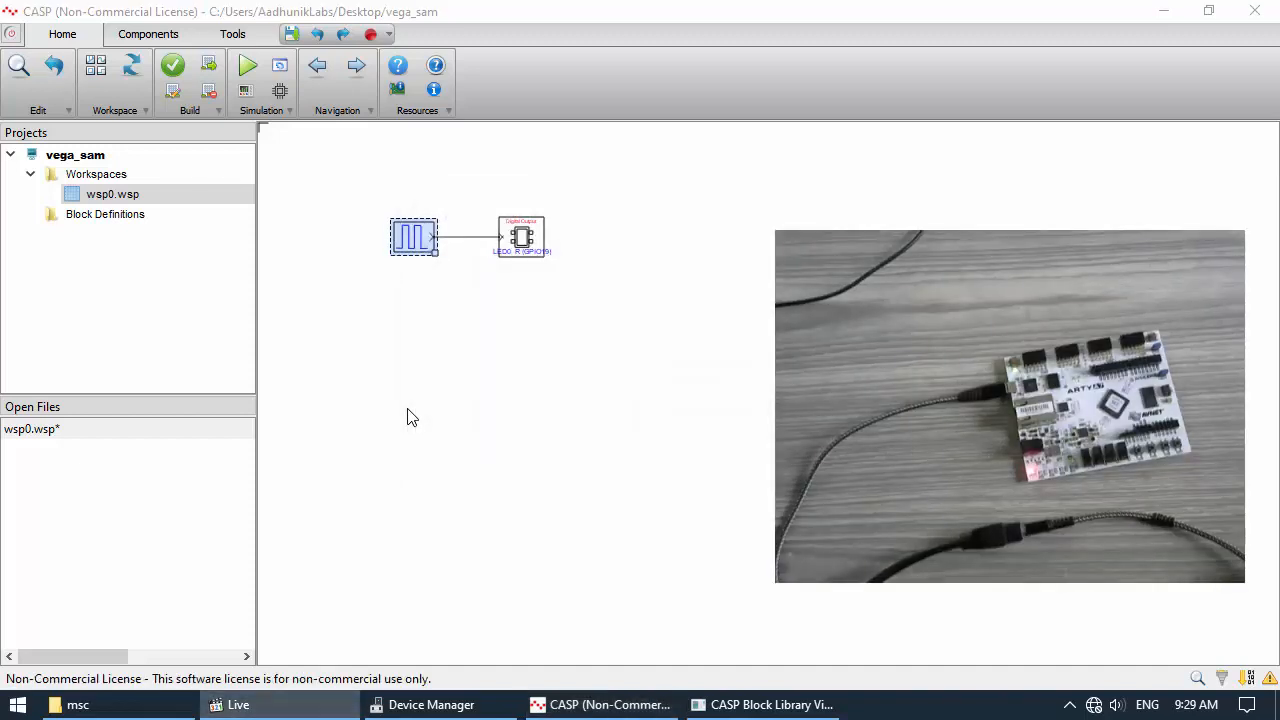
Save the simulation parameters, try to build and program the vega_sam model onto the board, and inspect the xmodem messages in the output
click(407, 417)
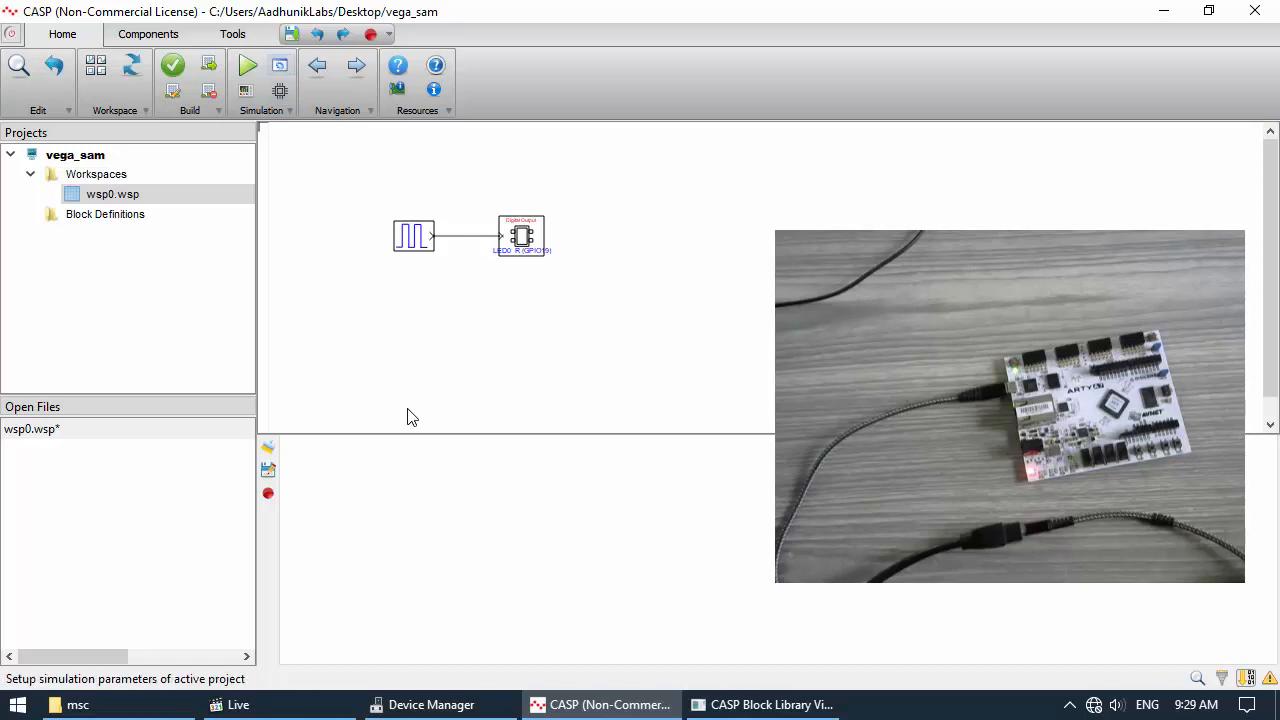
click(280, 65)
key(Return)
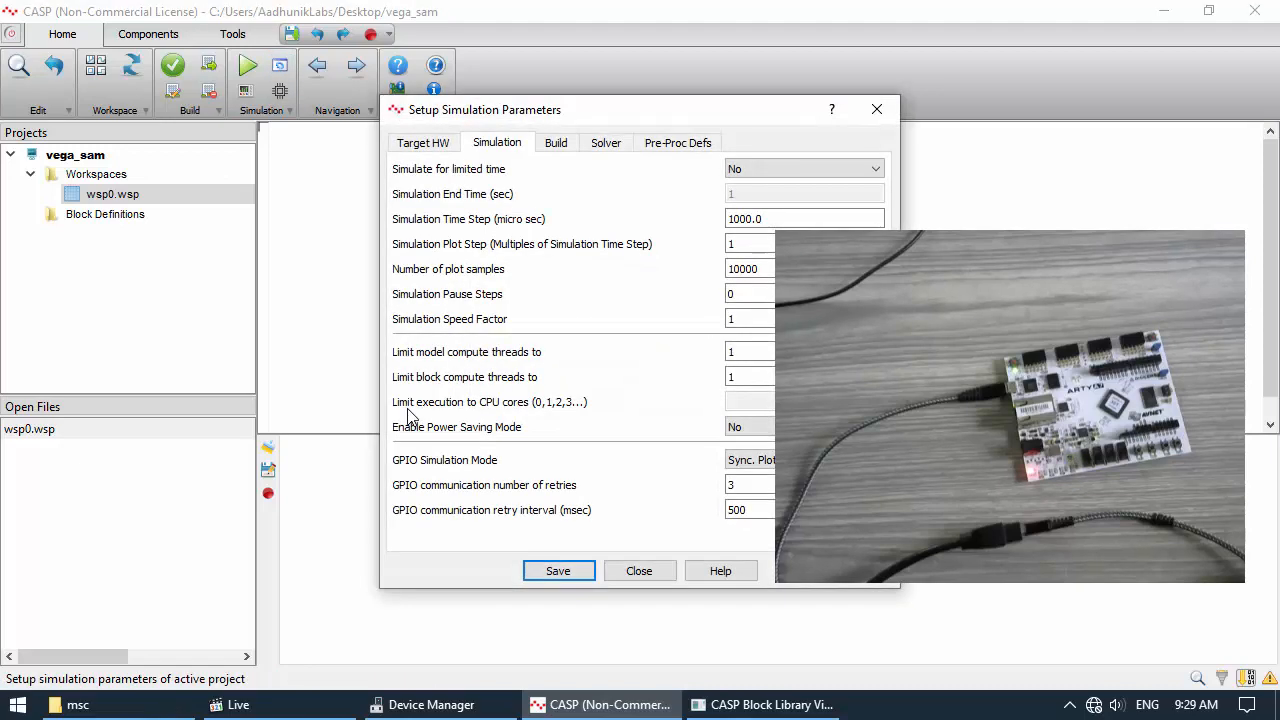
key(Return)
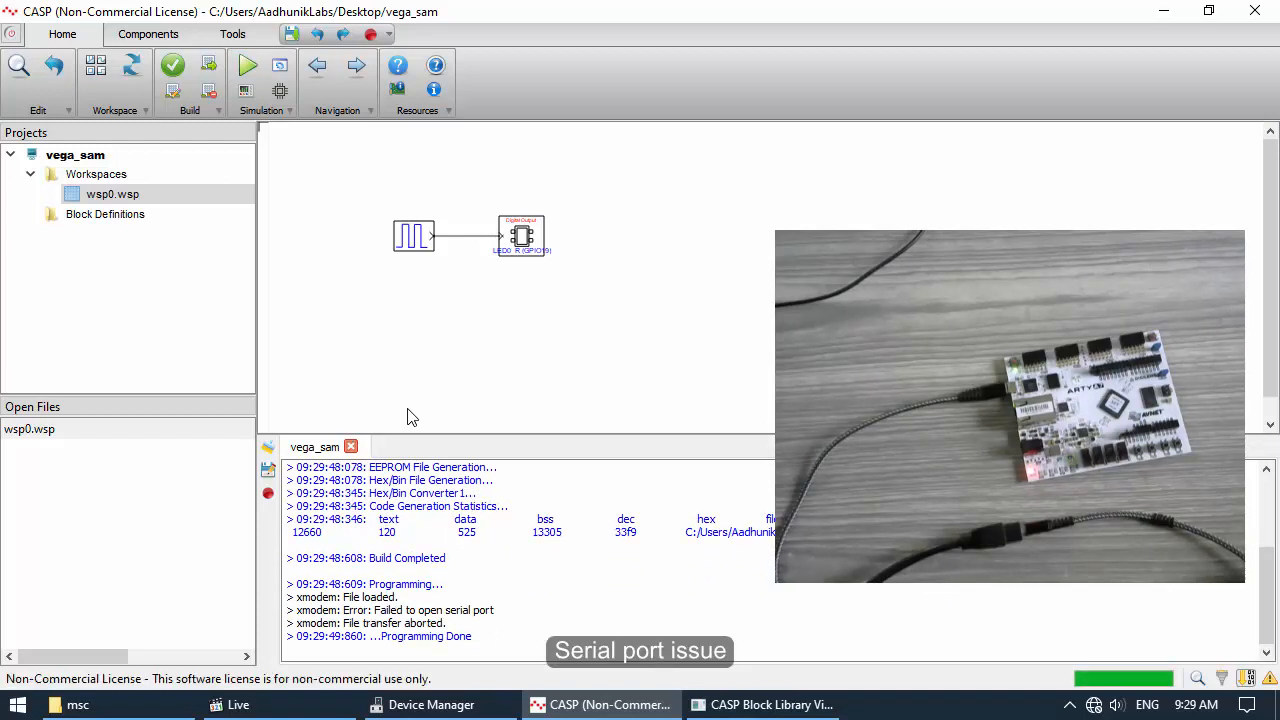
drag(448, 623, 363, 598)
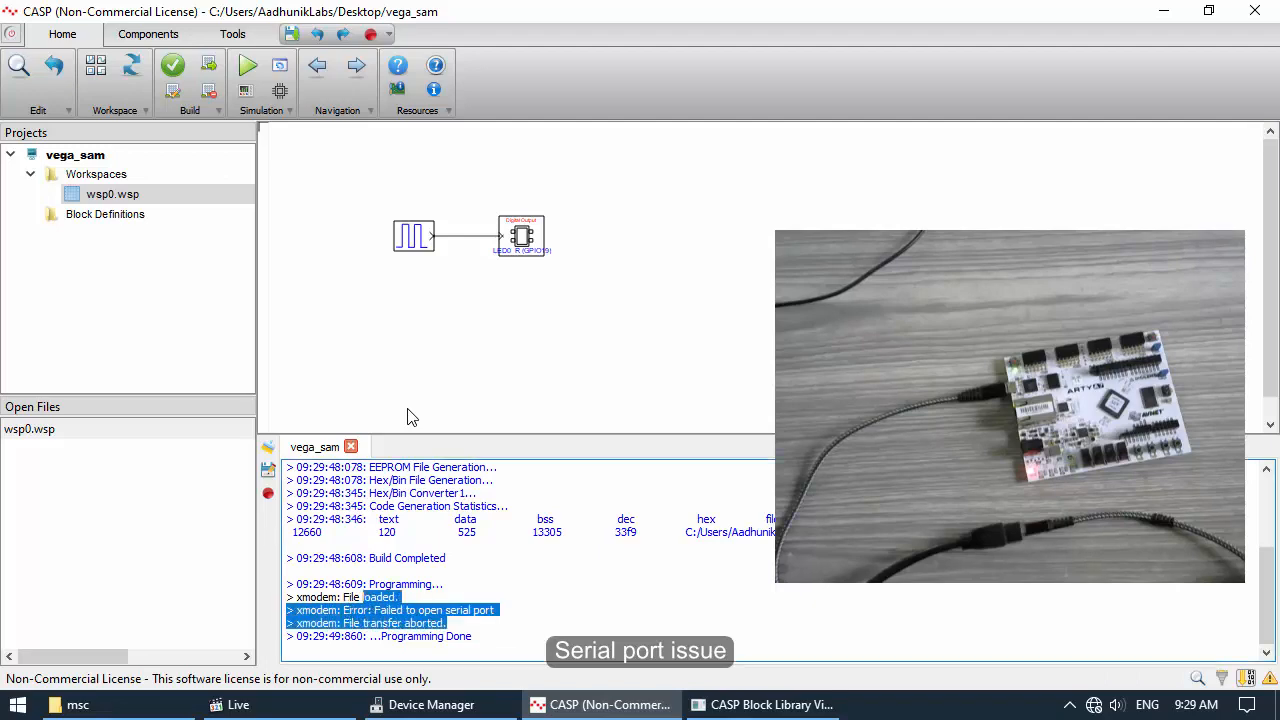
click(500, 612)
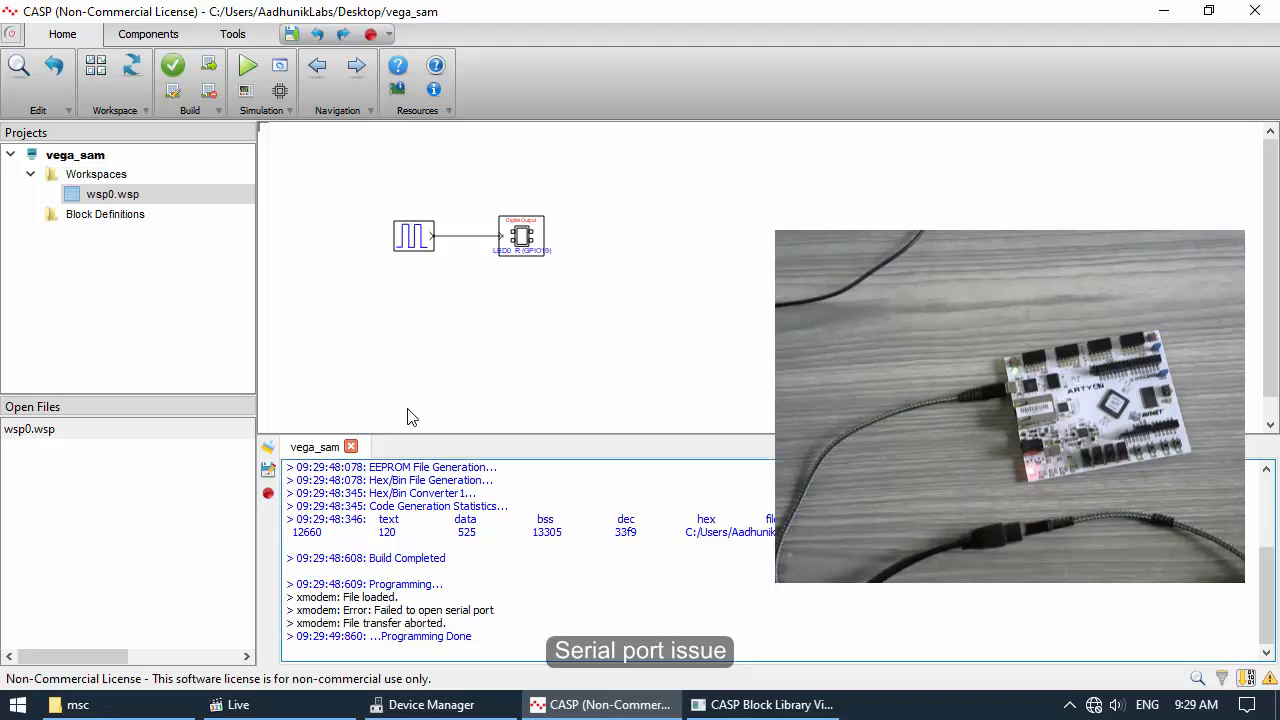
Refresh the port list, set the target hardware programmer port to COM10, and run the model again to program the board
click(280, 65)
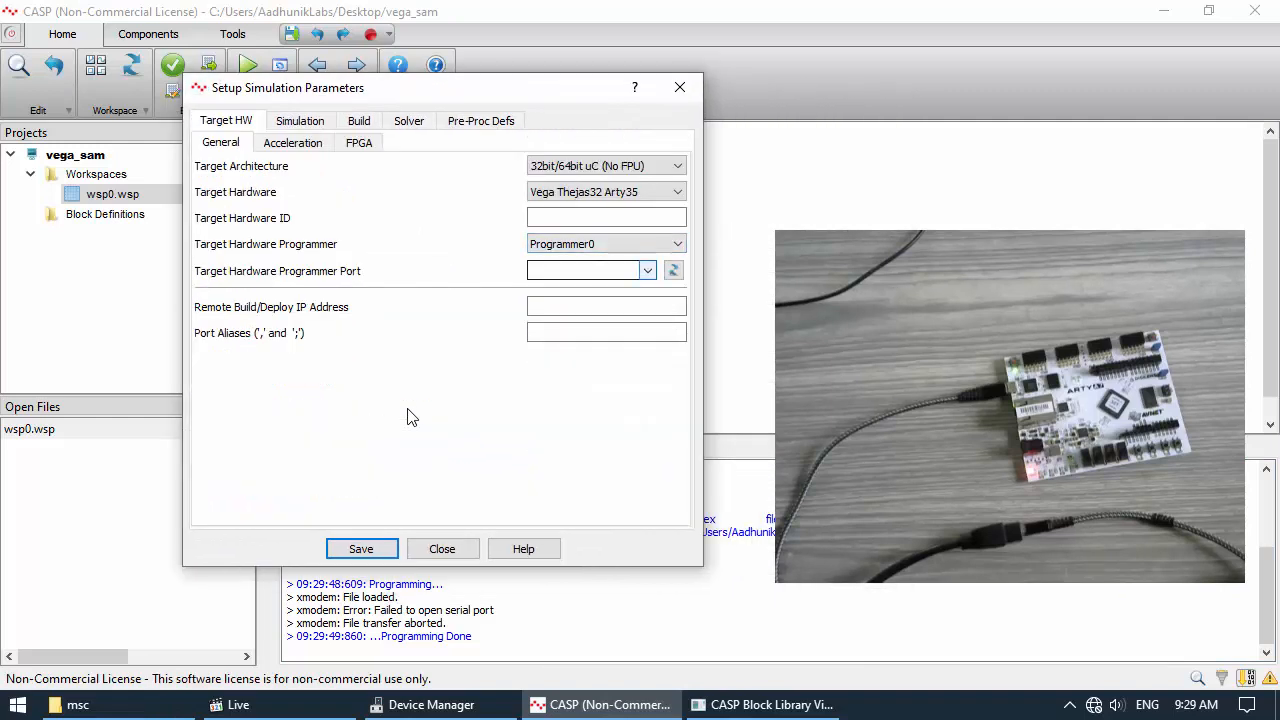
click(674, 270)
click(648, 270)
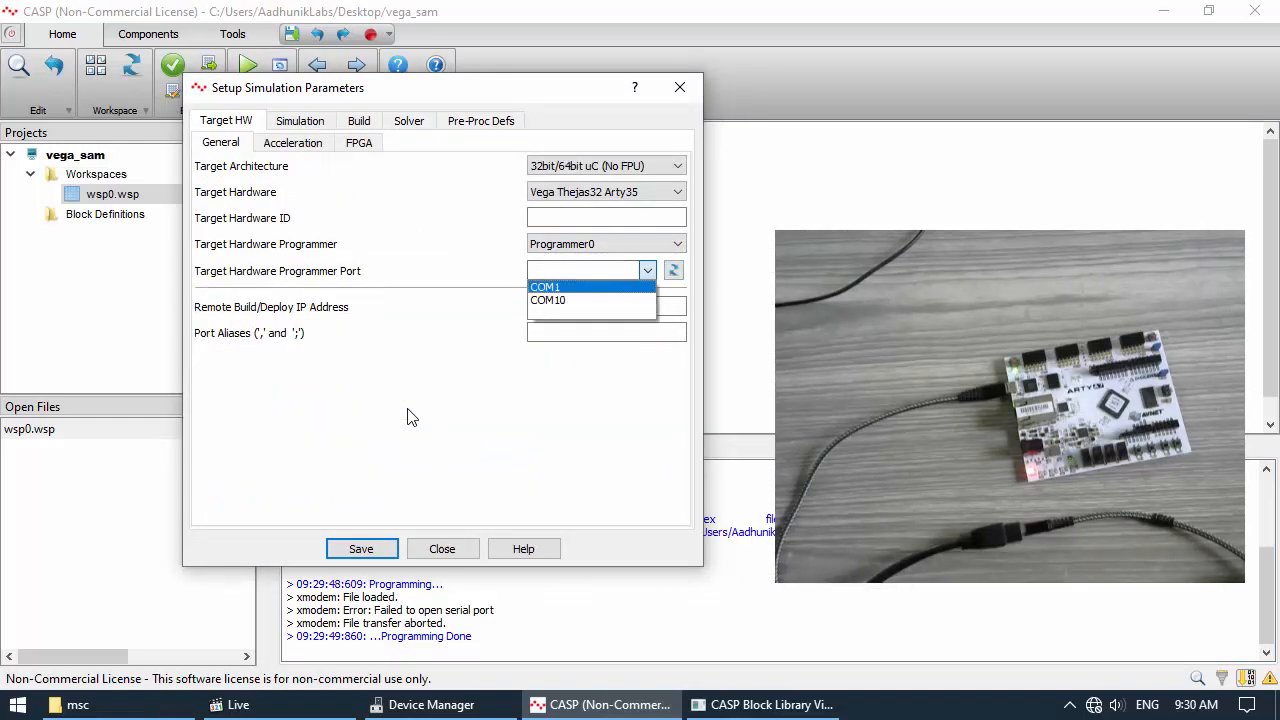
click(674, 270)
click(648, 270)
click(560, 300)
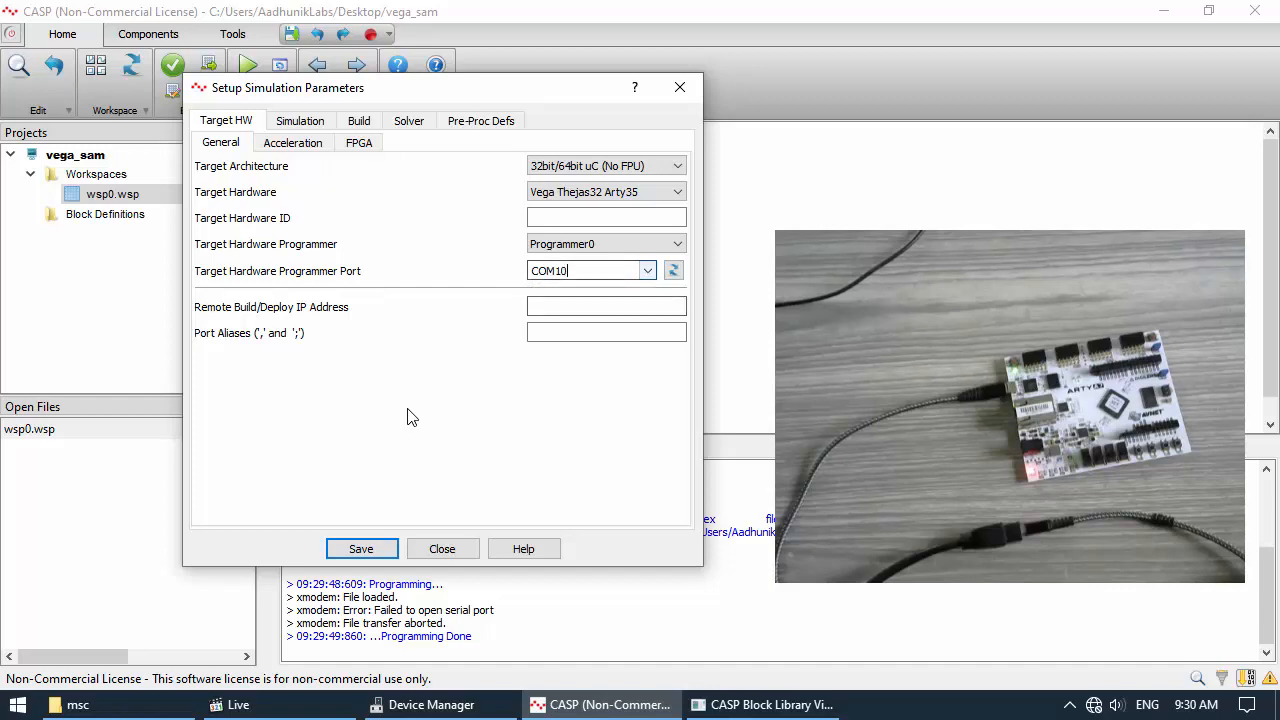
click(442, 549)
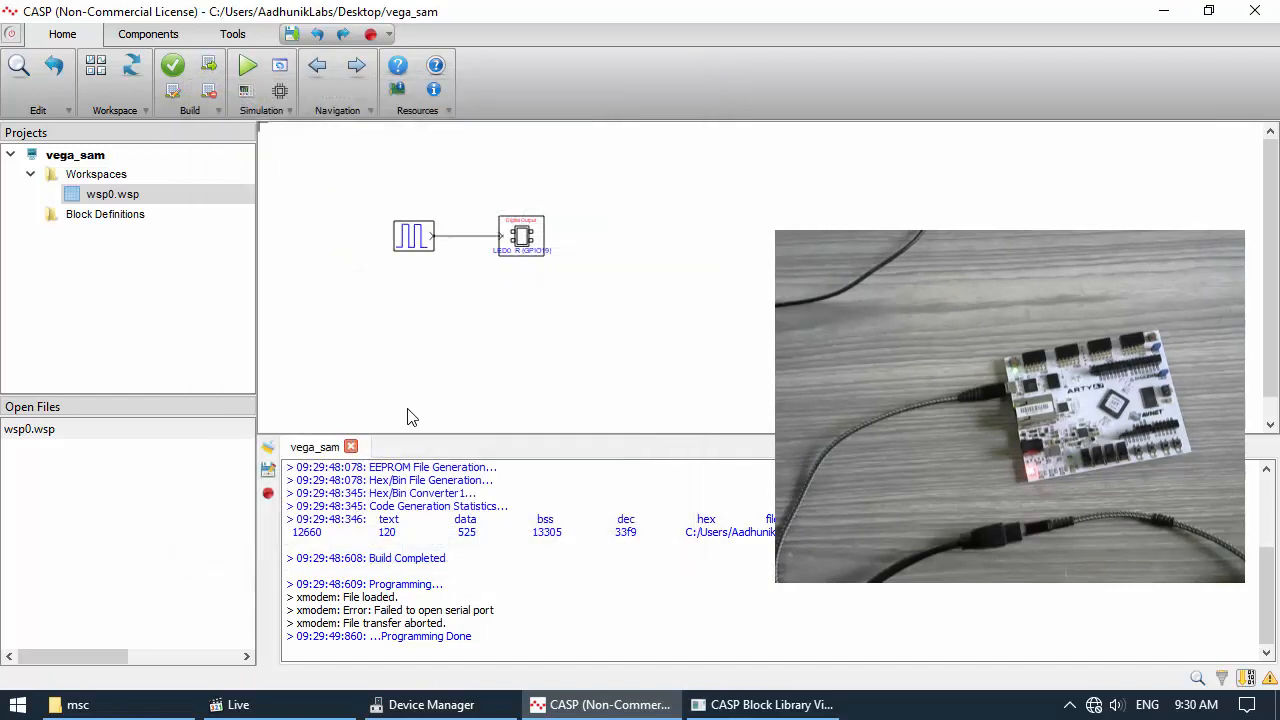
click(248, 65)
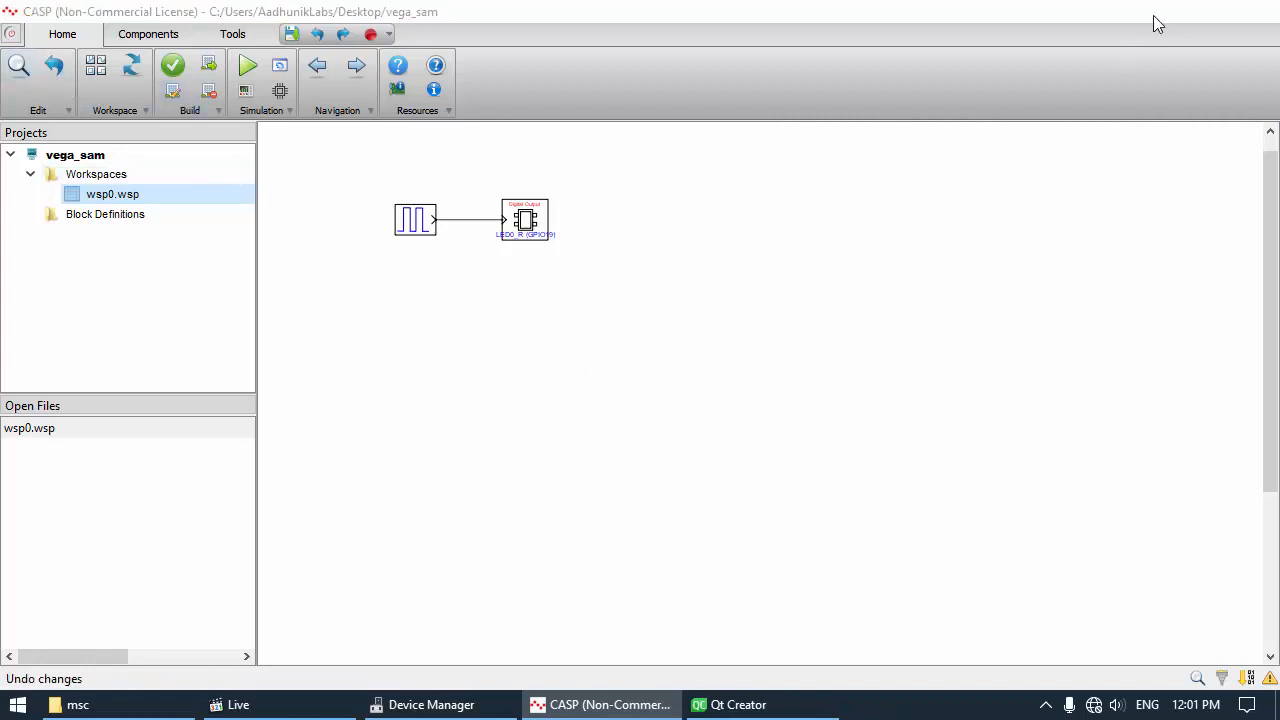
Switch to the desktop and open the tutorials folder inside the CASP installation folder
click(1160, 12)
double_click(127, 642)
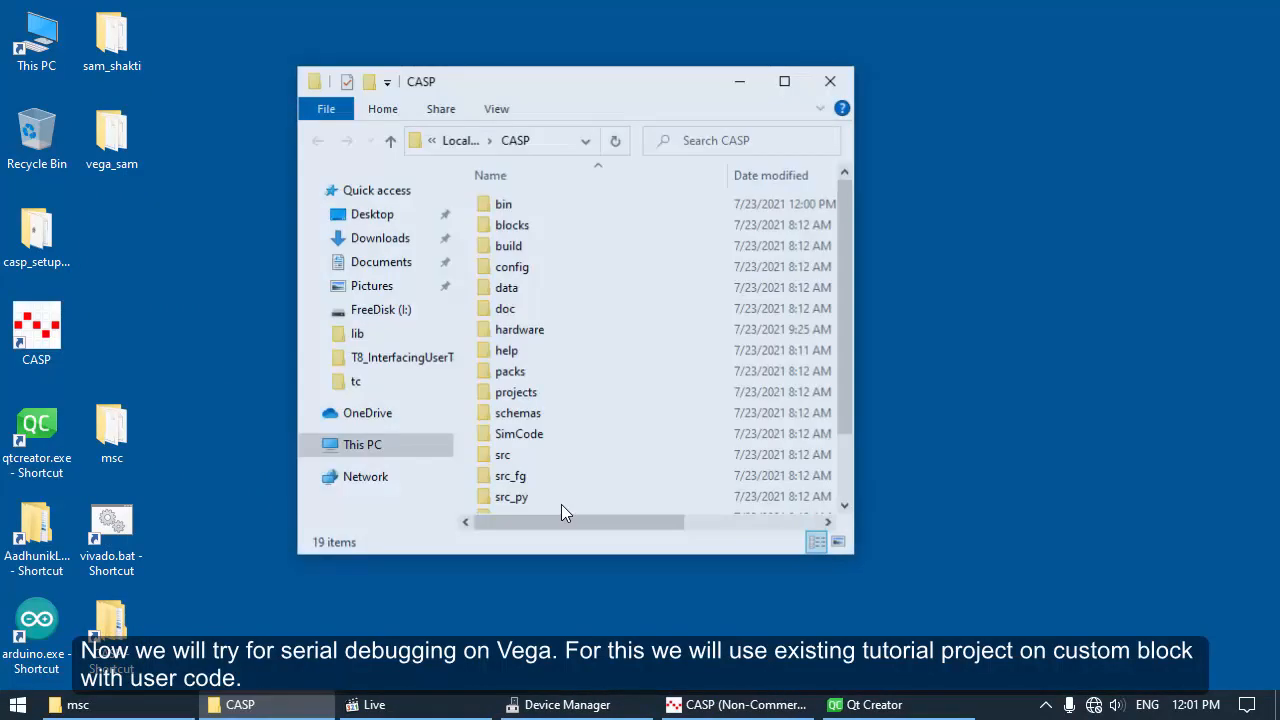
scroll(580, 340, down, 1)
scroll(577, 340, down, 1)
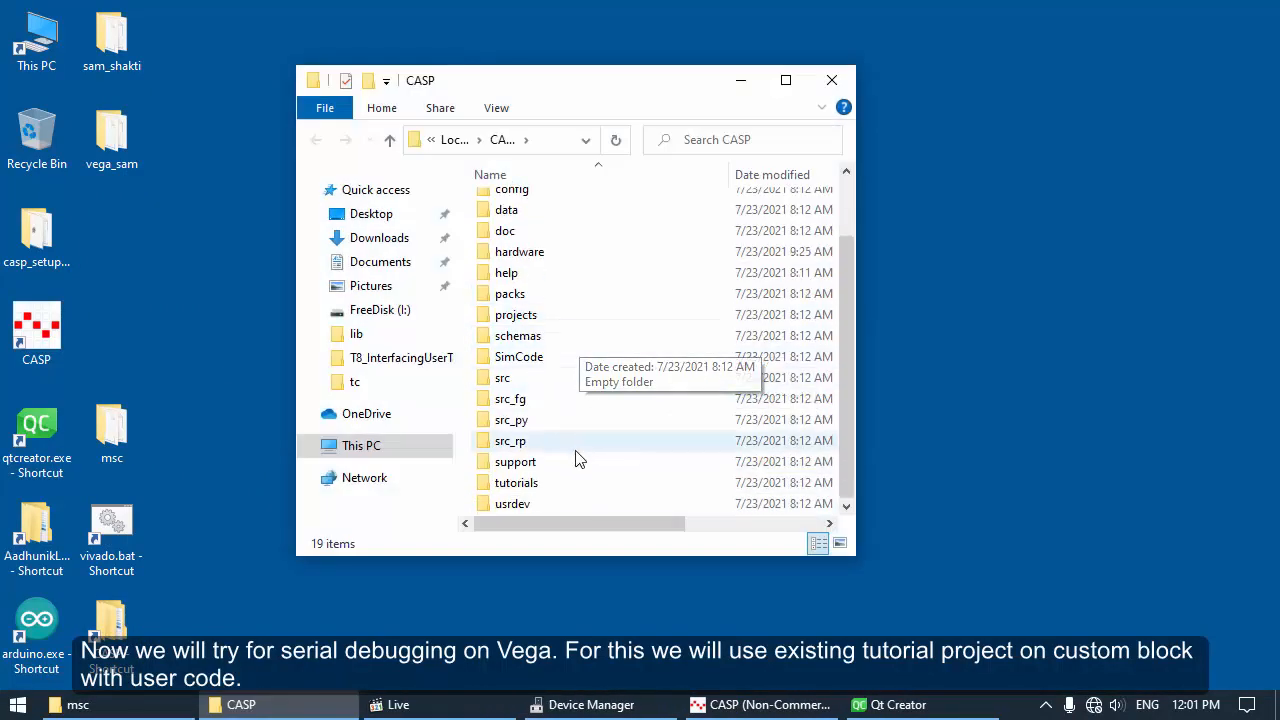
click(553, 486)
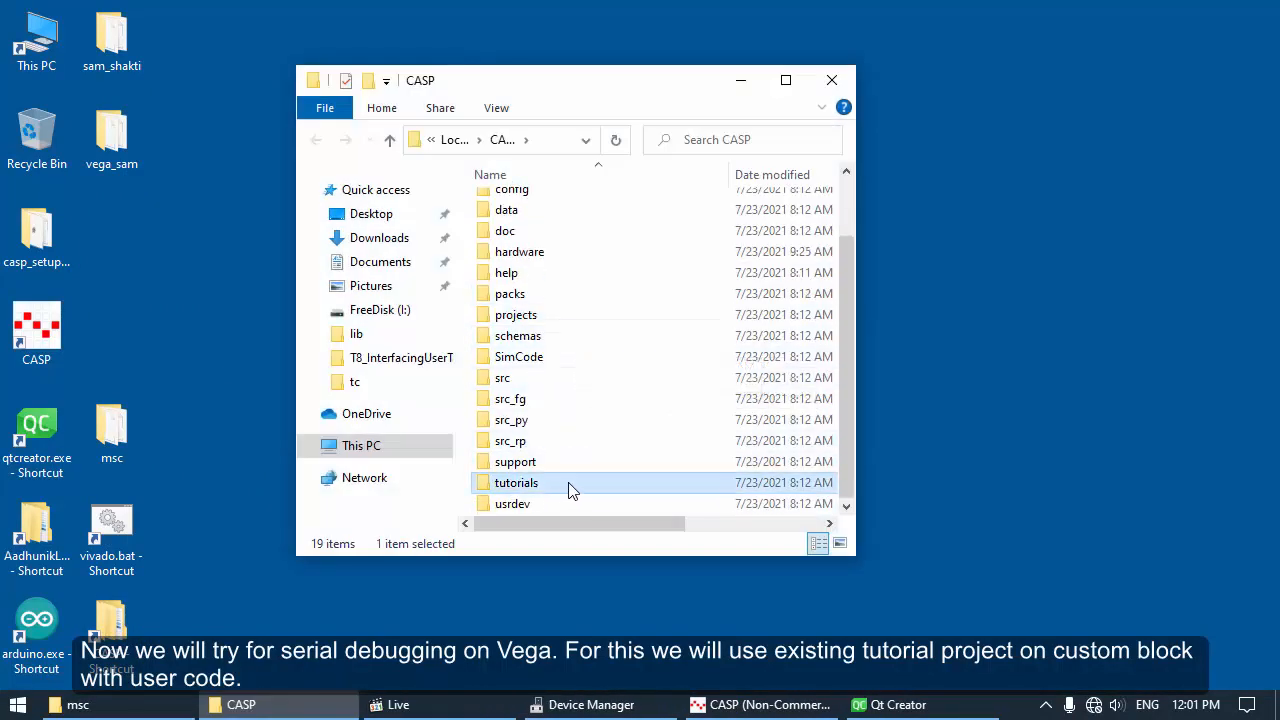
double_click(570, 487)
Copy the T9_CreatingCustomBlock tutorial folder onto the desktop and close the tutorials folder
click(567, 397)
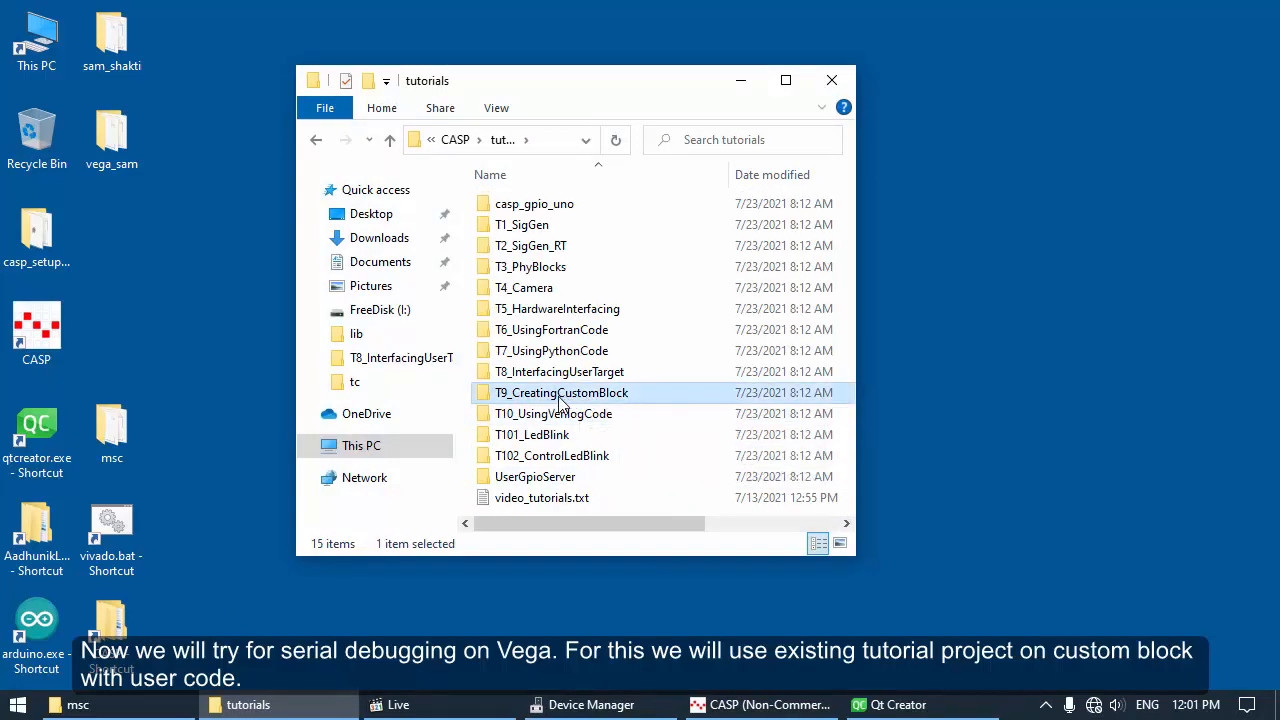
right_click(562, 400)
click(660, 570)
click(102, 256)
right_click(108, 240)
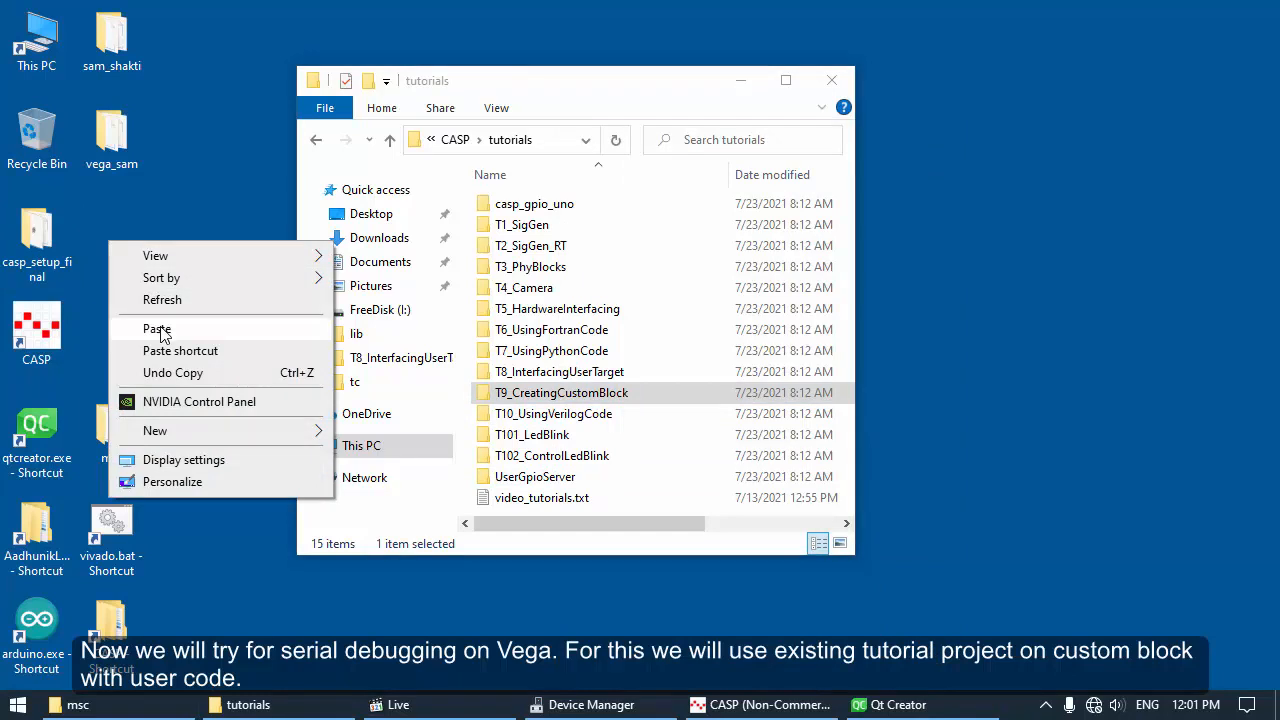
click(157, 329)
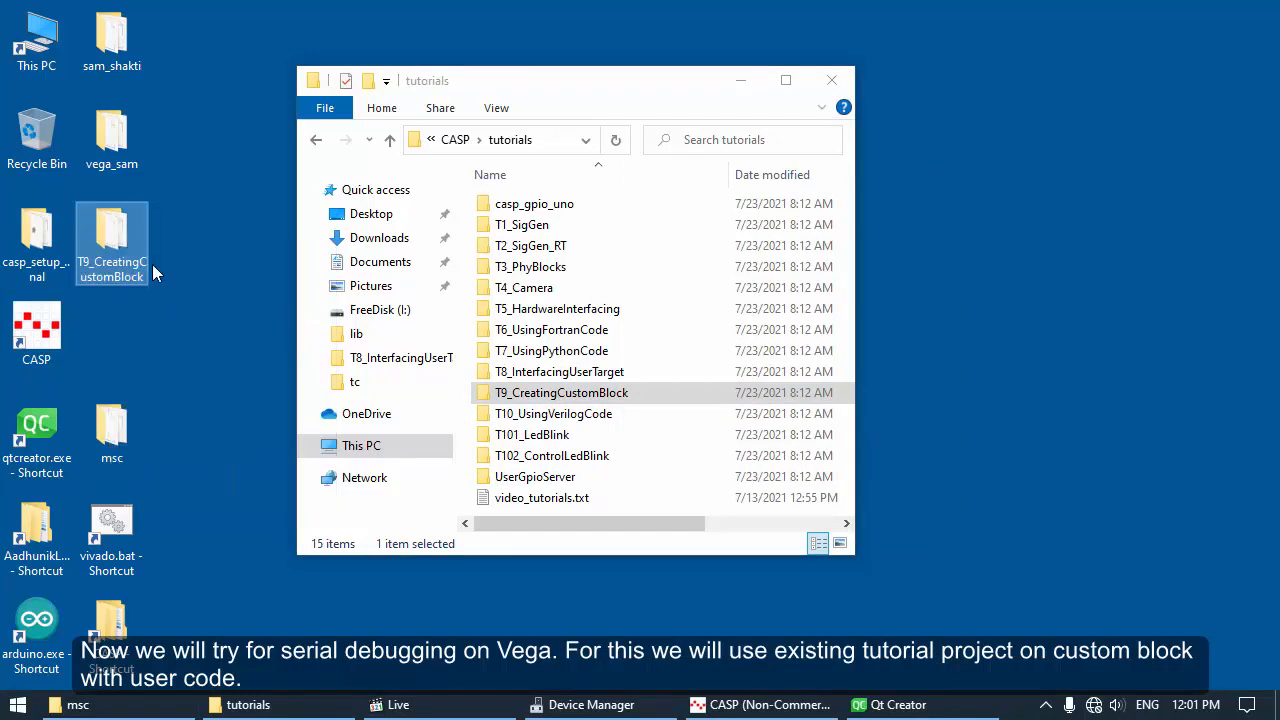
click(831, 81)
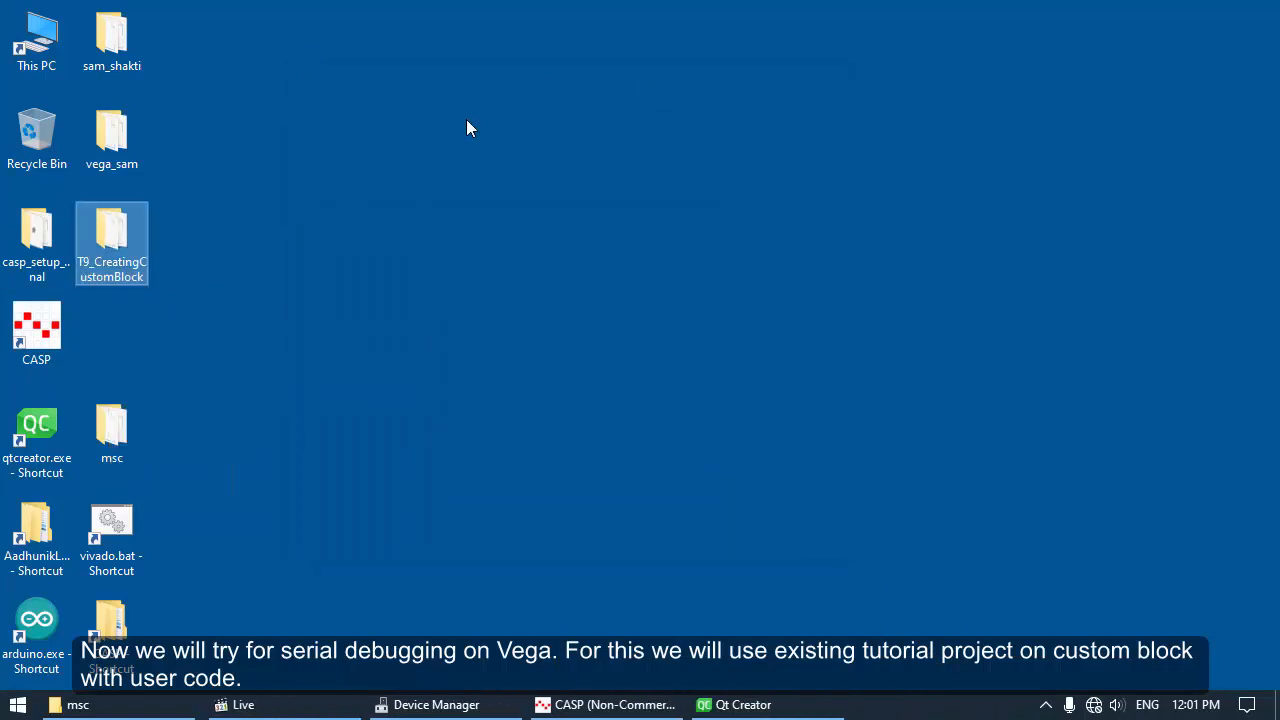
Open SamBlock692427728.cpp and SamBlock692427728.h from the blocks folder of the copied T9_CreatingCustomBlock project in Qt Creator
double_click(119, 242)
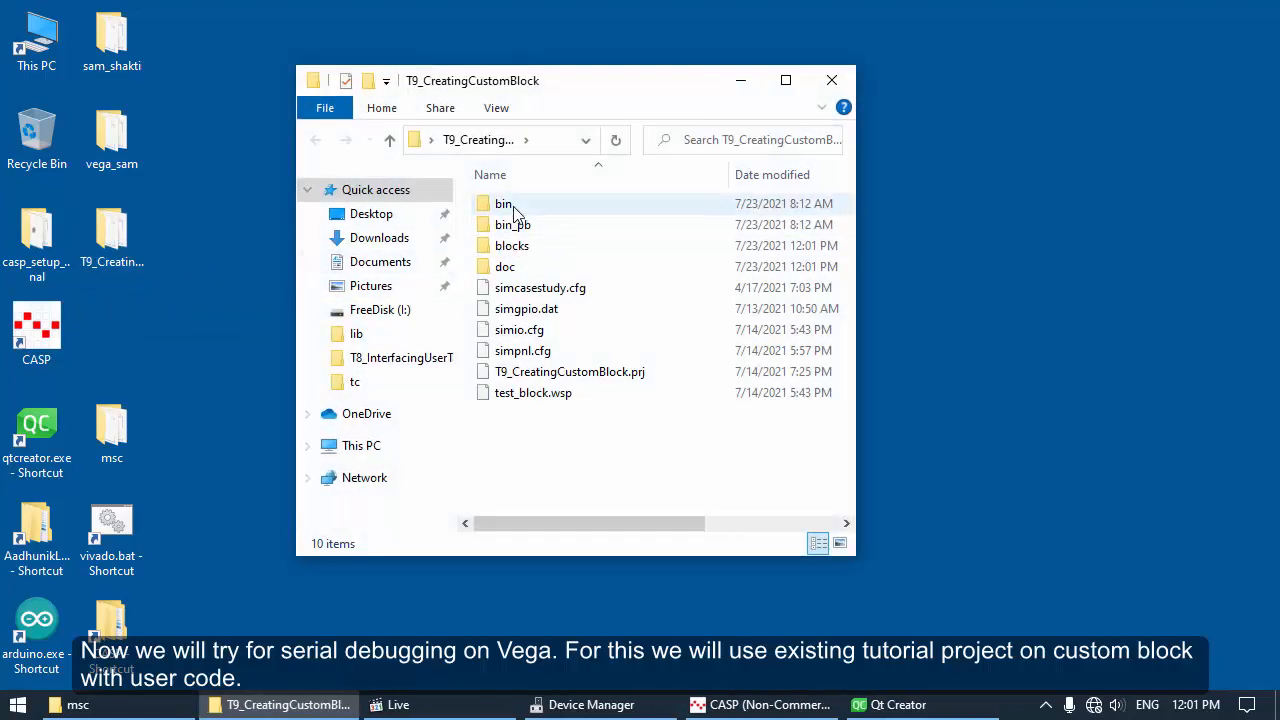
double_click(514, 245)
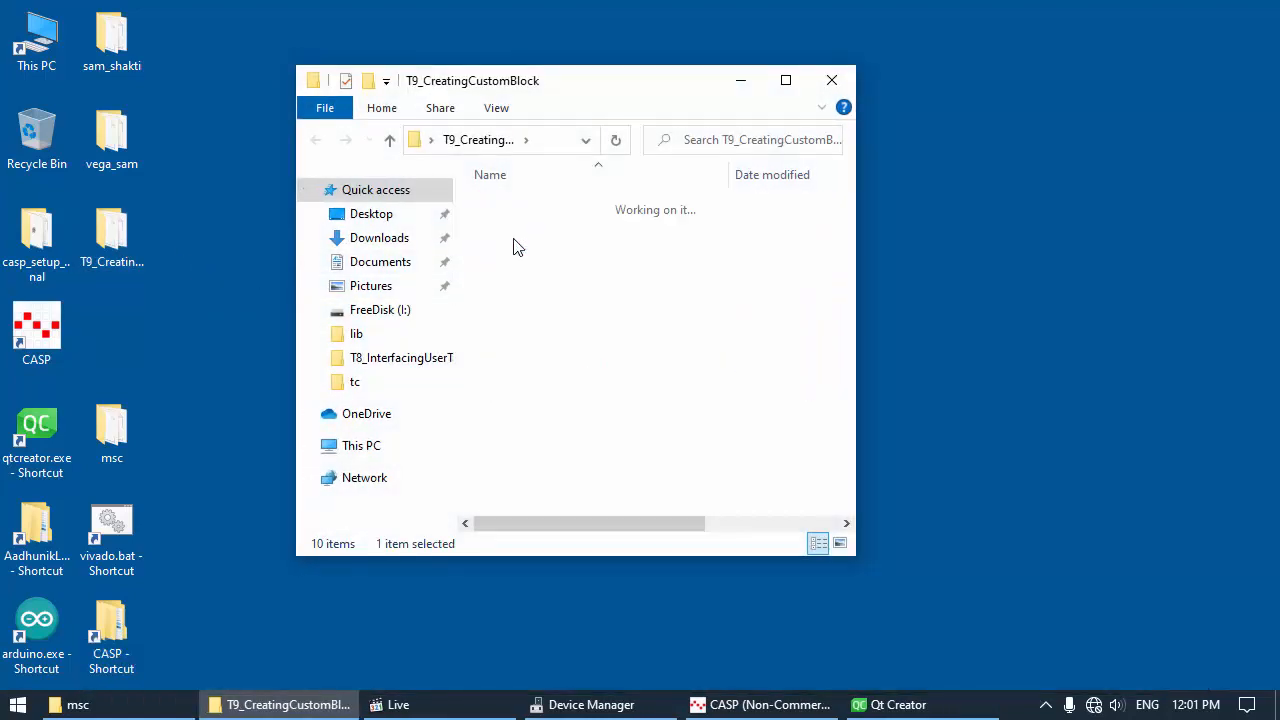
double_click(517, 208)
double_click(514, 206)
drag(606, 277, 541, 366)
scroll(535, 417, down, 1)
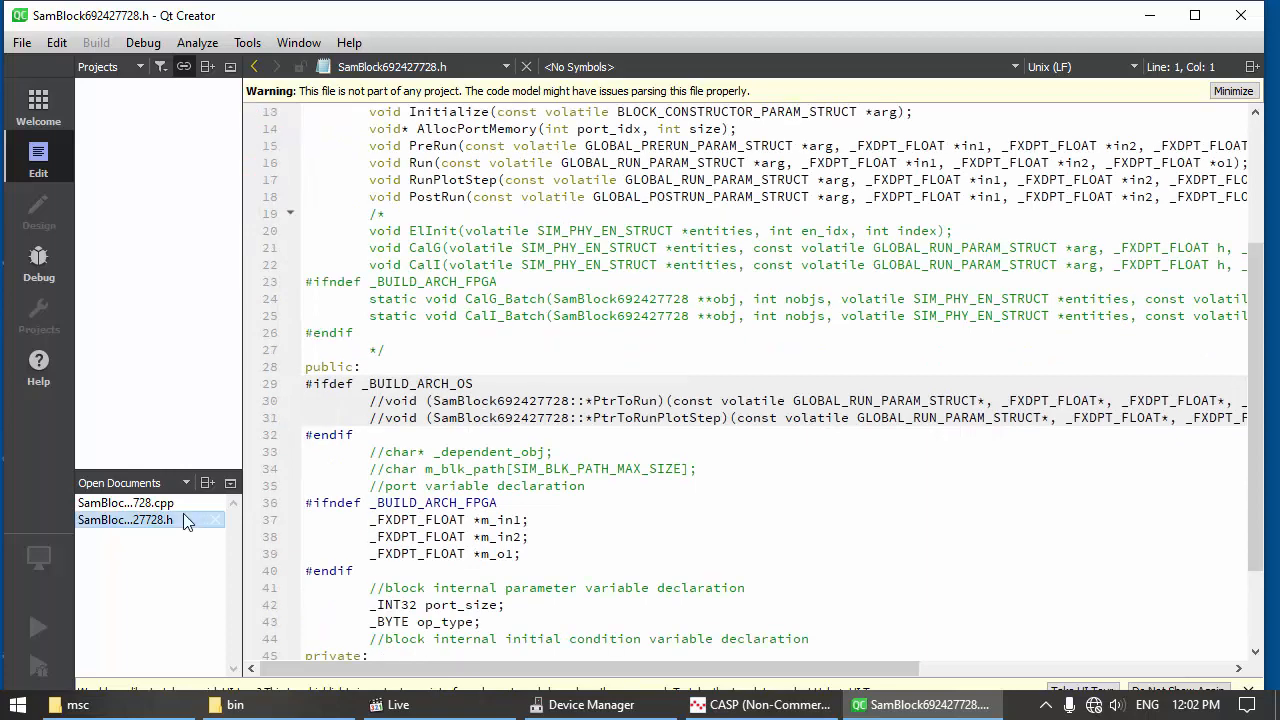
In SamBlock692427728.cpp, add a printf("Entering ") call on a new line below the user initialization comment in PreRun
click(183, 505)
scroll(492, 404, down, 4)
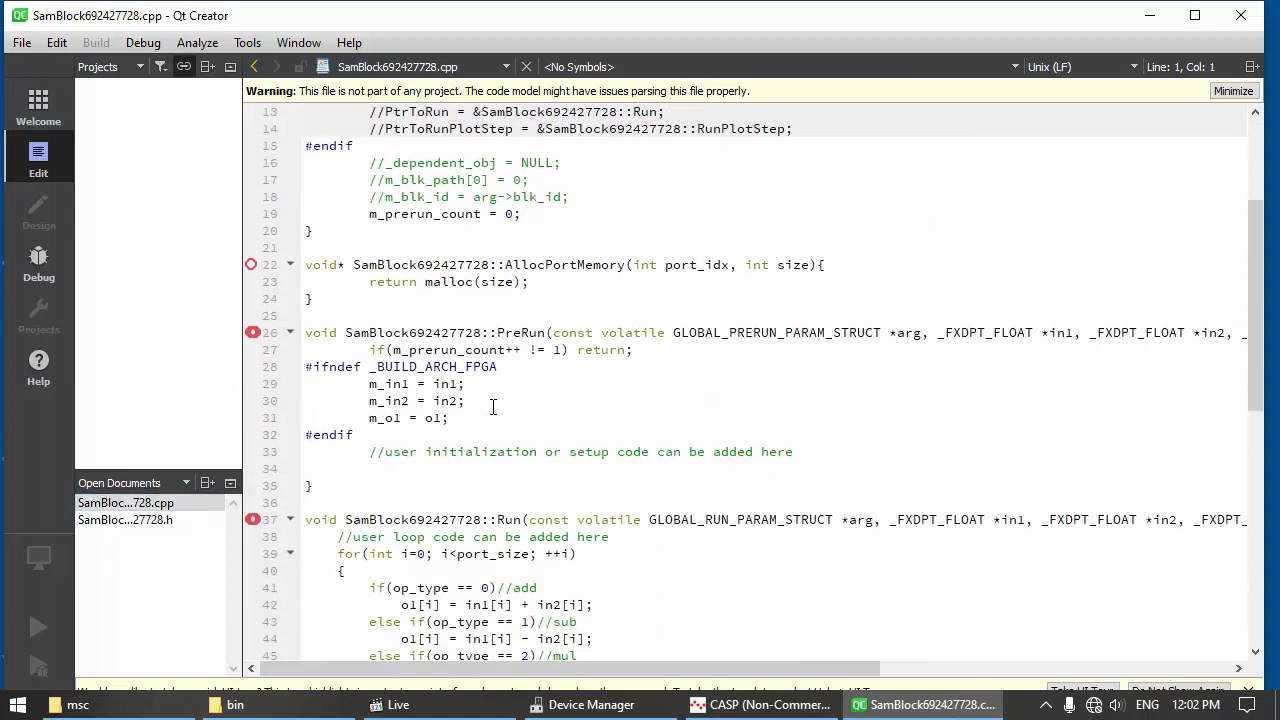
scroll(487, 402, up, 2)
scroll(497, 410, down, 2)
click(459, 452)
key(End)
key(Return)
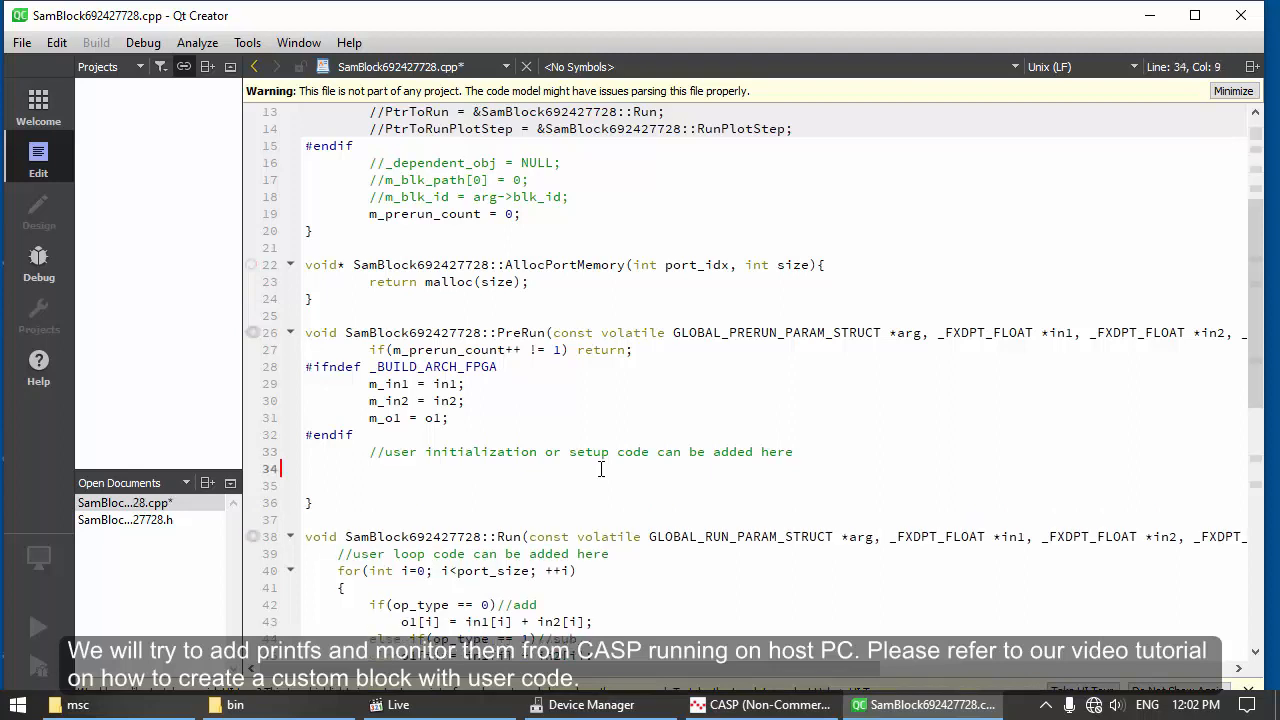
text(printf)
text(("Enterin)
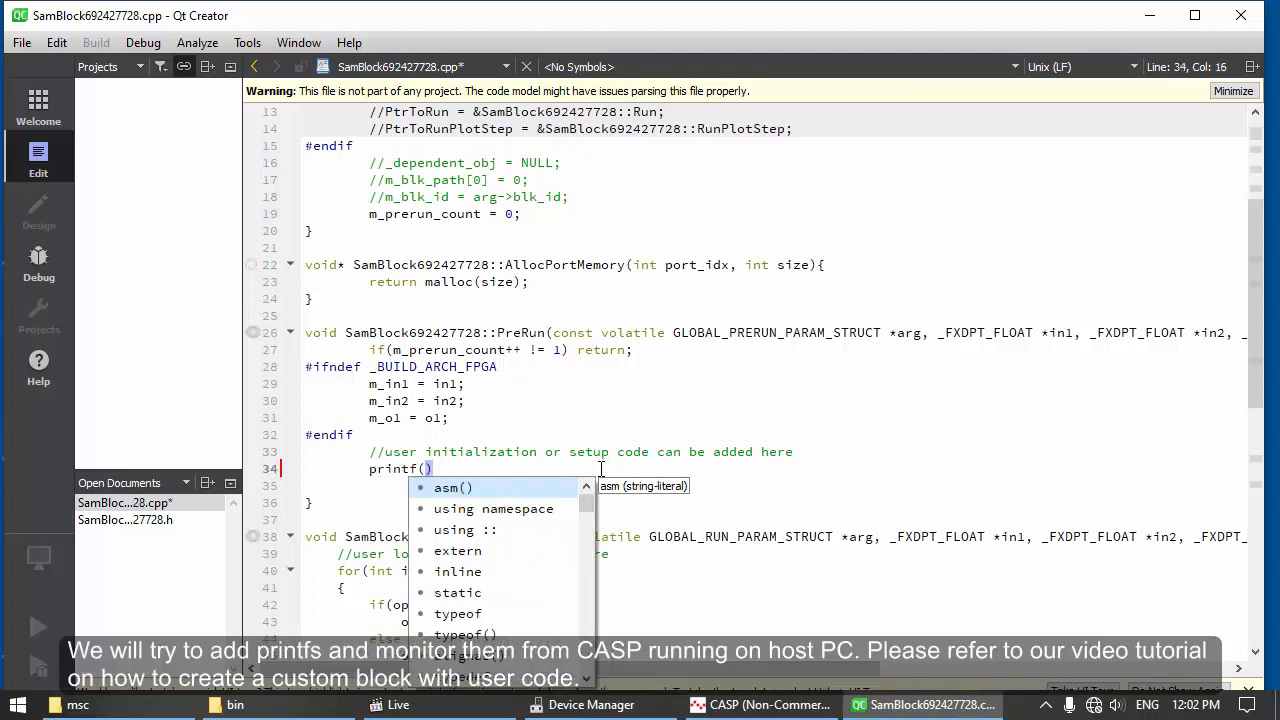
text(g)
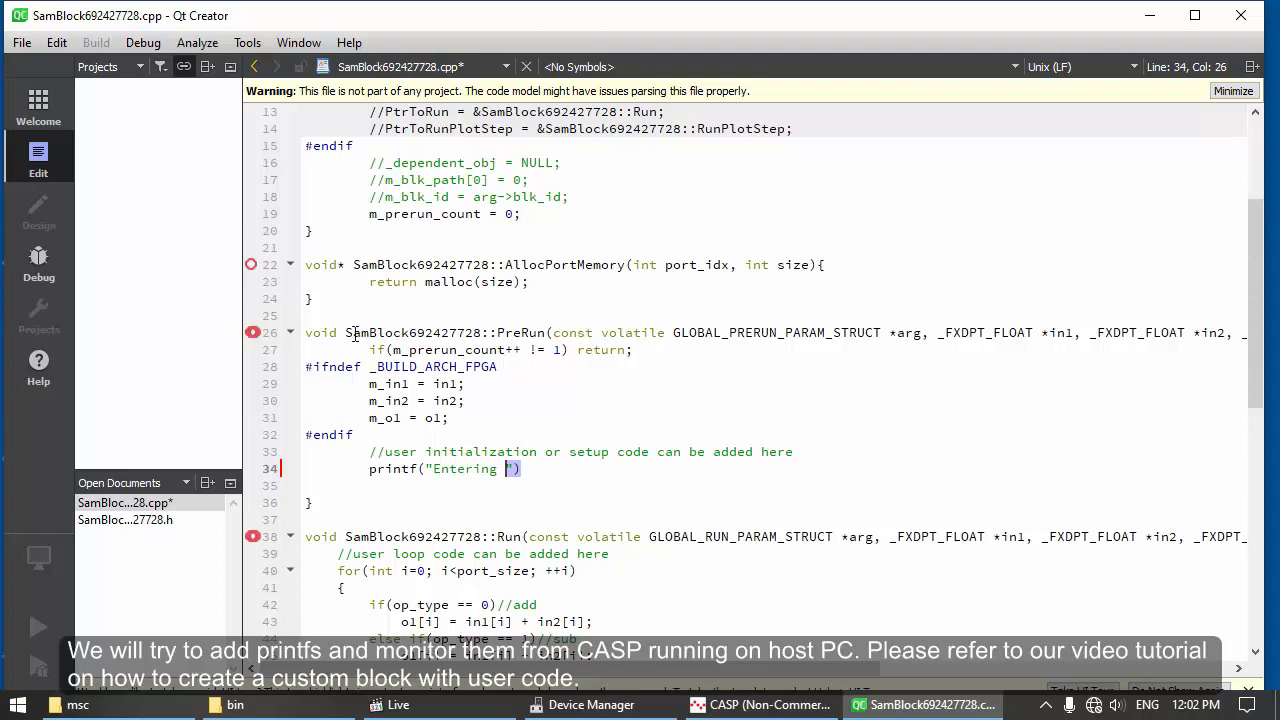
Copy the function name into the printf so the line reads printf("Entering SamBlock692427728::PreRun\n");
drag(345, 333, 547, 332)
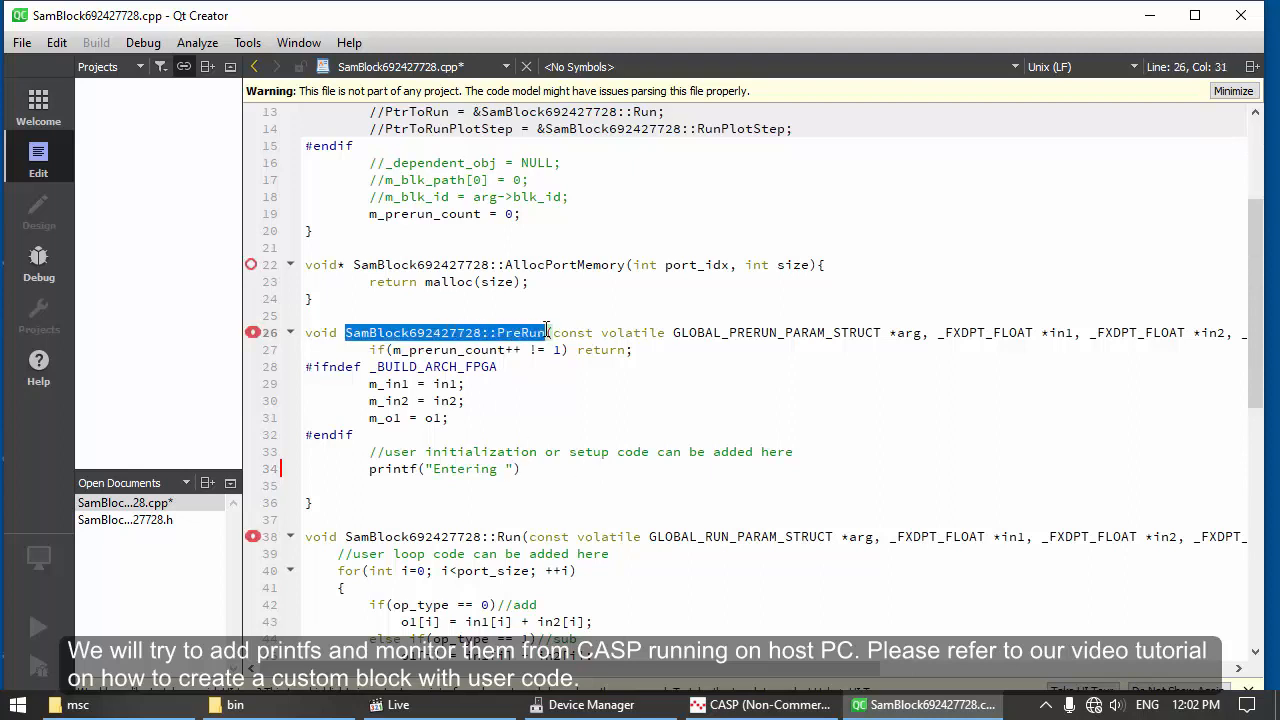
click(497, 468)
key(ctrl+v)
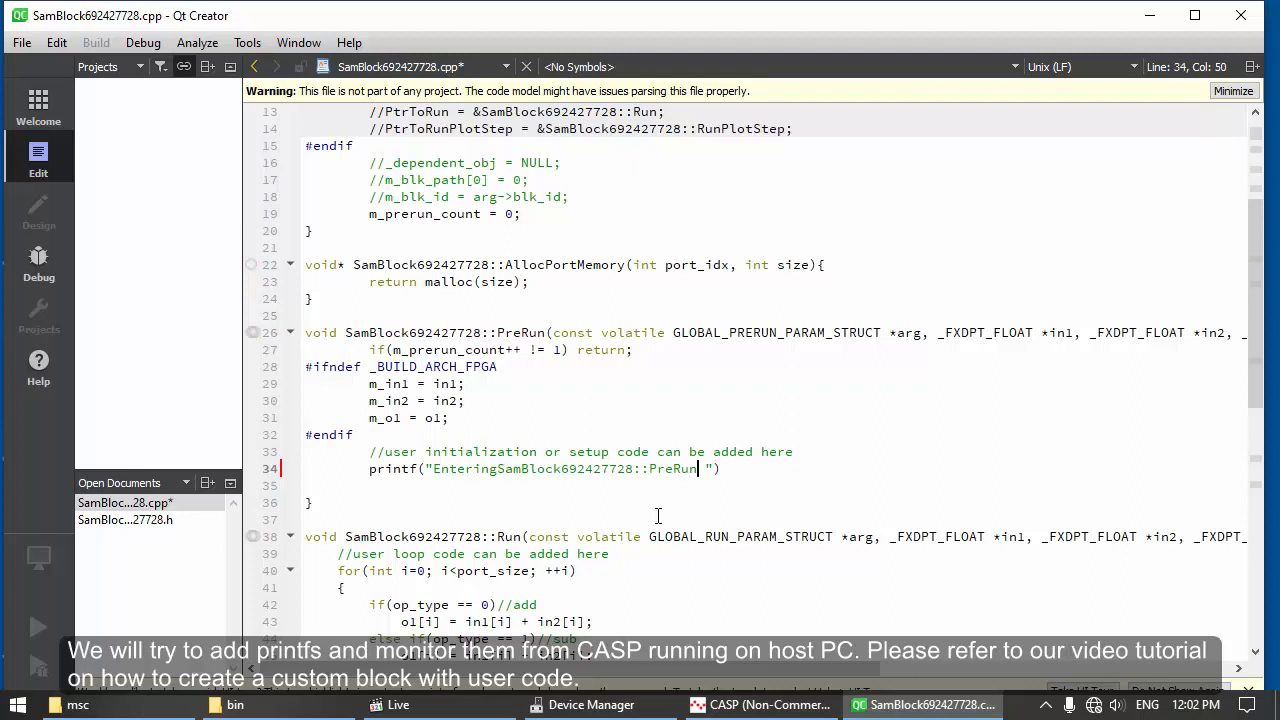
key(Left)
key(Left)
key(Left)
key(Left)
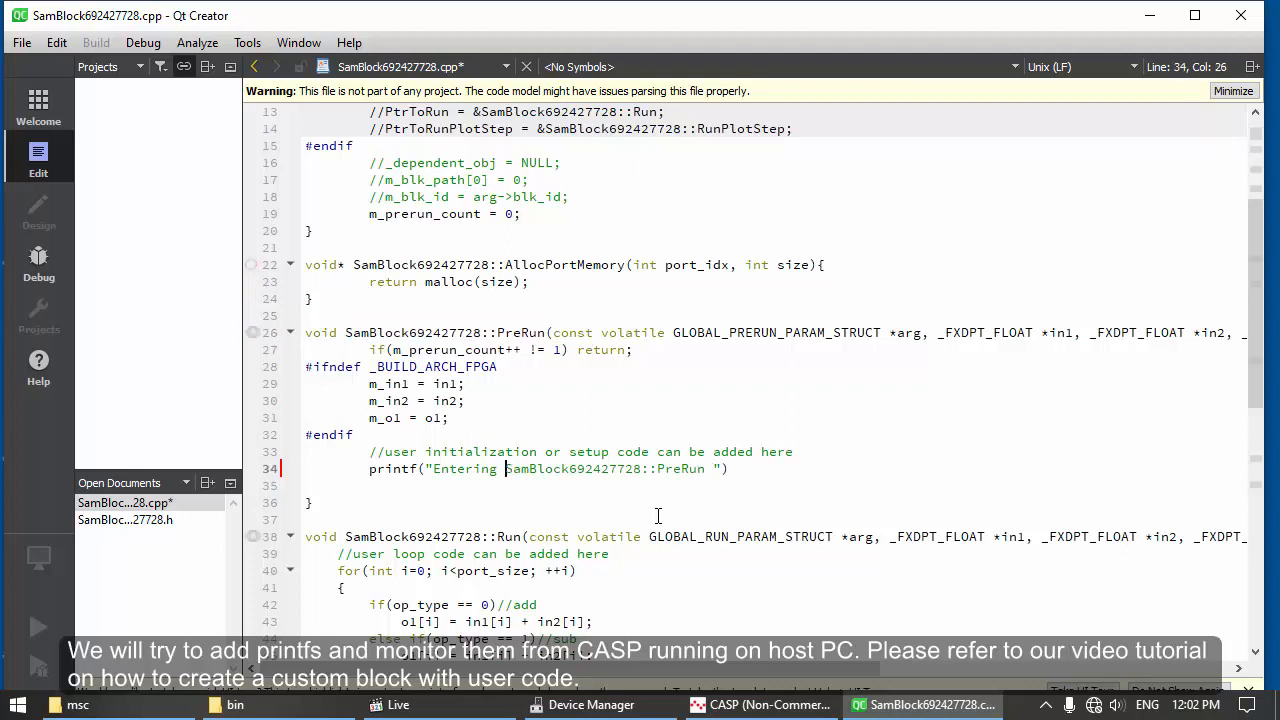
key(End)
key(BackSpace)
text(;)
Duplicate the printf on the line below, replace "Entering" with "Leaving" in the copy, and save SamBlock692427728.cpp
key(Return)
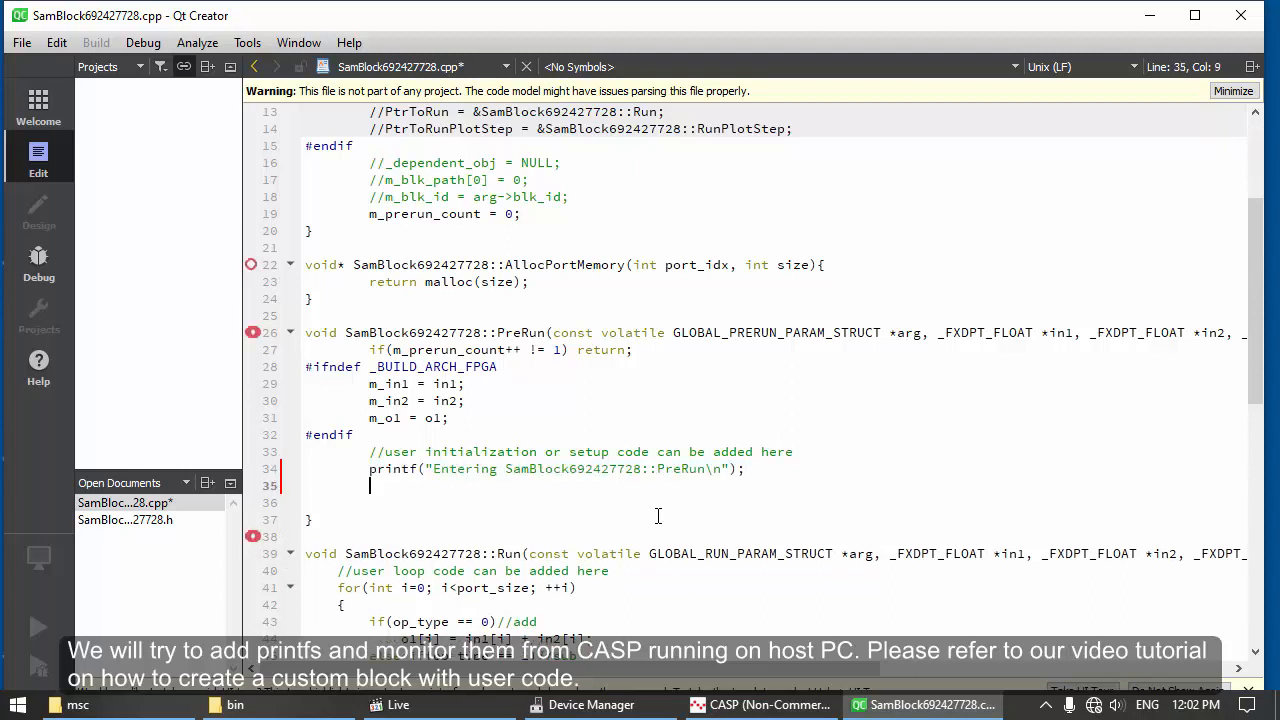
key(ctrl+v)
double_click(493, 485)
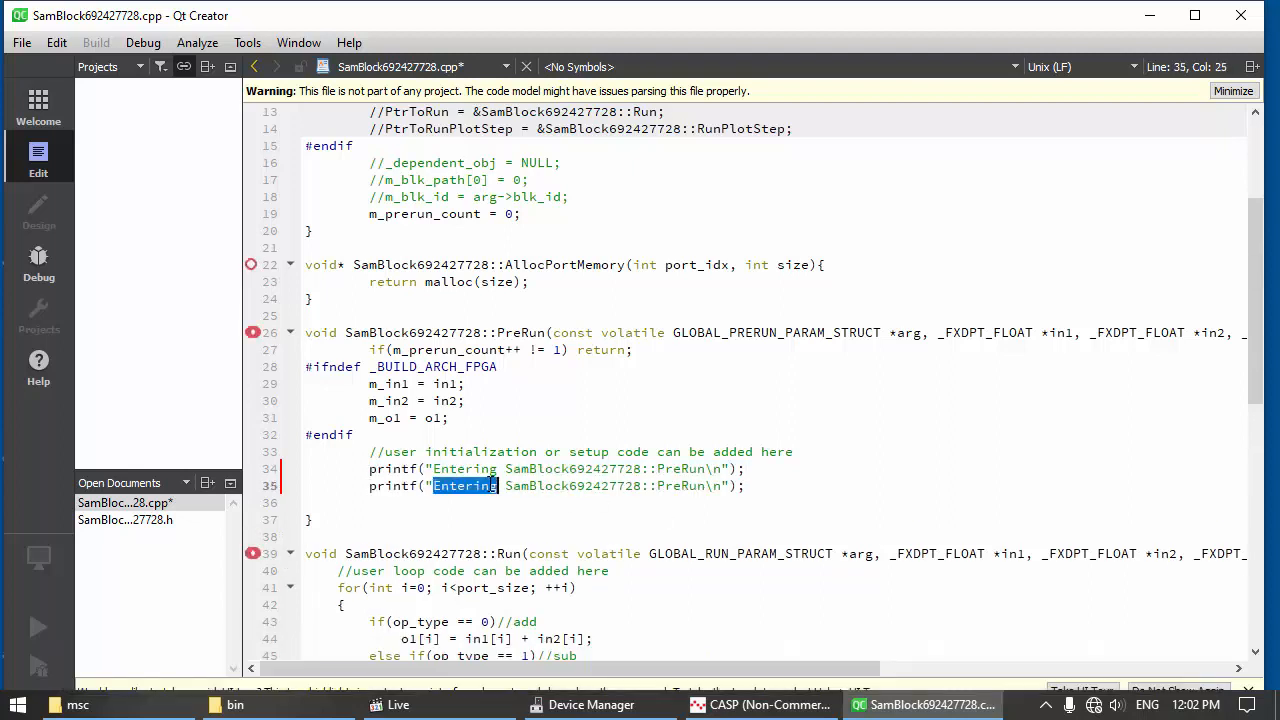
text(Leaving)
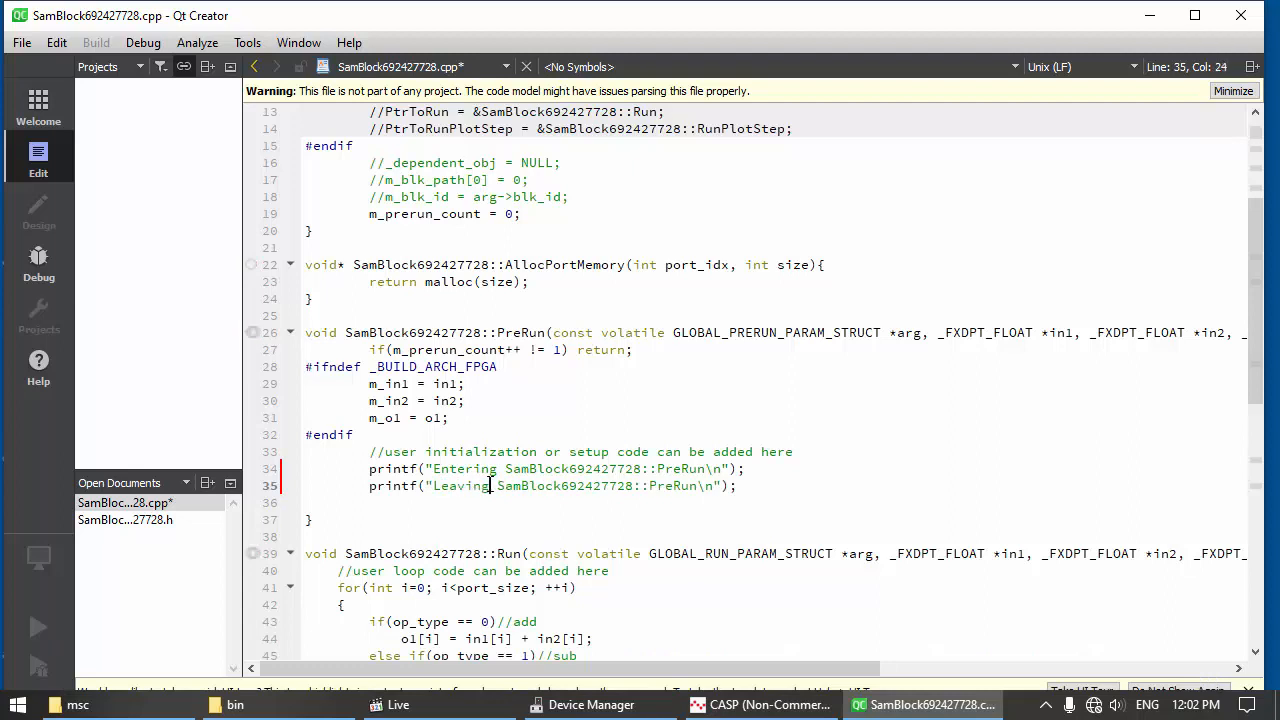
key(ctrl+s)
Switch to CASP and close the vega_sam project
click(755, 704)
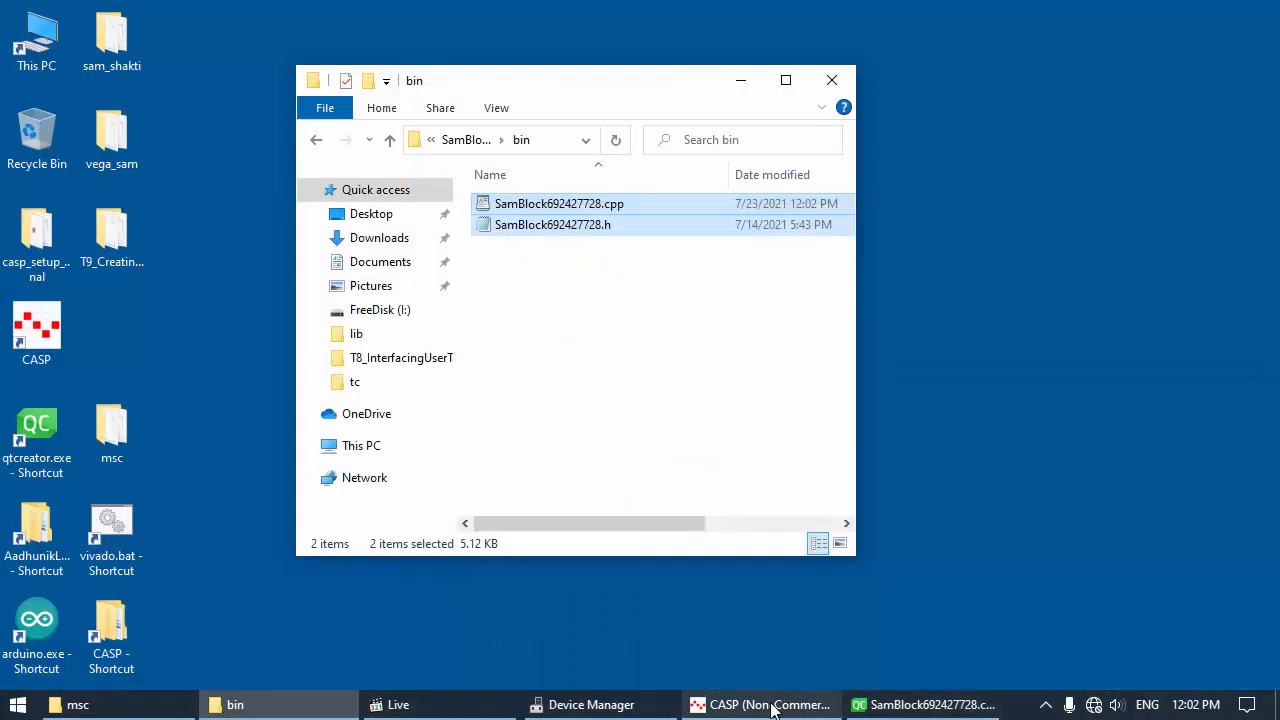
click(12, 36)
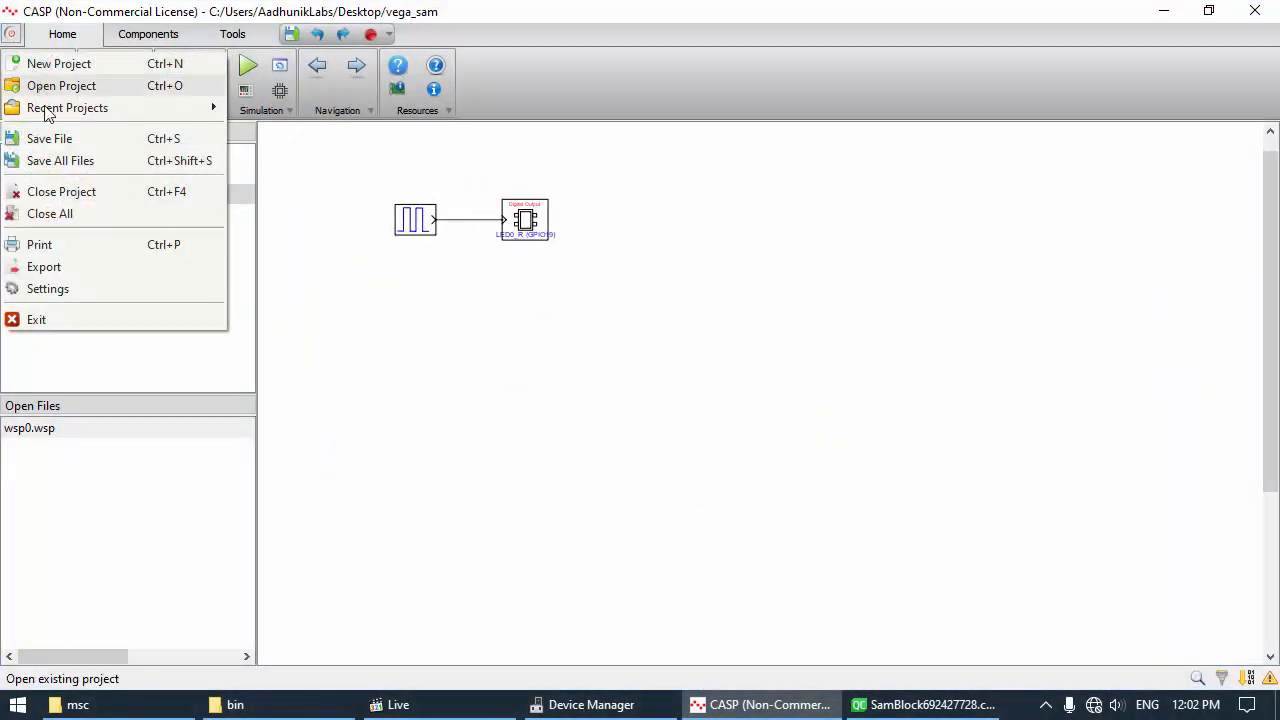
click(62, 191)
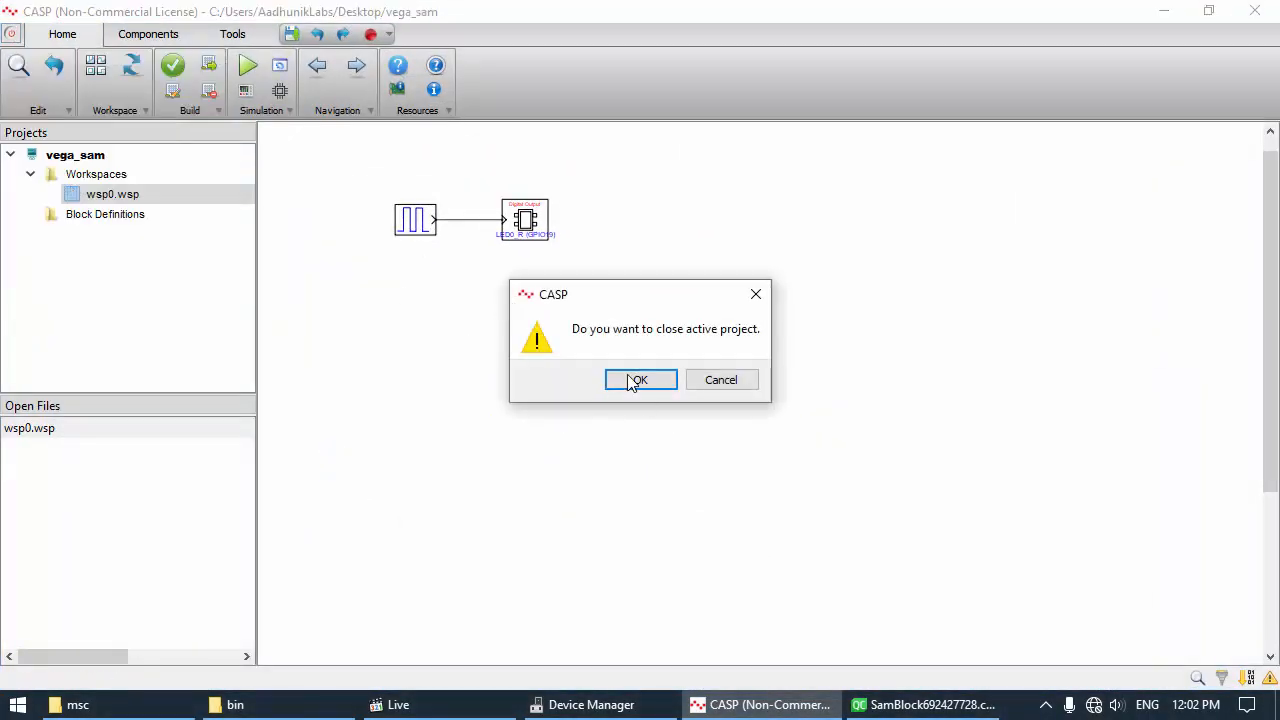
click(632, 384)
Open the T9_CreatingCustomBlock project from its Desktop folder and open its test_block.wsp workspace
click(12, 35)
click(38, 84)
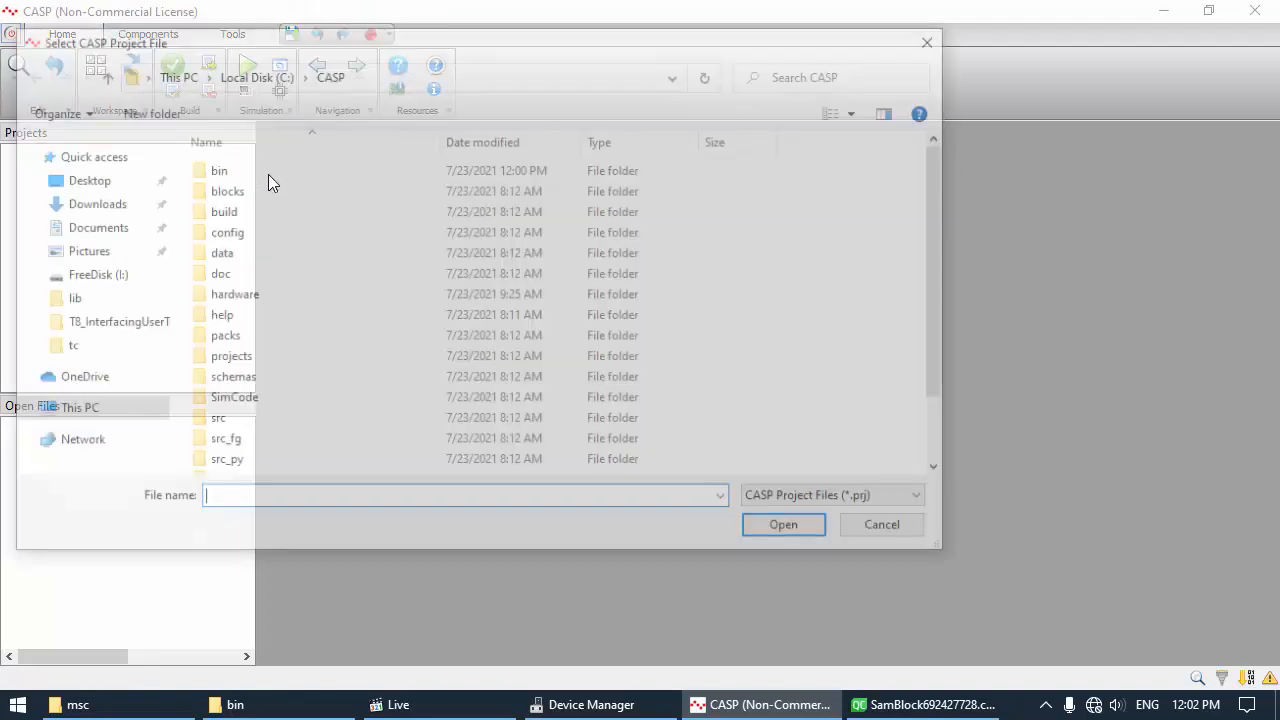
click(78, 178)
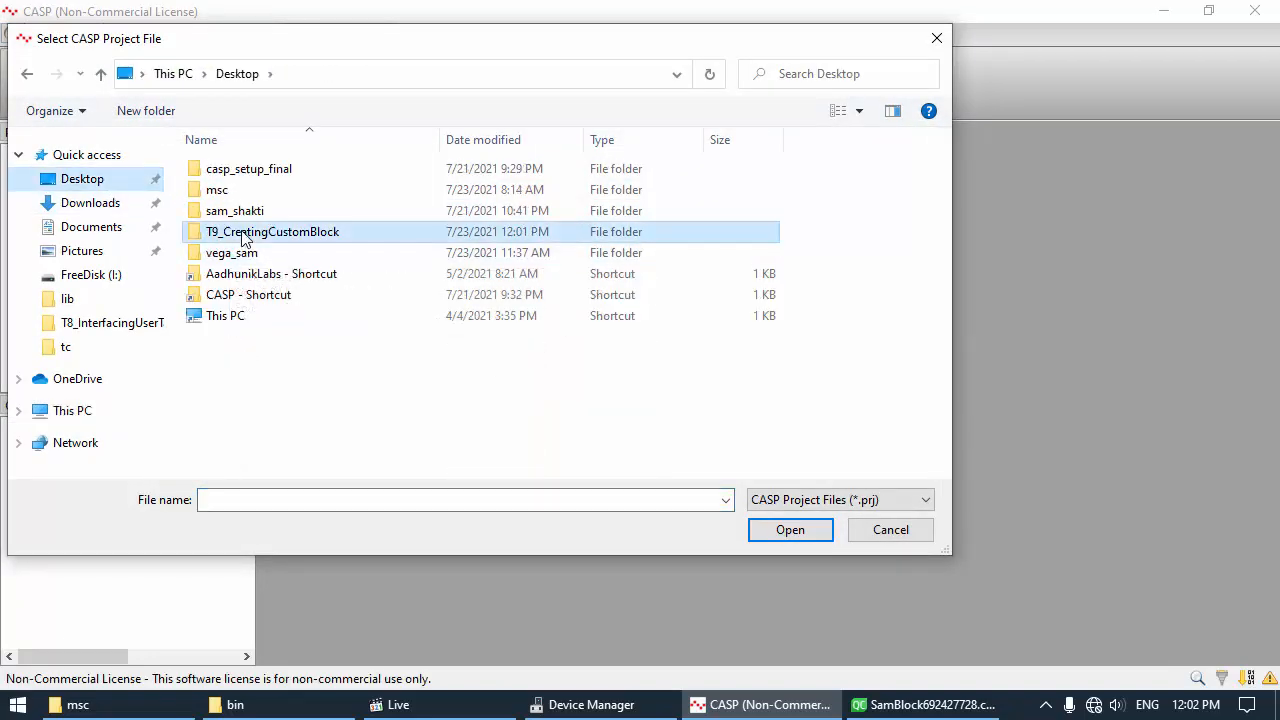
double_click(243, 233)
double_click(229, 253)
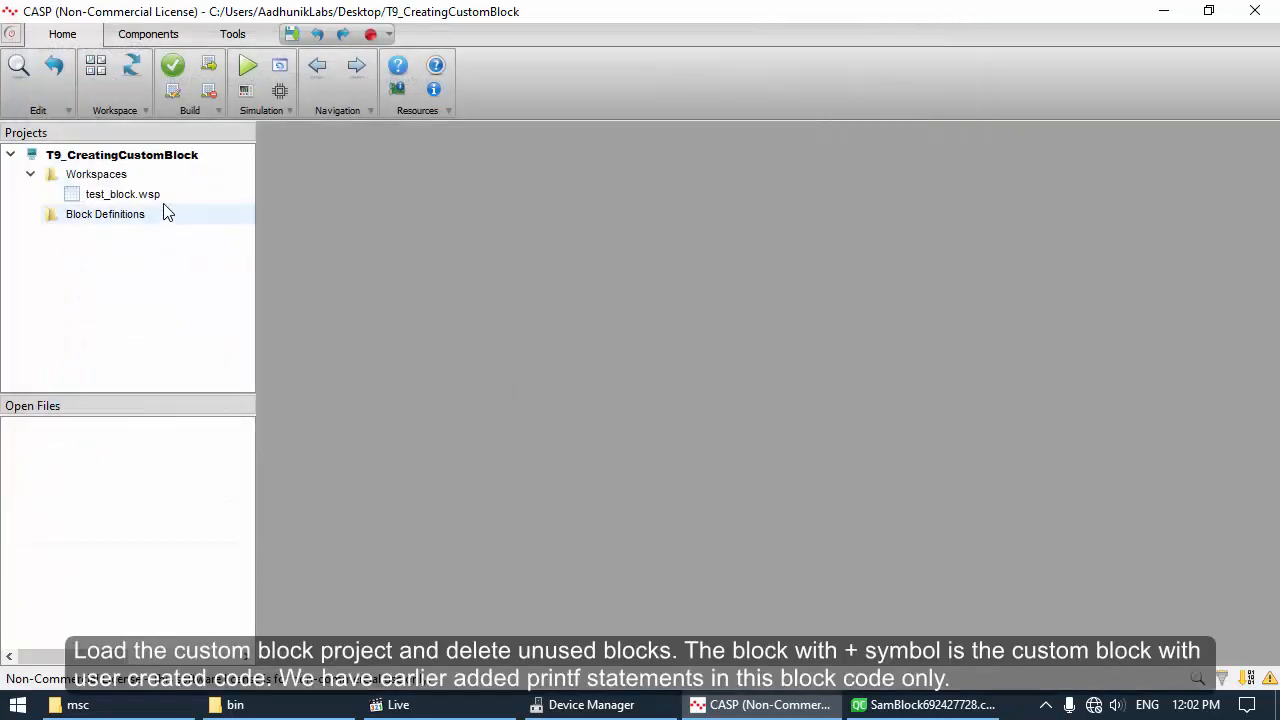
double_click(163, 197)
Delete the two Constant Array blocks and the disp0 display, keeping only the custom + block in the workspace
drag(389, 297, 358, 203)
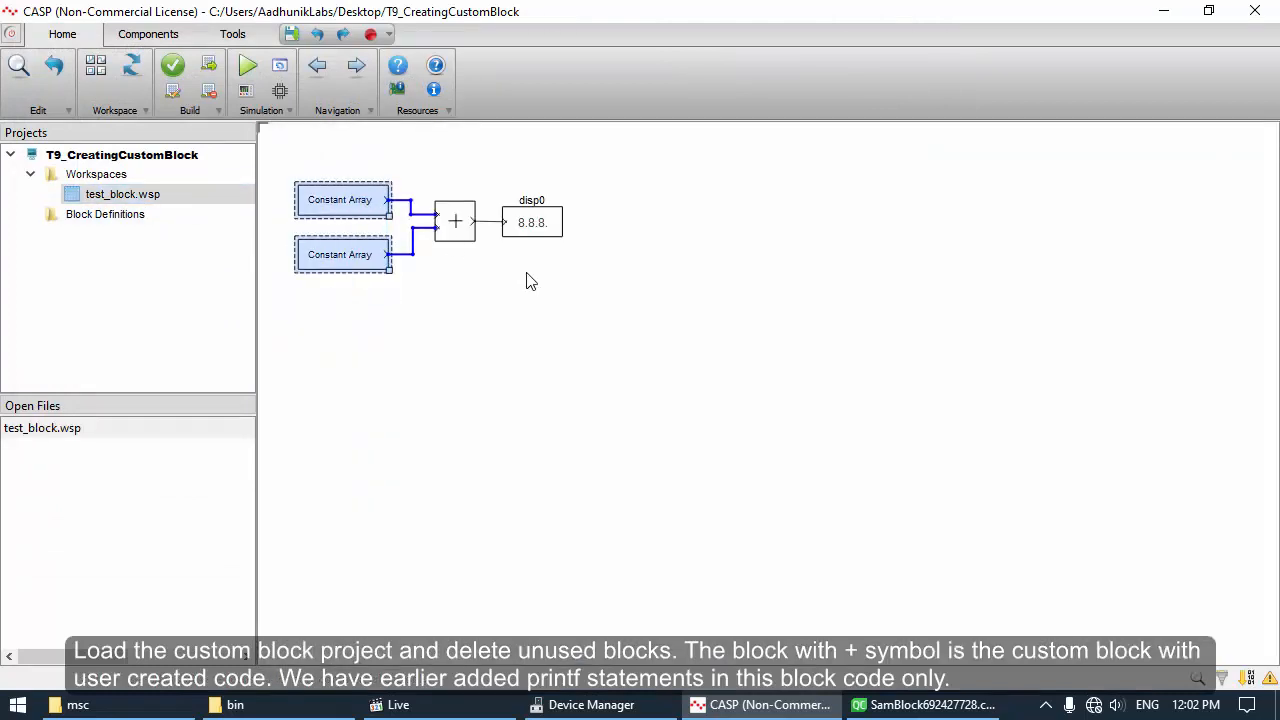
key(Delete)
mouse_move(541, 228)
mouse_down()
mouse_move(507, 207)
mouse_move(563, 204)
mouse_up()
drag(594, 289, 505, 184)
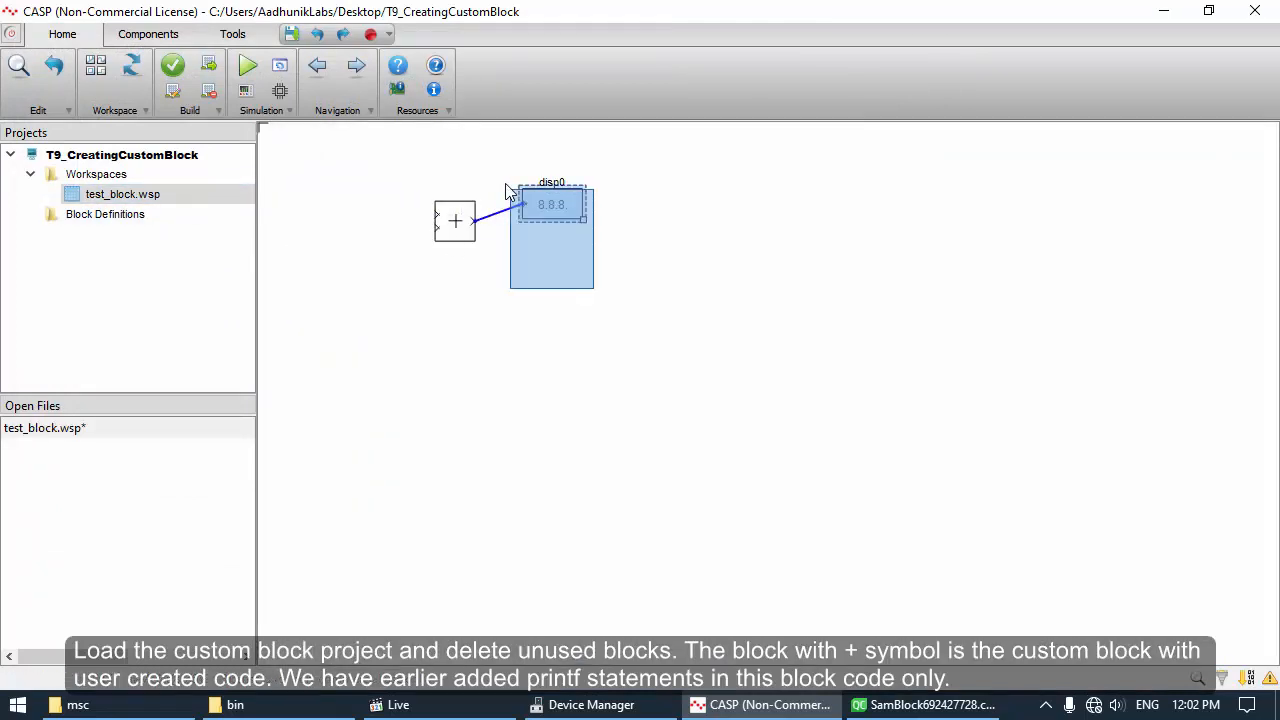
key(Delete)
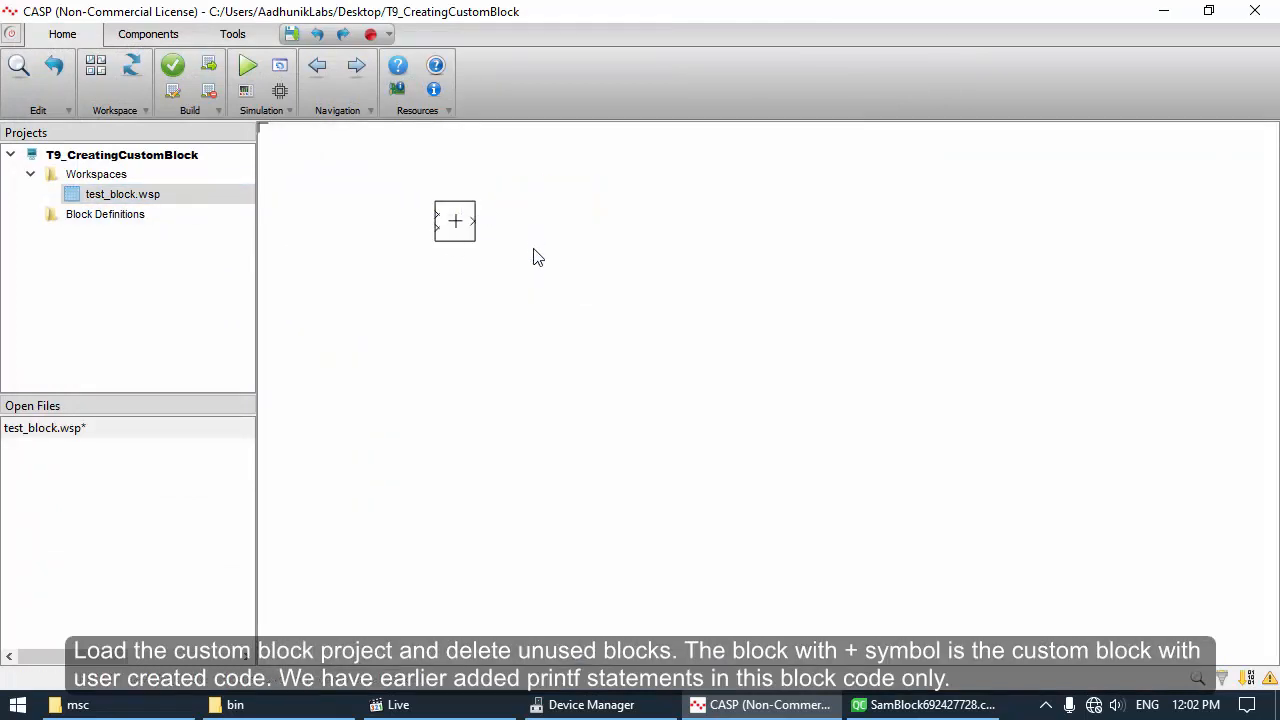
In the simulation parameters, set the target to 32bit/64bit uC (No FPU), Vega Thejas32 Arty35 hardware and Programmer1
click(244, 68)
click(680, 377)
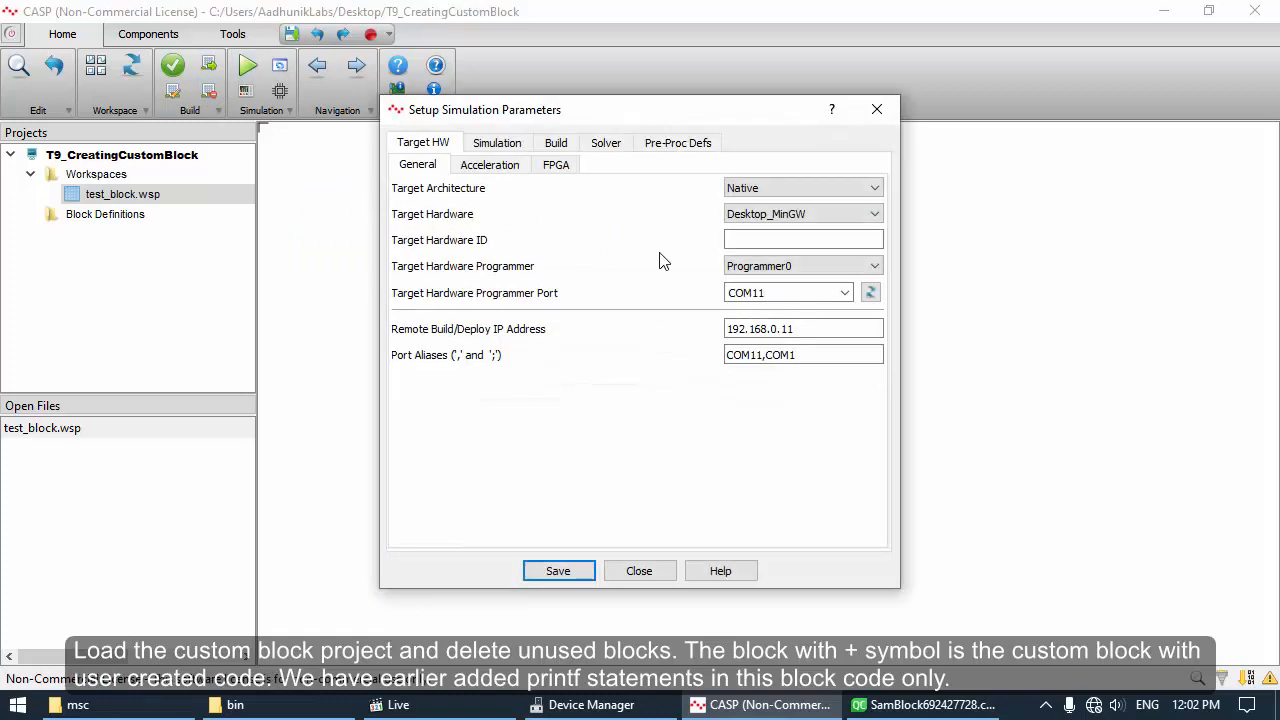
click(800, 188)
click(790, 211)
click(800, 214)
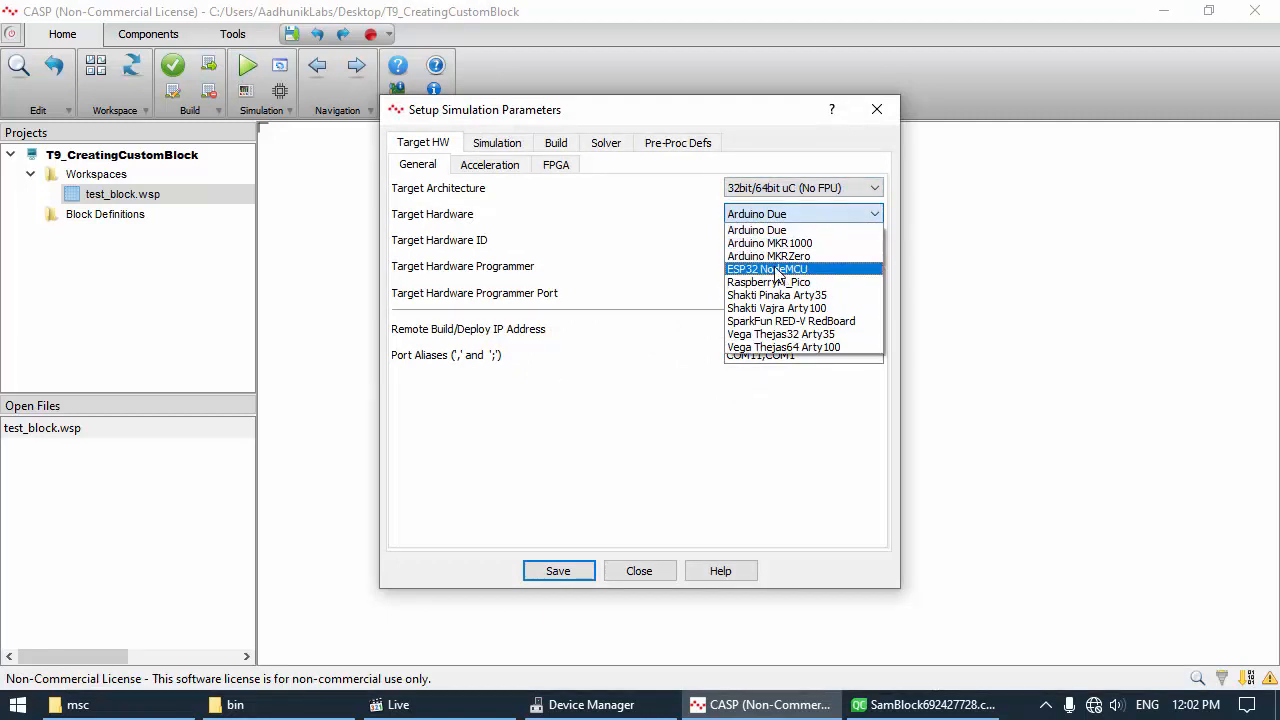
click(780, 334)
click(775, 266)
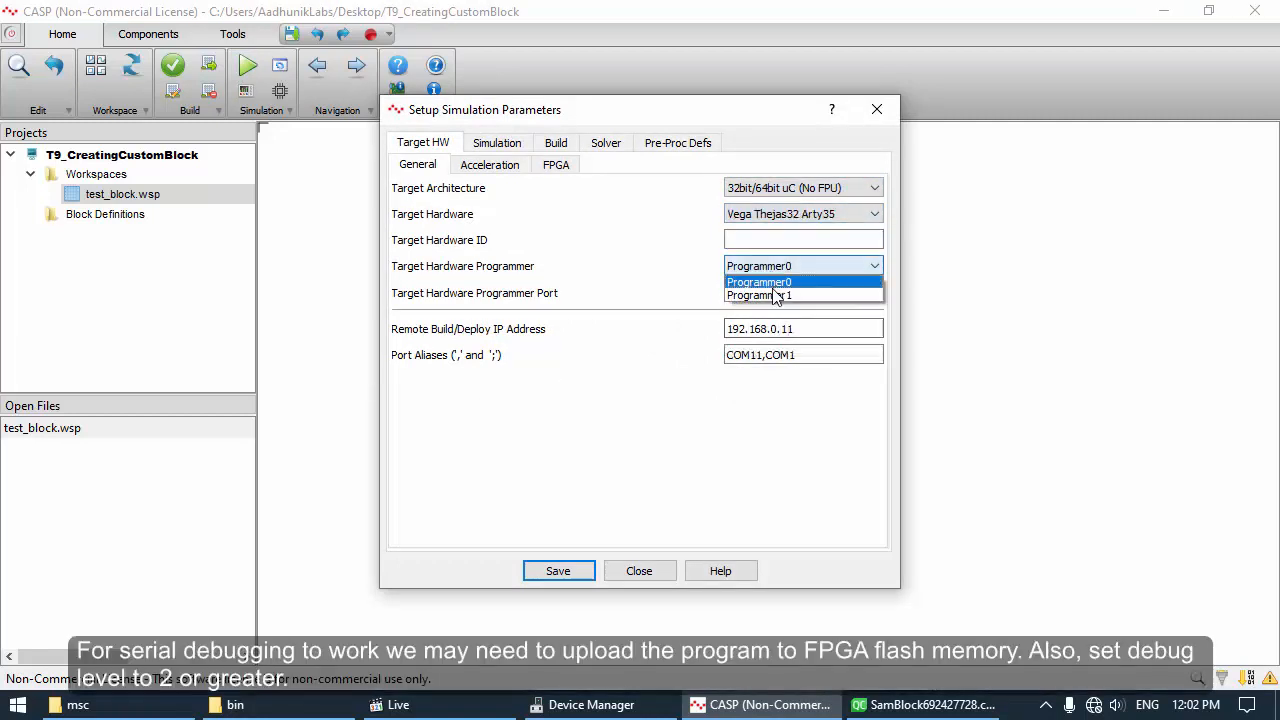
click(777, 295)
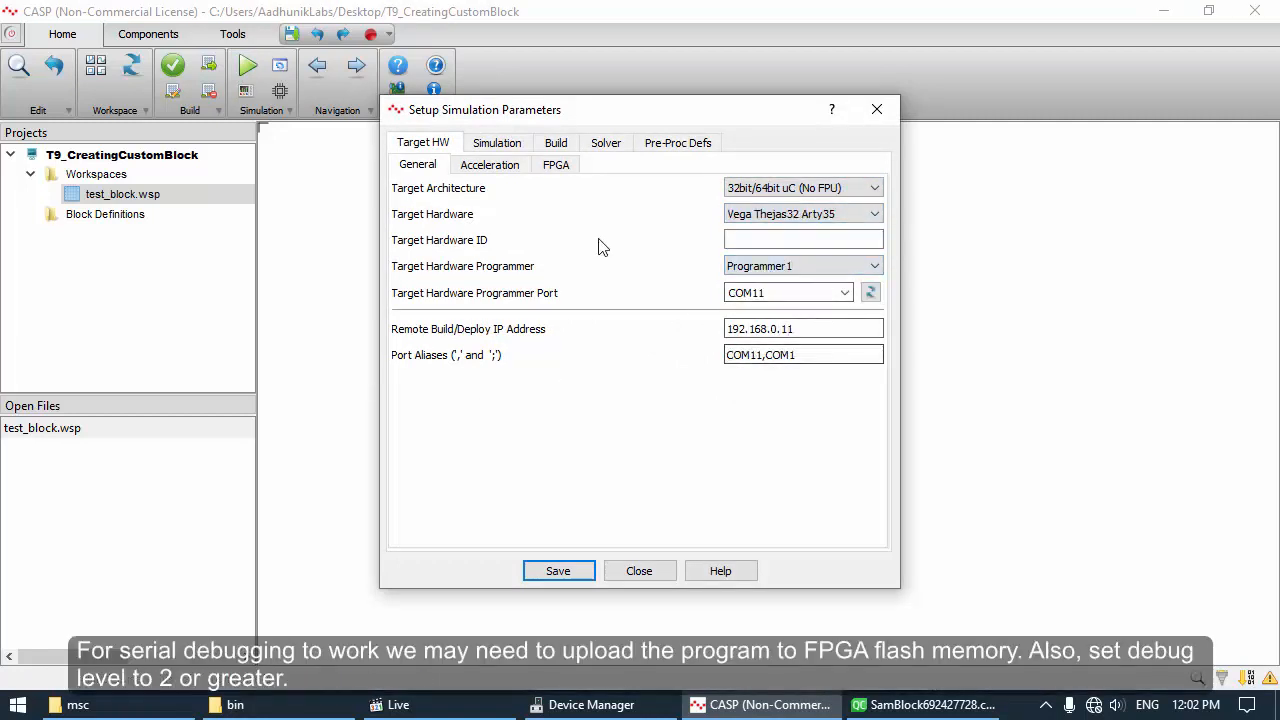
Set the code debug level to Level2, then save and close the simulation parameters
click(490, 148)
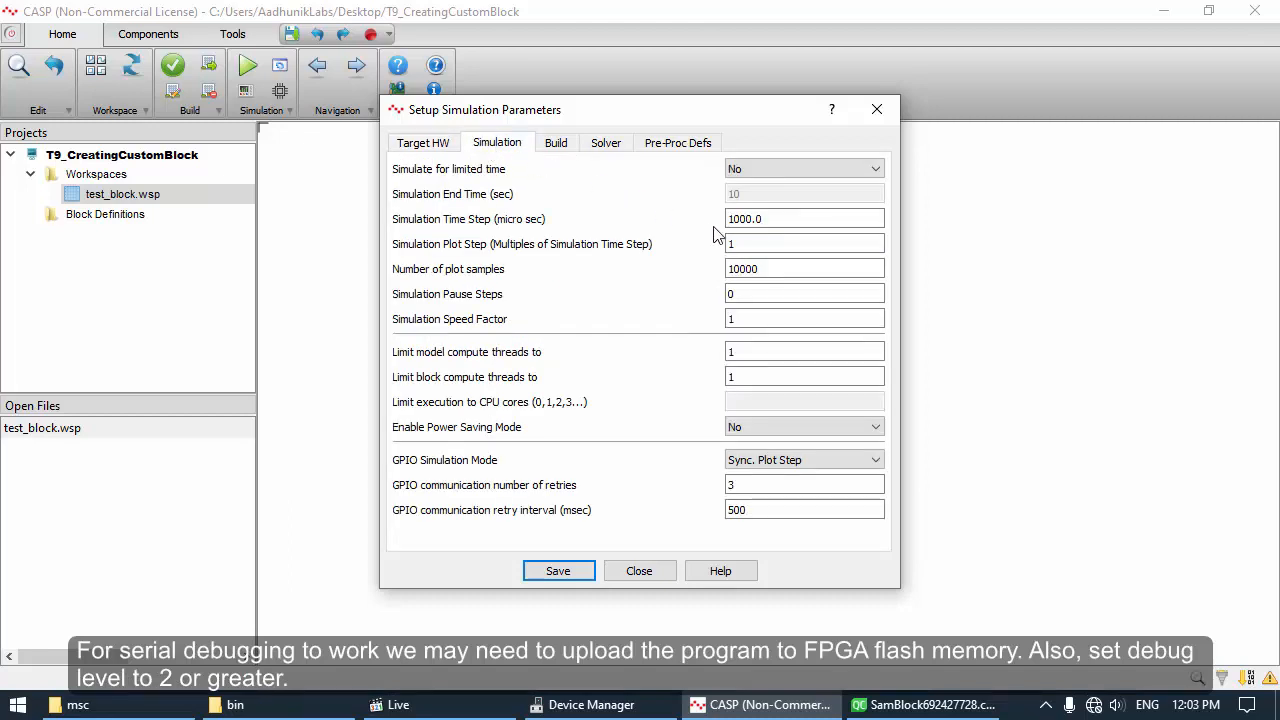
click(556, 143)
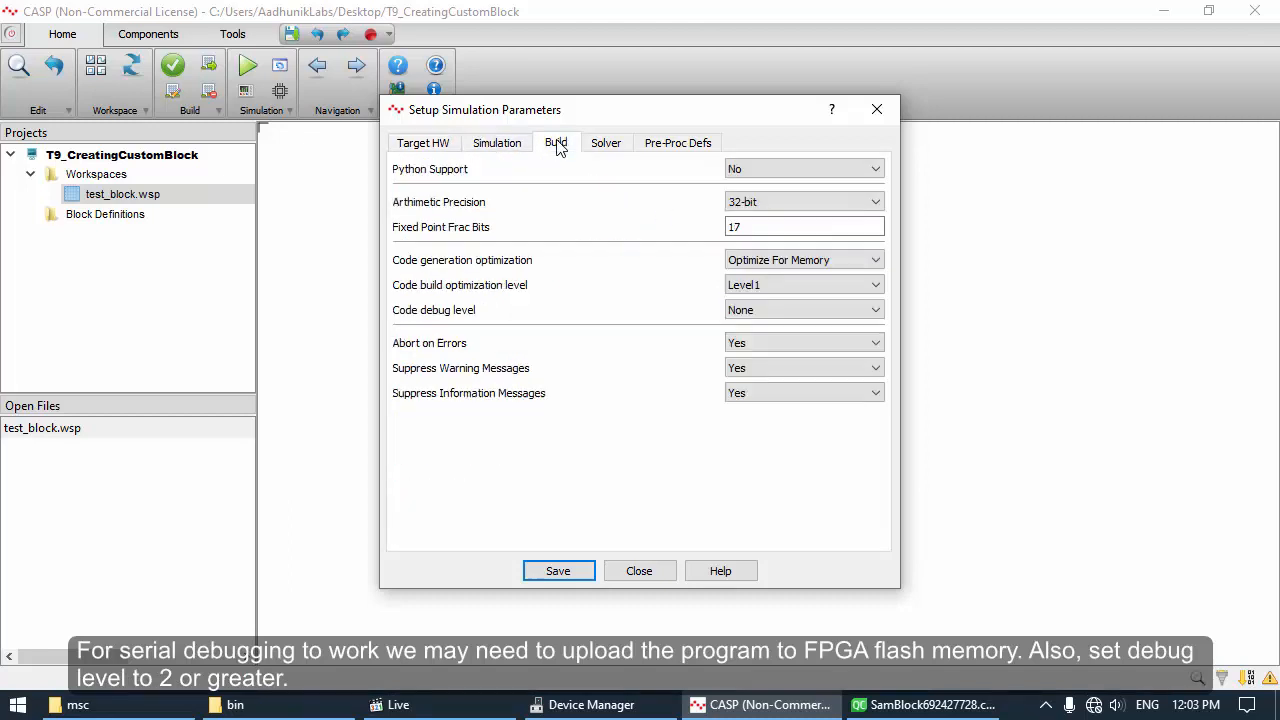
click(761, 310)
click(765, 350)
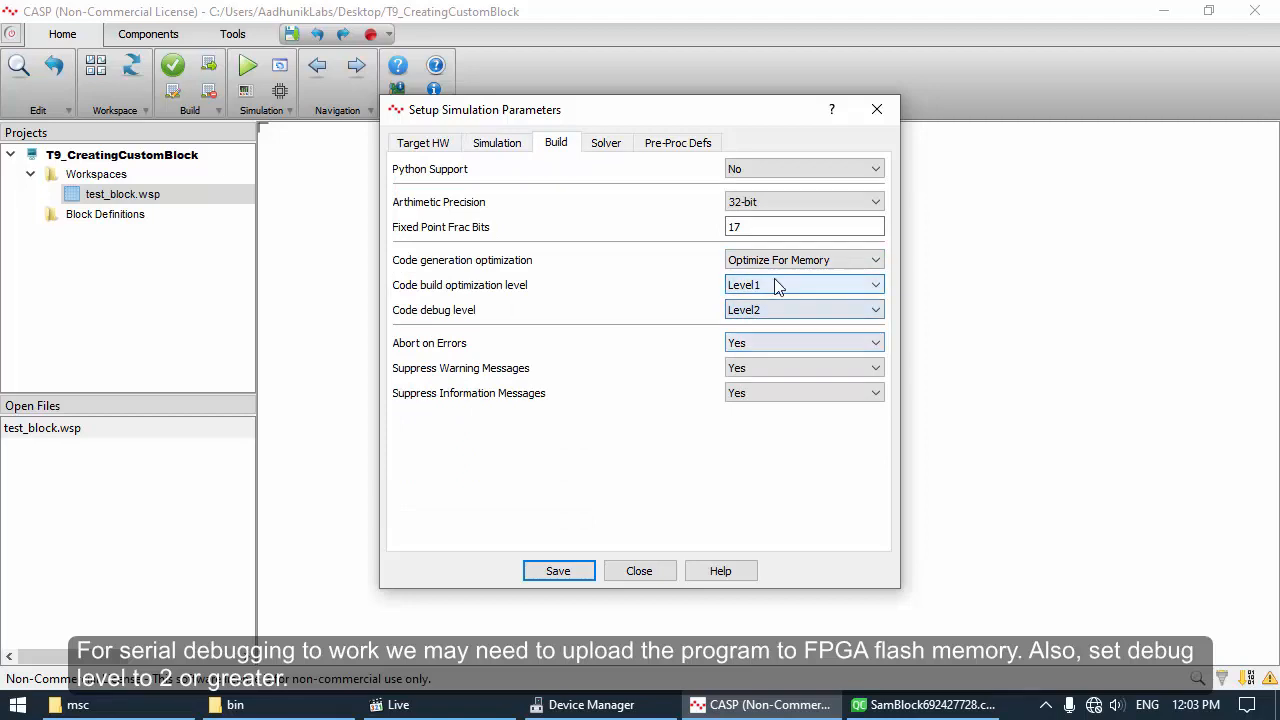
click(586, 571)
click(636, 573)
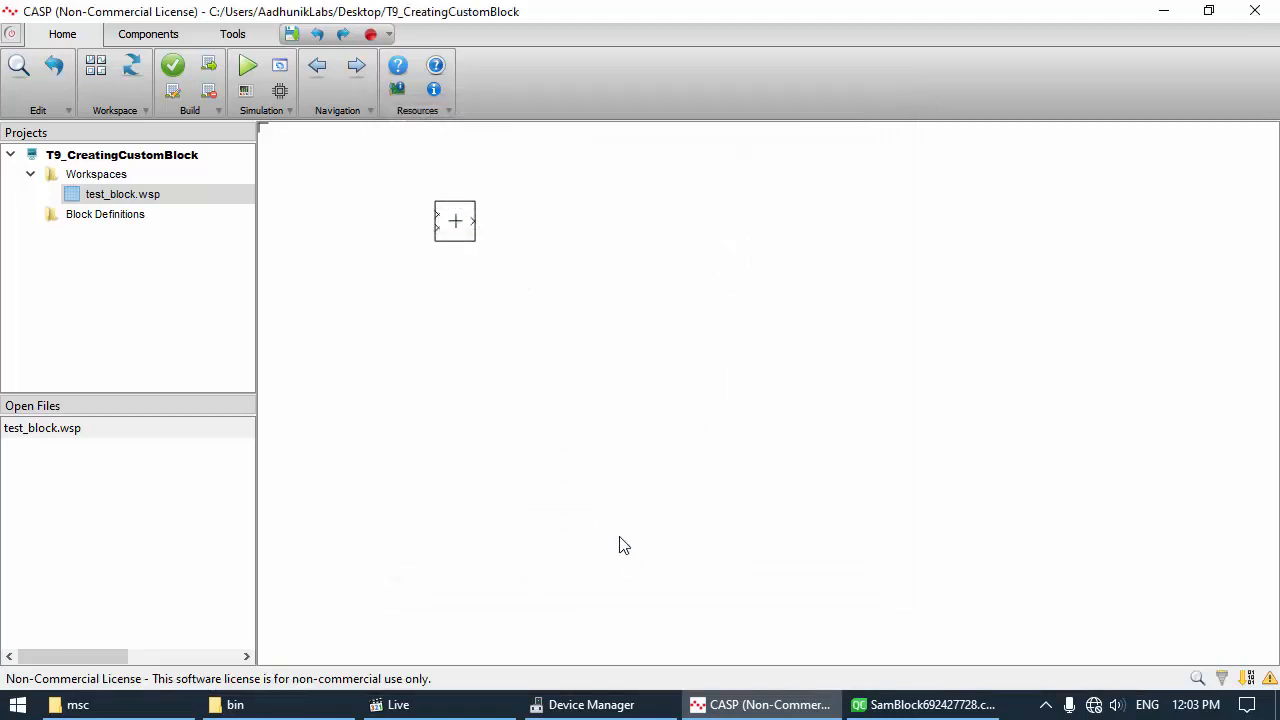
Show the output log, clear the project's build data, and build and run the project on the board
click(1247, 680)
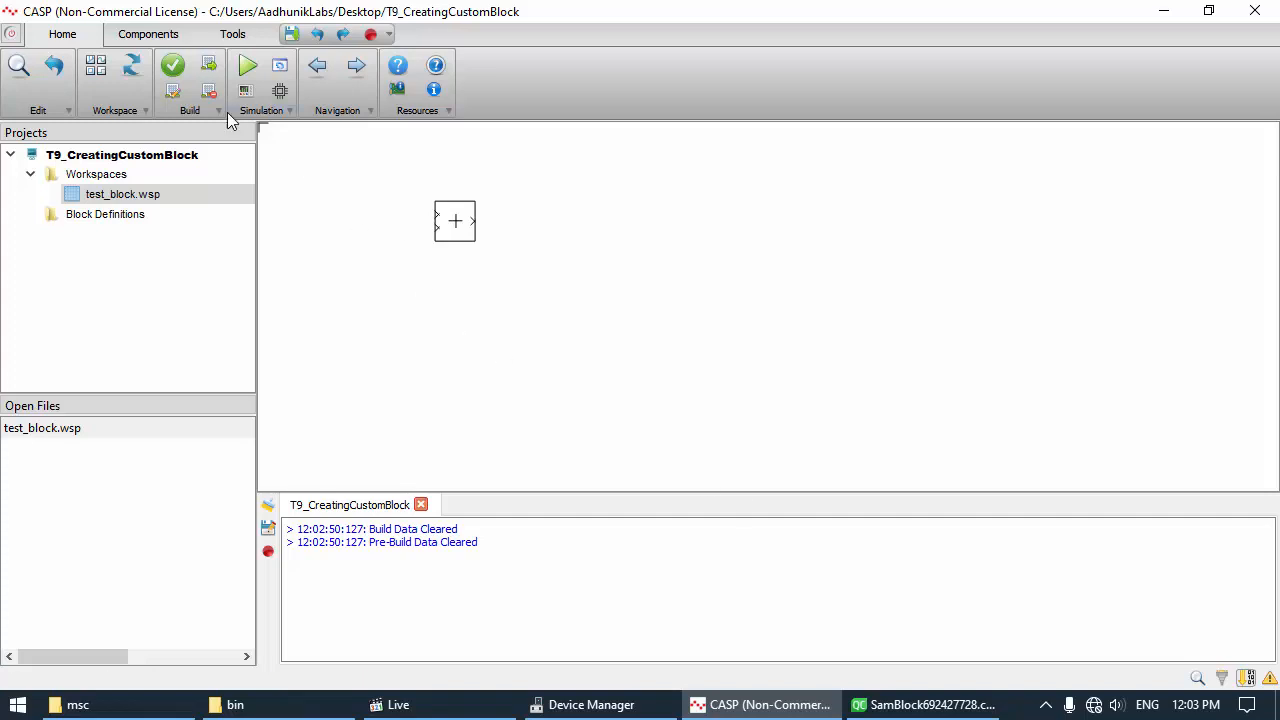
click(209, 91)
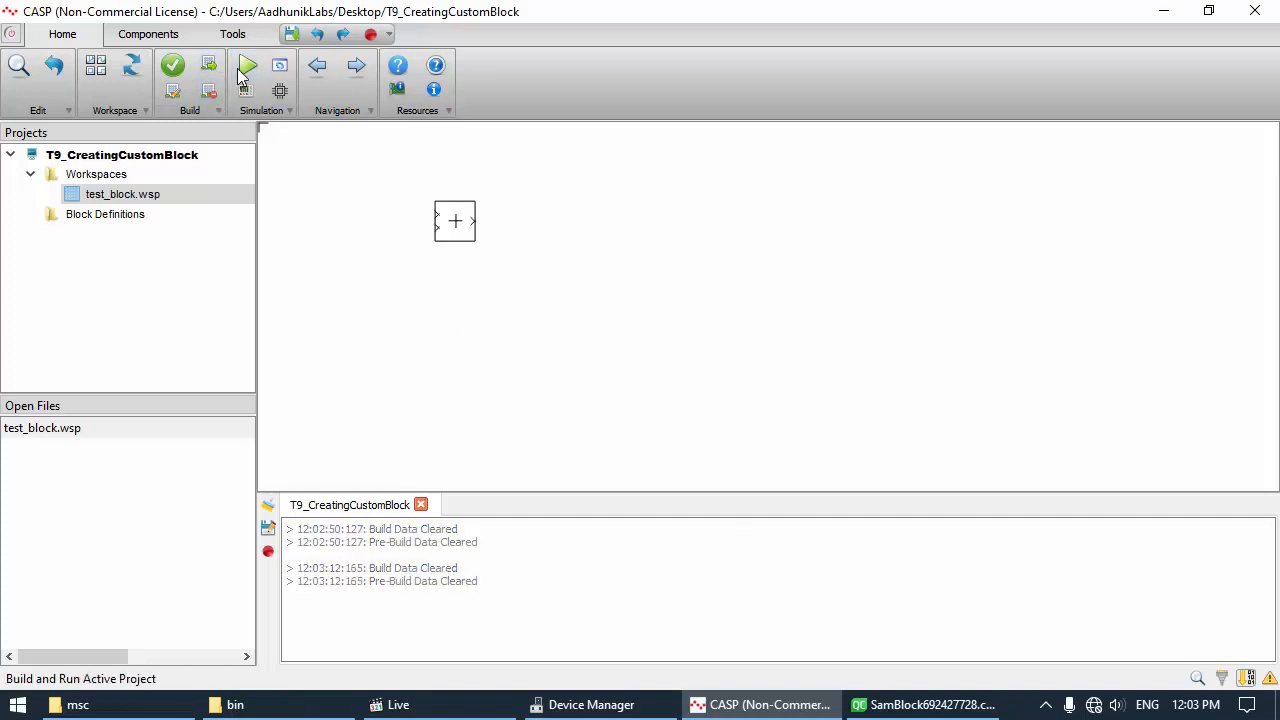
click(209, 65)
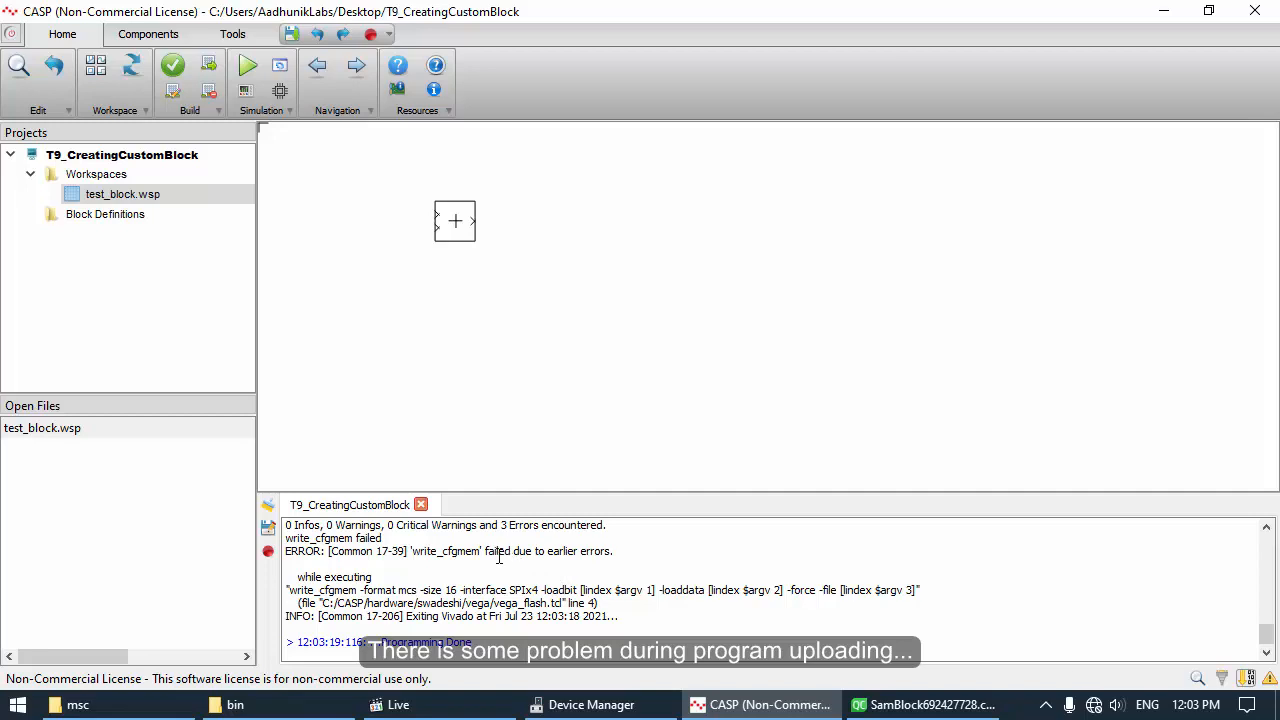
Enlarge the output log and examine the programming errors concerning the bitstream file path
drag(560, 488, 562, 352)
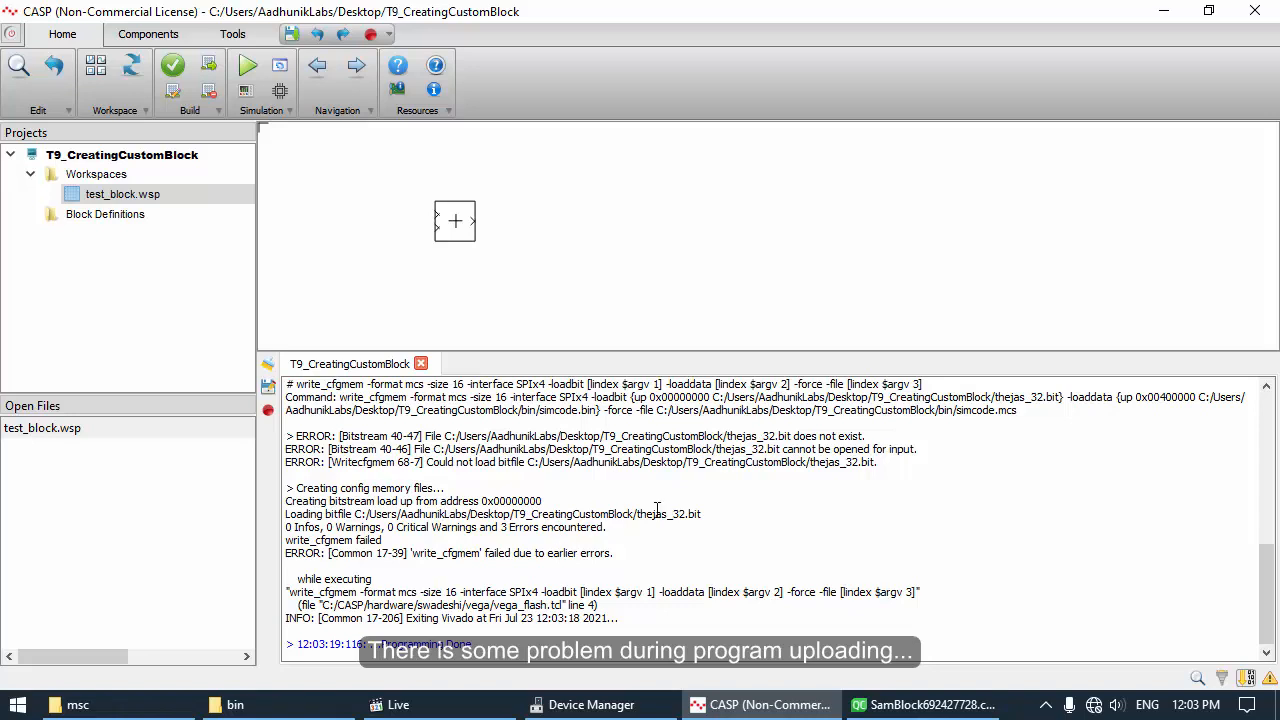
drag(878, 462, 426, 464)
click(450, 476)
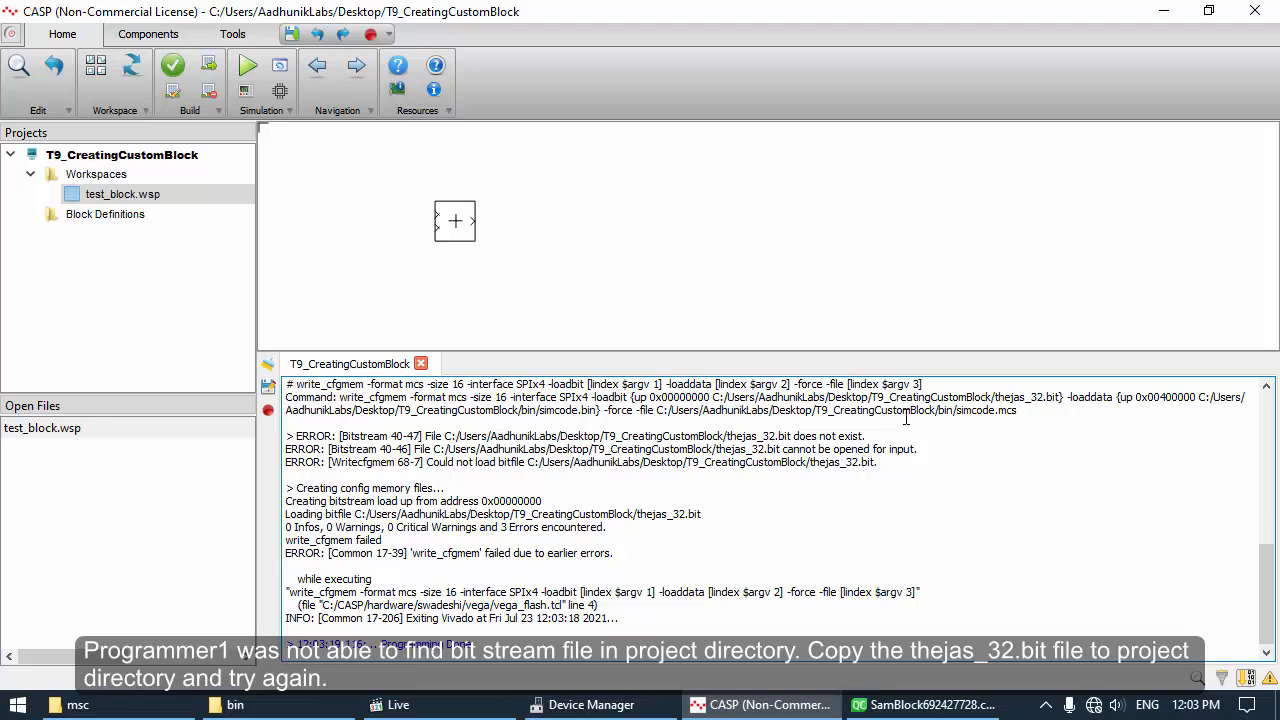
Minimize CASP, copy thejas_32.bit from the msc folder on the desktop, and close that folder
click(1163, 11)
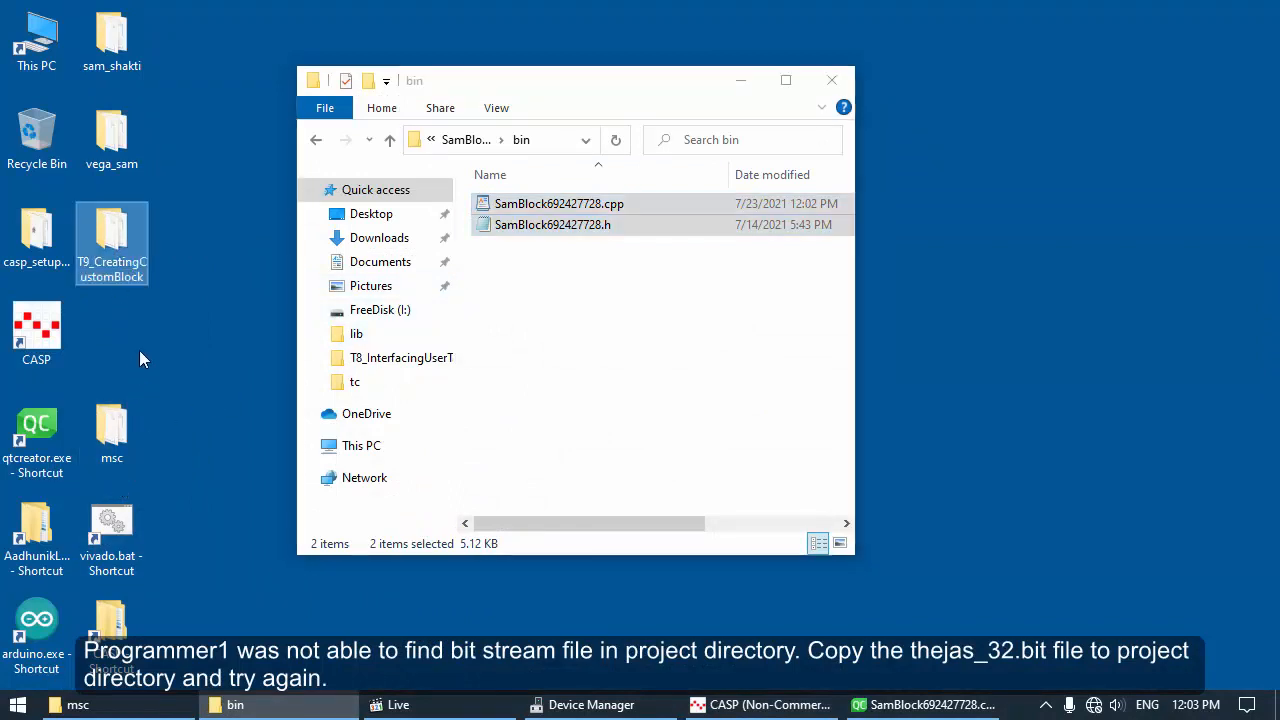
double_click(111, 430)
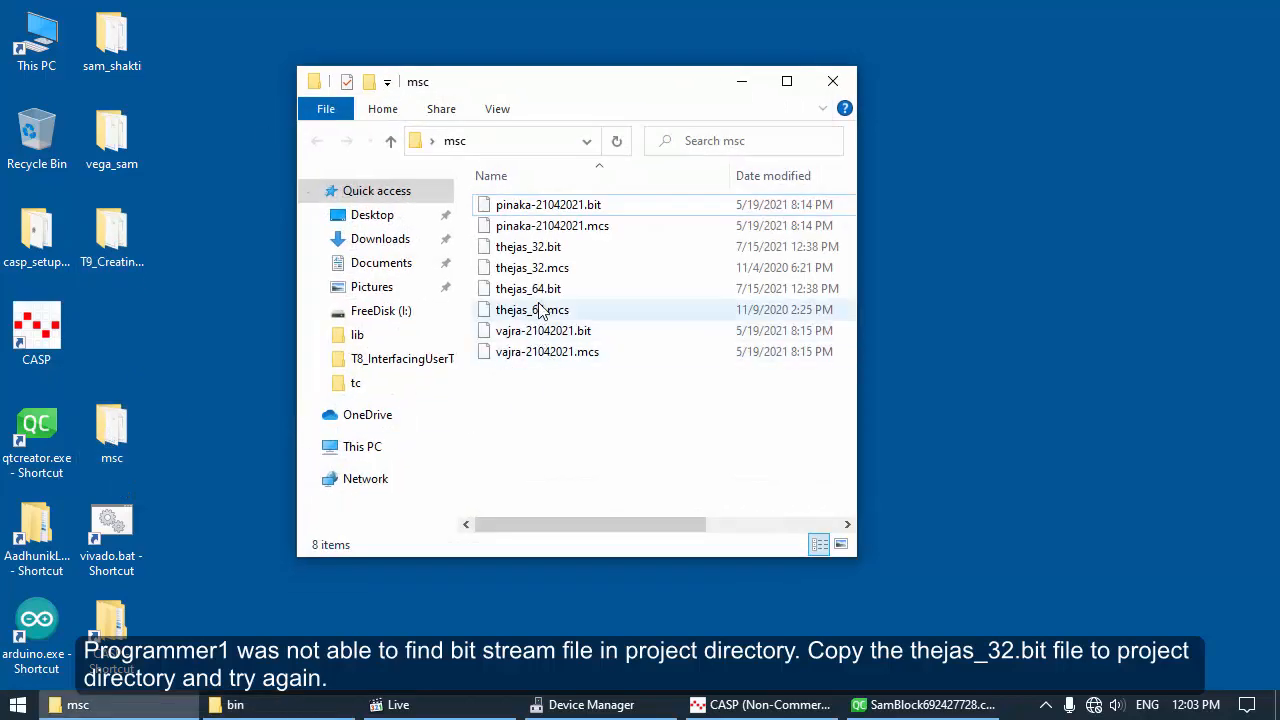
click(543, 248)
right_click(543, 248)
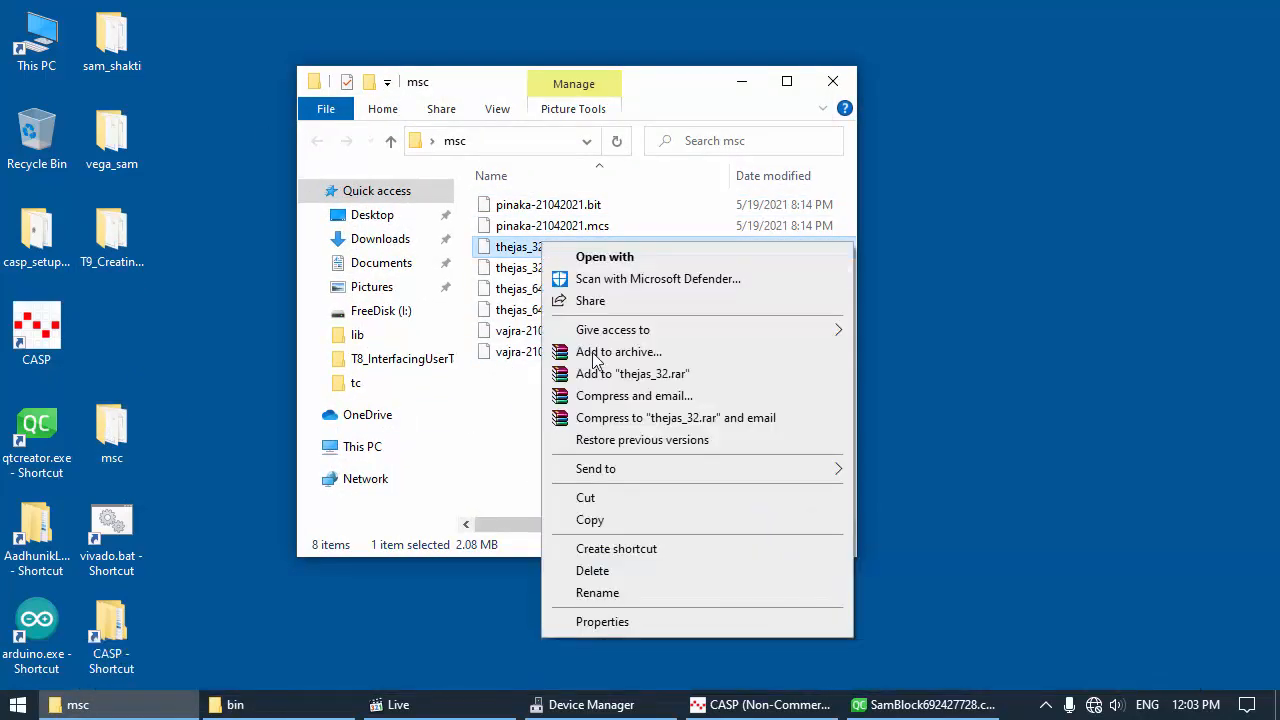
click(589, 521)
click(832, 81)
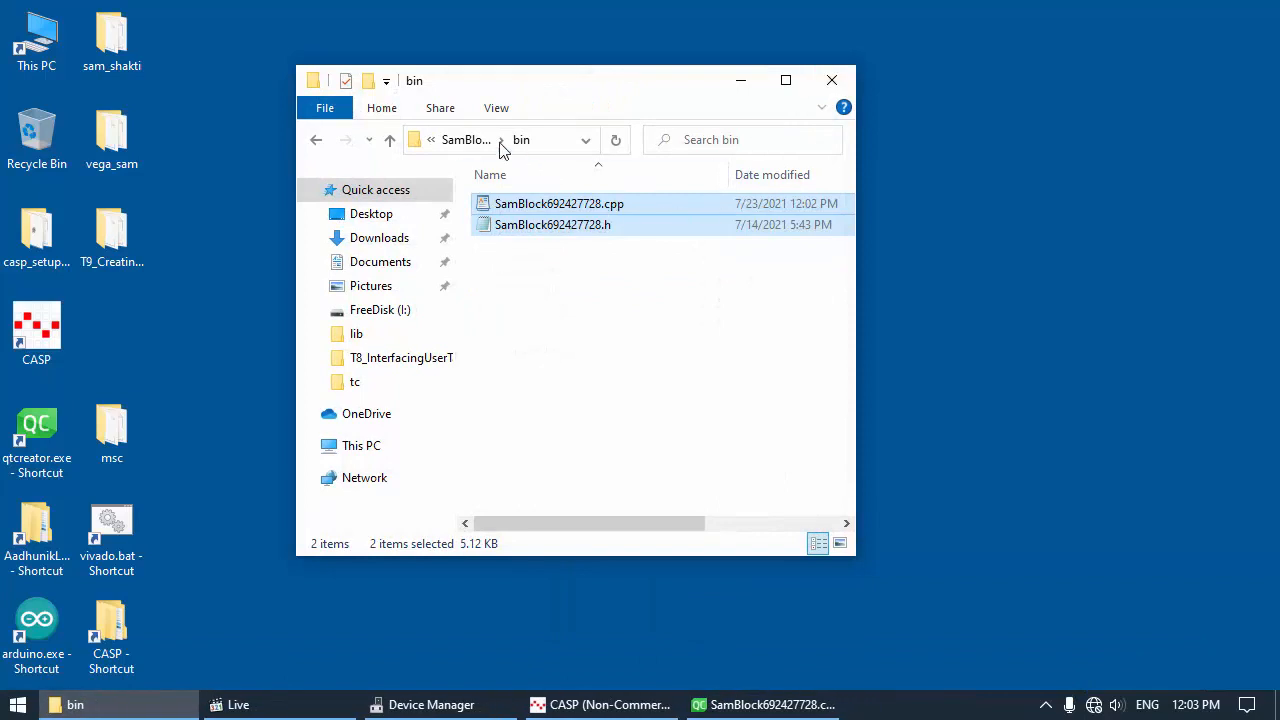
Go up from the bin folder to the T9_CreatingCustomBlock project folder and paste thejas_32.bit there
click(466, 140)
click(463, 140)
click(466, 142)
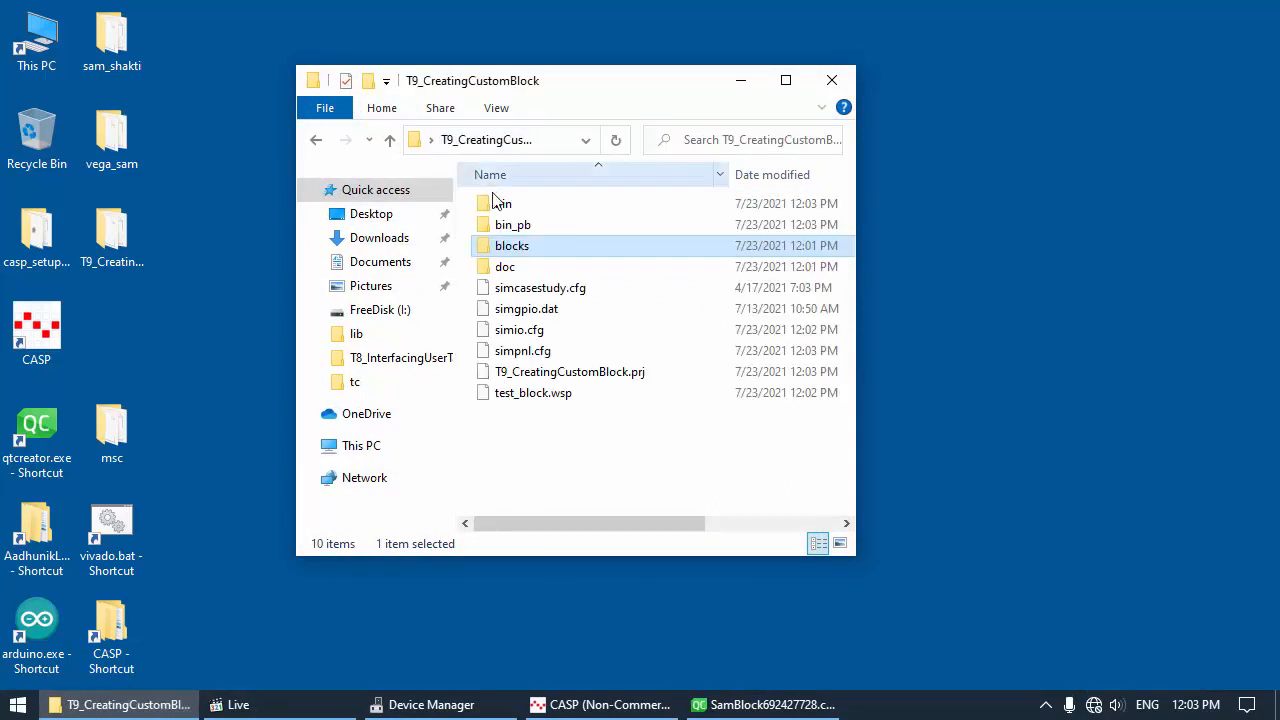
click(545, 441)
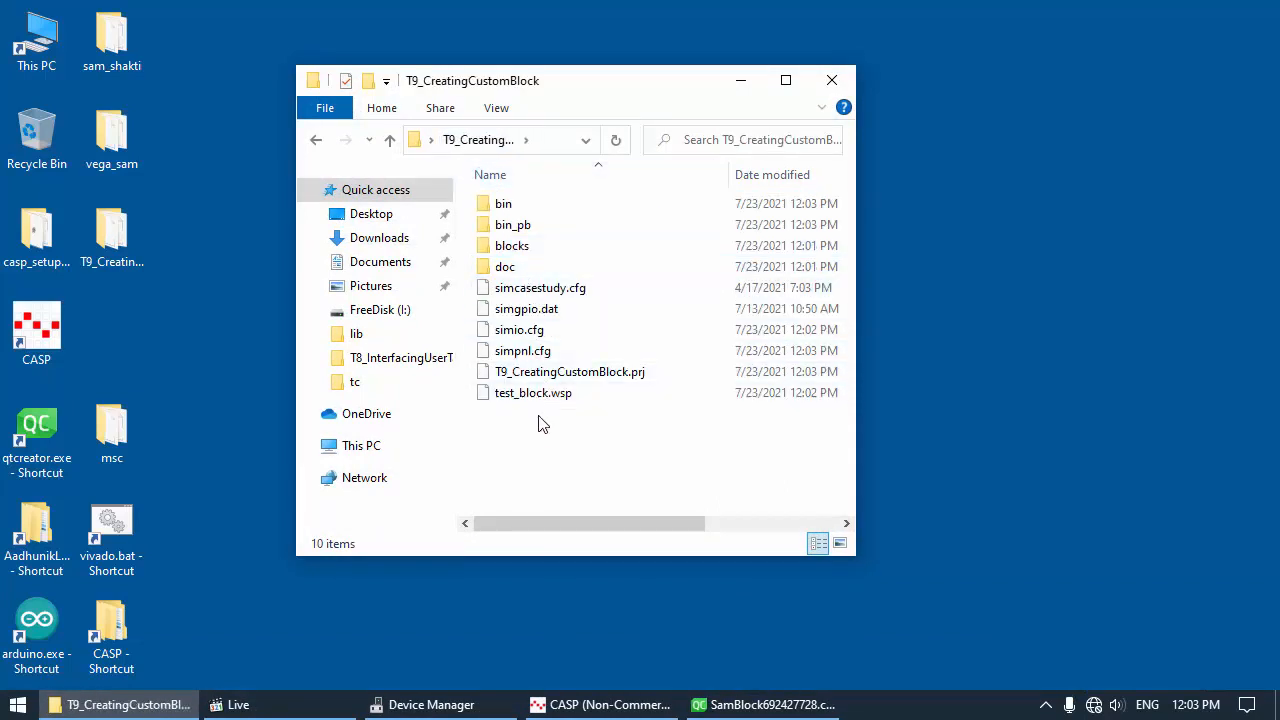
right_click(545, 440)
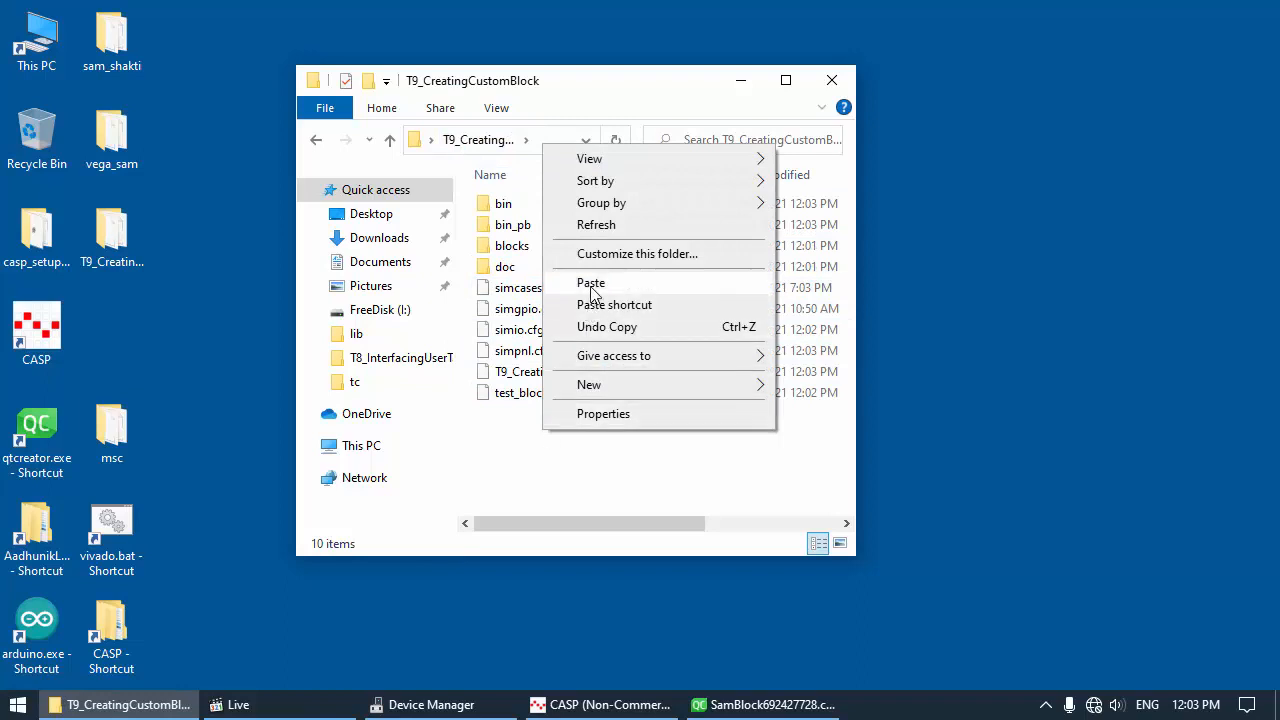
click(591, 285)
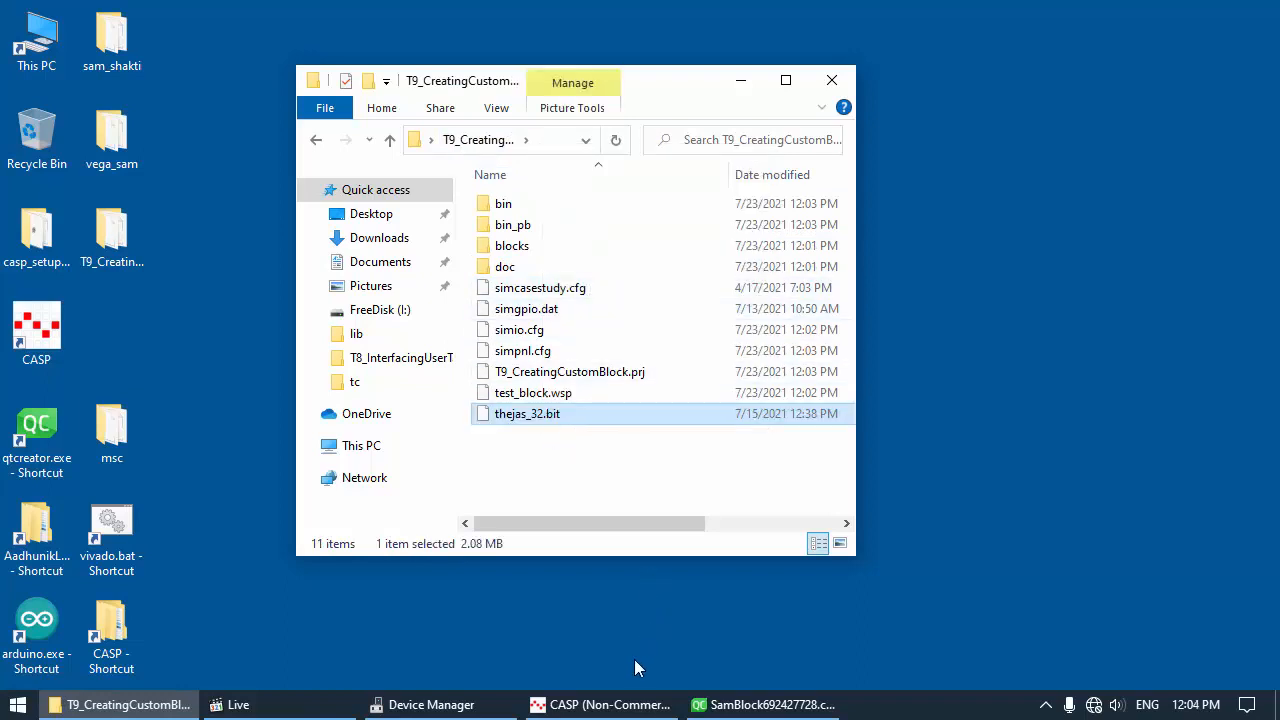
Switch back to CASP, clear the output log, and build and run the project again
click(600, 704)
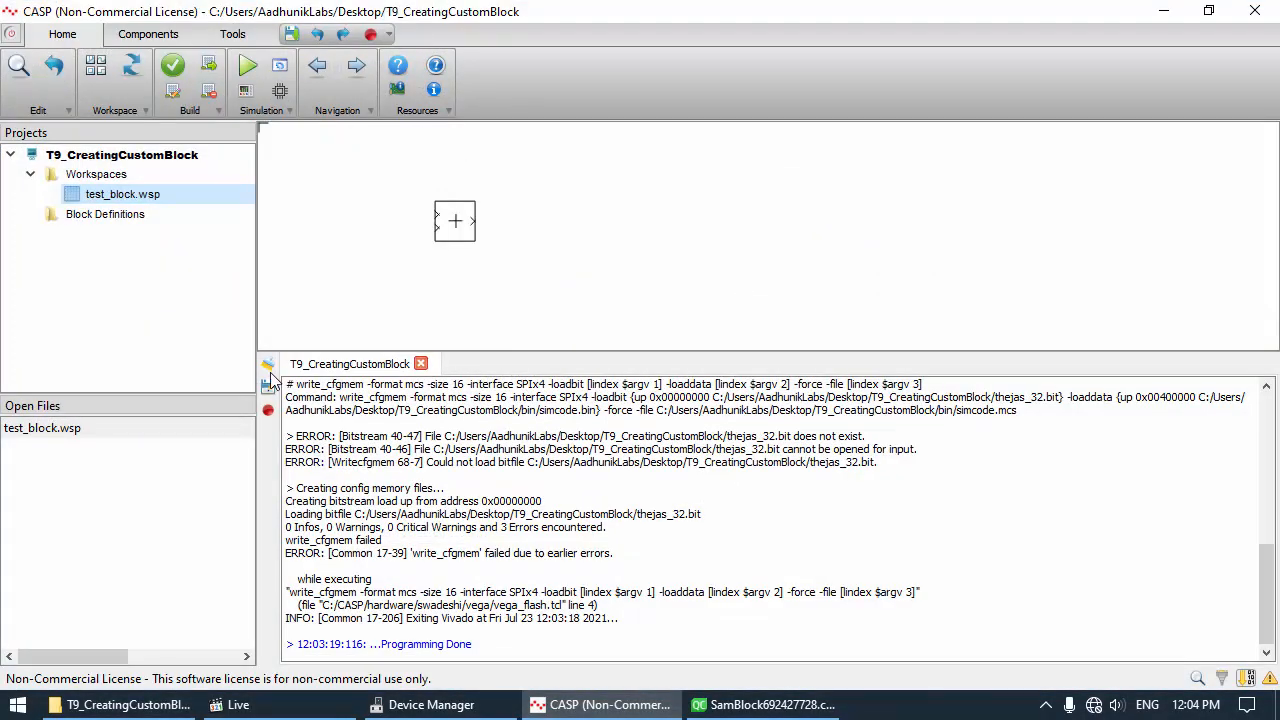
click(268, 366)
click(247, 68)
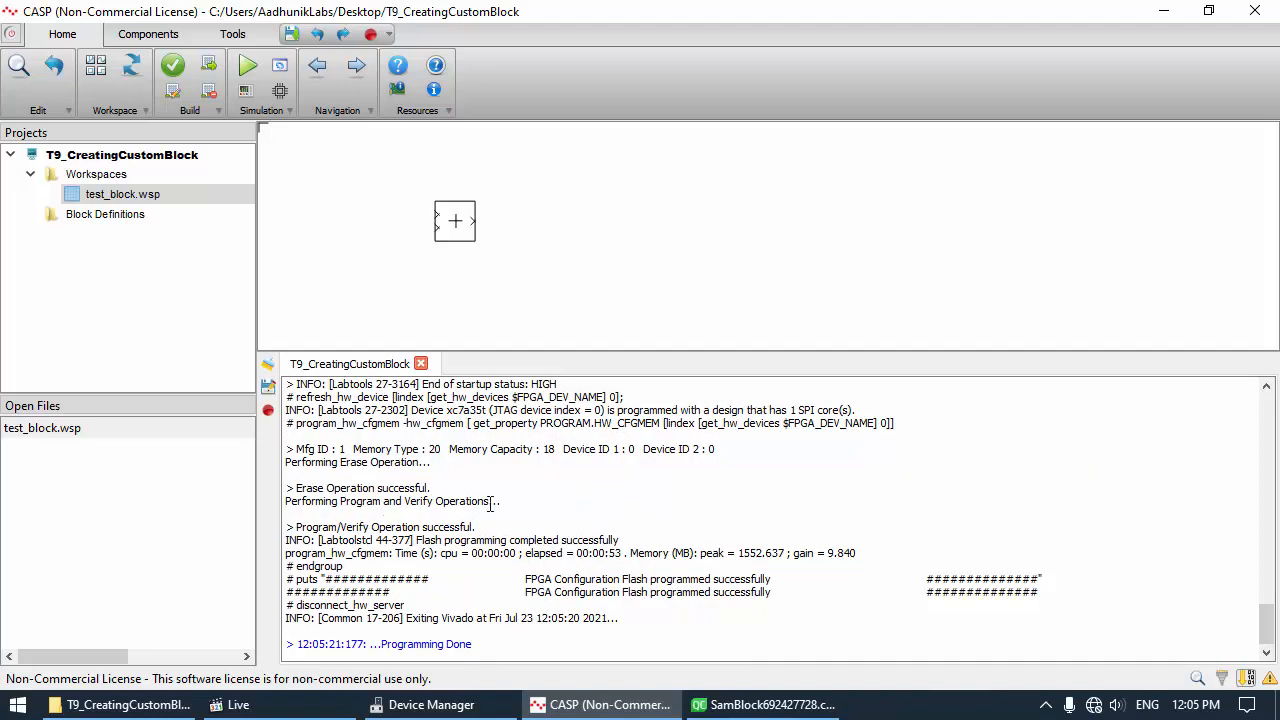
Check the erase and program/verify messages in the output log
drag(522, 501, 256, 488)
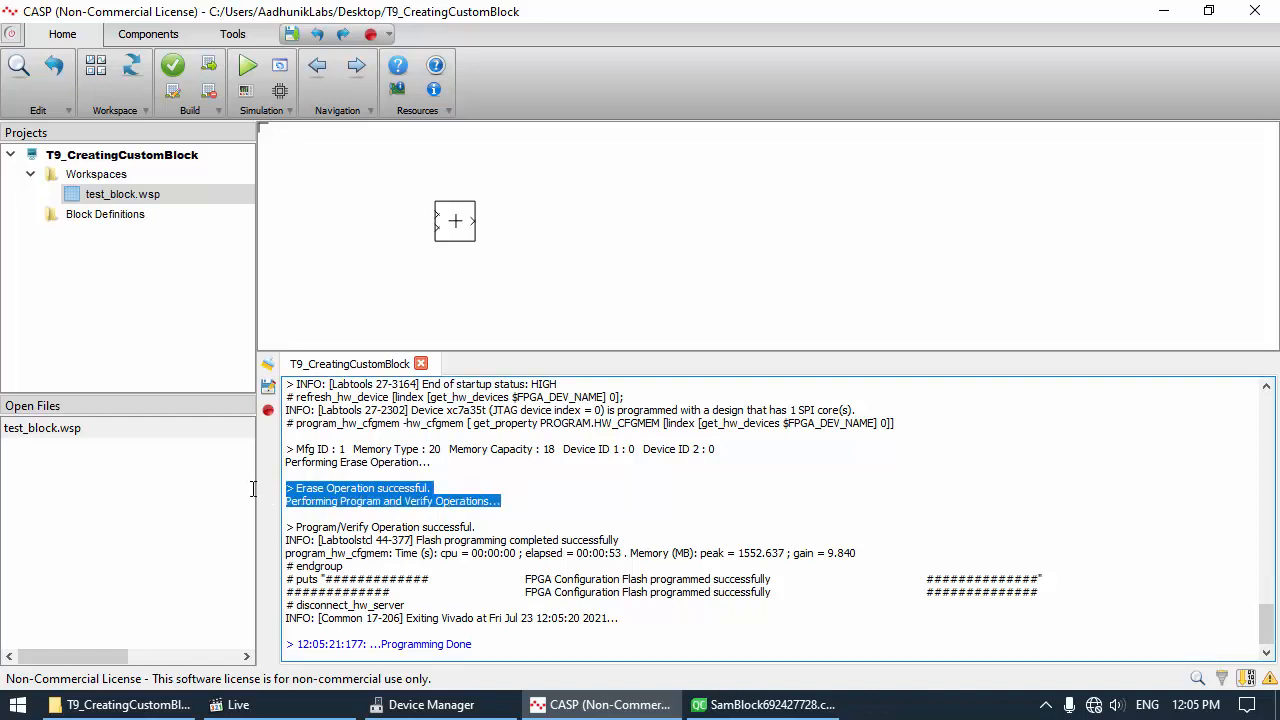
click(399, 509)
drag(484, 525, 278, 527)
click(443, 548)
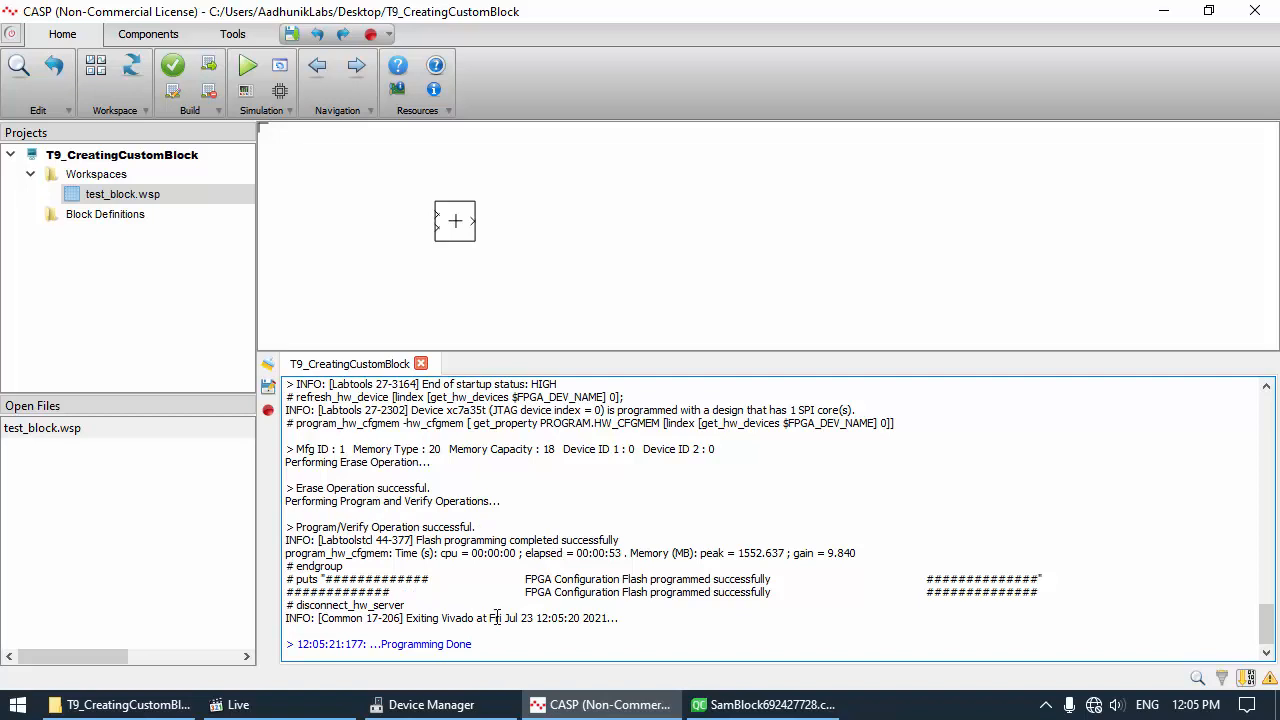
Open the BSP documentation page for Vega Thejas32 Arty35 and enlarge the help pane
mouse_move(605, 708)
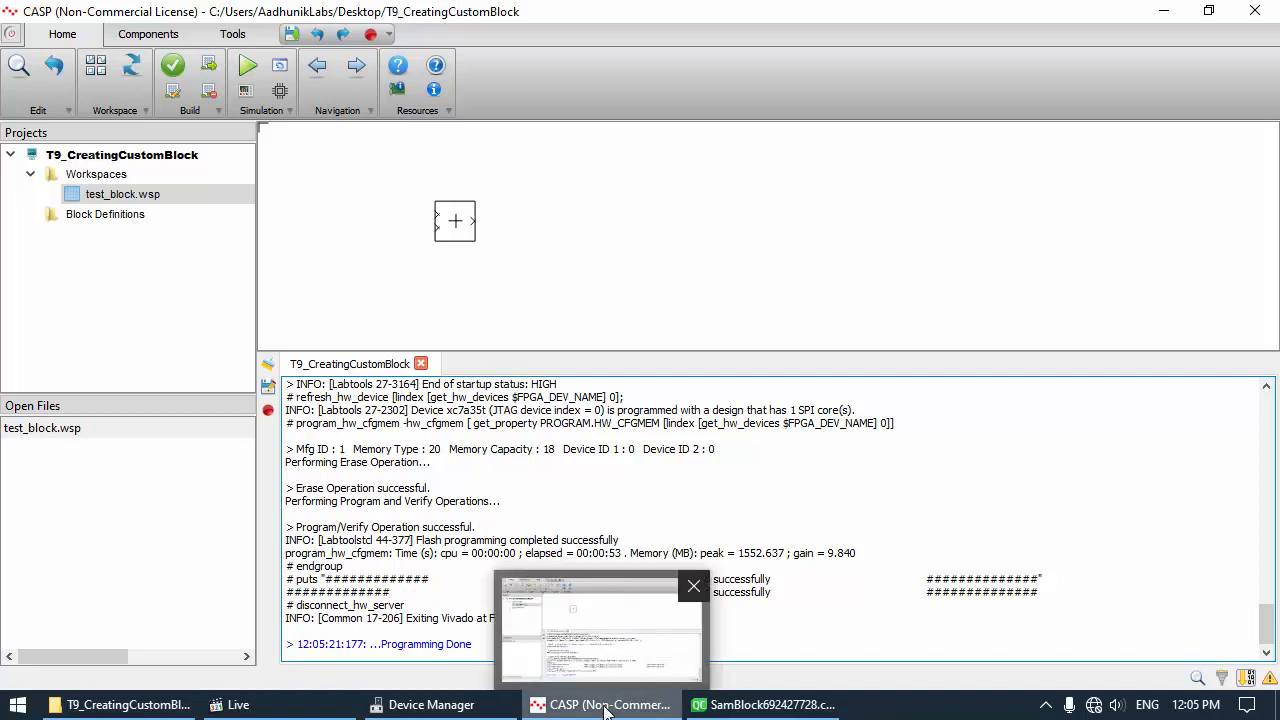
click(401, 96)
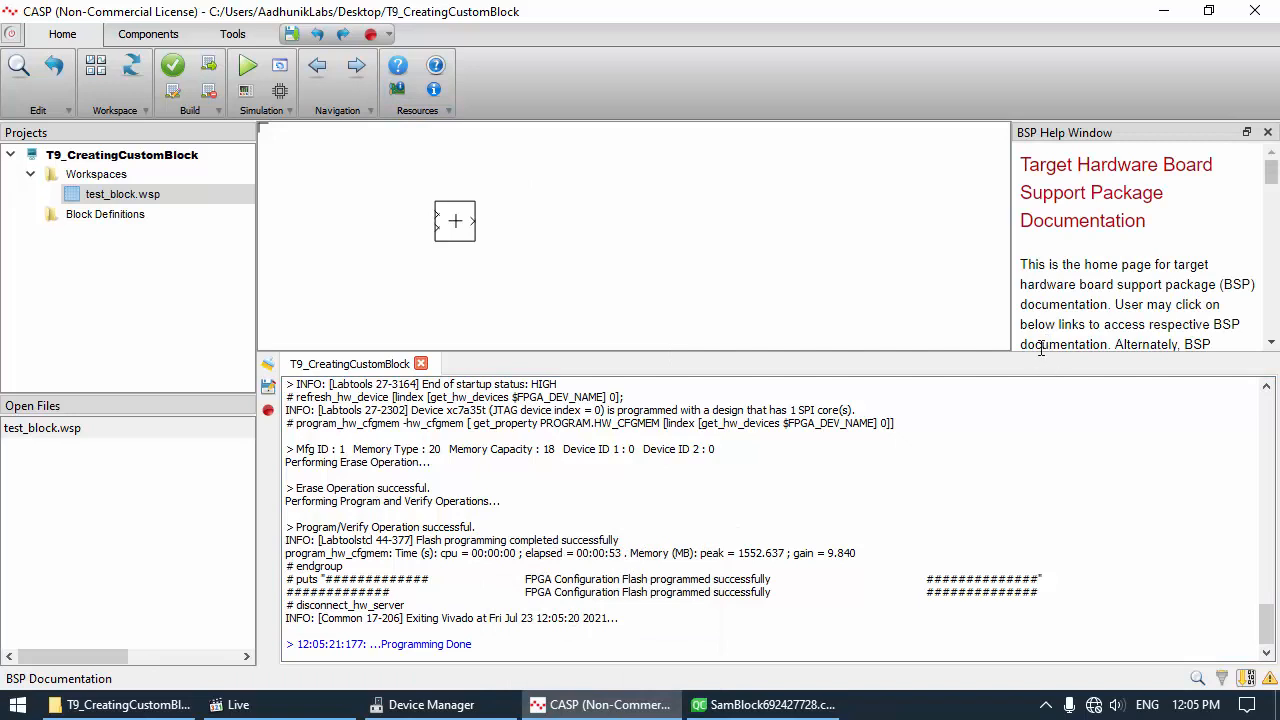
drag(1040, 350, 1085, 642)
click(997, 331)
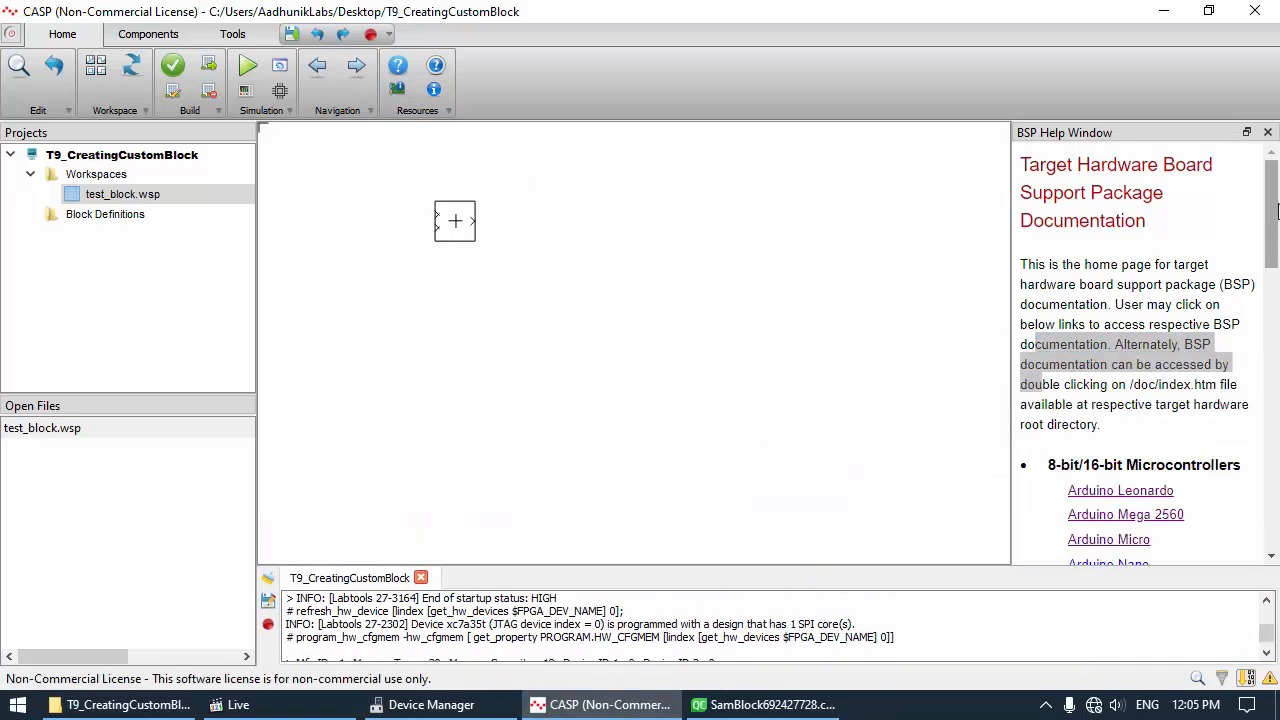
drag(1272, 222, 1277, 330)
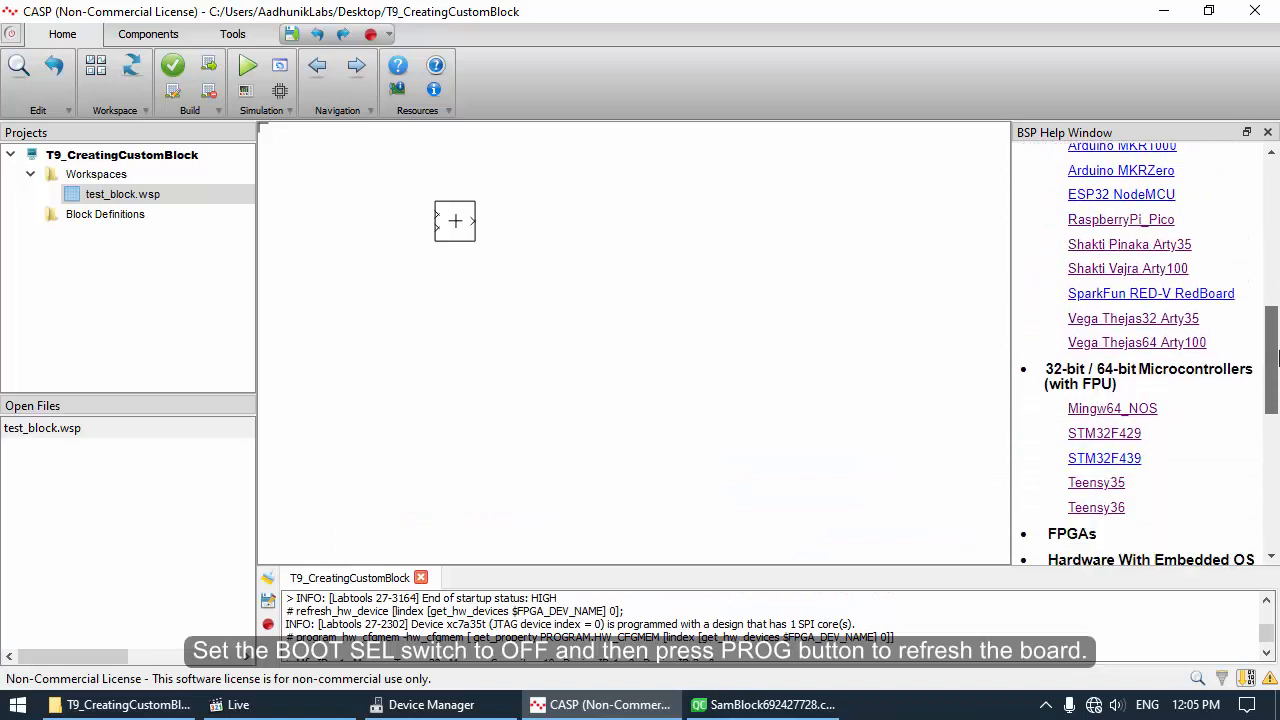
click(1185, 320)
drag(1011, 309, 672, 294)
right_click(826, 208)
click(875, 310)
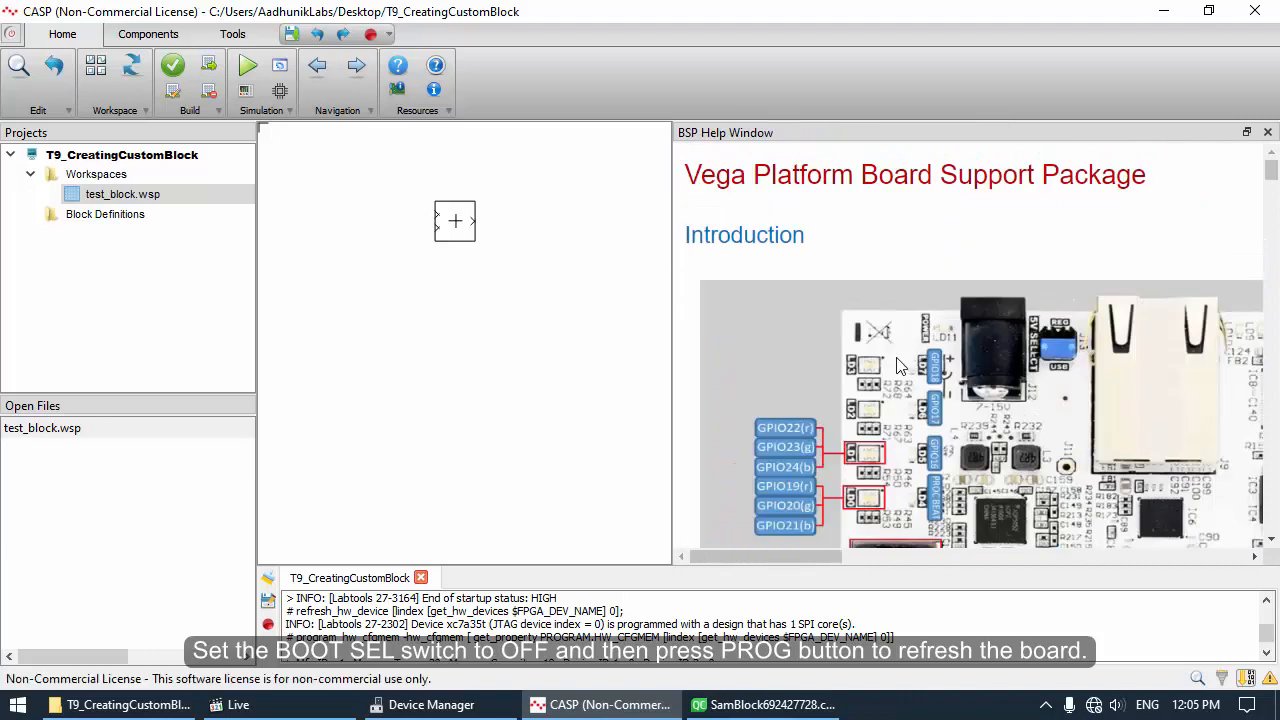
Locate the BOOT SEL switch and the PROG button in the board picture of the Vega documentation
scroll(870, 390, down, 1)
scroll(868, 390, down, 1)
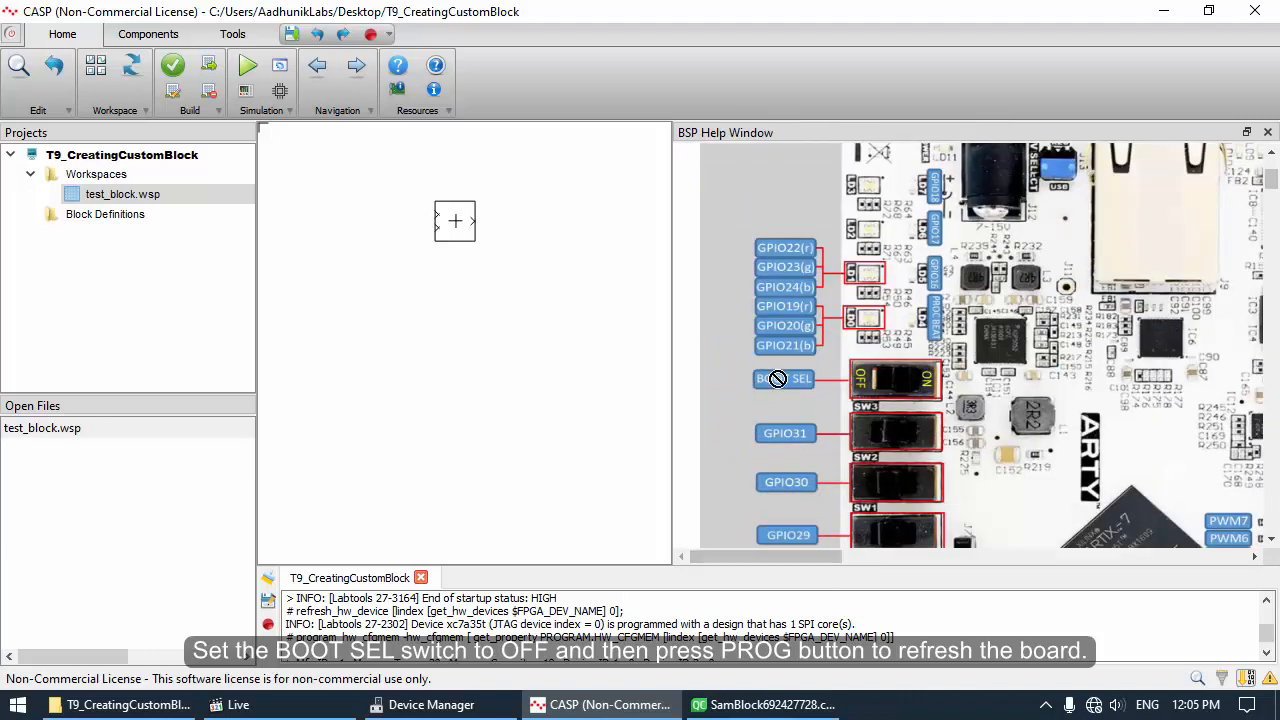
drag(803, 558, 941, 557)
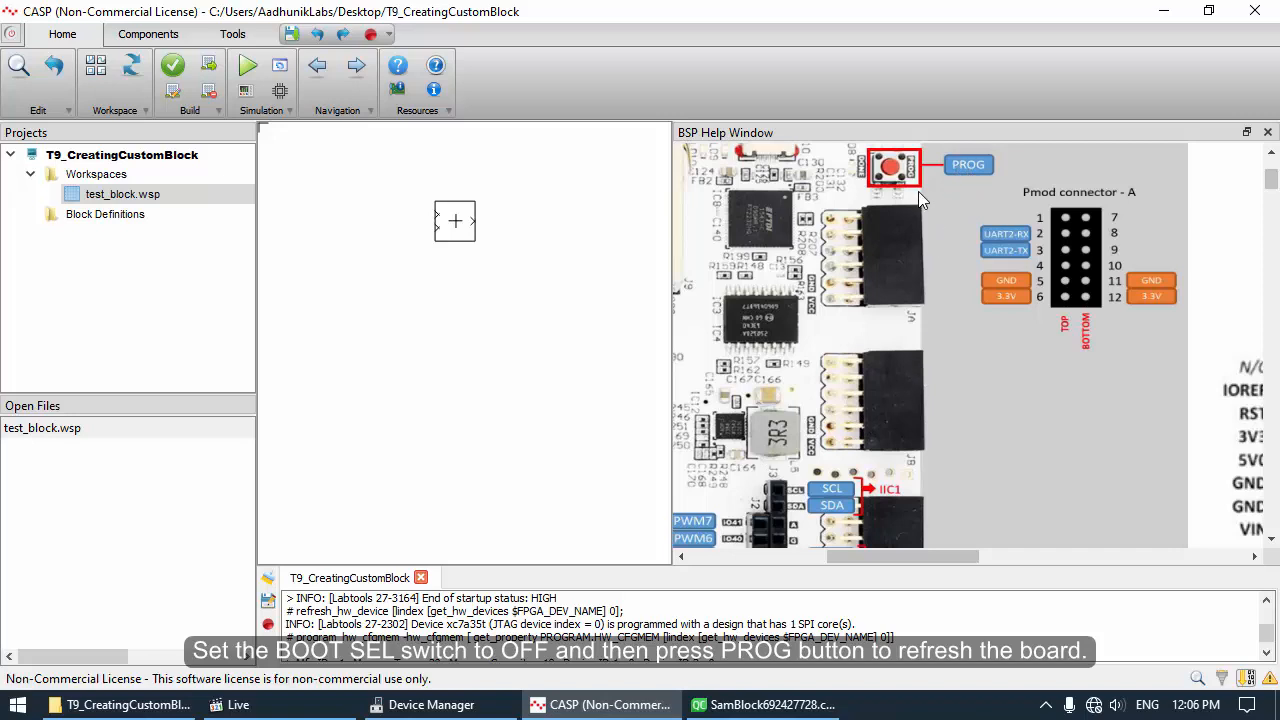
drag(917, 553, 791, 553)
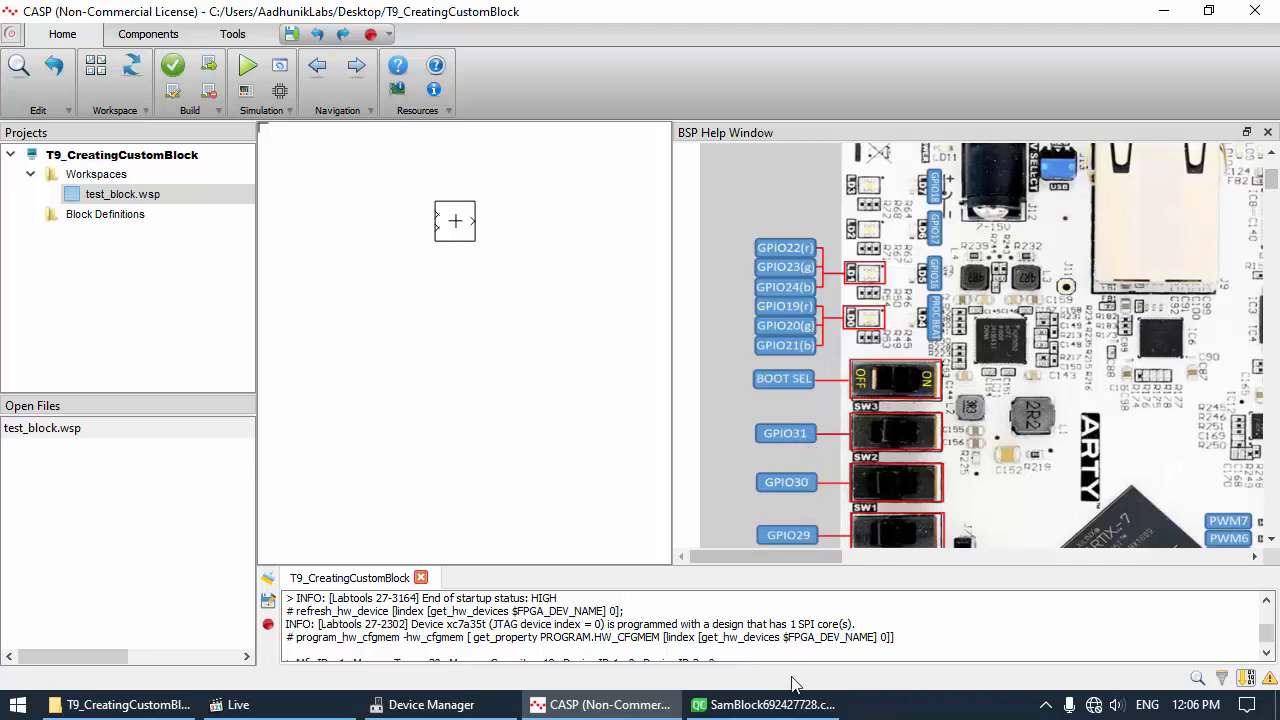
Open CASP's serial terminal and connect it to COM10 at a baud rate of 115200
click(771, 708)
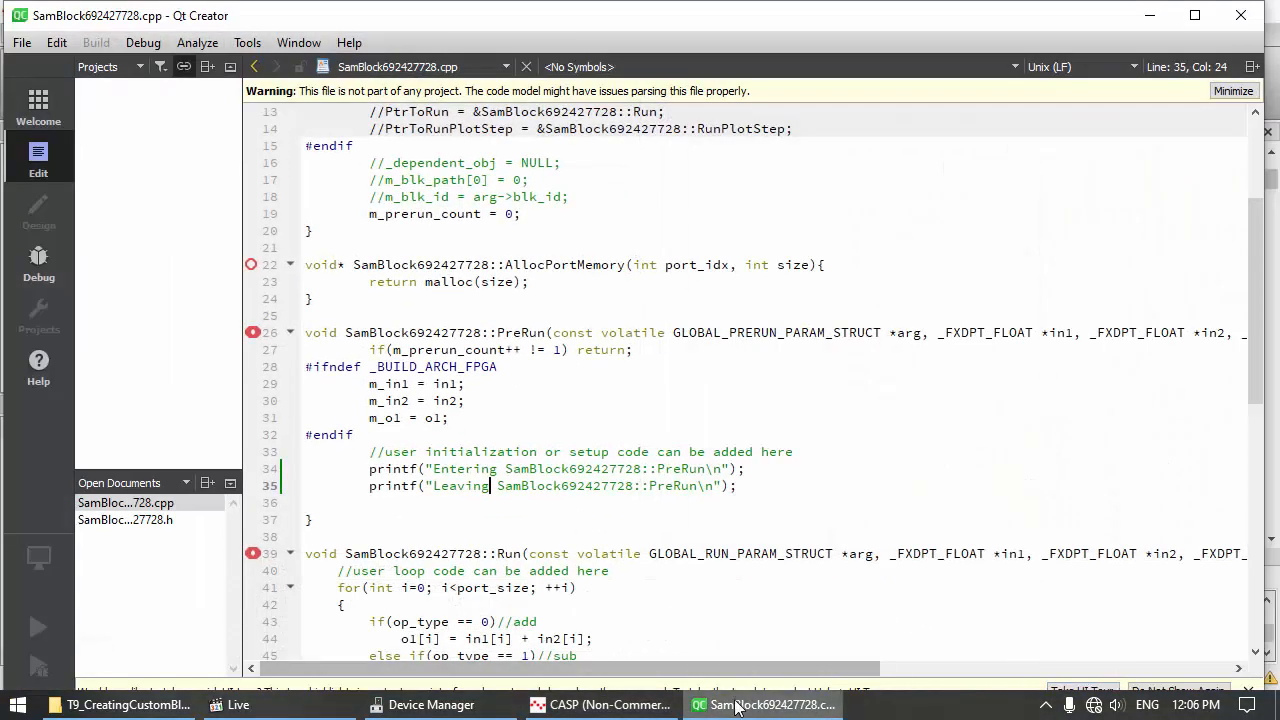
click(668, 707)
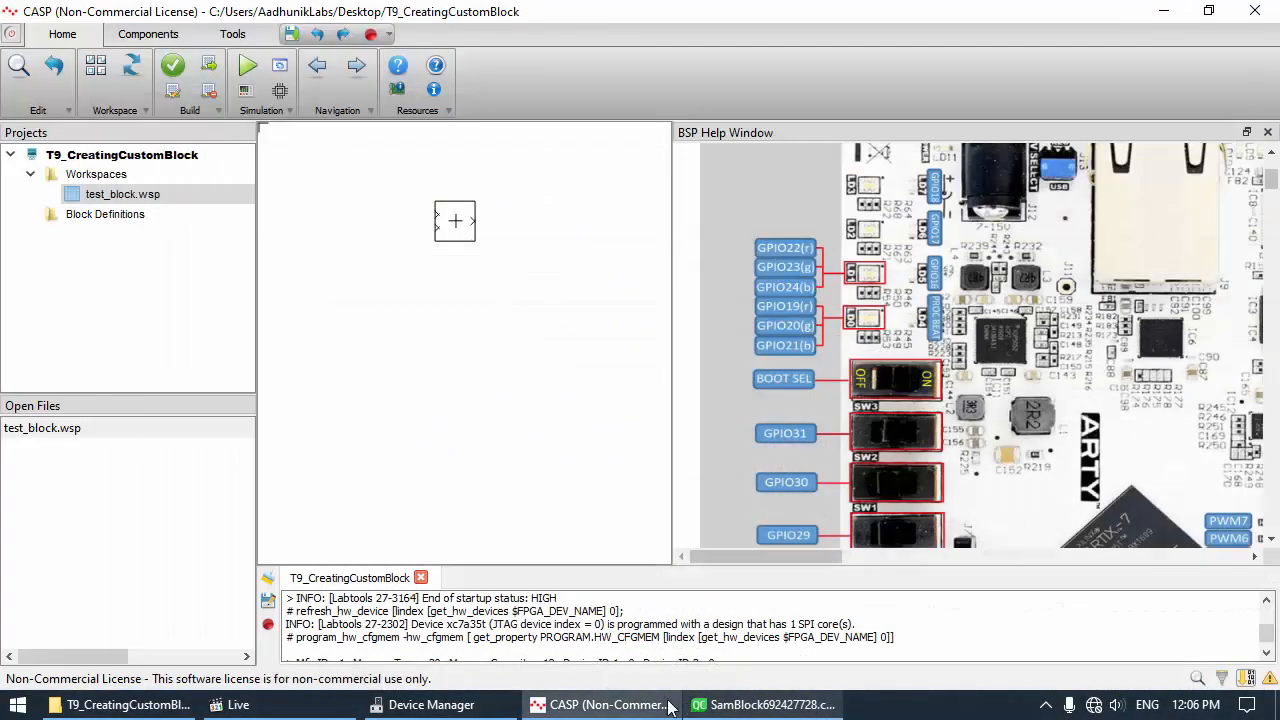
click(1222, 678)
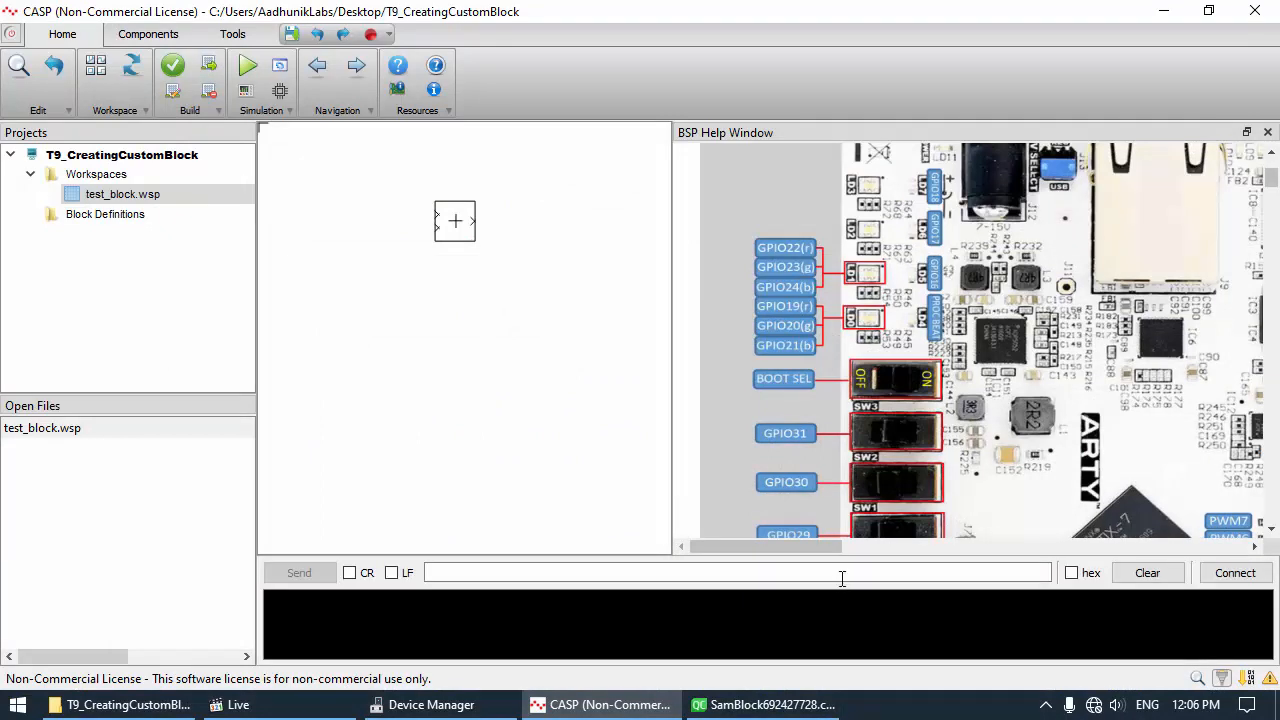
click(1235, 572)
click(655, 266)
click(645, 294)
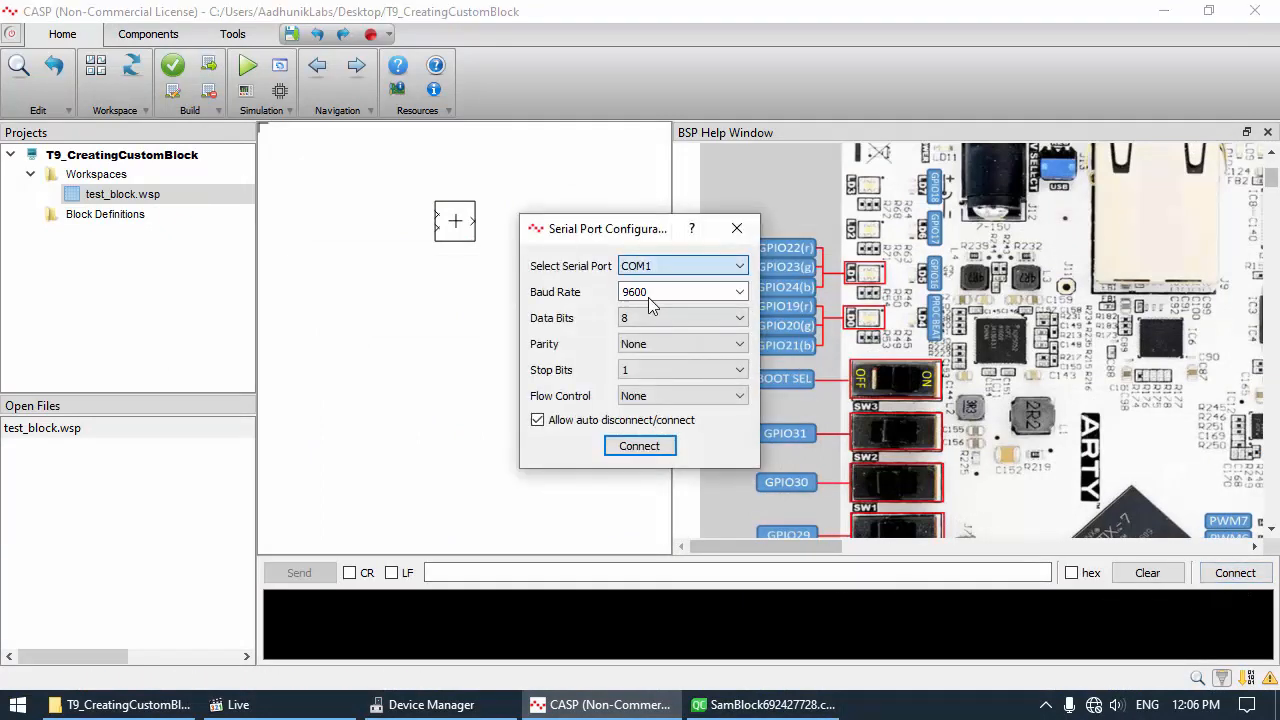
click(739, 291)
scroll(655, 368, down, 2)
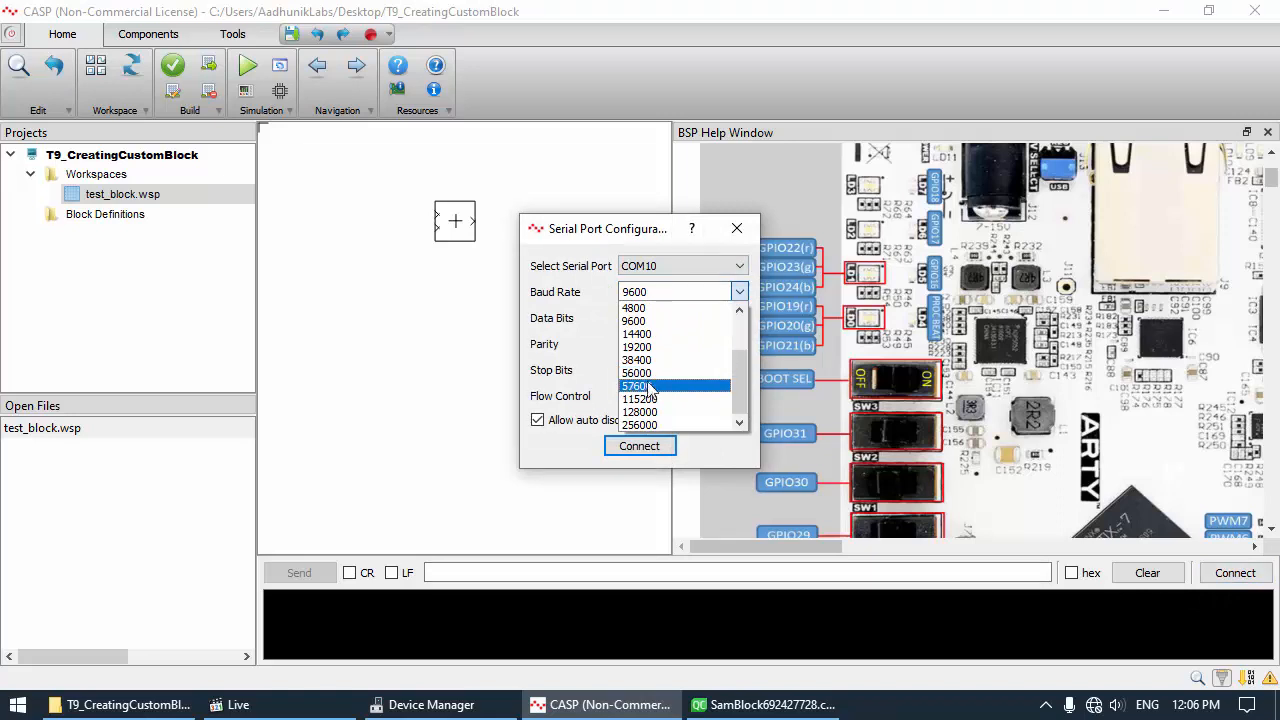
click(645, 398)
click(638, 446)
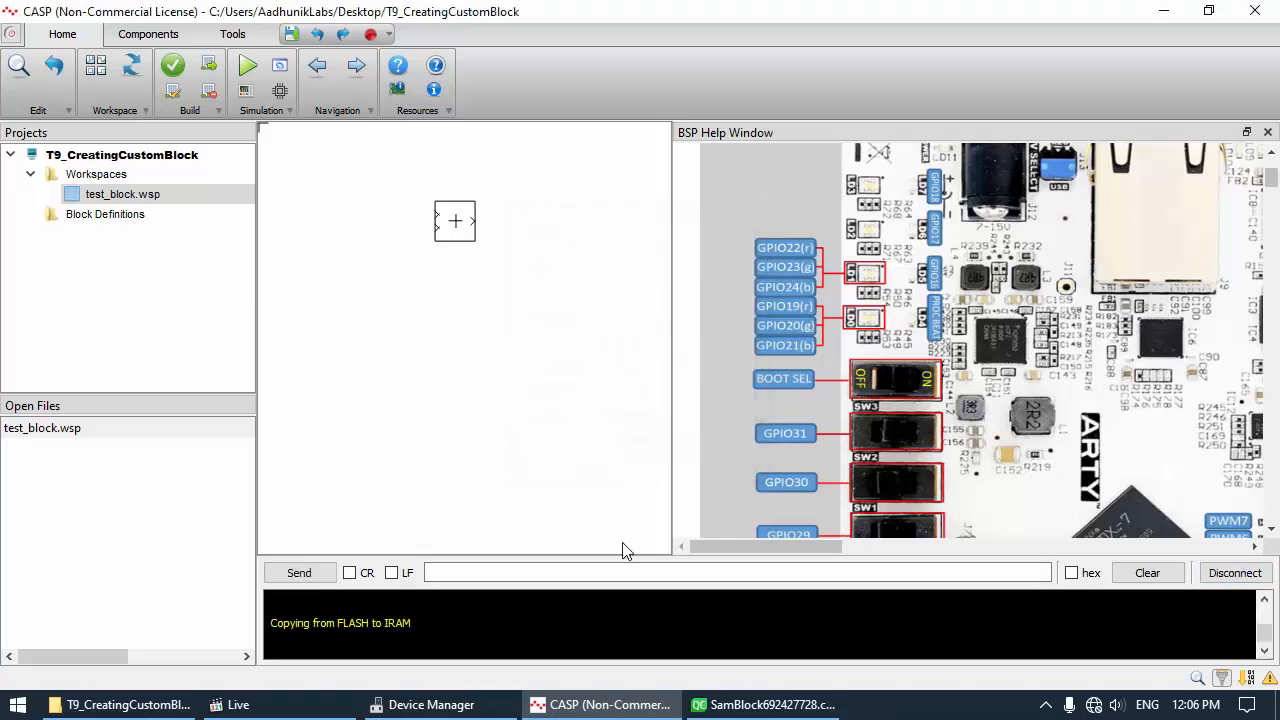
Enlarge the serial terminal and check its output for the SamBlock692427728 PreRun entering and leaving messages
drag(614, 556, 608, 386)
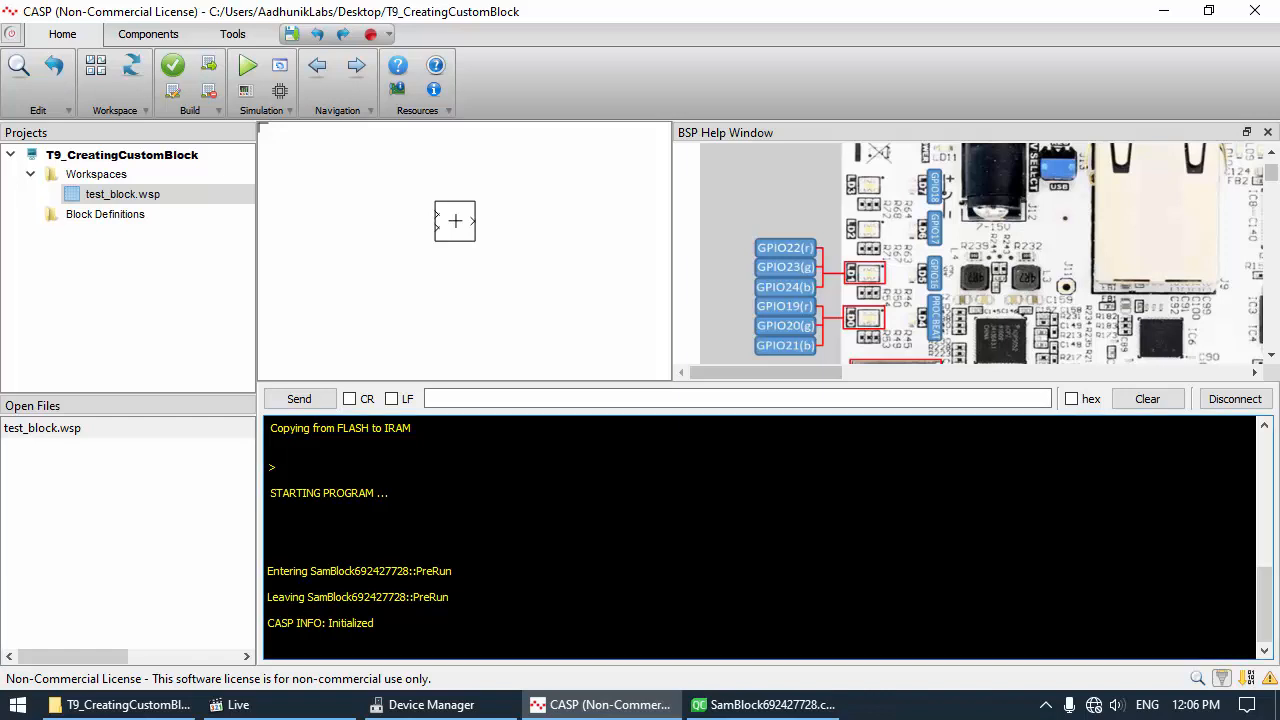
drag(450, 597, 247, 576)
click(490, 585)
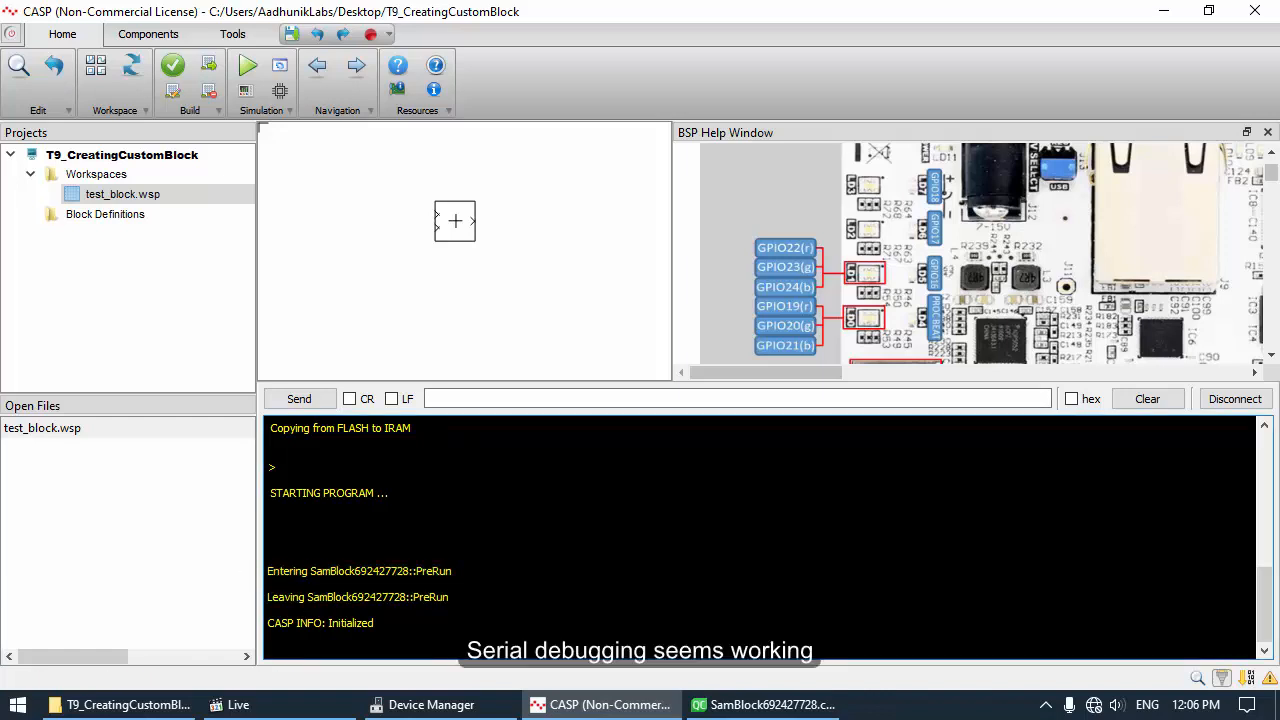
scroll(490, 585, up, 1)
scroll(490, 585, down, 1)
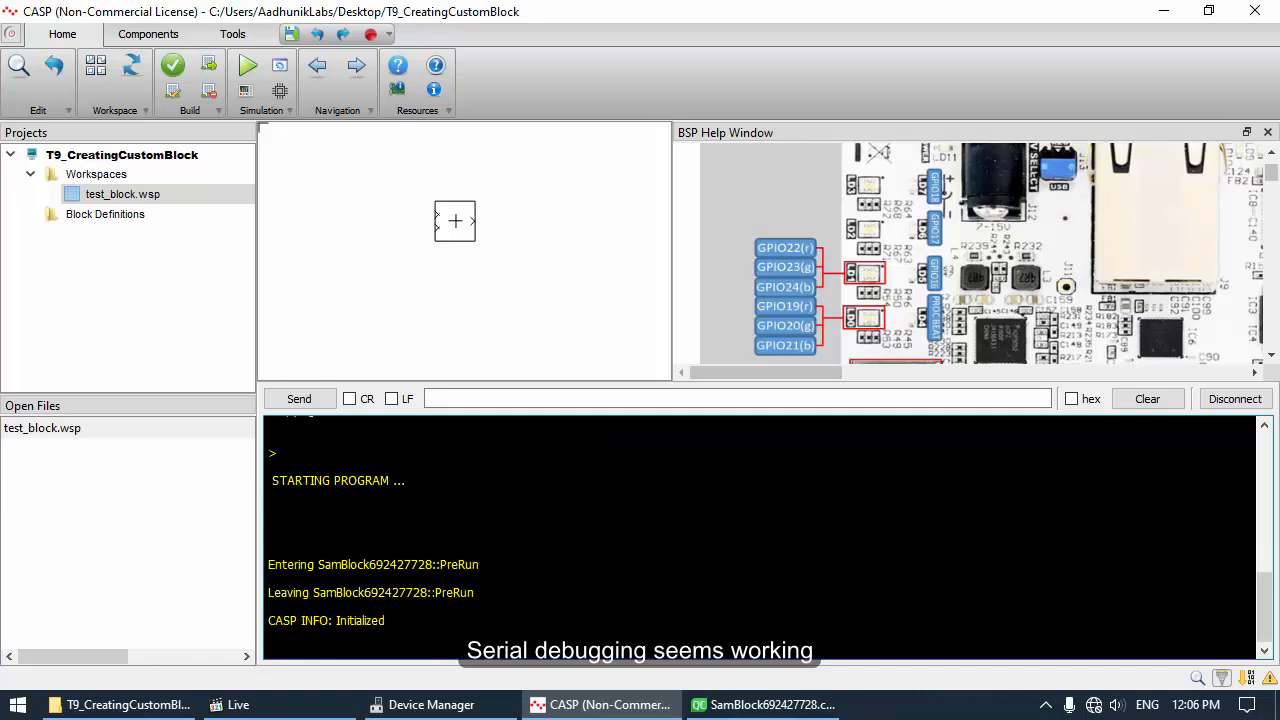
drag(467, 593, 269, 565)
click(274, 568)
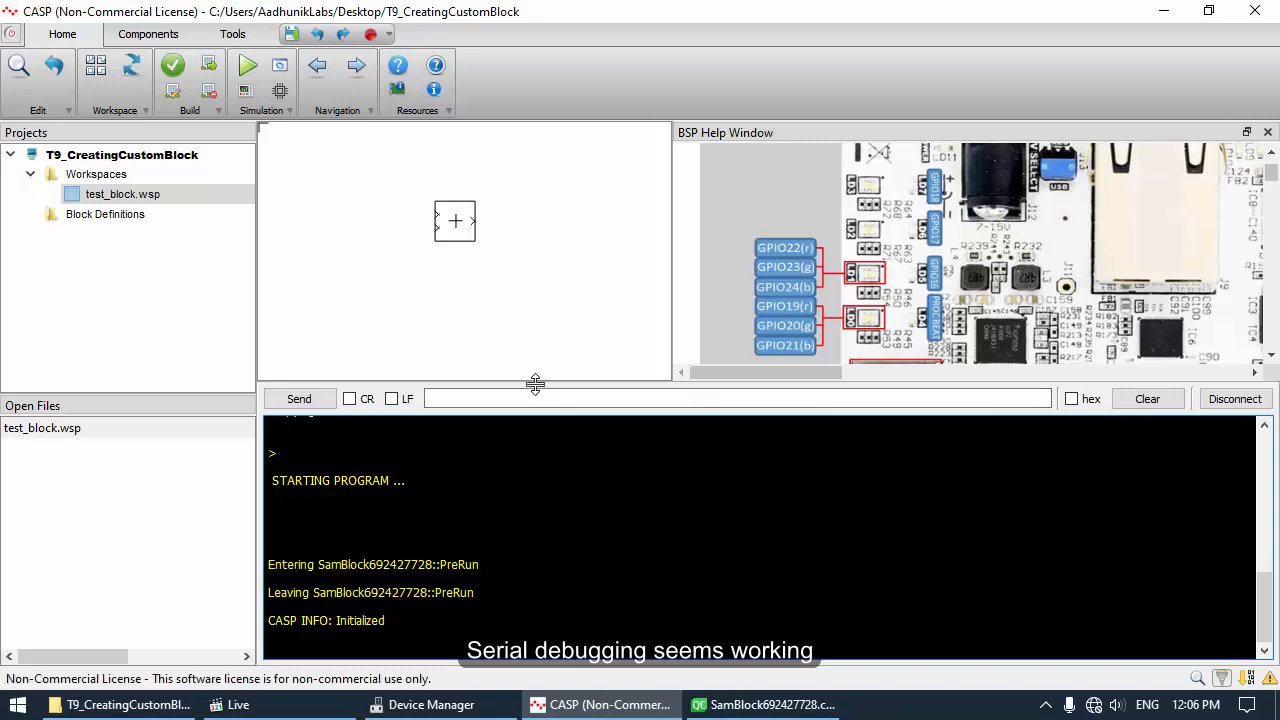
drag(534, 381, 534, 398)
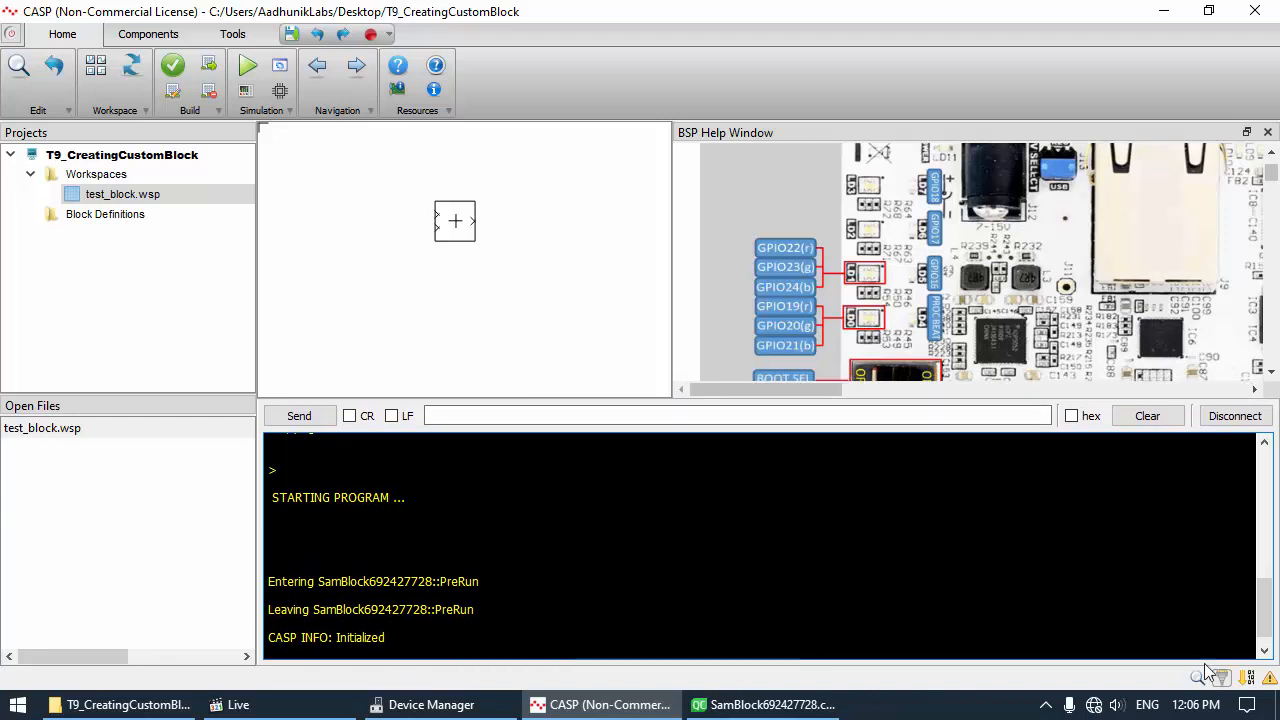
Close the BSP help, disconnect the serial port, and hide the serial terminal
click(1267, 132)
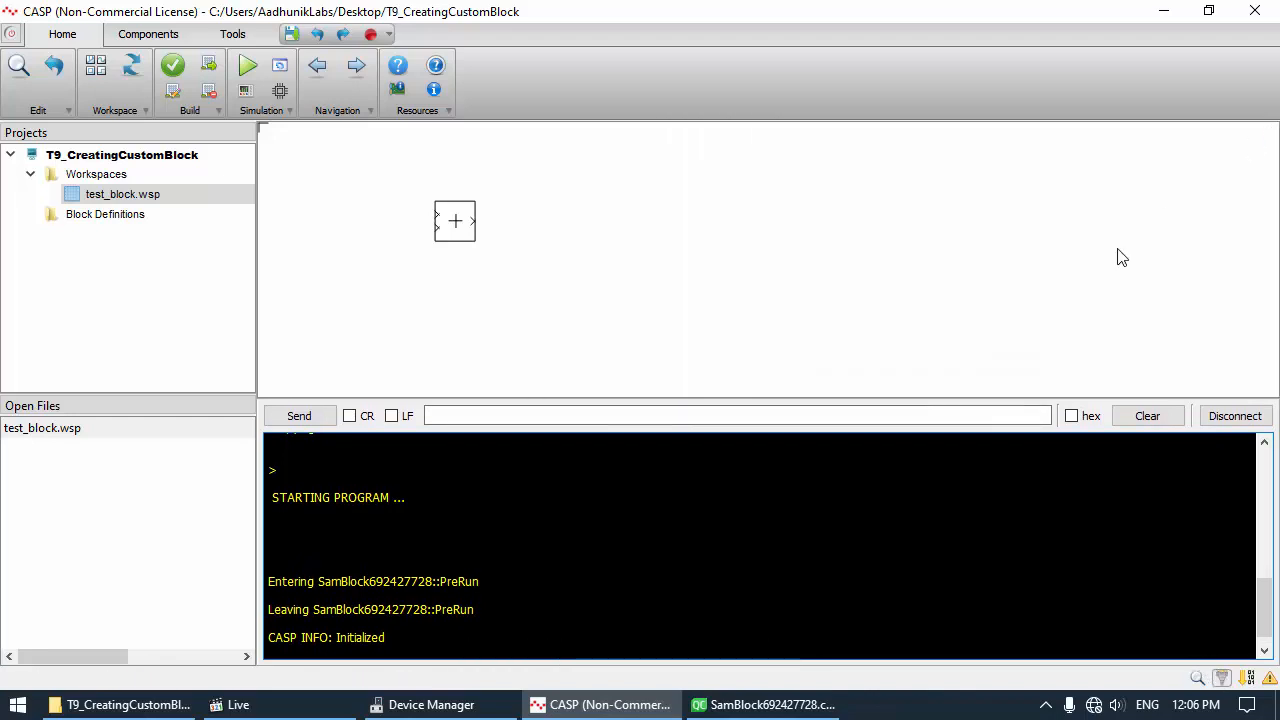
click(1235, 415)
click(1221, 679)
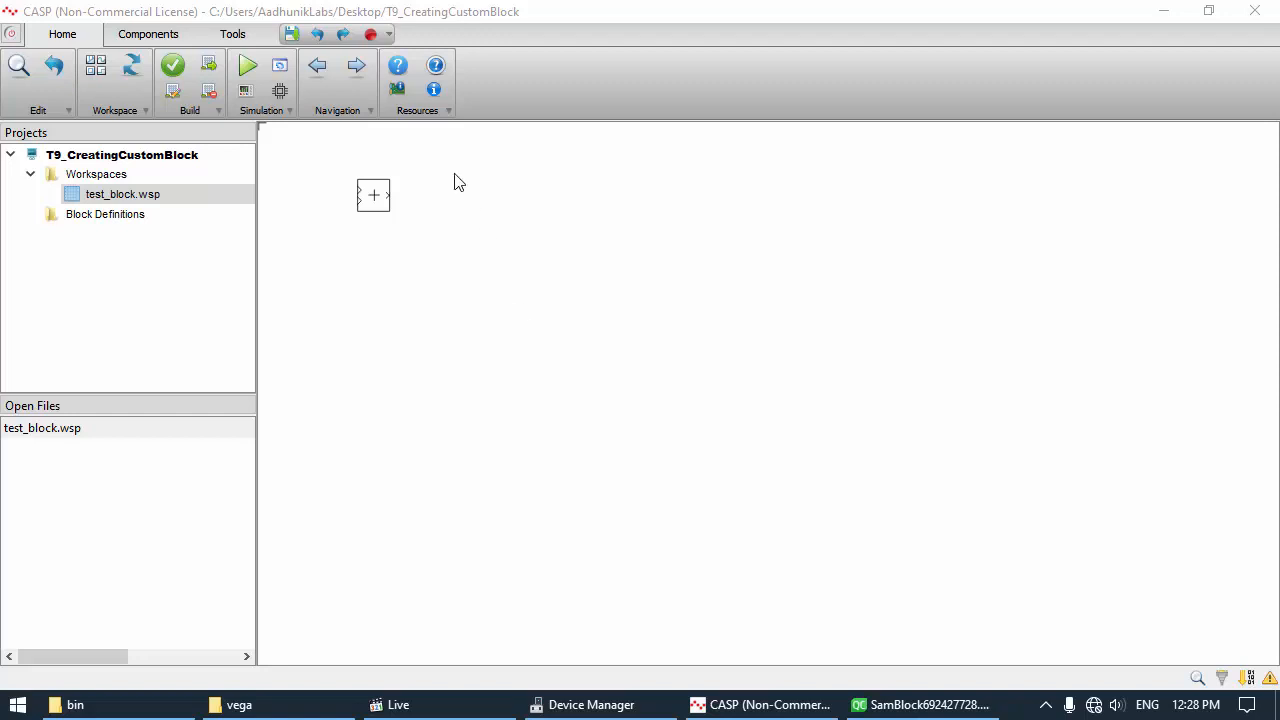
Reopen the BSP help and check the BOOT SEL switch positions in the board picture
click(398, 90)
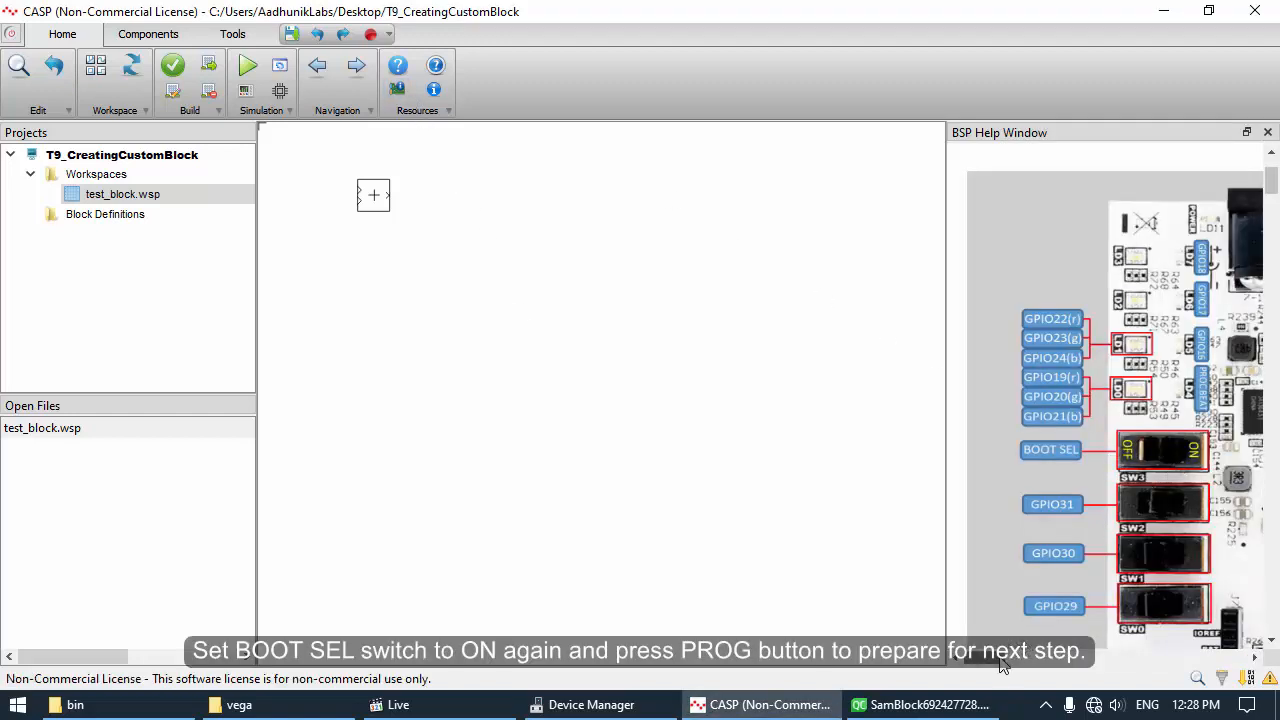
drag(1001, 658, 966, 664)
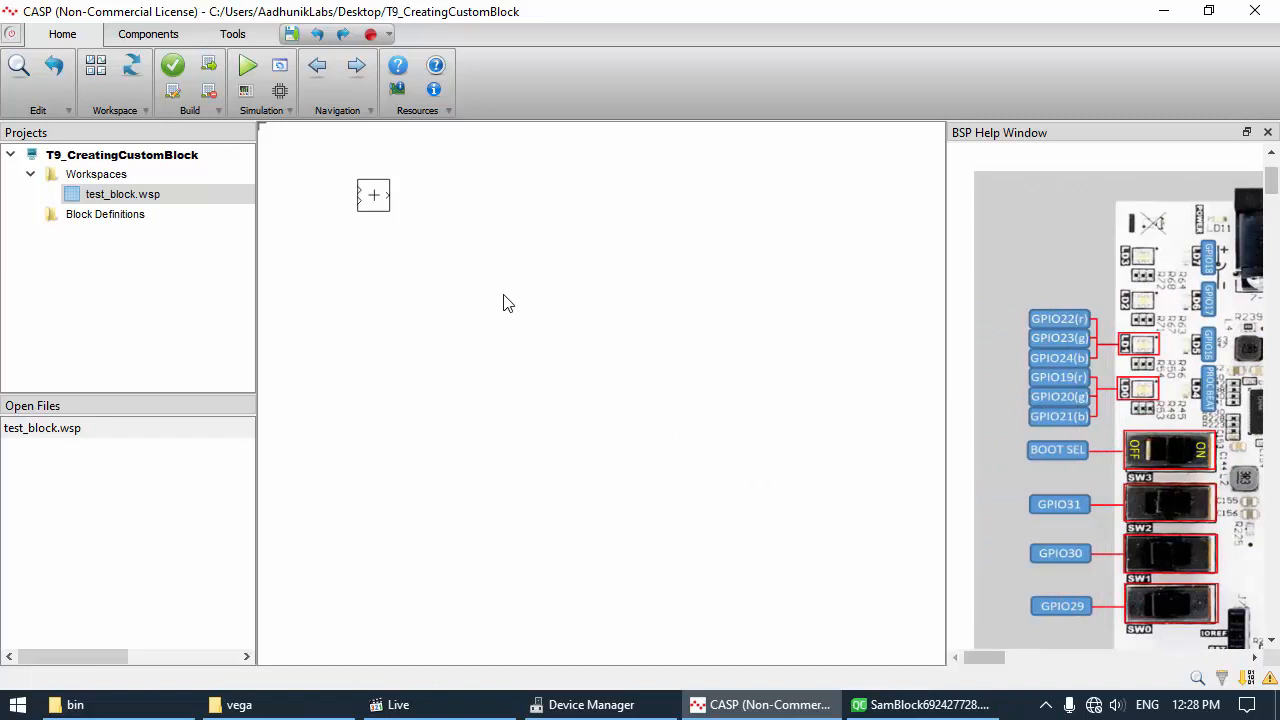
In the simulation parameters, set the target hardware programmer to Programmer0 and its port to COM10, and save
click(280, 65)
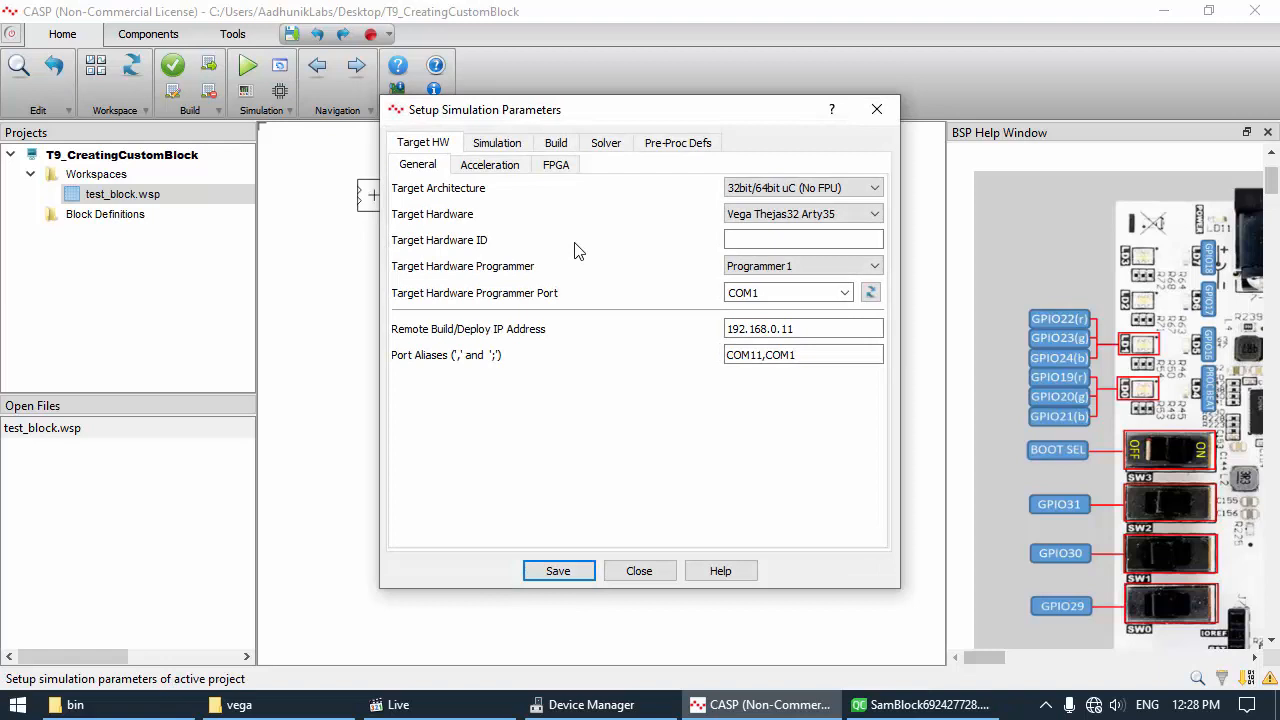
click(768, 265)
click(780, 283)
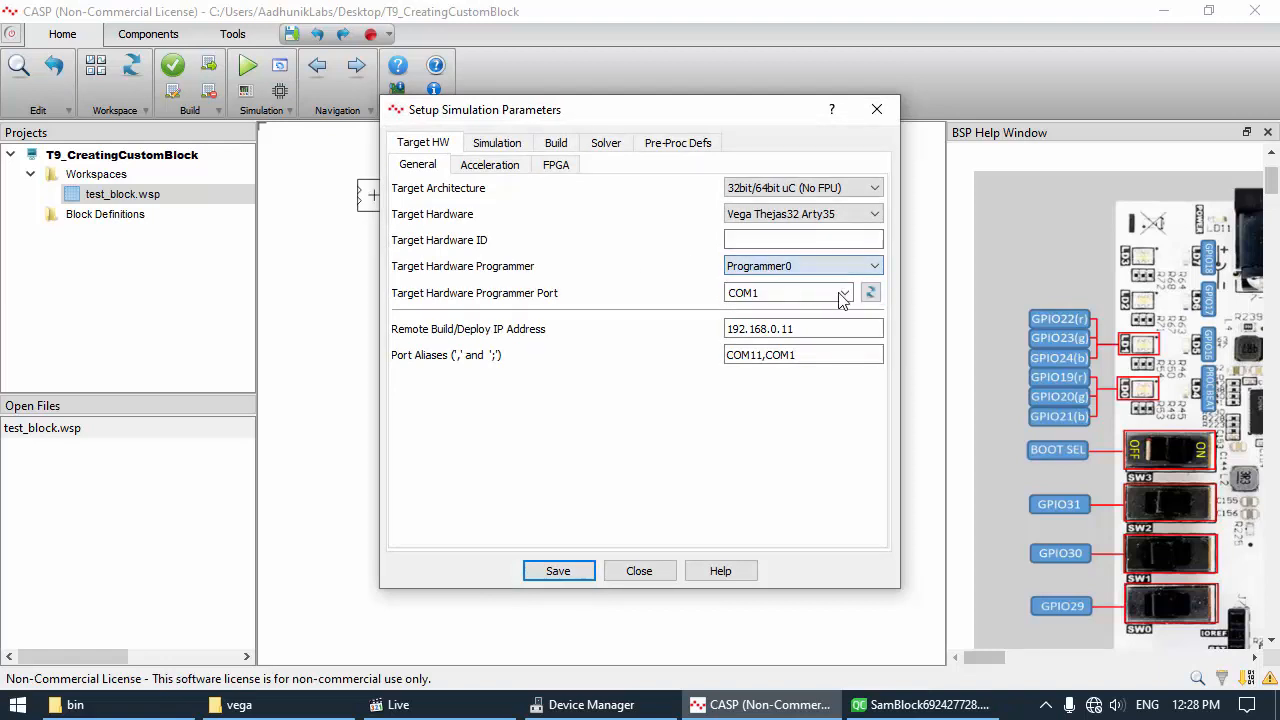
click(870, 292)
click(844, 292)
click(772, 323)
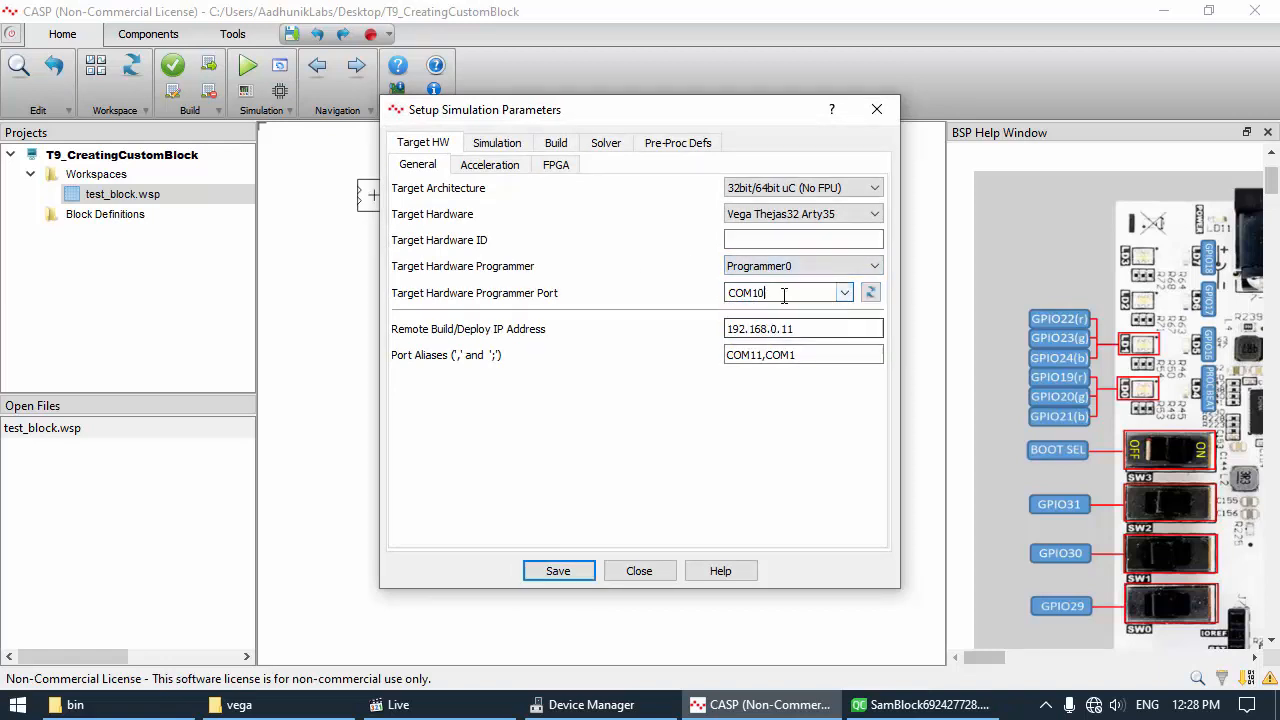
click(569, 571)
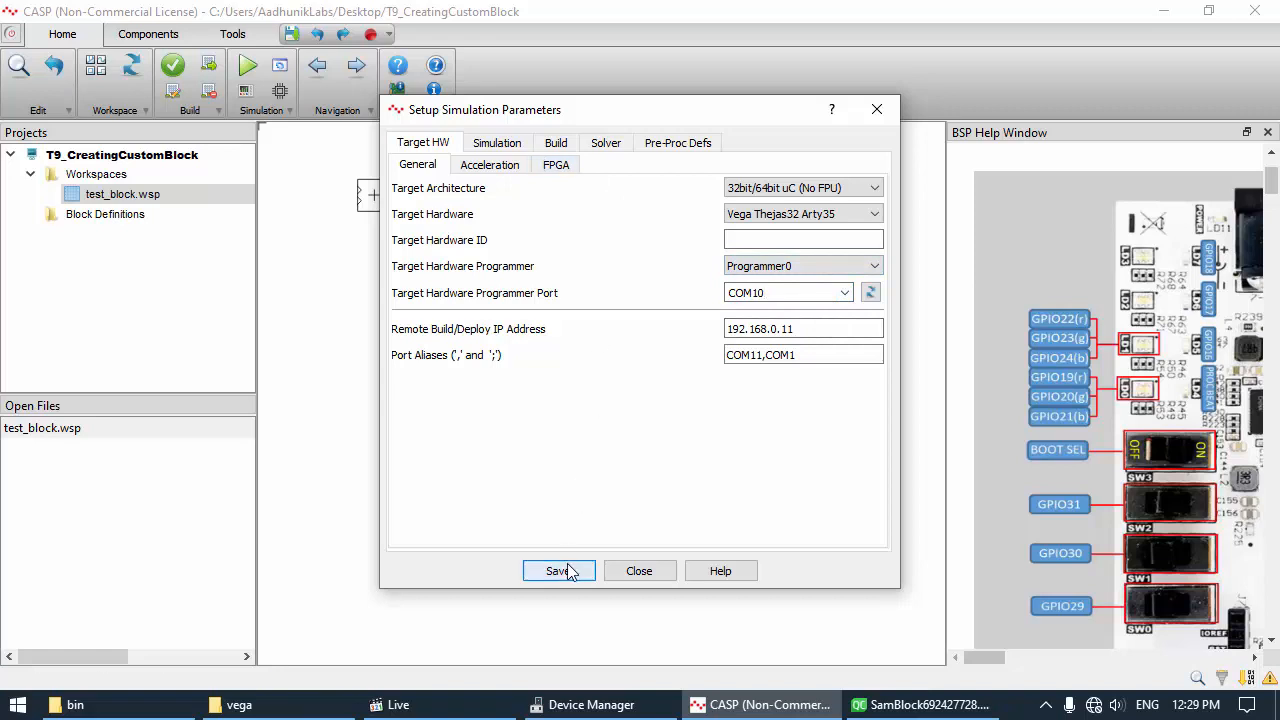
click(639, 571)
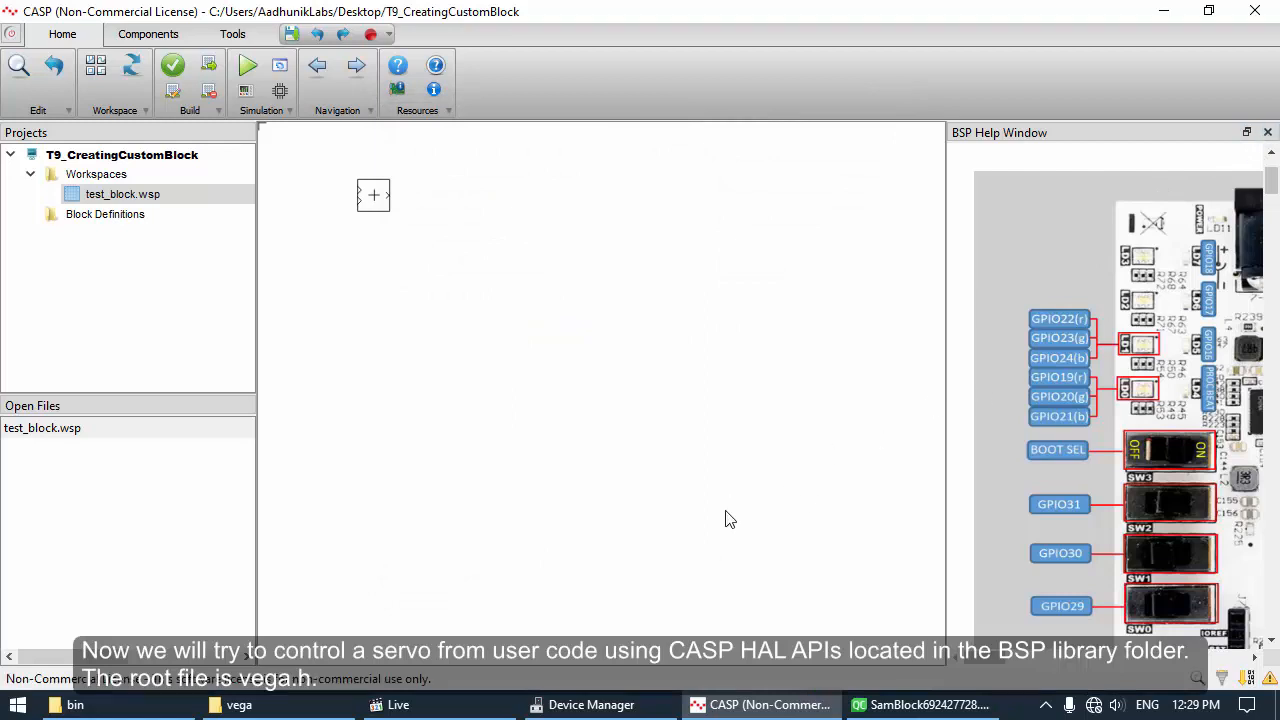
Switch to Qt Creator, close the open vega folder window, and show the desktop
mouse_move(727, 705)
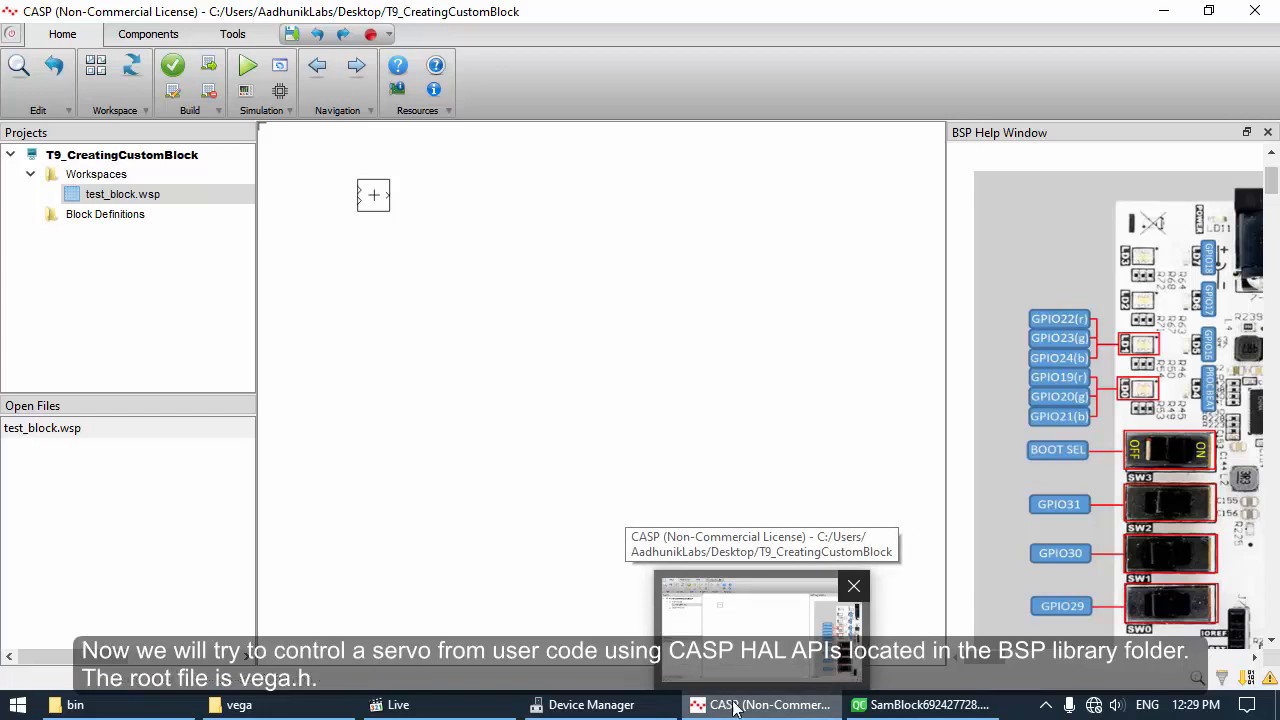
click(885, 705)
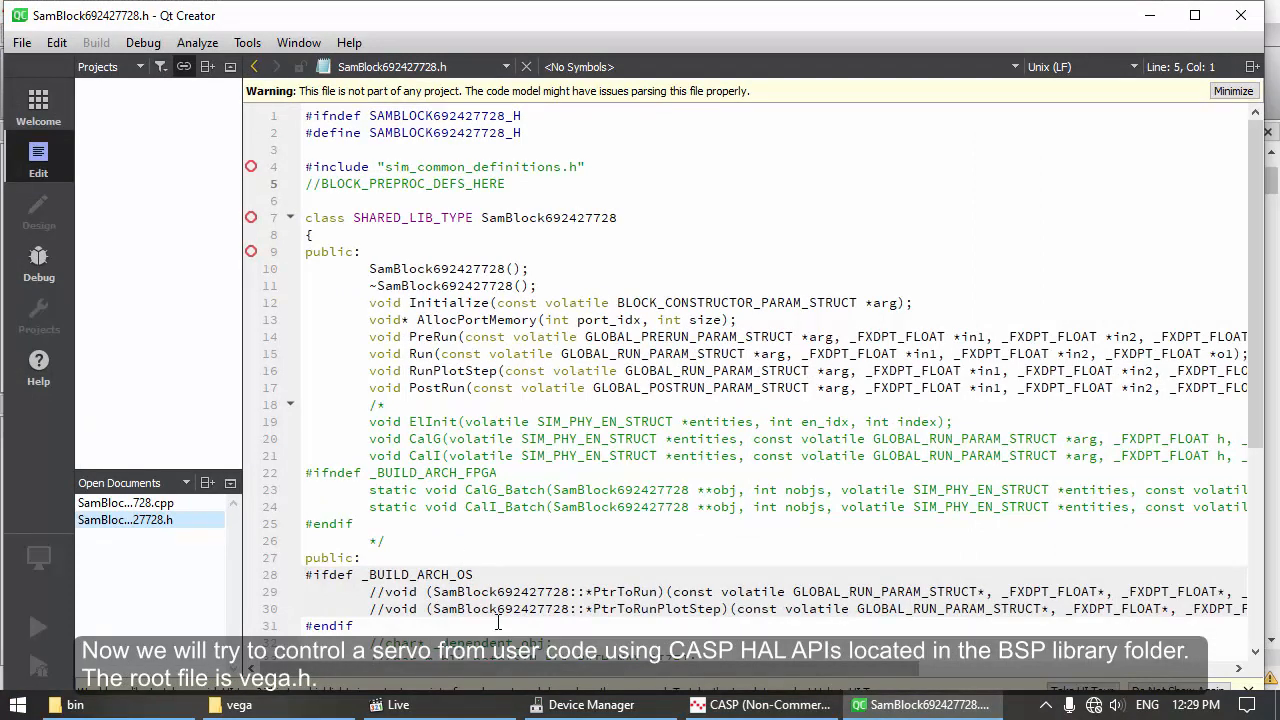
right_click(281, 697)
click(225, 672)
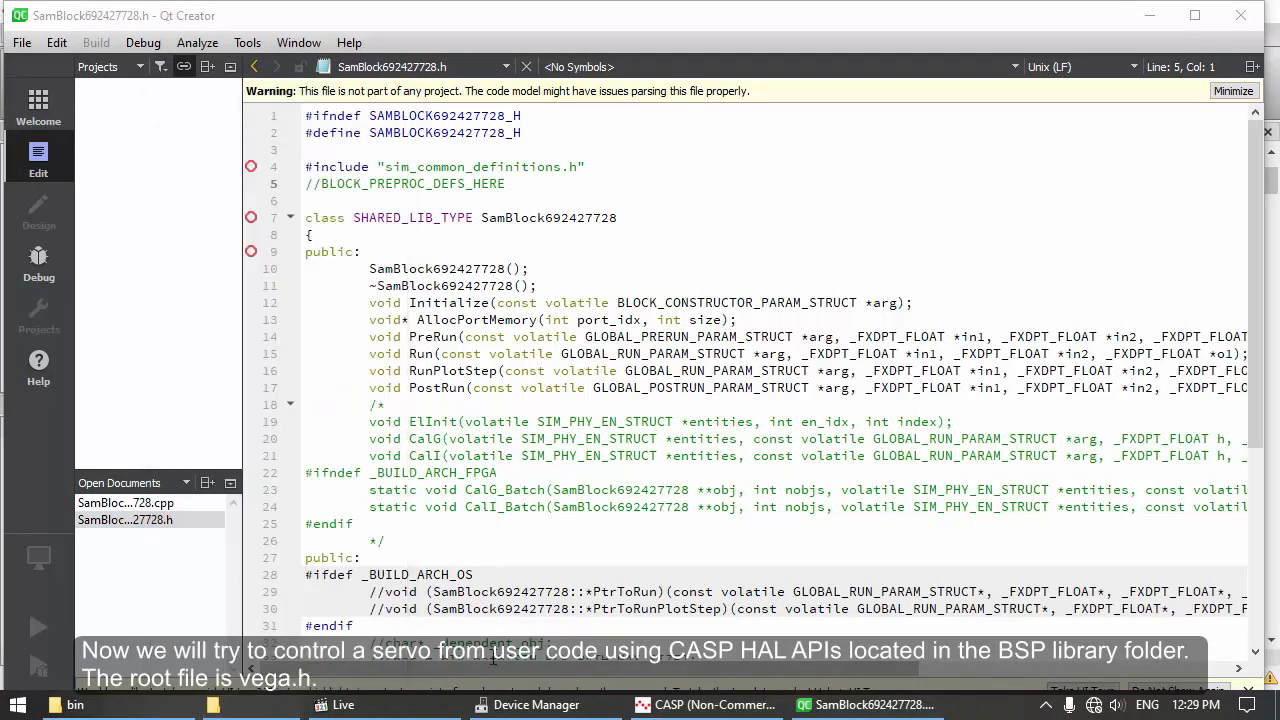
click(1276, 705)
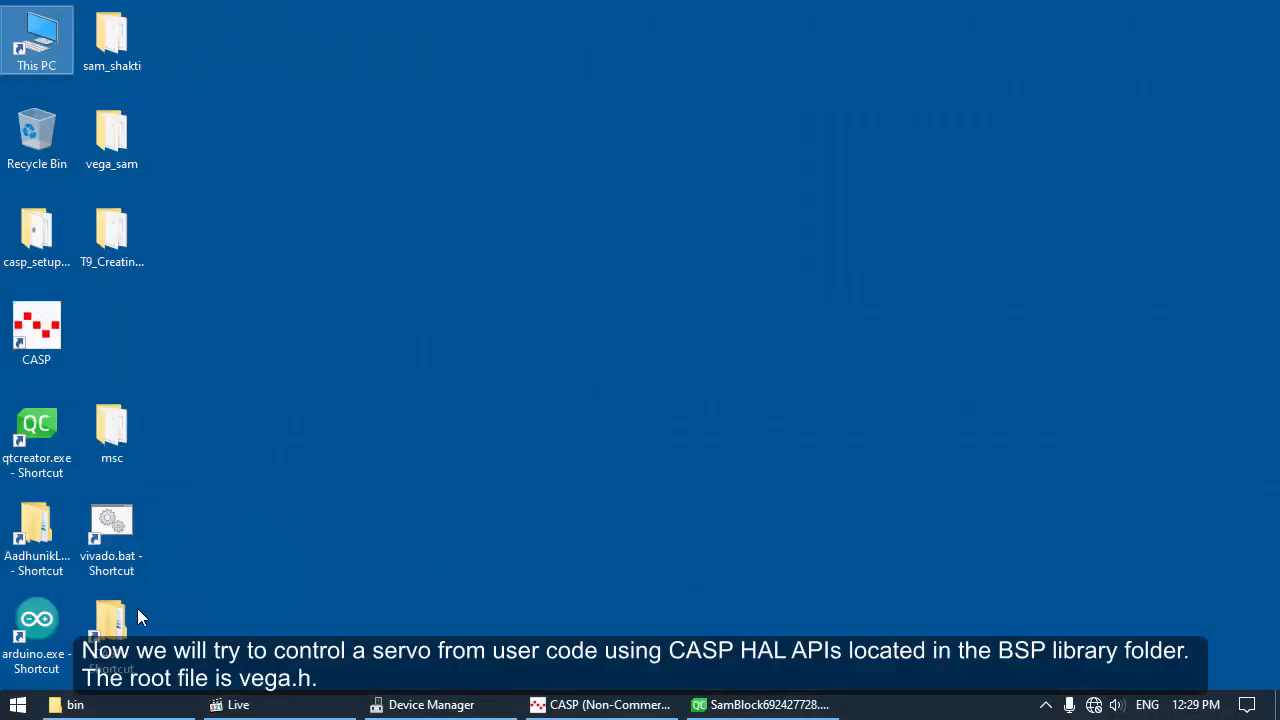
Browse from the desktop CASP folder shortcut to hardware/swadeshi/vega and locate Servo.h and vega.h
double_click(137, 617)
double_click(550, 338)
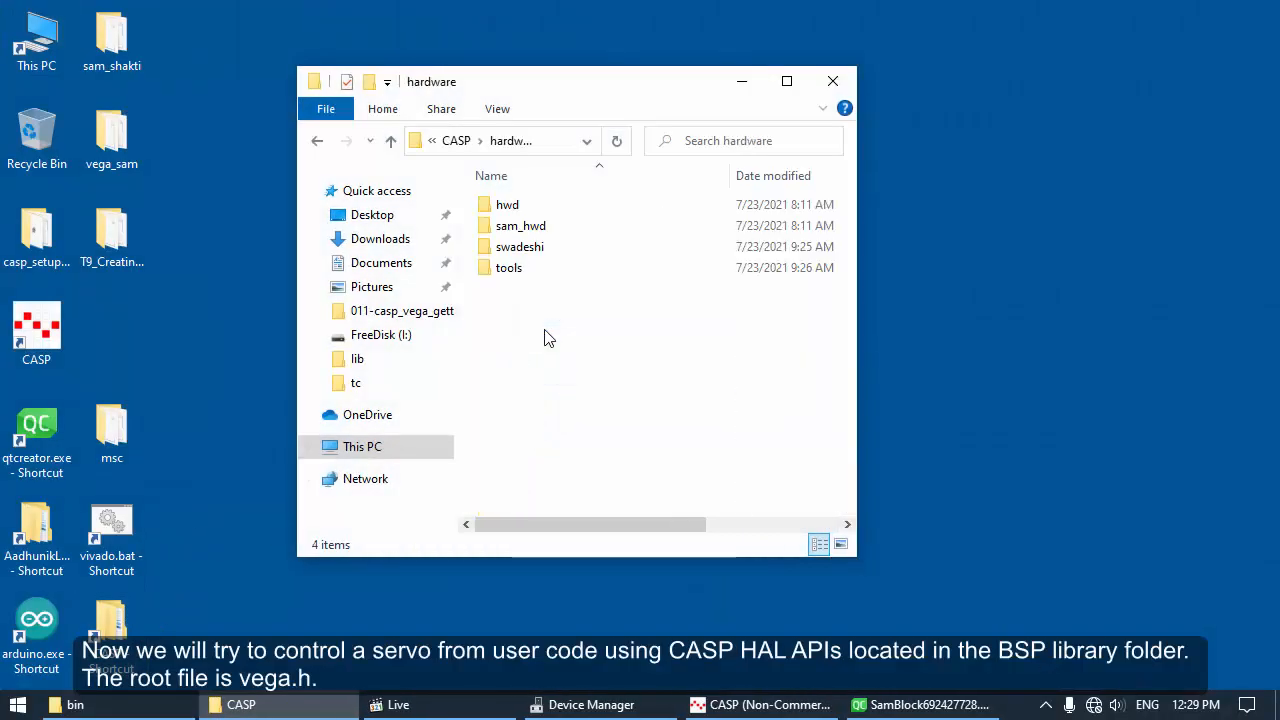
double_click(522, 246)
double_click(531, 248)
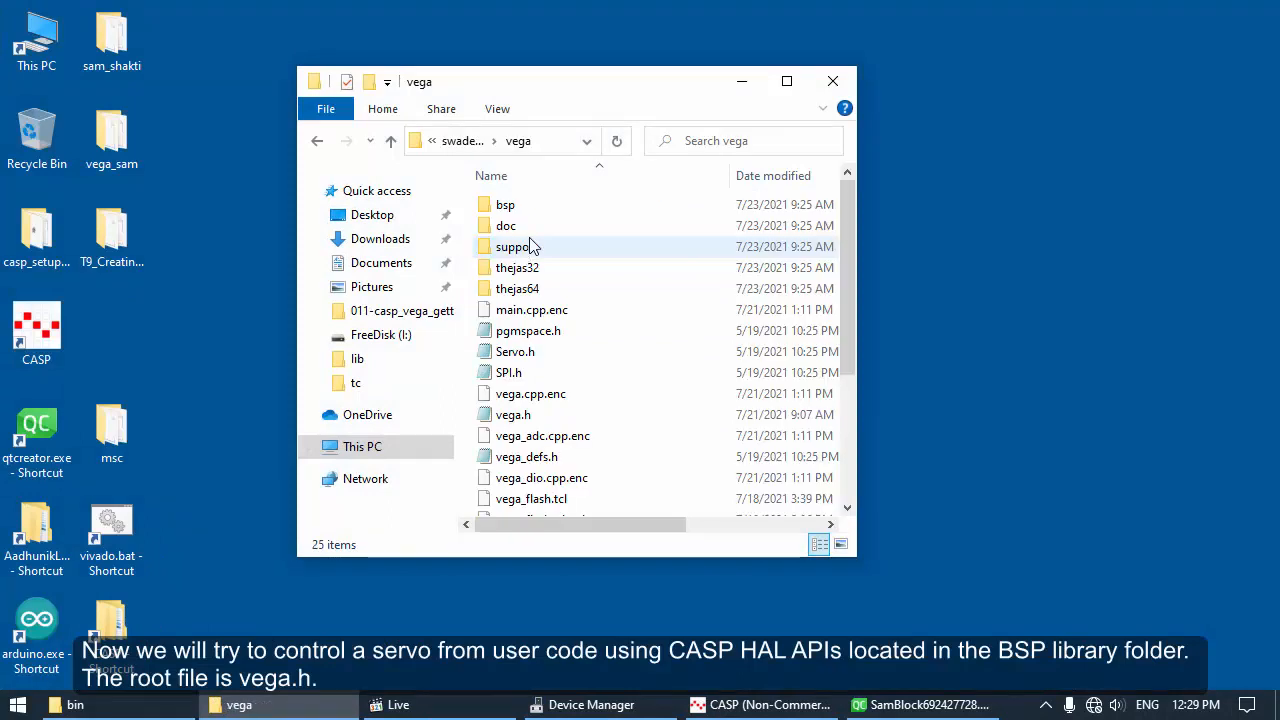
click(540, 355)
click(535, 418)
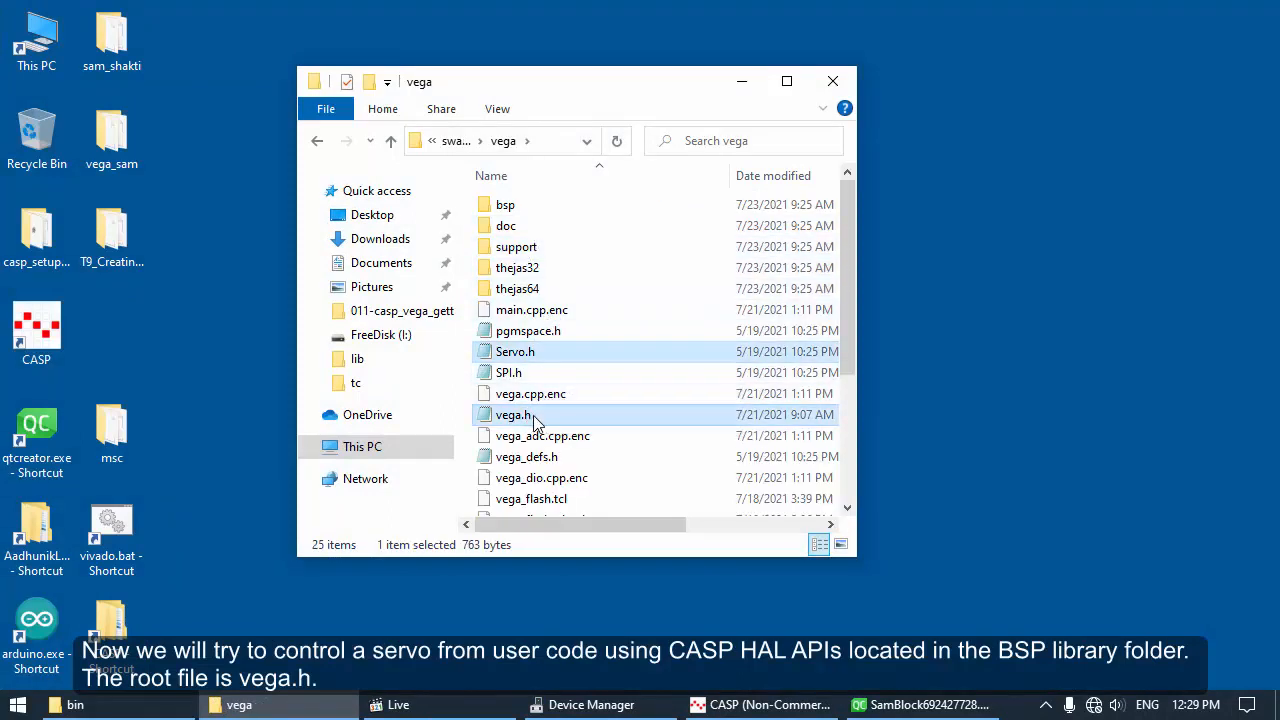
Switch to Qt Creator and review the HAL API declarations in vega.h and the Servo class in Servo.h
click(916, 654)
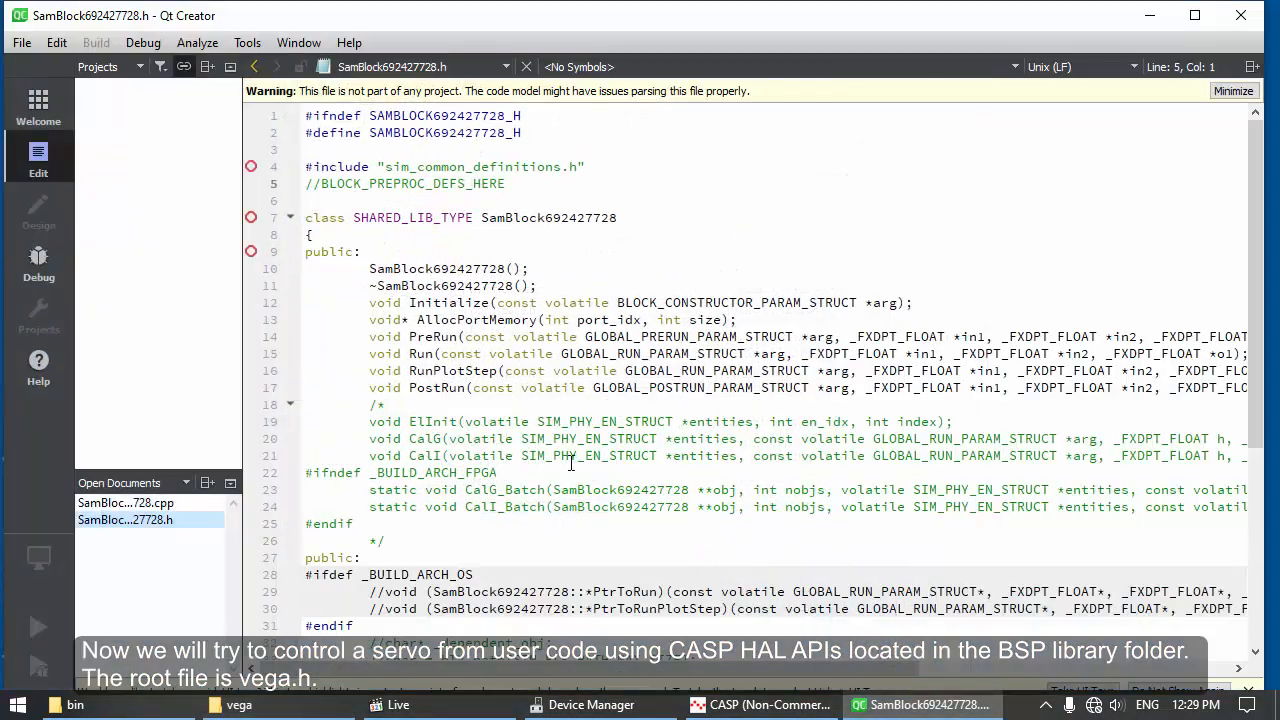
click(148, 551)
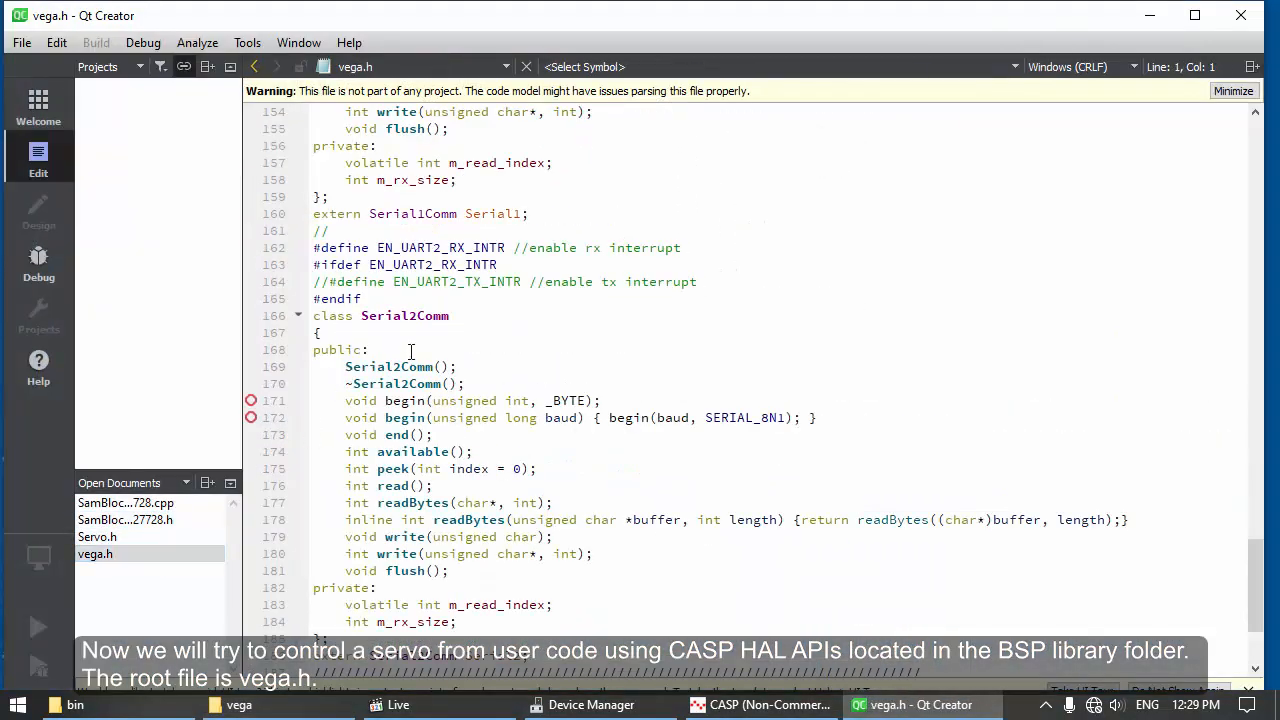
scroll(379, 435, up, 17)
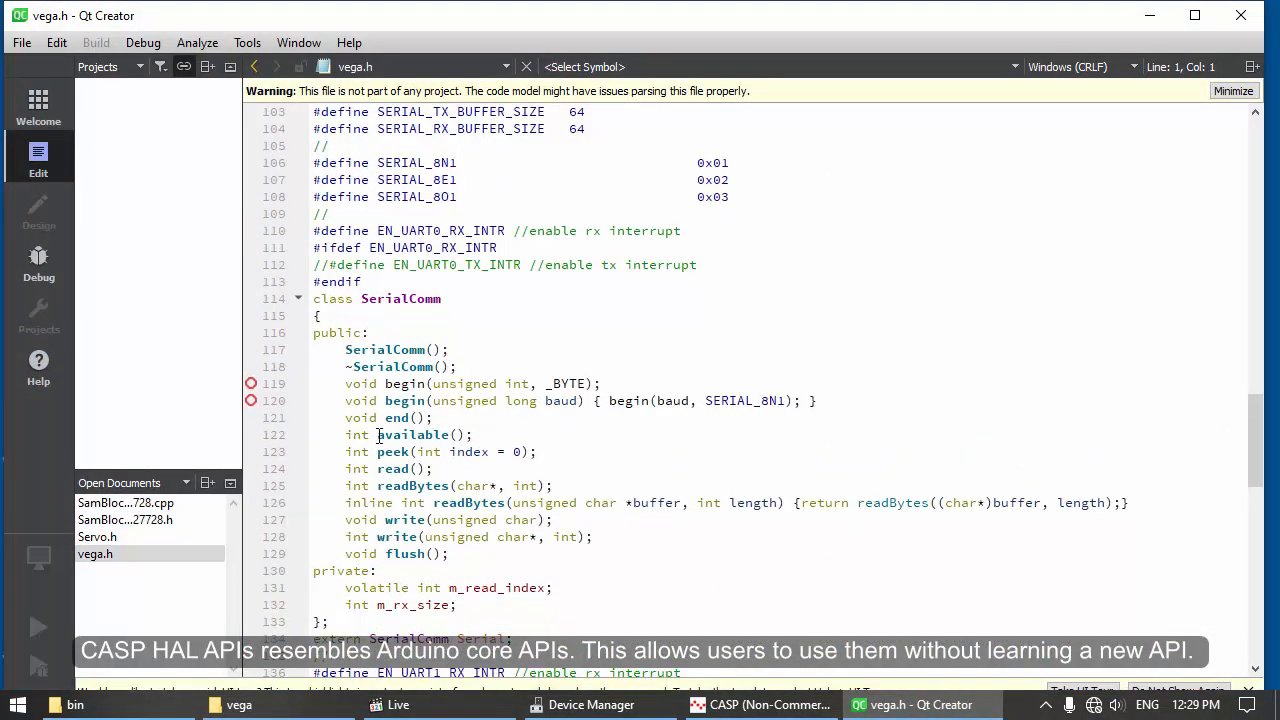
scroll(379, 435, up, 16)
scroll(396, 392, up, 16)
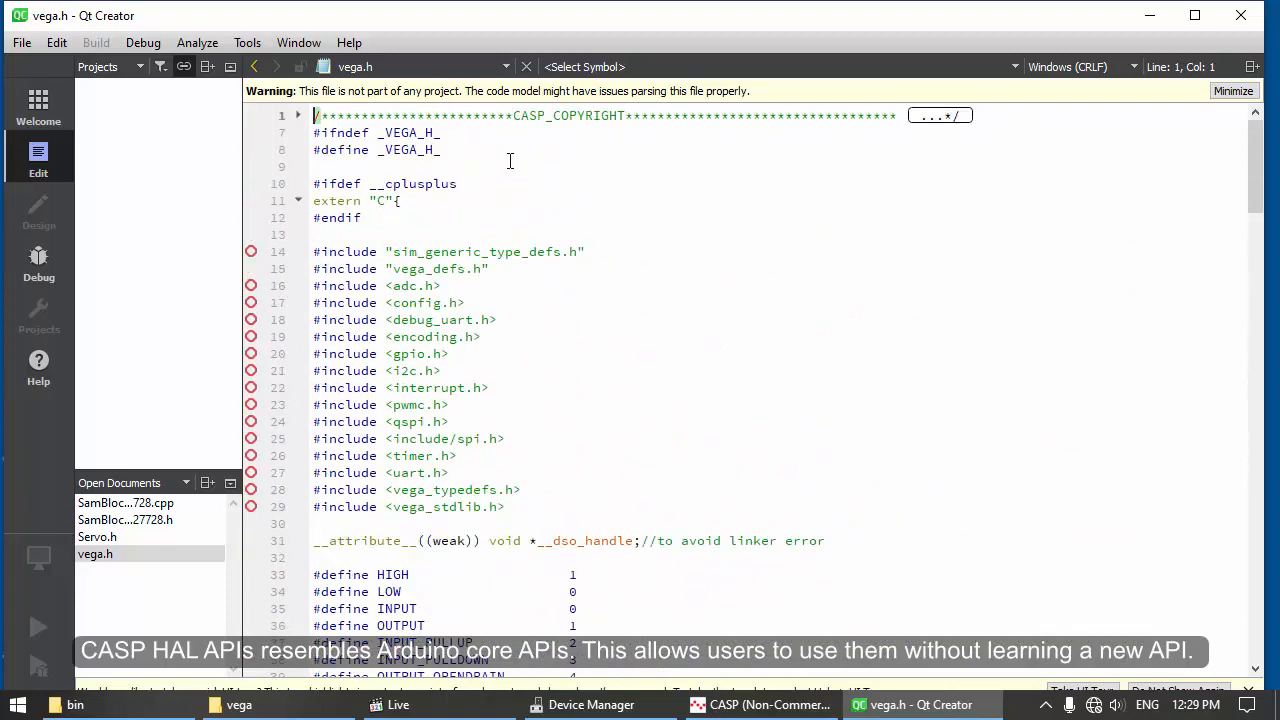
scroll(464, 302, down, 17)
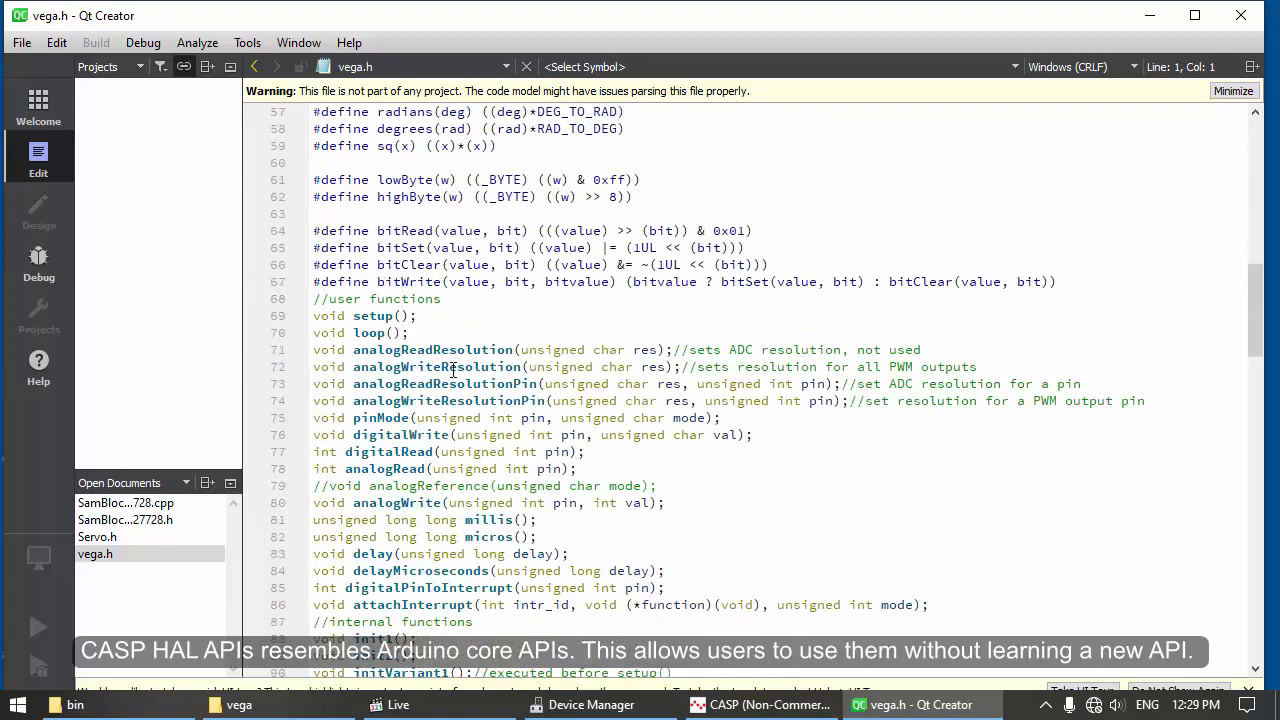
click(129, 538)
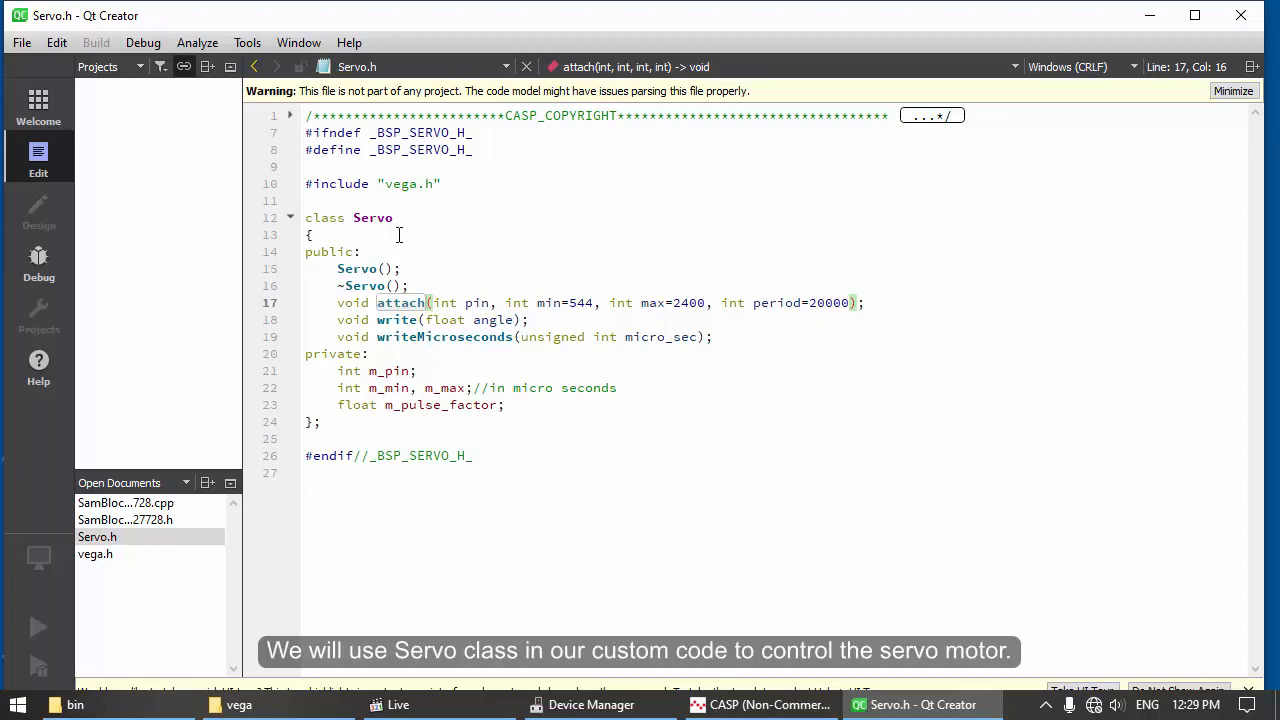
Add #include "Servo.h" below the BLOCK_PREPROC_DEFS_HERE comment in the SamBlock692427728.h header
click(128, 522)
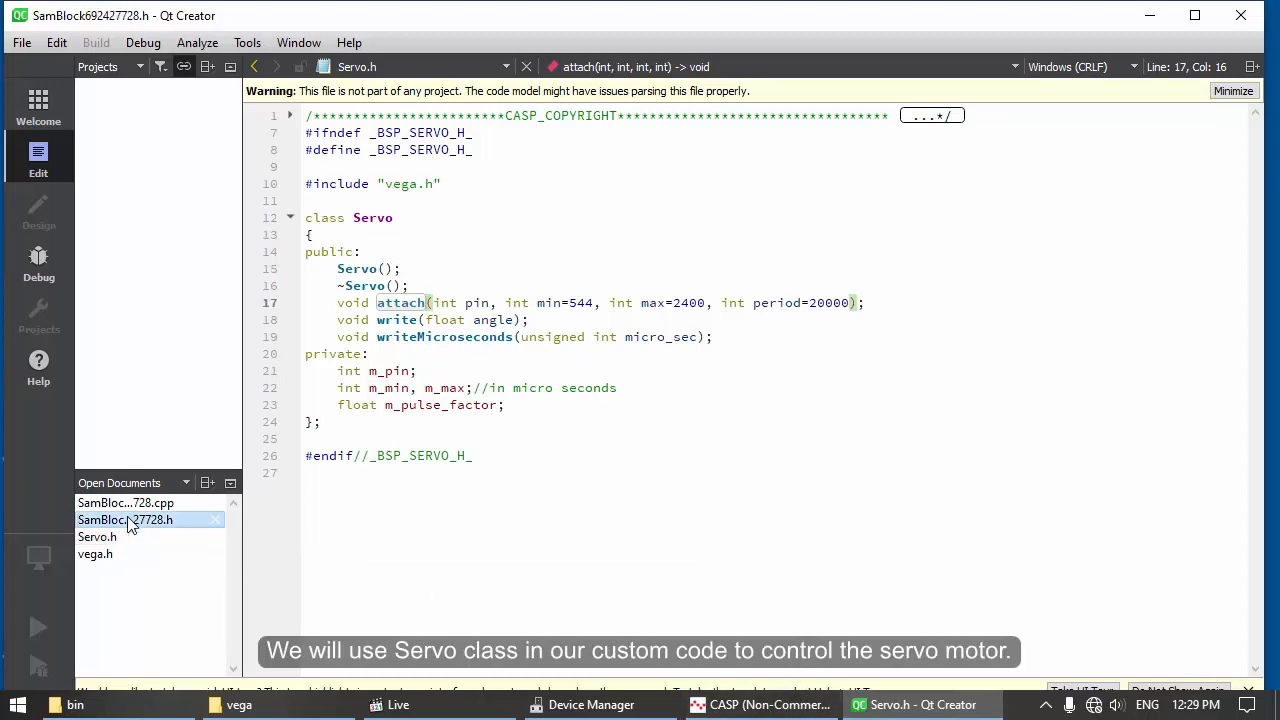
click(361, 203)
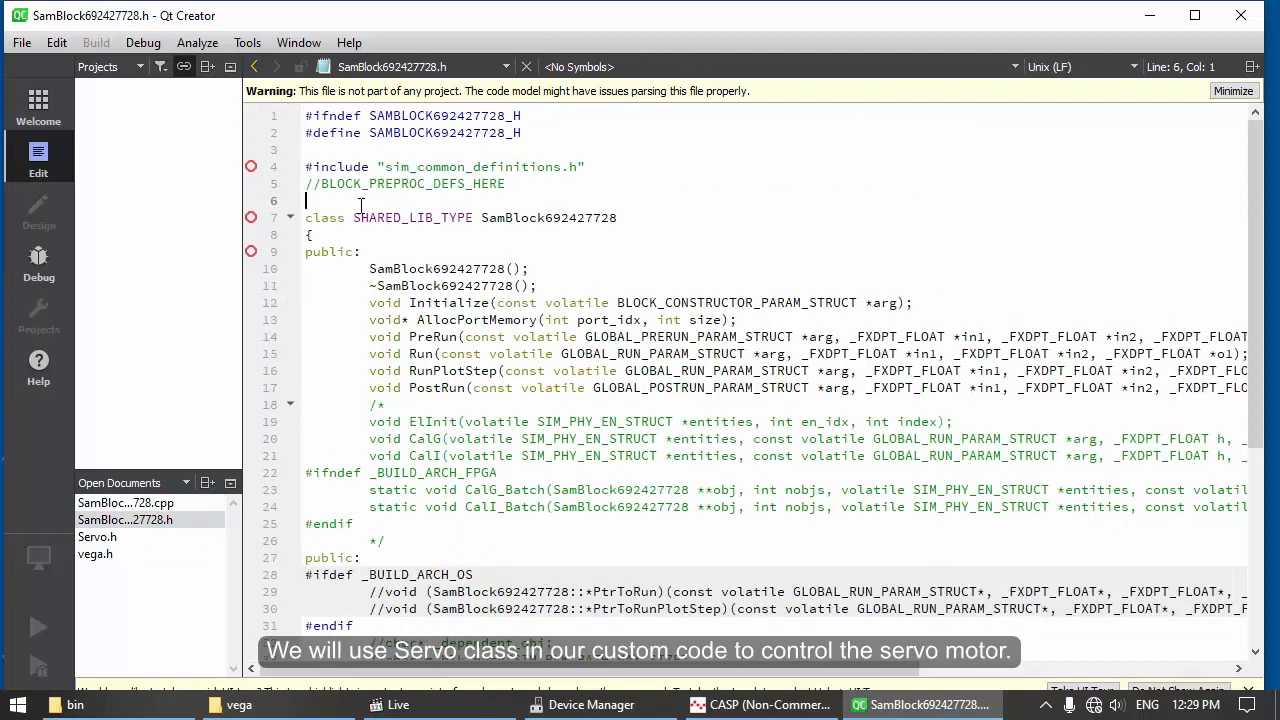
text(#in)
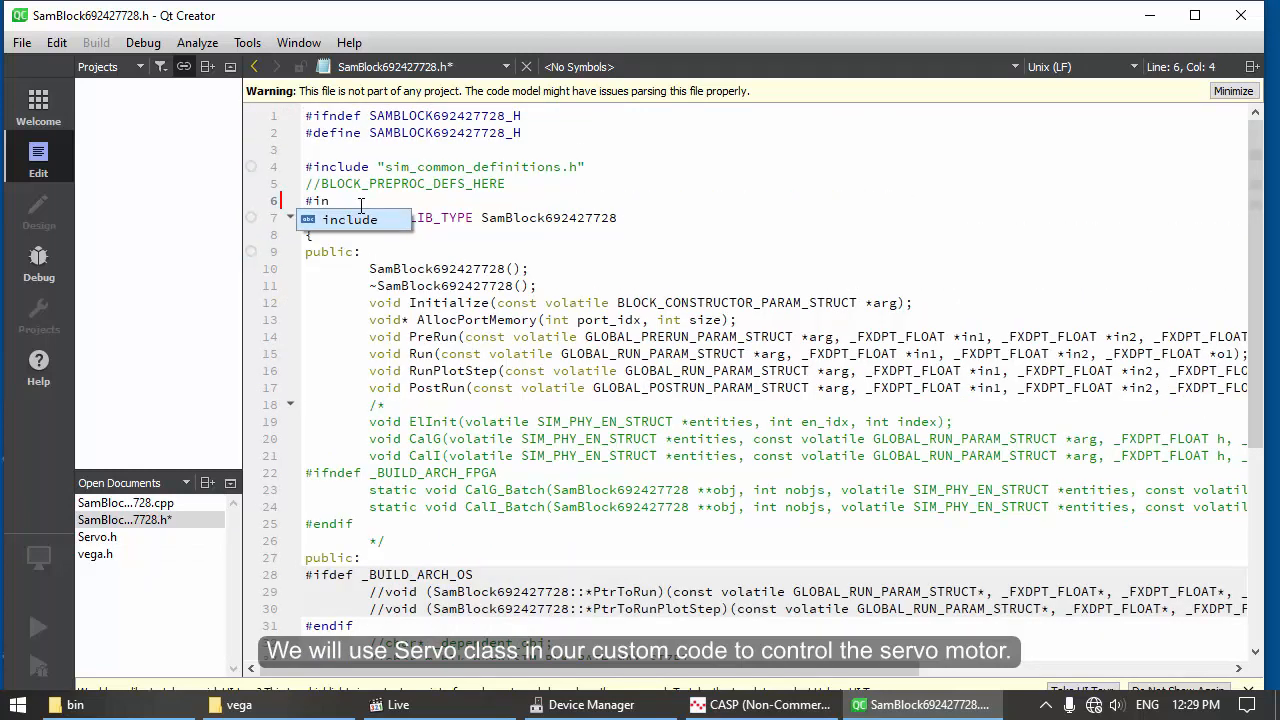
text(clude "Servo.h")
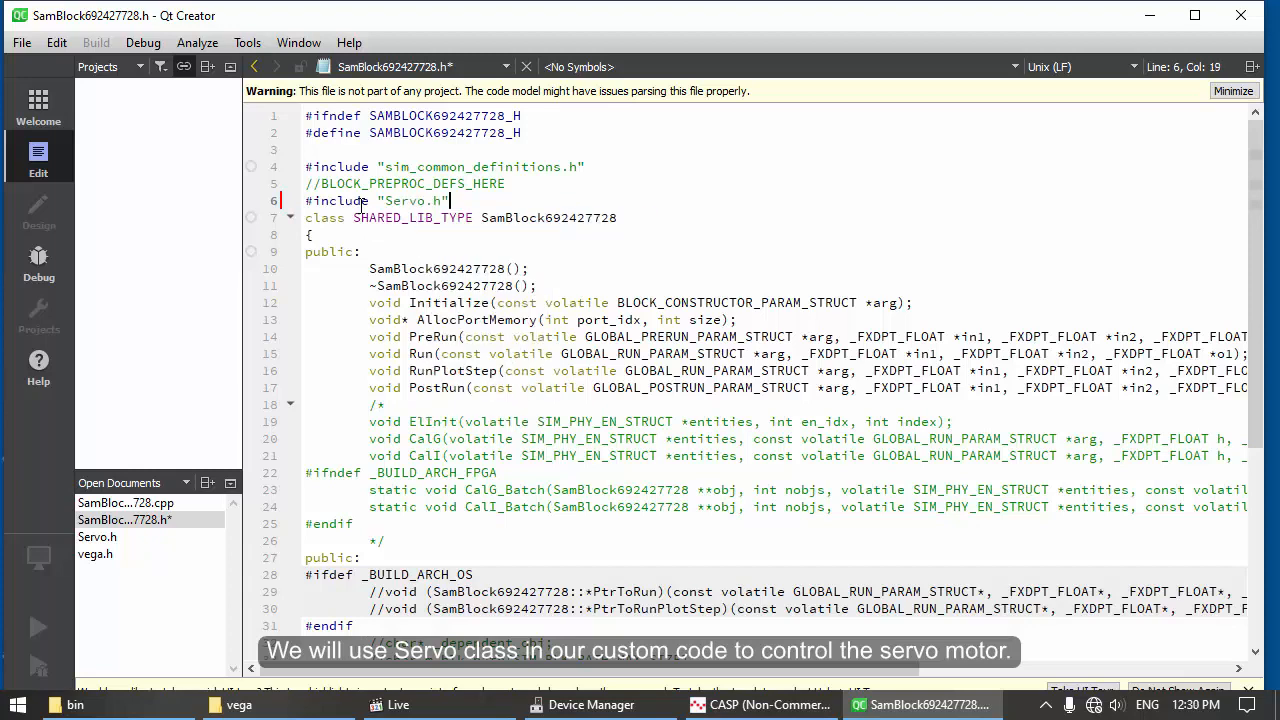
key(Return)
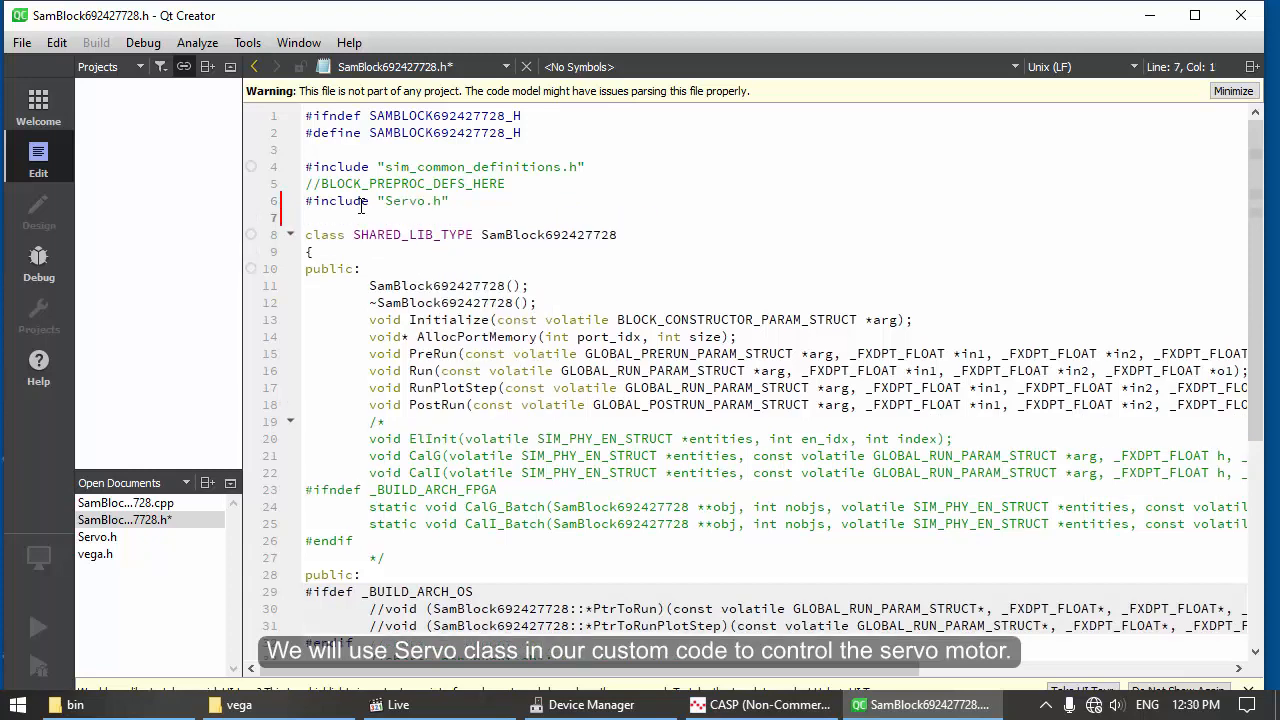
Declare the private members "Servo m_servo;" and "float m_angle, m_increment;" below the m_blk_id comment in the block's class
scroll(417, 204, down, 7)
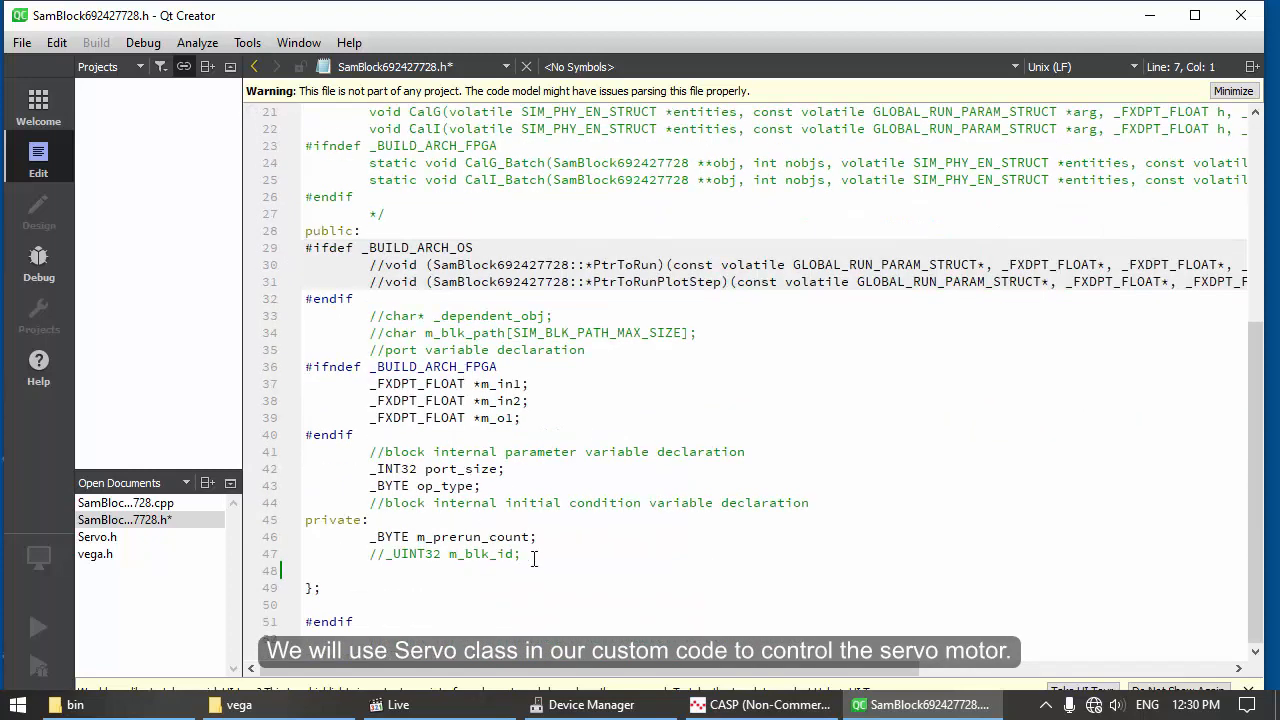
click(534, 559)
key(Return)
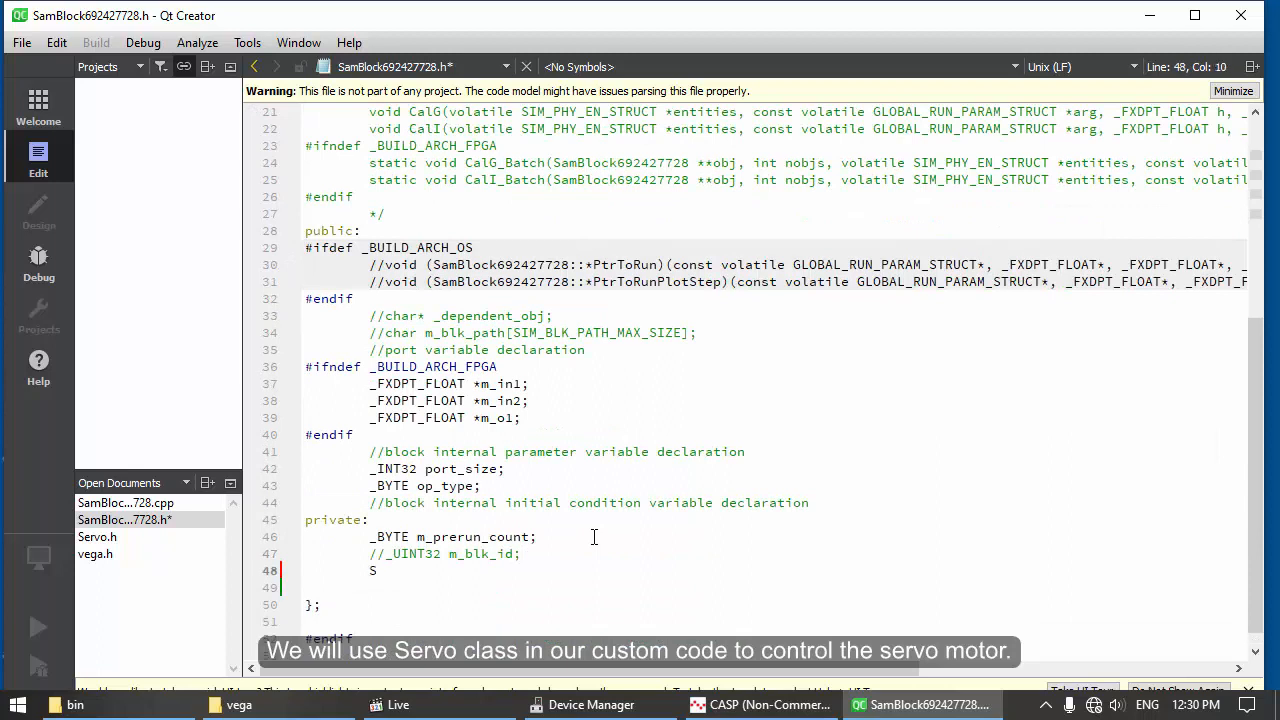
text(Servo m_servo)
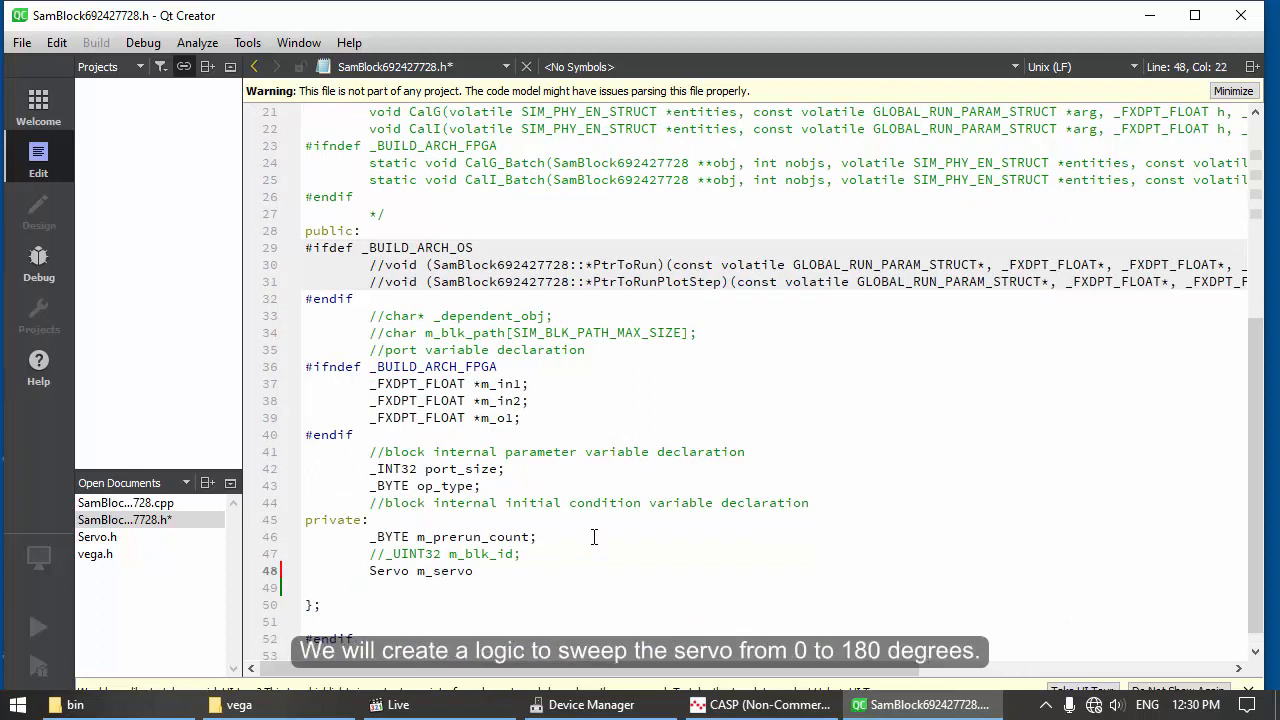
text(;)
key(Return)
text(float )
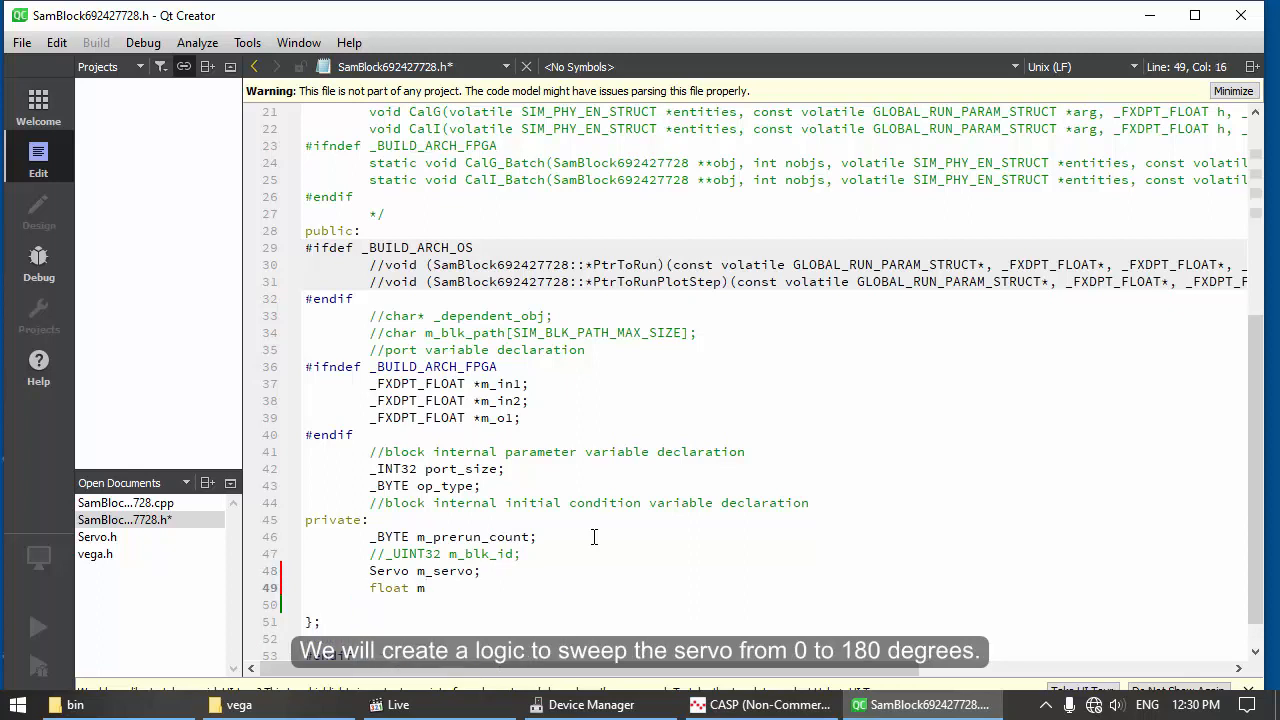
text(m_angle, m_increment;)
Copy the two new member declarations into PreRun in SamBlock692427728.cpp, right after the "Entering" printf line
drag(585, 589, 304, 572)
key(ctrl+c)
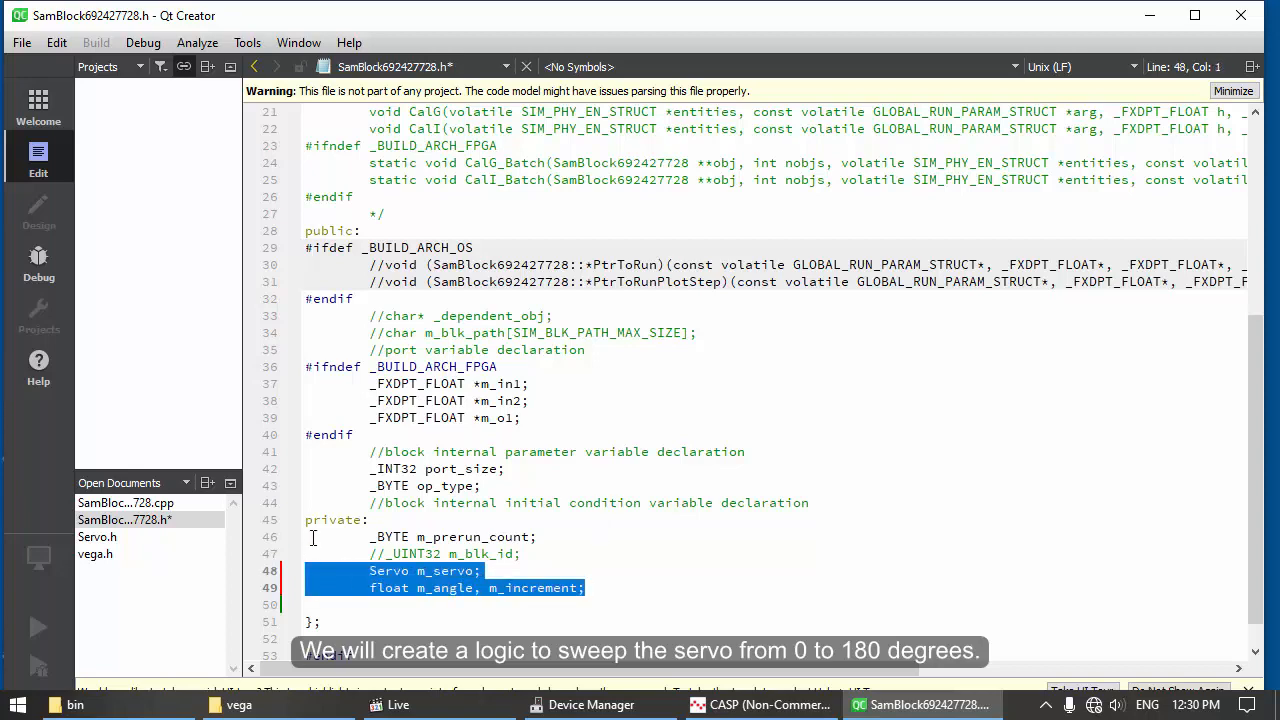
click(177, 503)
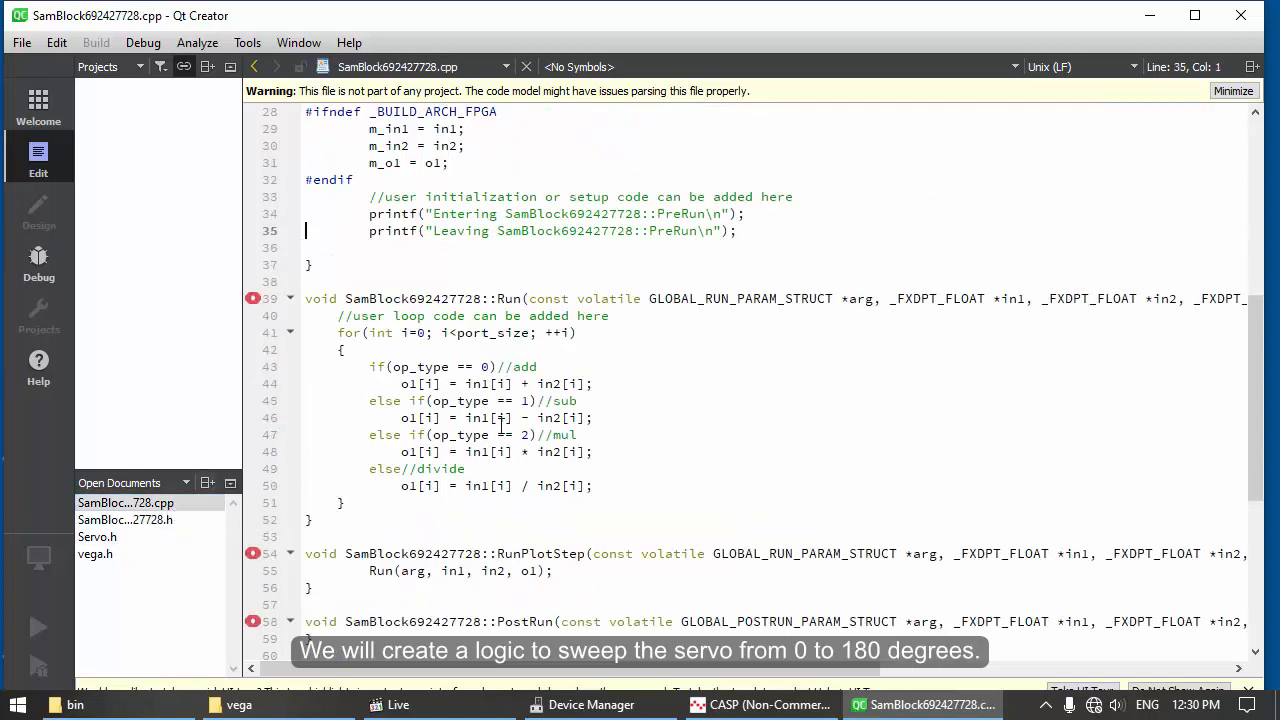
click(395, 504)
scroll(487, 530, up, 2)
click(763, 319)
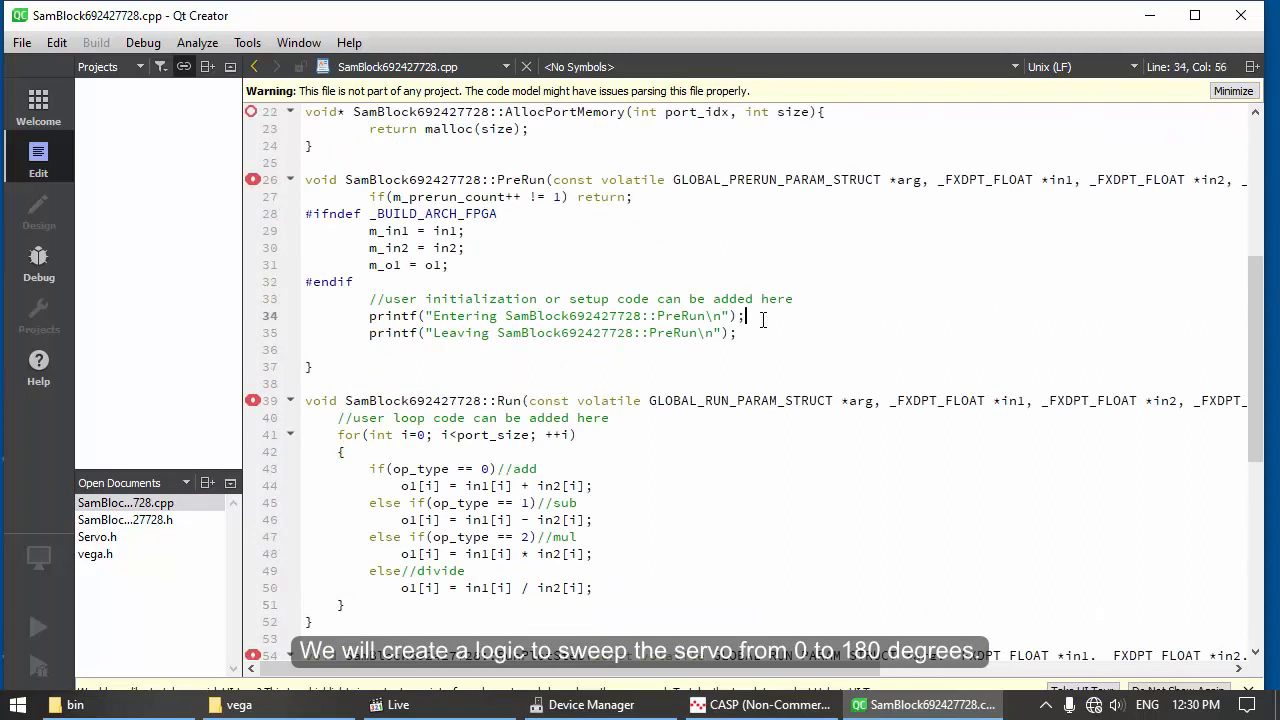
key(Return)
key(ctrl+v)
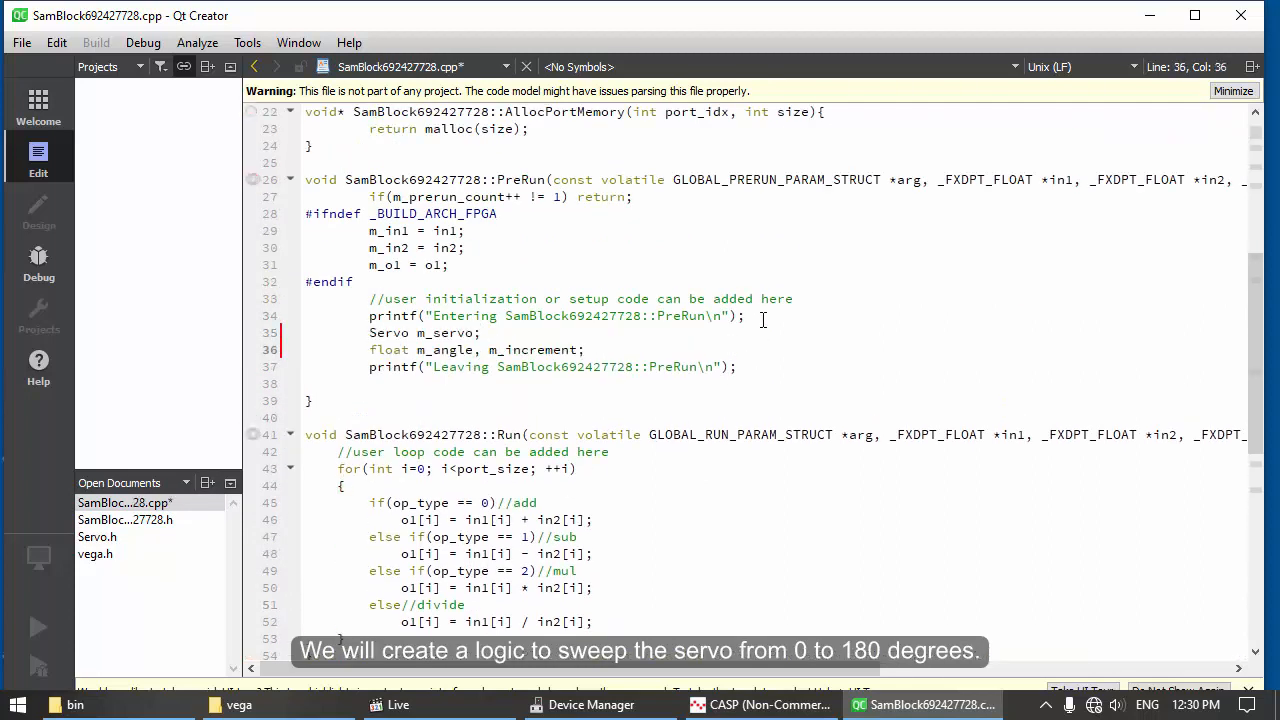
Turn the pasted Servo declaration in PreRun into an m_servo.attach() call, copying the method name from Servo.h
double_click(408, 333)
key(Delete)
key(Delete)
click(428, 334)
text(.)
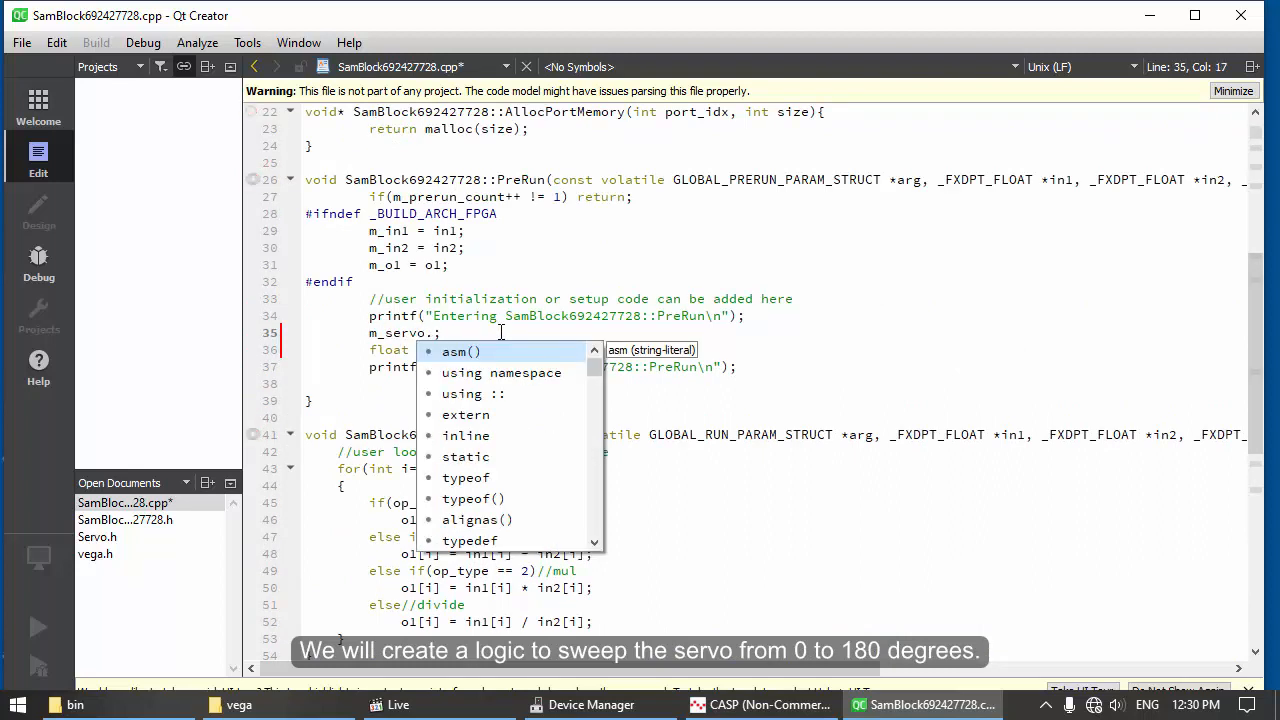
click(97, 537)
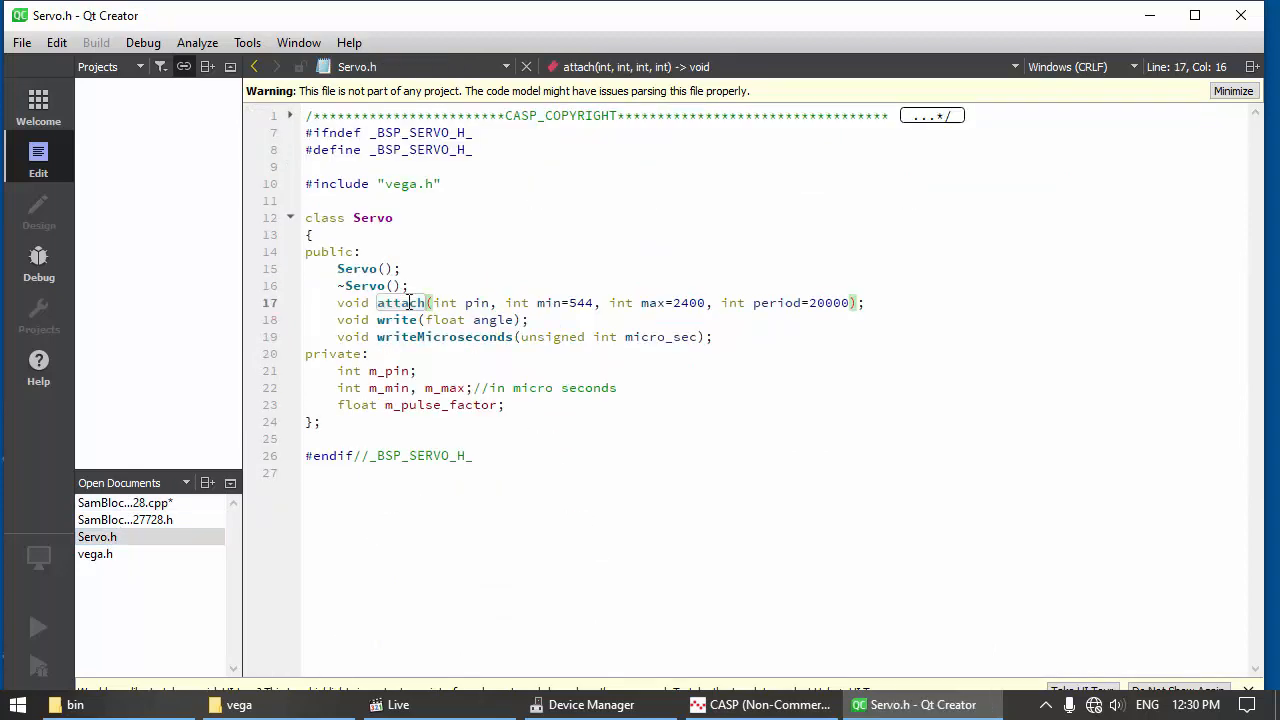
double_click(420, 302)
key(ctrl+c)
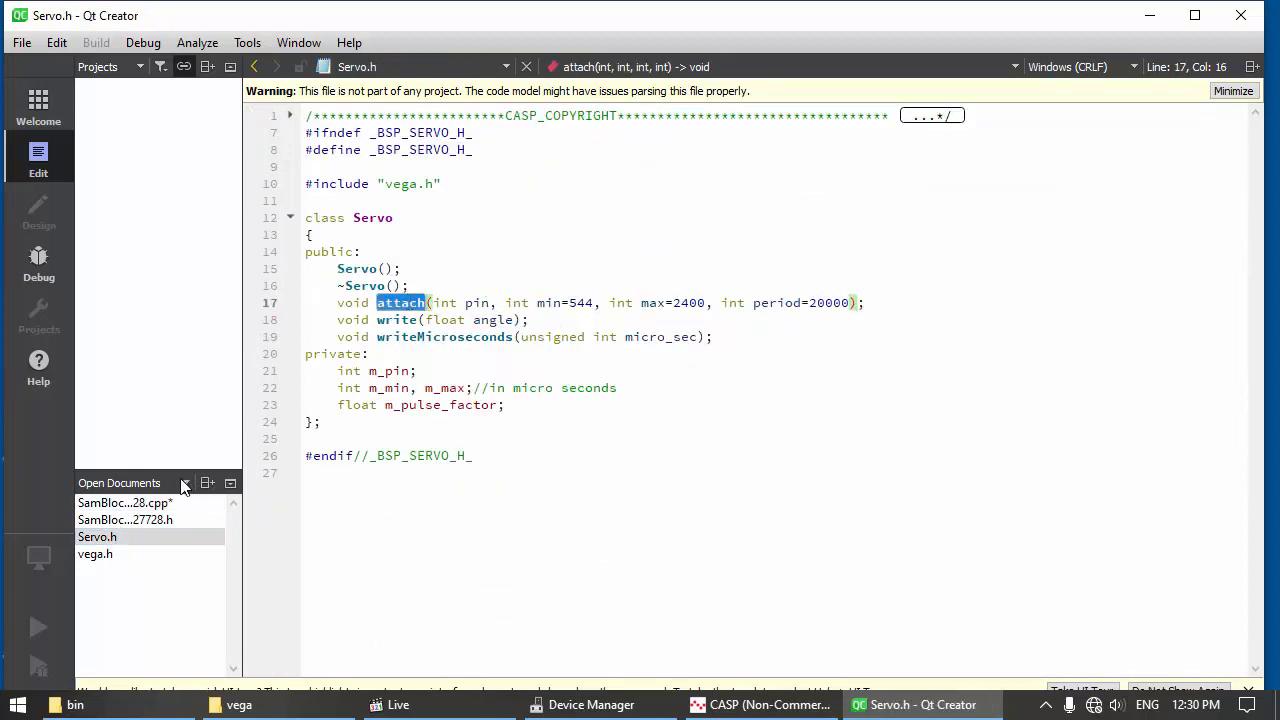
click(125, 503)
key(ctrl+v)
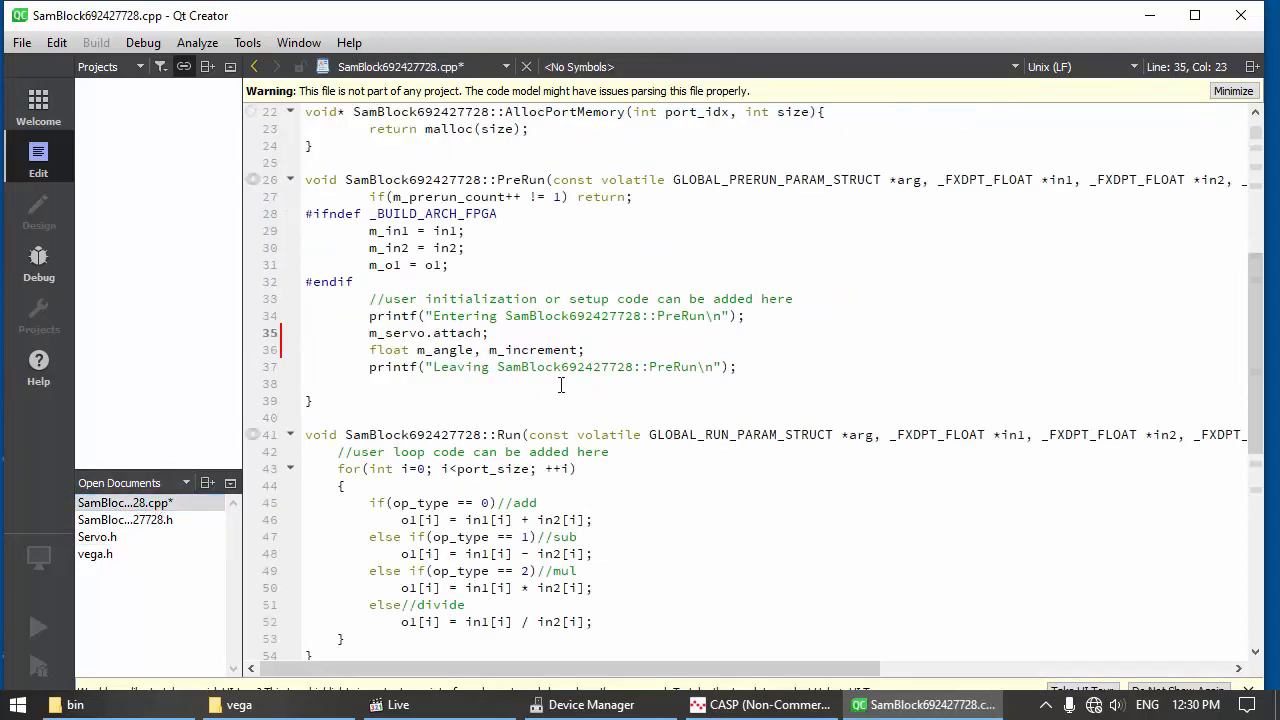
text(()
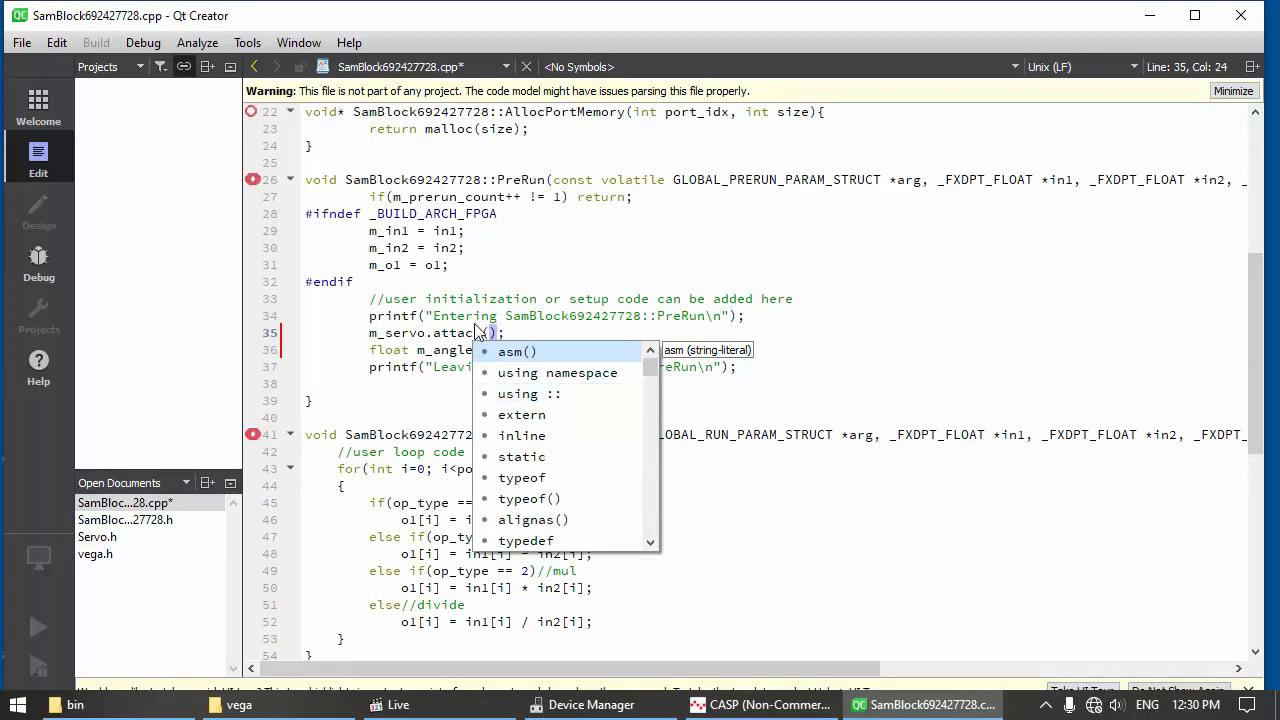
key(Escape)
Switch to CASP, widen the BSP help, and locate the PWM2 pin in the board picture
click(760, 704)
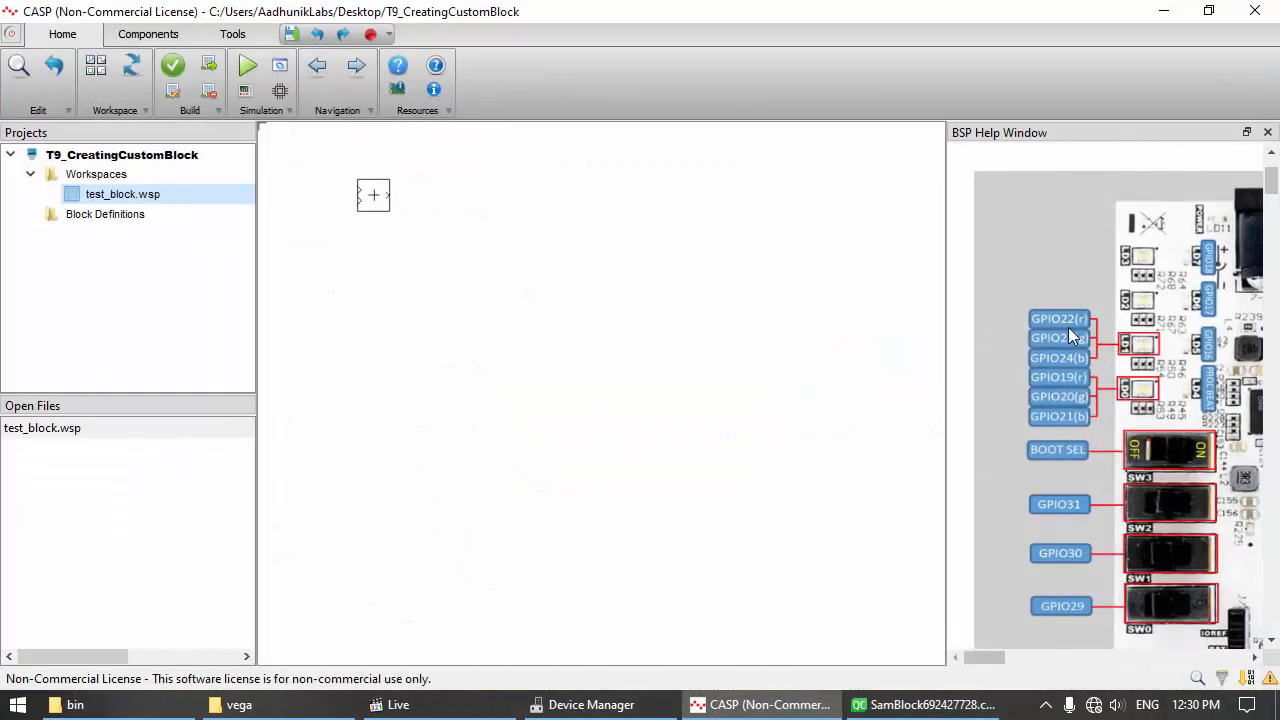
drag(944, 334, 706, 314)
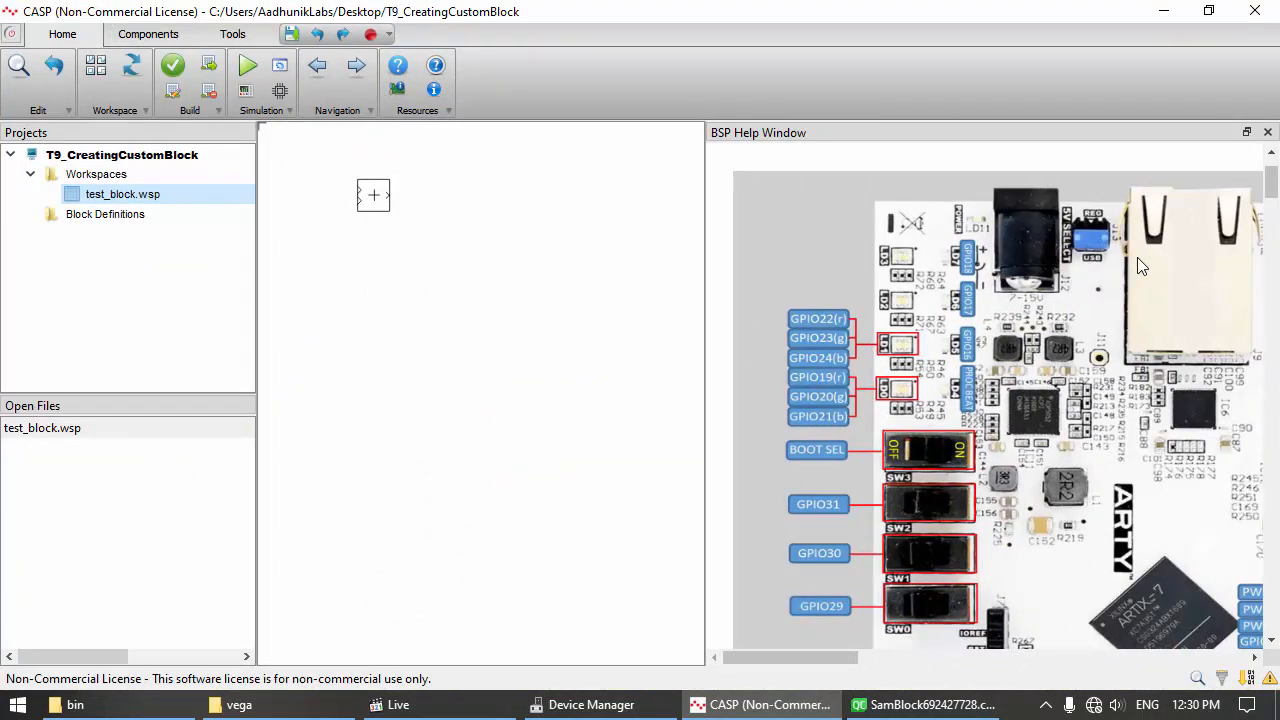
mouse_move(1270, 192)
mouse_down()
mouse_move(1273, 252)
mouse_move(1274, 200)
mouse_up()
drag(837, 655, 941, 655)
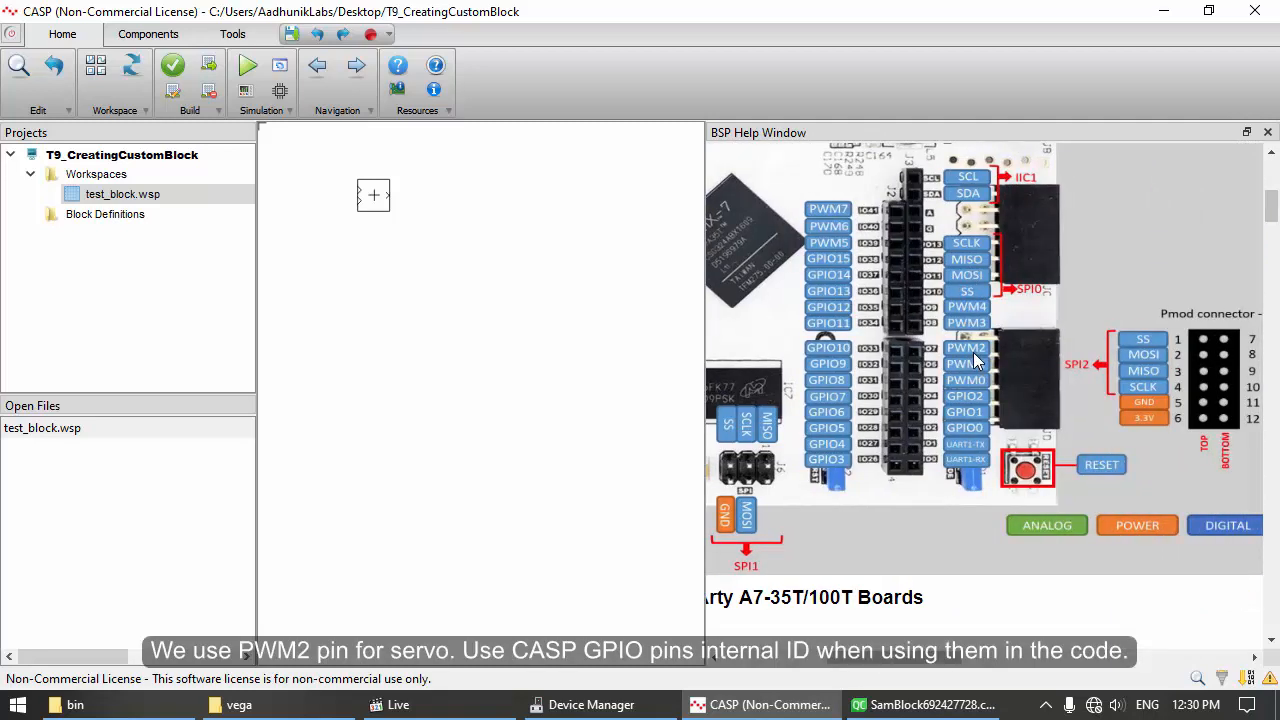
Find the PWM Pins row in the Thejas32 Arty A7-35T configuration table and look up PWM2's internal ID
drag(1270, 220, 1270, 281)
drag(873, 660, 782, 660)
scroll(881, 541, down, 13)
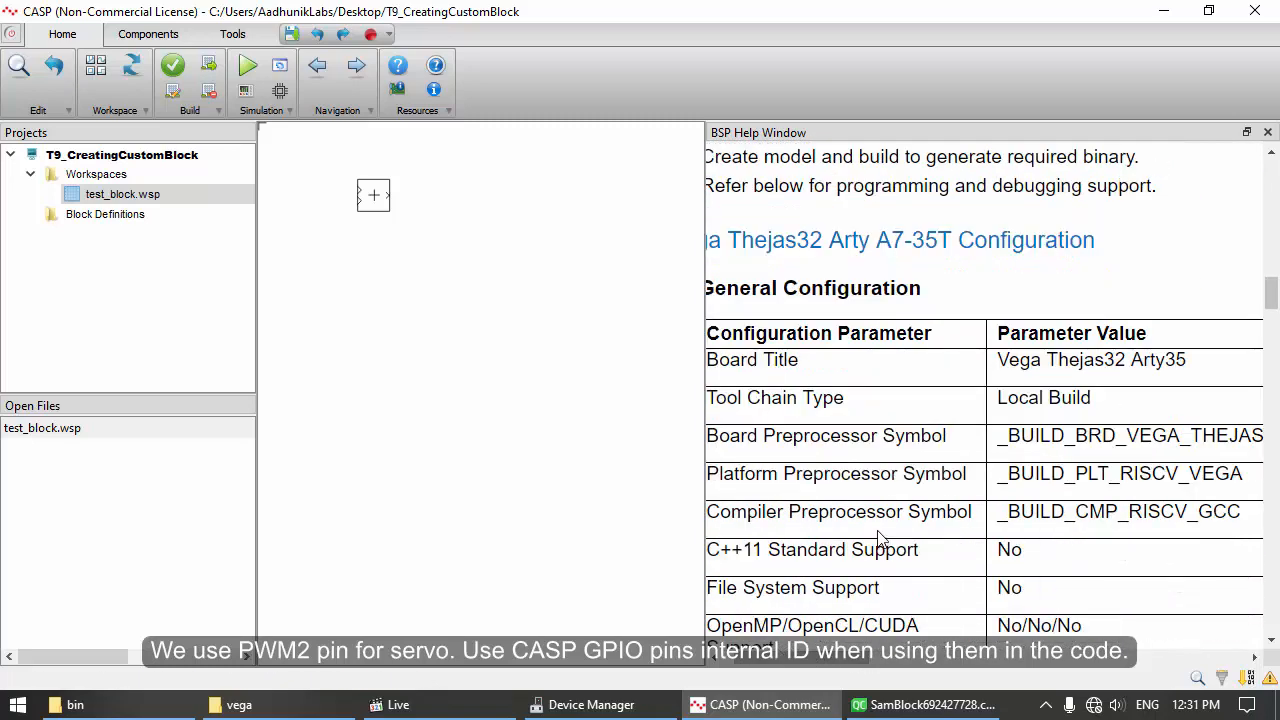
scroll(855, 600, down, 5)
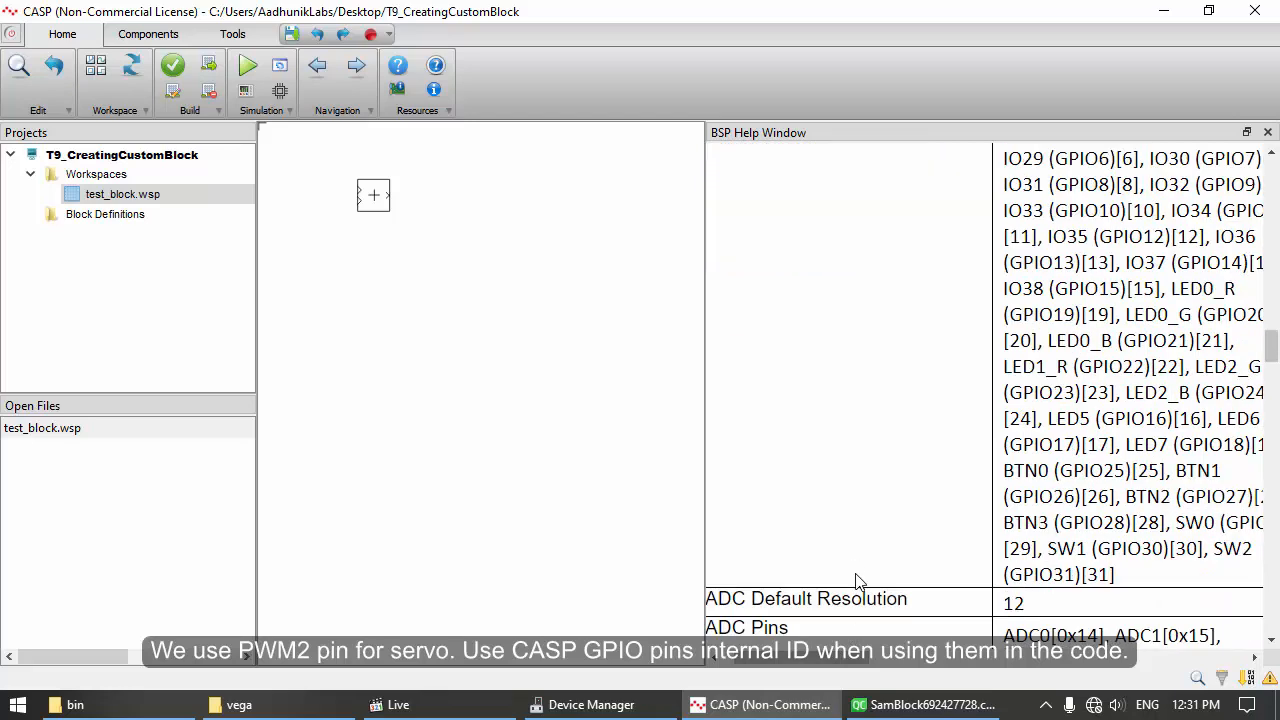
drag(781, 655, 771, 655)
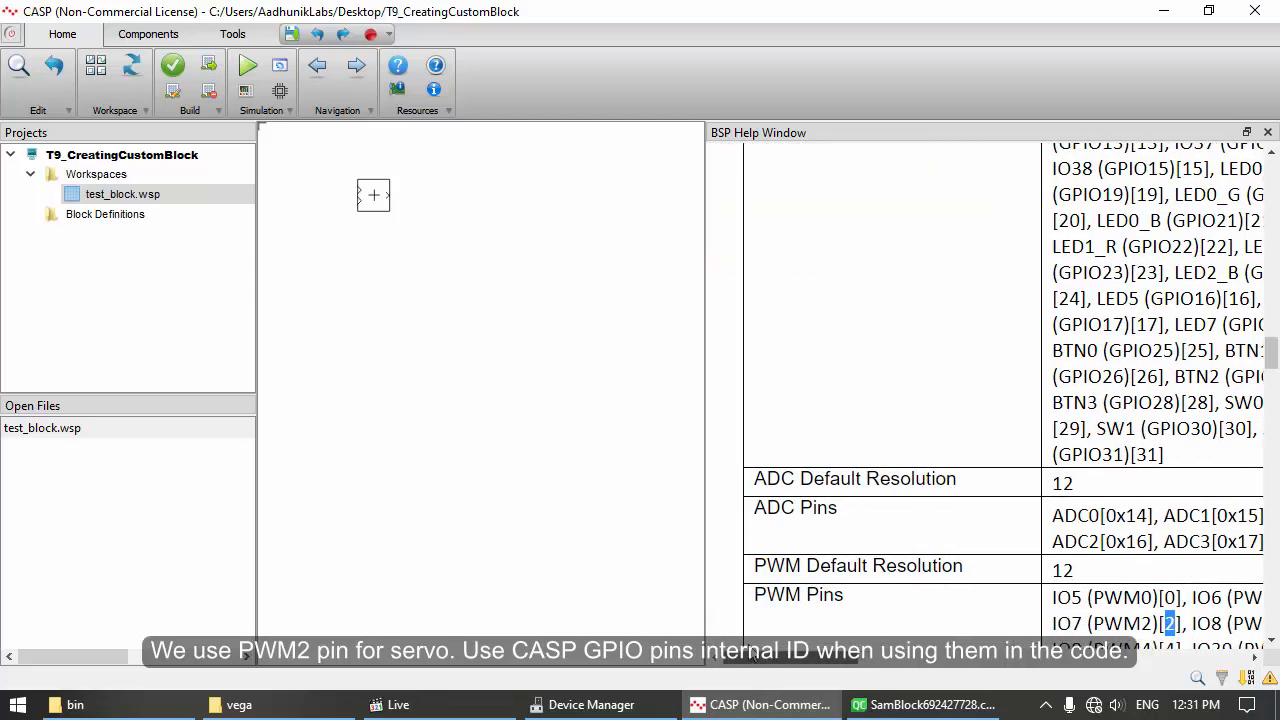
scroll(813, 523, down, 3)
drag(843, 414, 760, 423)
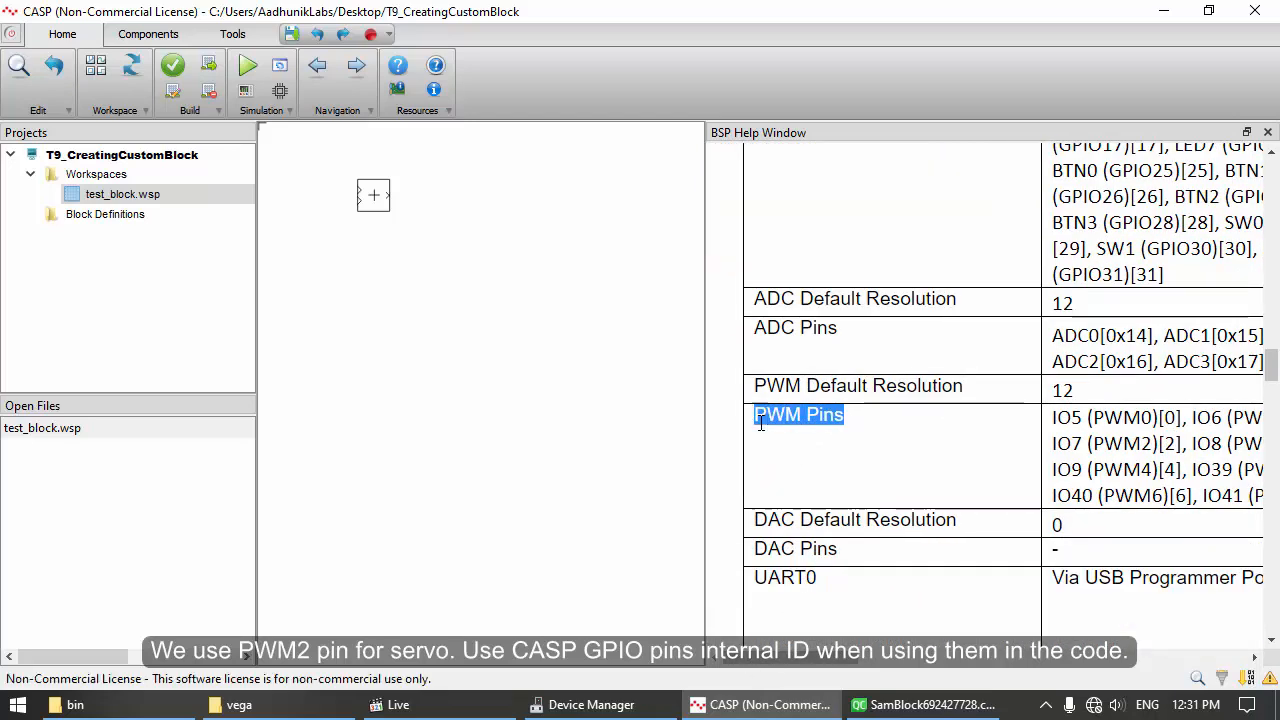
drag(851, 657, 873, 657)
double_click(1078, 443)
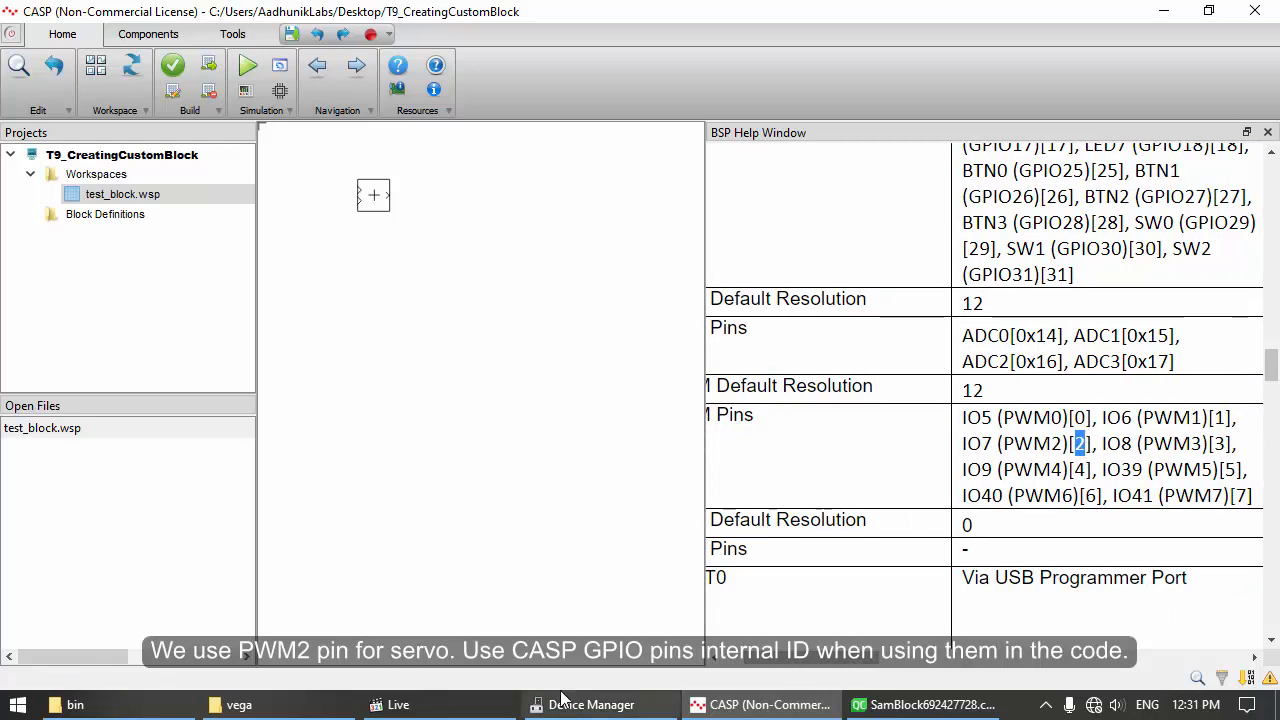
Switch back to Qt Creator and pass pin ID 2 to the m_servo.attach() call in PreRun
click(930, 705)
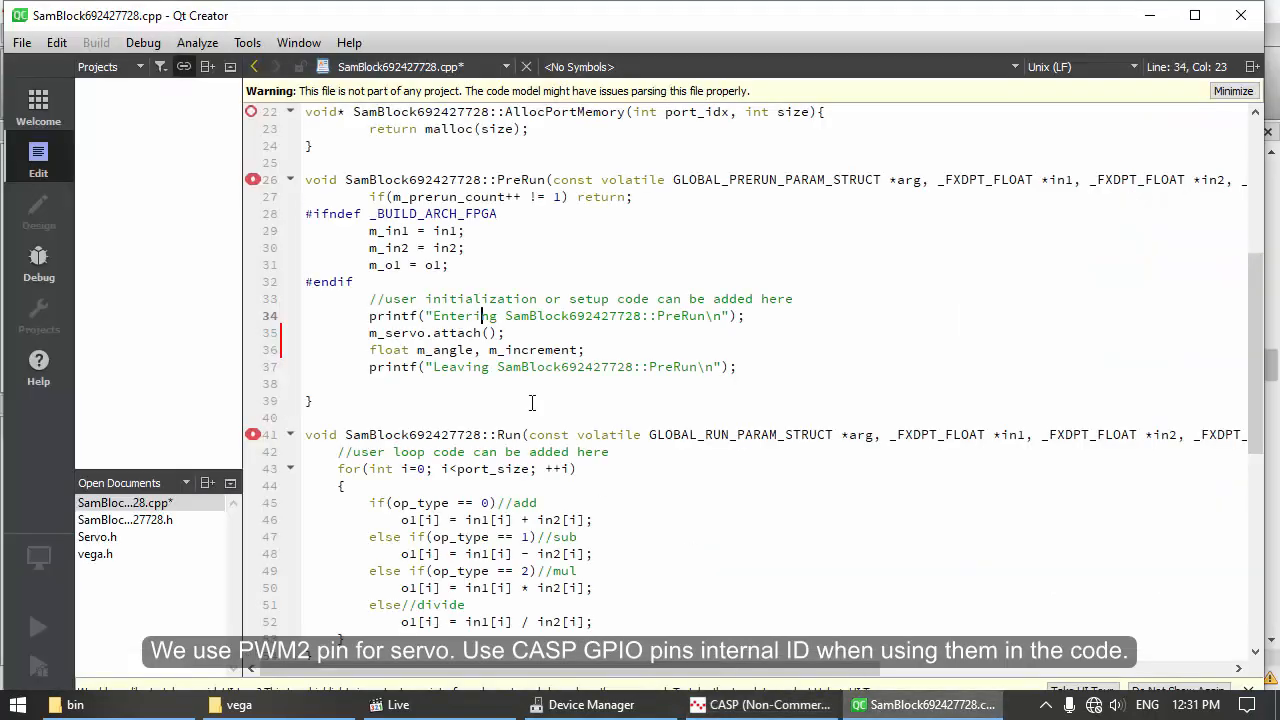
click(490, 333)
text(2)
Turn the pasted float declaration in PreRun into the assignment m_angle = 0; with m_increment on its own line
scroll(568, 337, down, 1)
double_click(404, 299)
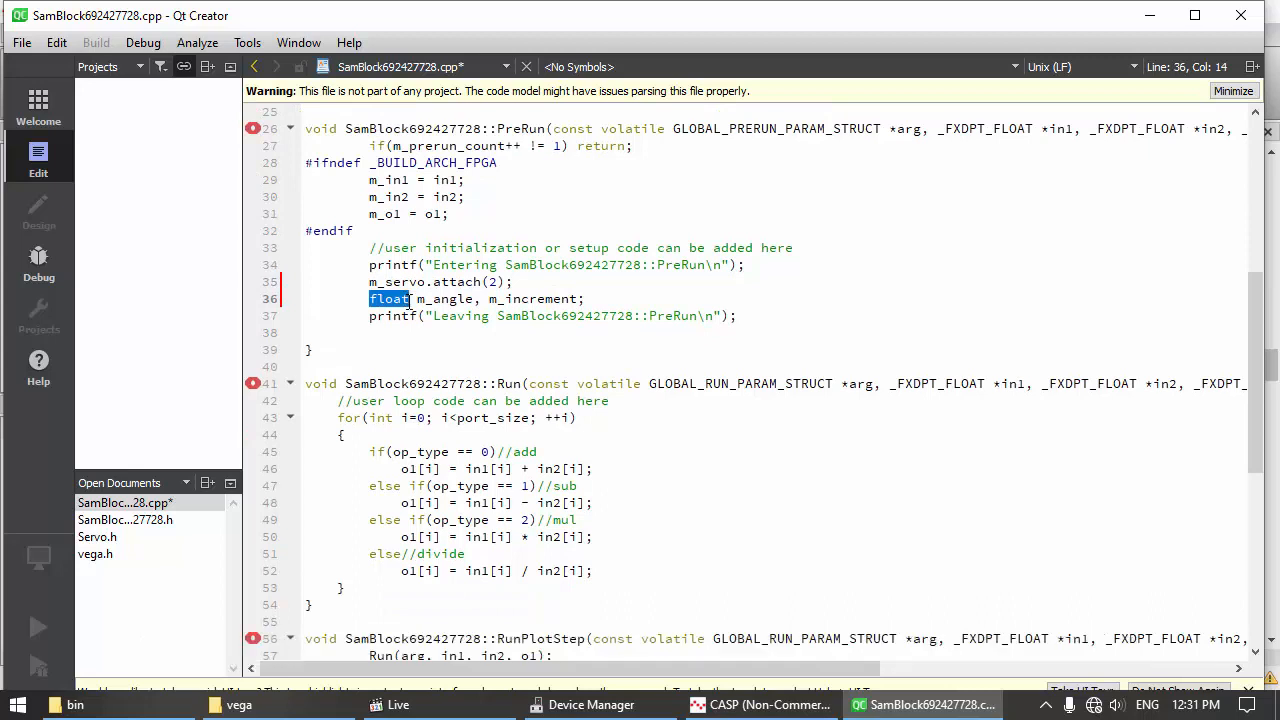
key(Delete)
key(Delete)
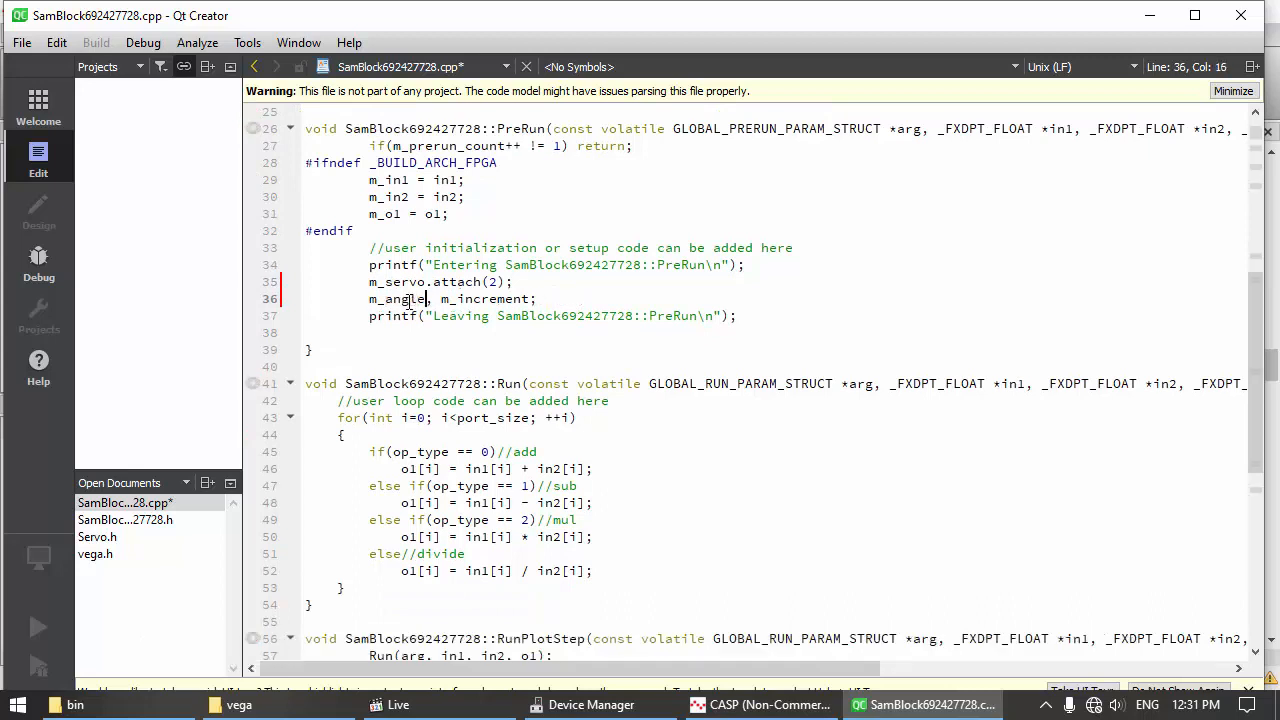
text(= 0)
key(Delete)
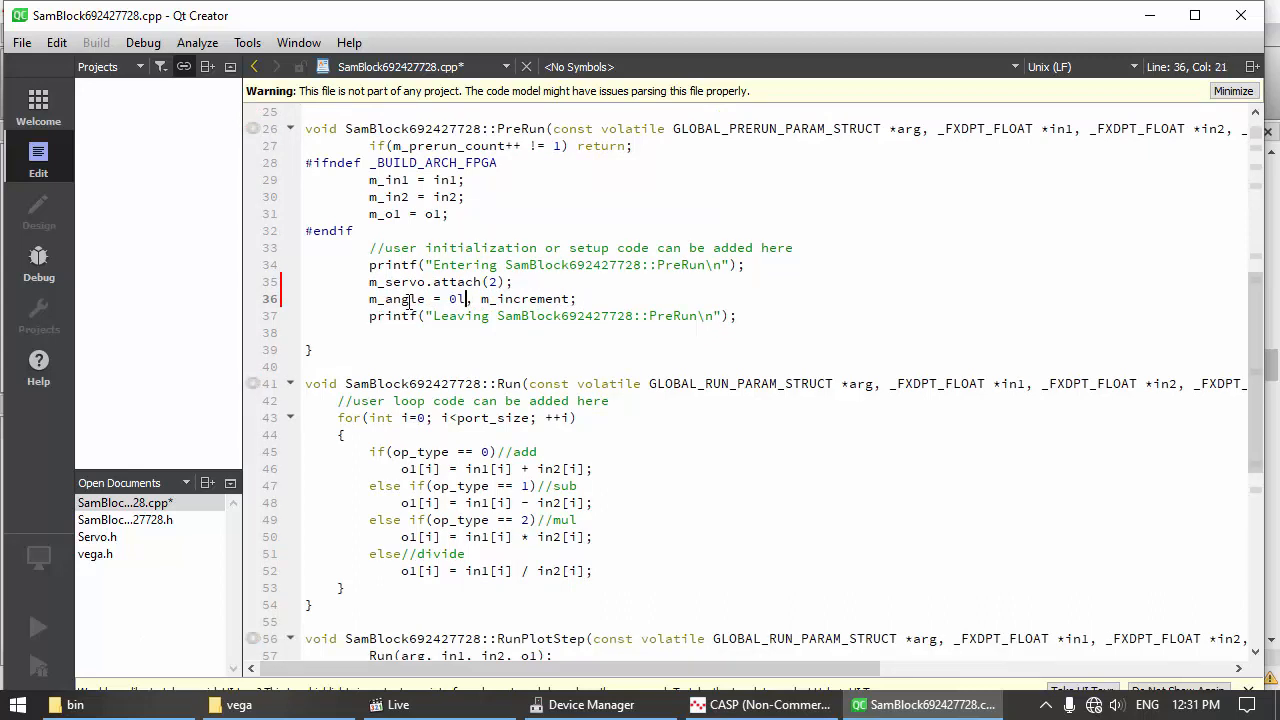
text(;)
key(Return)
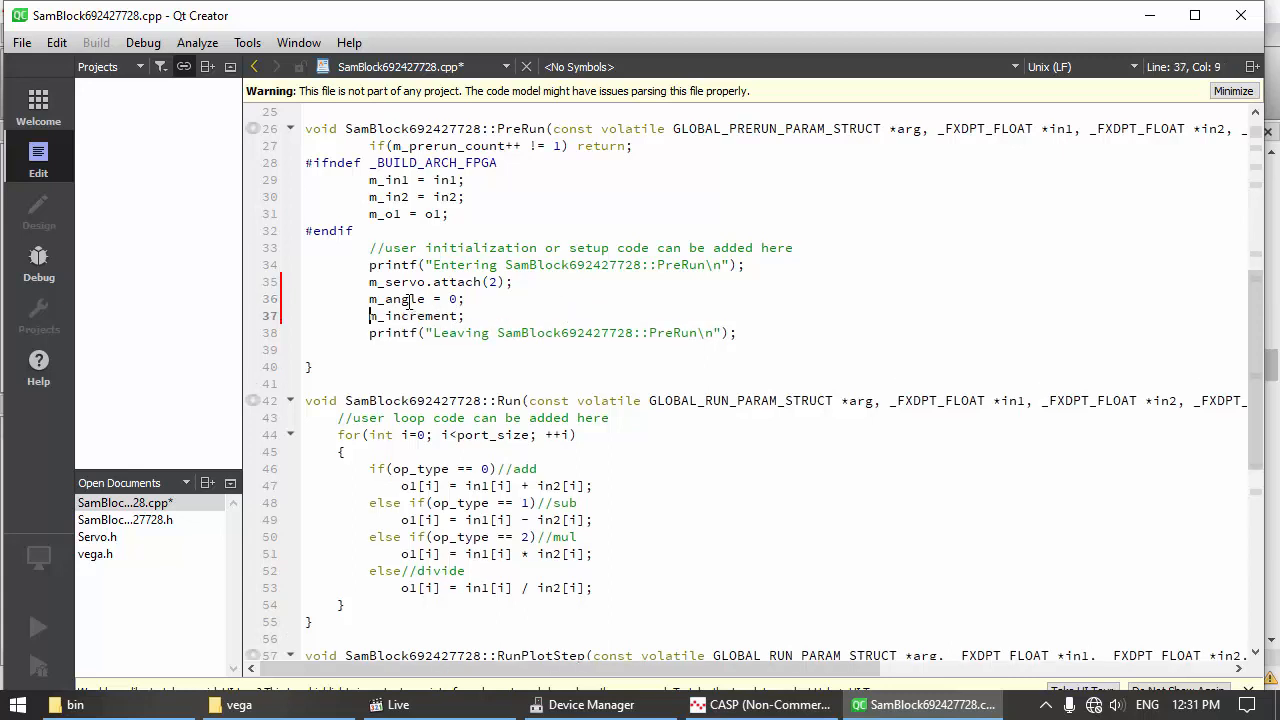
Initialize m_increment to 0.05 in PreRun and save the source file
key(End)
key(Left)
text(=)
key(Return)
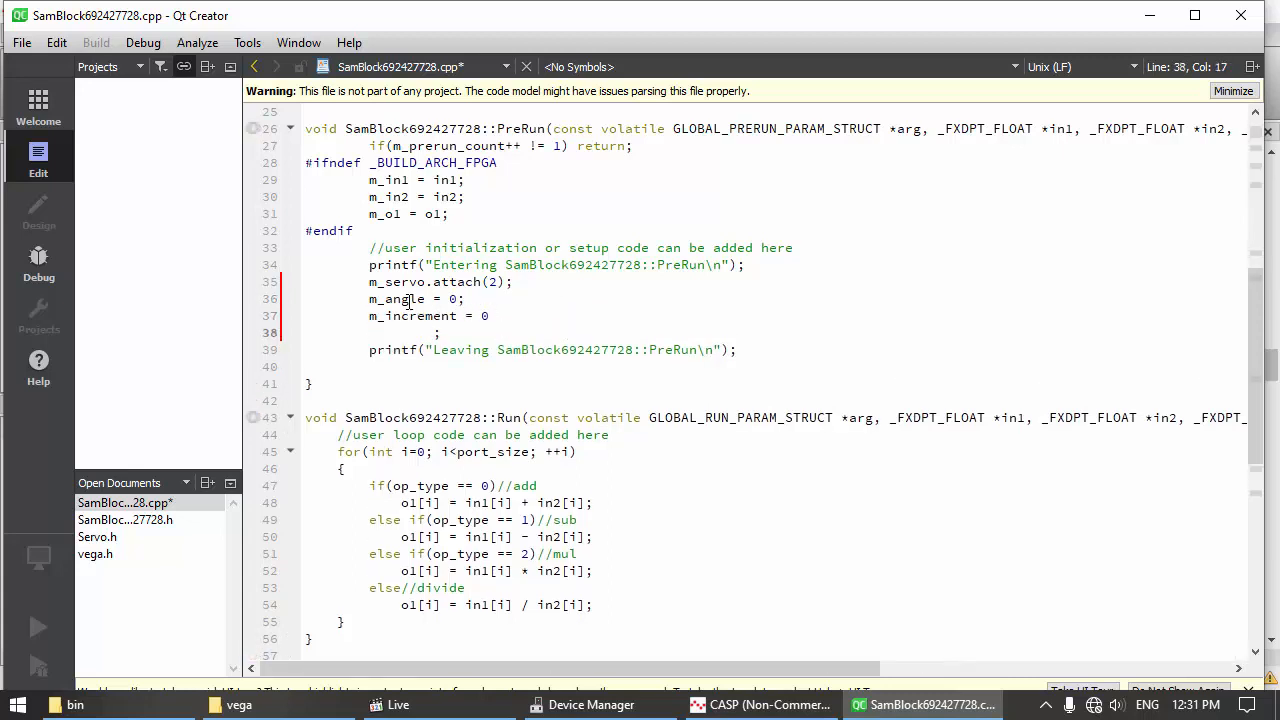
key(ctrl+z)
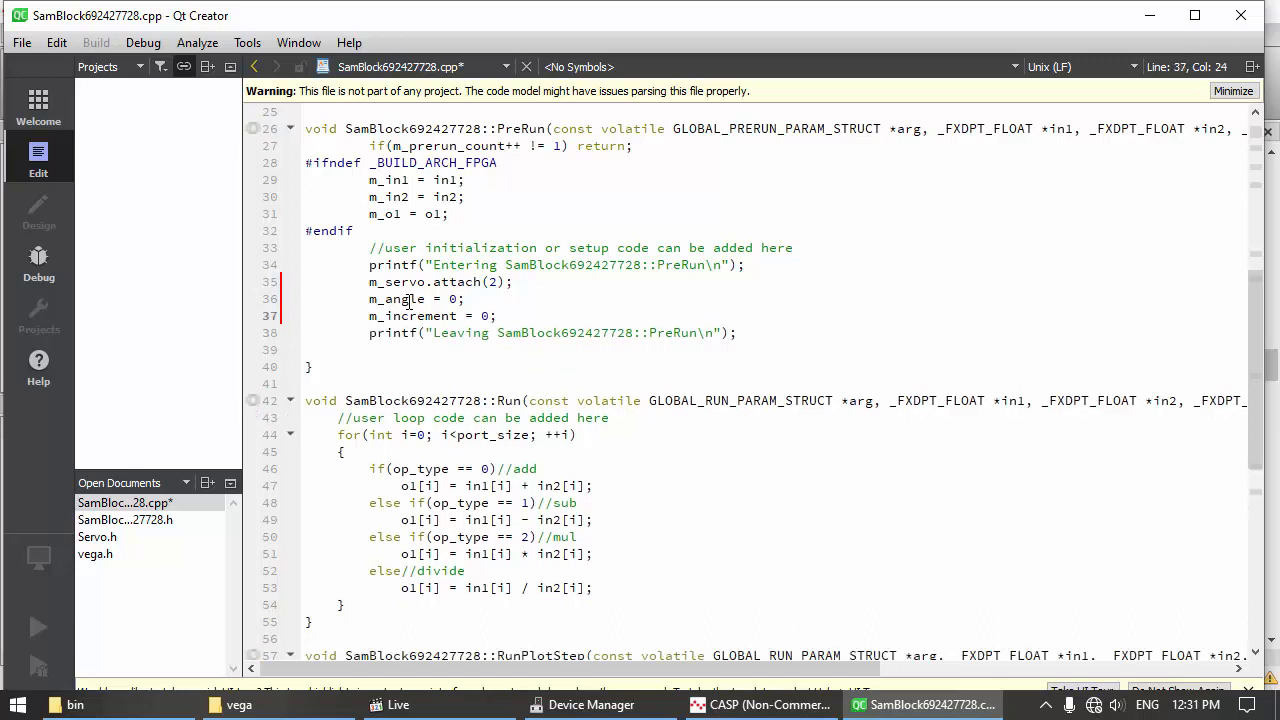
text(0.05)
scroll(497, 265, down, 1)
key(ctrl+s)
Add an if(m_angle > 179) condition after the for loop in the Run function
click(374, 553)
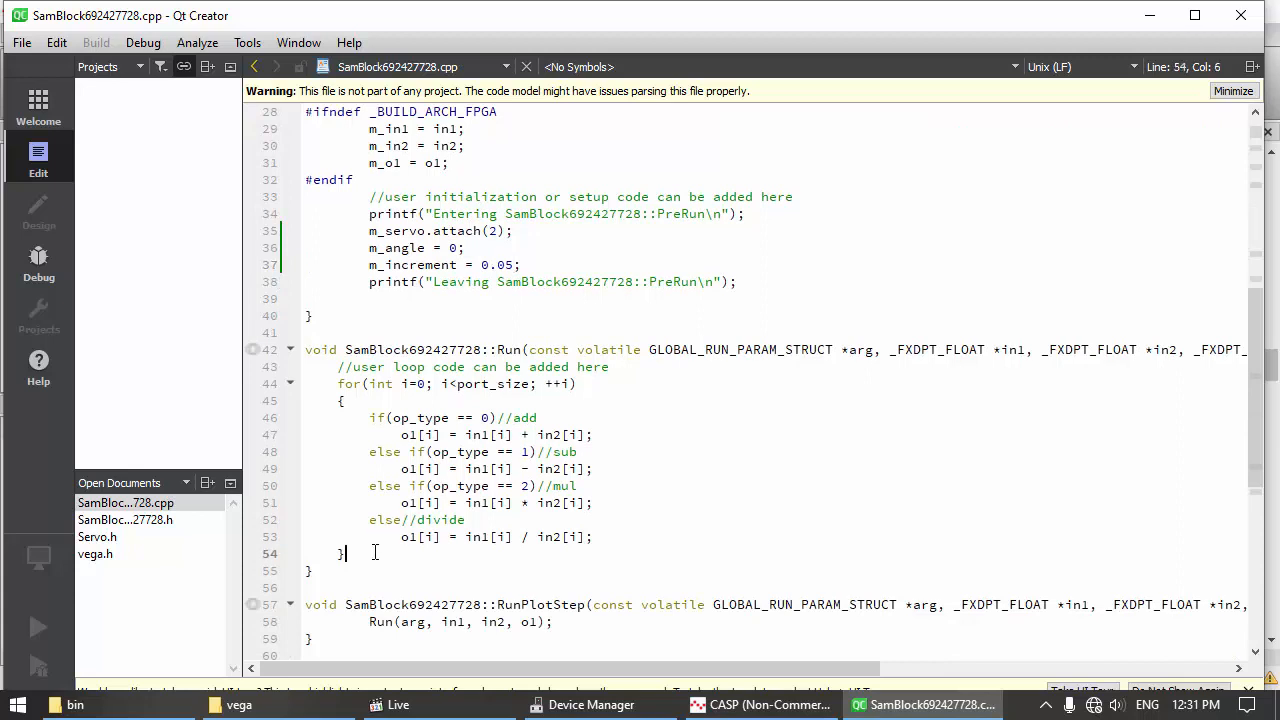
key(Return)
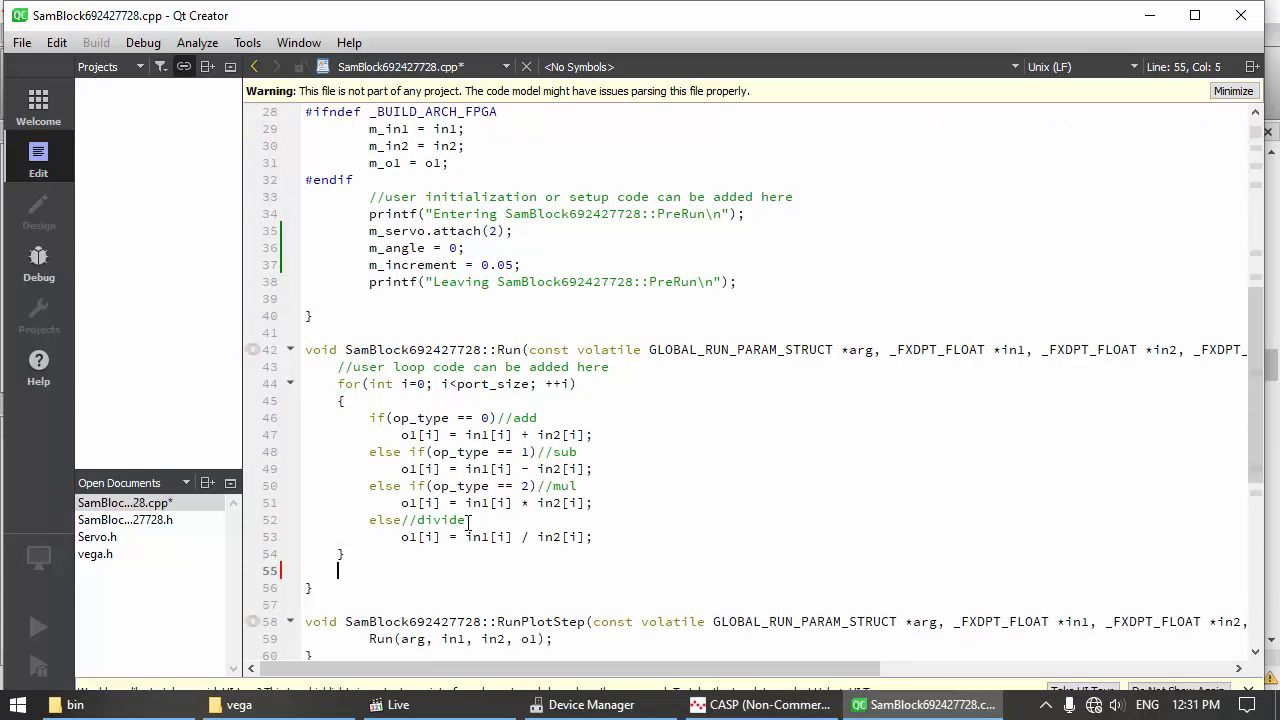
text(if()
double_click(425, 265)
double_click(405, 248)
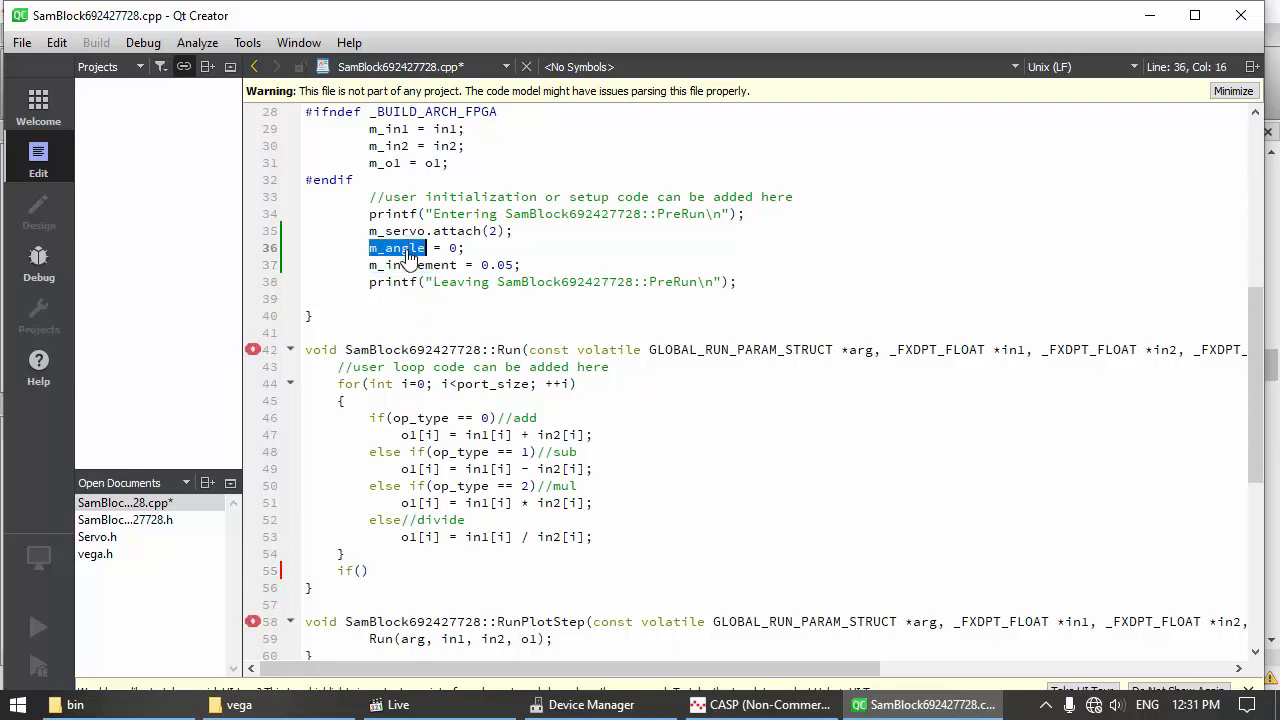
key(ctrl+c)
click(364, 571)
key(ctrl+v)
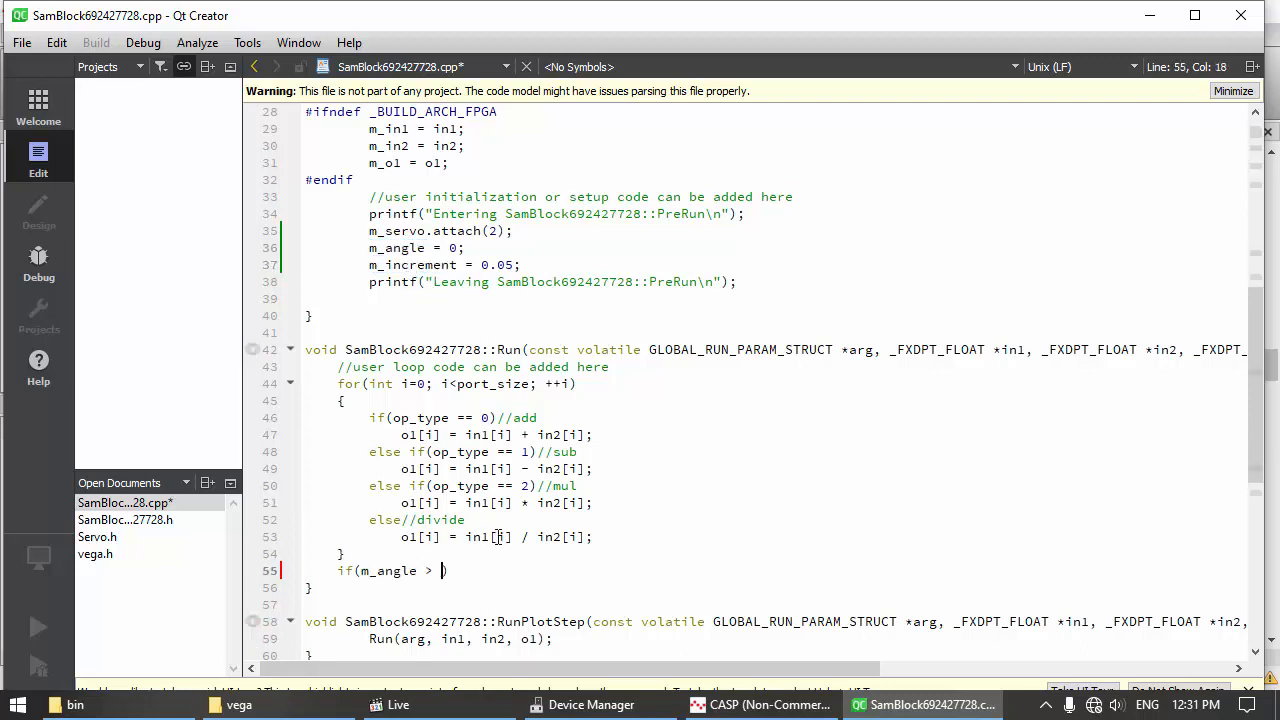
text(> 179)
key(End)
key(Return)
Set m_increment = -0.05; as the body of the m_angle > 179 condition
double_click(436, 265)
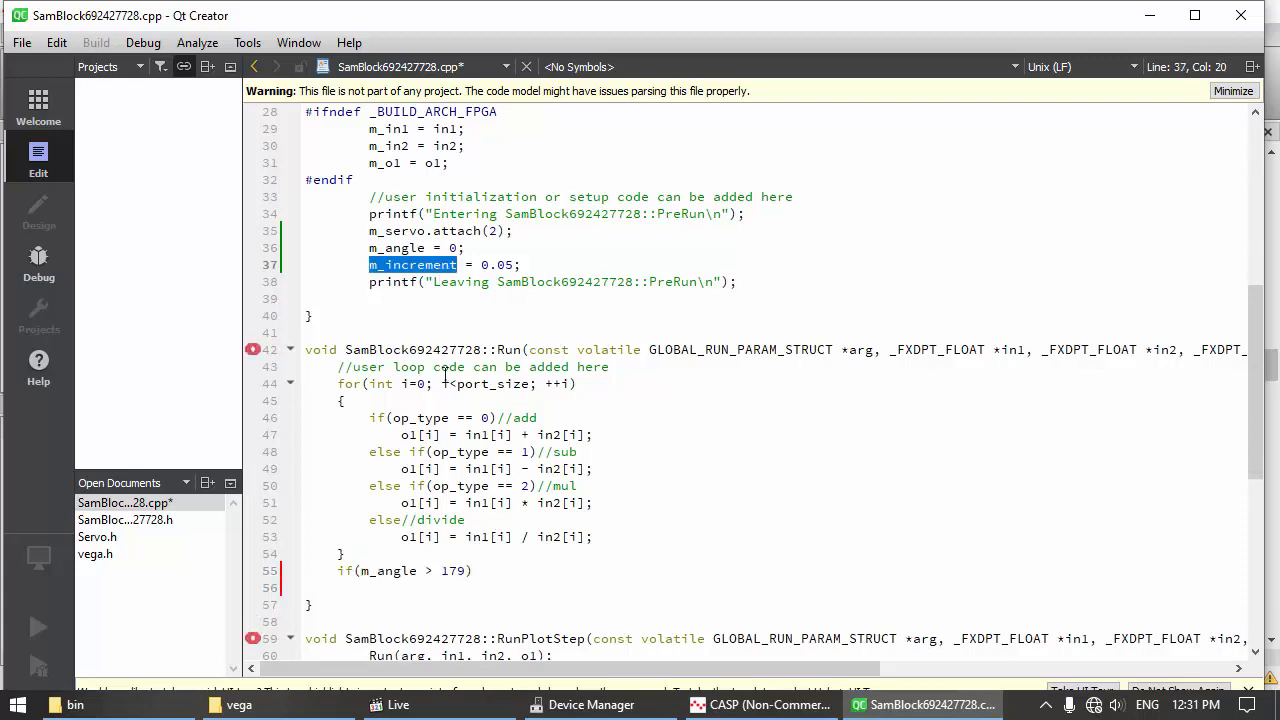
click(369, 592)
key(ctrl+v)
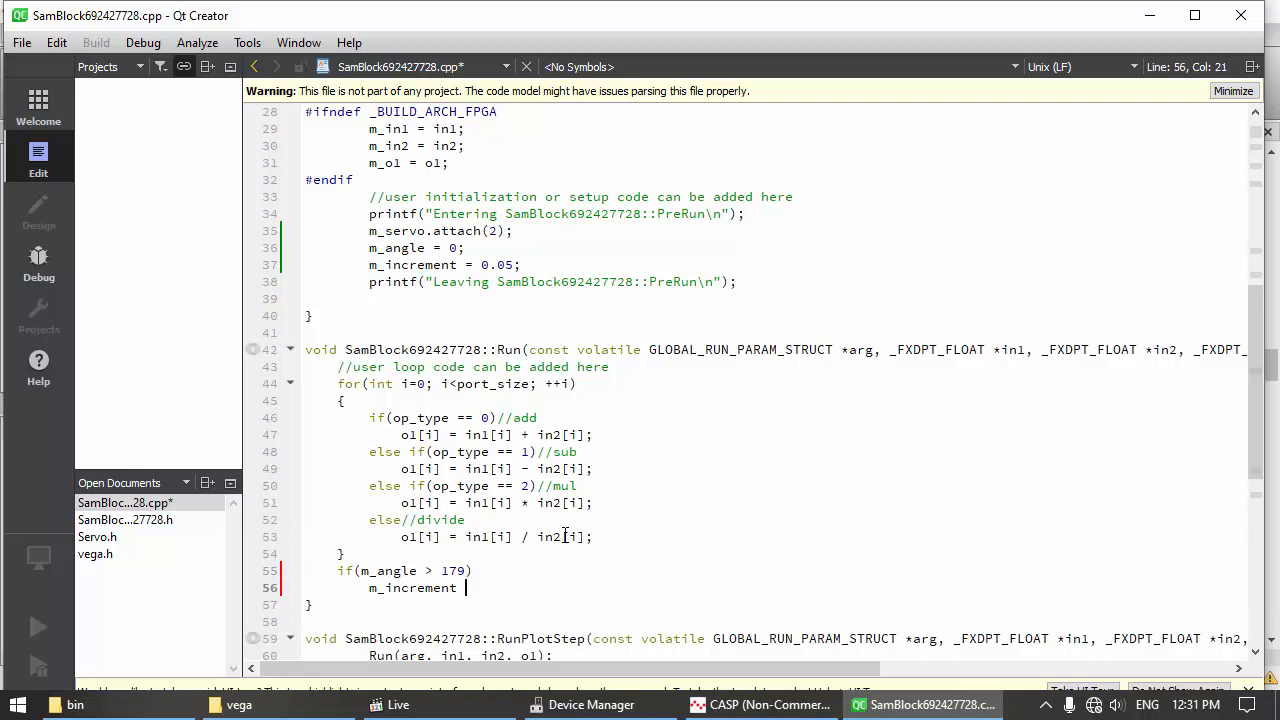
text(= -0.05;)
key(Return)
Add an else branch that sets m_increment = 0.05; by reusing the line above, and save the file
text(else)
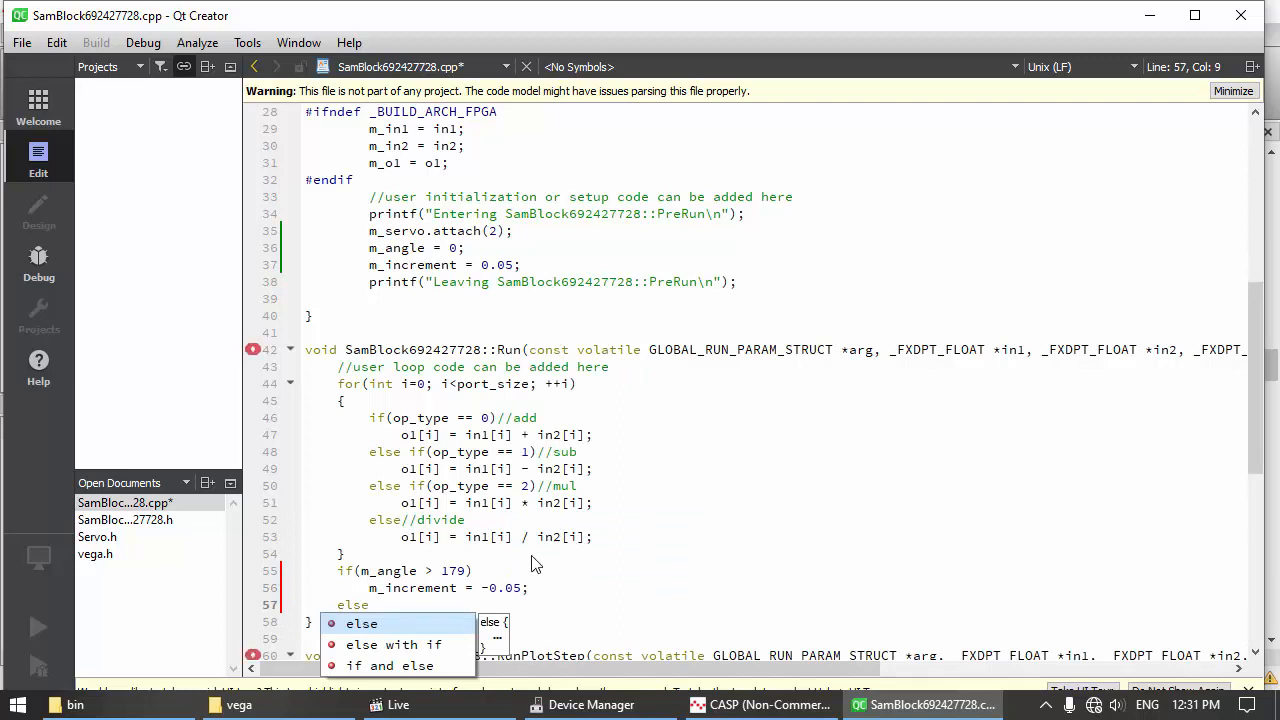
drag(522, 588, 372, 588)
key(ctrl+c)
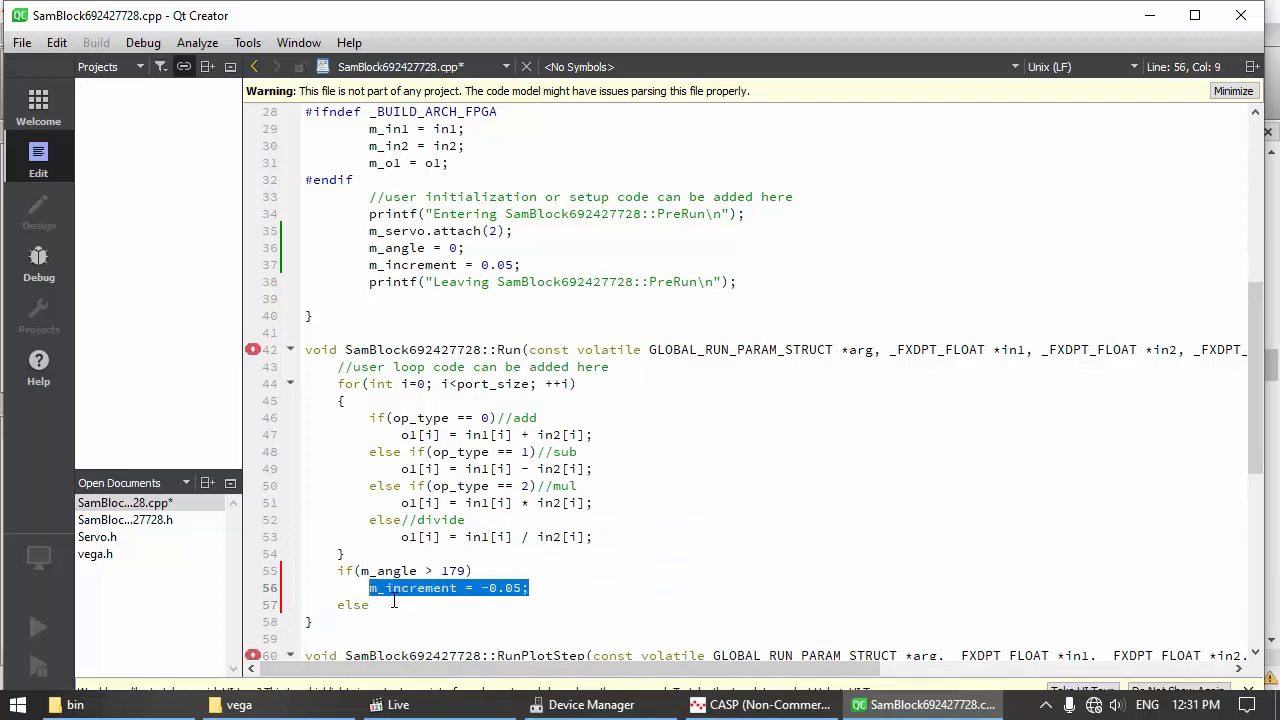
key(Down)
key(Return)
key(ctrl+v)
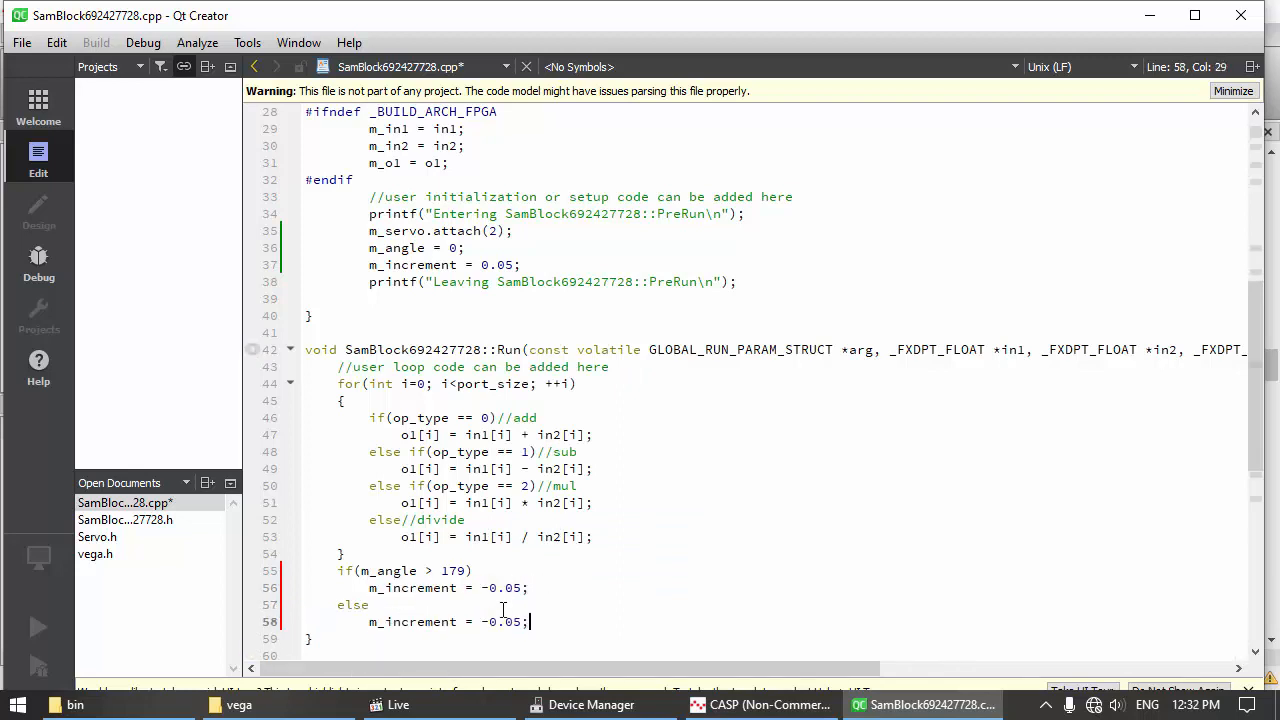
key(Left)
key(Left)
key(Left)
key(Left)
key(Left)
key(BackSpace)
key(ctrl+s)
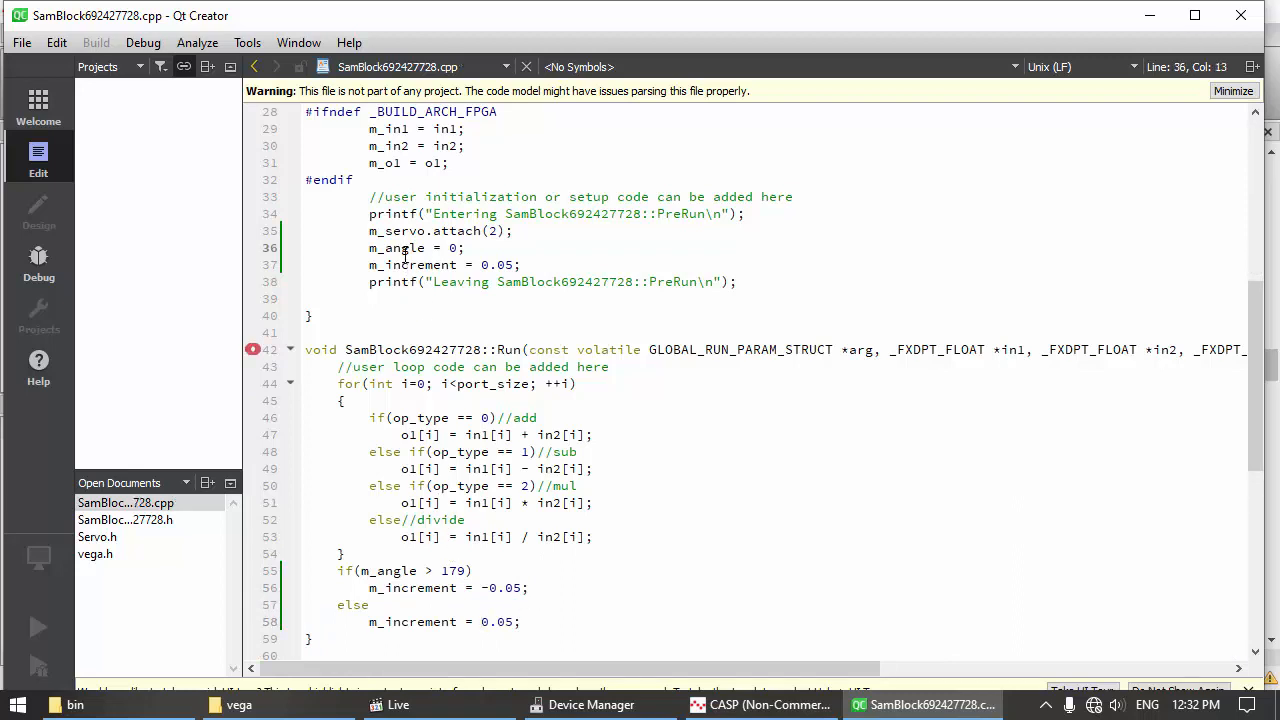
Add the line m_angle += m_increment; below the if/else block in Run
click(553, 624)
key(Return)
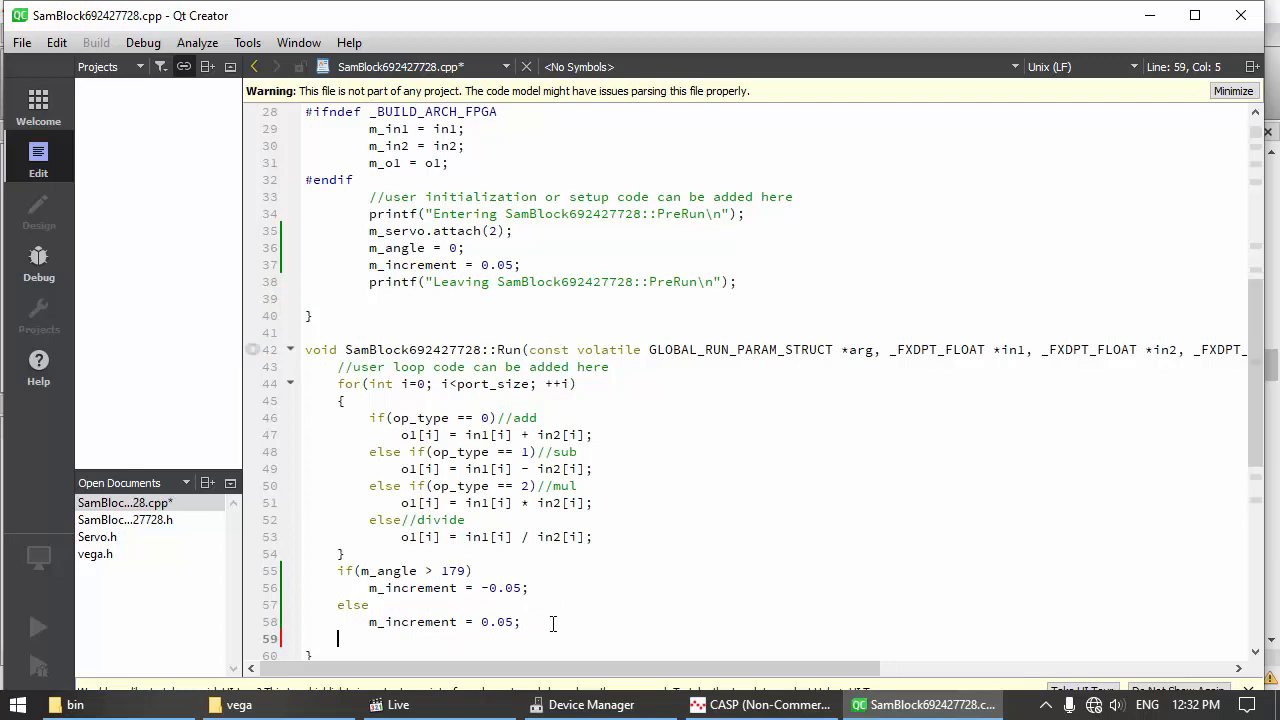
text(m_angle += m_increment;)
scroll(450, 558, down, 2)
Add m_servo.write(m_angle); at the end of Run, copying the method name from Servo.h, and save the file
key(Return)
text(m_)
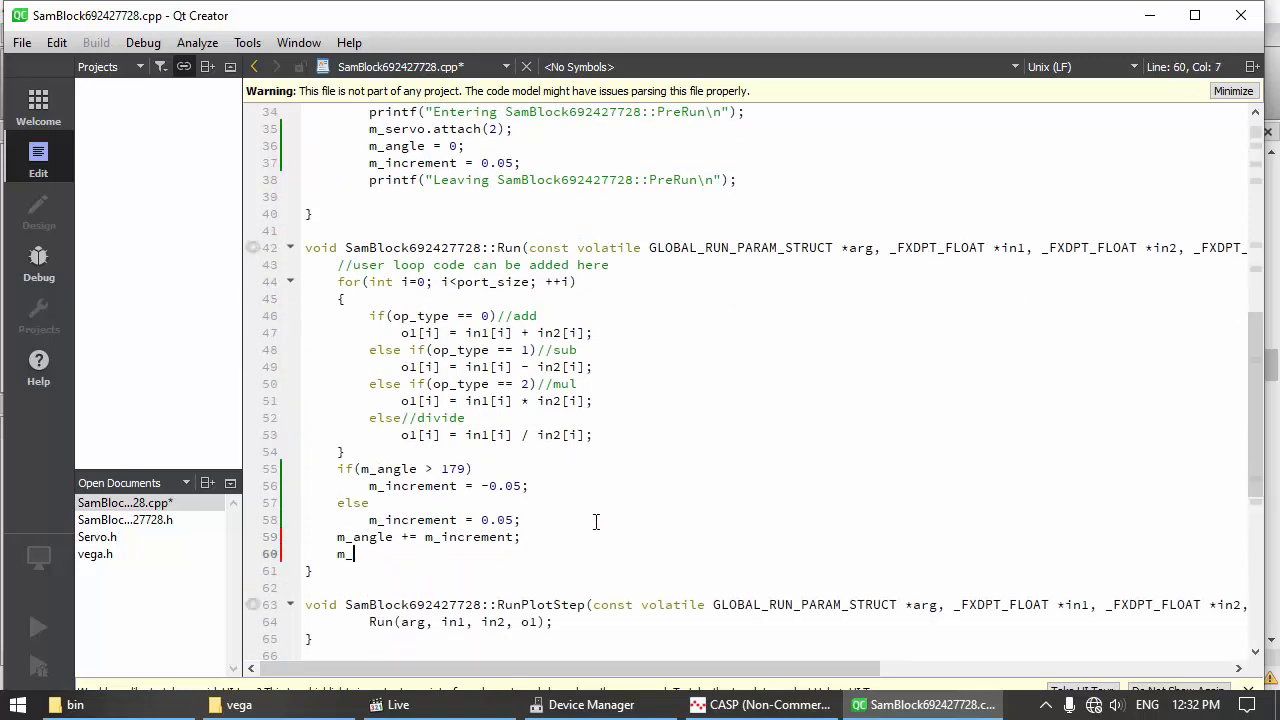
text(servo.)
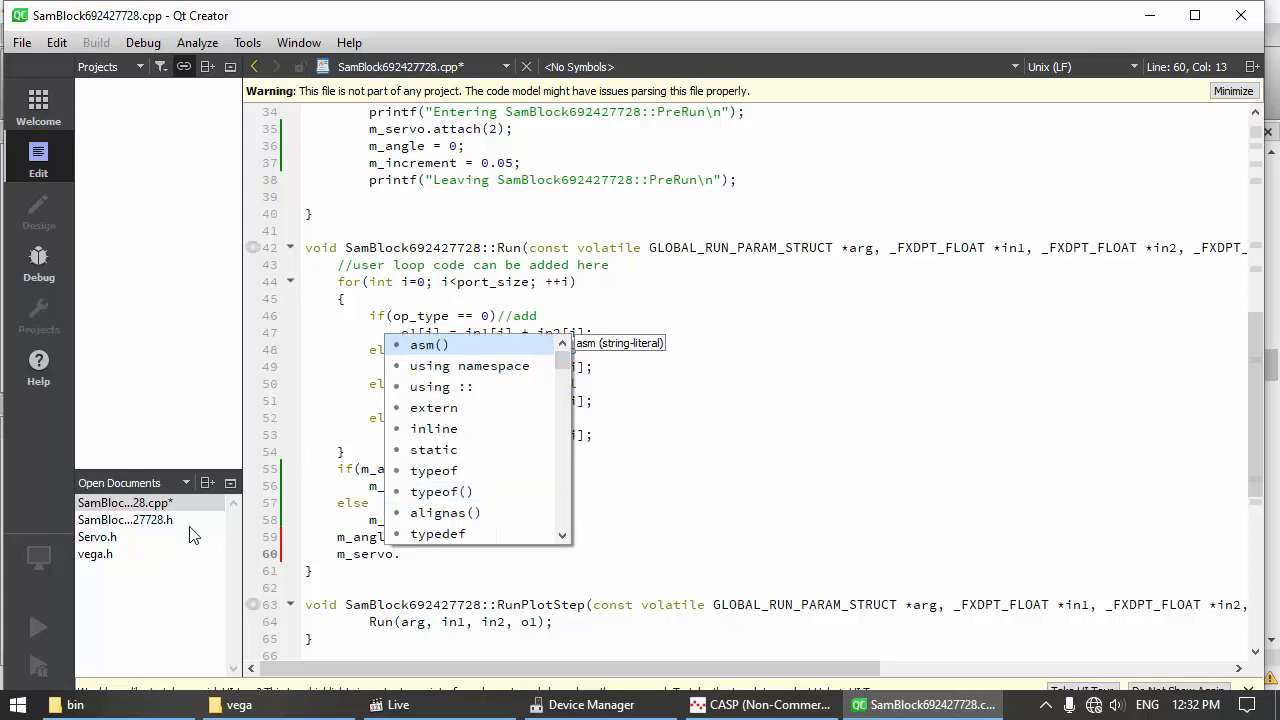
click(145, 540)
click(404, 323)
double_click(404, 321)
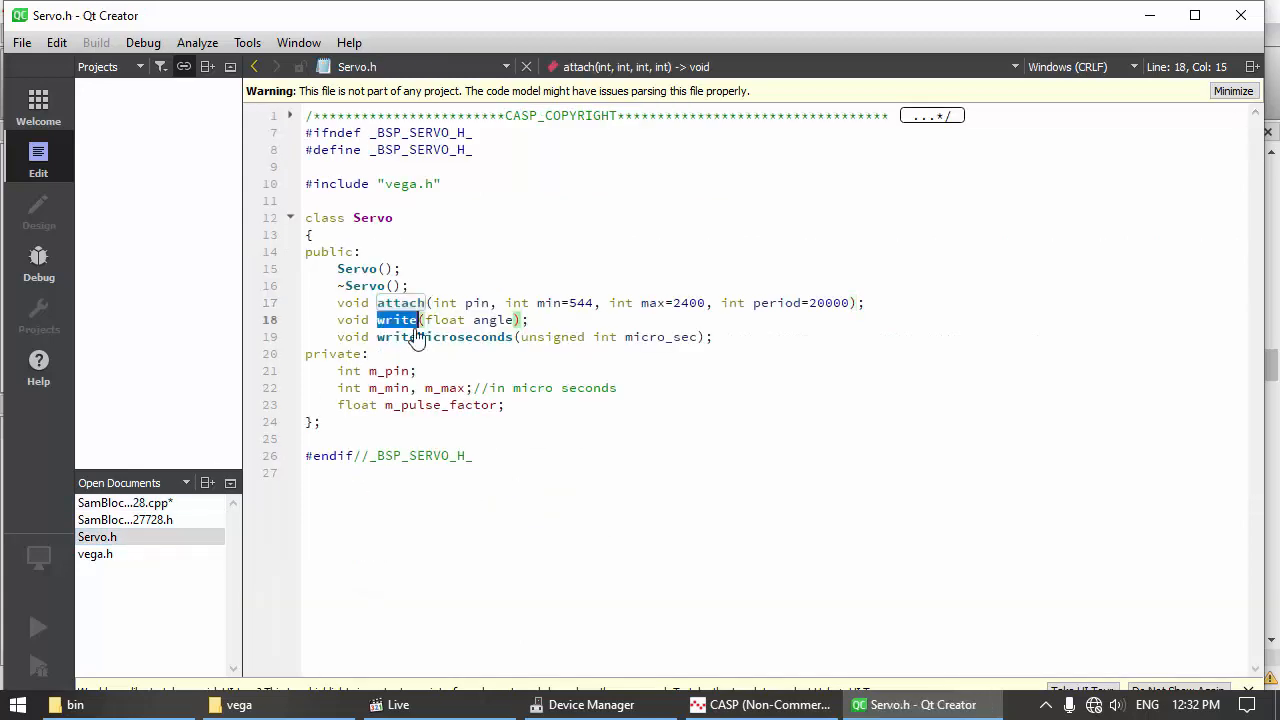
key(ctrl+c)
click(130, 503)
key(ctrl+v)
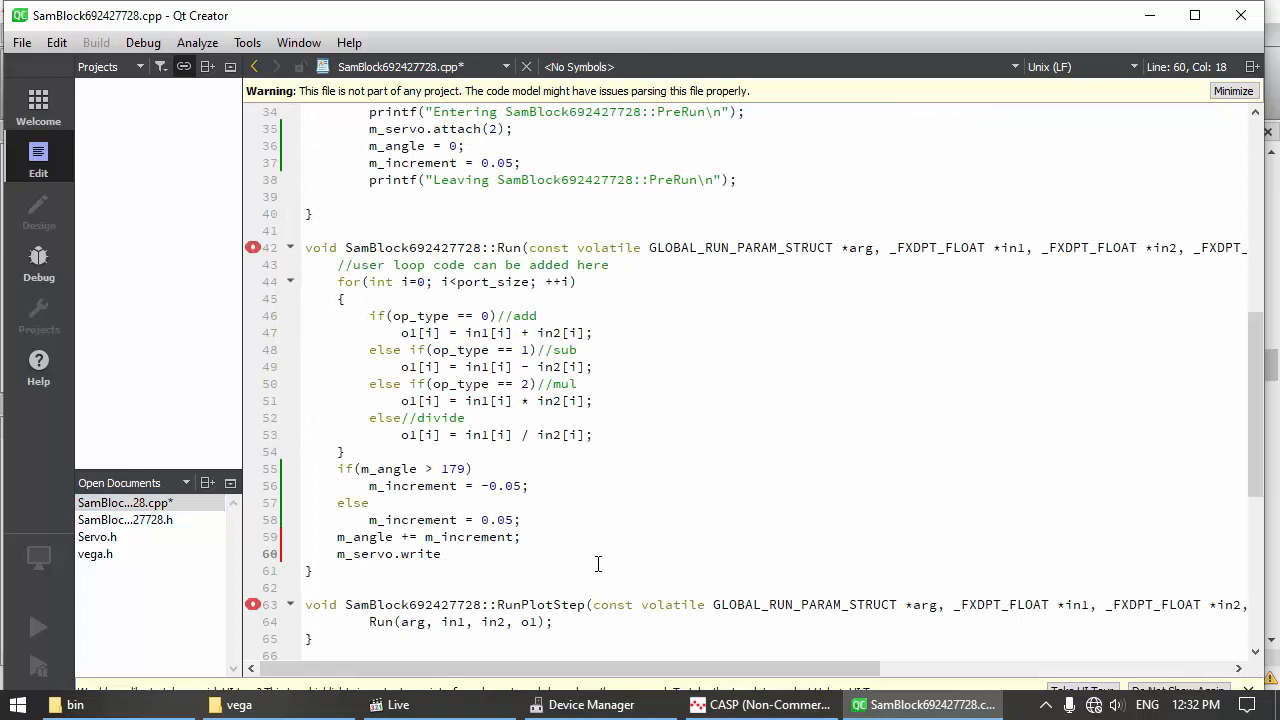
text(()
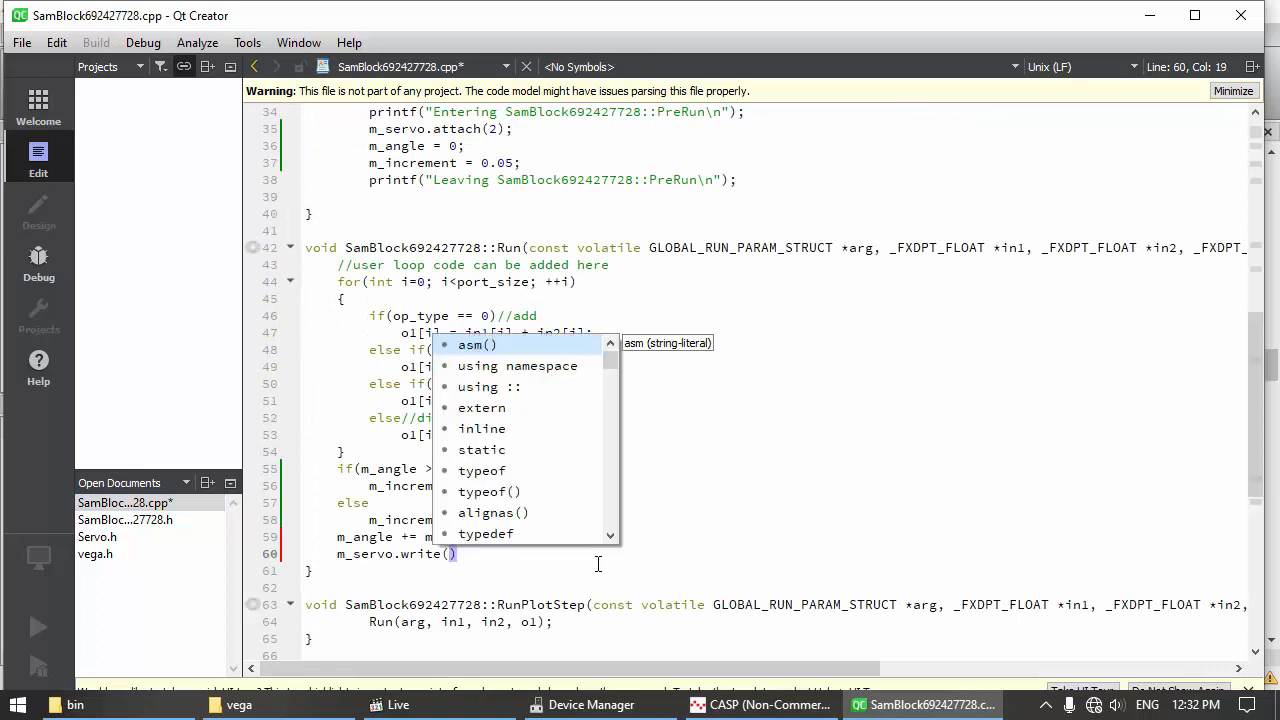
key(Escape)
text(m_angle)
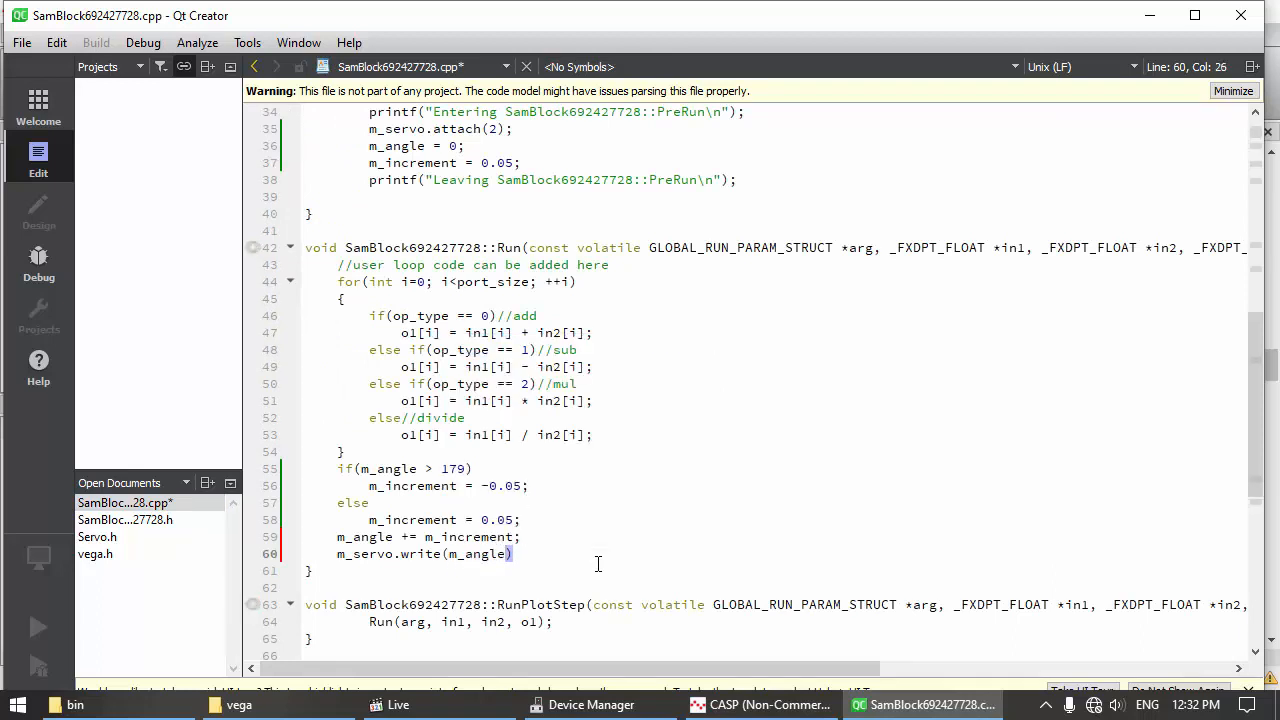
text();)
key(ctrl+s)
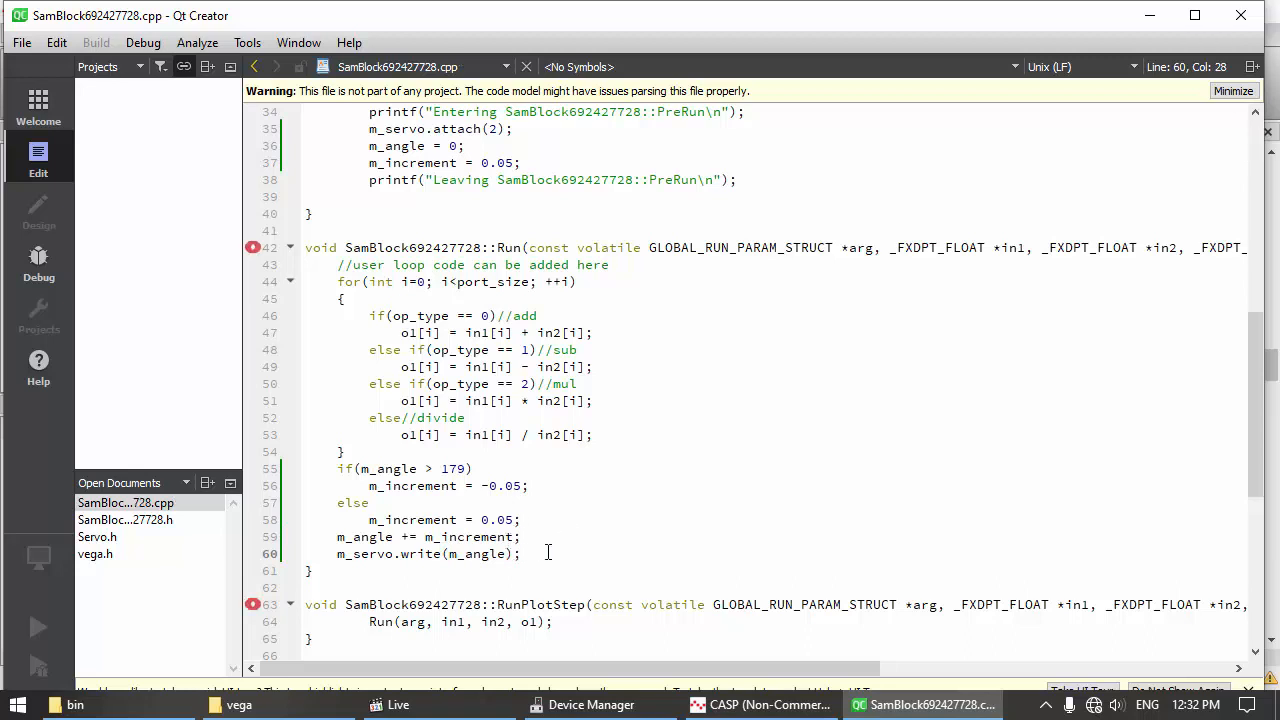
Append the comment //range 0 to 180 degrees to the m_servo.write line and save the file
text(//ran)
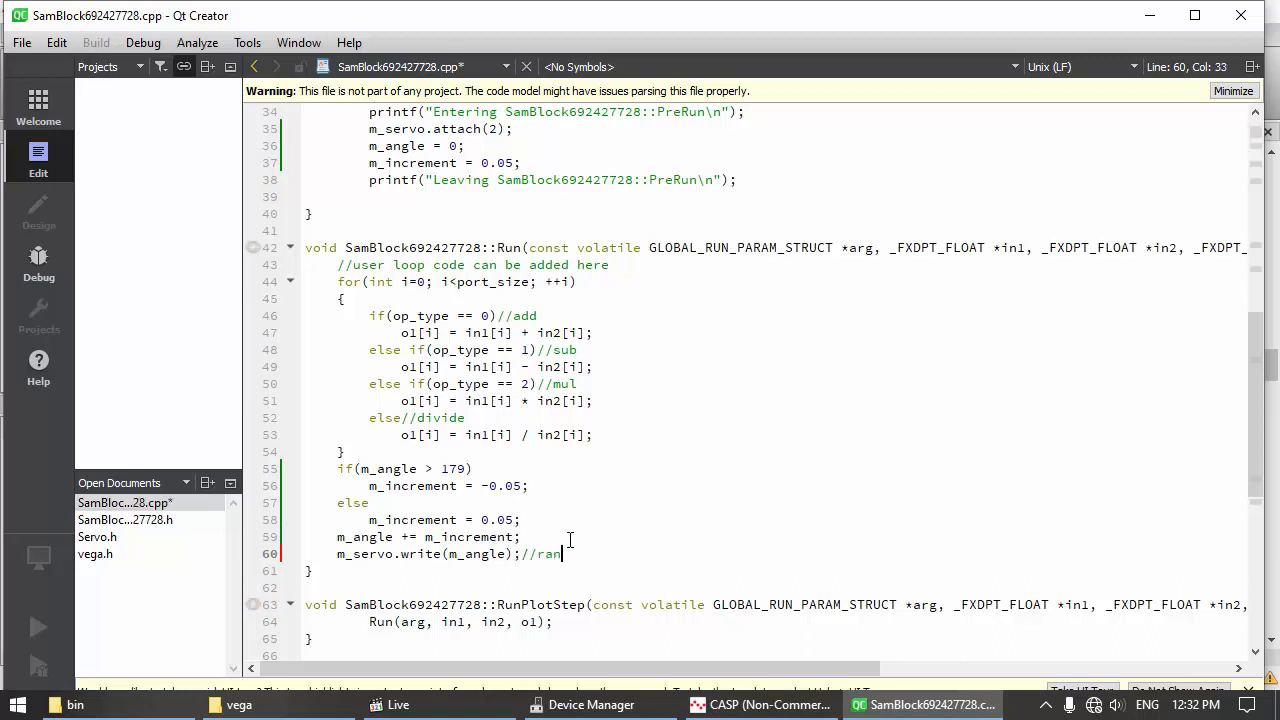
text(ge)
text( 0 -)
key(BackSpace)
key(BackSpace)
text(to 180 degrees)
key(ctrl+s)
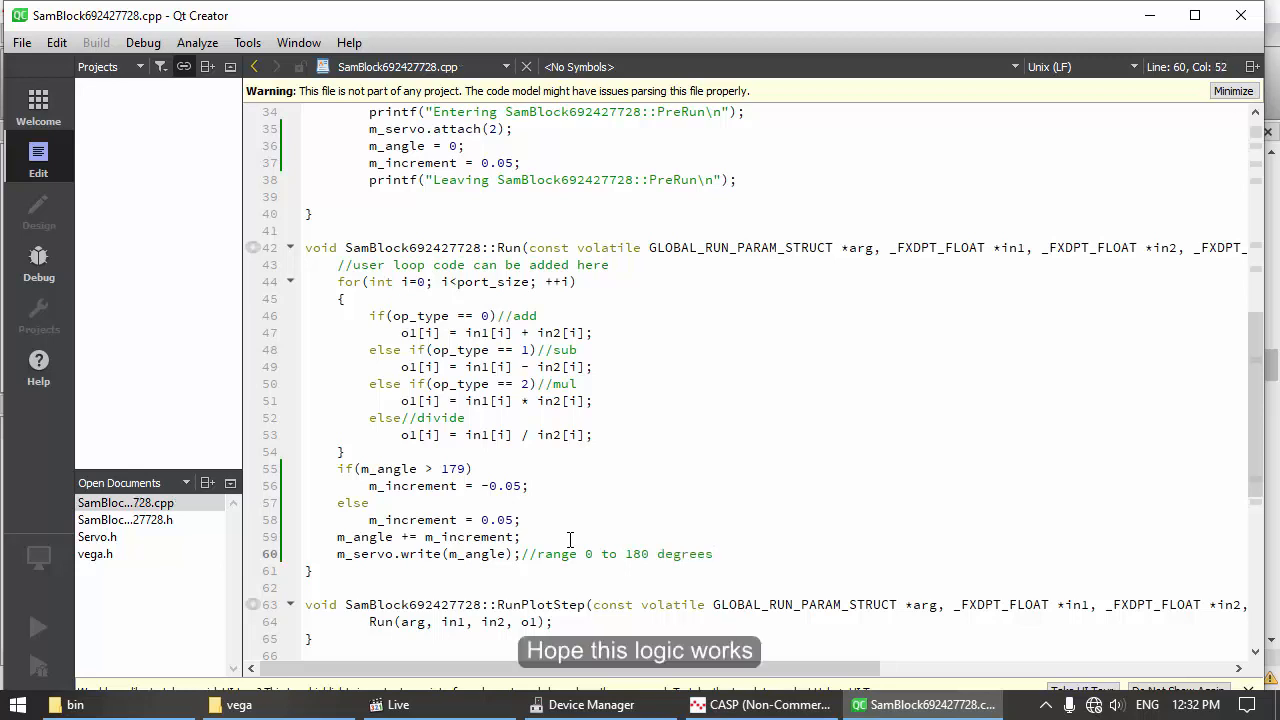
Copy the if(m_angle > 179) condition onto the else line to make it an else if
scroll(475, 497, down, 1)
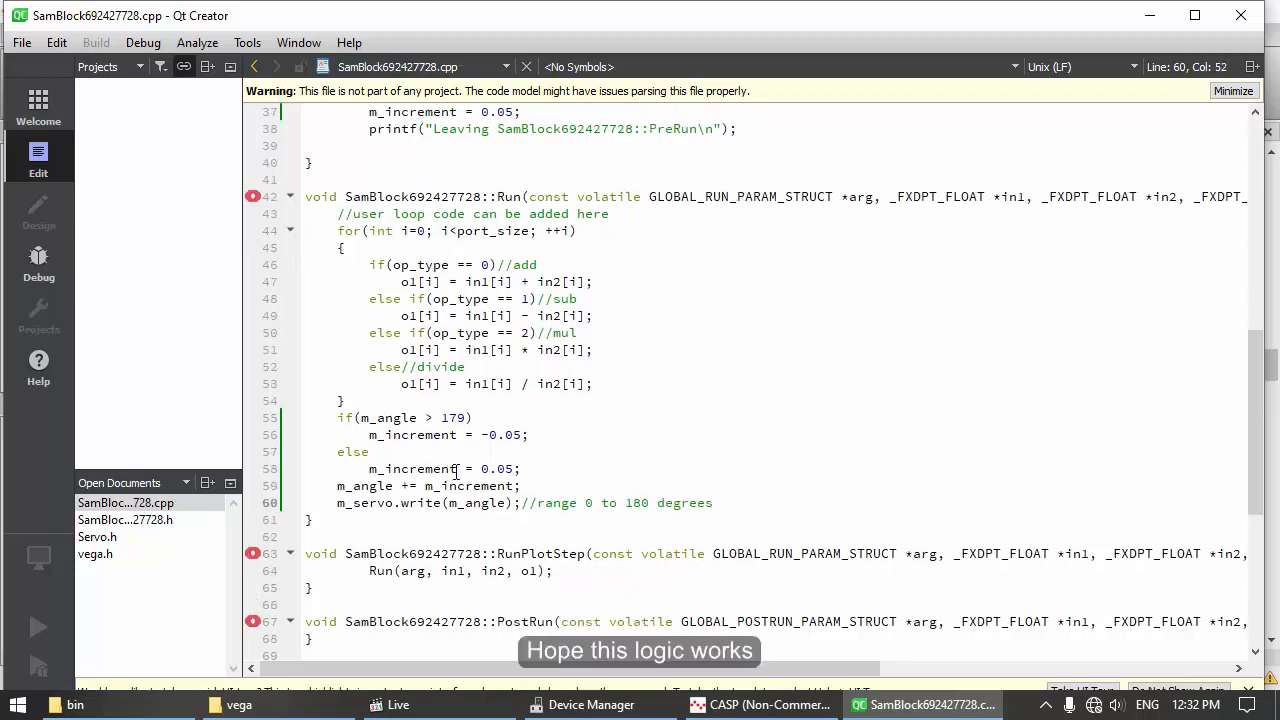
click(379, 455)
drag(483, 419, 339, 419)
key(ctrl+c)
click(381, 453)
key(ctrl+v)
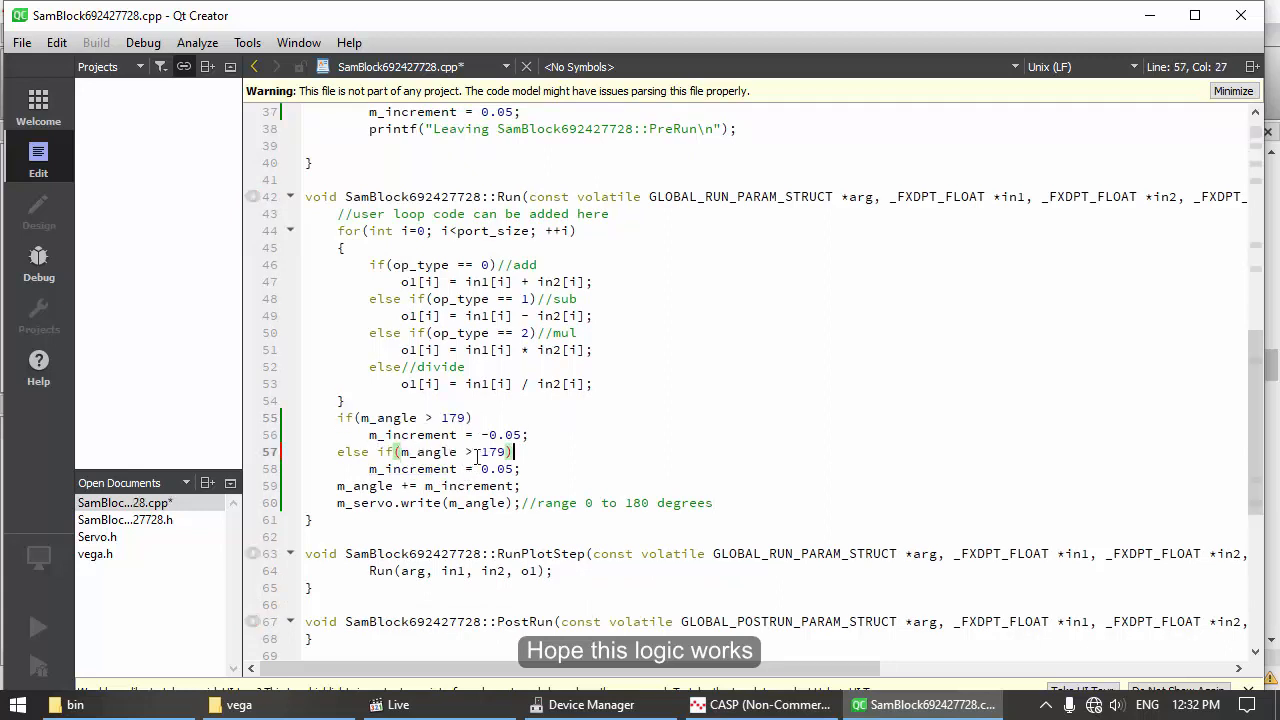
Change the else if condition to m_angle < 1 and save the file
click(474, 452)
key(BackSpace)
text(<)
key(Right)
key(Delete)
key(Delete)
text(1)
key(ctrl+s)
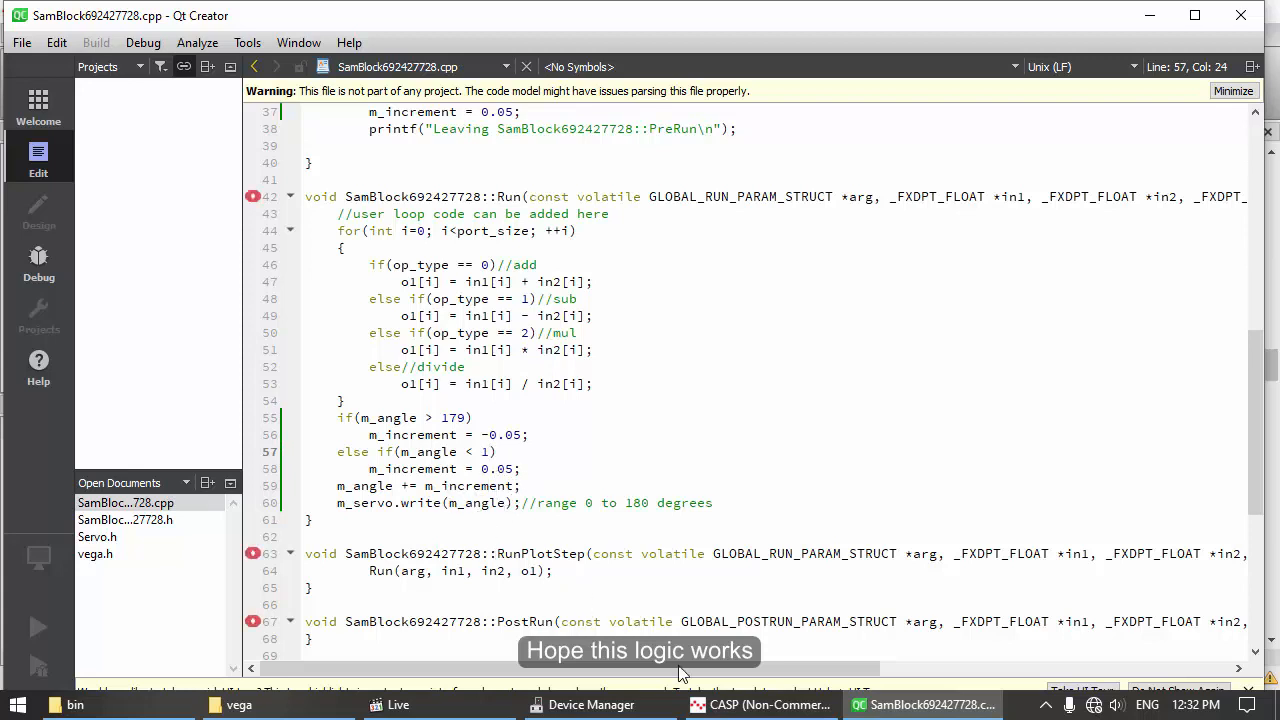
Switch to CASP and bring up the Live camera view of the servo setup
click(760, 705)
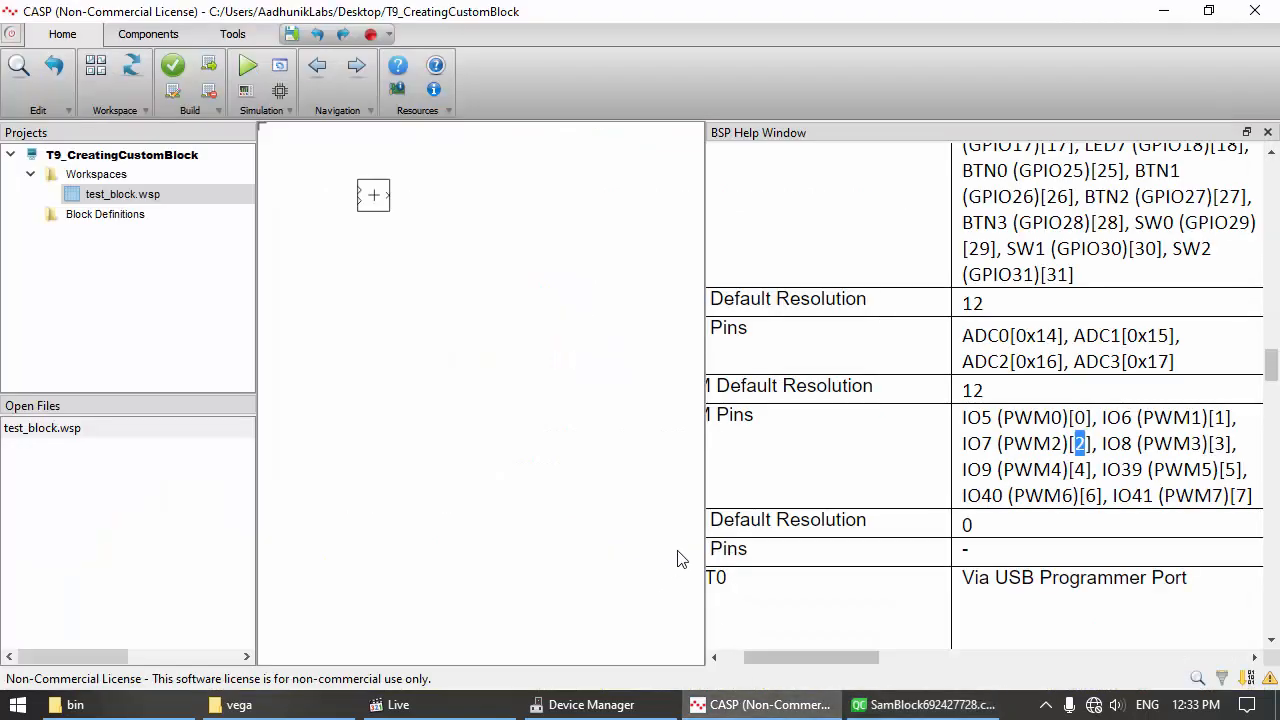
click(395, 705)
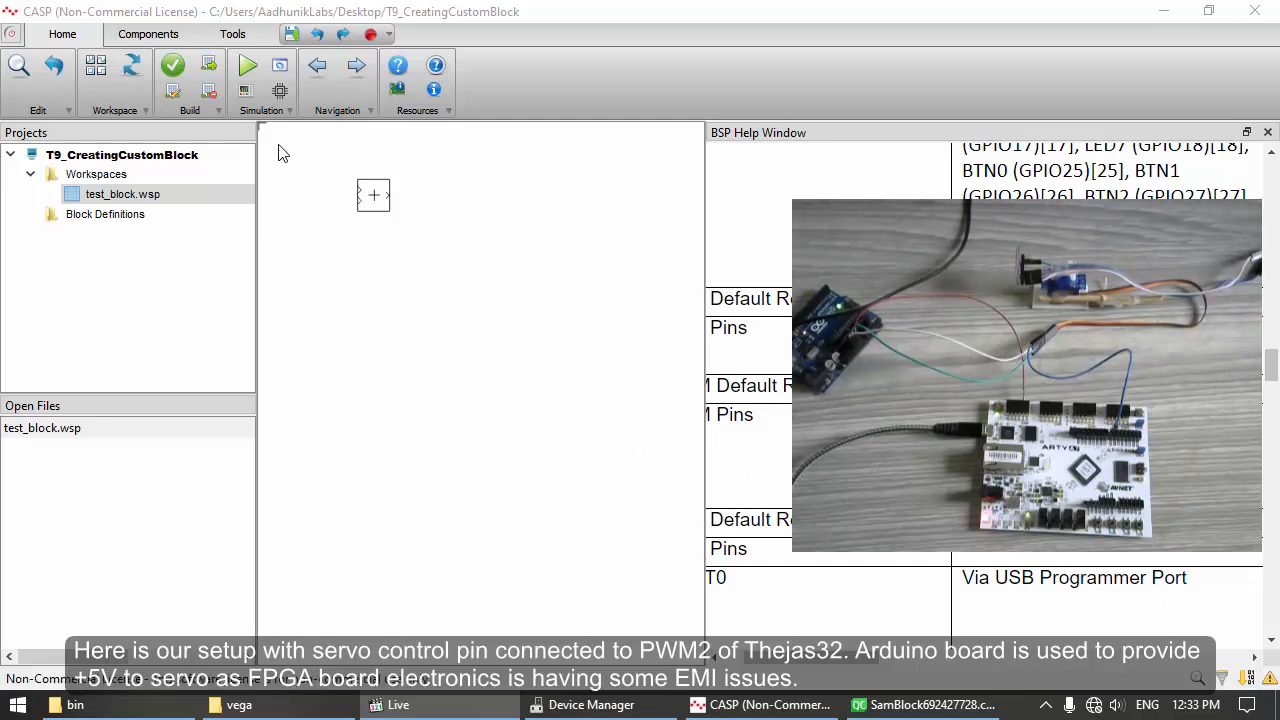
Show the output console for T9_CreatingCustomBlock and clear the project's build data
click(1245, 679)
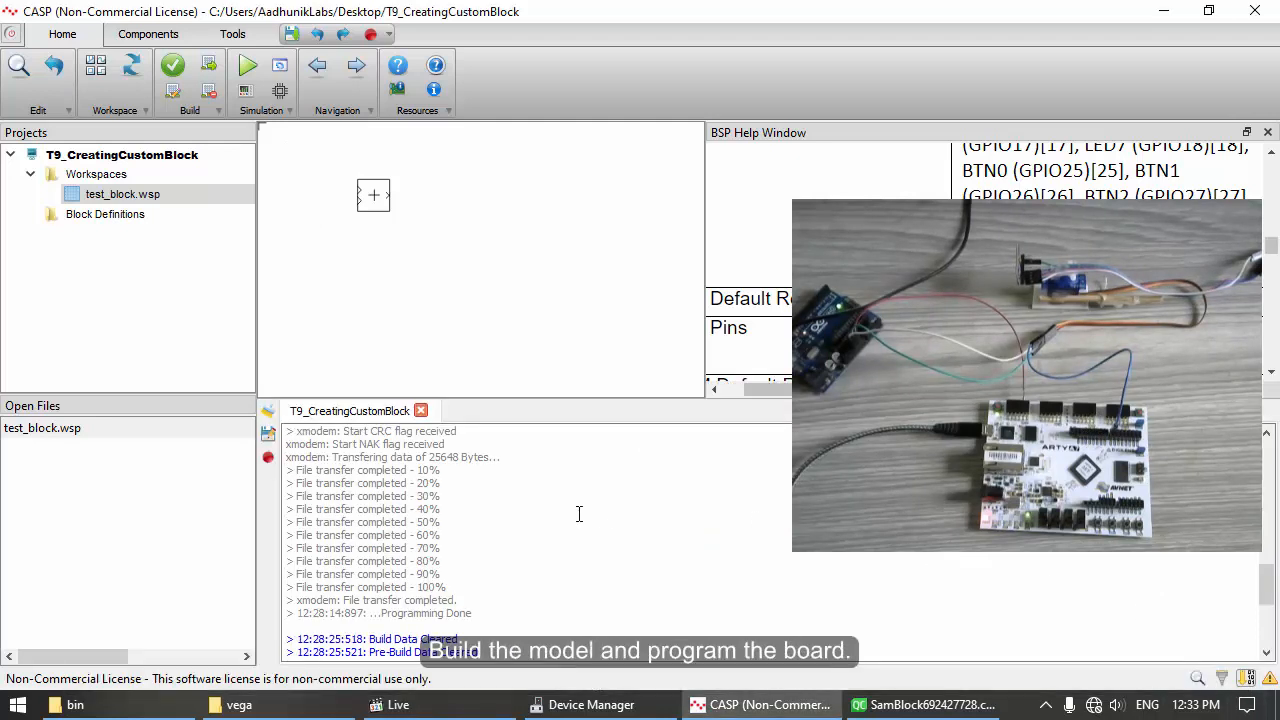
scroll(462, 562, down, 6)
scroll(461, 551, up, 3)
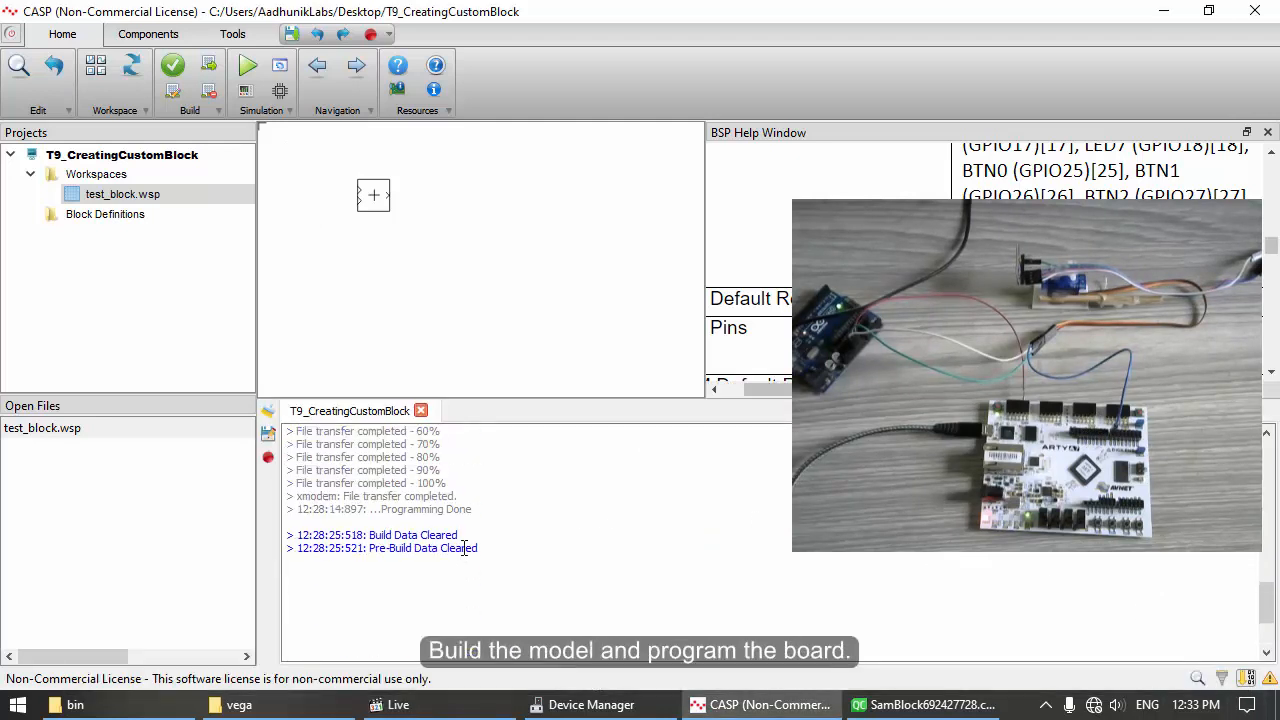
scroll(461, 546, down, 3)
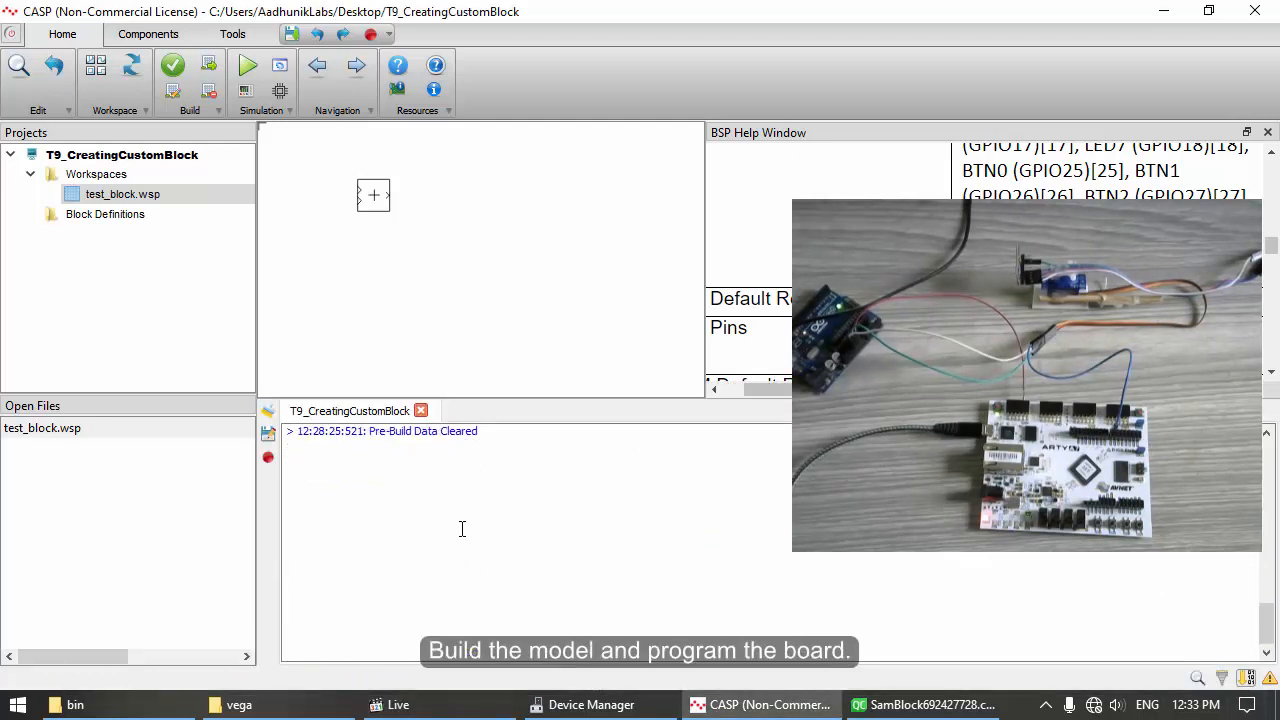
click(210, 90)
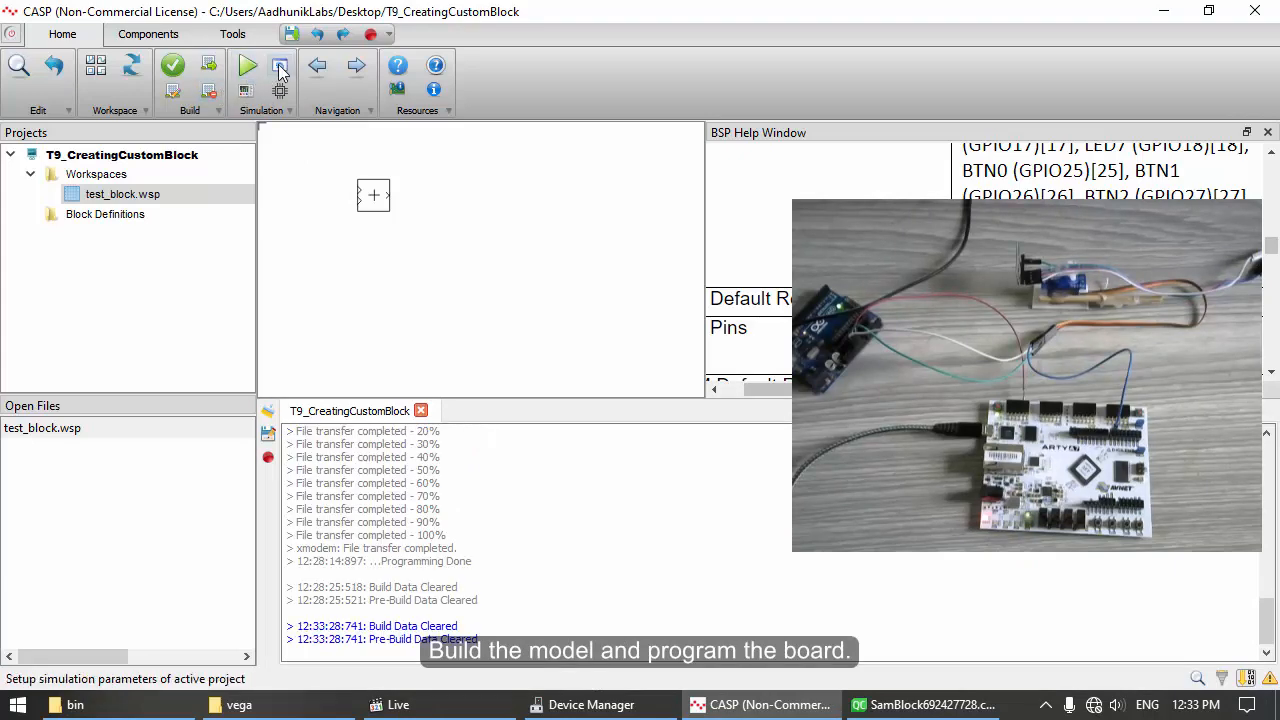
Review the project's target hardware parameters, close them unchanged, and build and run the project to program the board
click(279, 65)
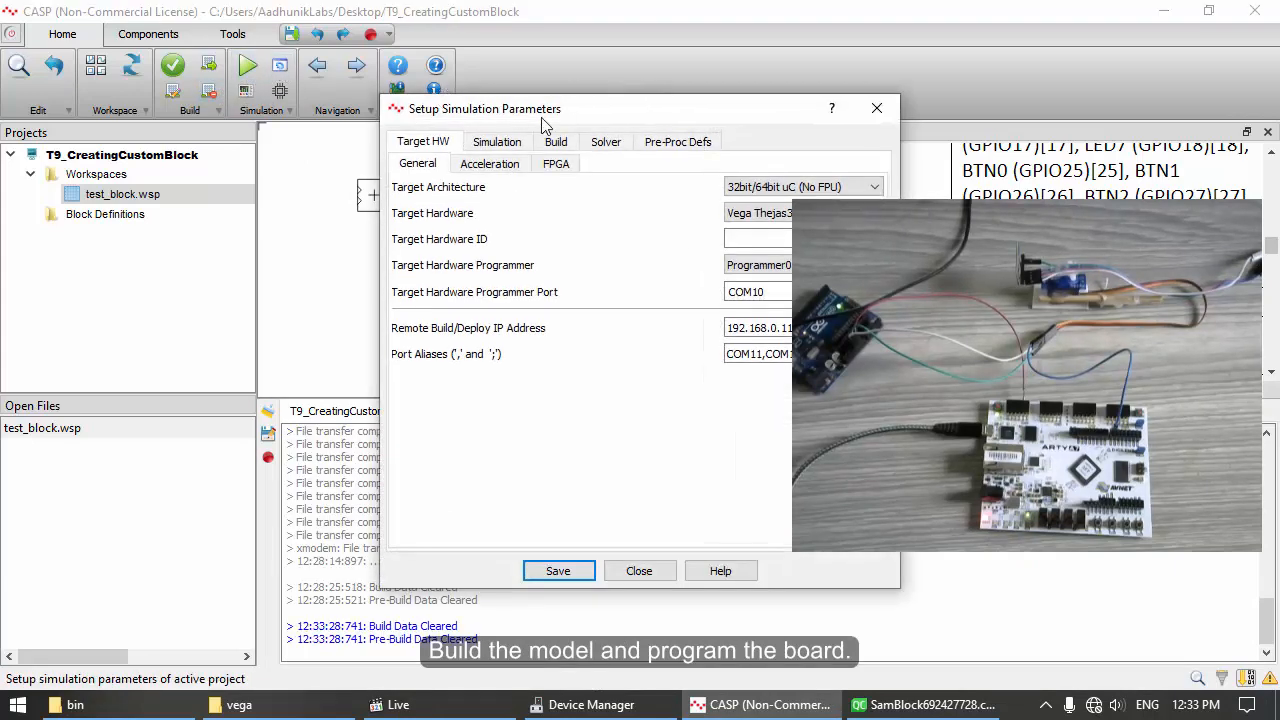
drag(545, 112, 334, 95)
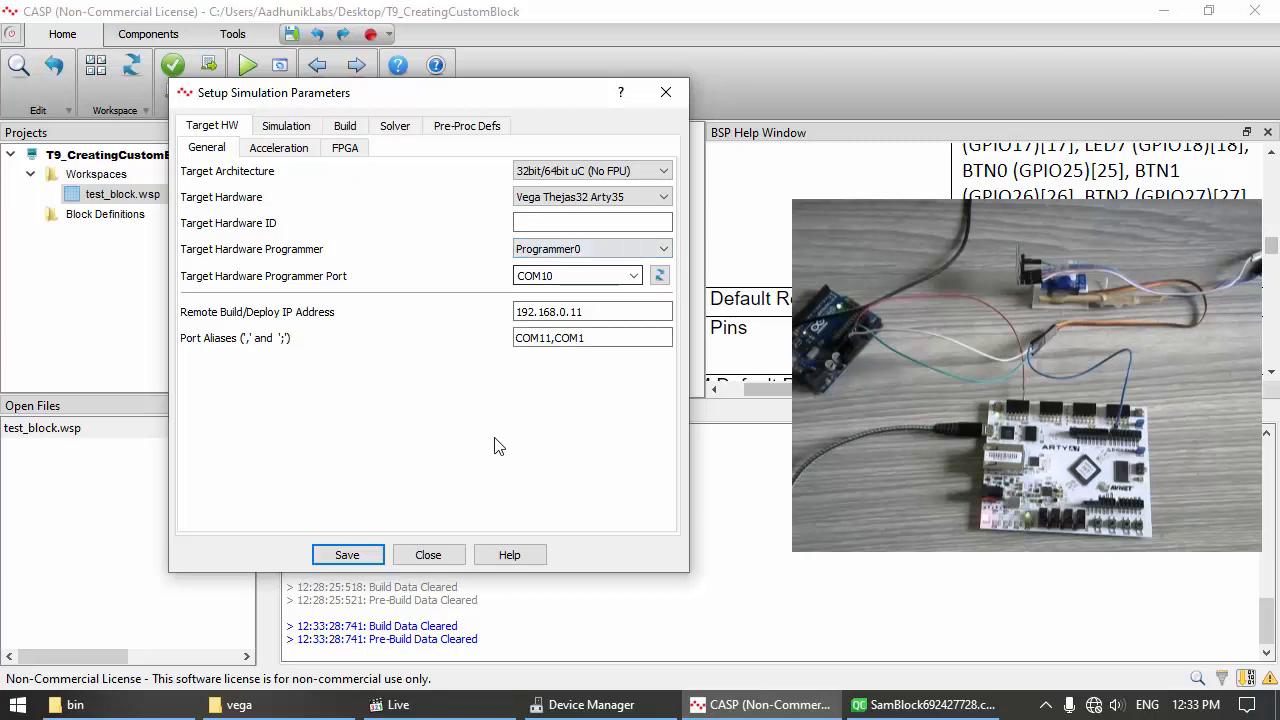
click(426, 555)
click(247, 65)
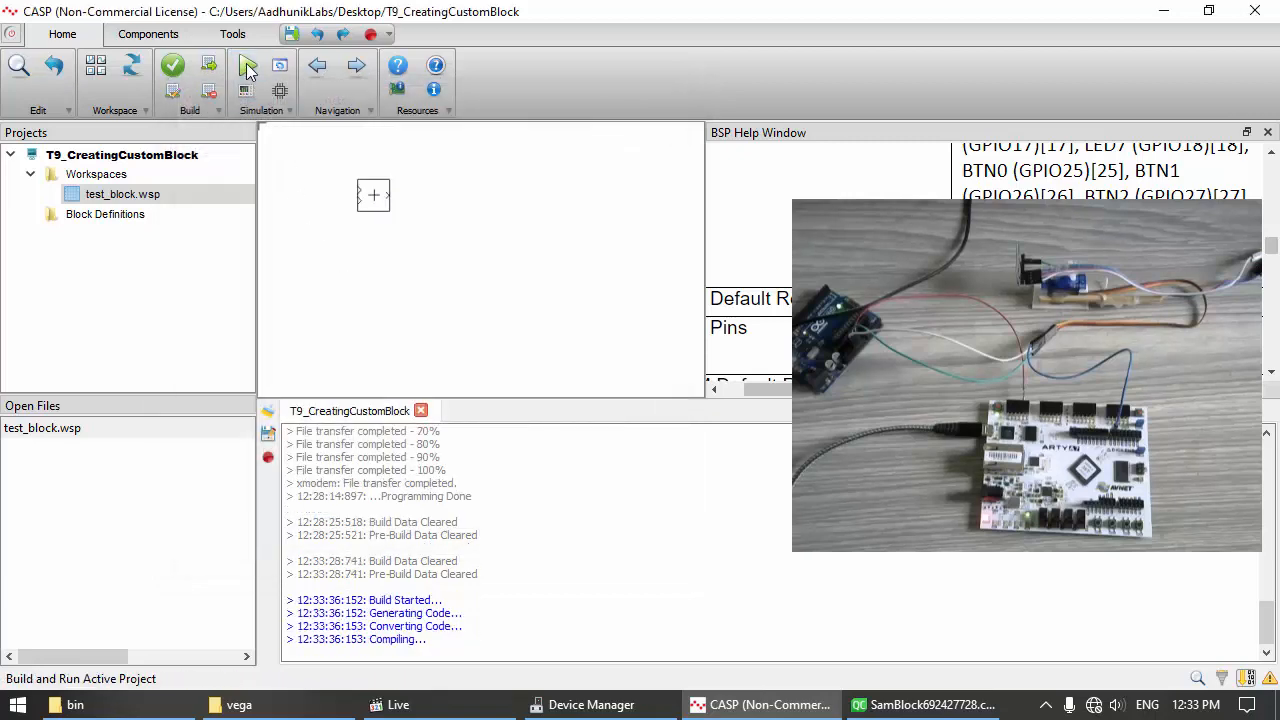
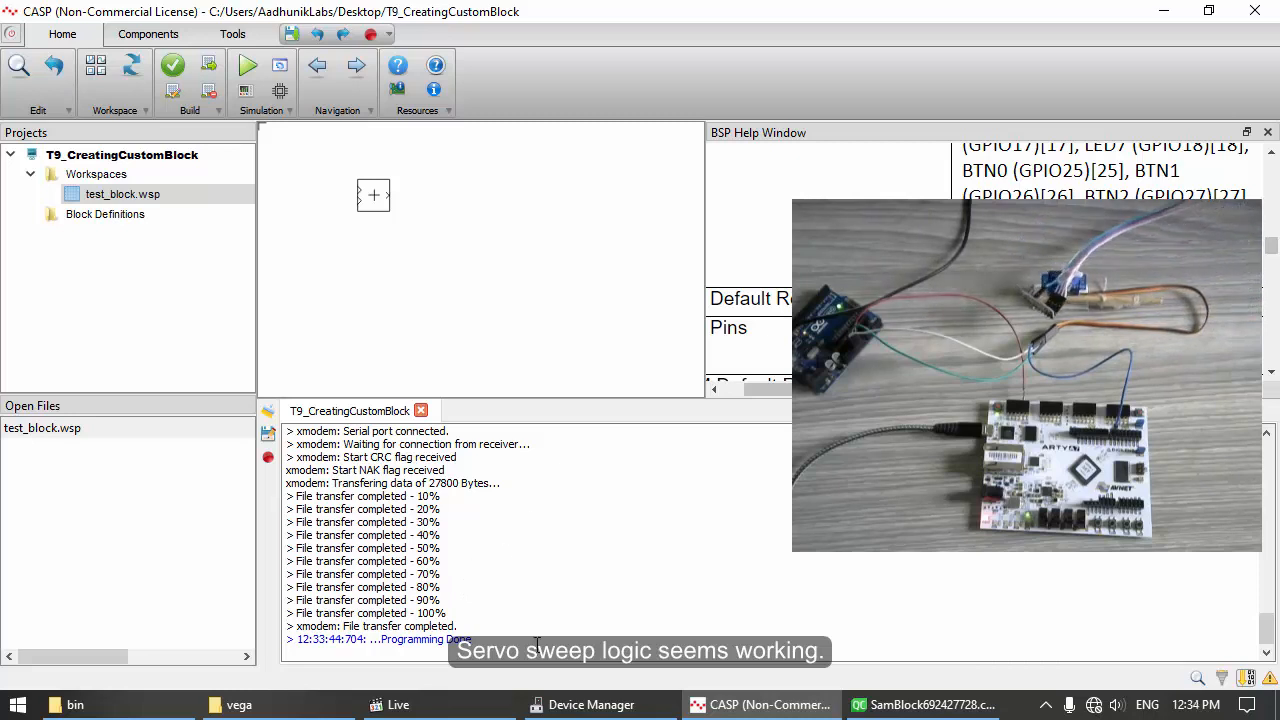
Put away the Live camera view, close the BSP Help Window, enlarge the workspace area and hide the output console
click(468, 711)
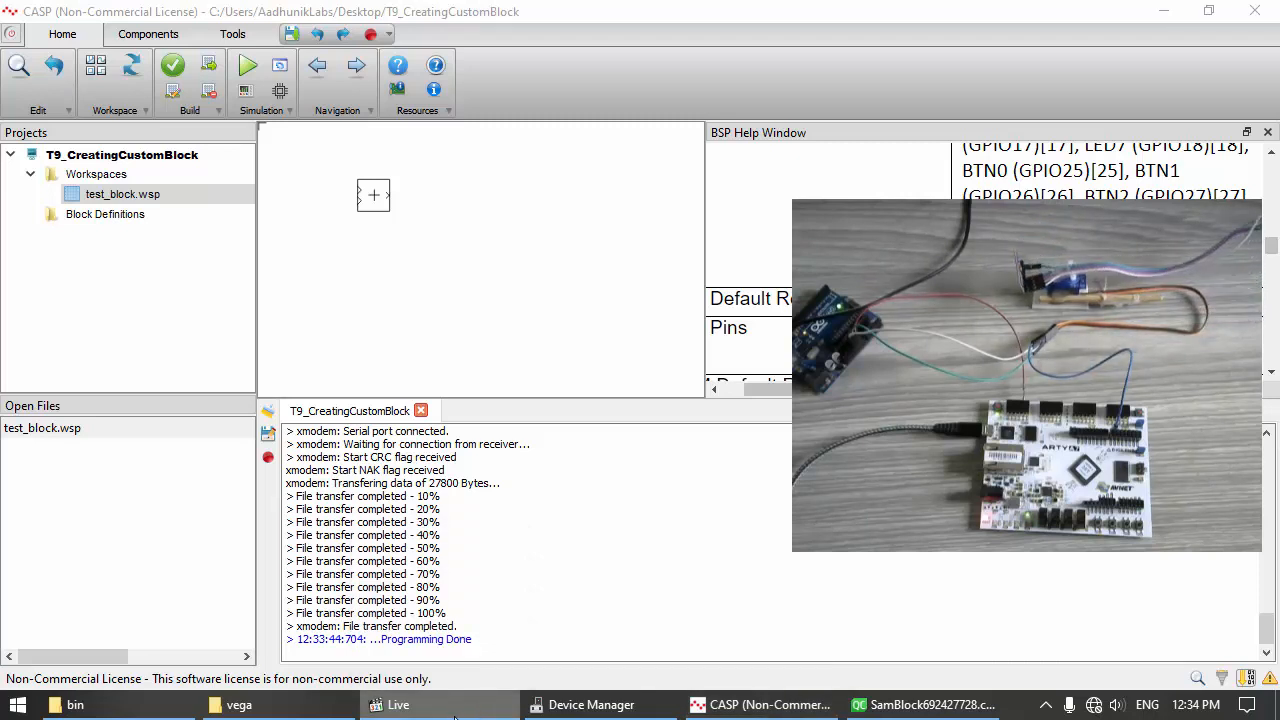
click(453, 712)
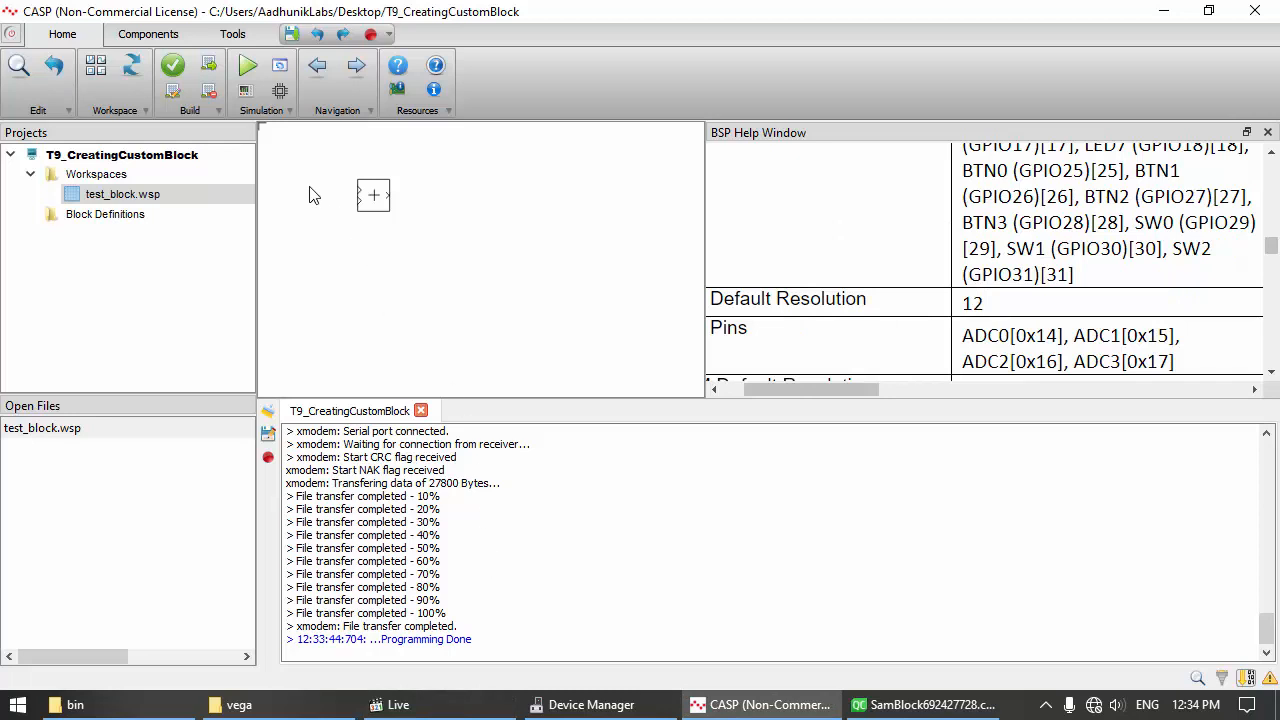
click(1266, 133)
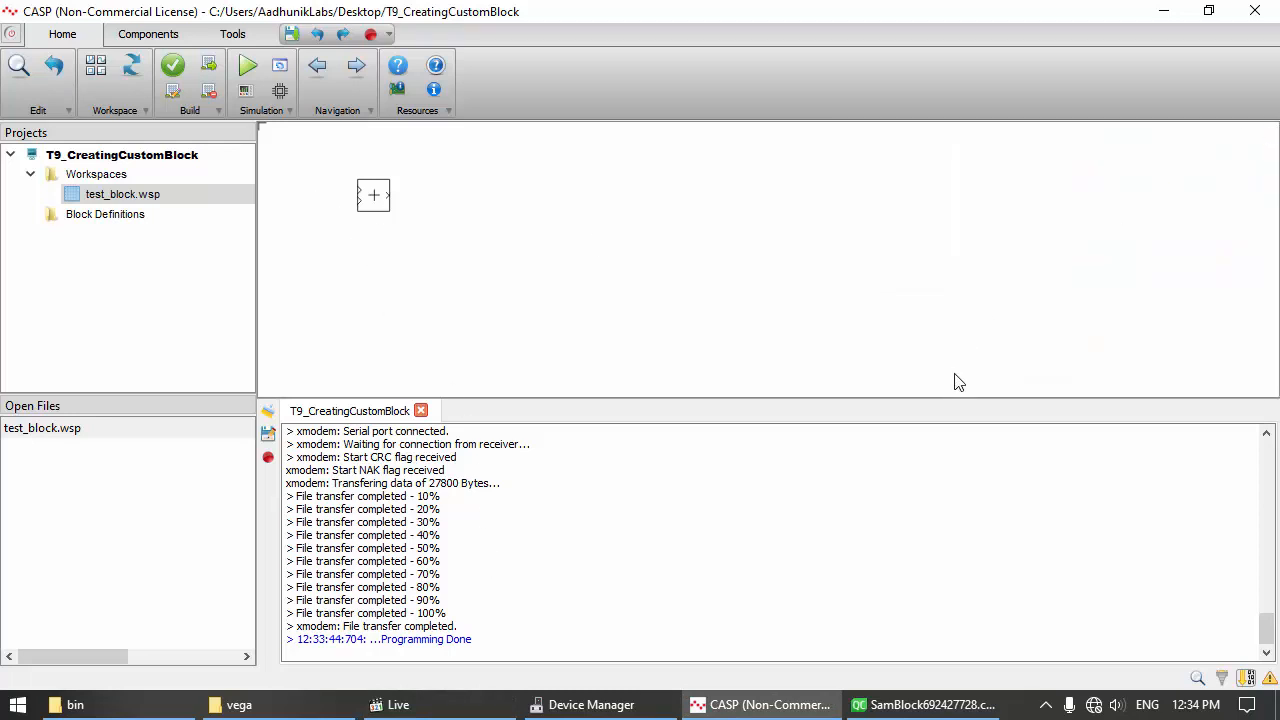
drag(965, 397, 984, 520)
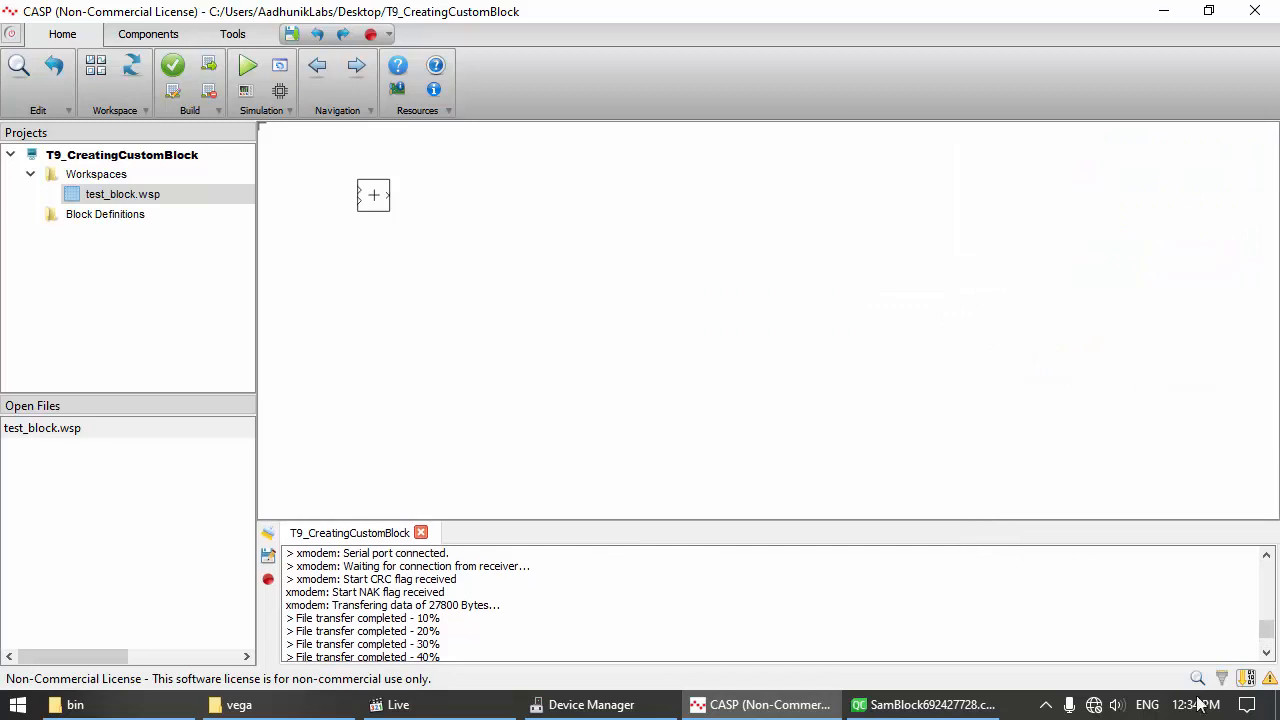
click(1246, 679)
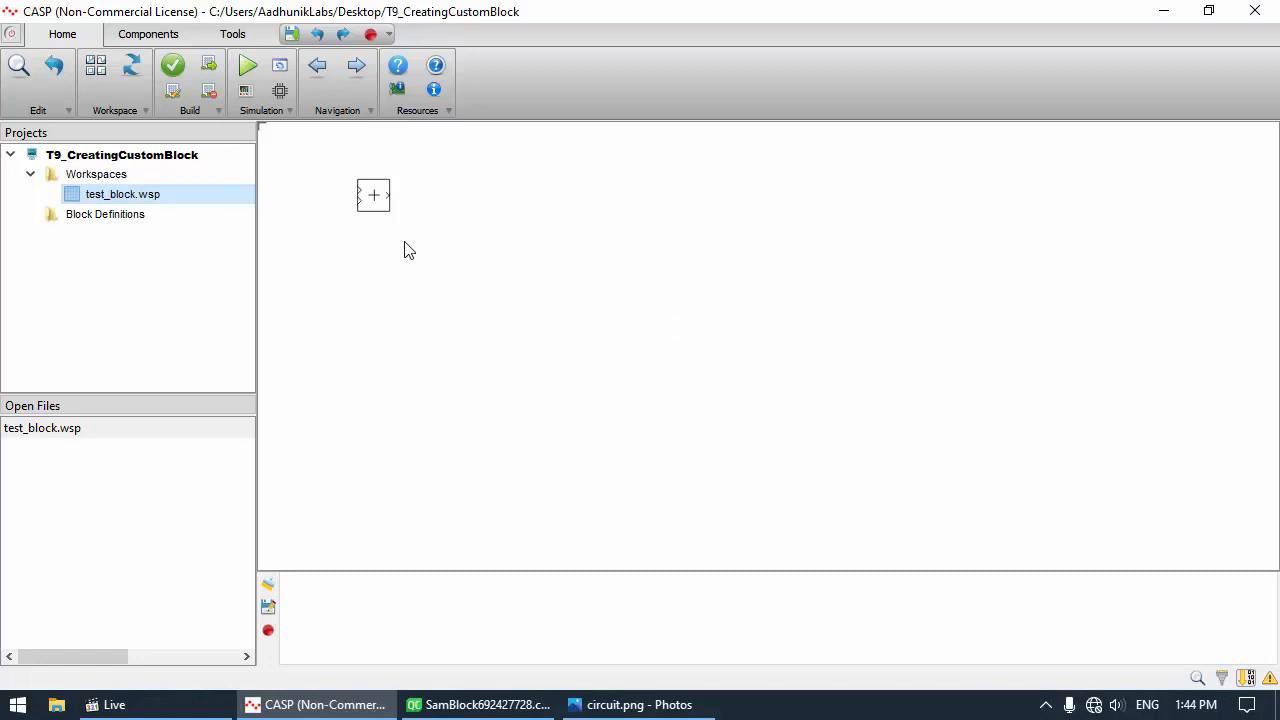
Close the T9_CreatingCustomBlock project and open the recent project vega_sam with its wsp0.wsp workspace
click(12, 33)
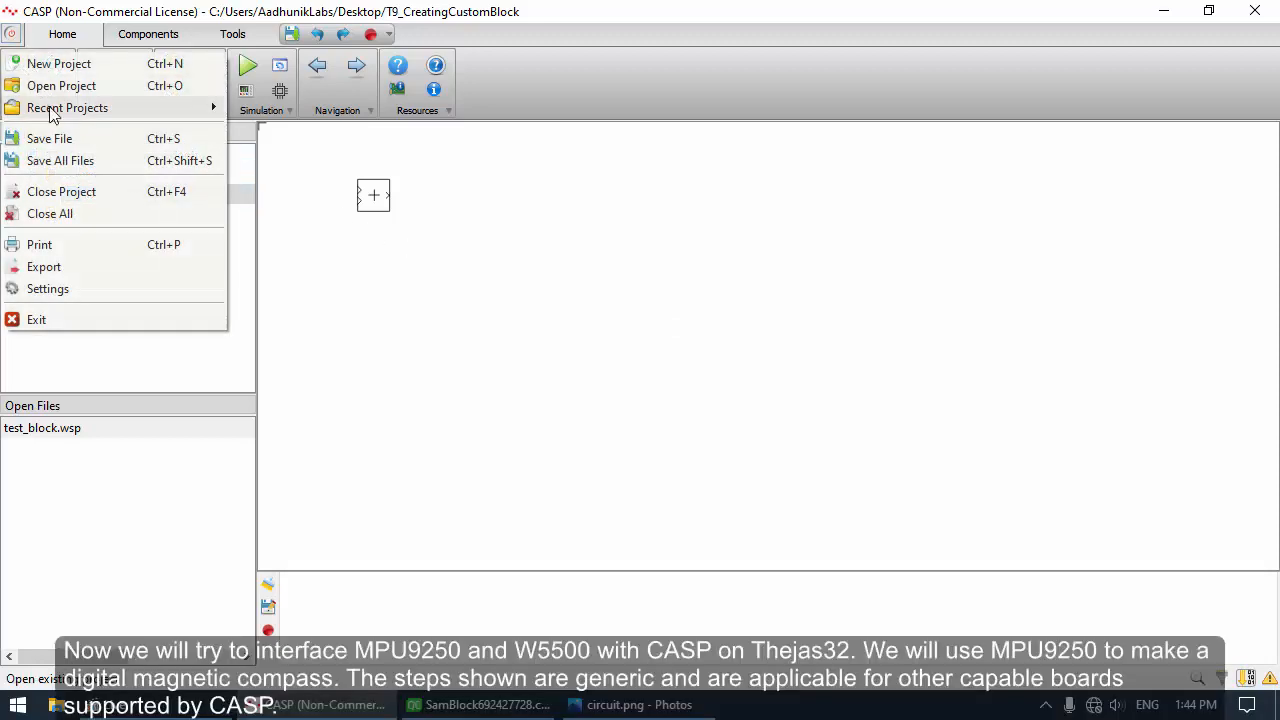
click(60, 191)
click(628, 378)
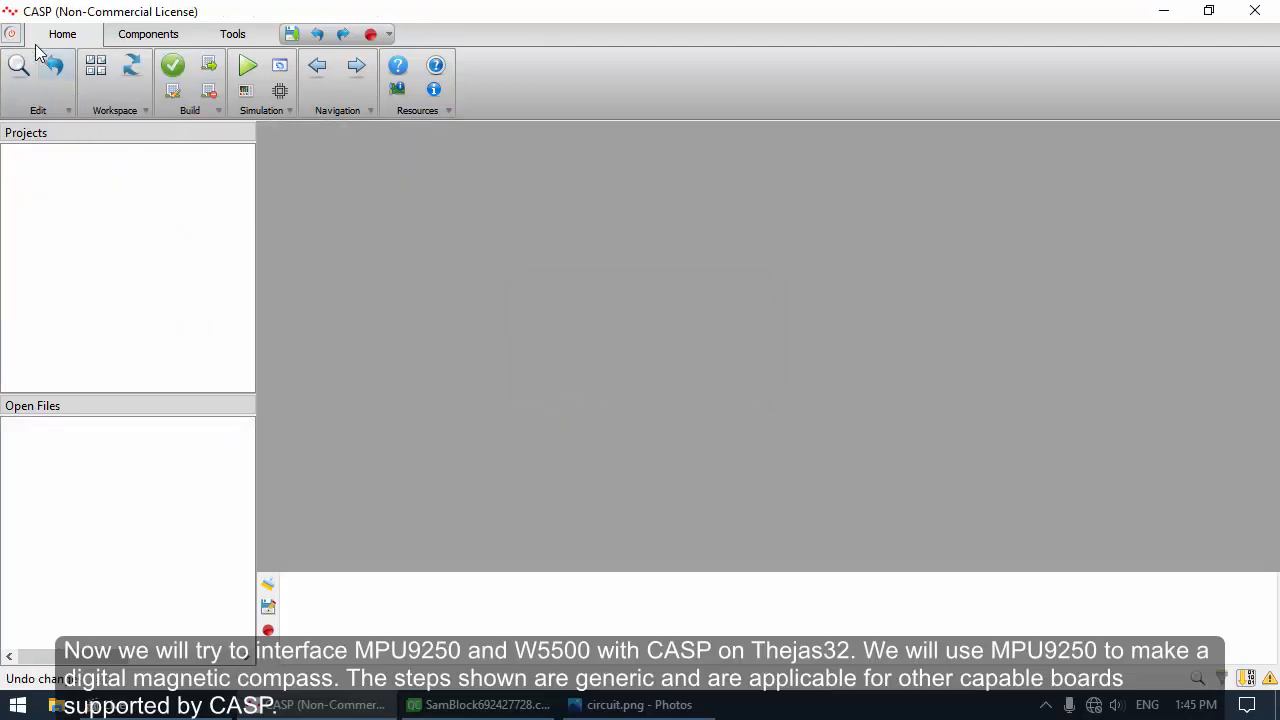
click(12, 33)
mouse_move(100, 107)
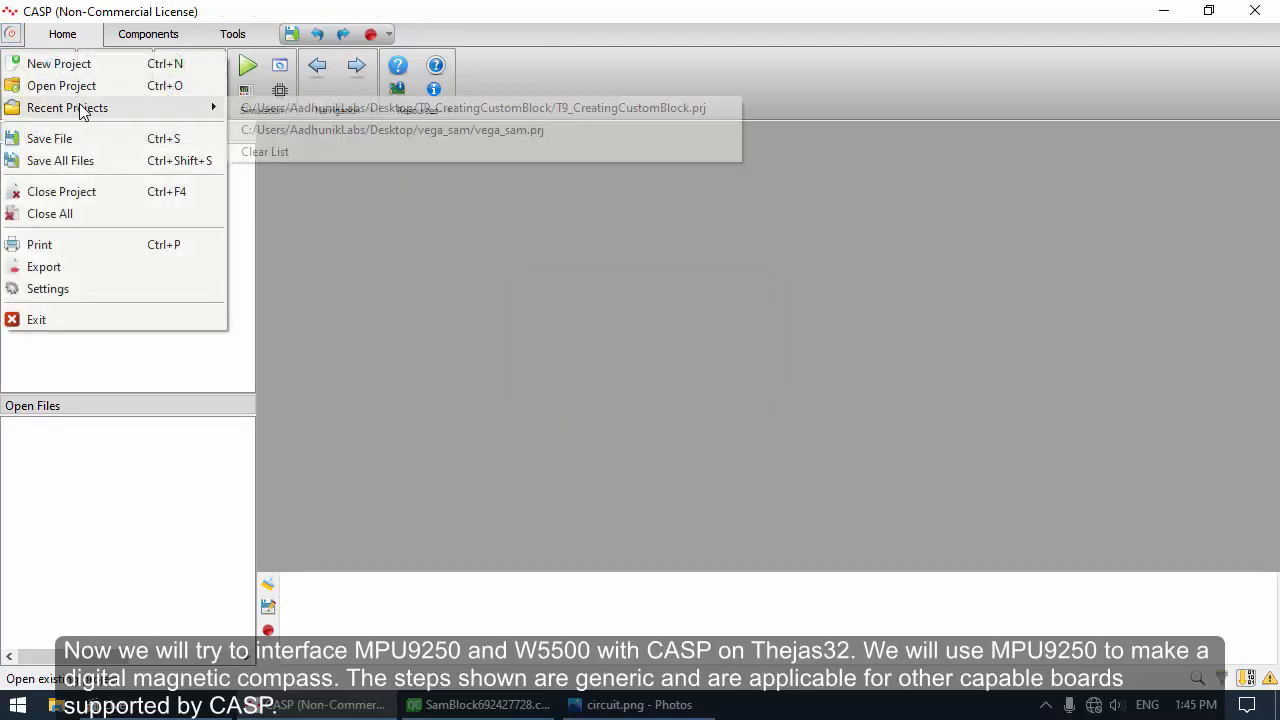
click(309, 129)
double_click(152, 199)
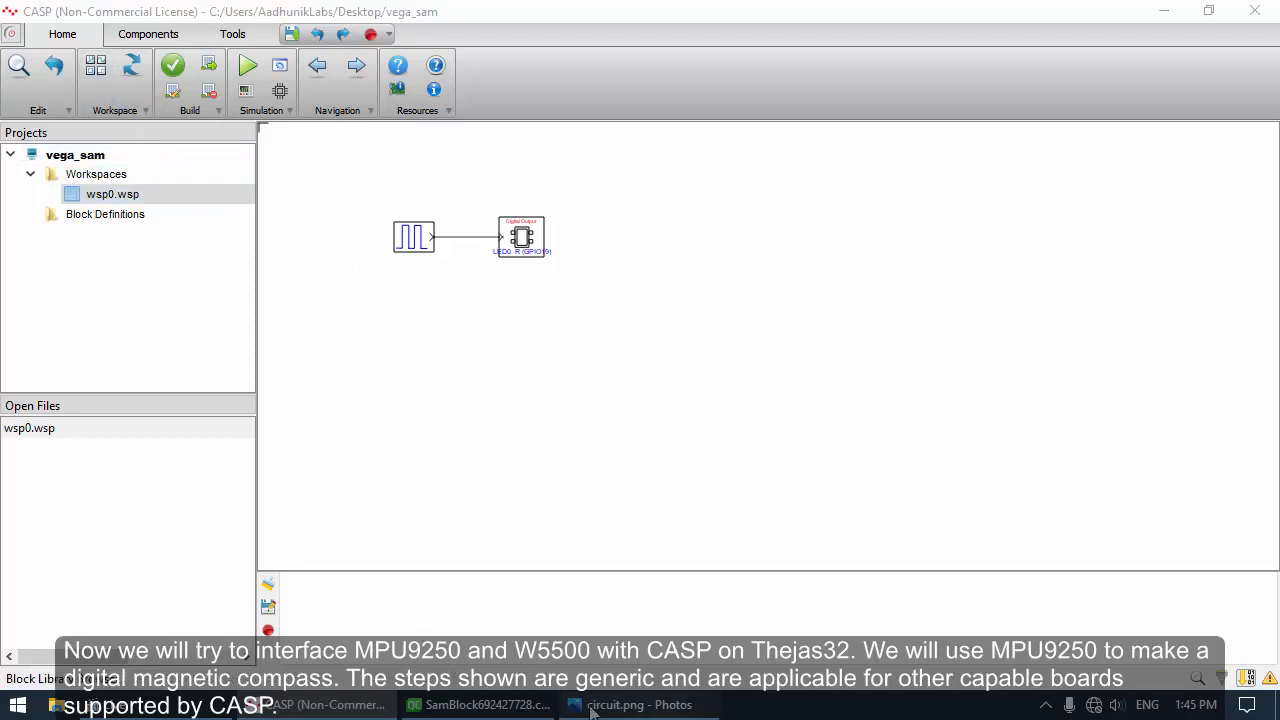
Examine the circuit.png wiring diagram of the MPU9250, servo and W5500 beside the camera view, and put both away
click(625, 704)
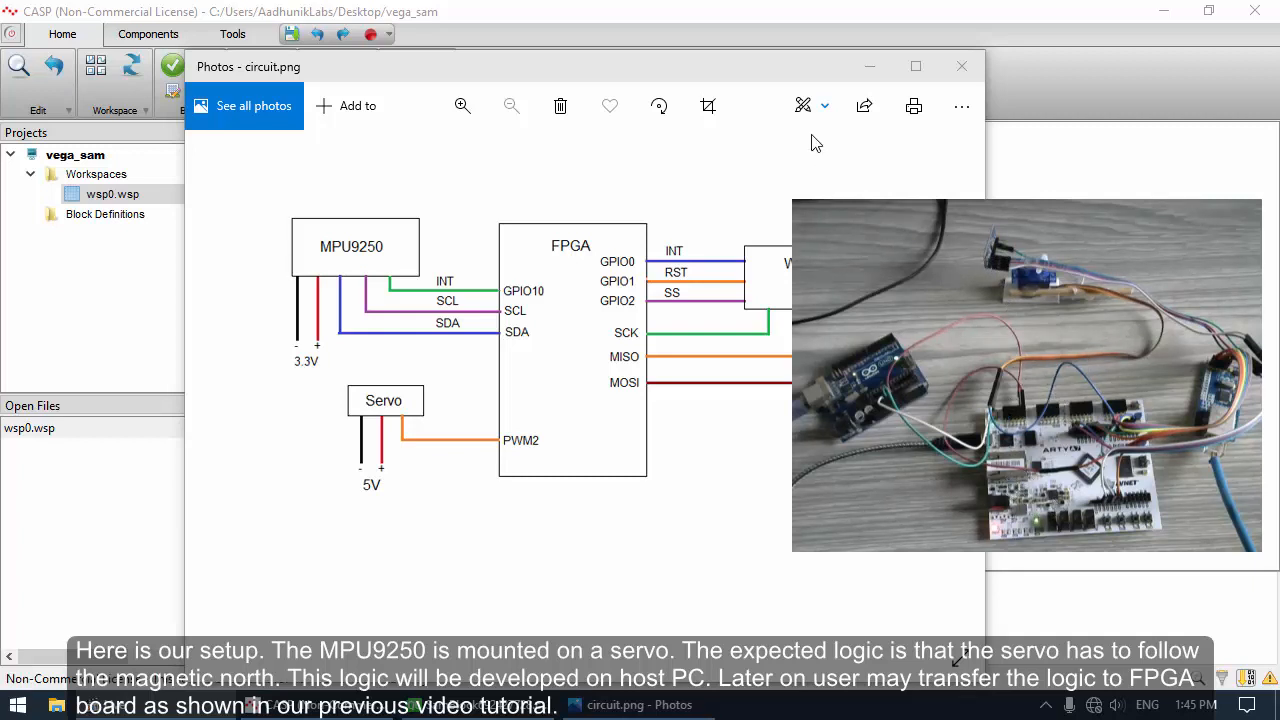
drag(787, 78, 635, 70)
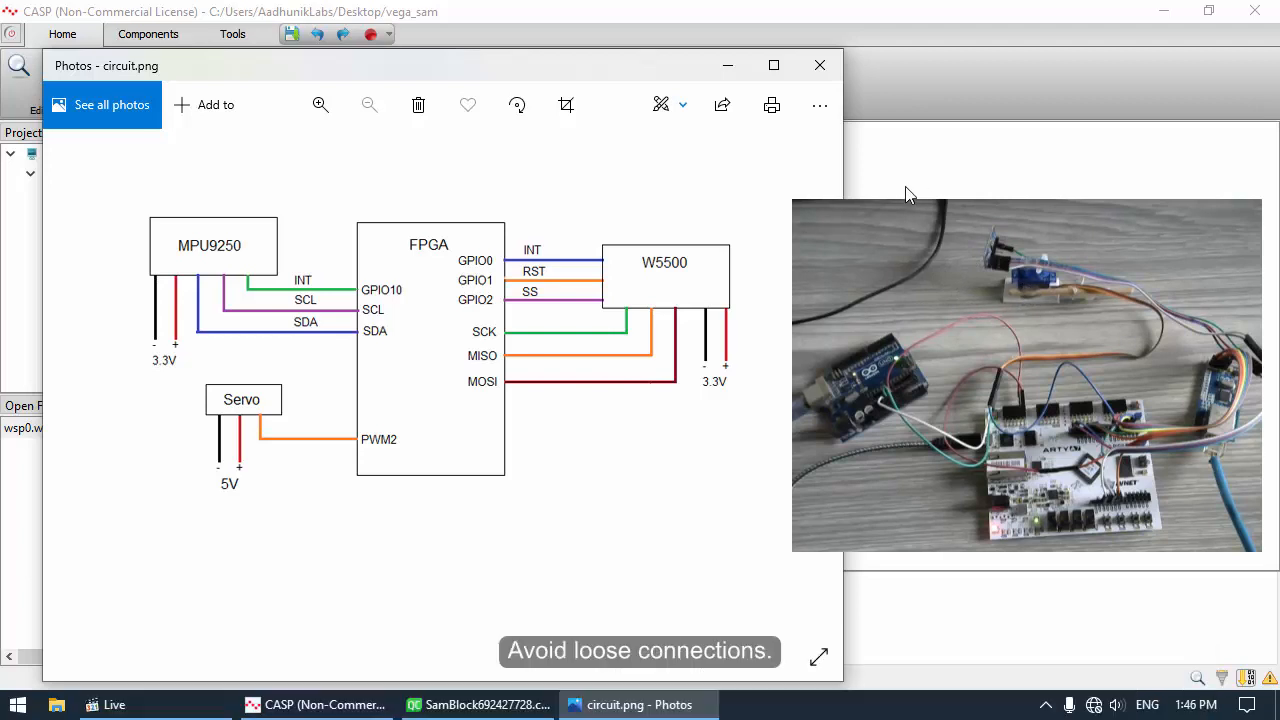
click(728, 66)
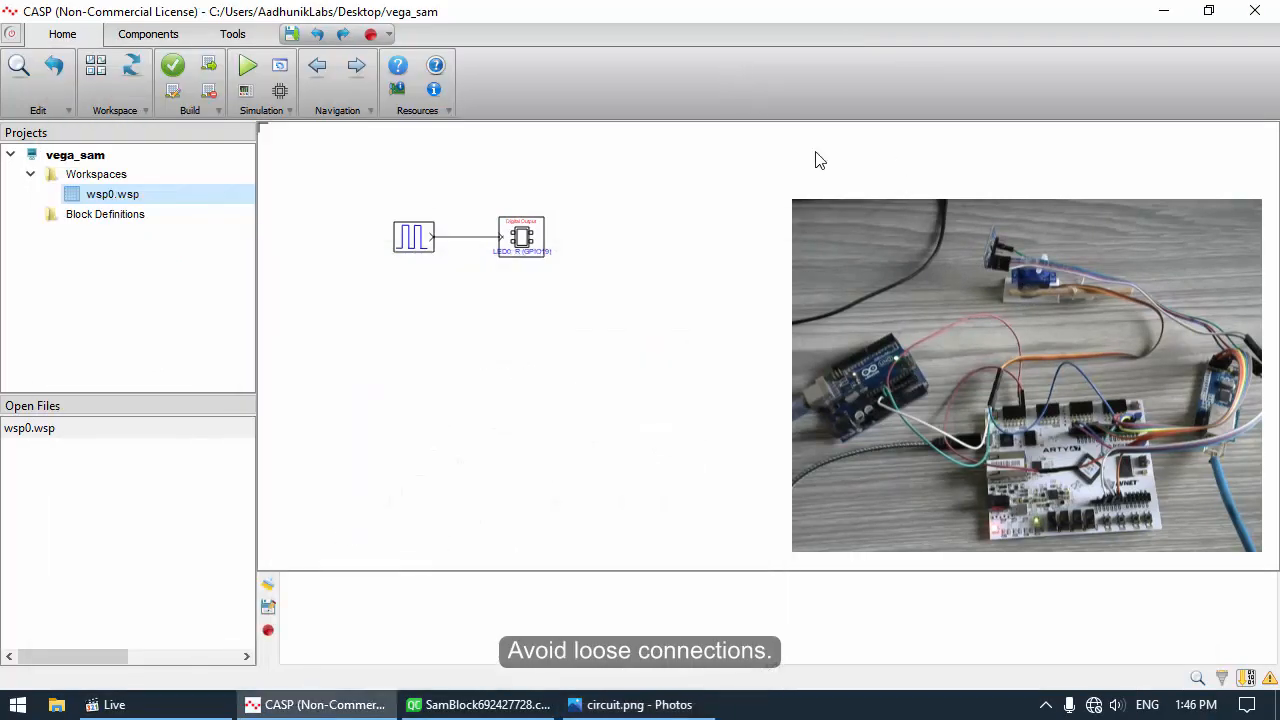
click(163, 714)
click(385, 403)
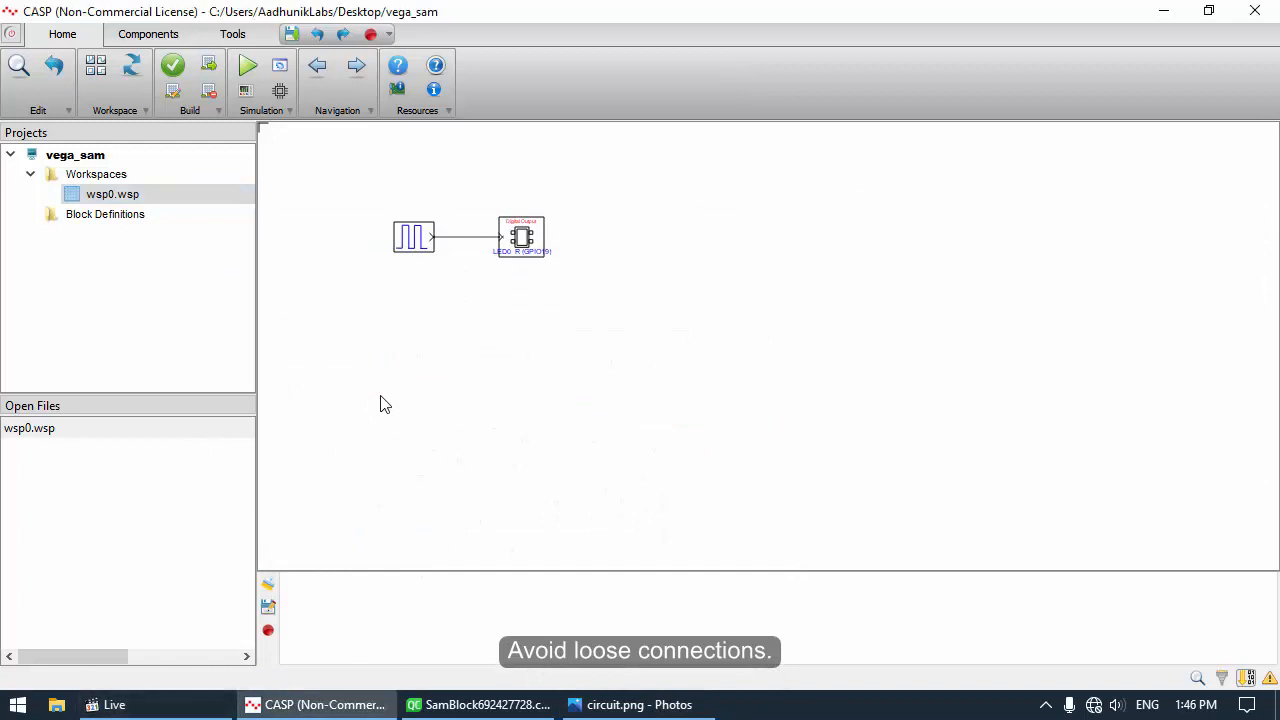
Add Servo, TargetHw W5500 and Invensense IMU blocks from the TargetHardware library to the wsp0 workspace
click(95, 65)
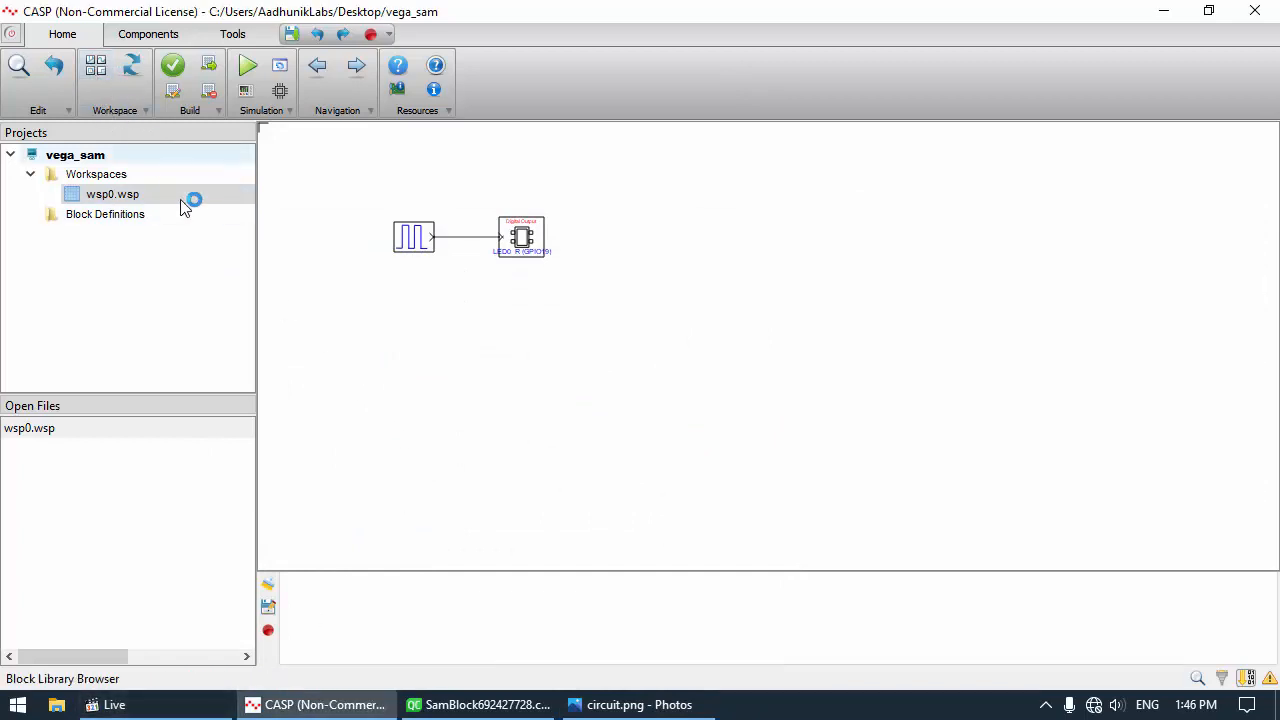
click(330, 383)
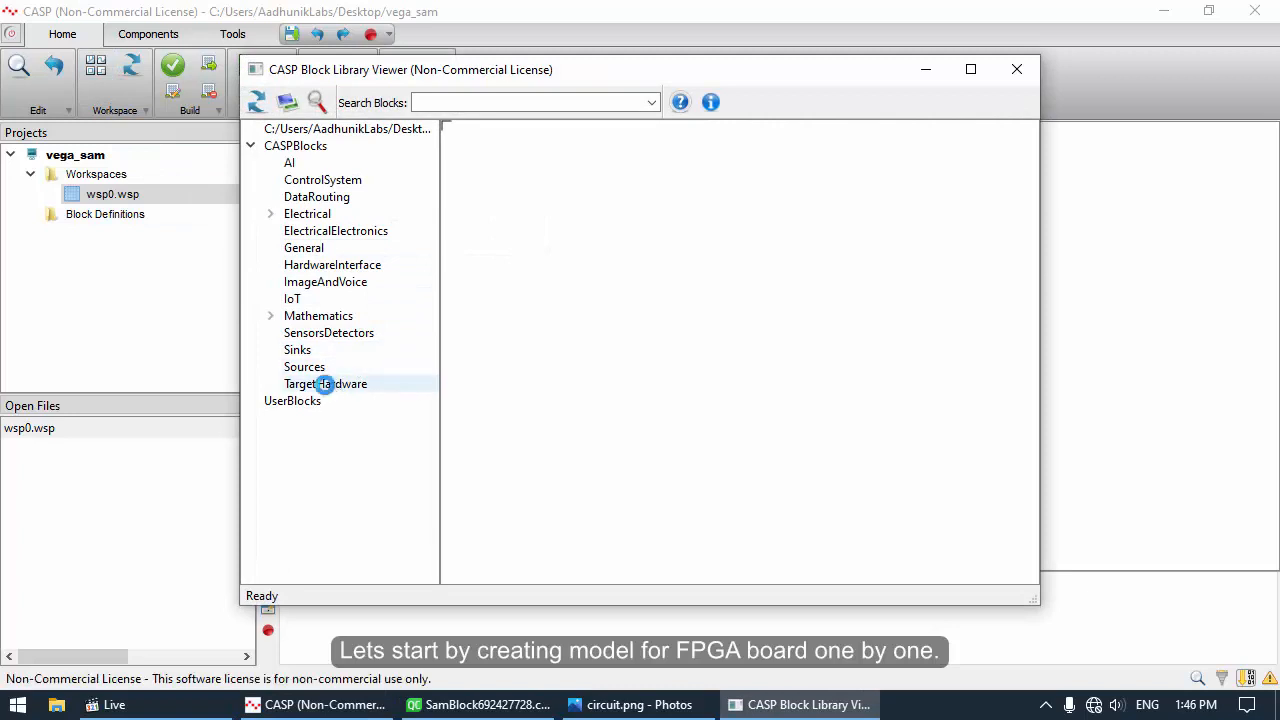
drag(697, 323, 1131, 345)
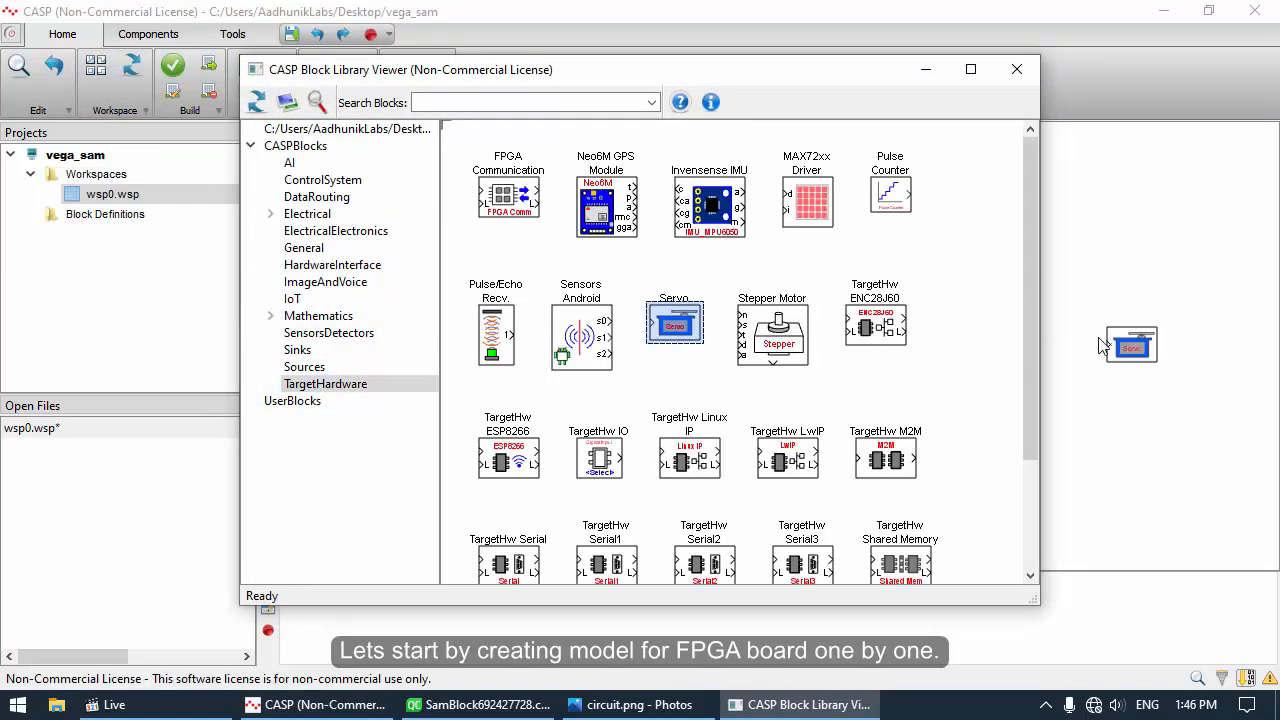
drag(1026, 318, 1034, 412)
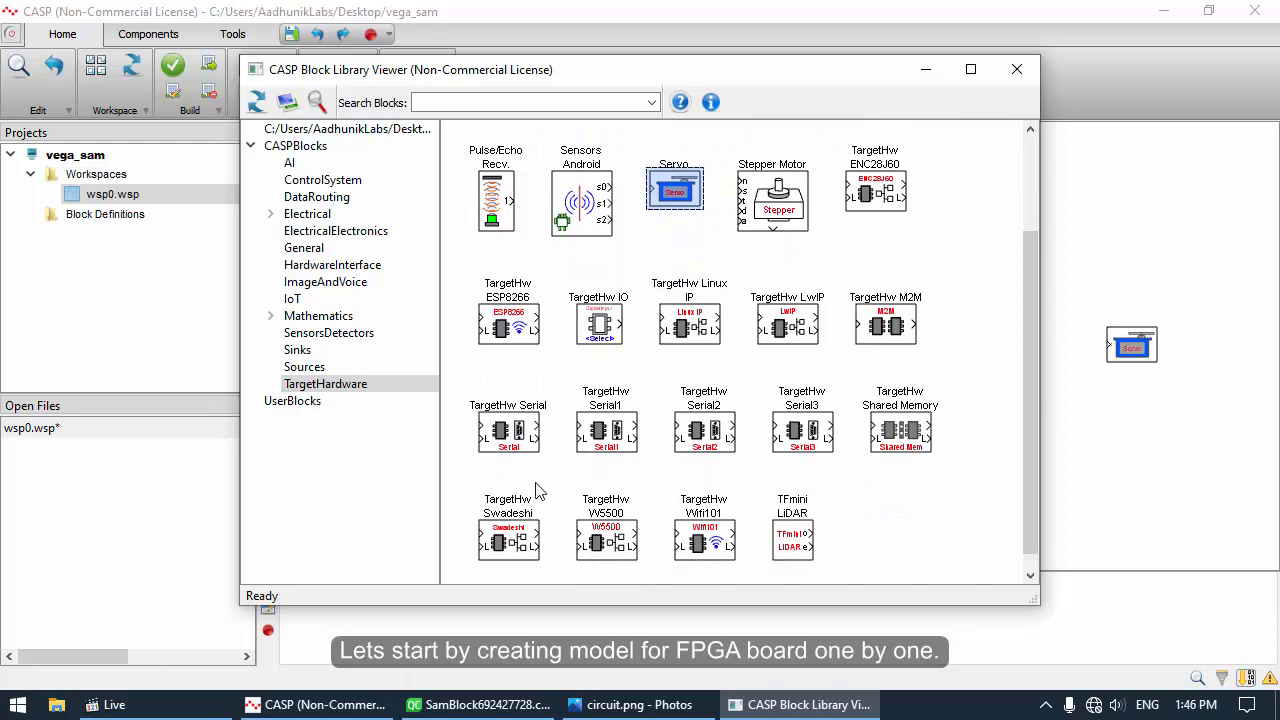
drag(606, 530, 1028, 298)
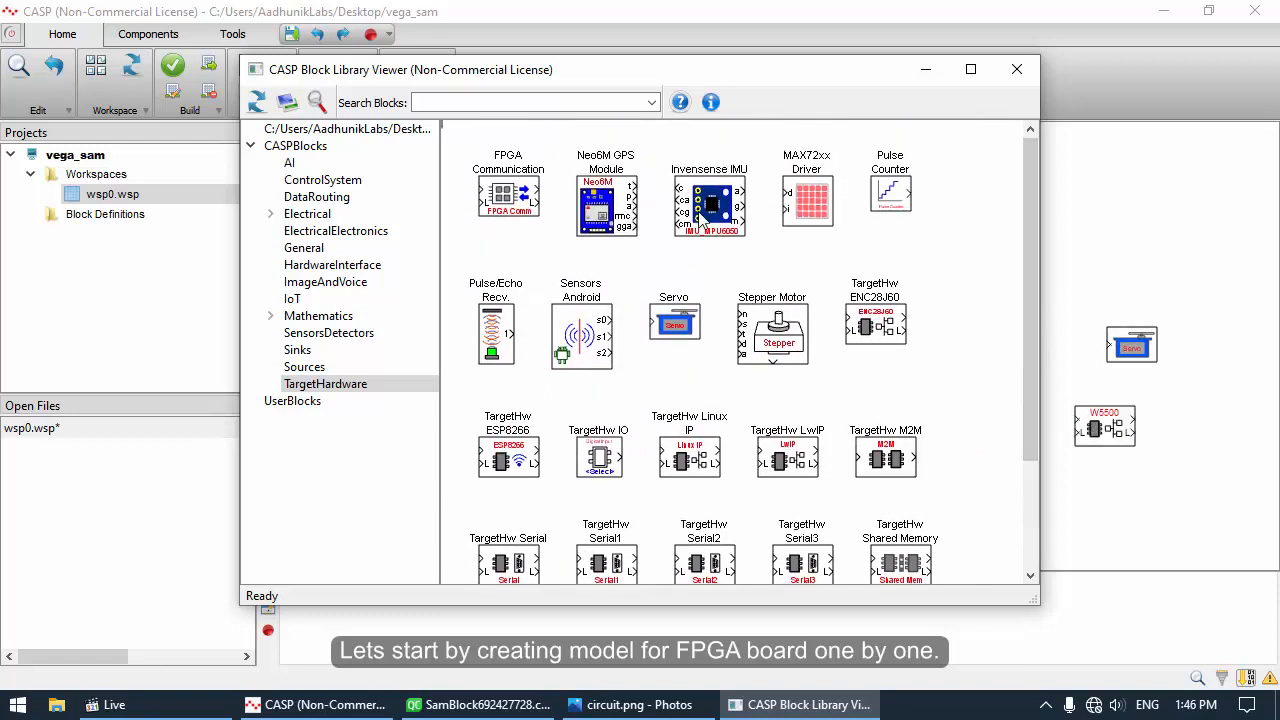
drag(713, 213, 1122, 236)
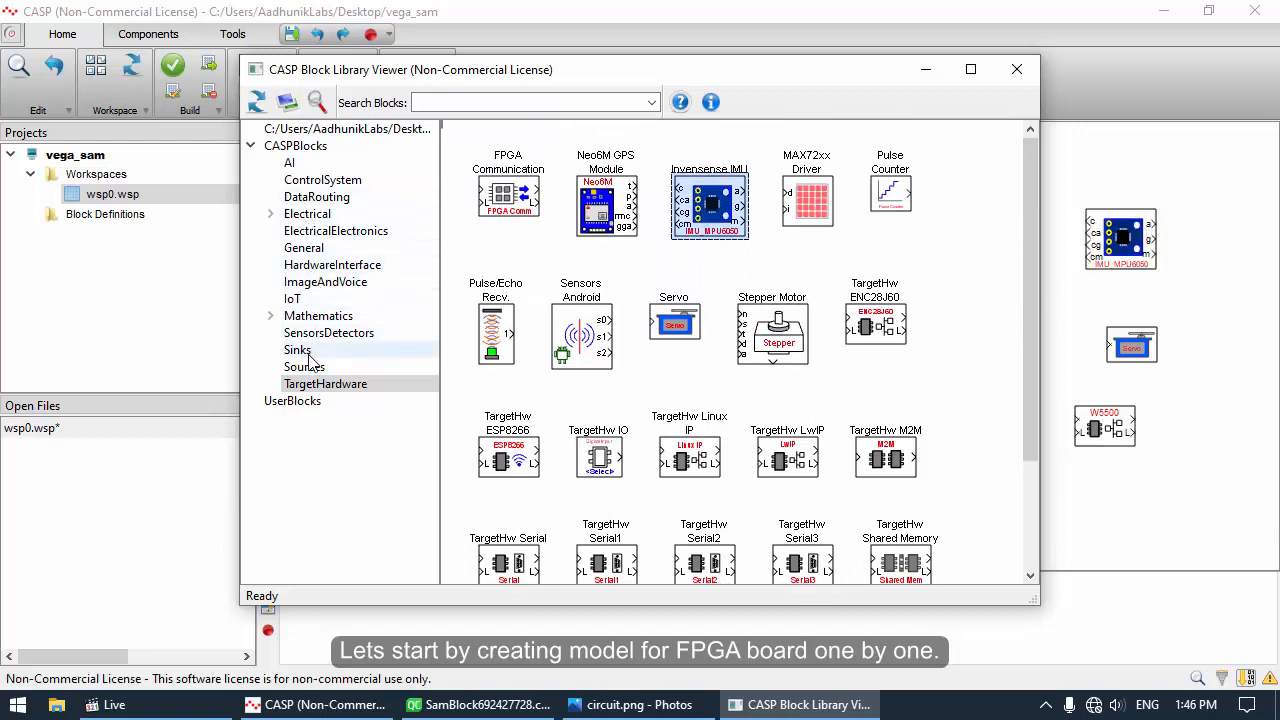
Add a Data Source block from Sources and Data Tap-Out and Data Tap-In blocks from DataRouting, and minimize the block library
click(390, 367)
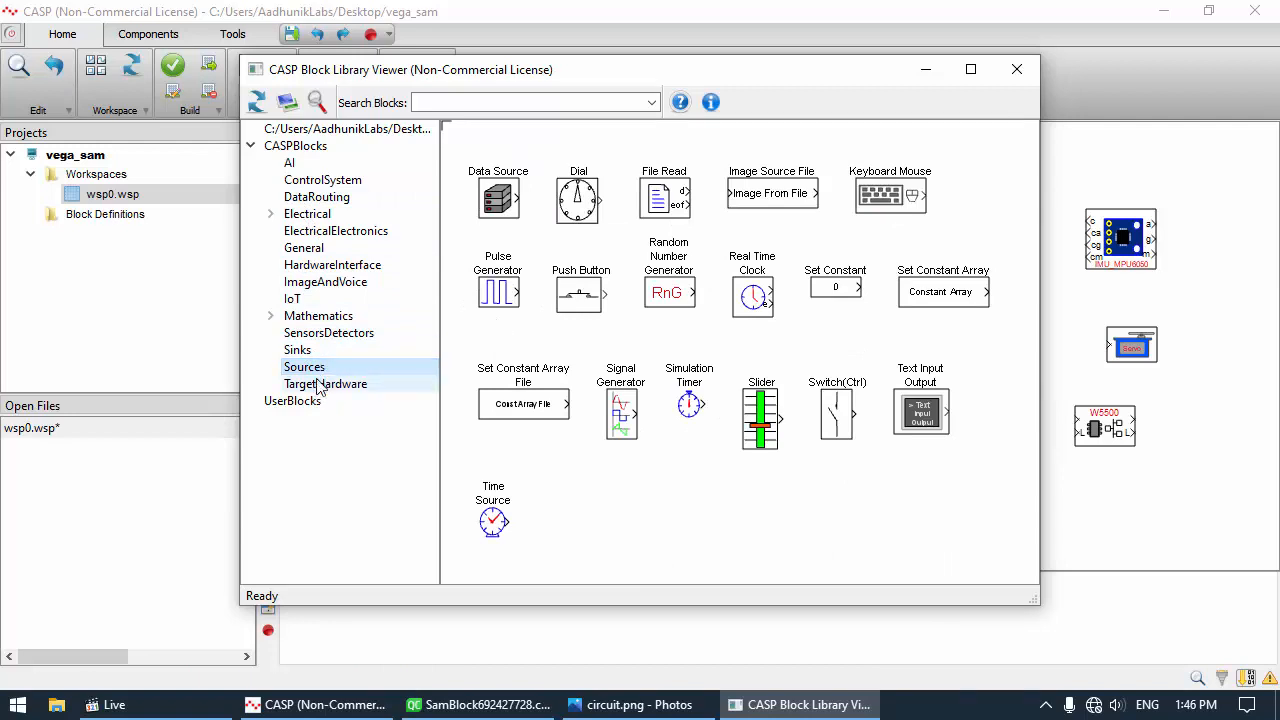
drag(498, 198, 1064, 343)
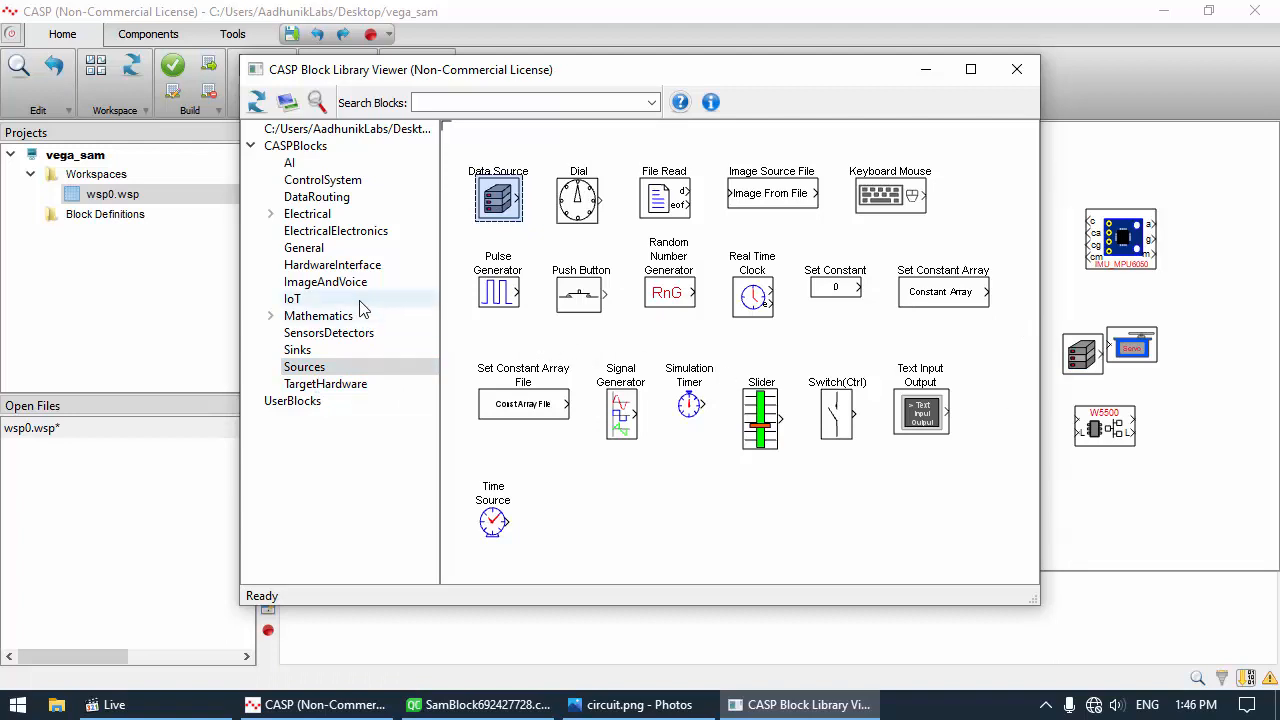
click(322, 198)
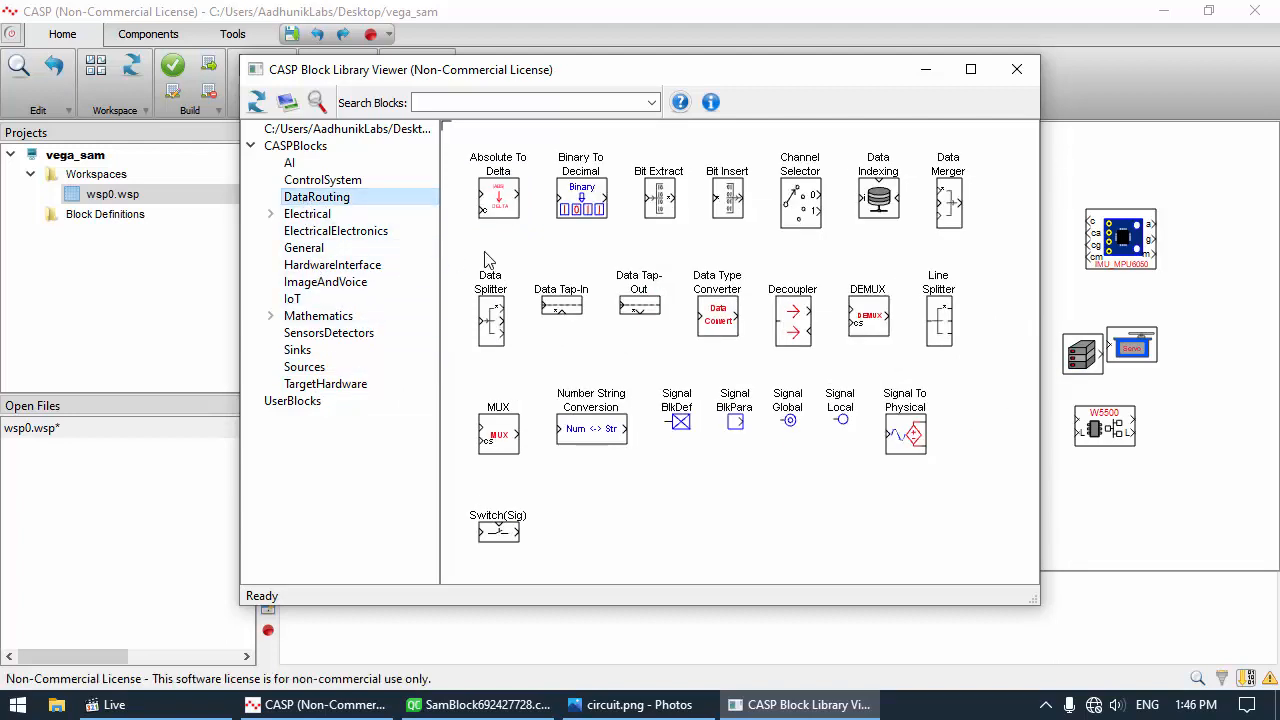
drag(650, 313, 1084, 290)
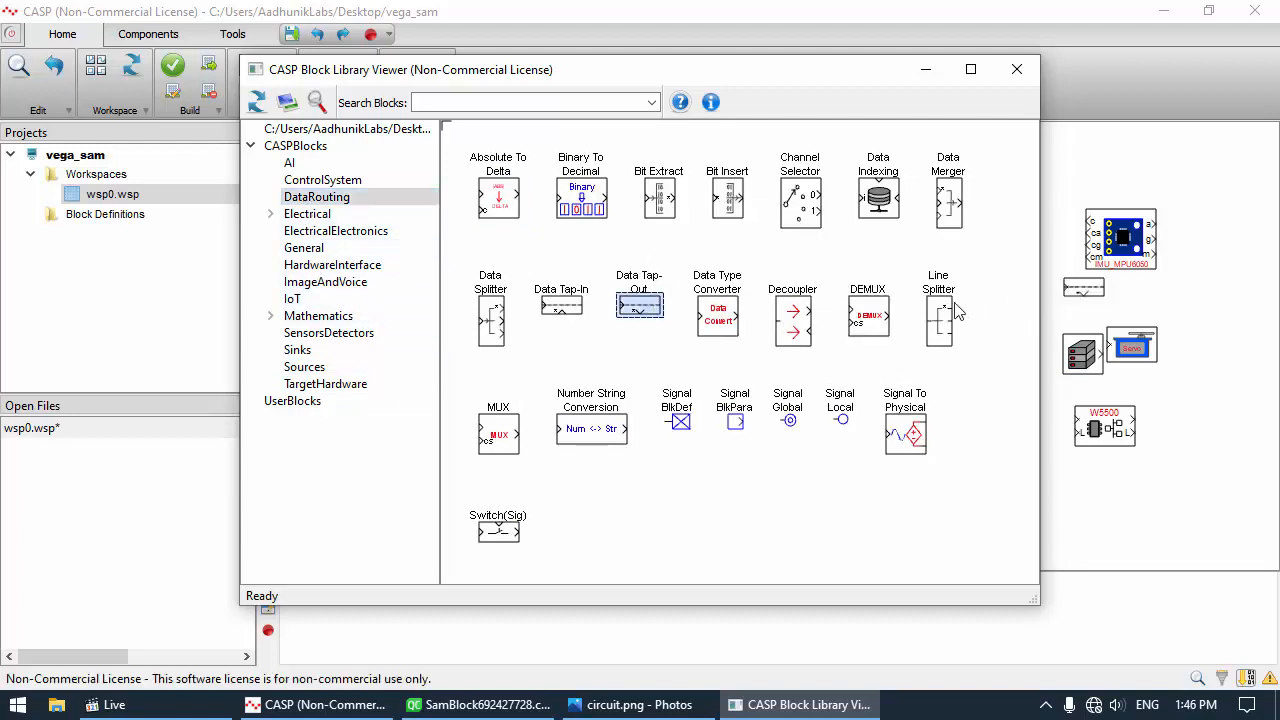
drag(584, 310, 1066, 250)
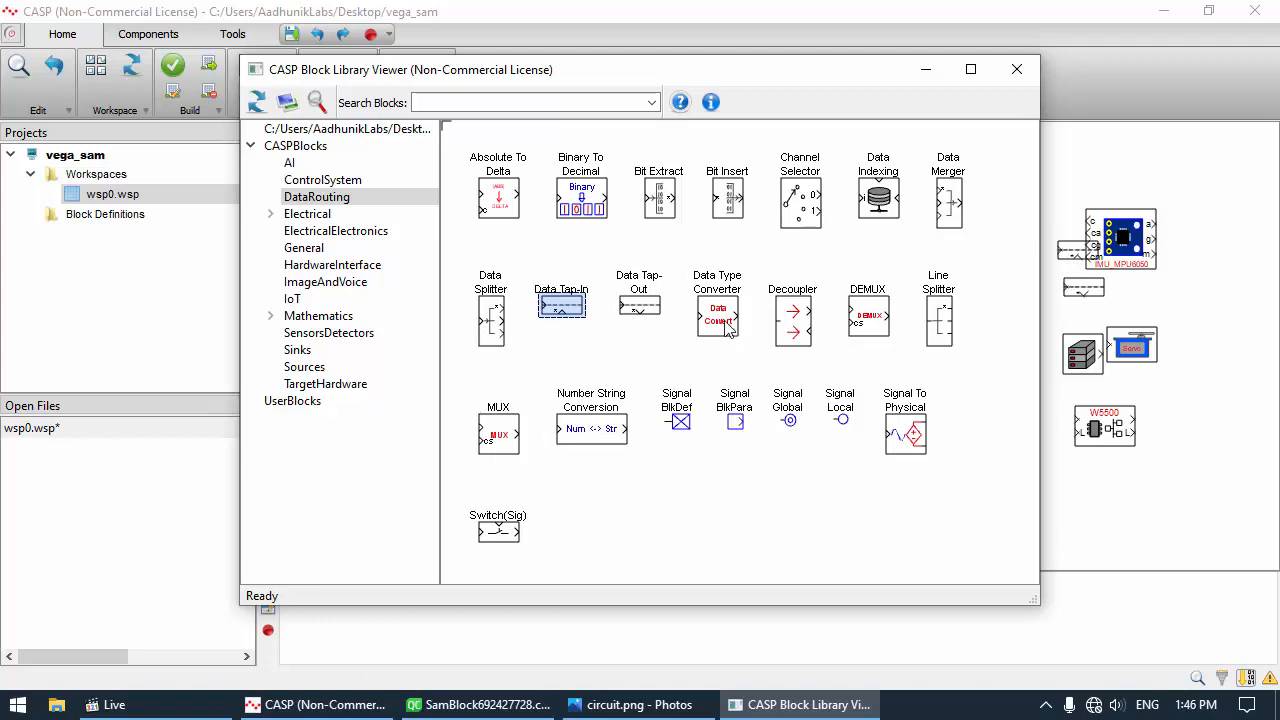
click(926, 69)
Move the new blocks below the pulse generator row, with the Data Source before the W5500 and the IMU beneath them
drag(1227, 494, 1052, 202)
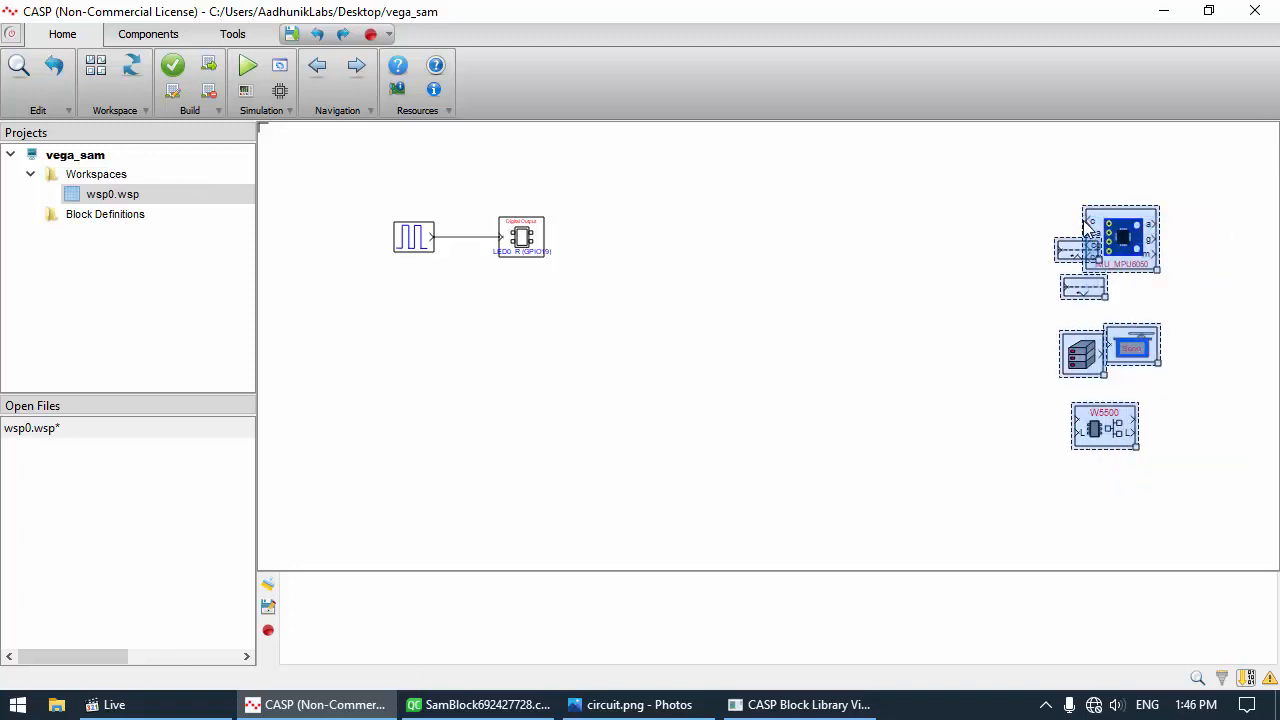
drag(1158, 241, 680, 325)
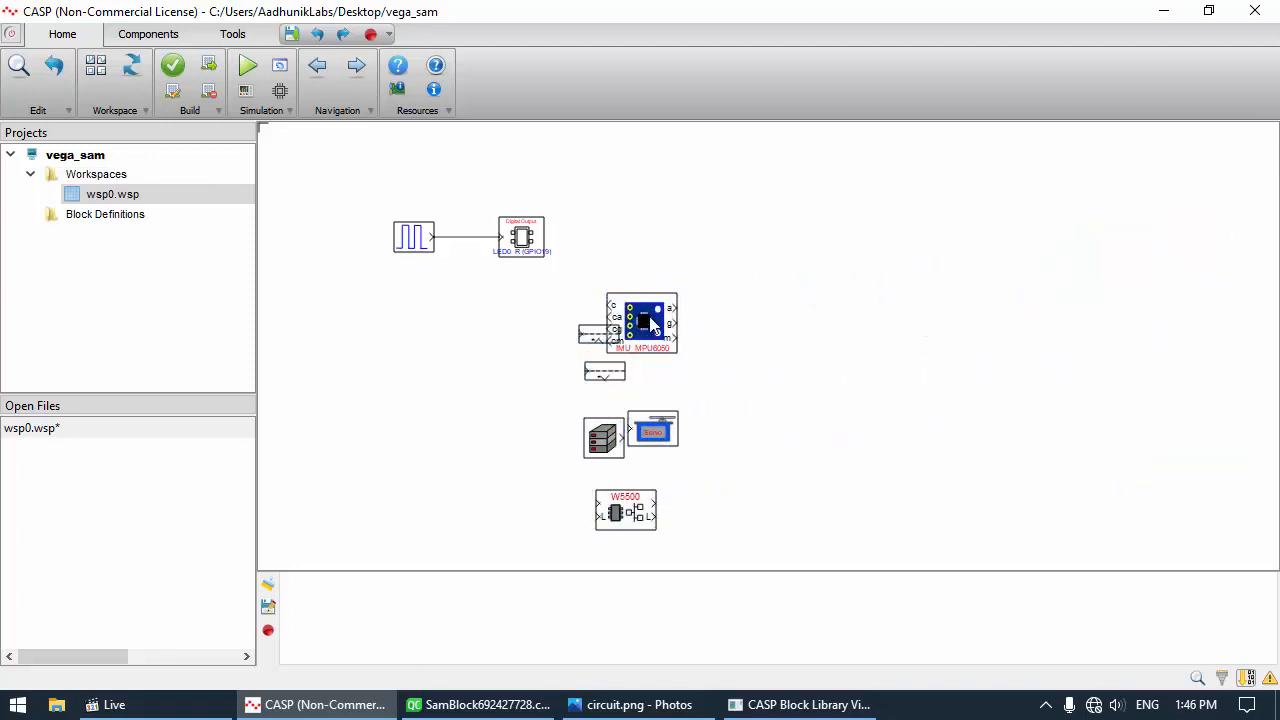
drag(625, 510, 498, 333)
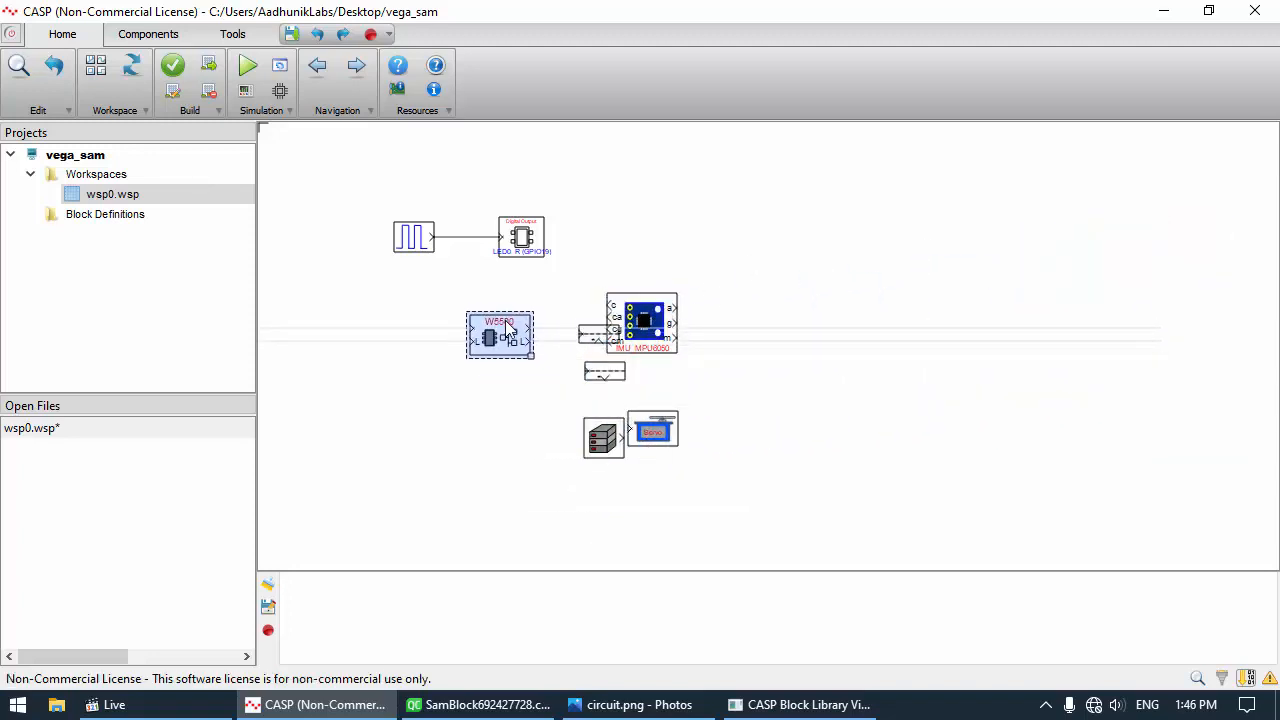
drag(642, 320, 420, 428)
drag(600, 440, 355, 338)
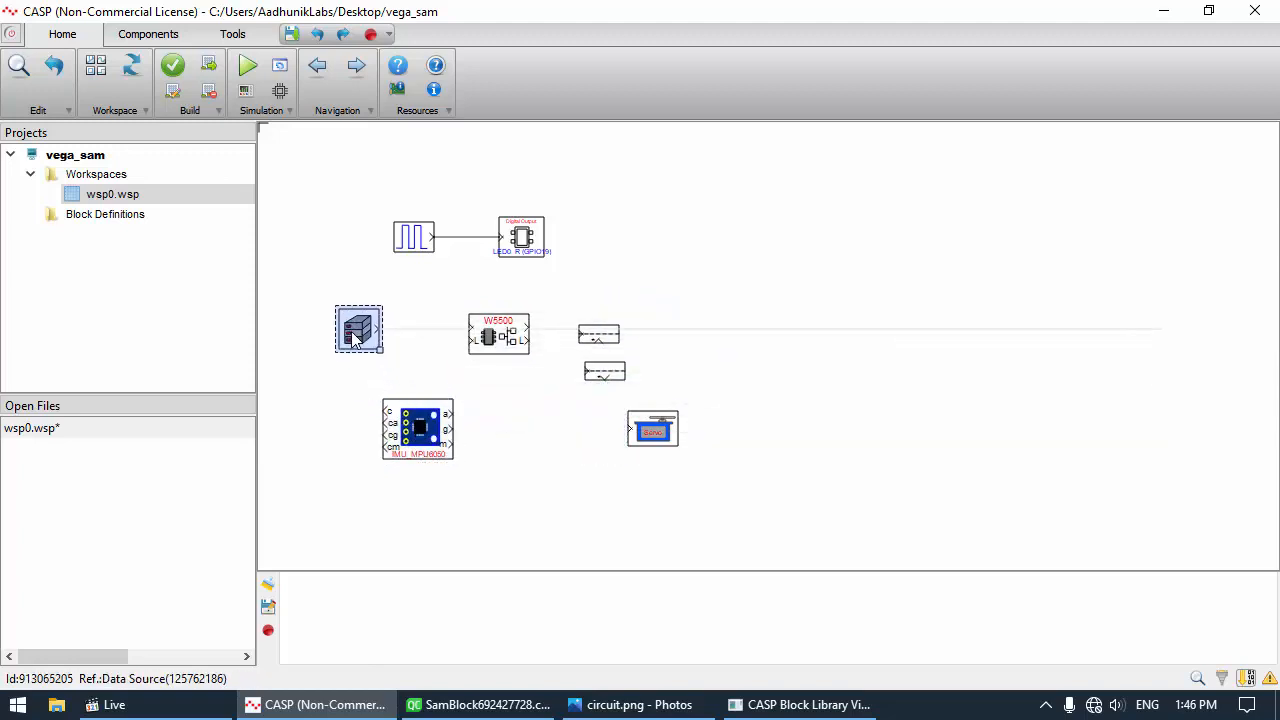
Shift the IMU block lower, place the Data Tap-In below the W5500, and align the Data Tap-Out with the W5500's output
click(597, 345)
drag(597, 345, 506, 418)
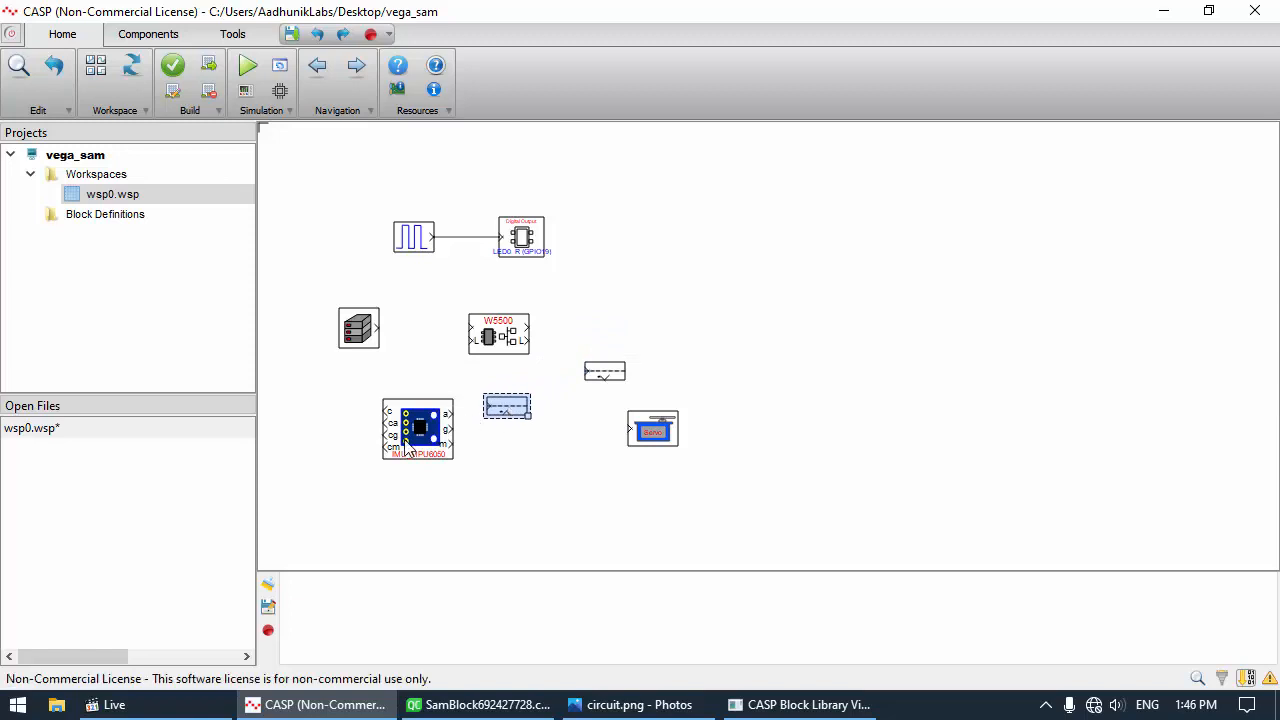
drag(409, 450, 356, 477)
drag(510, 415, 479, 422)
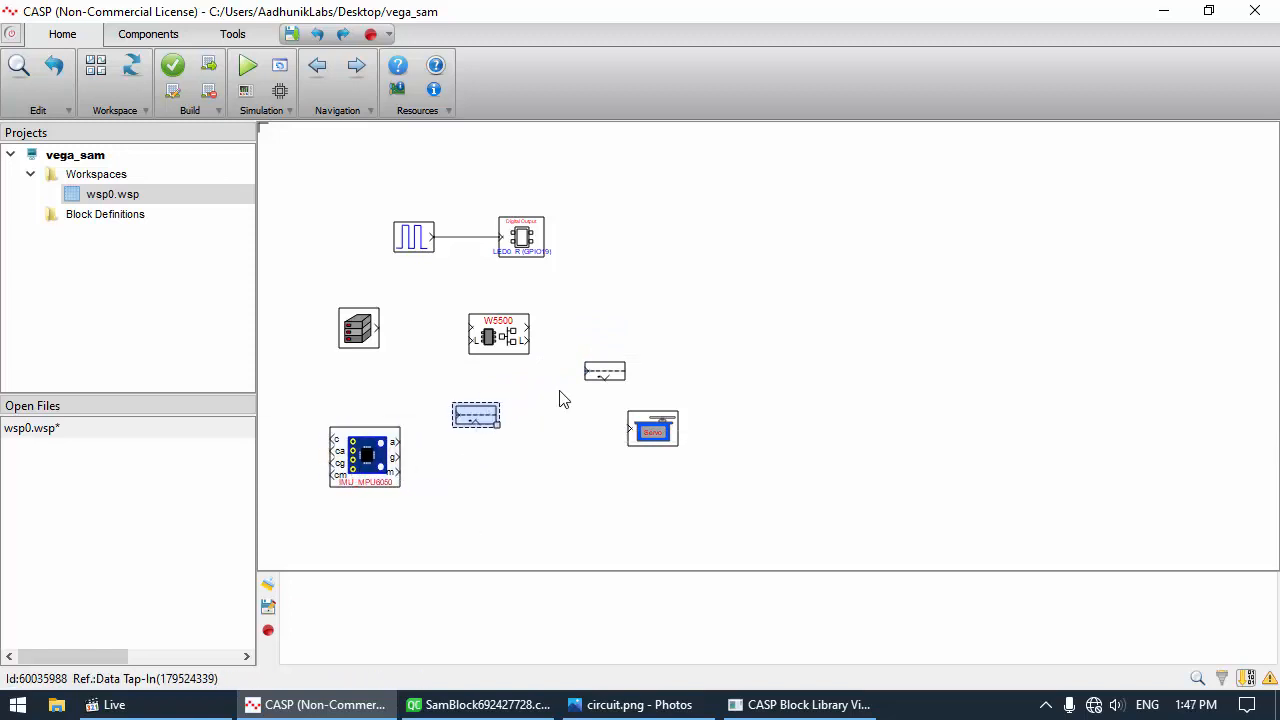
click(556, 372)
drag(605, 378, 634, 334)
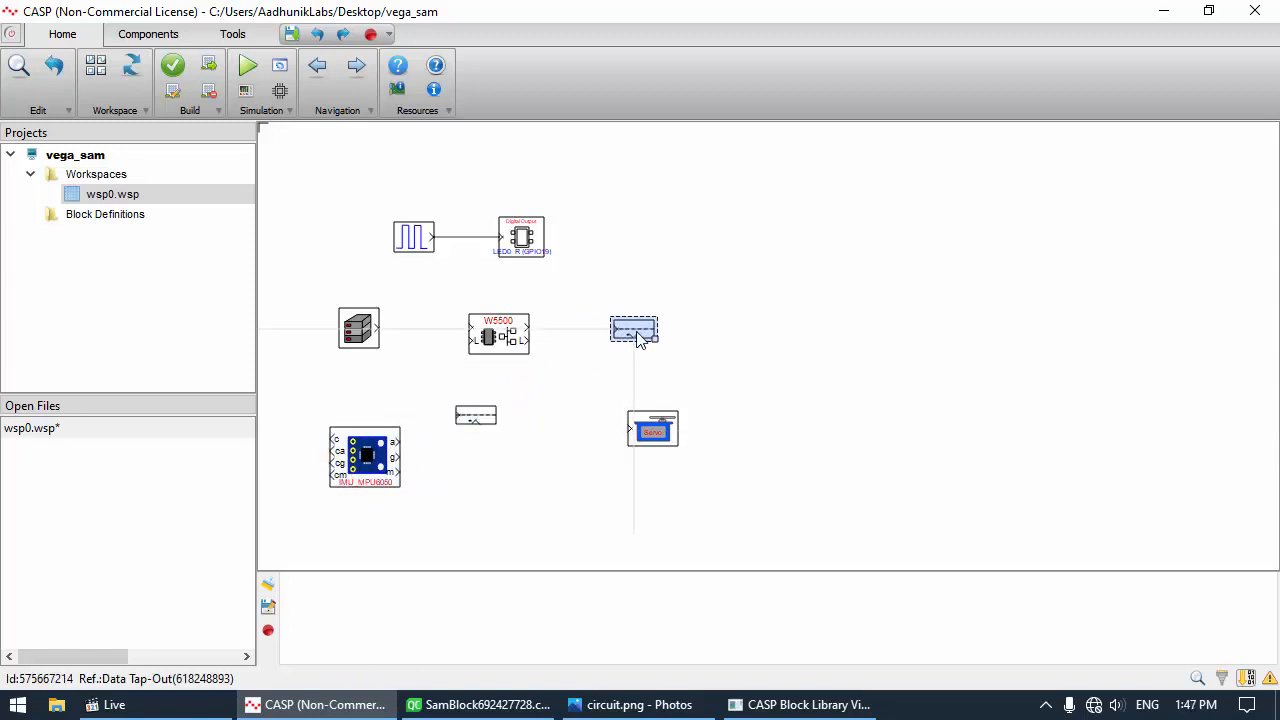
Move the Servo block up to just below the Data Tap-Out and shift the Data Source closer to the W5500
drag(660, 434, 702, 395)
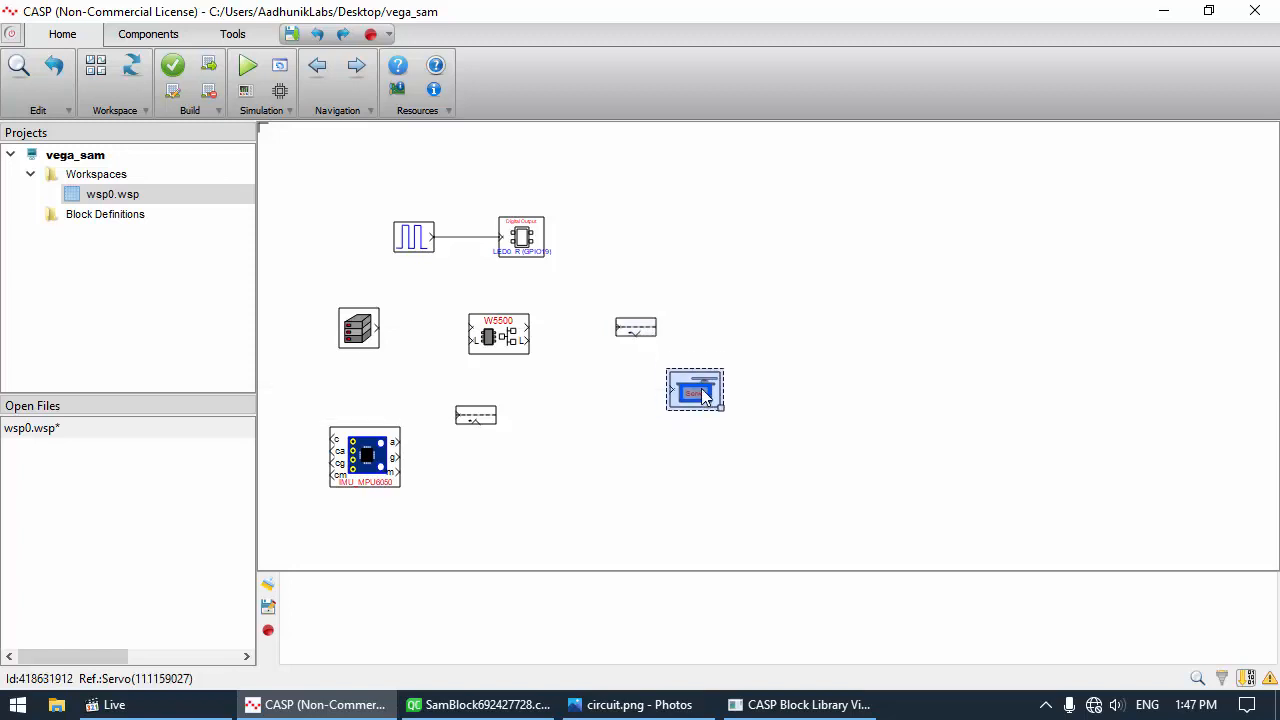
click(562, 381)
drag(366, 338, 389, 338)
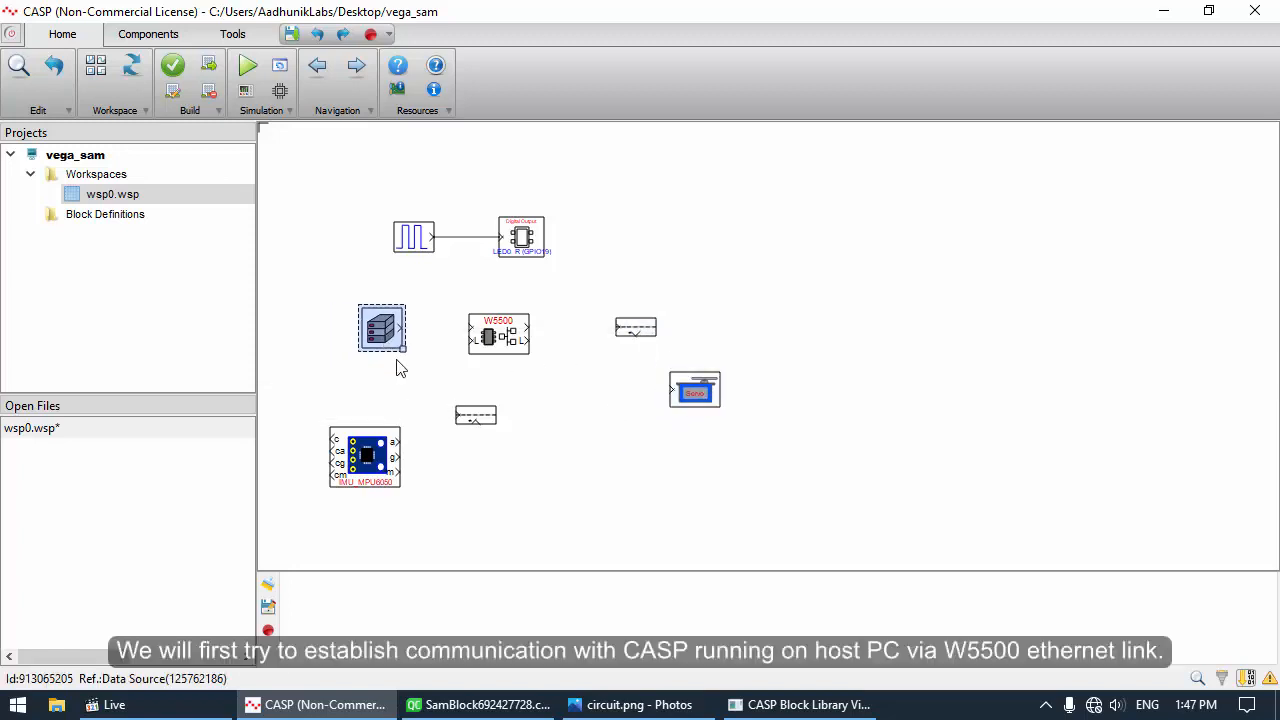
click(408, 384)
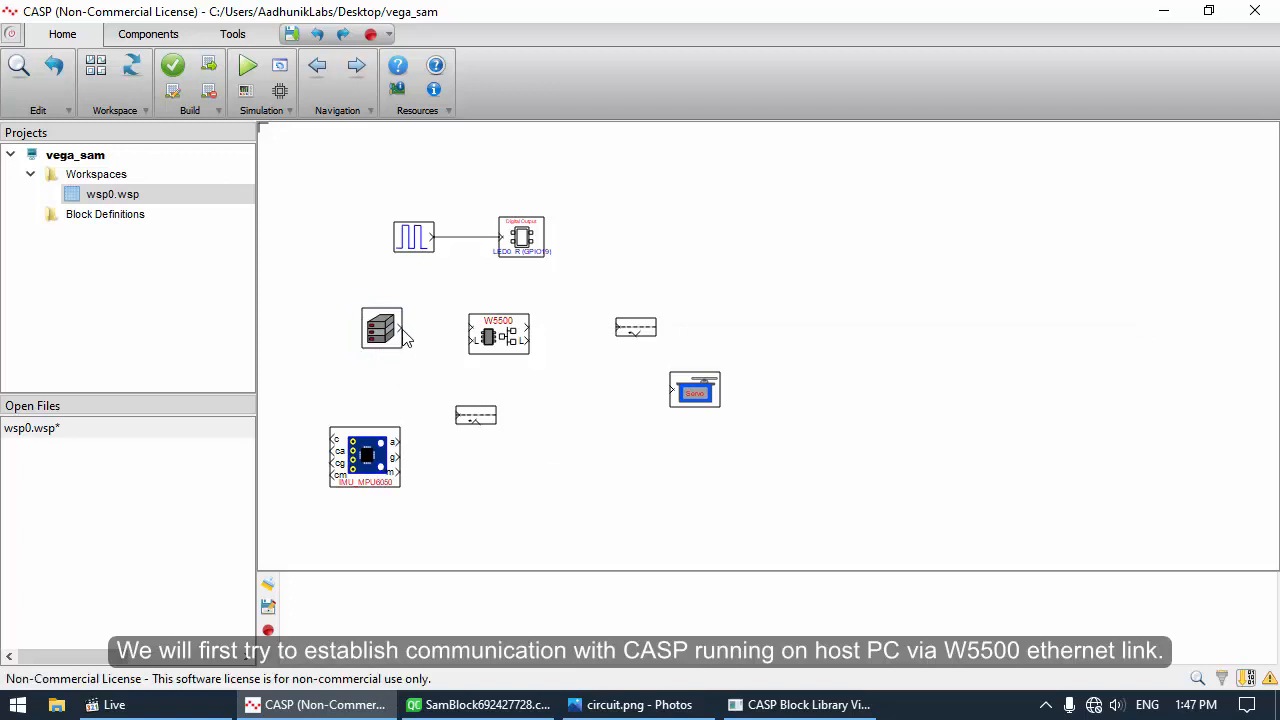
Disable the IMU, Servo and Data Tap-Out blocks
click(387, 459)
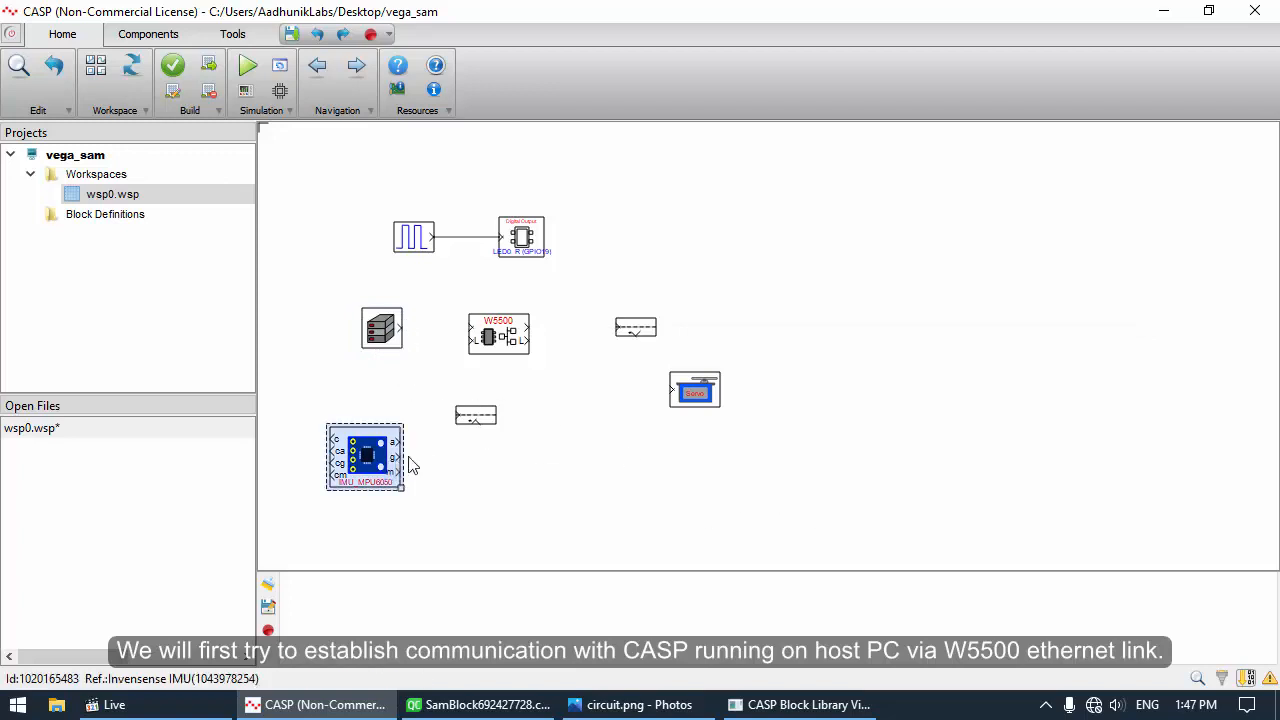
click(697, 392)
key(ctrl+d)
click(646, 333)
key(ctrl+d)
click(474, 437)
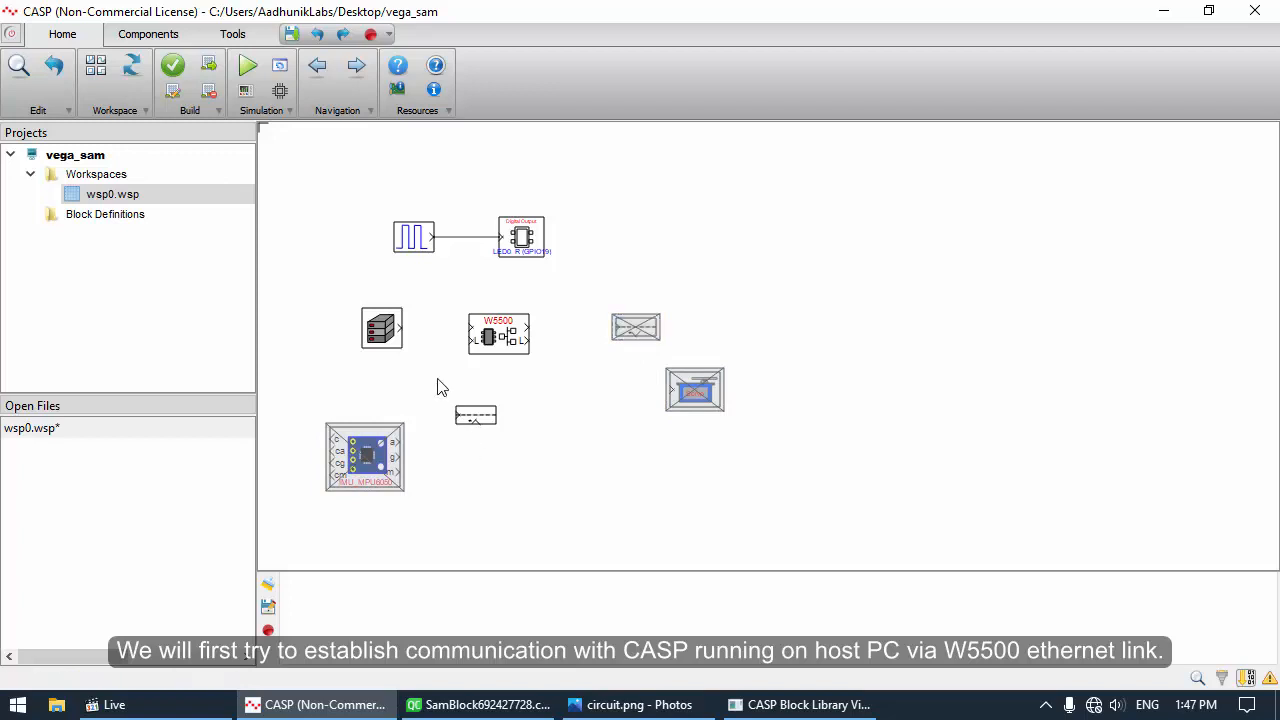
Disable the Data Tap-In block, and wire the Data Source output and the W5500's own L output to the W5500's inputs
drag(401, 330, 469, 328)
click(483, 417)
key(ctrl+d)
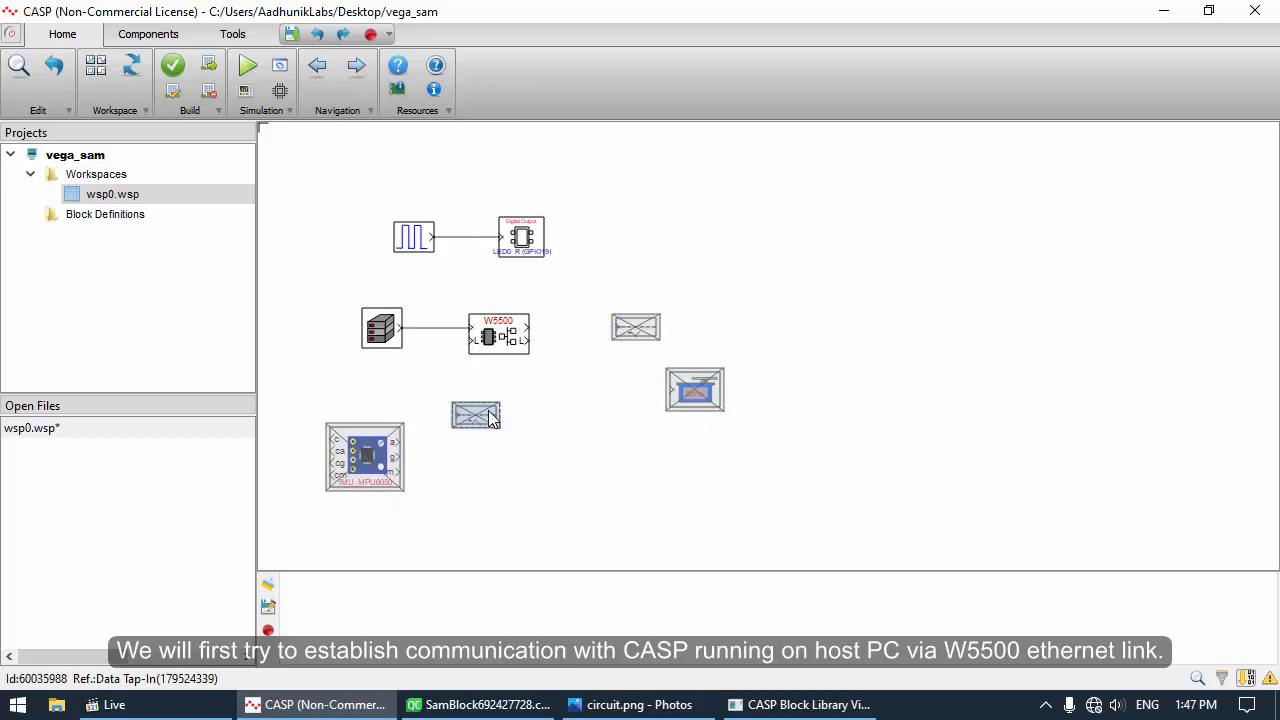
click(499, 373)
drag(474, 345, 532, 346)
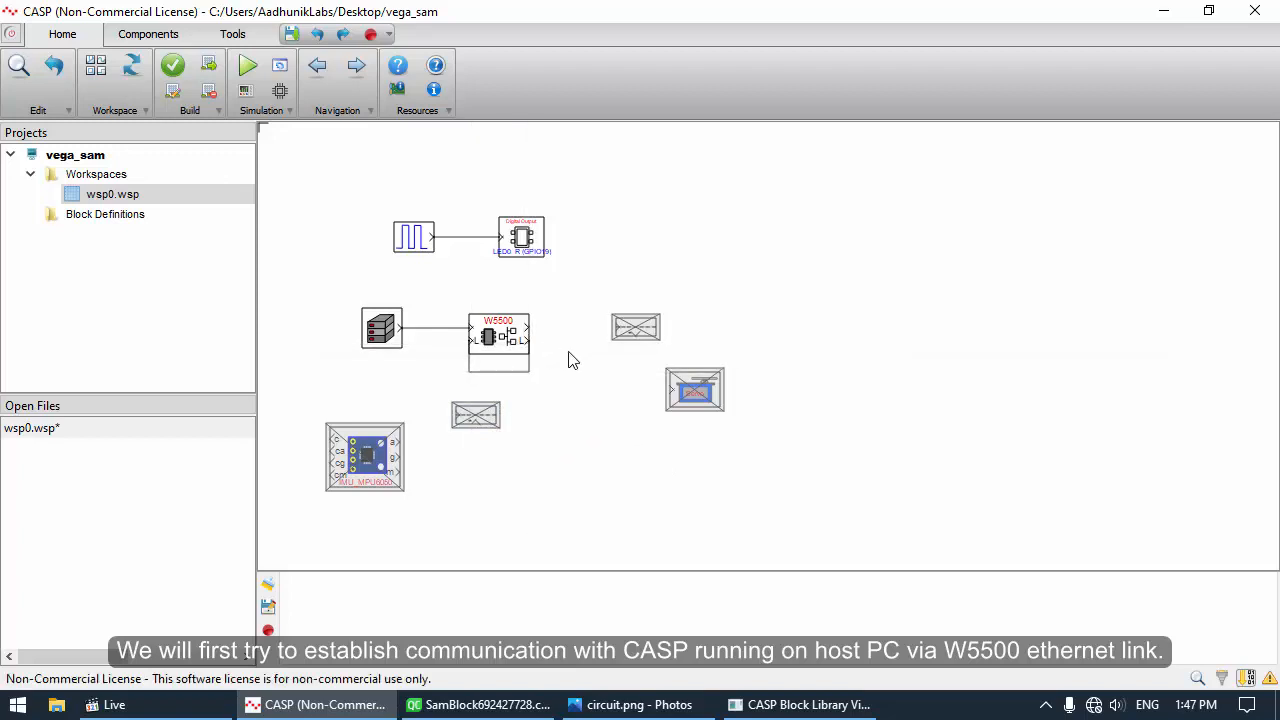
Set the W5500 block's send and receive data sizes to 16 bytes each
double_click(491, 340)
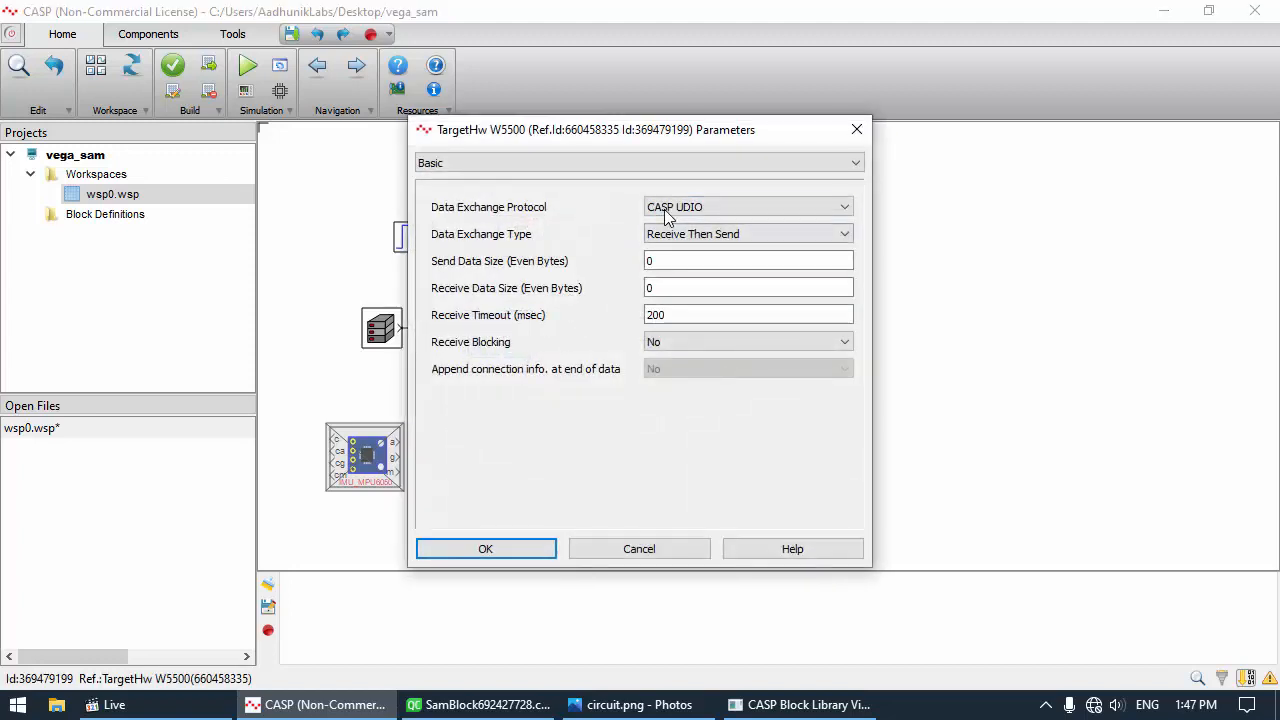
drag(664, 261, 626, 288)
text(16)
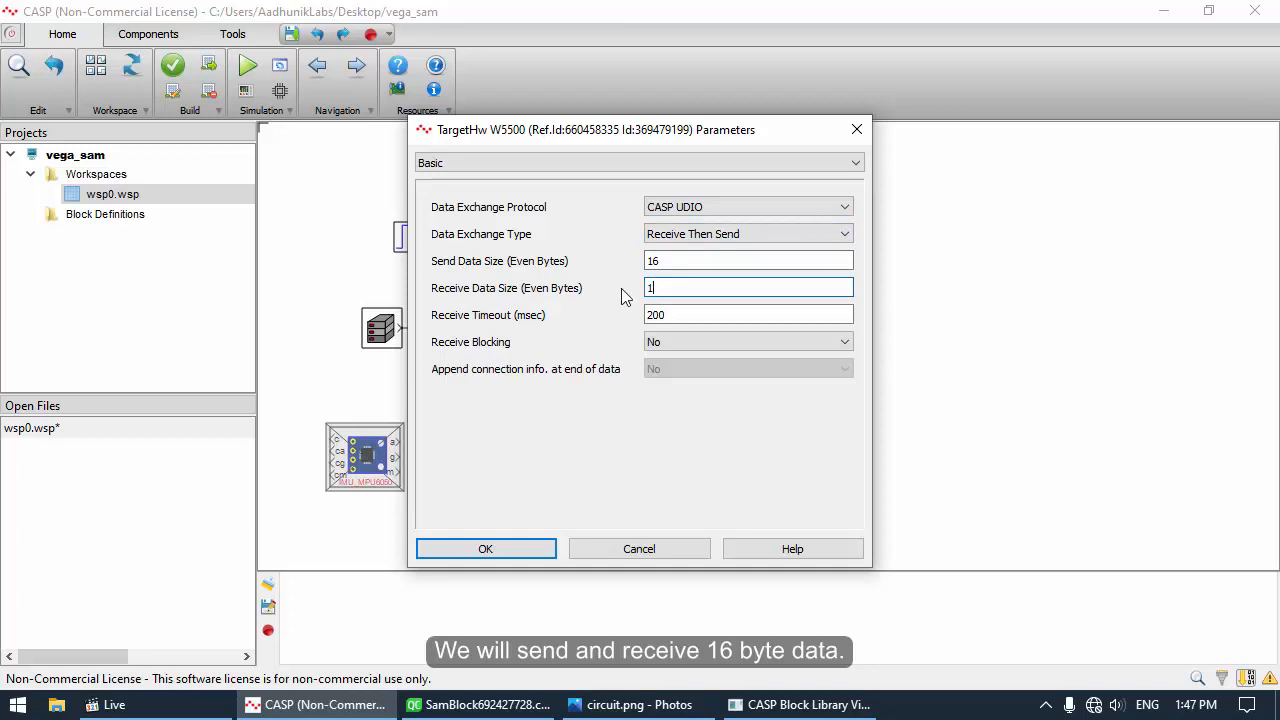
text(16)
Check the W5500's INT, RST and SS wiring in circuit.png, and accept the W5500 block's parameters
scroll(568, 161, down, 1)
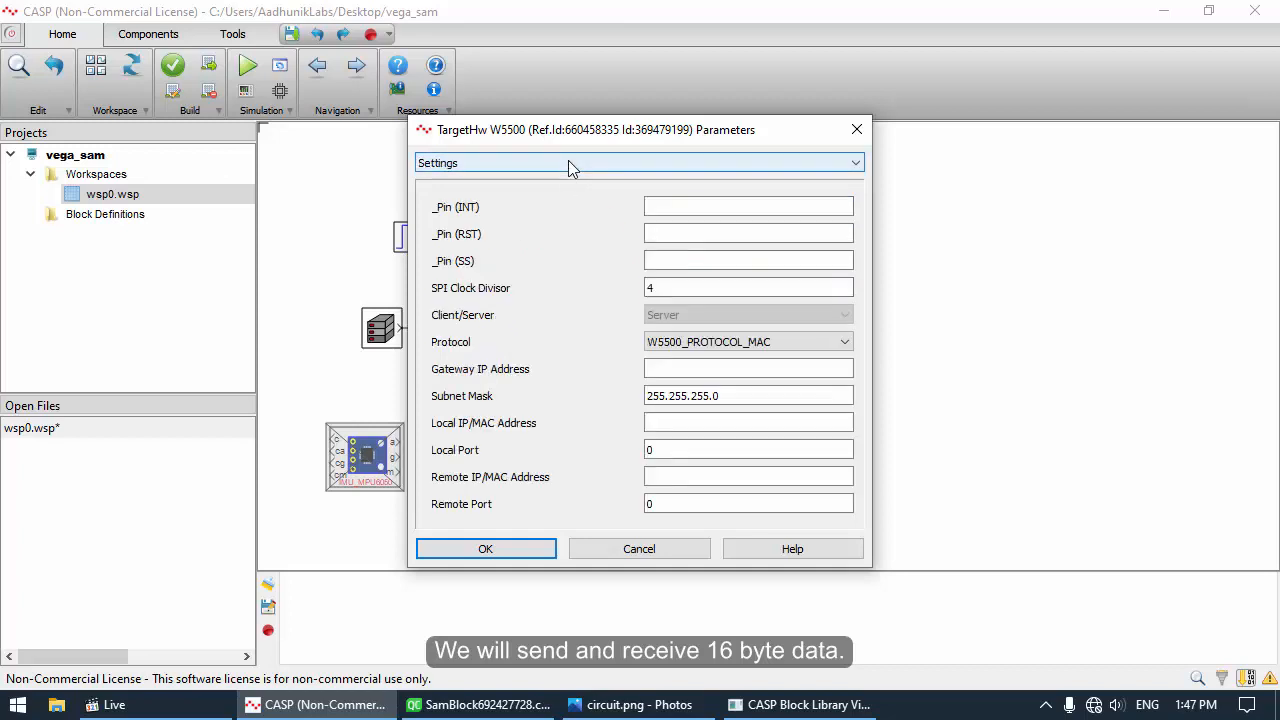
click(659, 207)
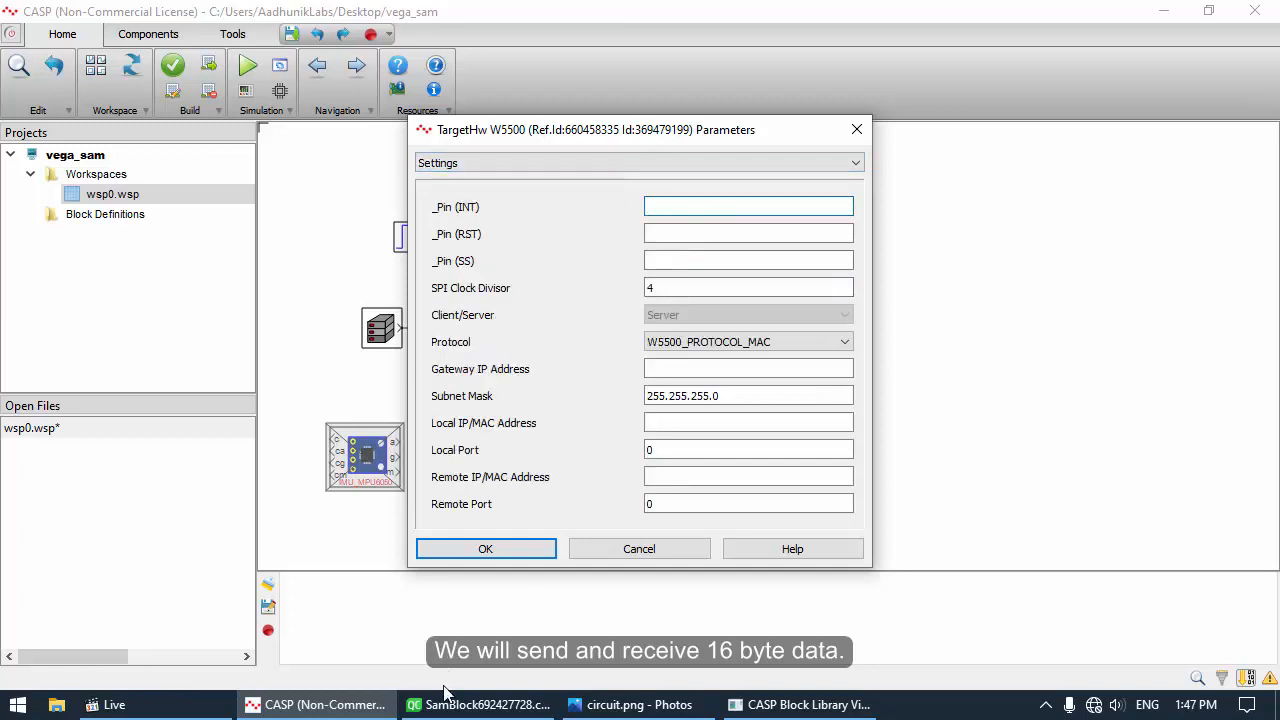
click(588, 702)
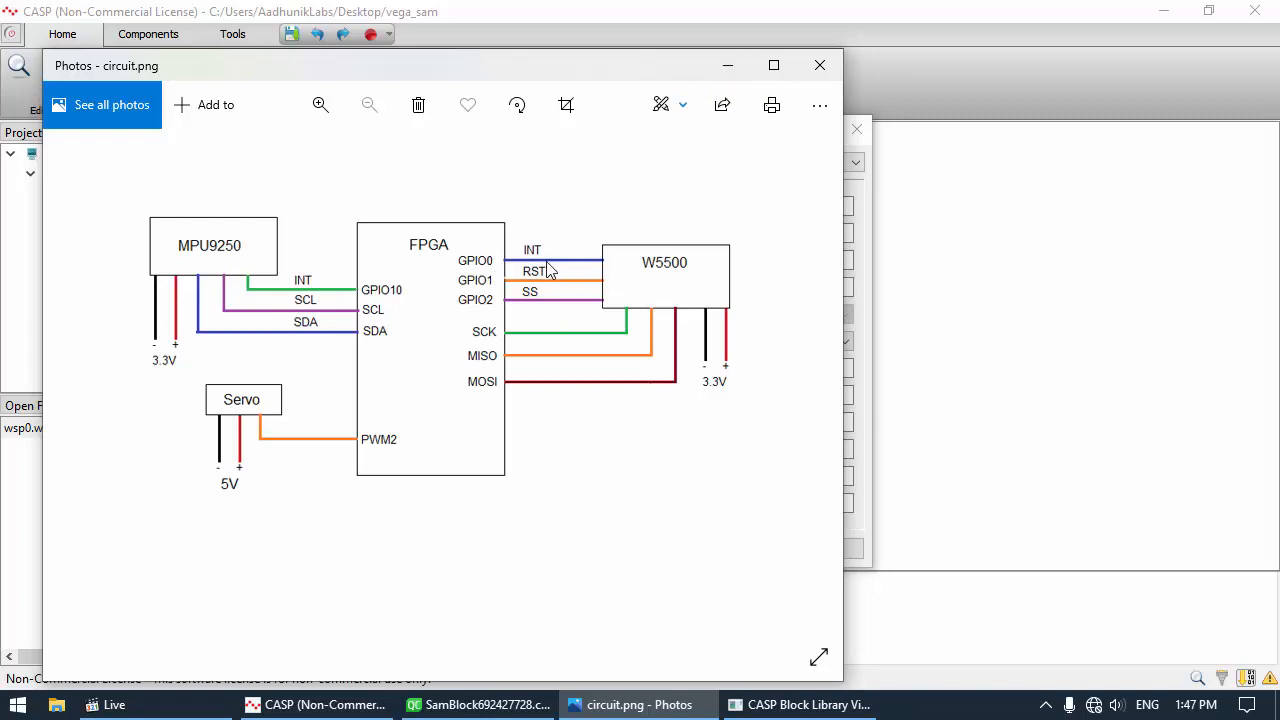
click(728, 65)
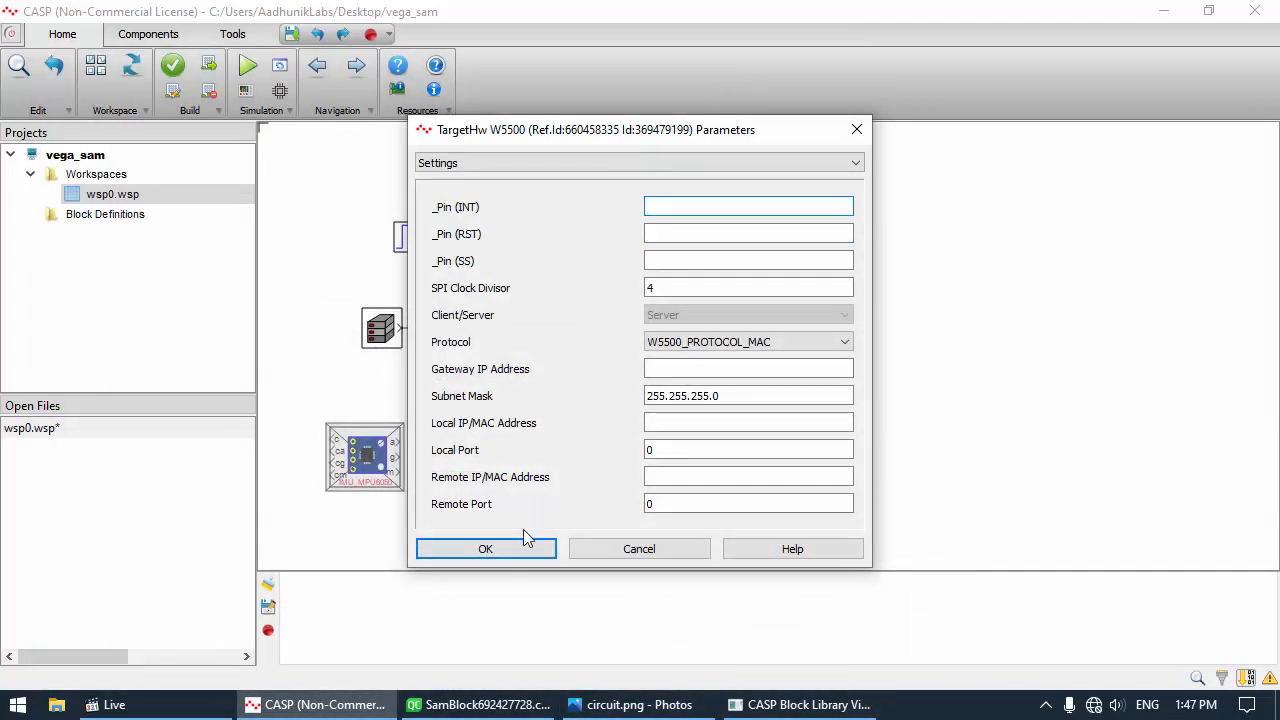
click(485, 549)
Look up the pin numbers for GPIO0, GPIO1 and GPIO2 in the board's BSP help
click(398, 90)
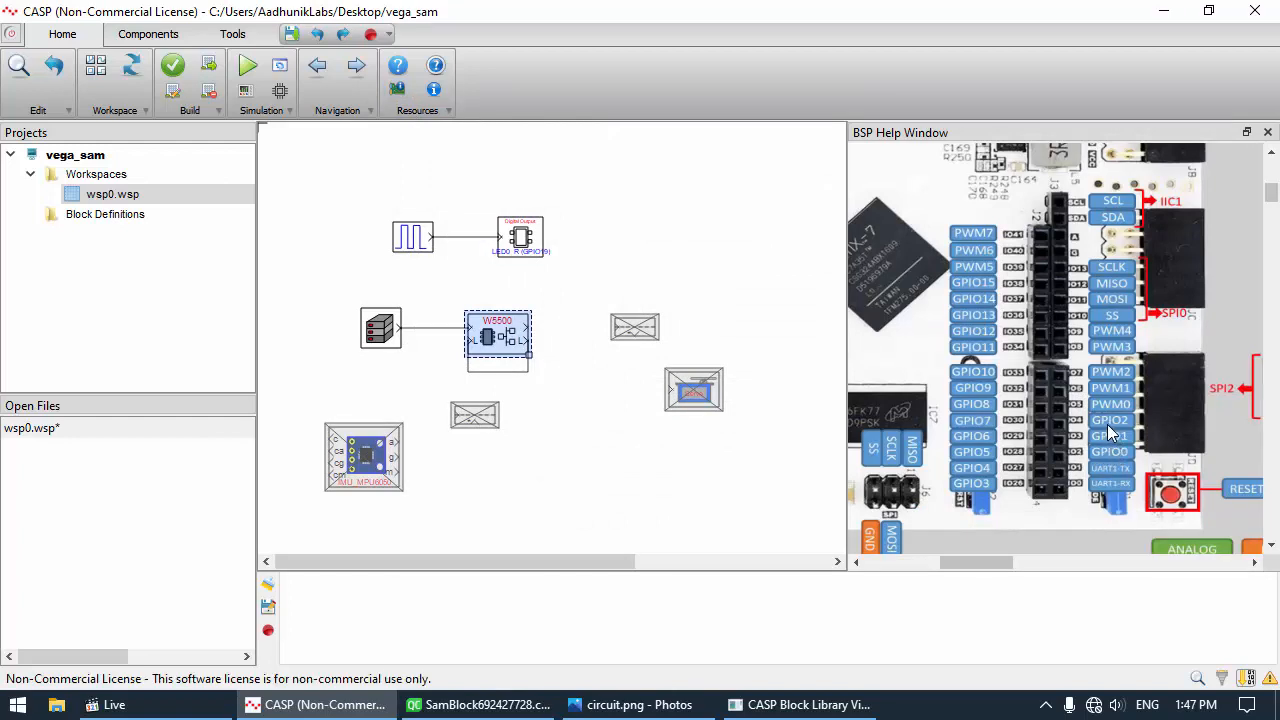
scroll(1107, 424, down, 6)
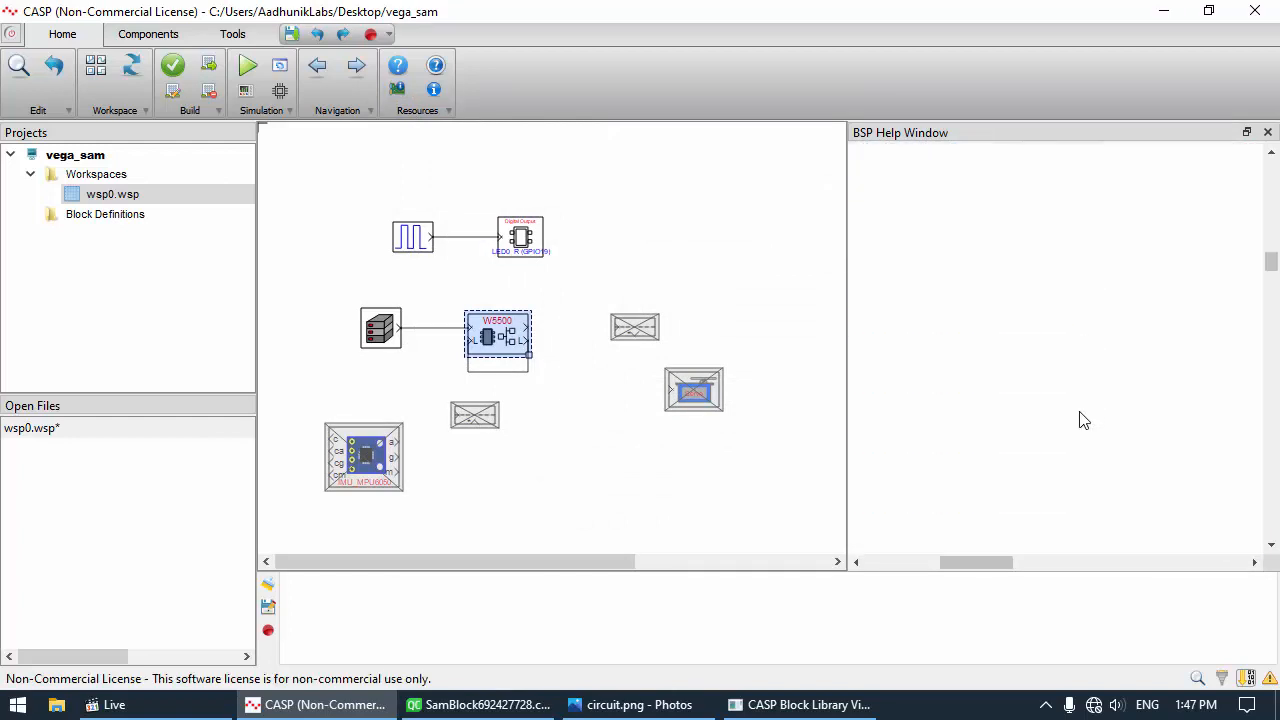
scroll(1029, 503, down, 10)
drag(991, 563, 953, 563)
drag(1031, 403, 1042, 404)
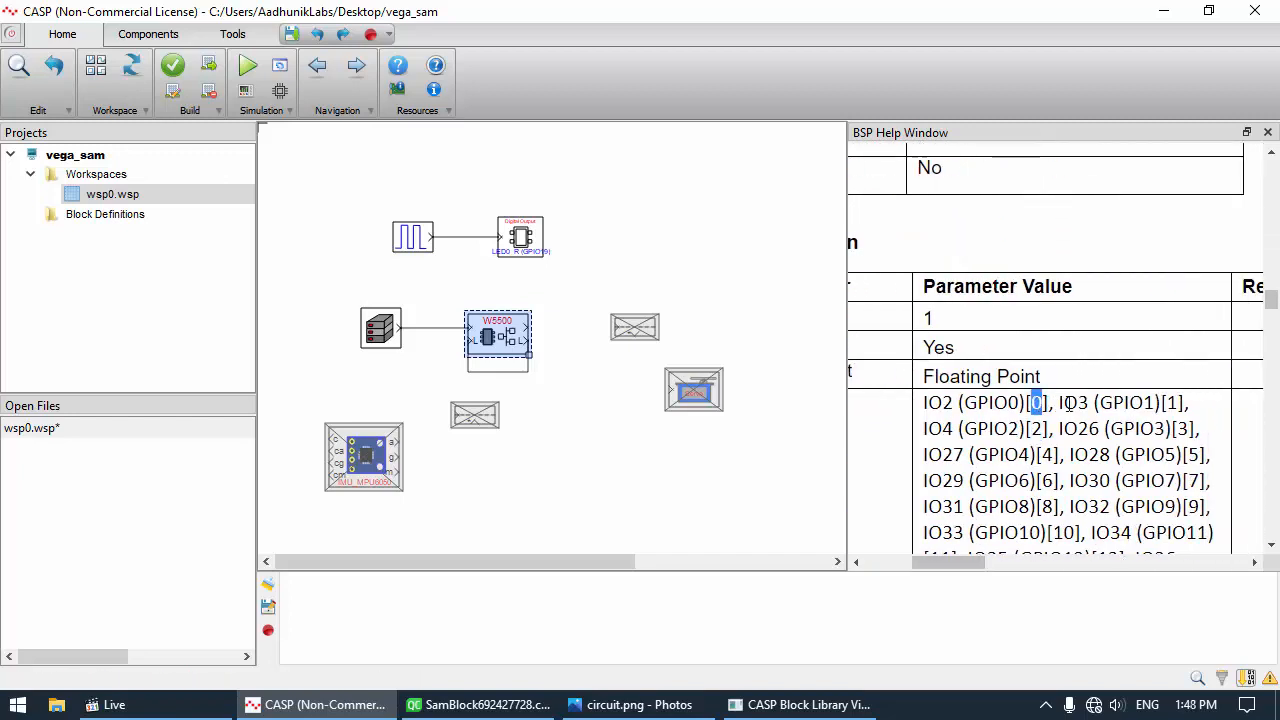
drag(1167, 402, 1178, 403)
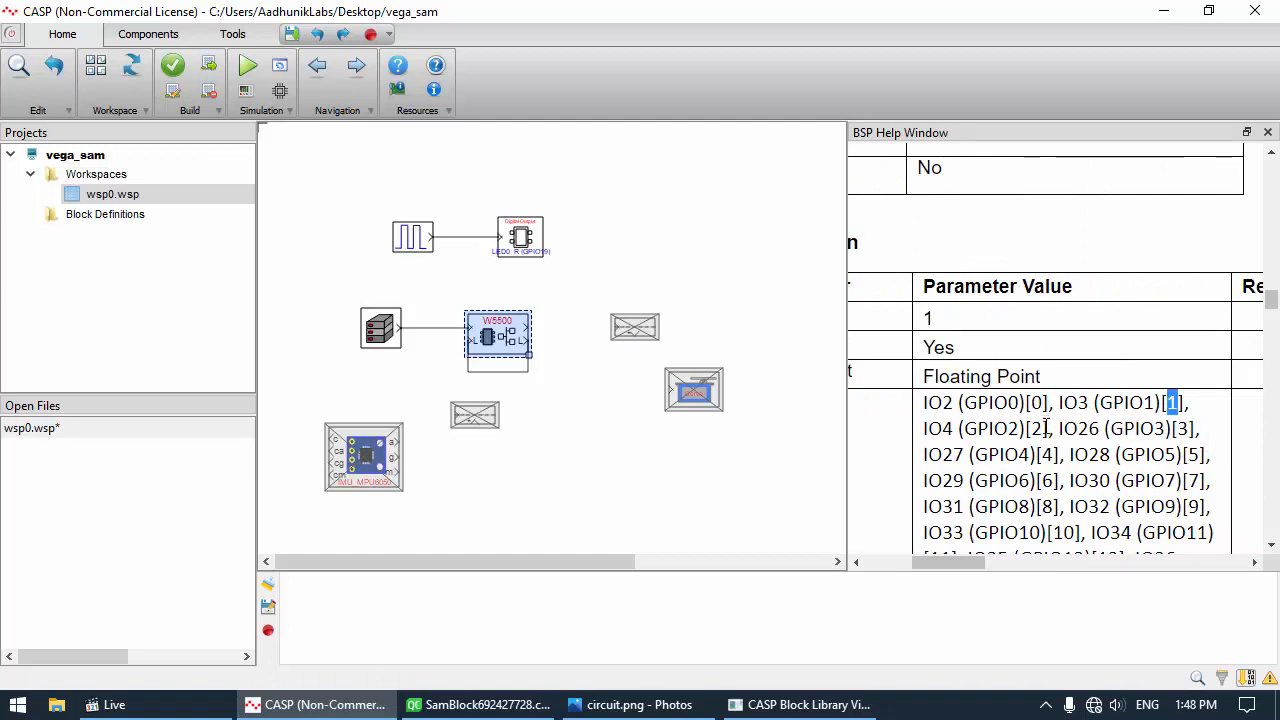
drag(1043, 427, 1030, 430)
Set the W5500 block's INT pin to 0, RST pin to 1 and SS pin to 2
double_click(520, 338)
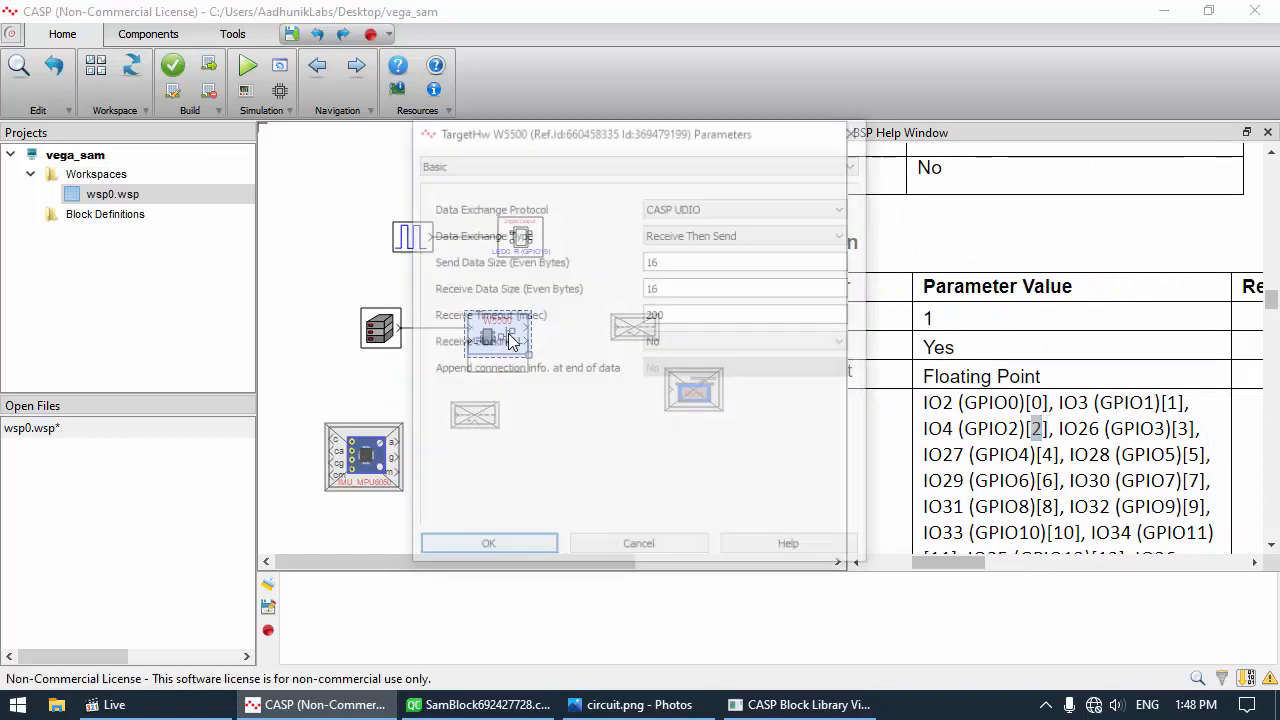
scroll(568, 157, down, 1)
click(653, 208)
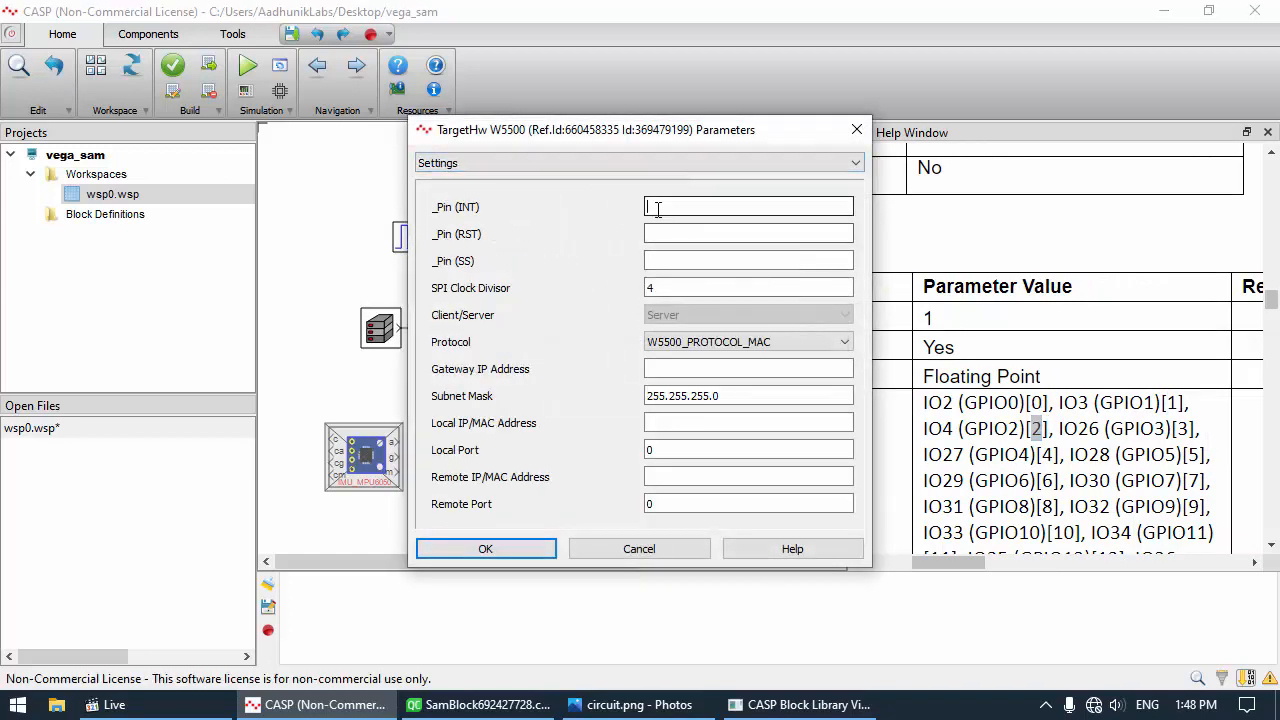
click(658, 233)
text(1)
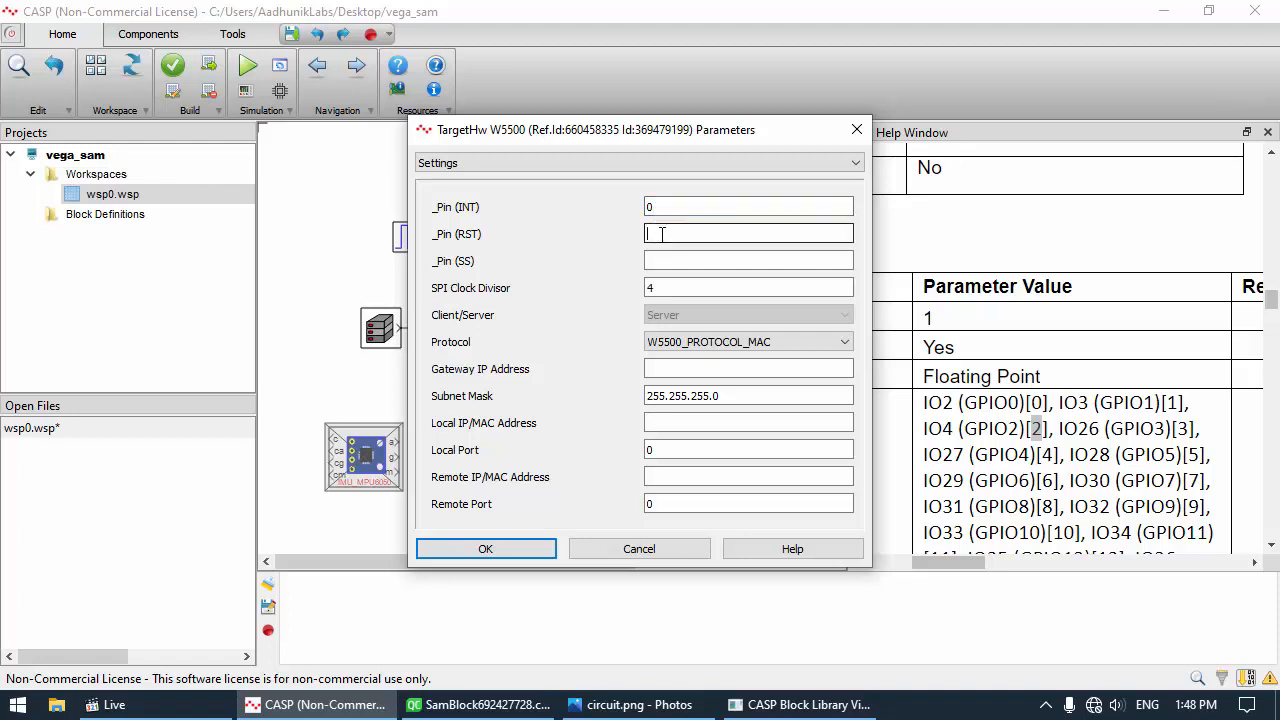
click(662, 260)
text(2)
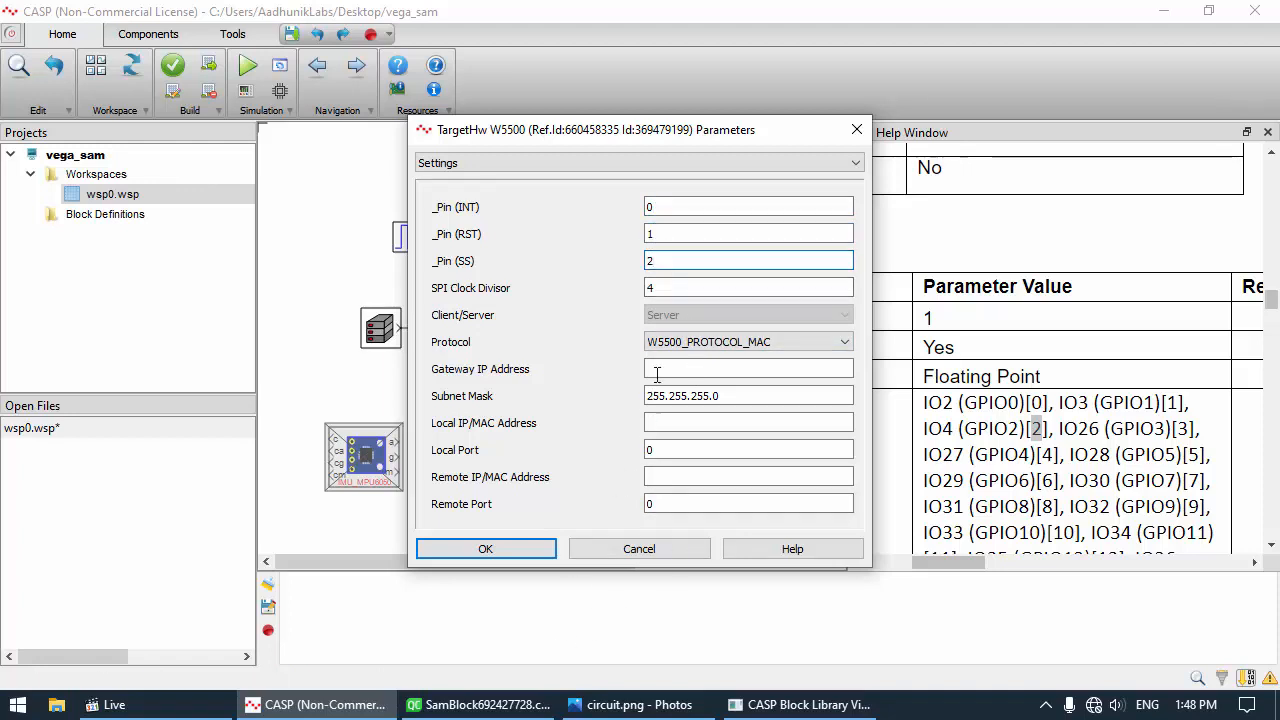
Set the W5500's gateway IP address to 192.168.1.1, local IP address to 192.168.1.3 and local port to 42001
click(735, 373)
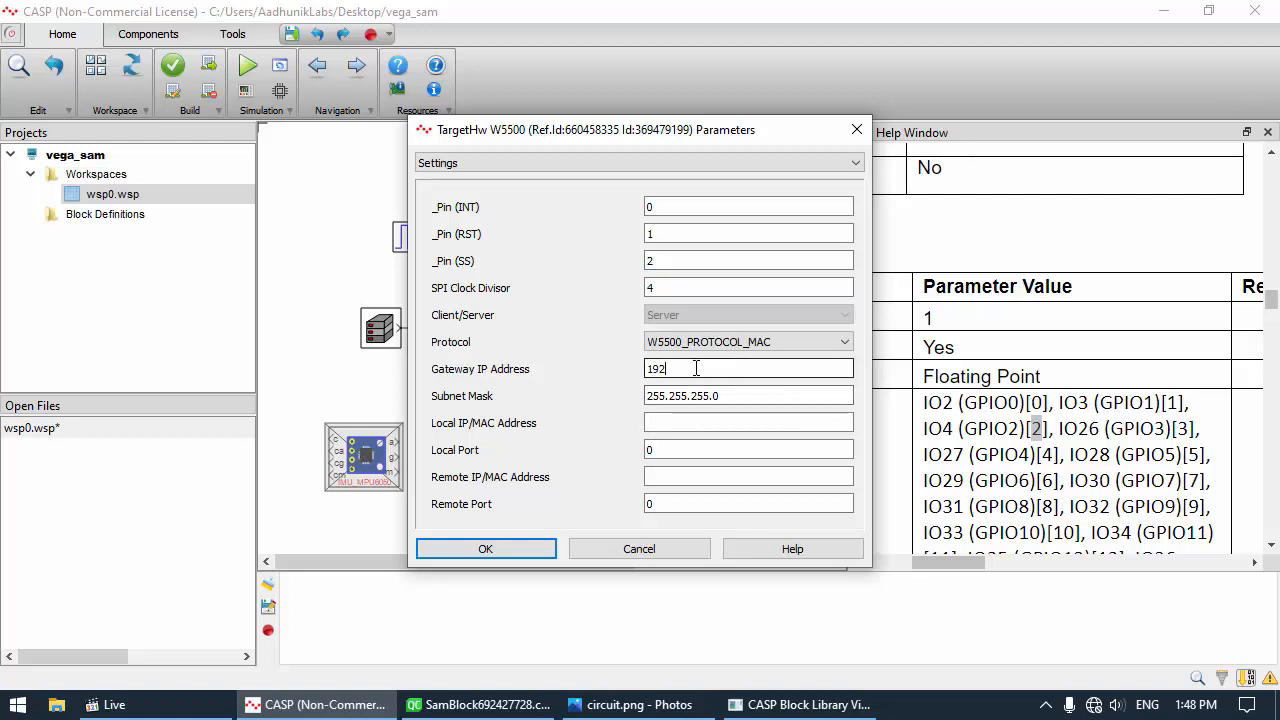
text(192.168.1.1)
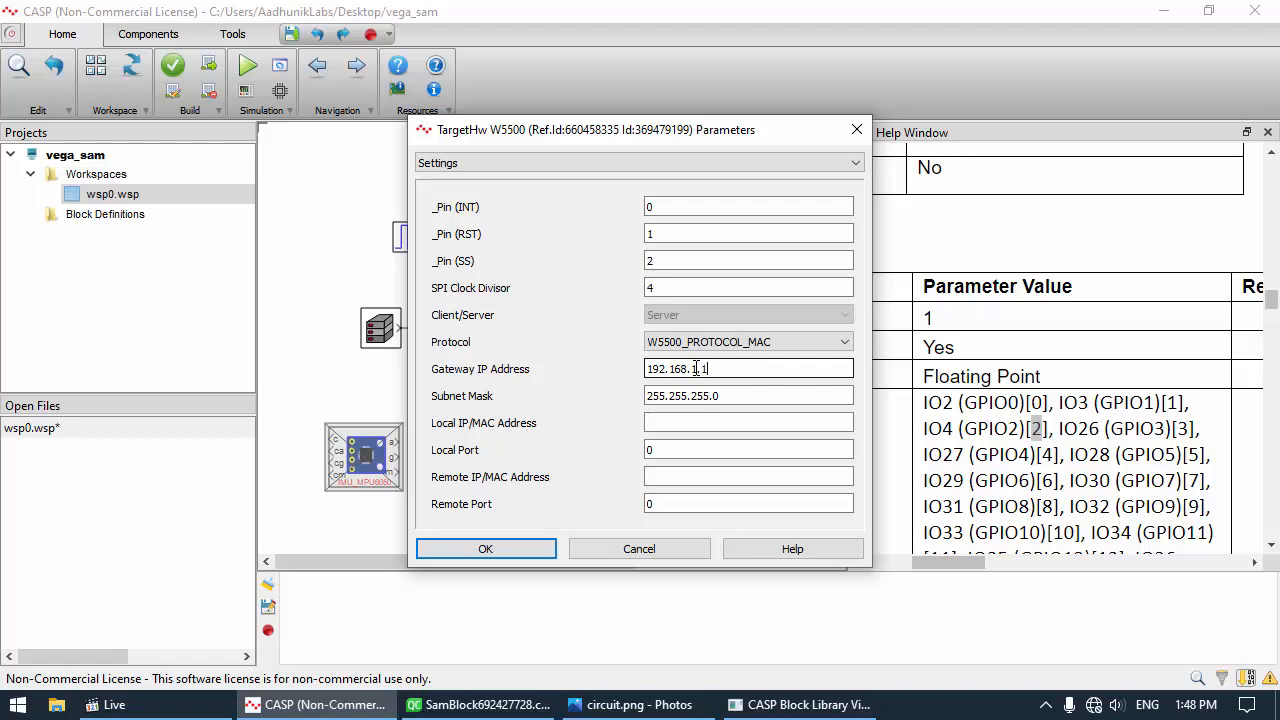
click(673, 422)
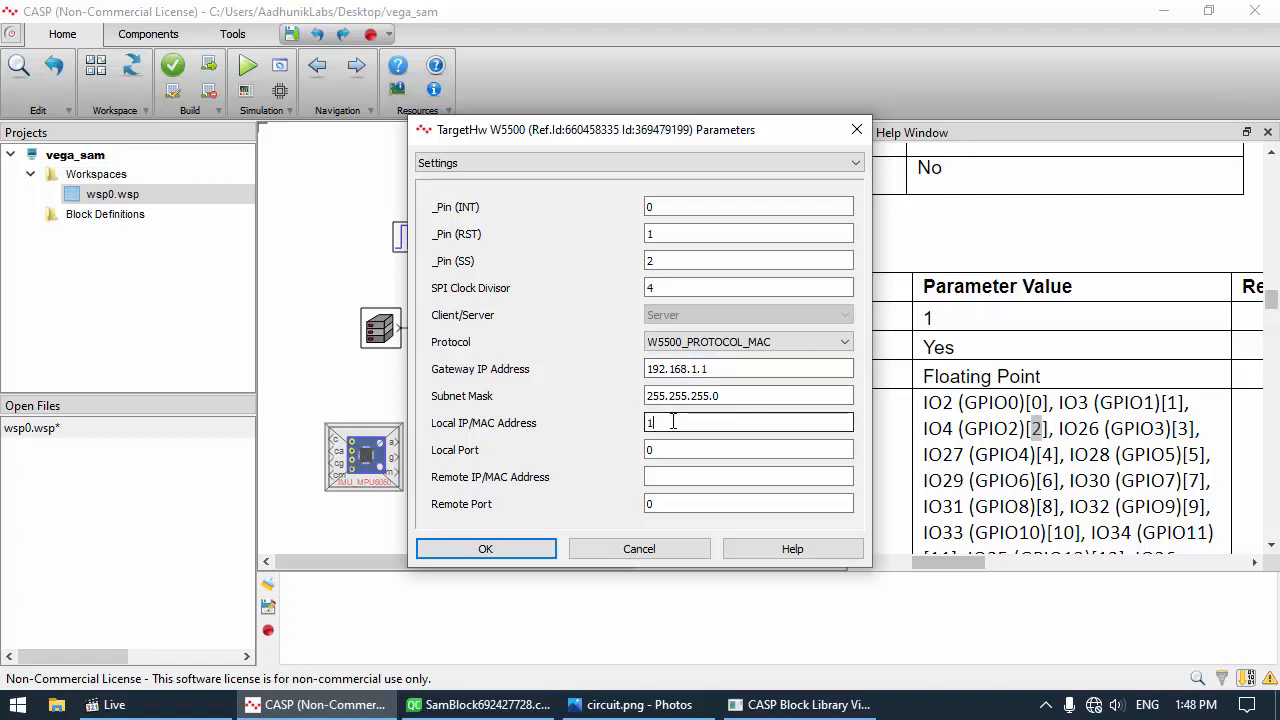
text(192.168)
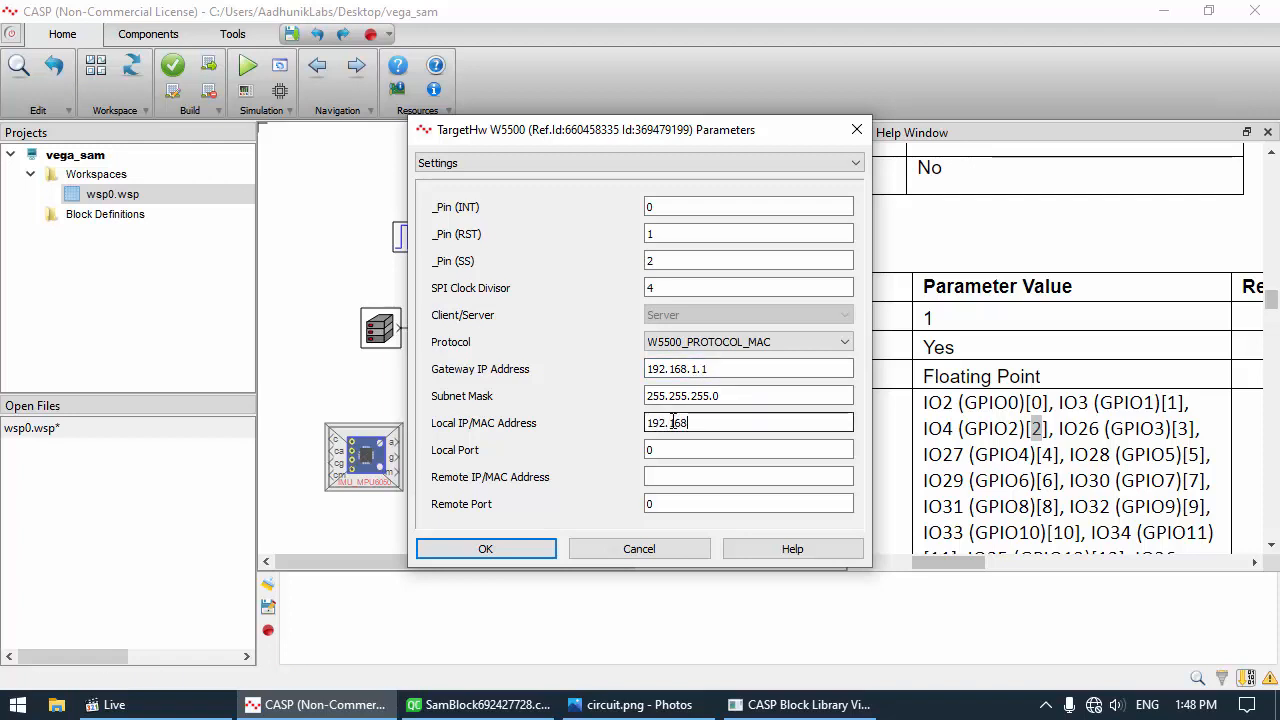
text(.1.3)
key(Tab)
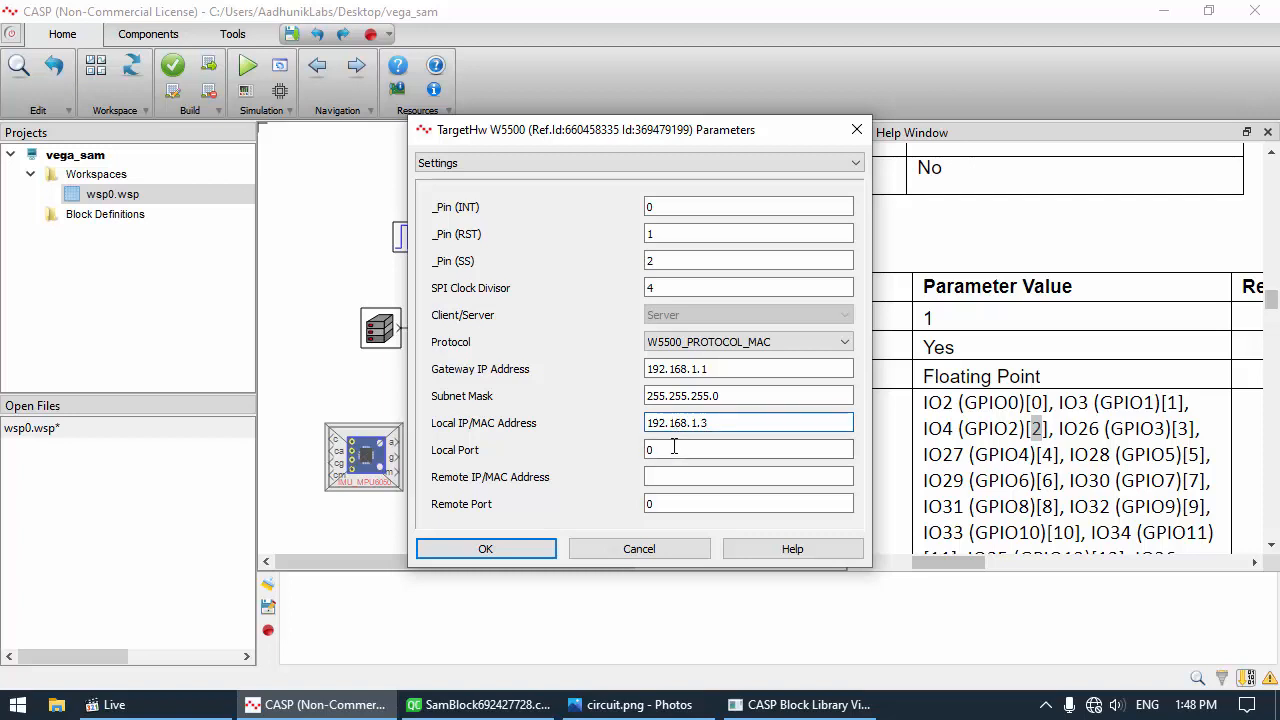
text(42001)
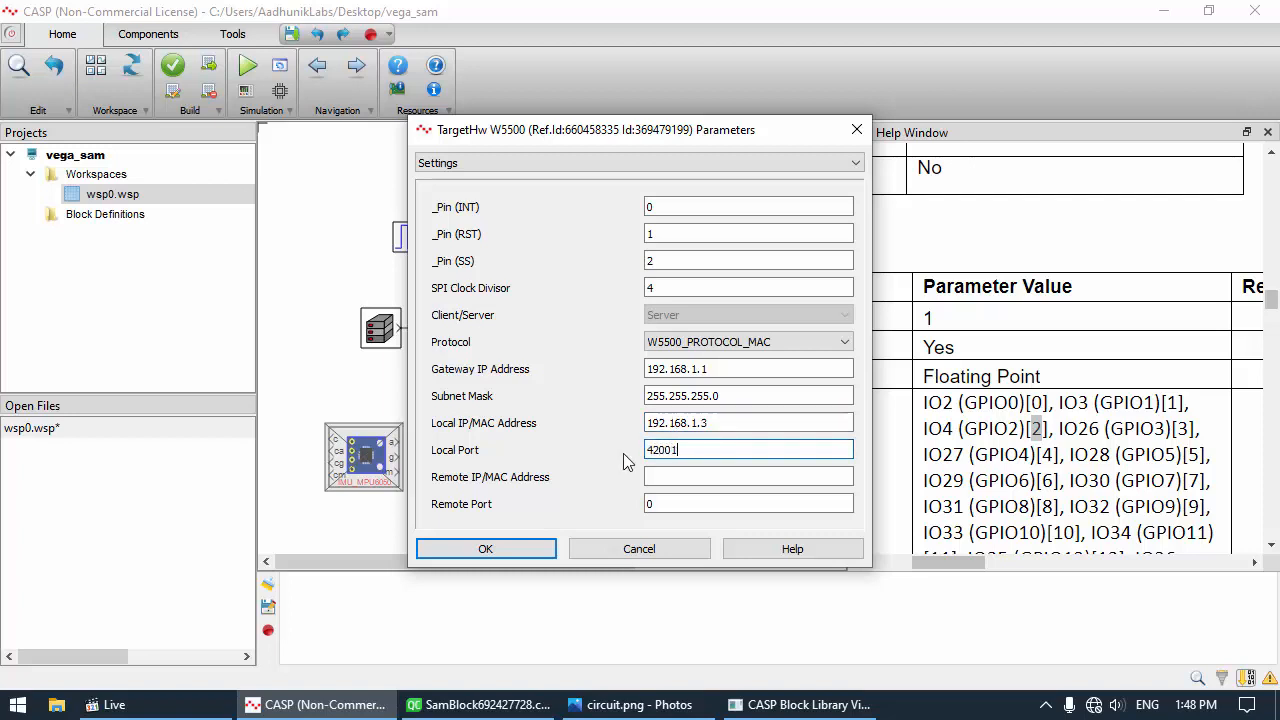
Set the W5500 protocol to W5500_PROTOCOL_UDP, check the block execution settings, and accept the parameters
click(745, 341)
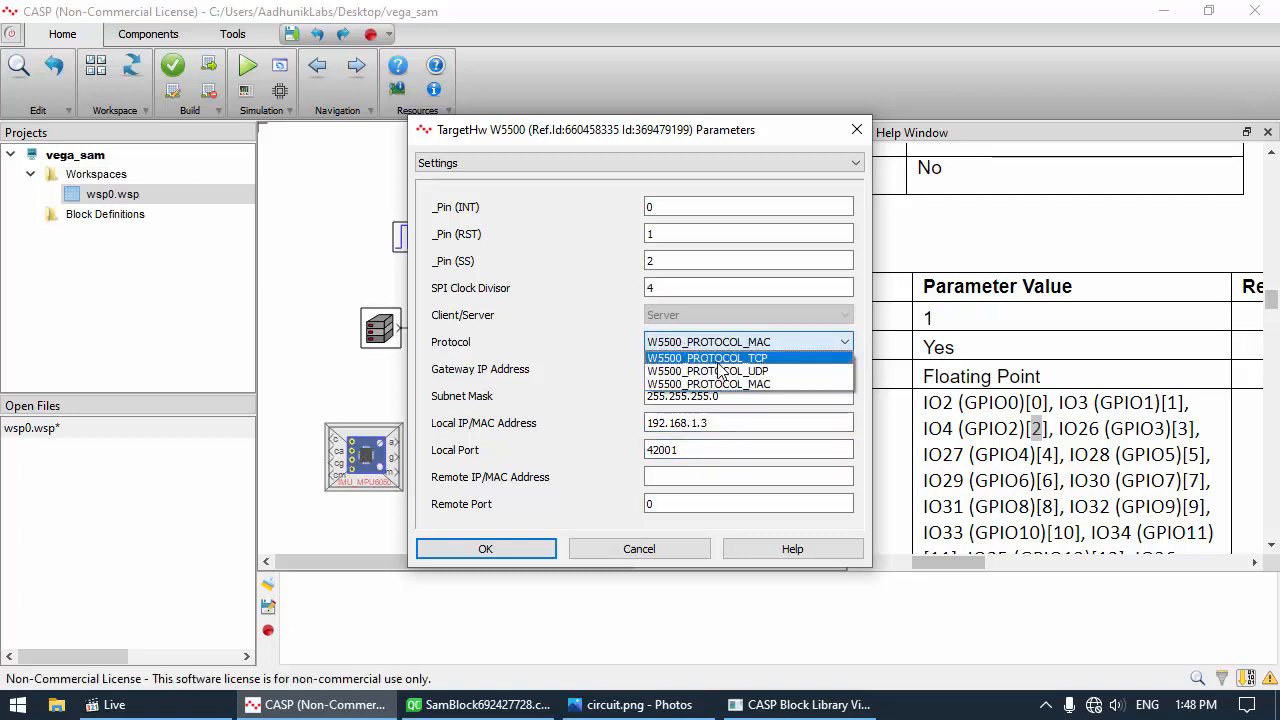
click(720, 368)
click(626, 166)
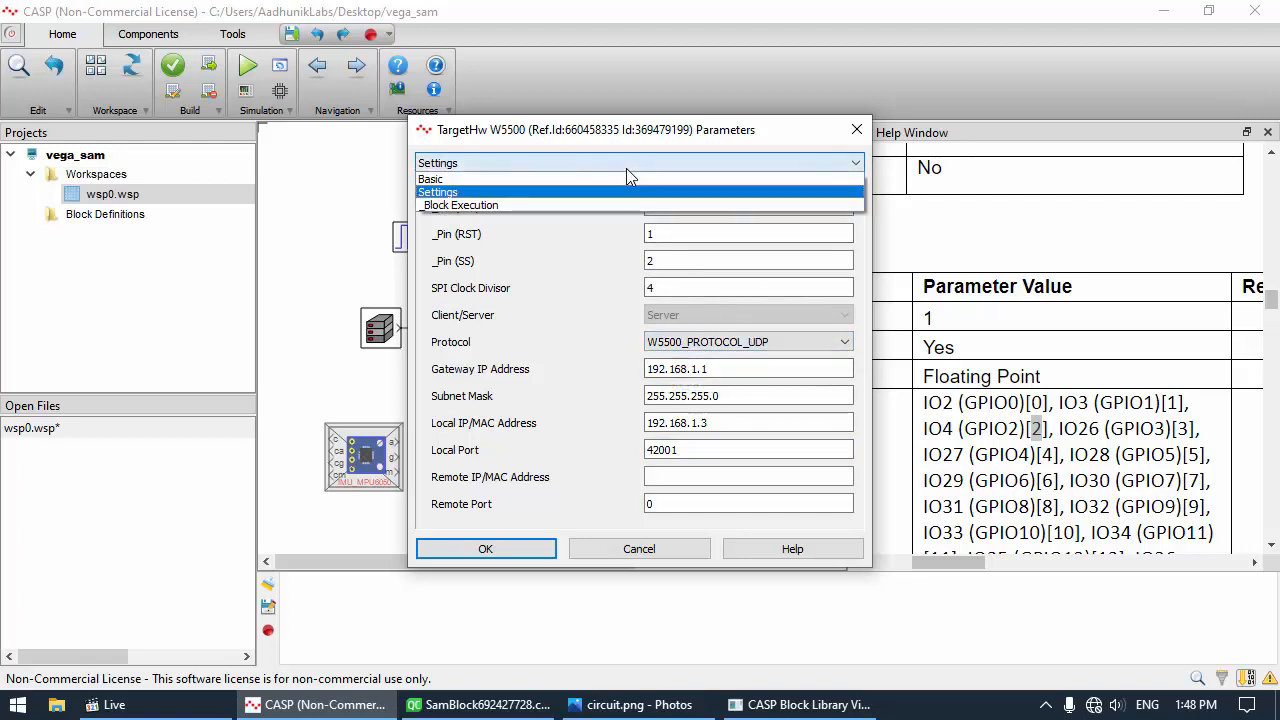
click(597, 205)
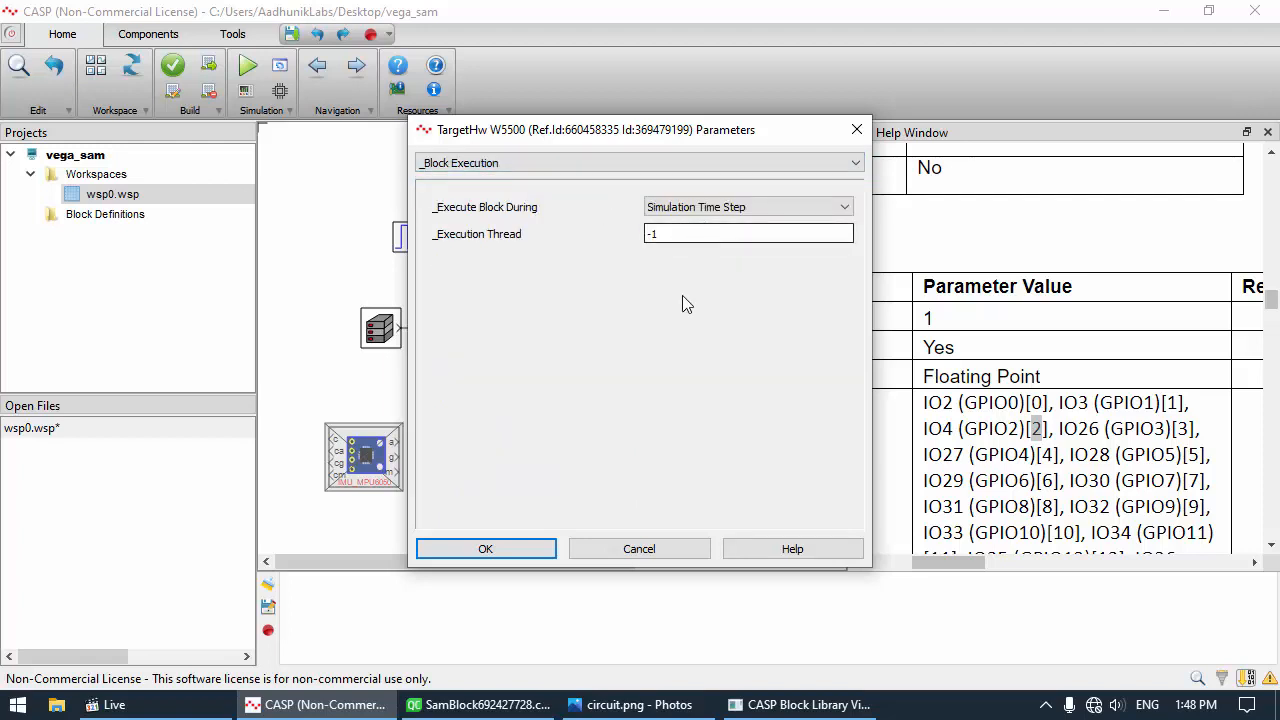
click(518, 553)
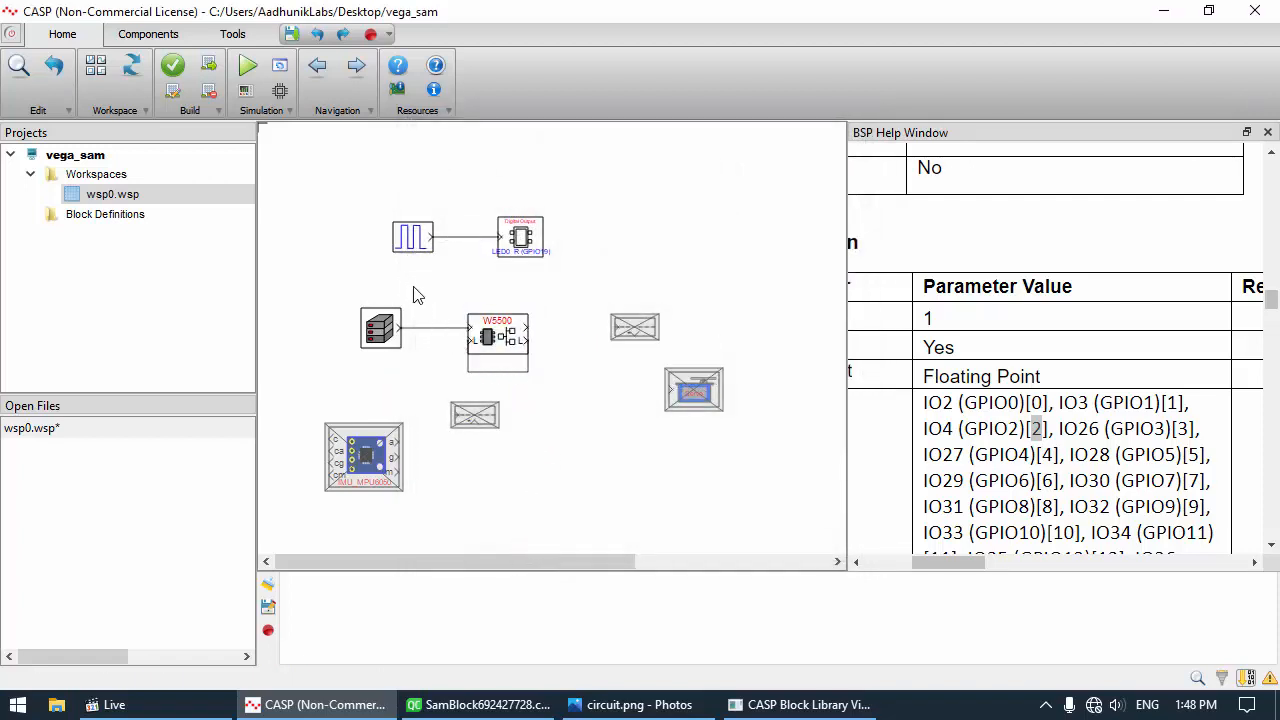
With the Data Tap-Out re-enabled, wire the W5500's data output to it and its tap-out point to the Servo input
drag(530, 337, 626, 332)
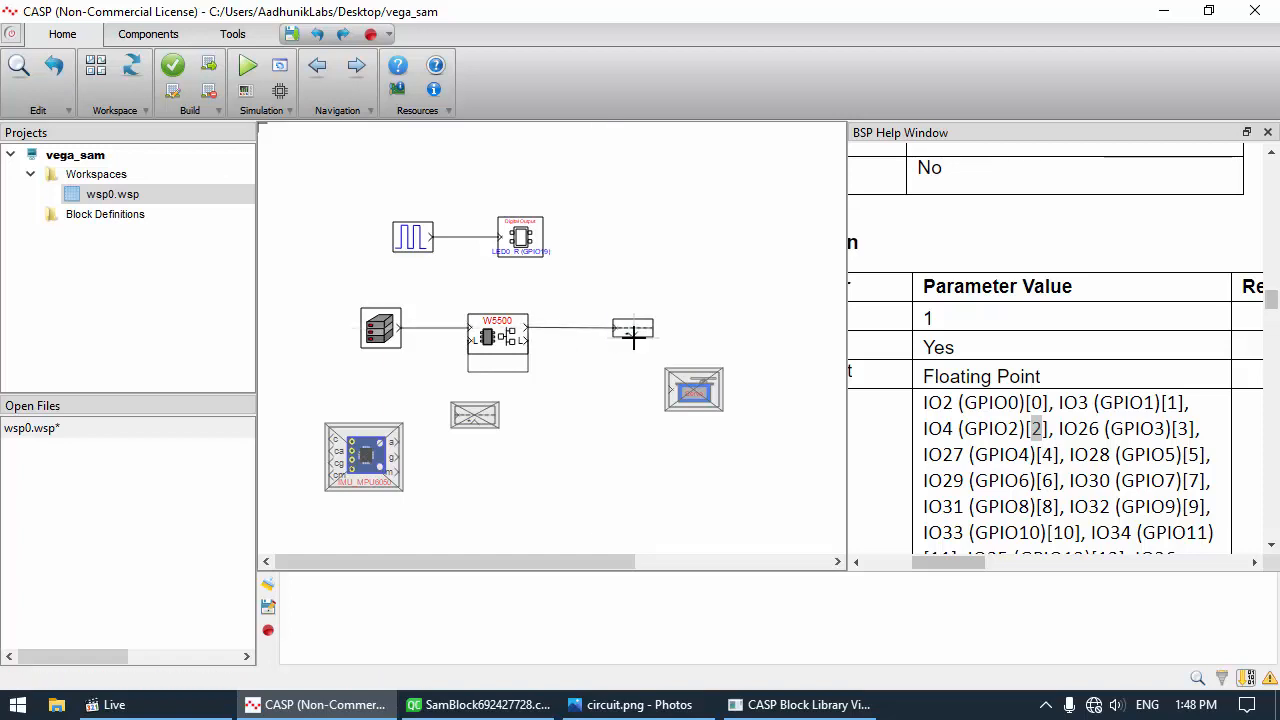
mouse_move(634, 334)
mouse_down()
mouse_move(634, 380)
mouse_move(666, 389)
mouse_up()
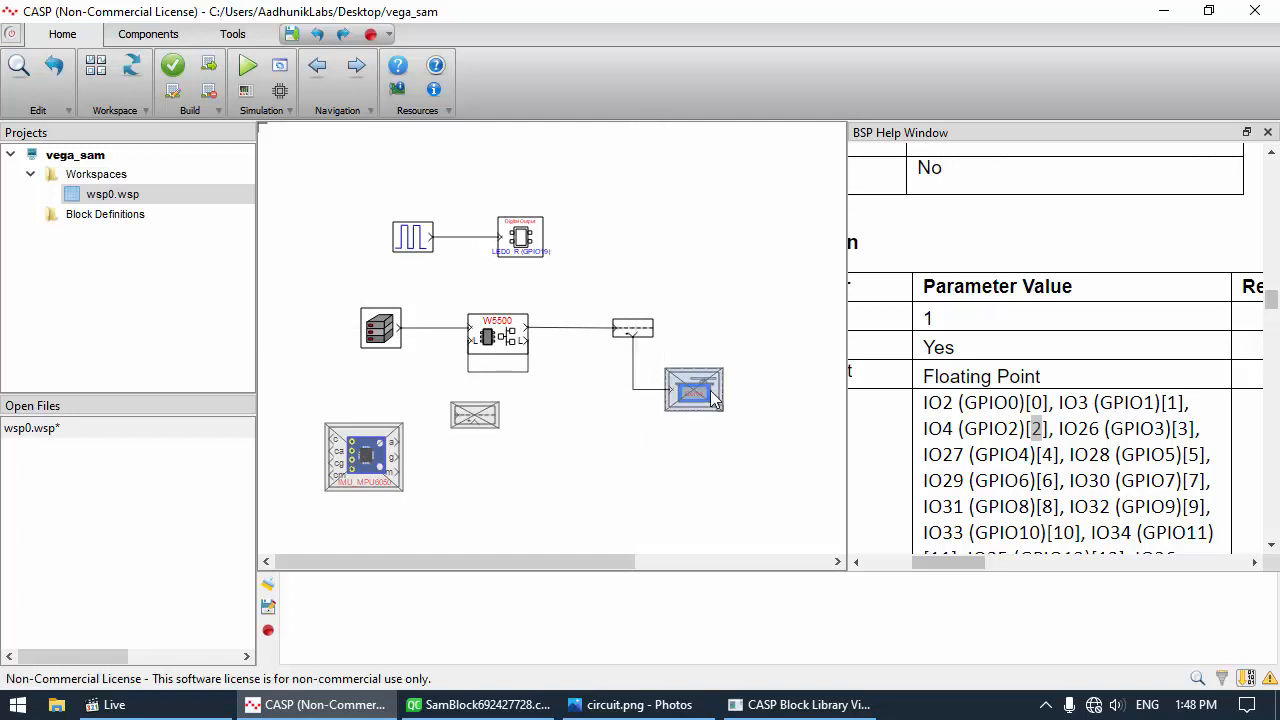
Set the Data Tap-Out block's tap-out points data type to Real32
double_click(649, 340)
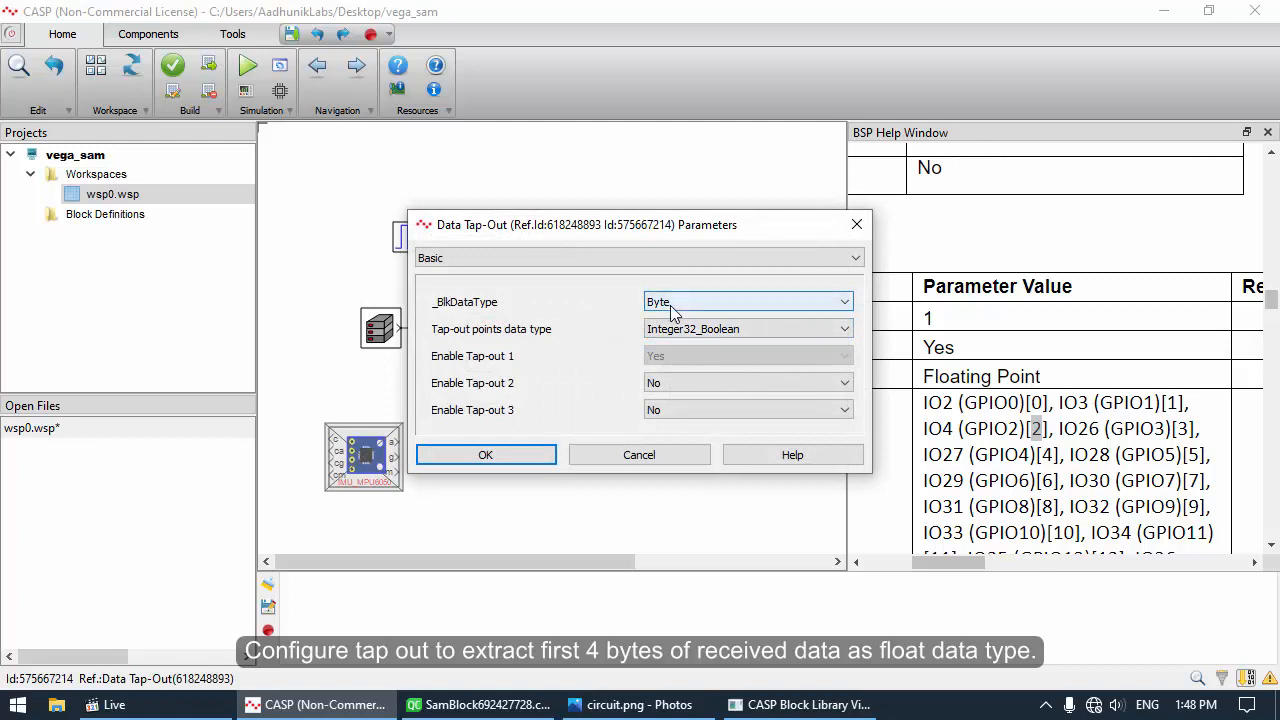
click(676, 330)
click(671, 357)
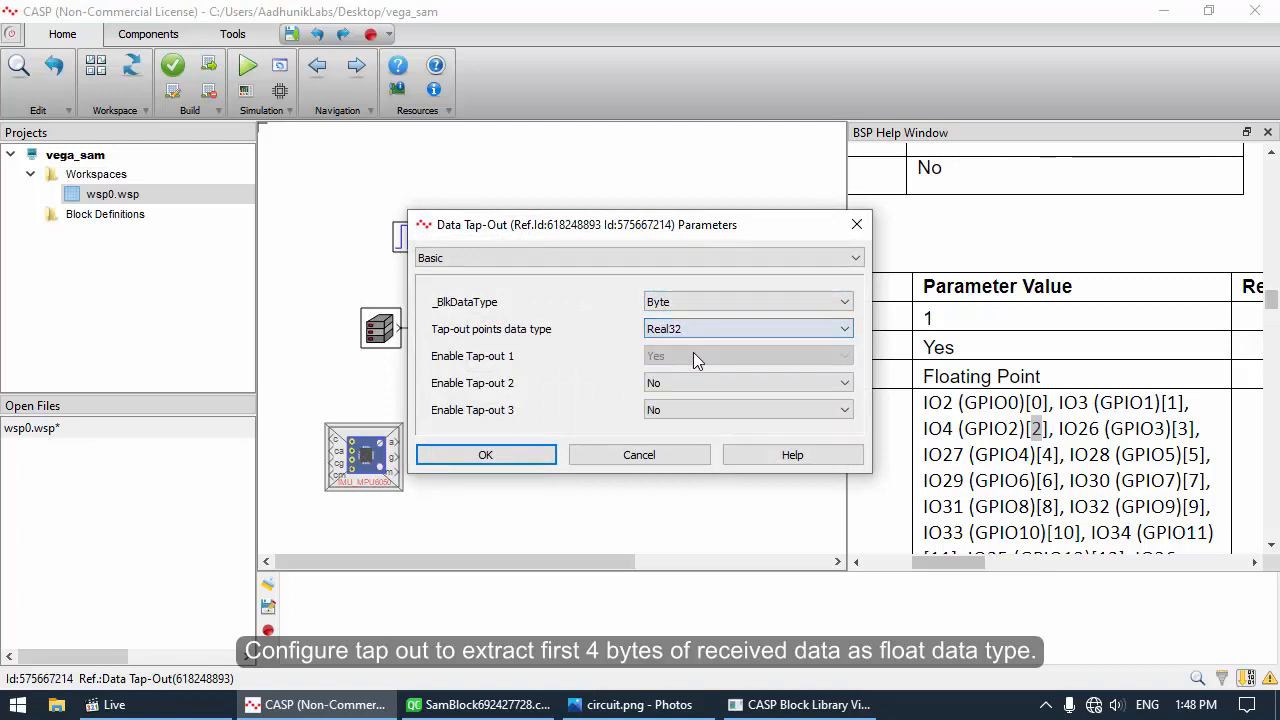
Review the Tap-out 1 configuration of the Data Tap-Out block and accept its parameters
scroll(635, 264, down, 1)
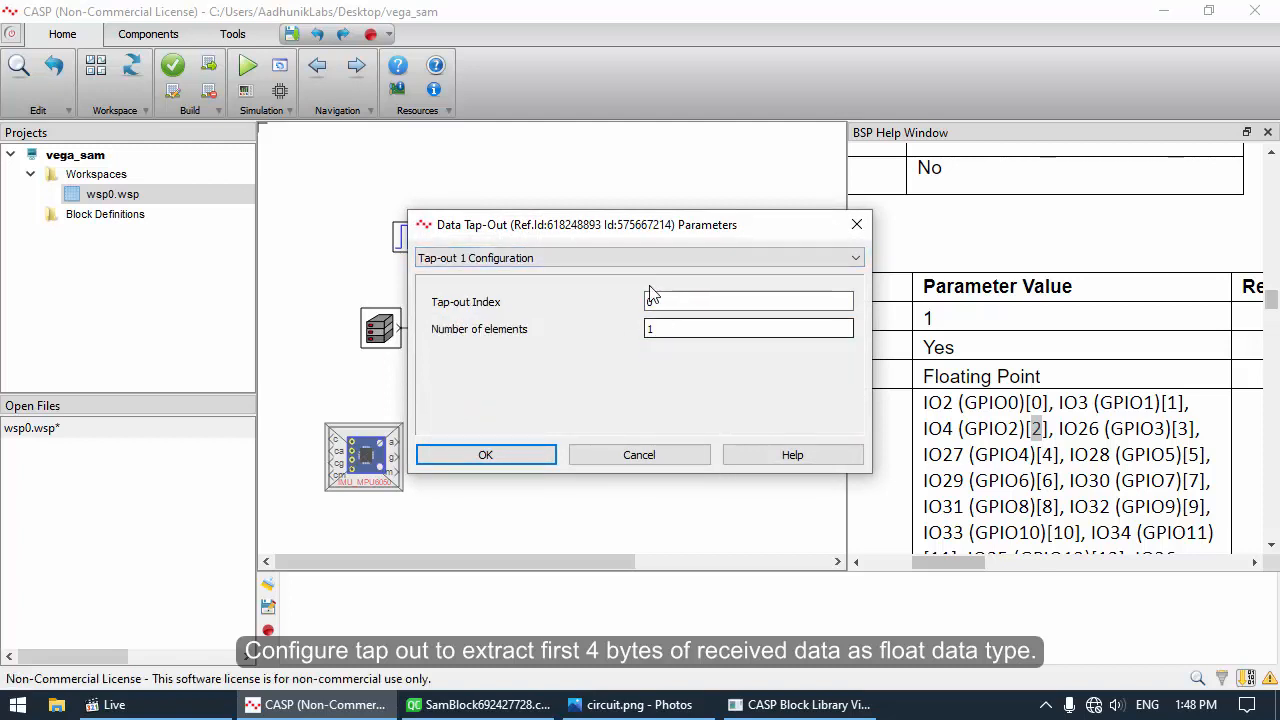
click(534, 452)
Look up the servo's PWM connection in circuit.png and find the matching pin number in the BSP help's PWM pin list
double_click(689, 387)
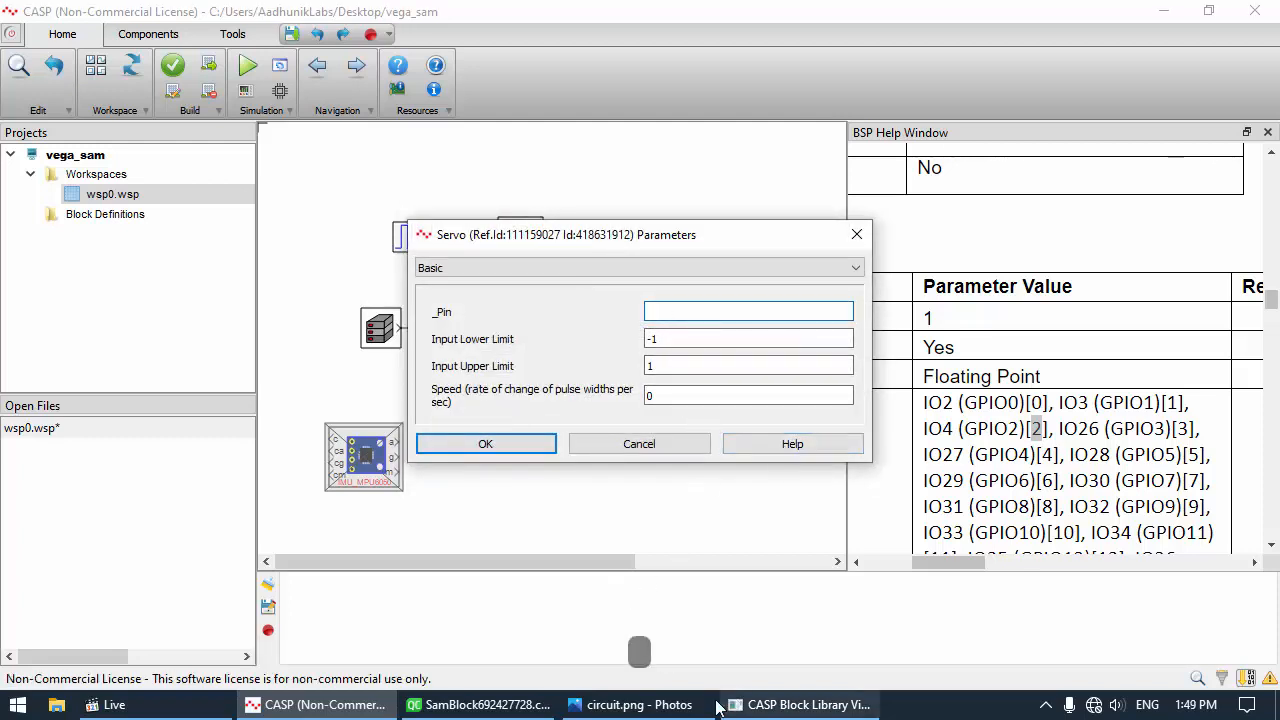
click(635, 704)
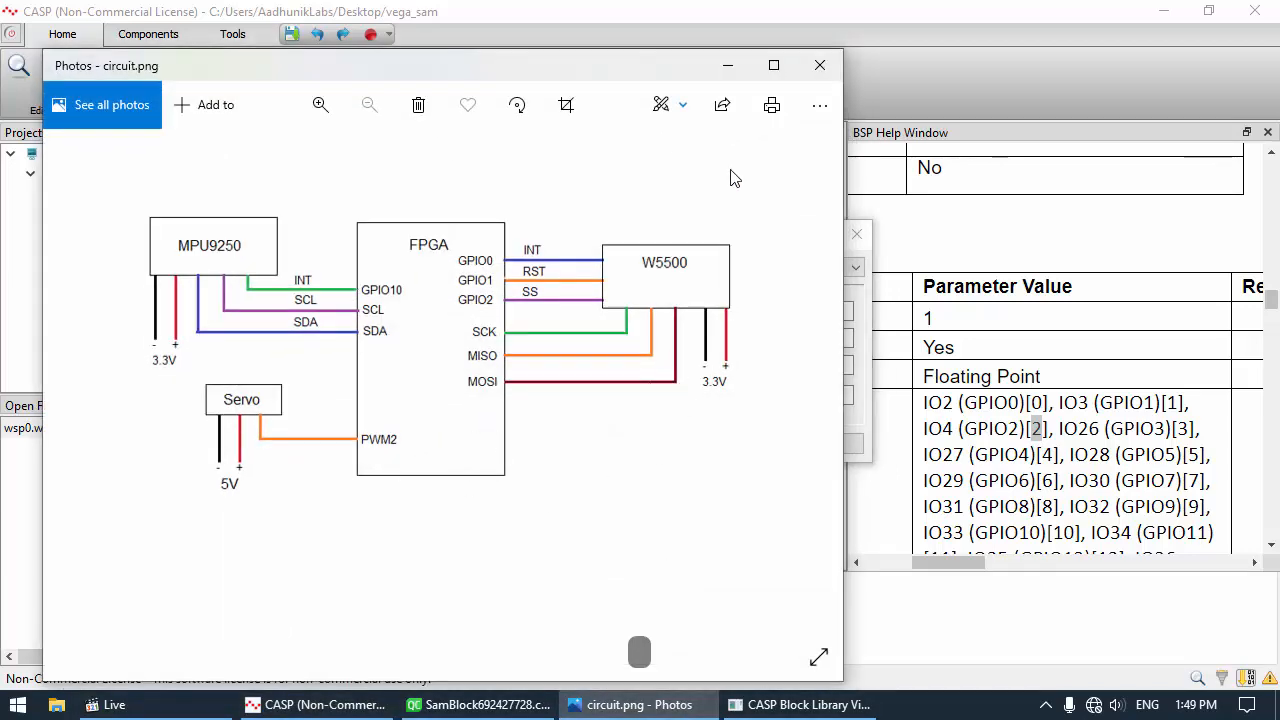
click(728, 66)
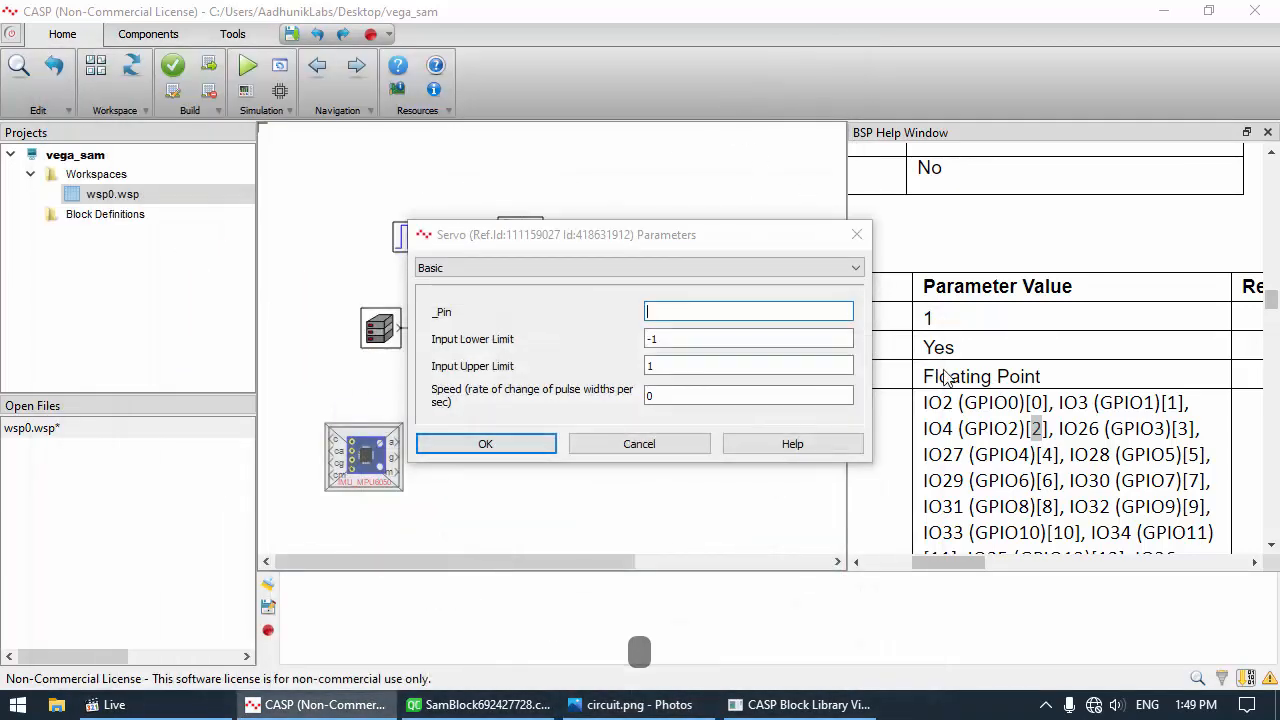
click(489, 448)
scroll(963, 401, down, 5)
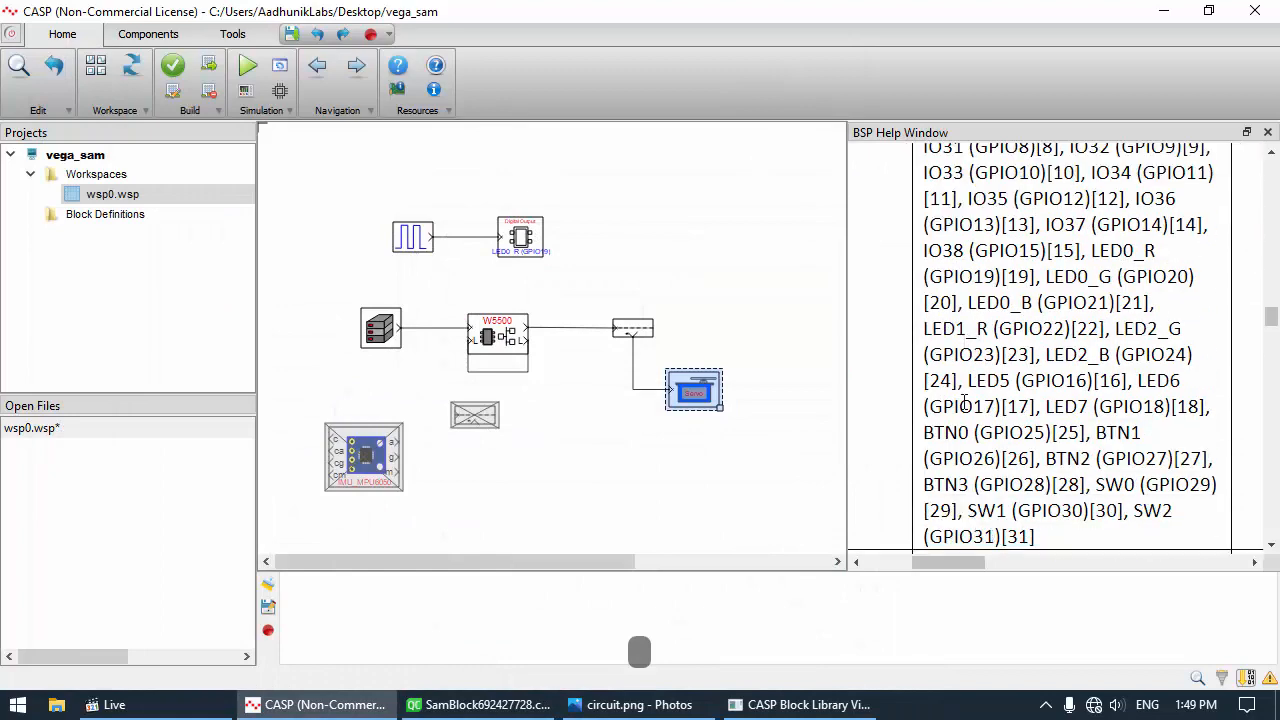
scroll(965, 420, down, 3)
mouse_move(940, 562)
mouse_down()
mouse_move(894, 562)
mouse_move(931, 565)
mouse_up()
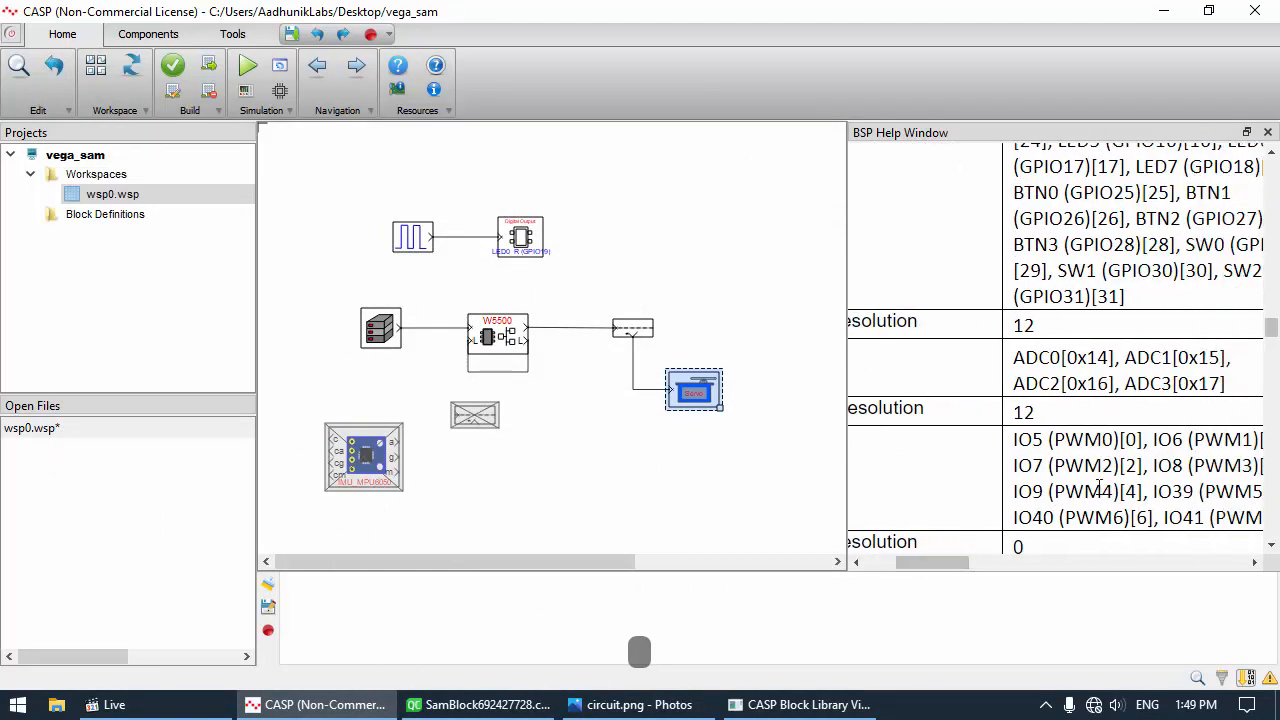
Configure the Servo block with pin 2, an input lower limit of -90 and an input upper limit of 90
double_click(697, 395)
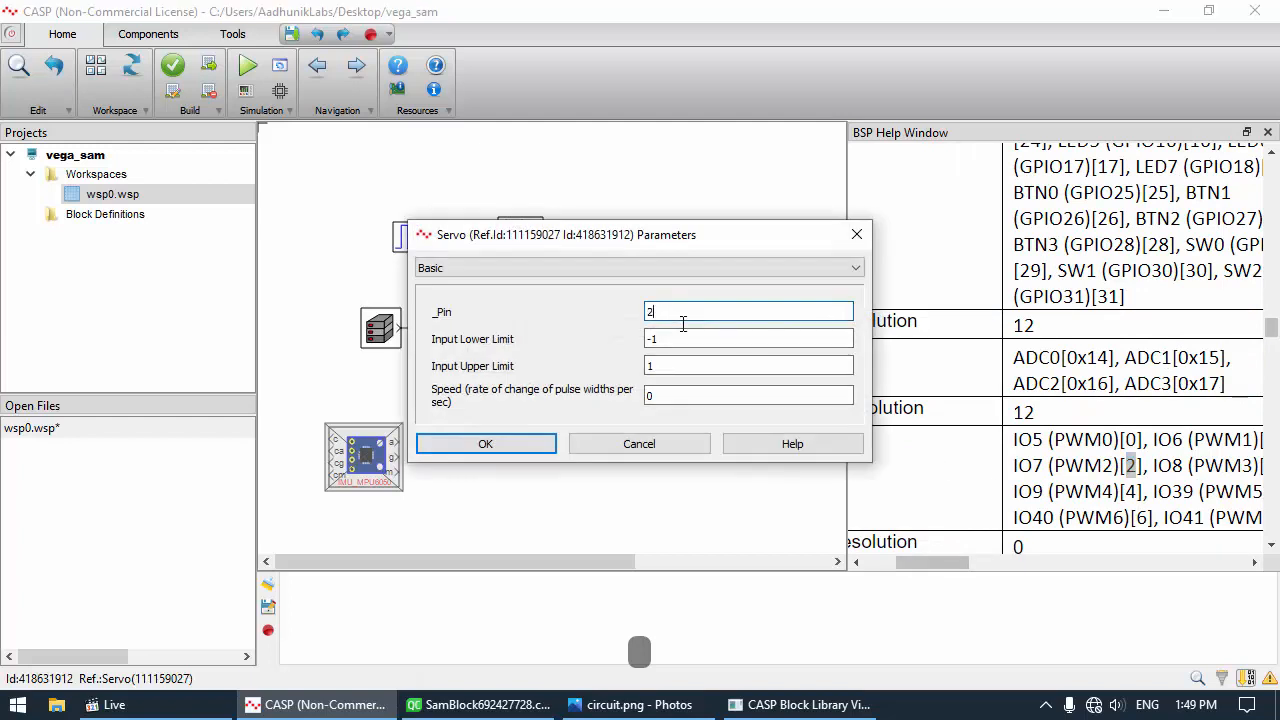
click(684, 338)
double_click(684, 338)
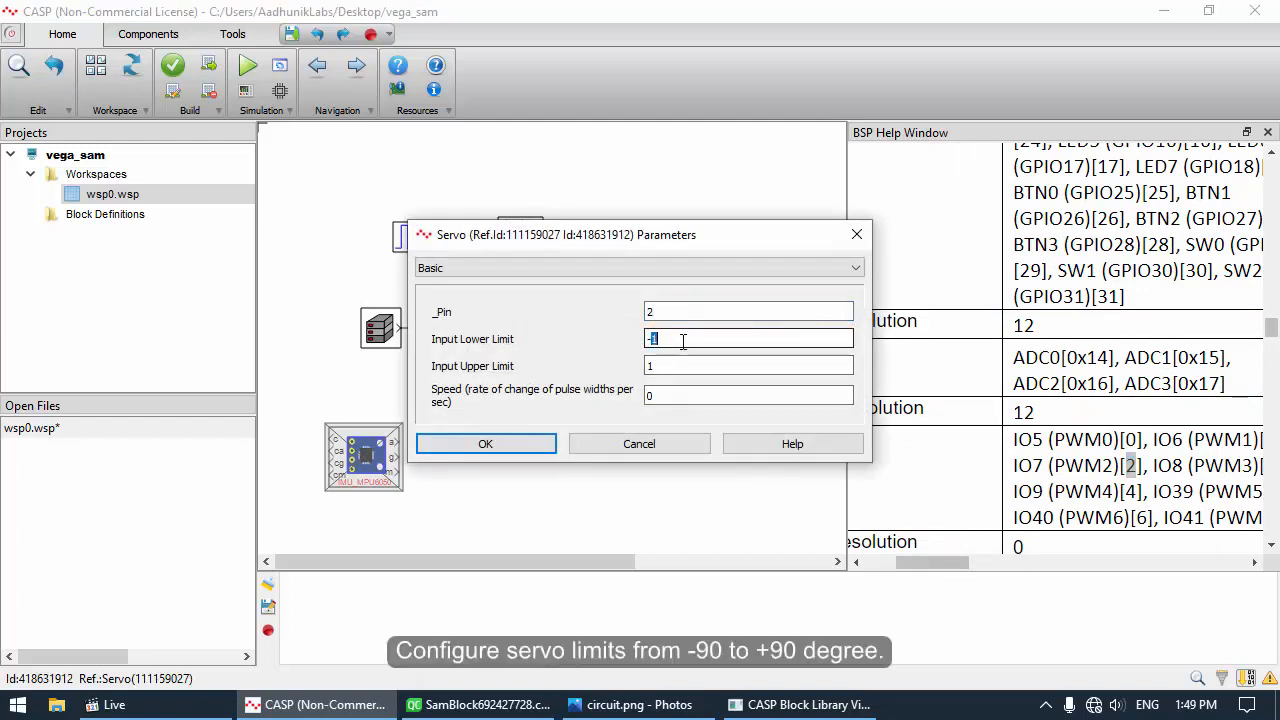
text(-90)
double_click(672, 365)
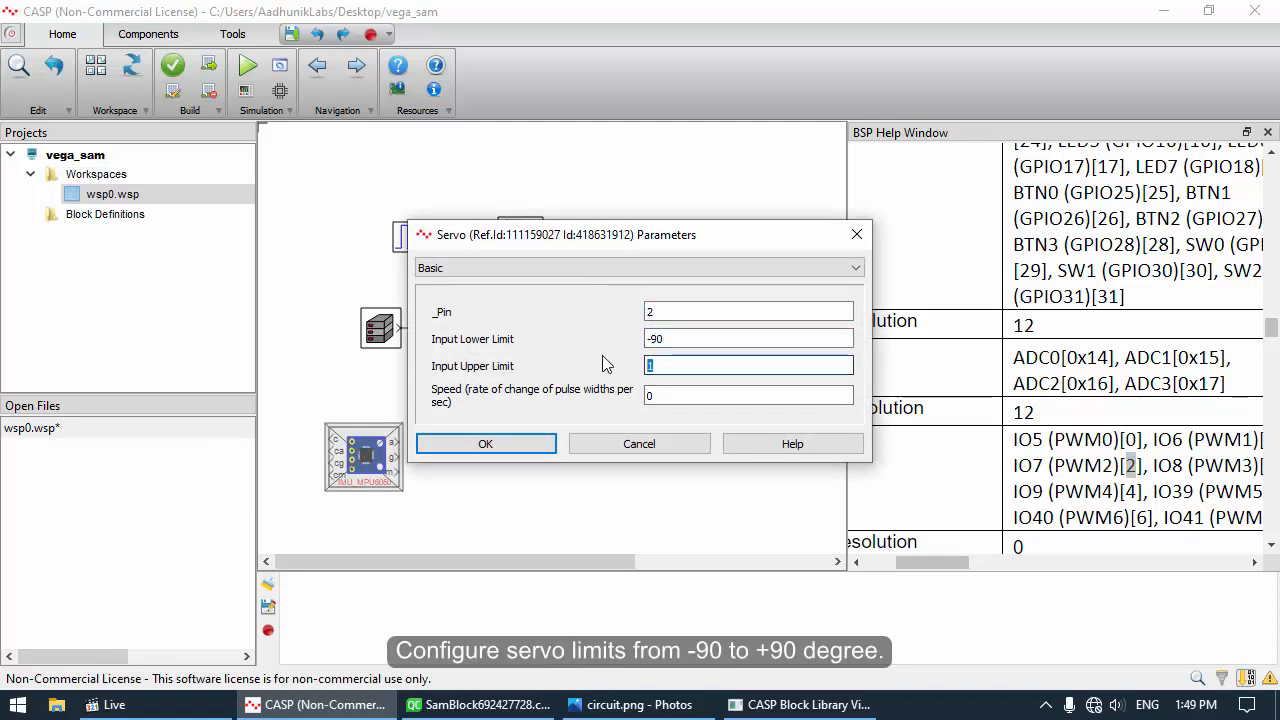
text(90)
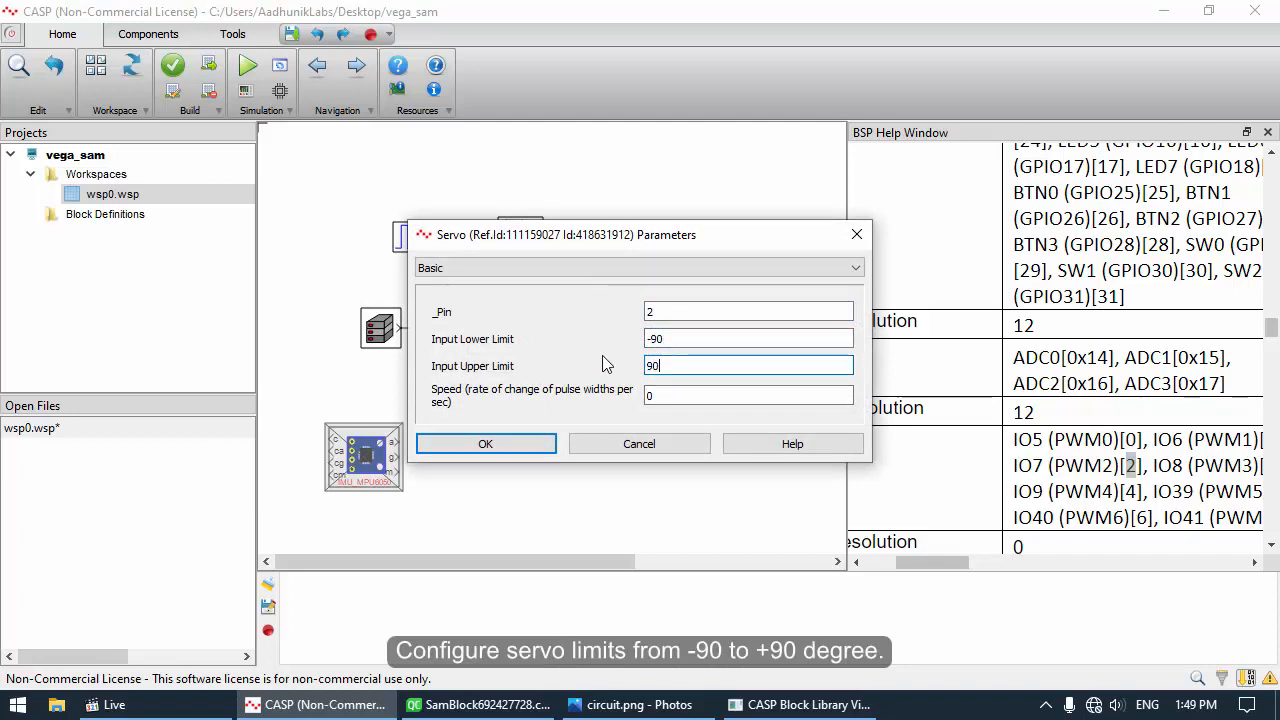
click(505, 443)
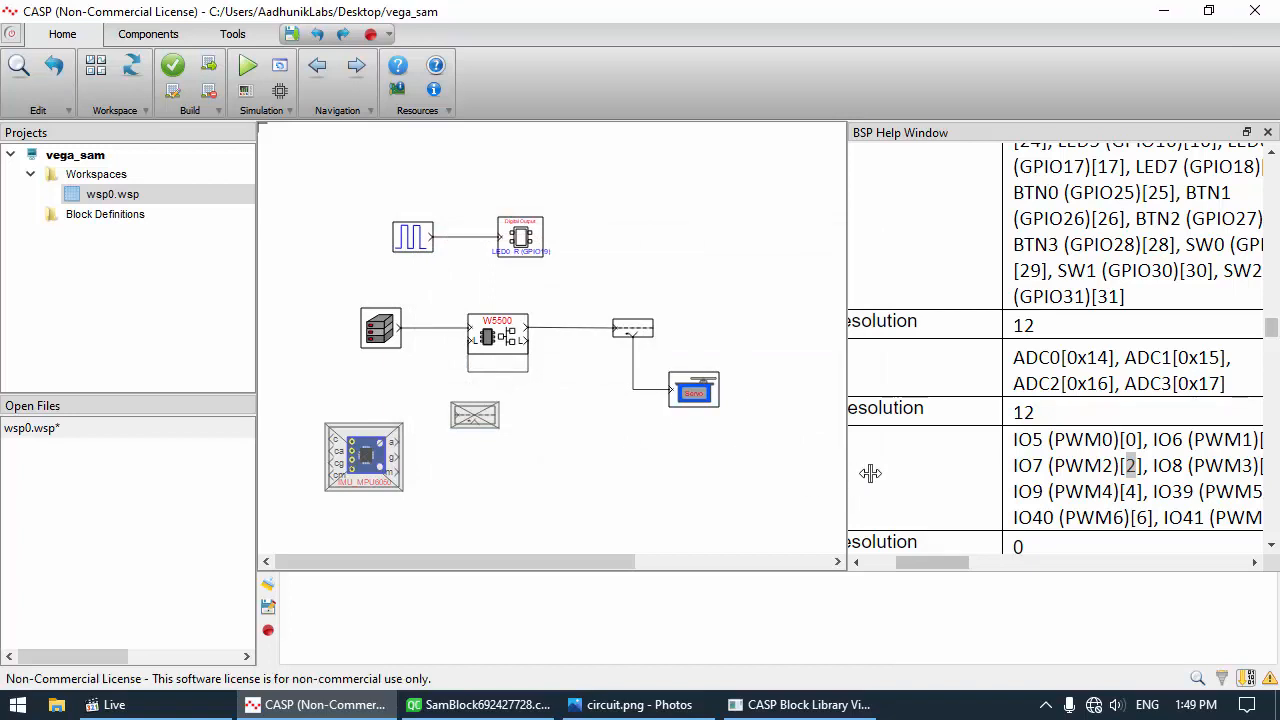
Narrow the BSP help area to widen the workspace, and bring up the Live camera view of the hardware beside the diagram
drag(870, 473, 1090, 460)
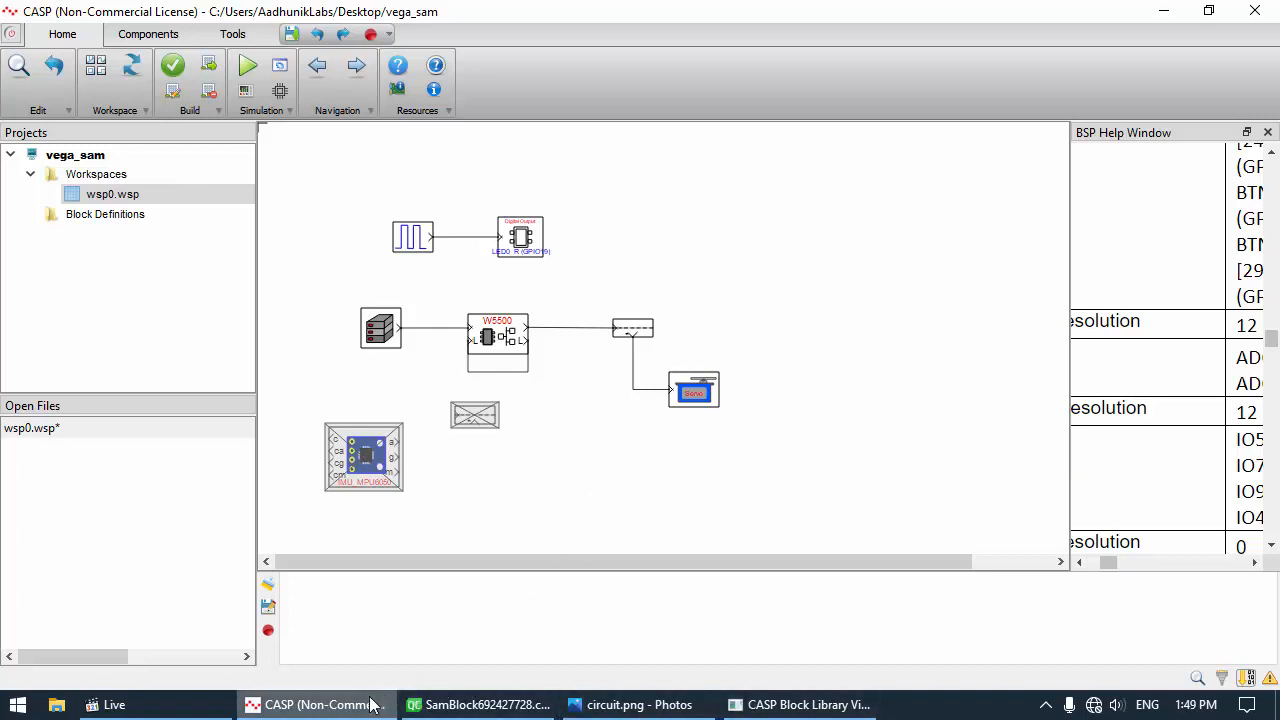
click(110, 704)
drag(1021, 440, 1022, 428)
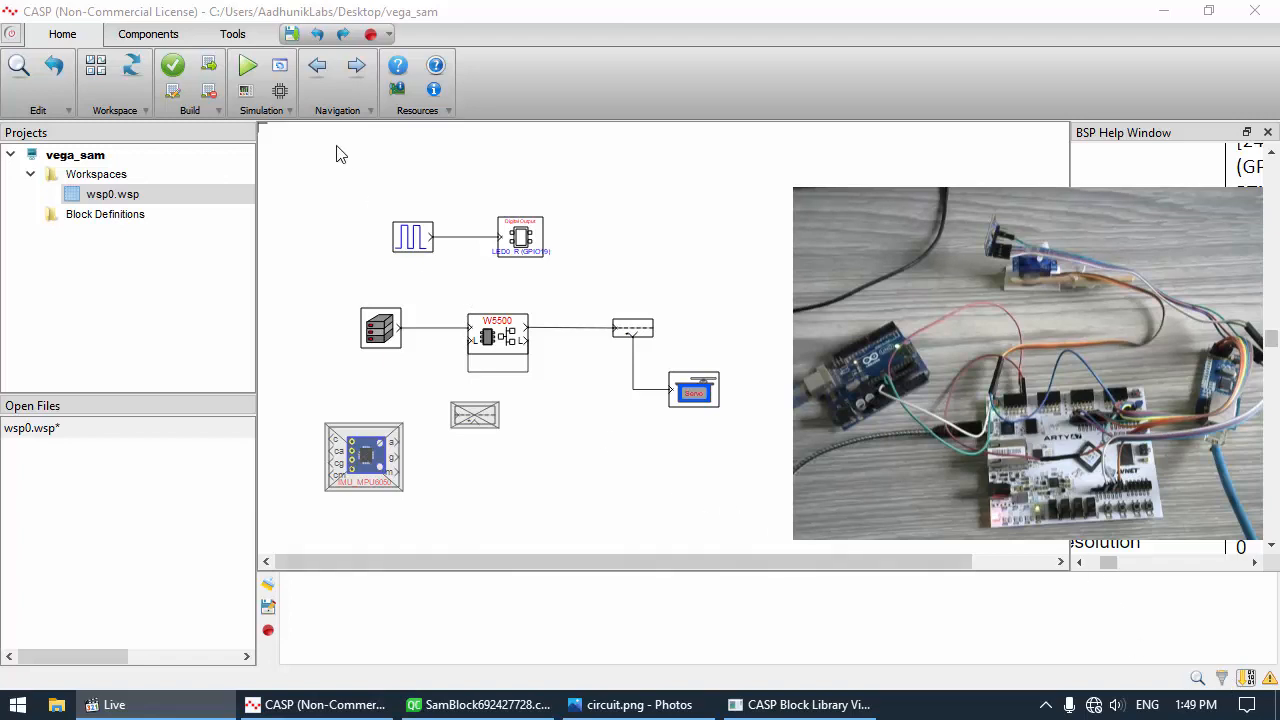
Open the simulation setup, saving the project, and select COM10 as the target hardware programmer port
click(280, 65)
click(683, 381)
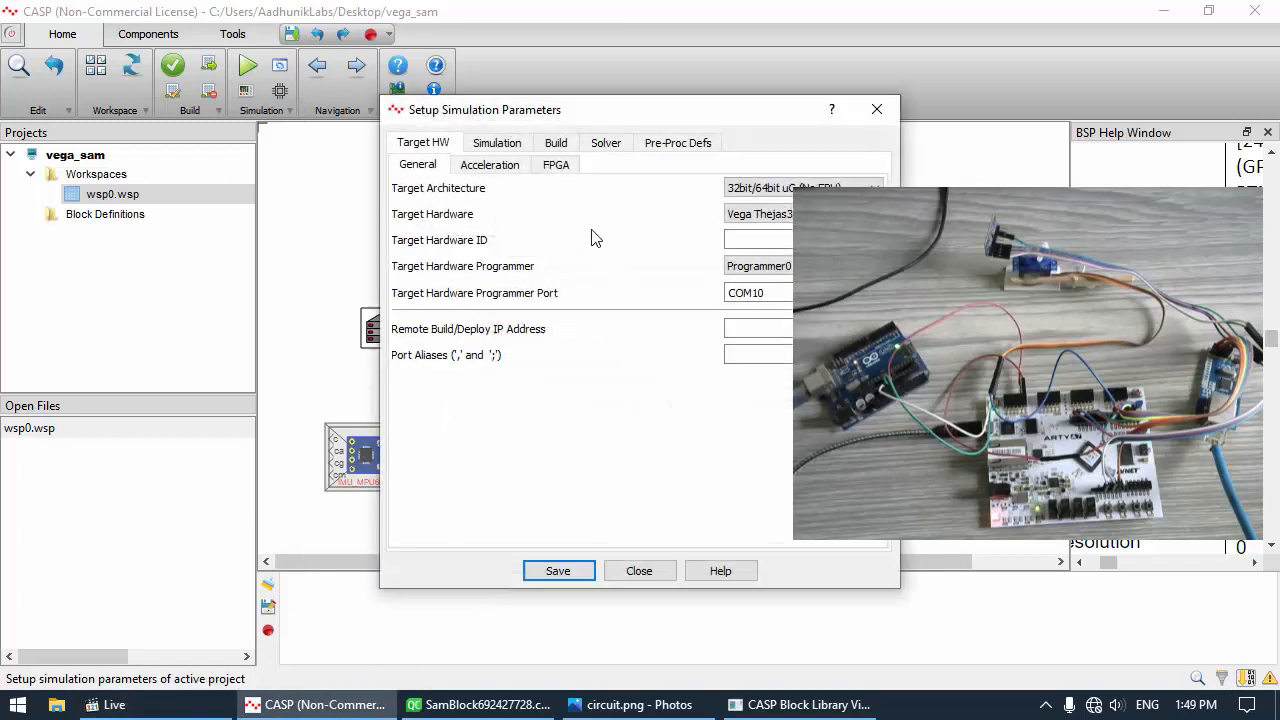
drag(521, 118, 294, 97)
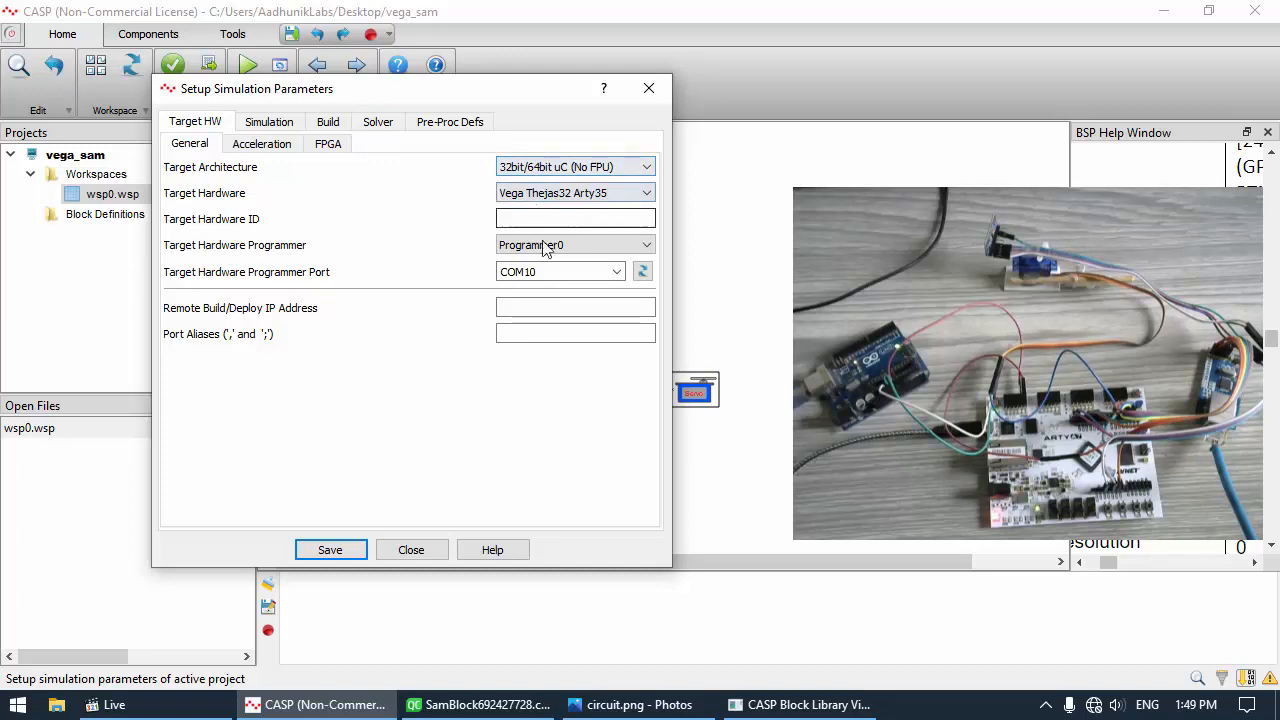
click(617, 272)
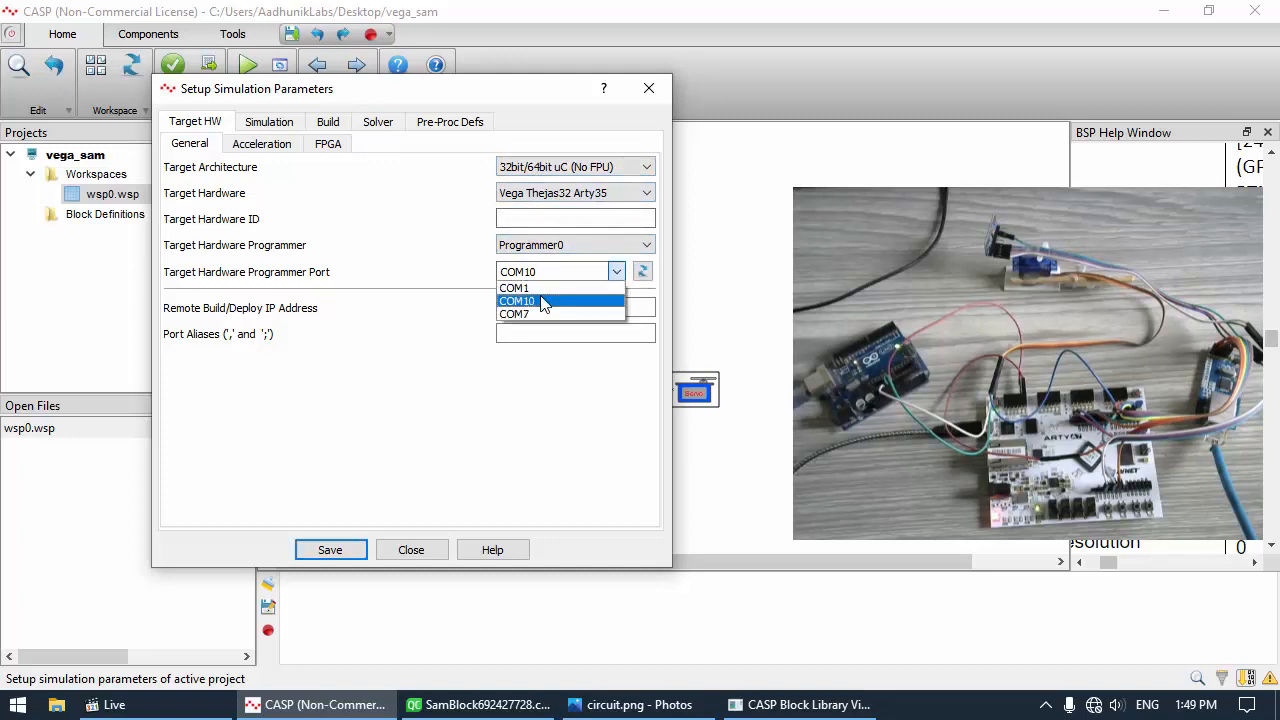
click(558, 295)
Set the simulation time step to 100.0 microseconds and the simulation speed factor to 0, then save and close the setup
click(268, 123)
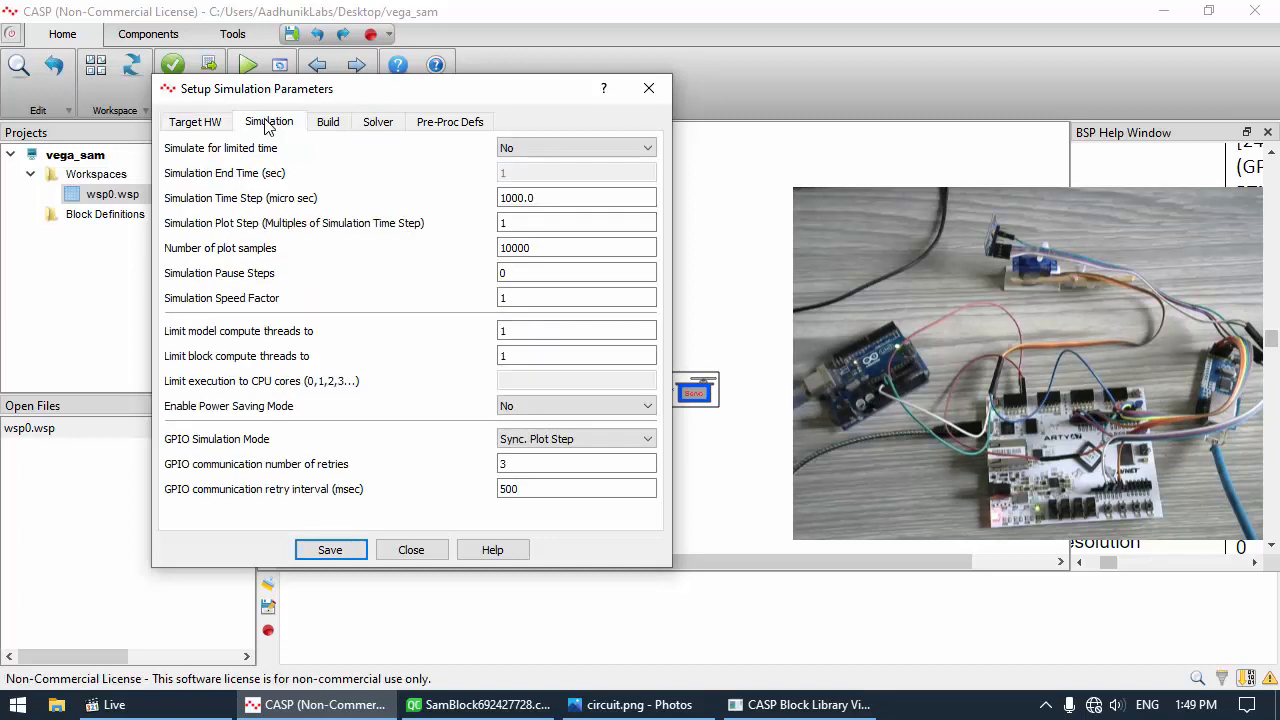
click(520, 200)
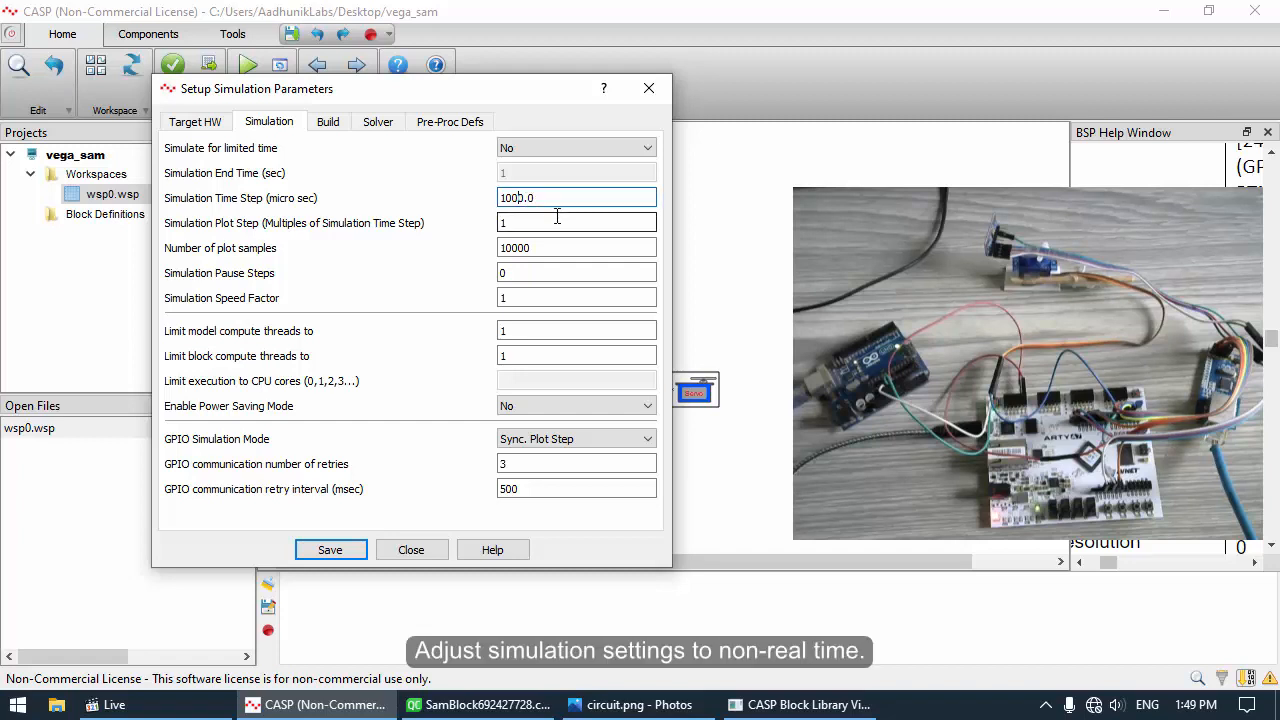
key(Tab)
key(Tab)
key(Tab)
key(Tab)
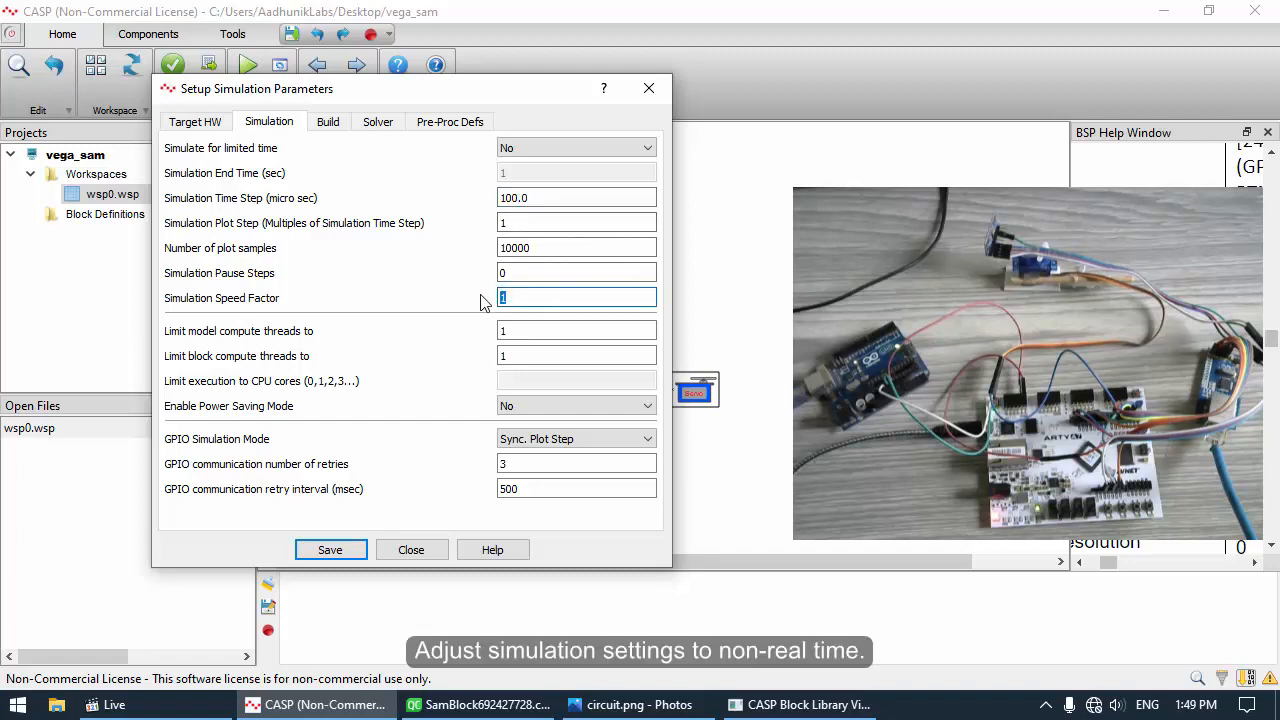
text(0)
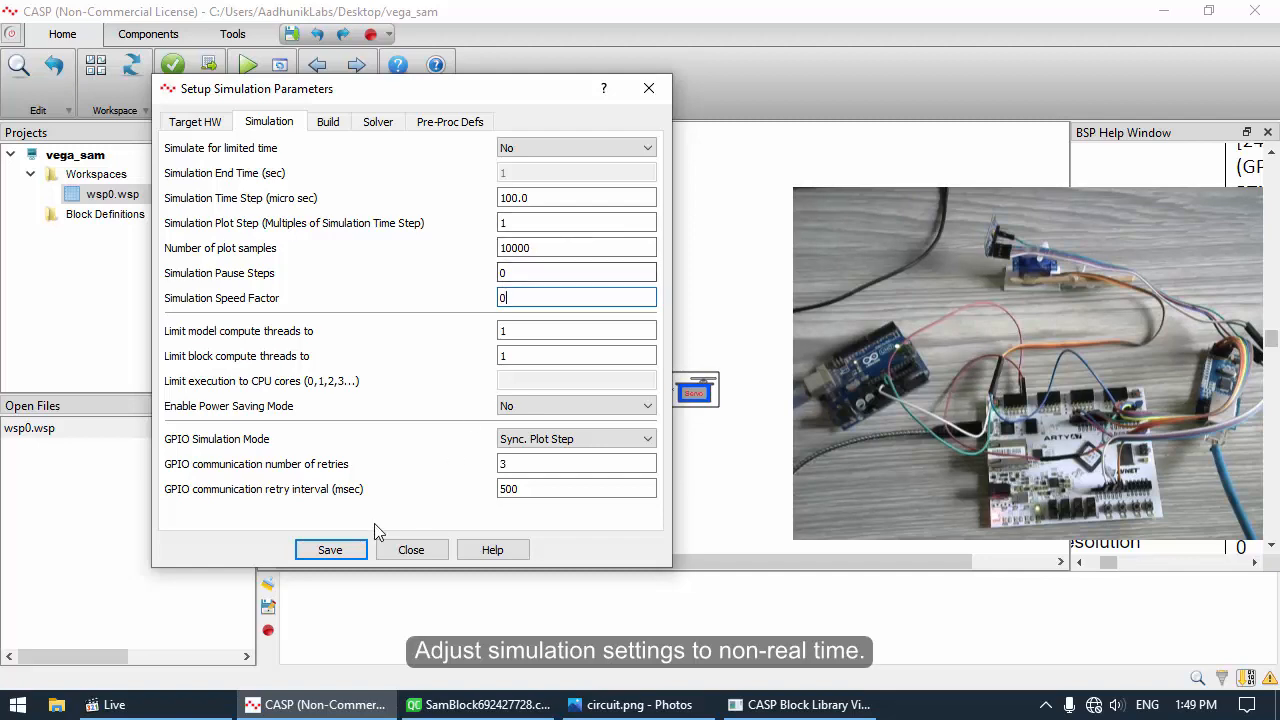
click(356, 551)
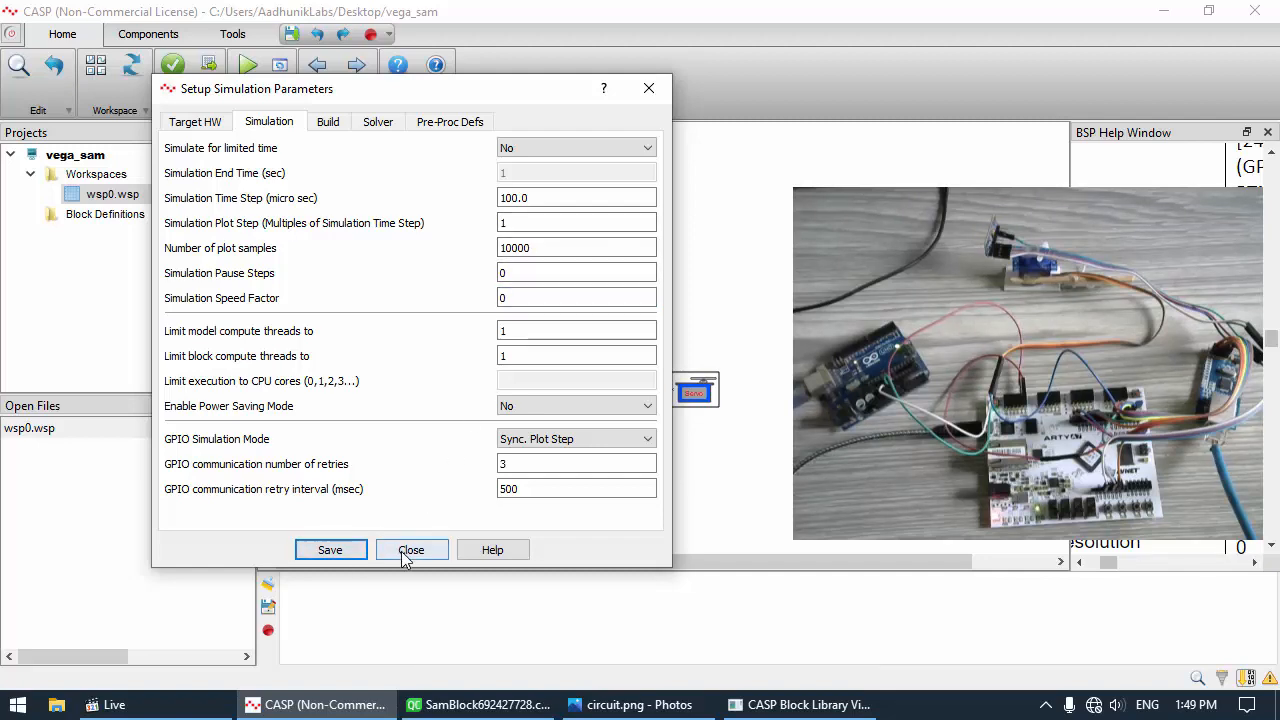
click(410, 550)
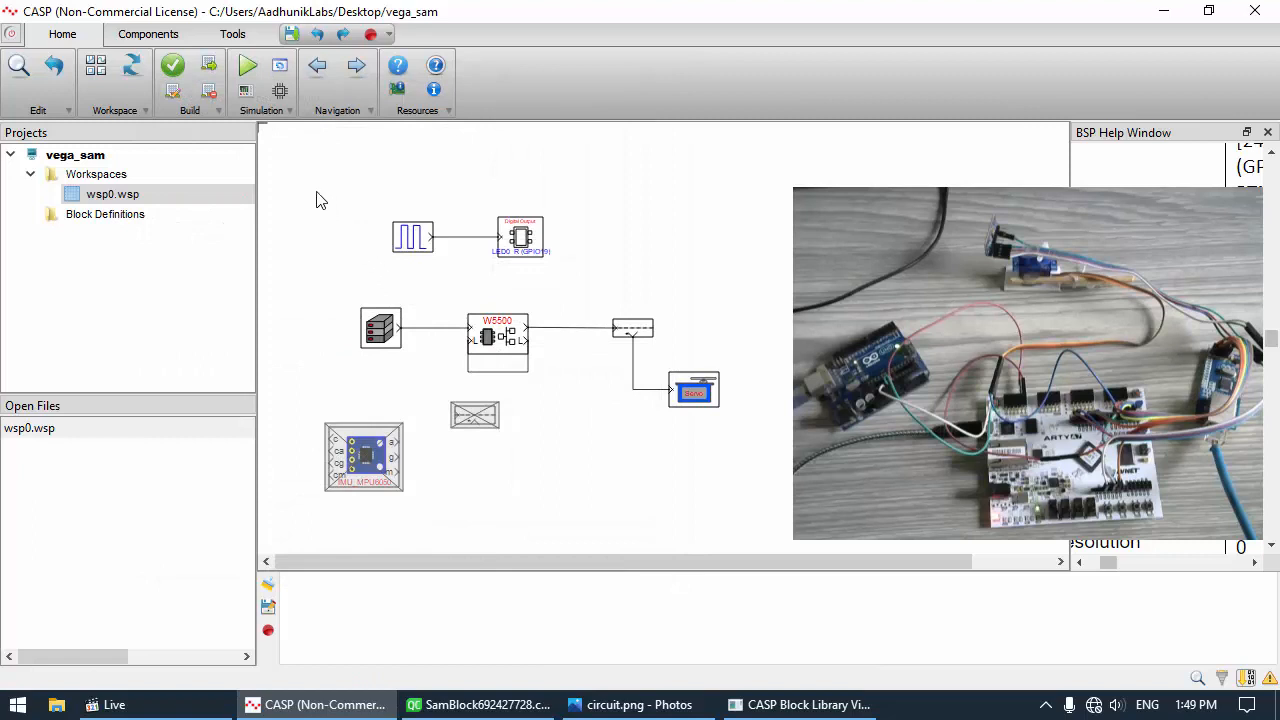
Clear the project's build data, build and run the project, and enlarge the output message area
click(209, 91)
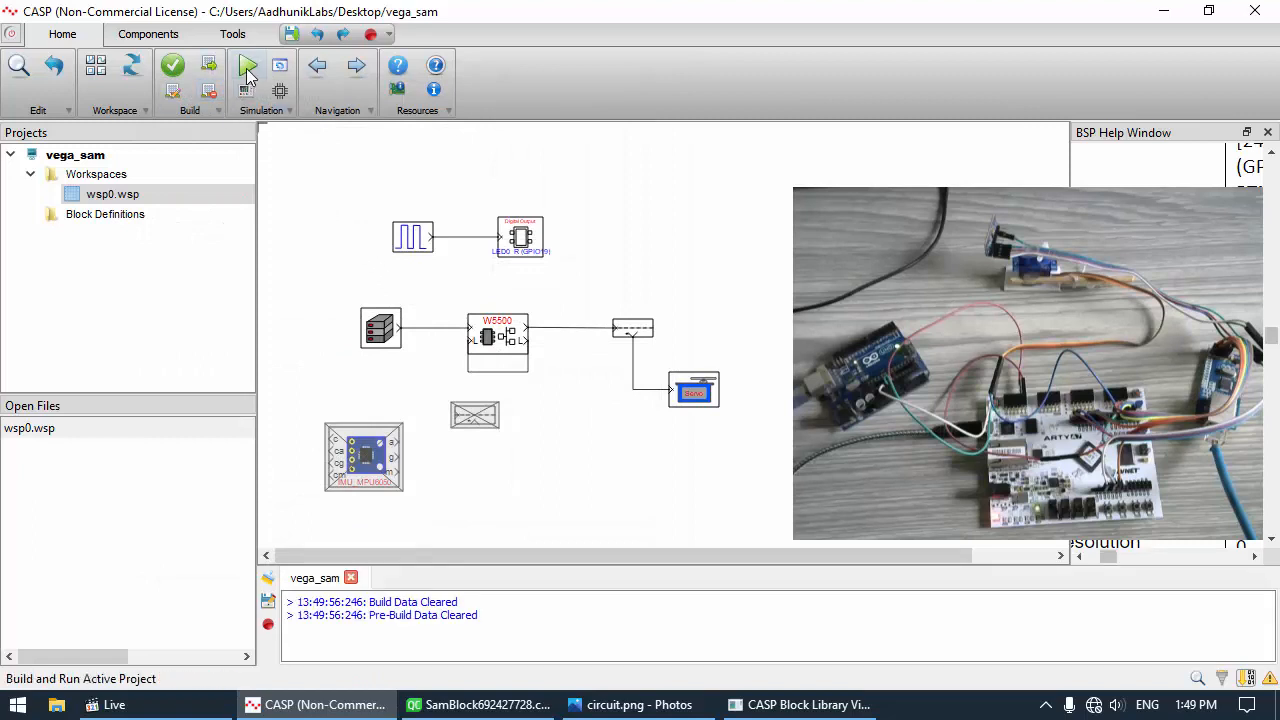
click(248, 75)
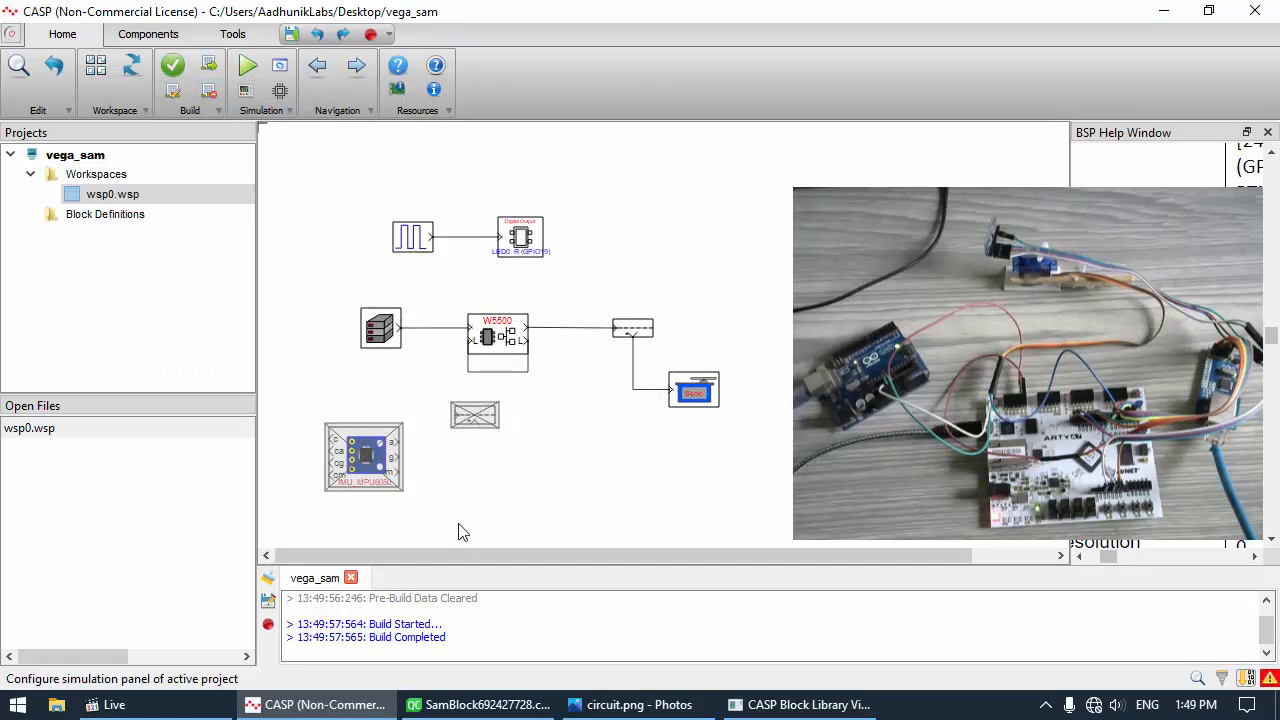
drag(446, 568, 457, 500)
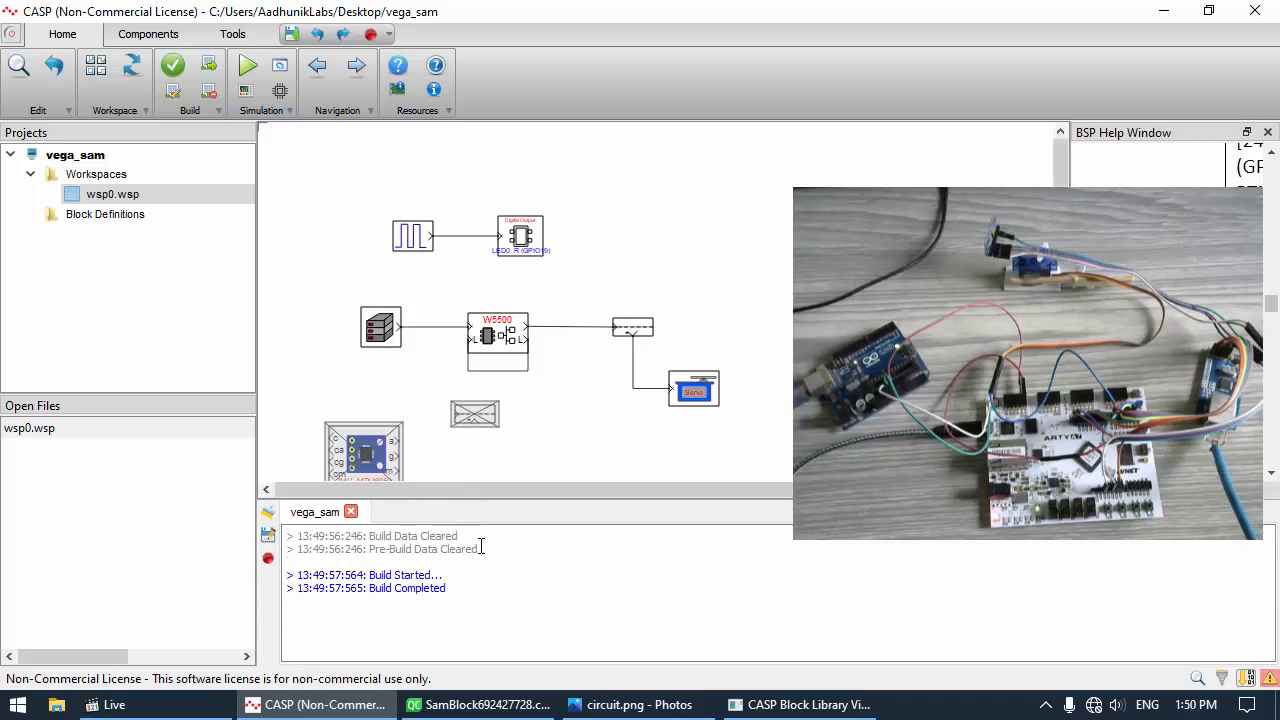
Open the Data Source block reported in the project messages and set its data type to Byte and Dimension1 Size to 16
click(1268, 680)
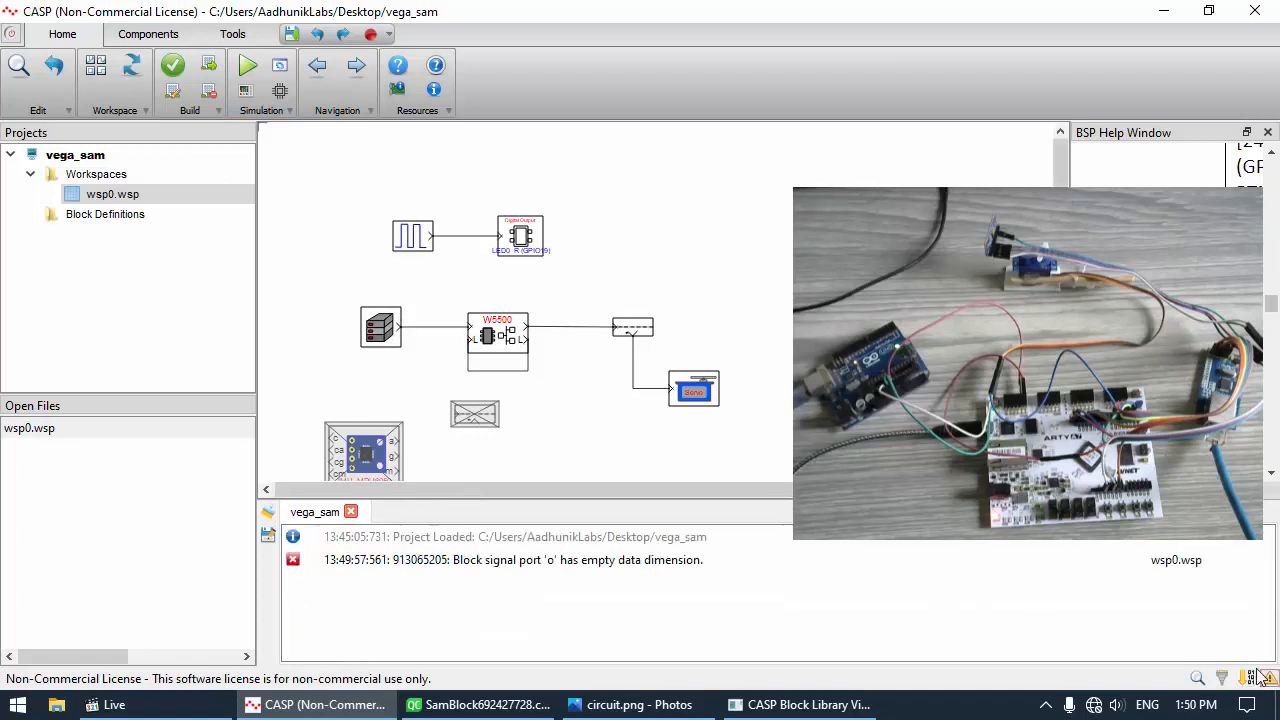
double_click(543, 566)
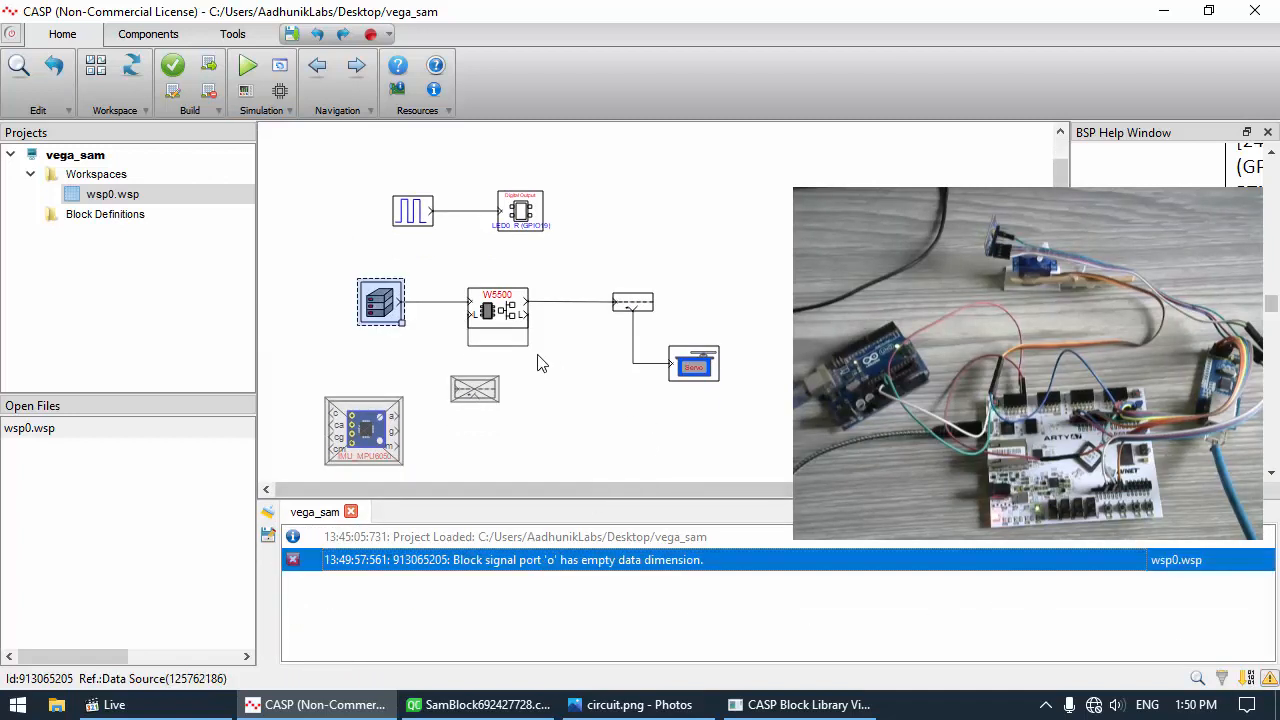
double_click(381, 303)
drag(626, 206, 415, 188)
click(471, 250)
click(442, 350)
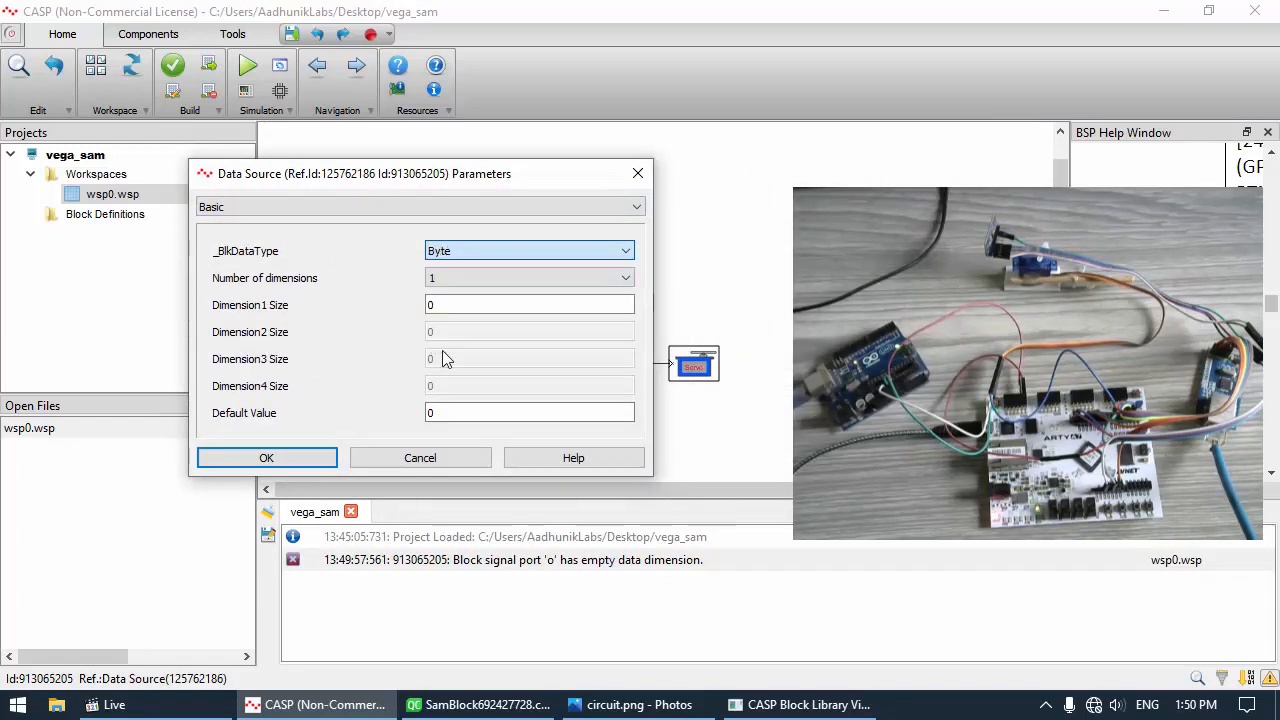
click(440, 305)
key(BackSpace)
text(16)
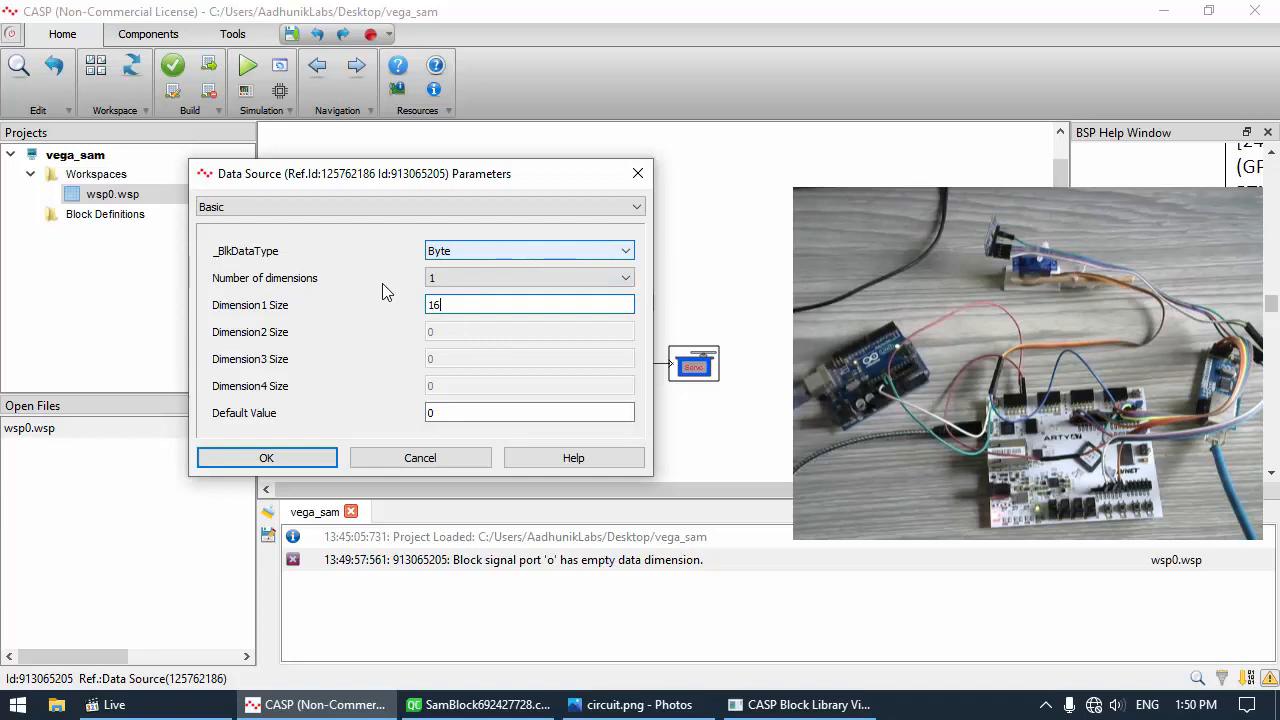
key(ctrl+a)
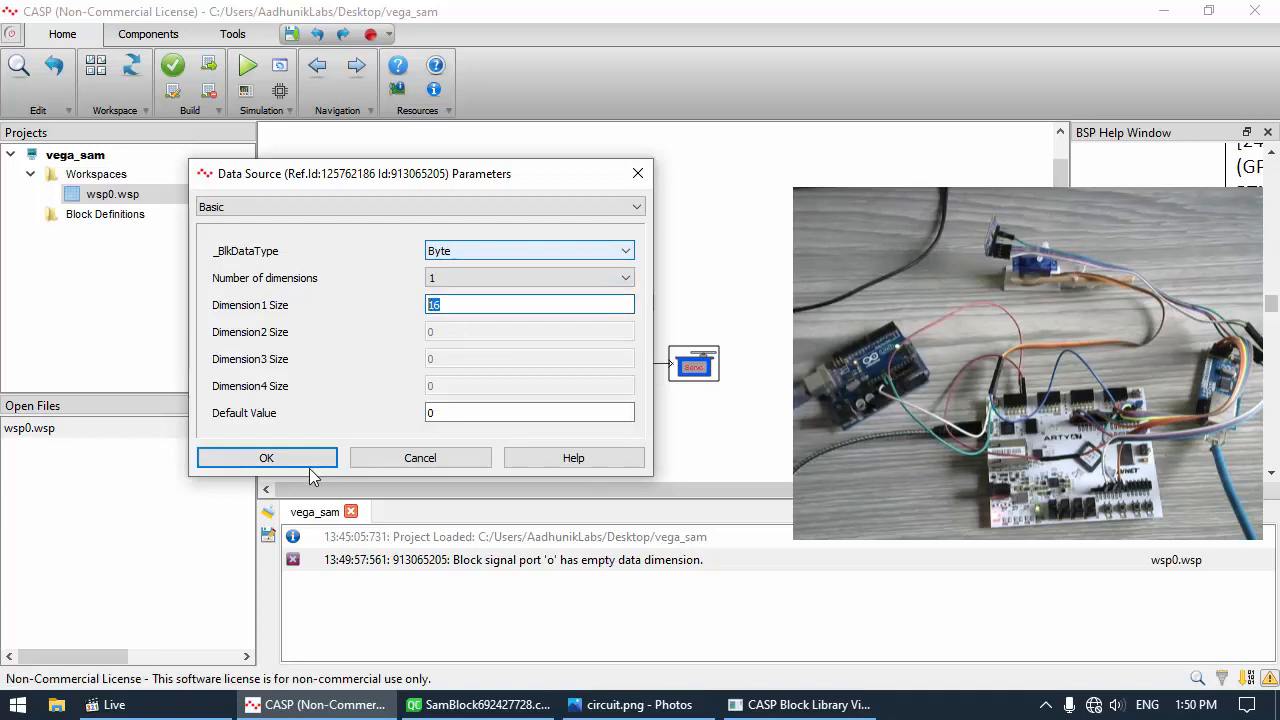
click(307, 458)
Check the W5500 block's receive data size, then build and run the project again
double_click(518, 328)
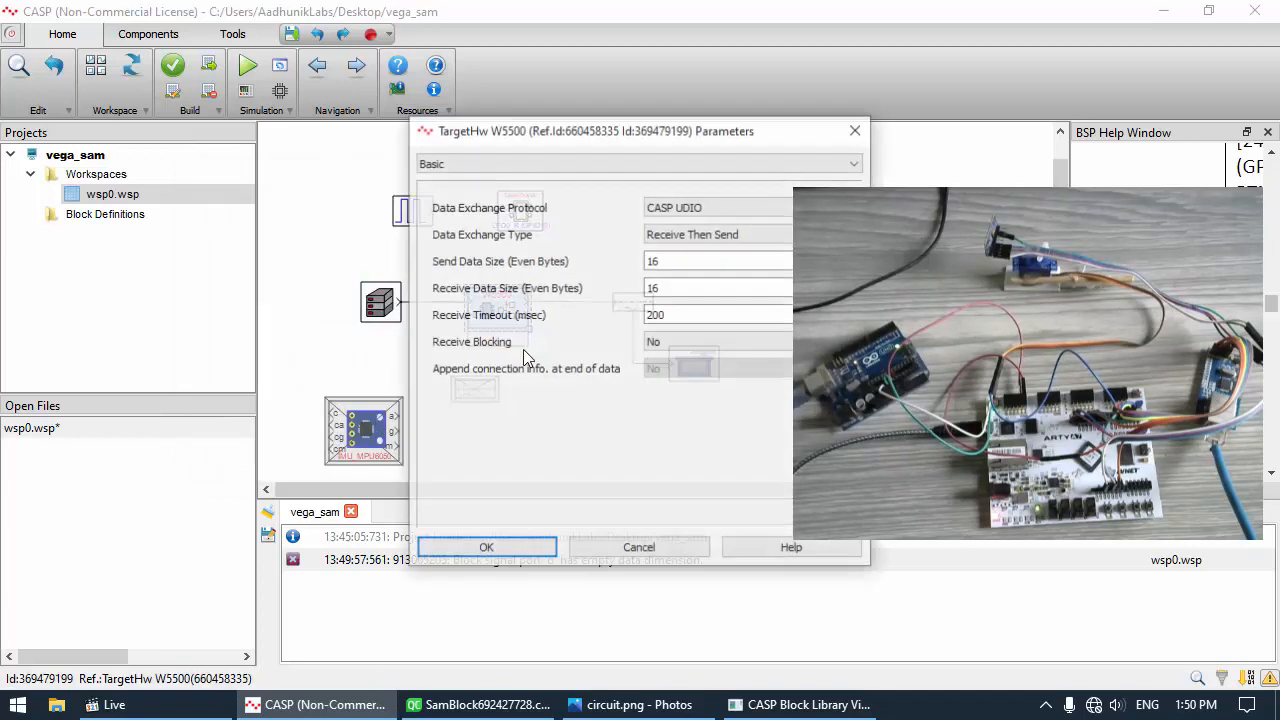
double_click(654, 287)
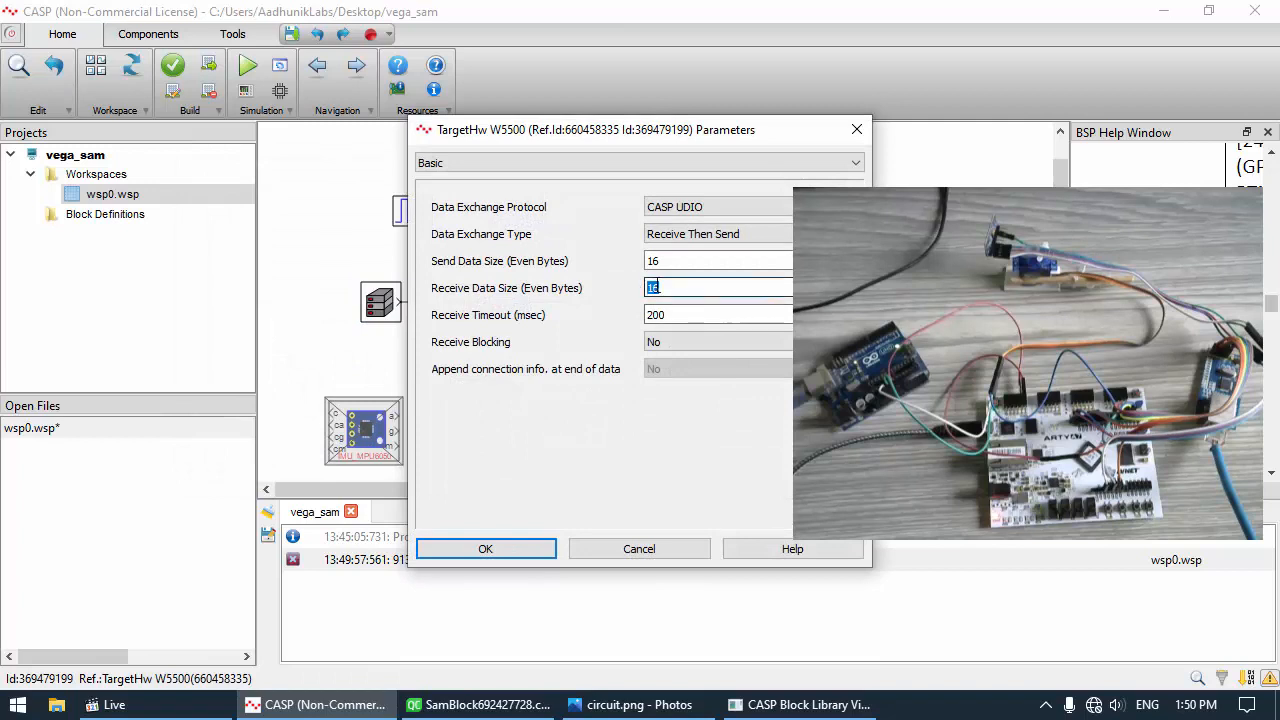
click(492, 548)
click(248, 65)
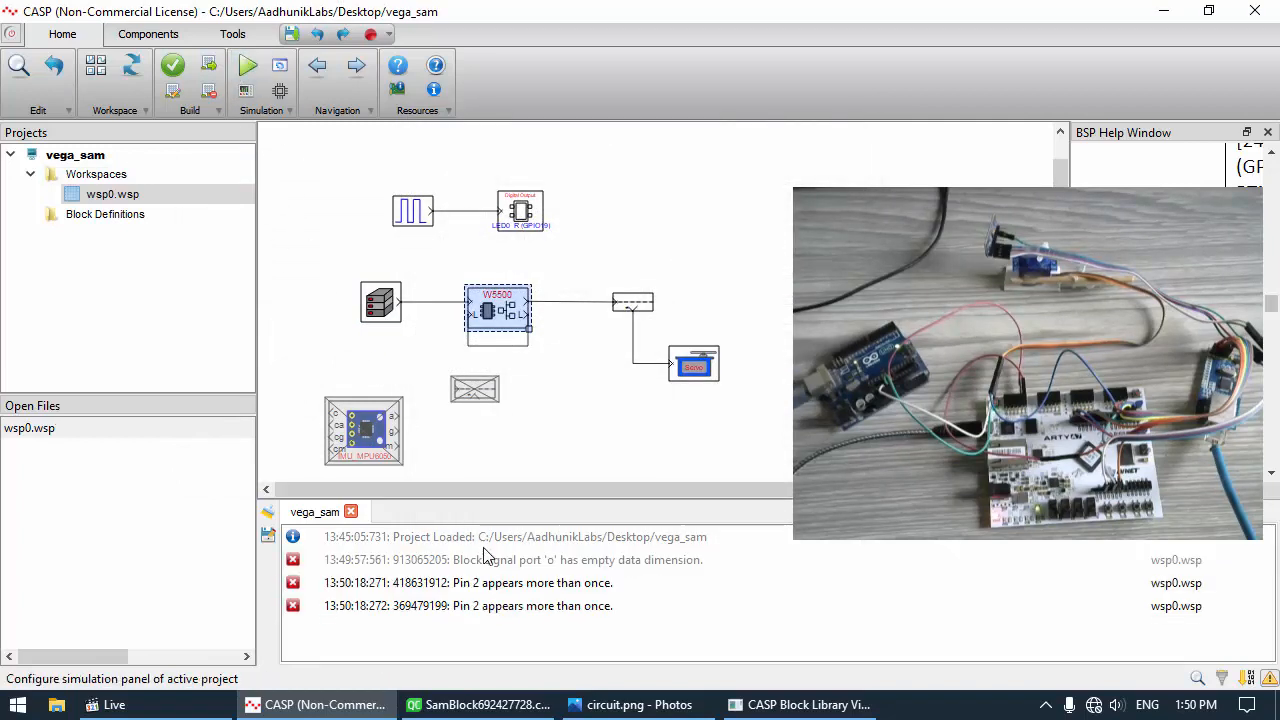
Inspect the W5500 and Servo block parameters behind the duplicate-pin errors in the project messages
click(485, 583)
click(489, 606)
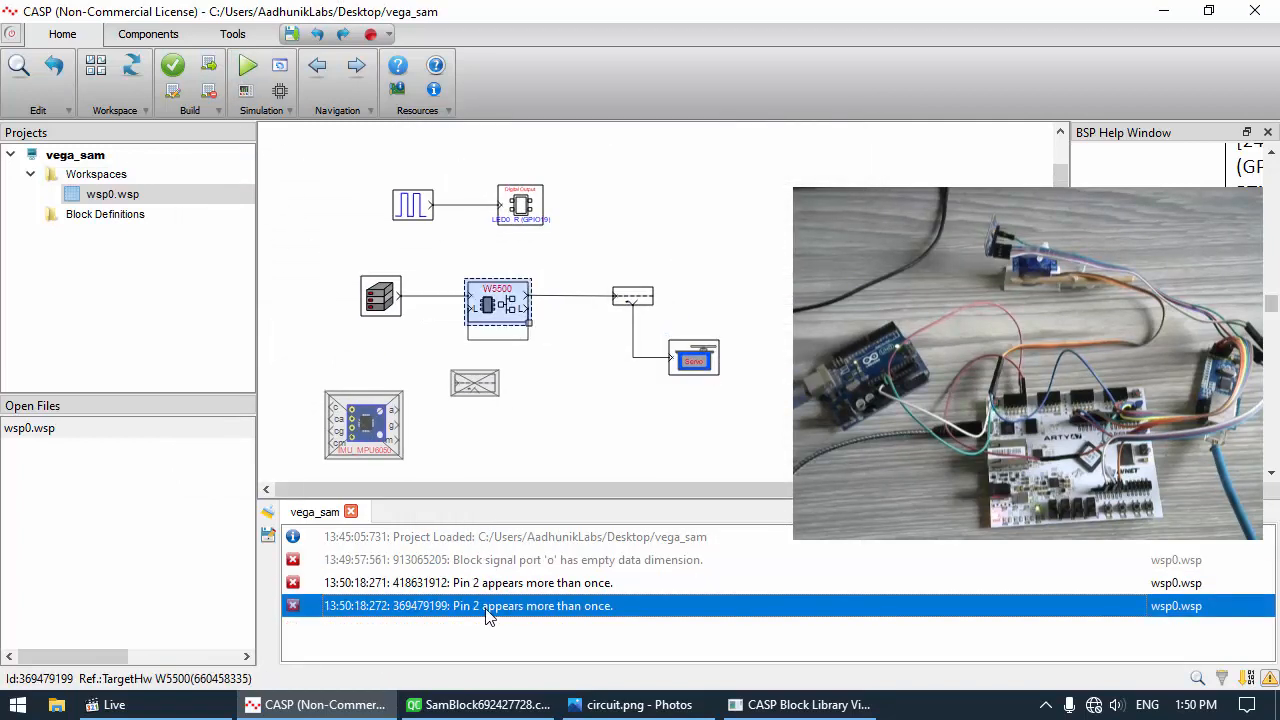
double_click(502, 310)
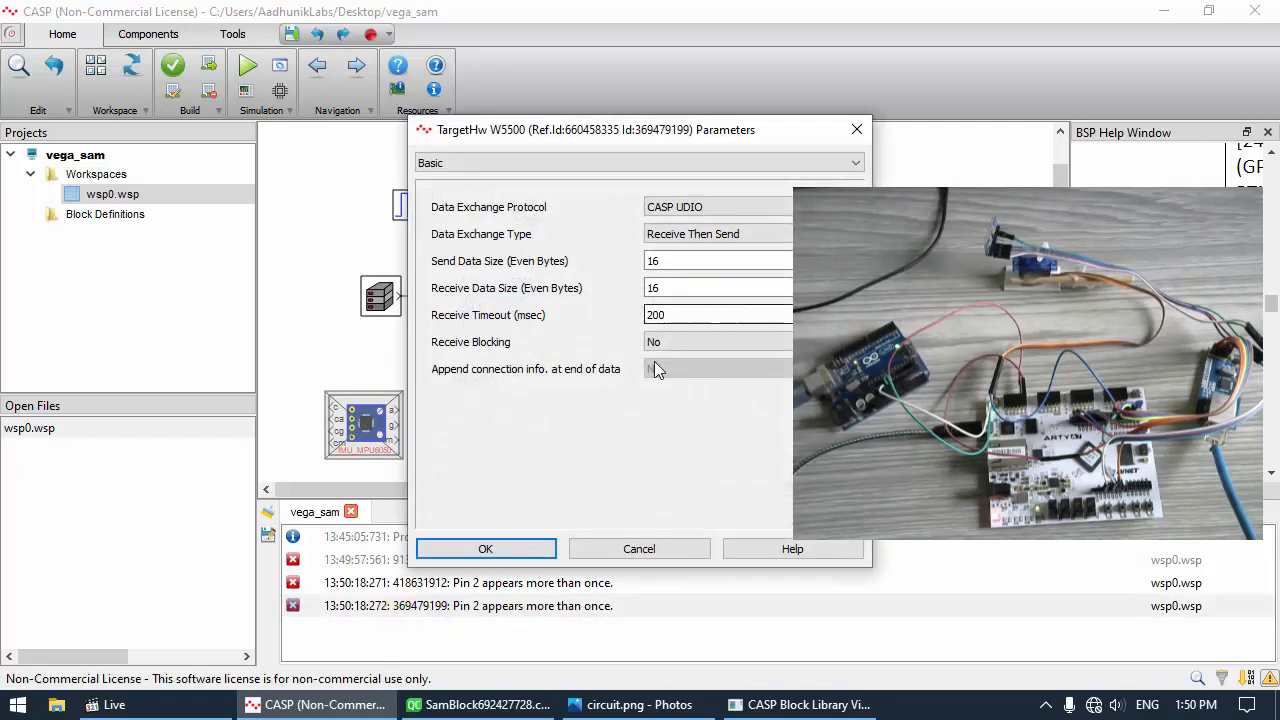
click(624, 548)
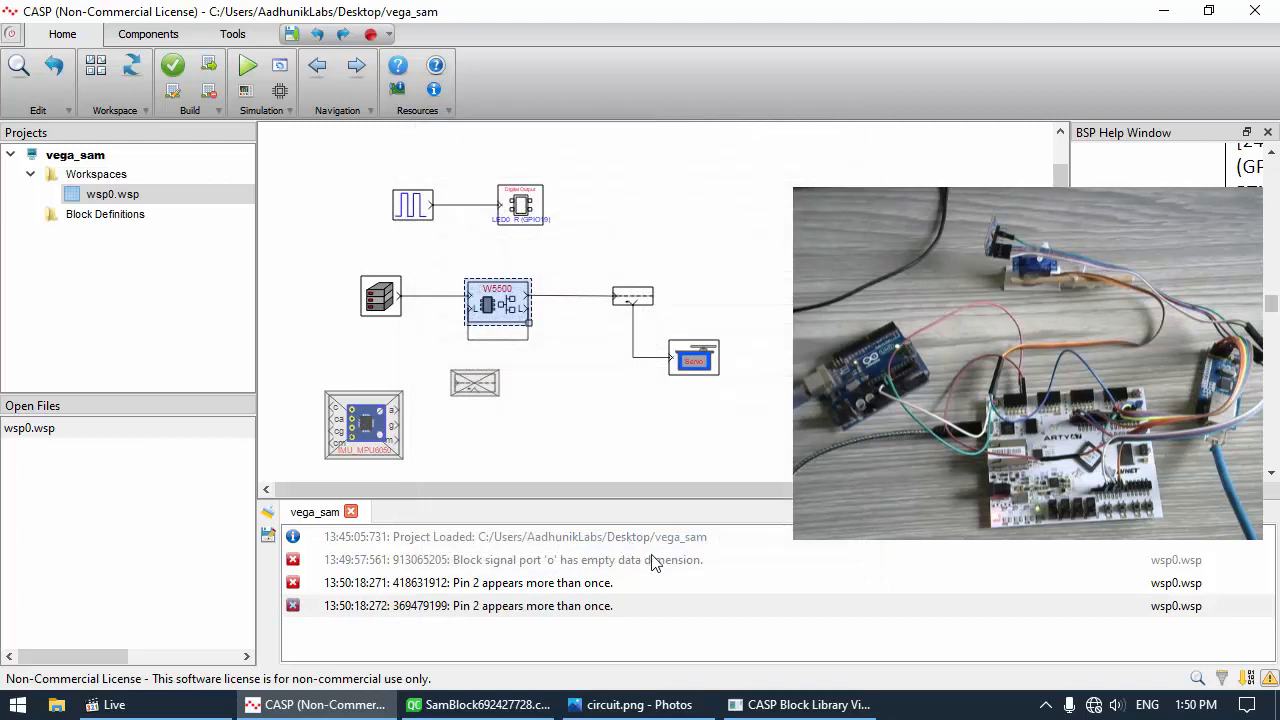
double_click(690, 362)
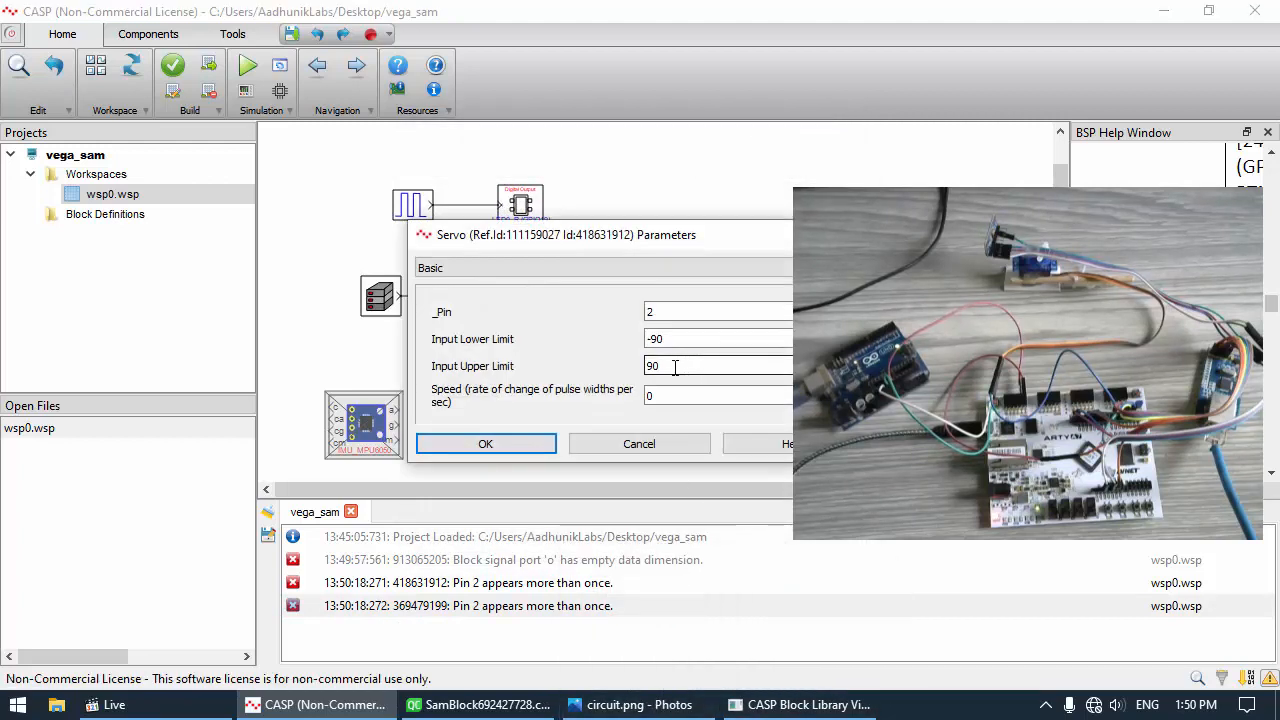
click(486, 444)
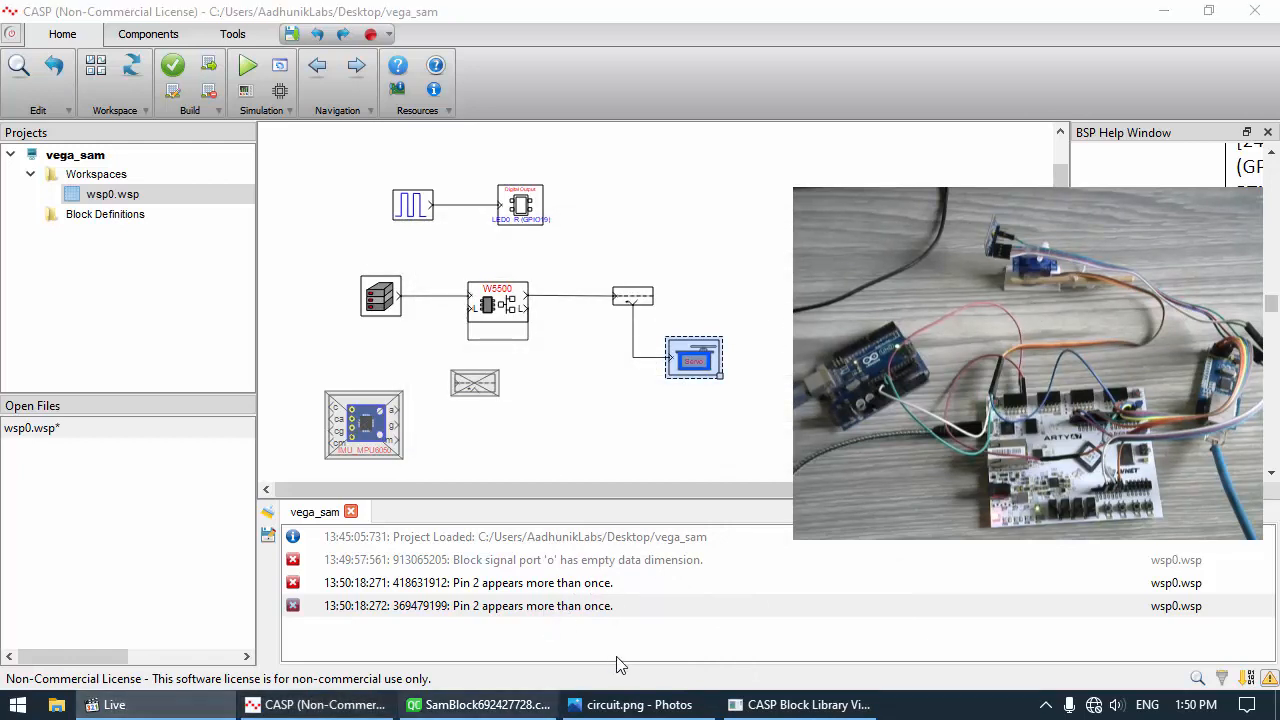
Widen the BSP help, compare its GPIO and PWM pin lists, and copy the pin label IO7 (PWM2)
click(199, 712)
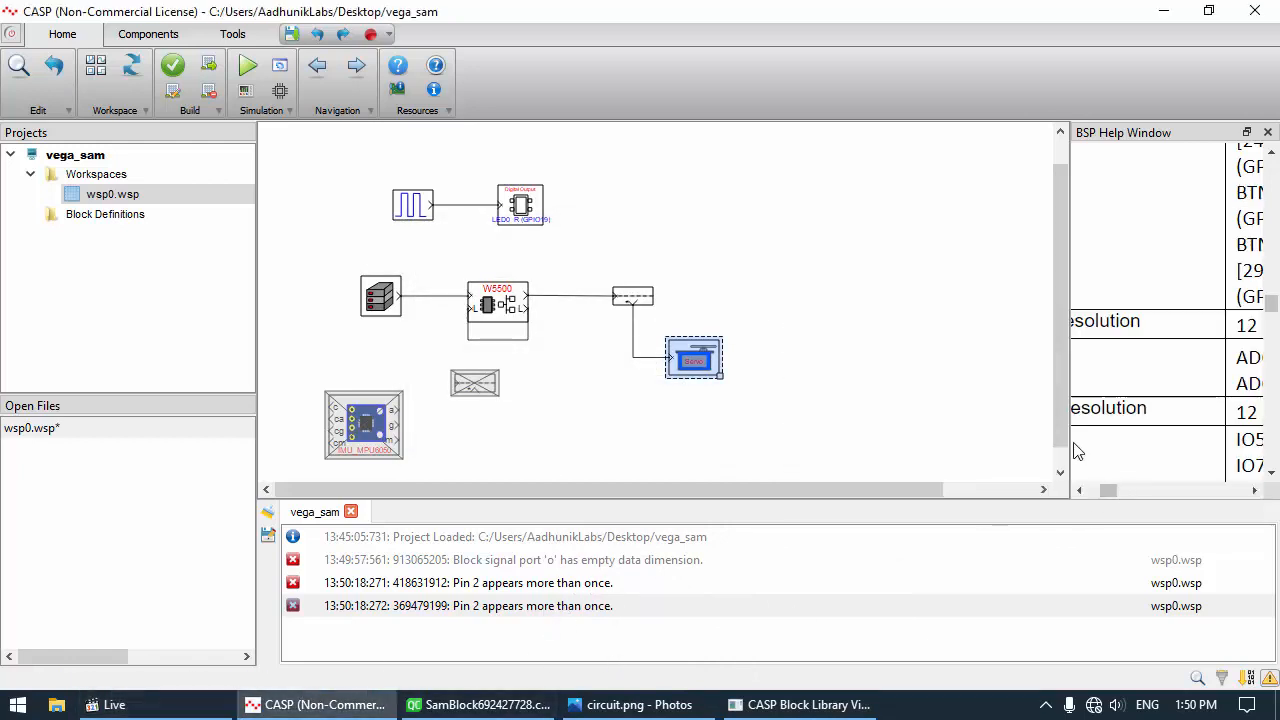
drag(1072, 441, 838, 431)
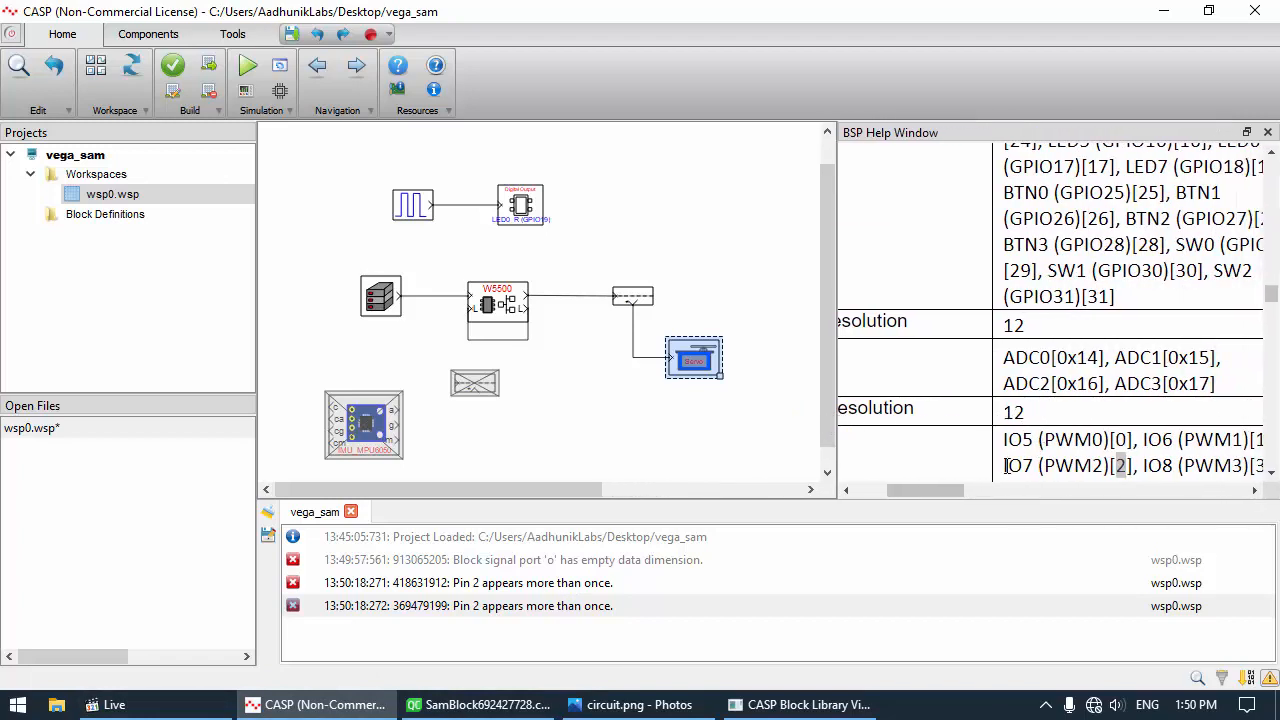
scroll(1022, 420, up, 8)
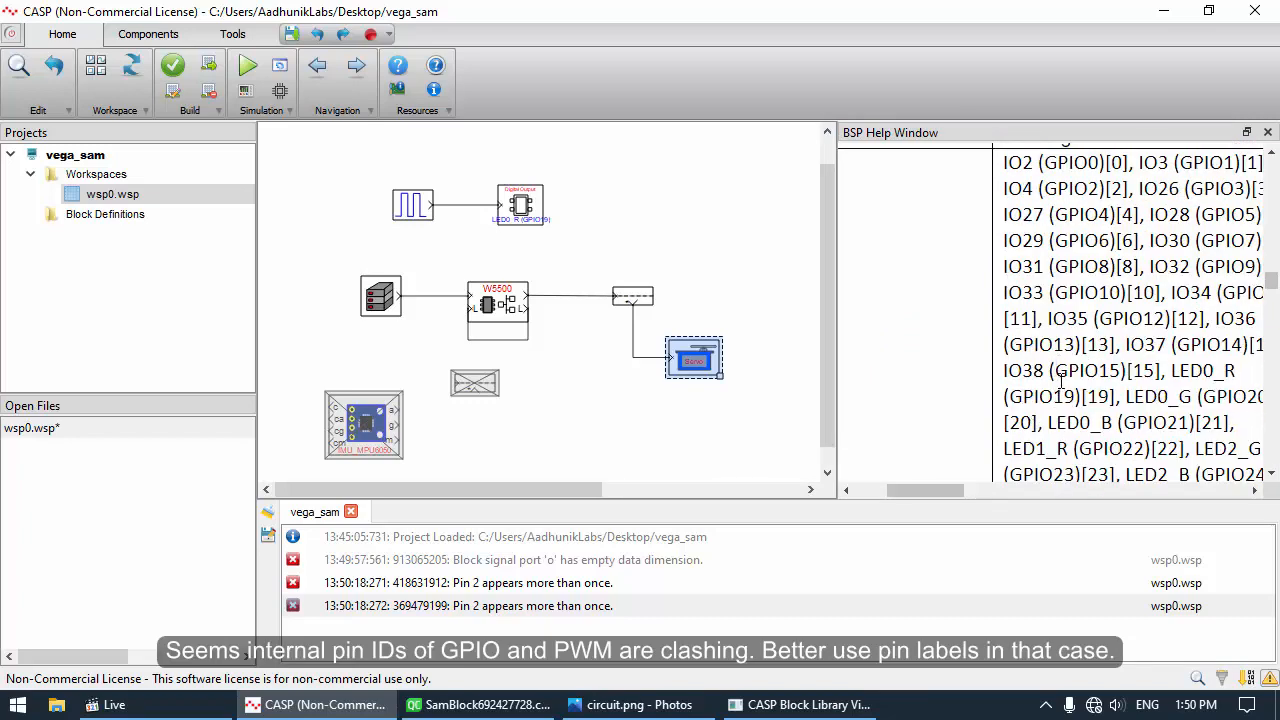
scroll(1061, 377, down, 5)
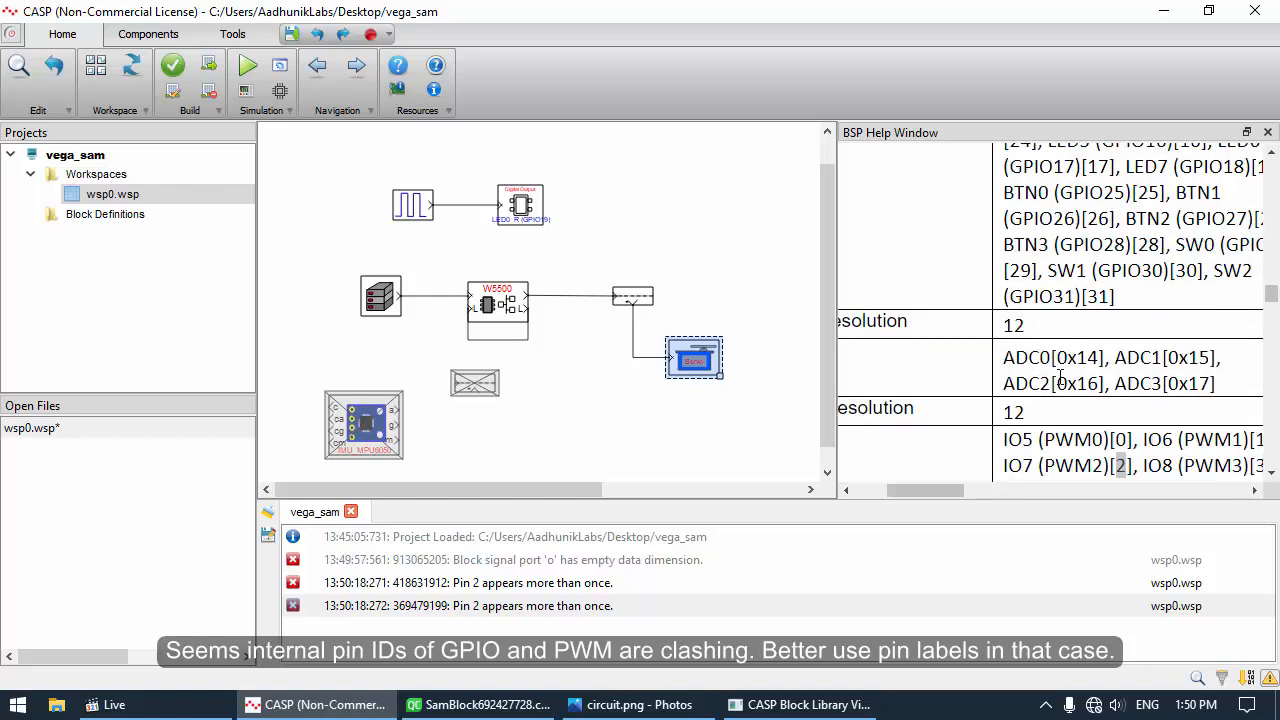
scroll(1061, 377, down, 2)
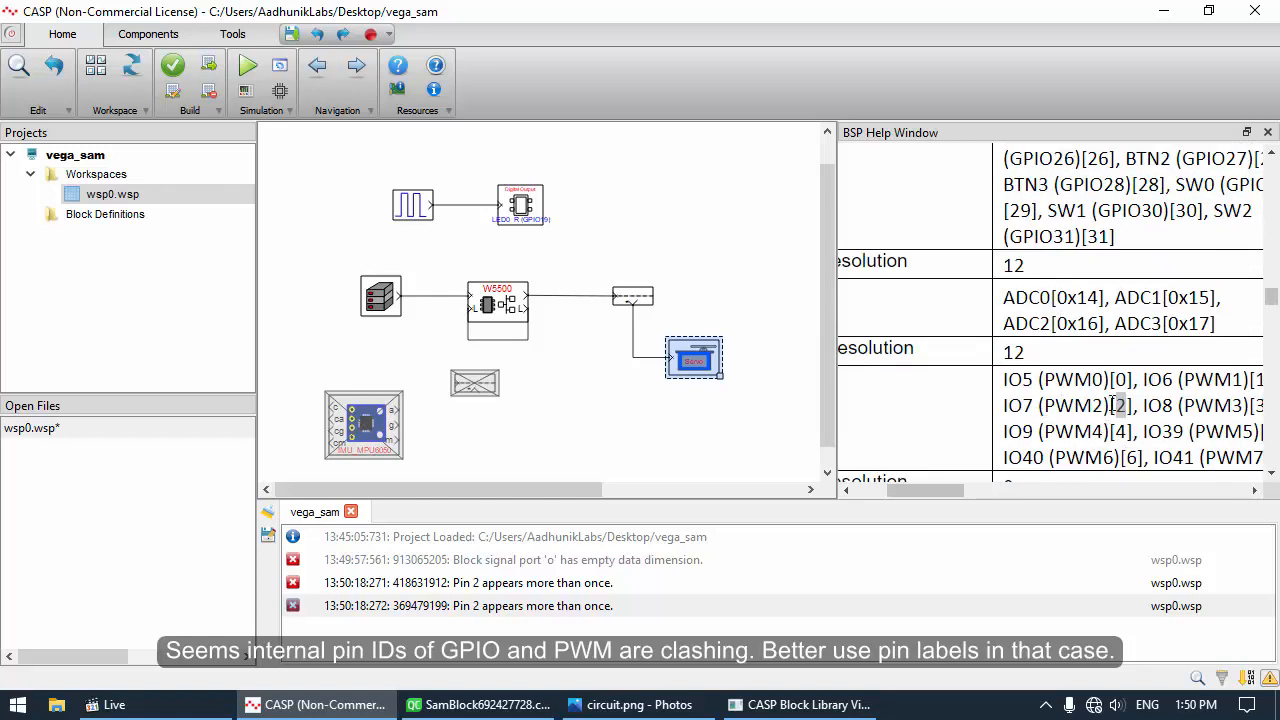
drag(1108, 406, 1007, 410)
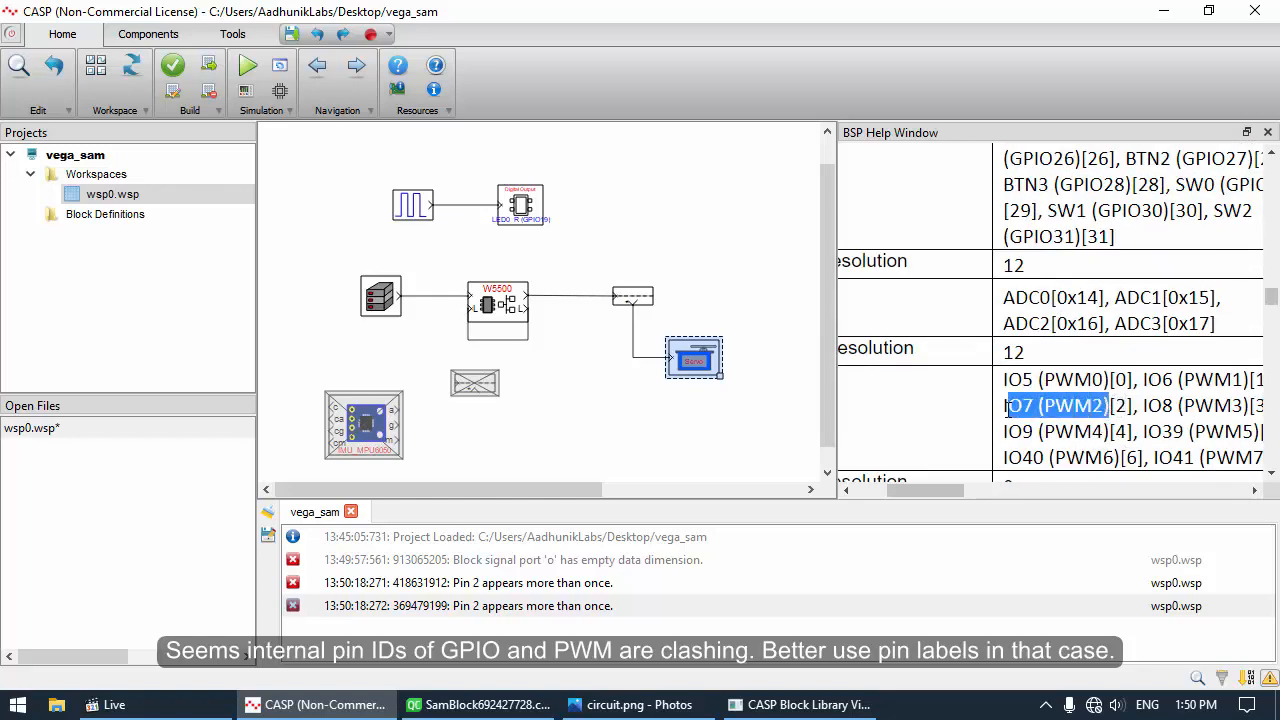
right_click(1066, 399)
click(1113, 413)
Set the Servo block's pin to IO7 (PWM2), build and run the project, and show the live board view
click(698, 361)
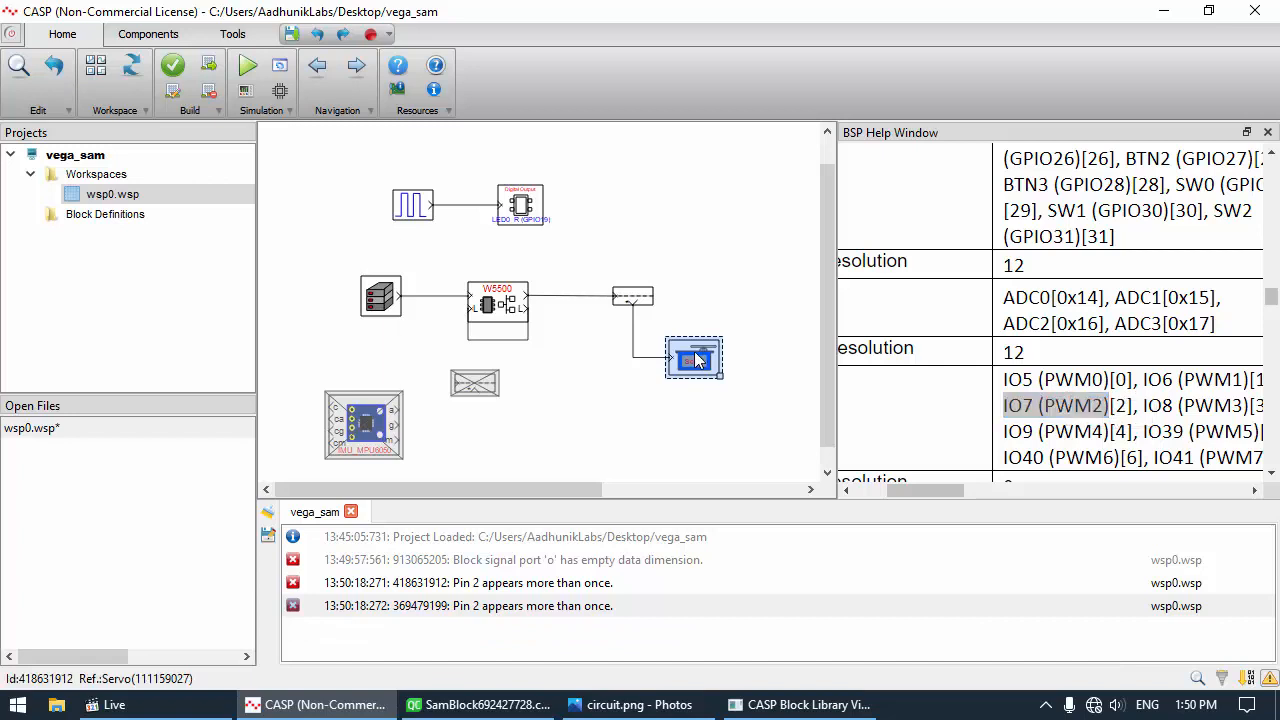
double_click(698, 361)
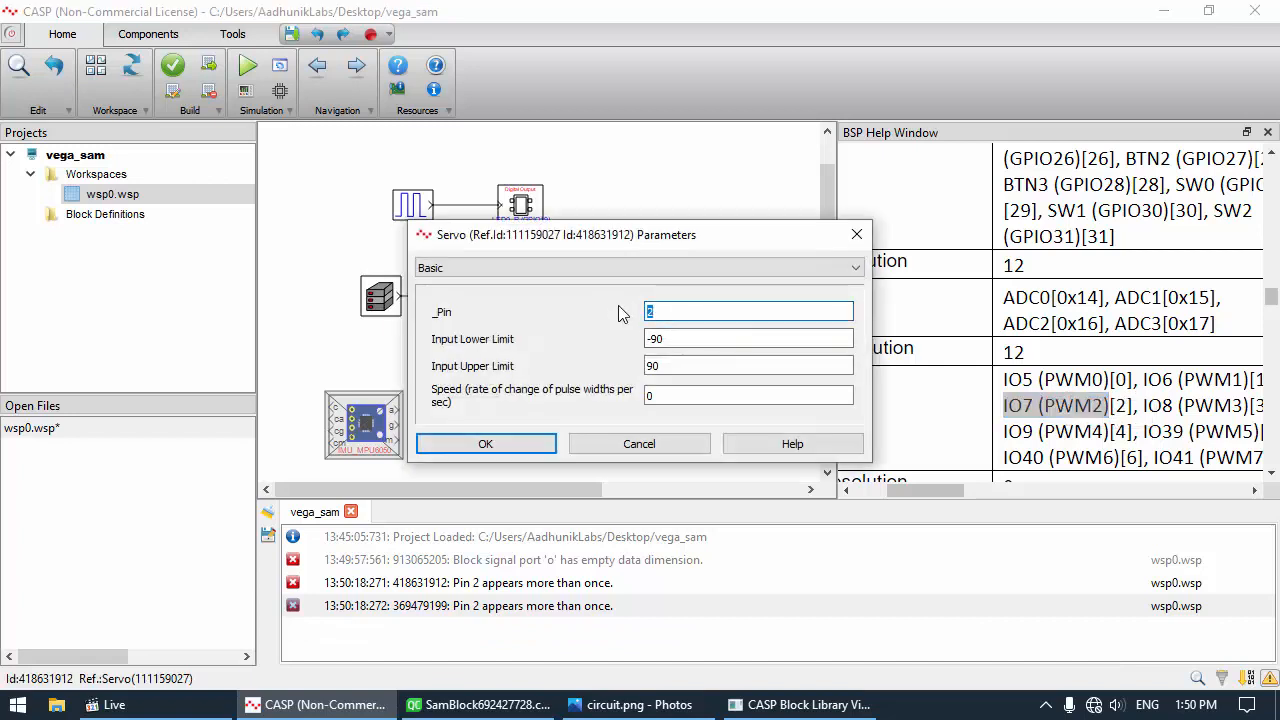
click(532, 442)
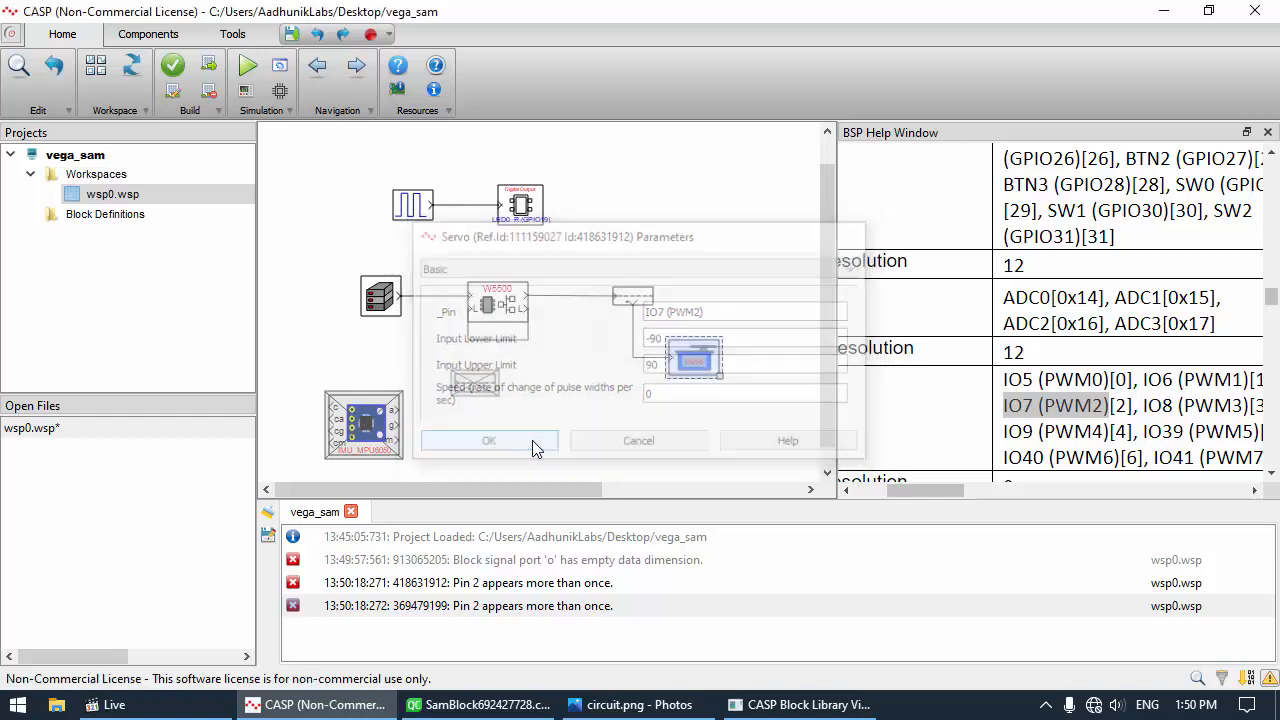
click(247, 67)
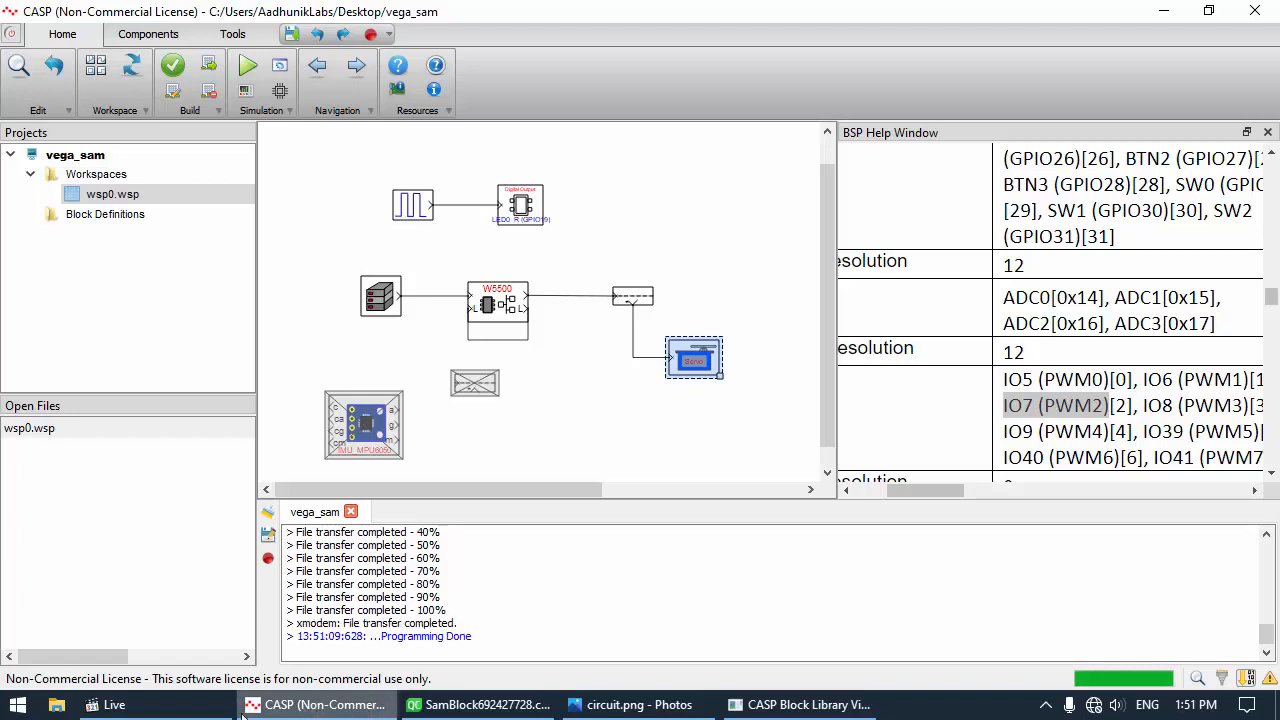
click(105, 705)
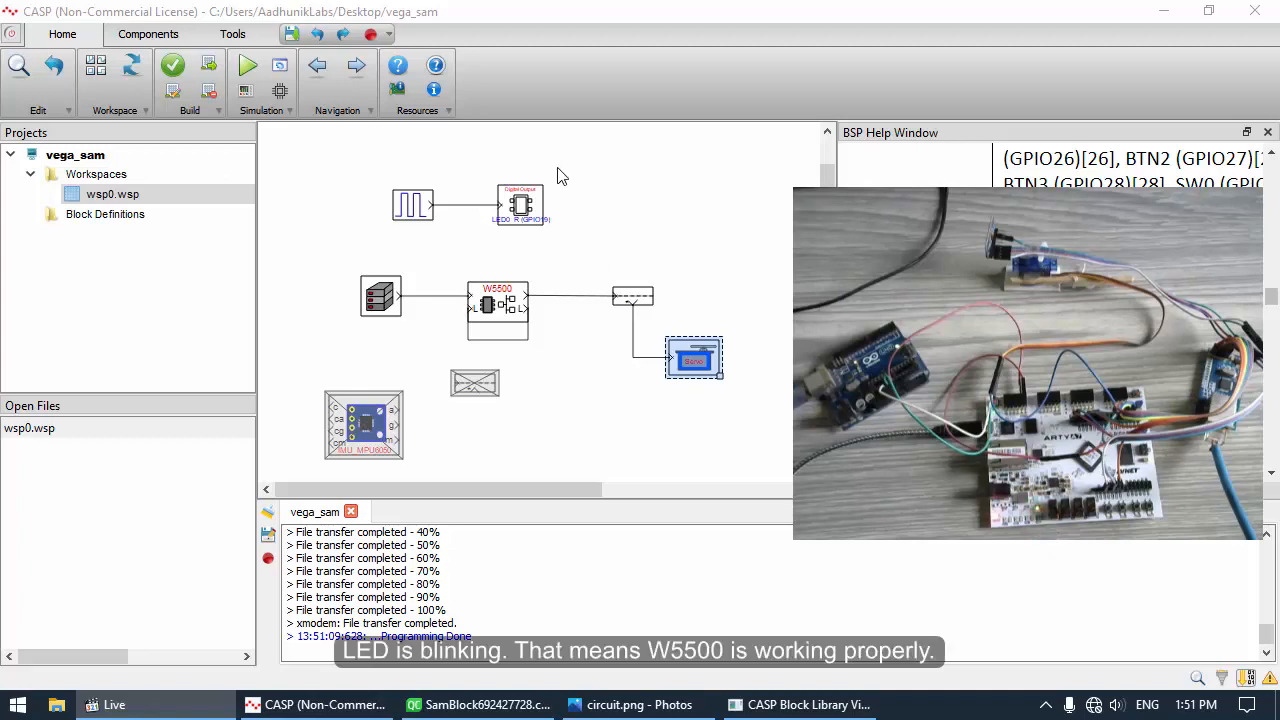
In the simulation hardware configuration, remove compute node 192.168.1.2 and connect the device, accepting that the loaded GPIO data is overwritten
click(280, 99)
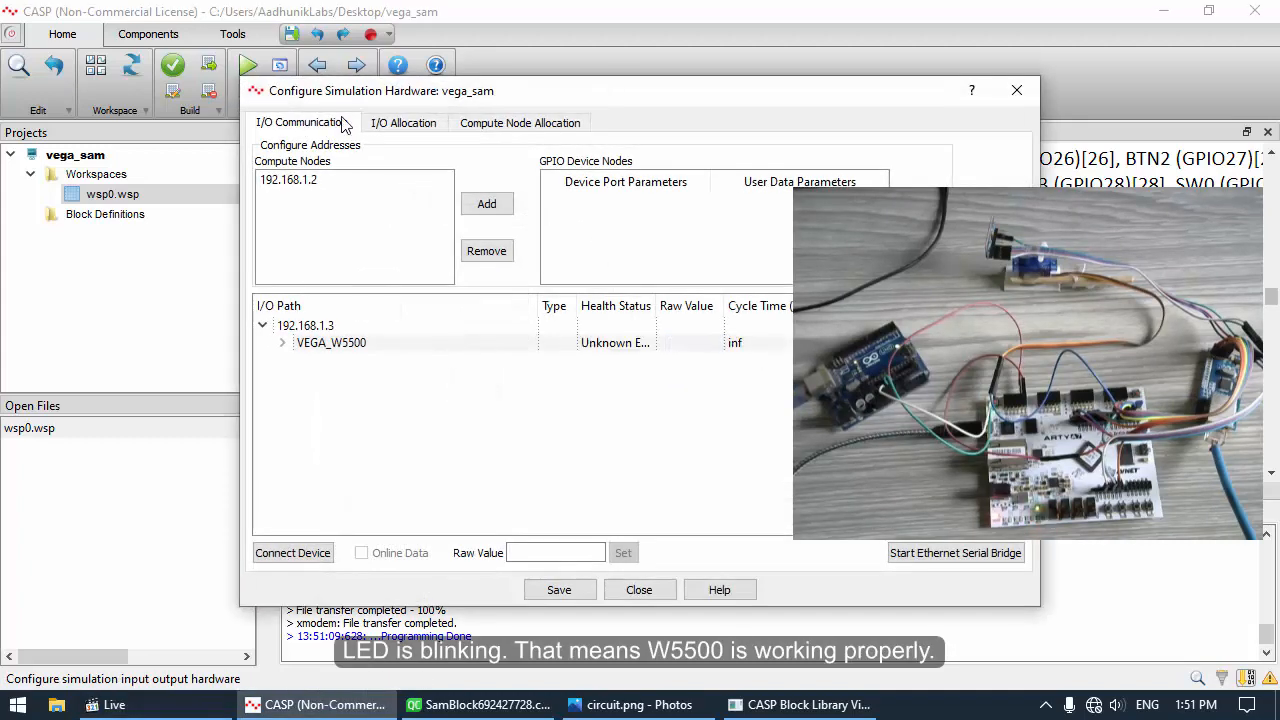
click(151, 171)
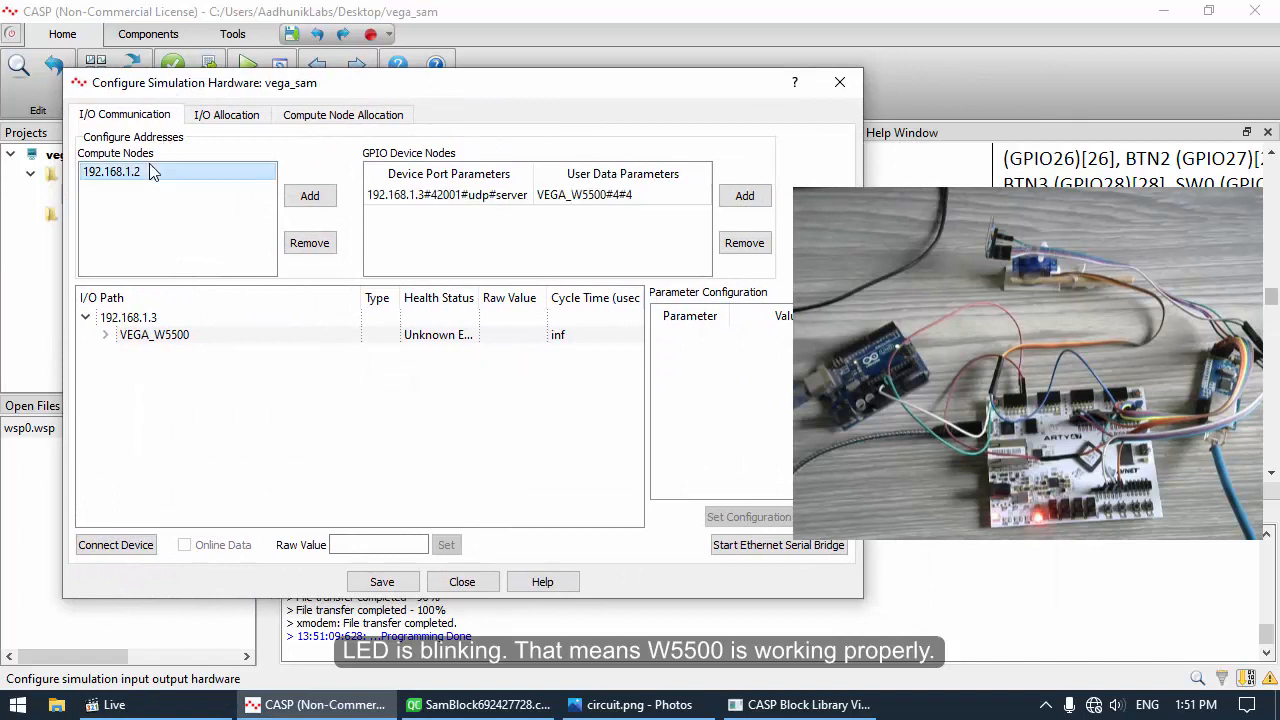
click(325, 245)
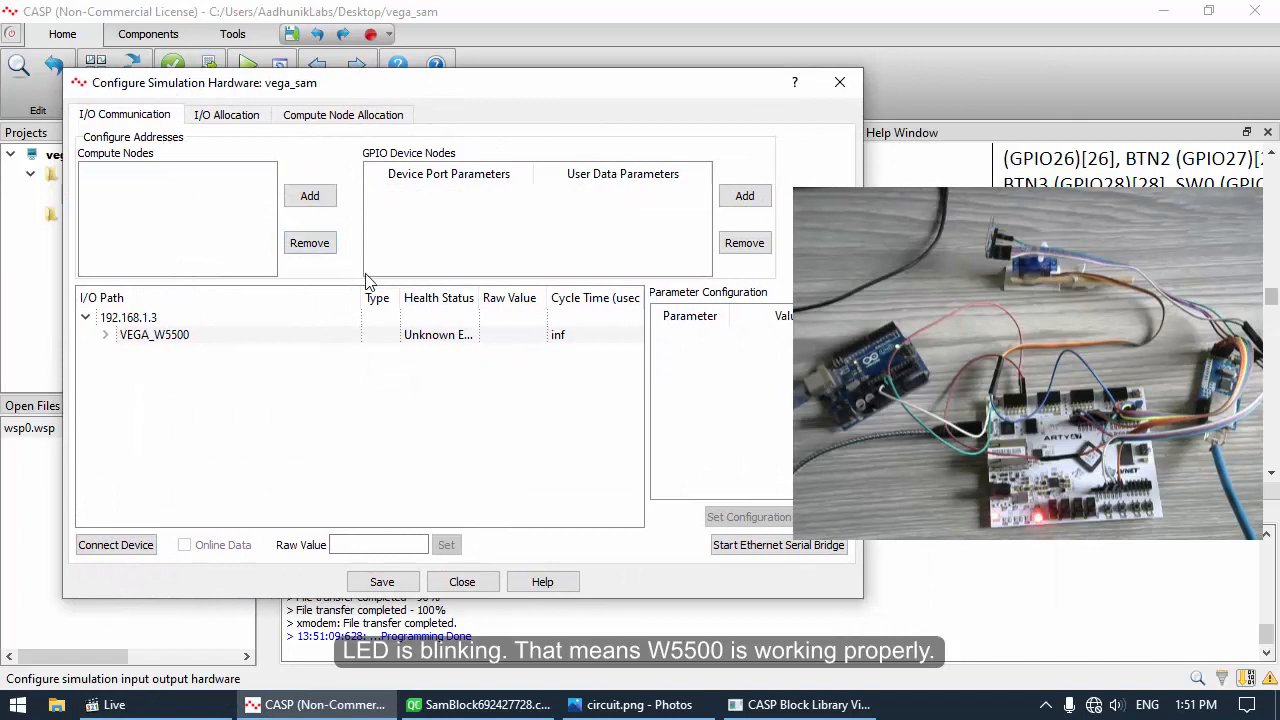
click(144, 550)
click(131, 548)
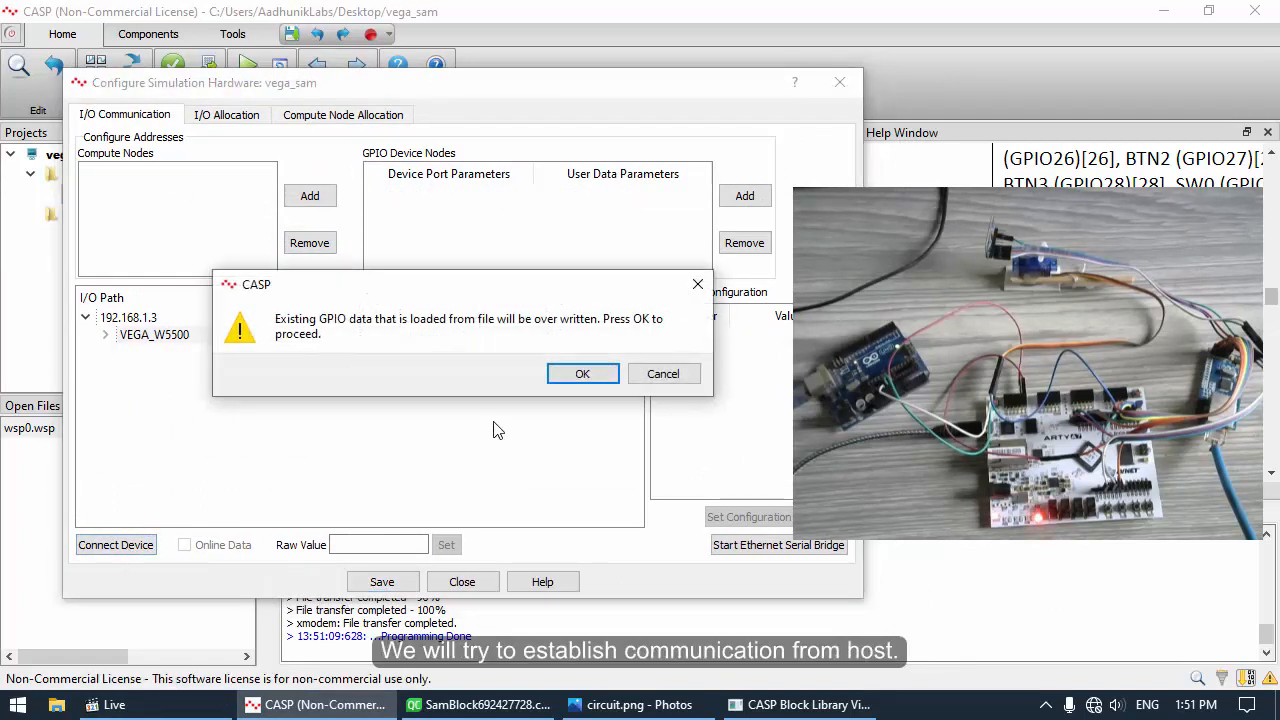
click(579, 373)
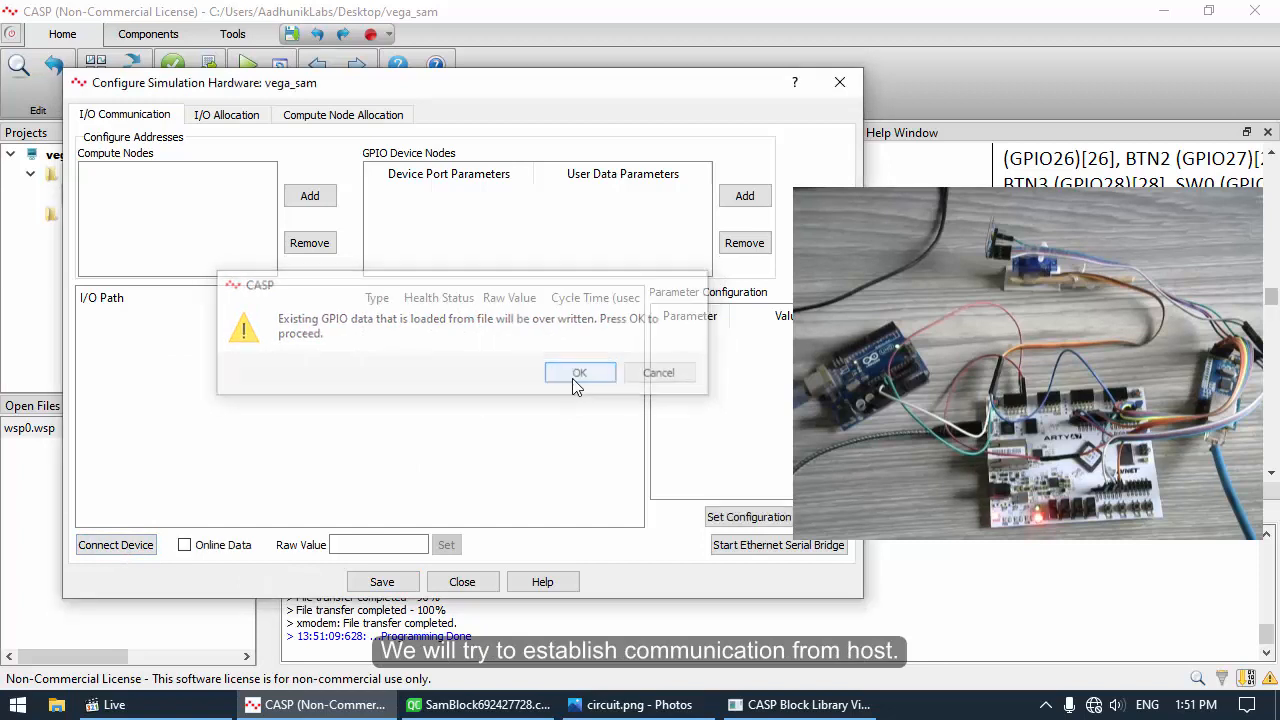
Add a compute node with the address 192.168.1.2 to the I/O communication setup
click(303, 205)
text(1)
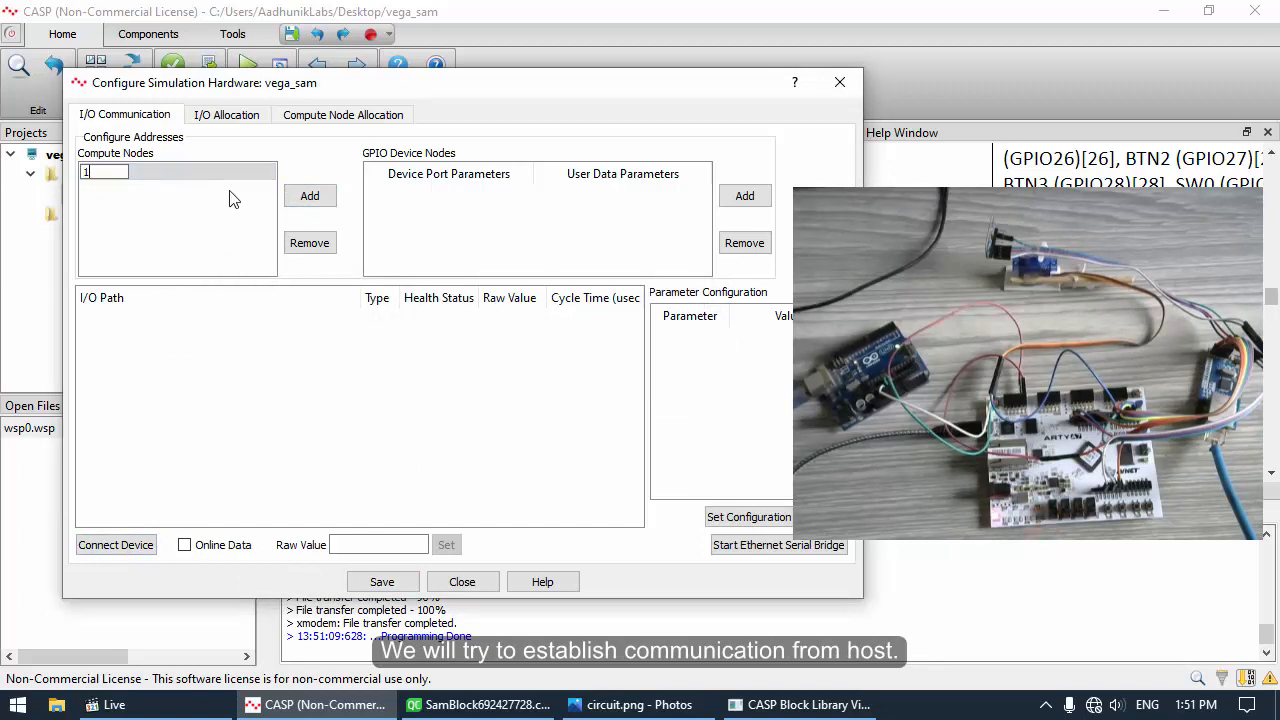
text(92.168.)
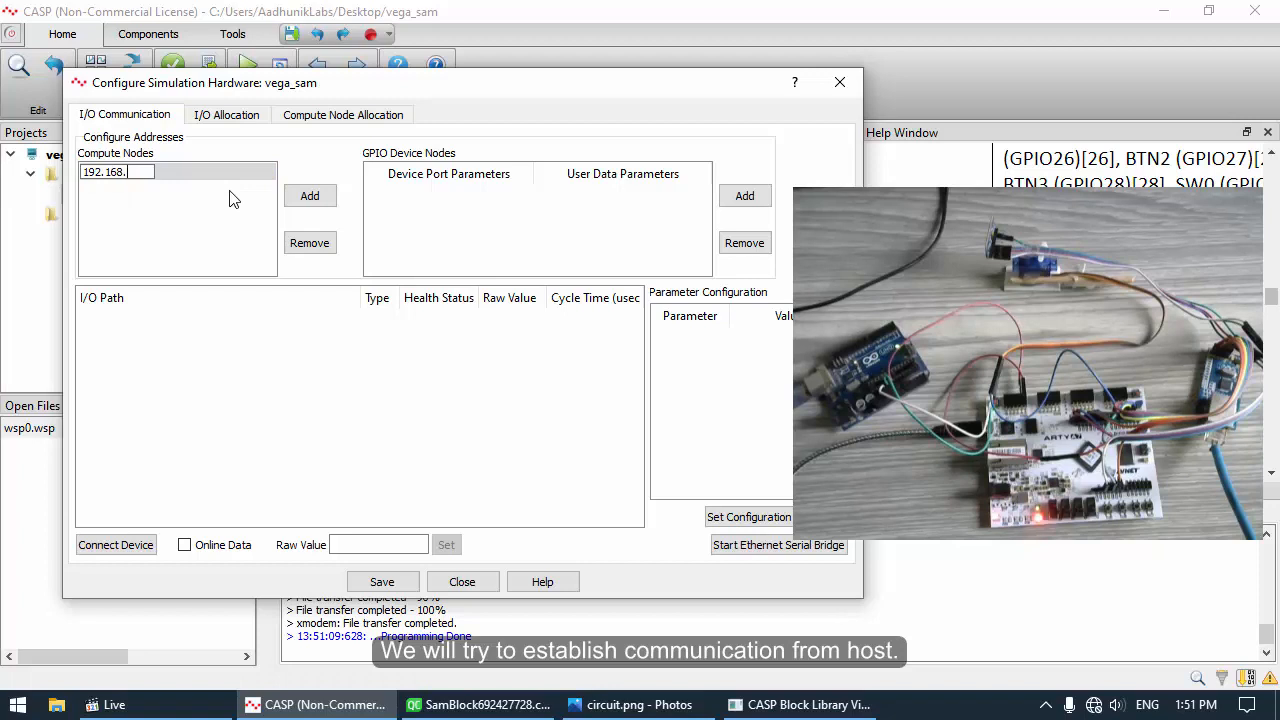
text(1)
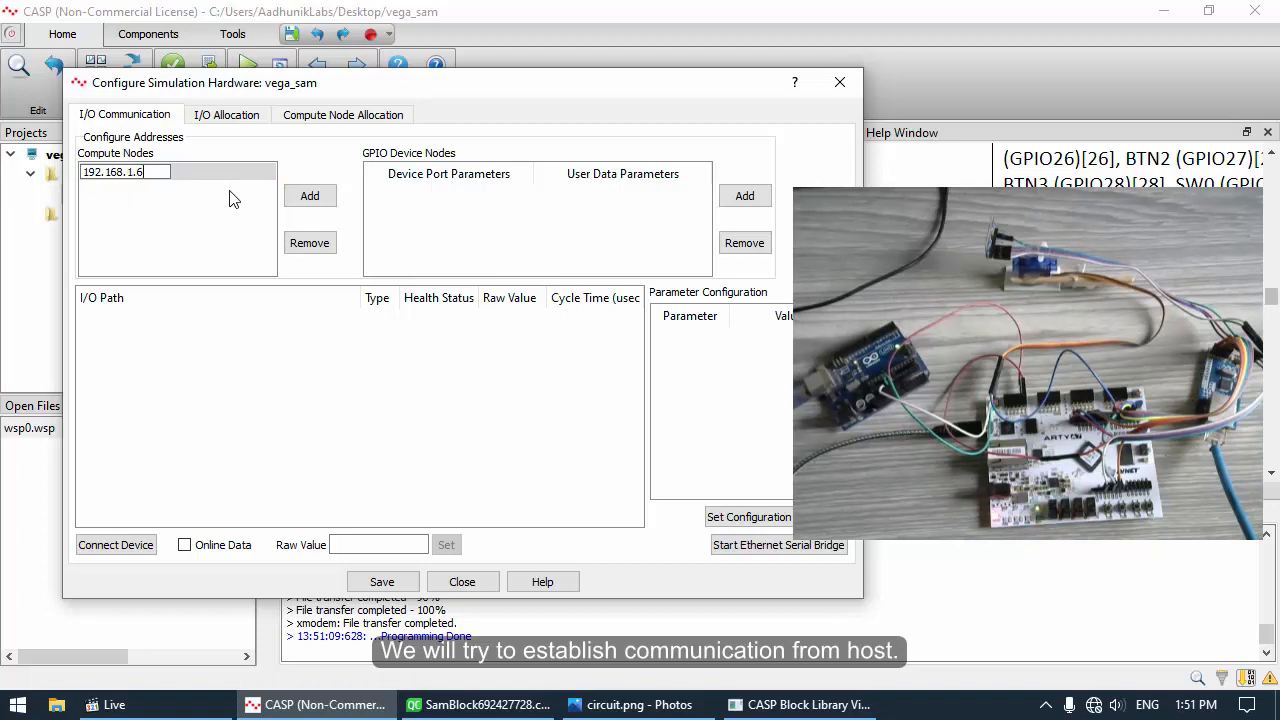
text(.2)
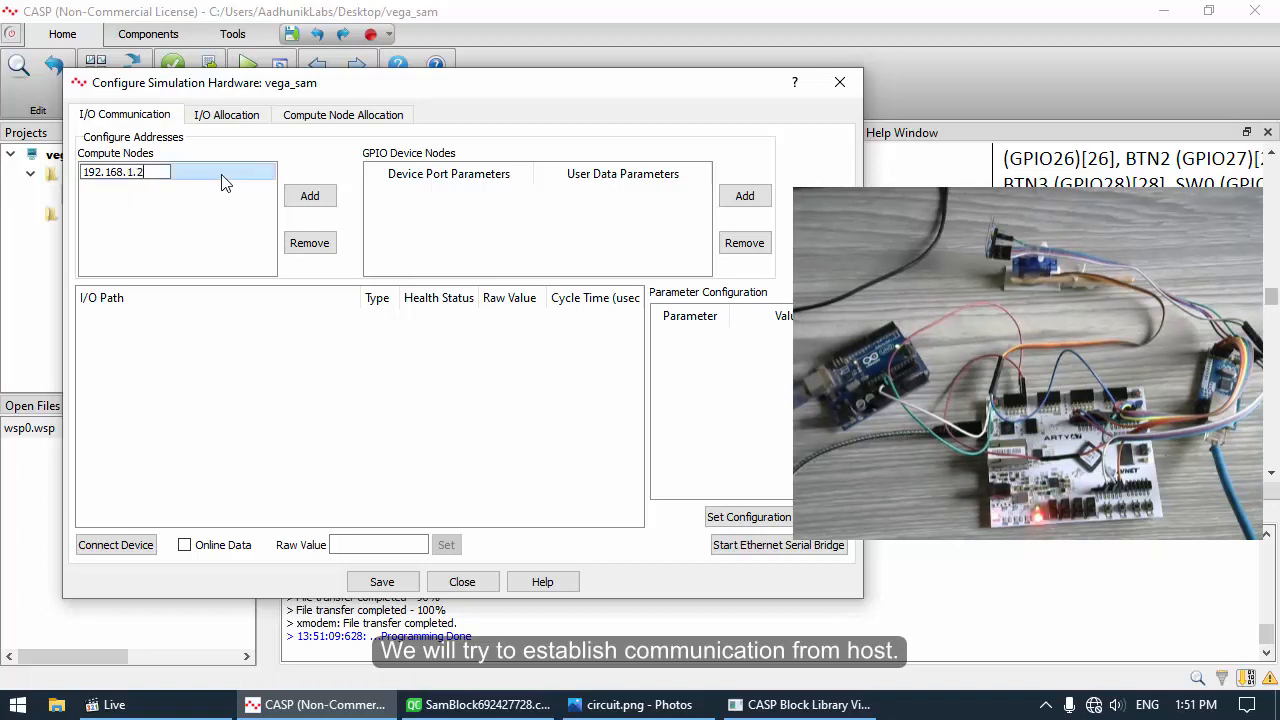
key(Return)
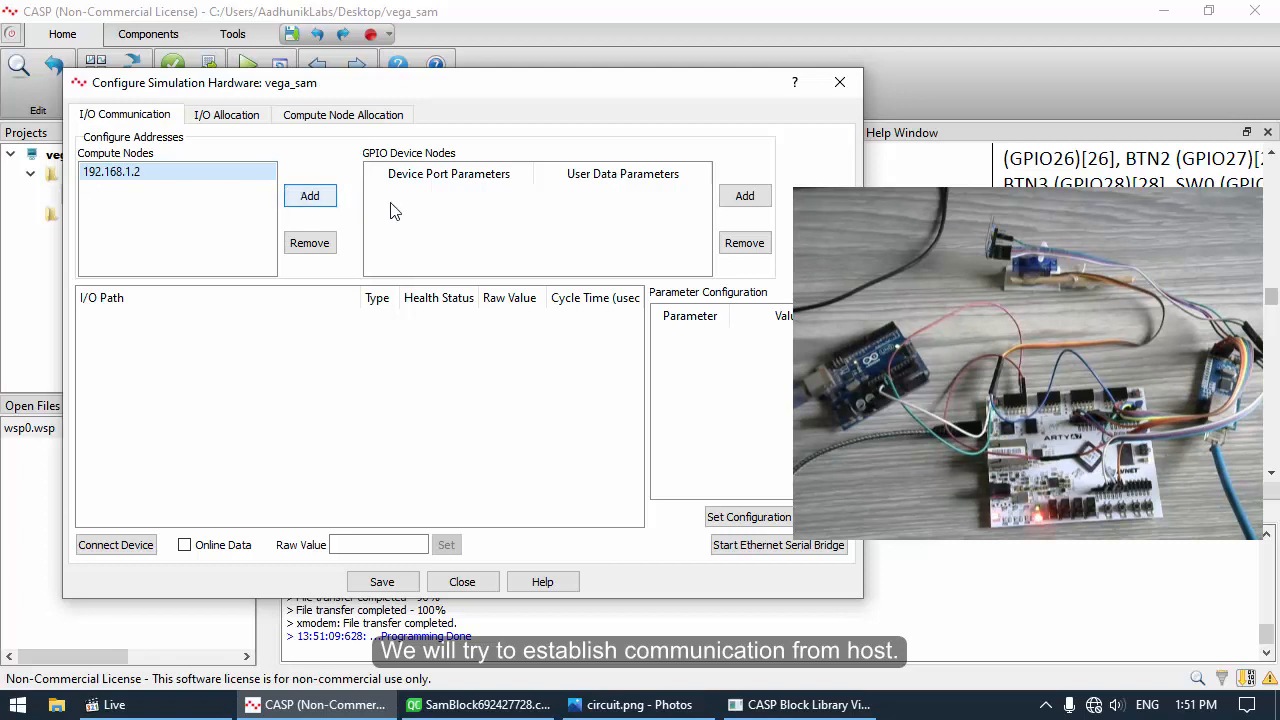
Add a GPIO device node with the device port parameters 192.168.1.3#42001#udp#server
click(744, 196)
double_click(472, 196)
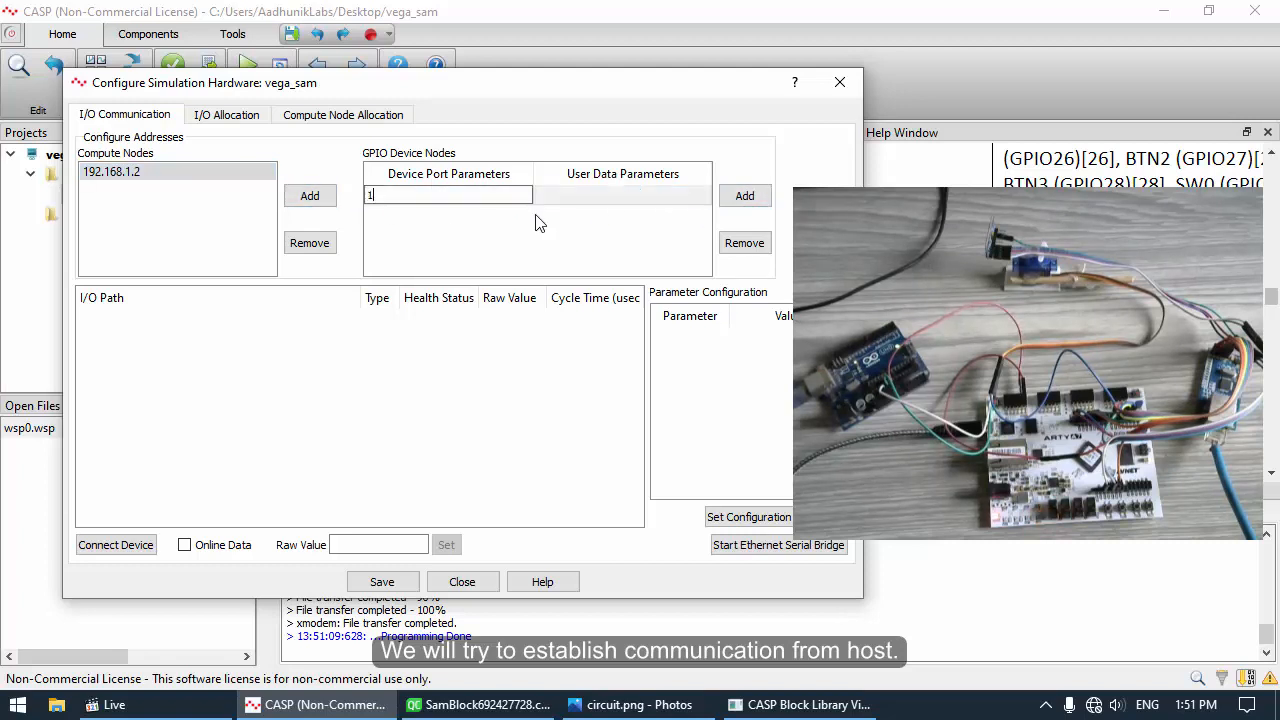
text(.168.1)
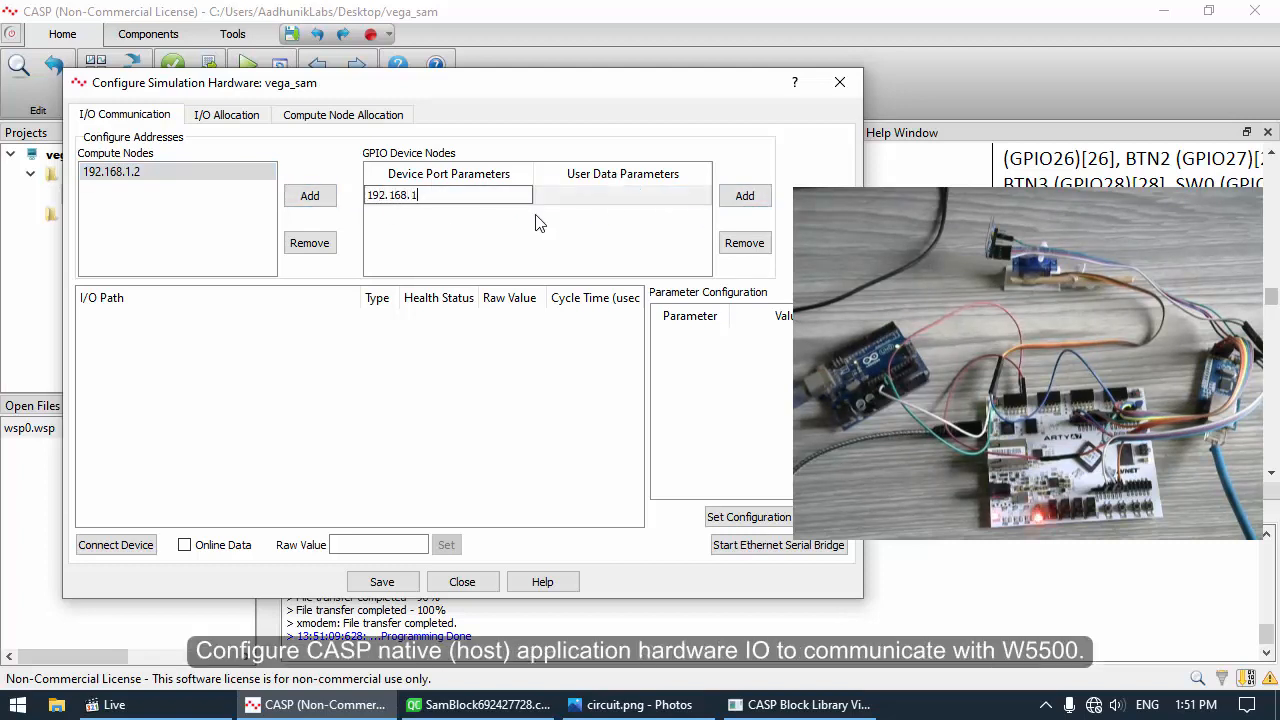
text(.3#4200)
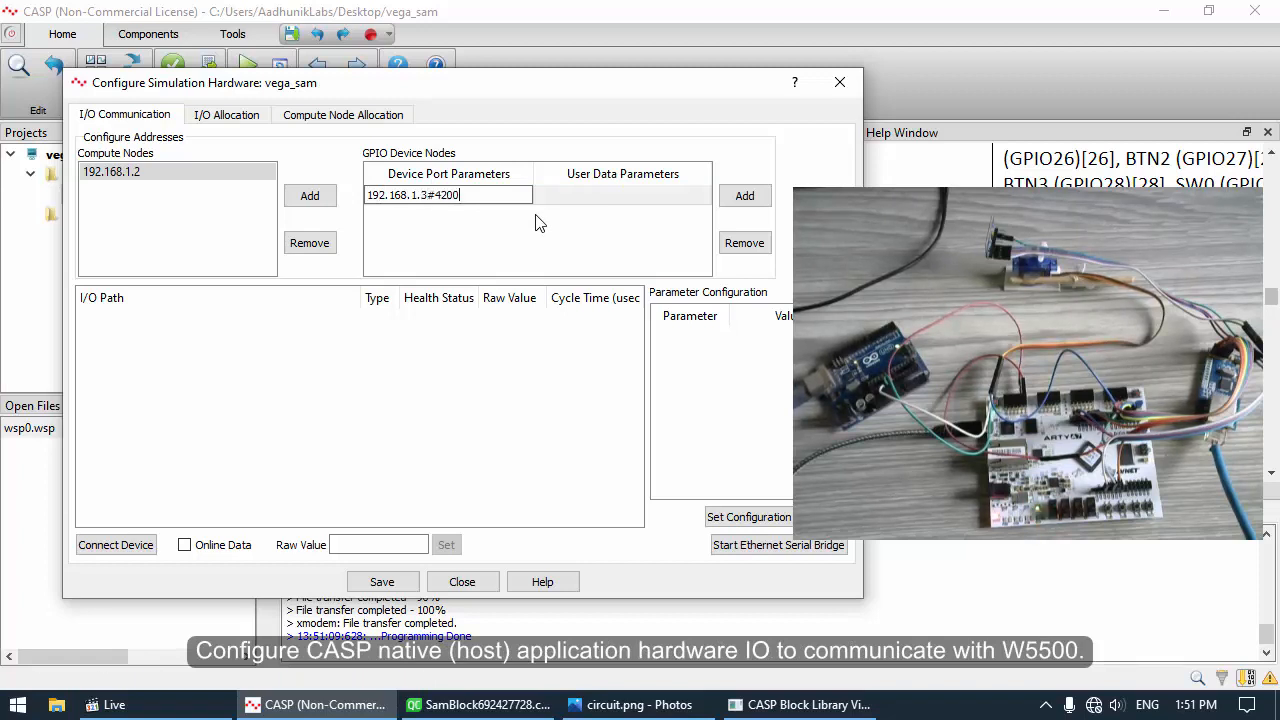
text(1#u)
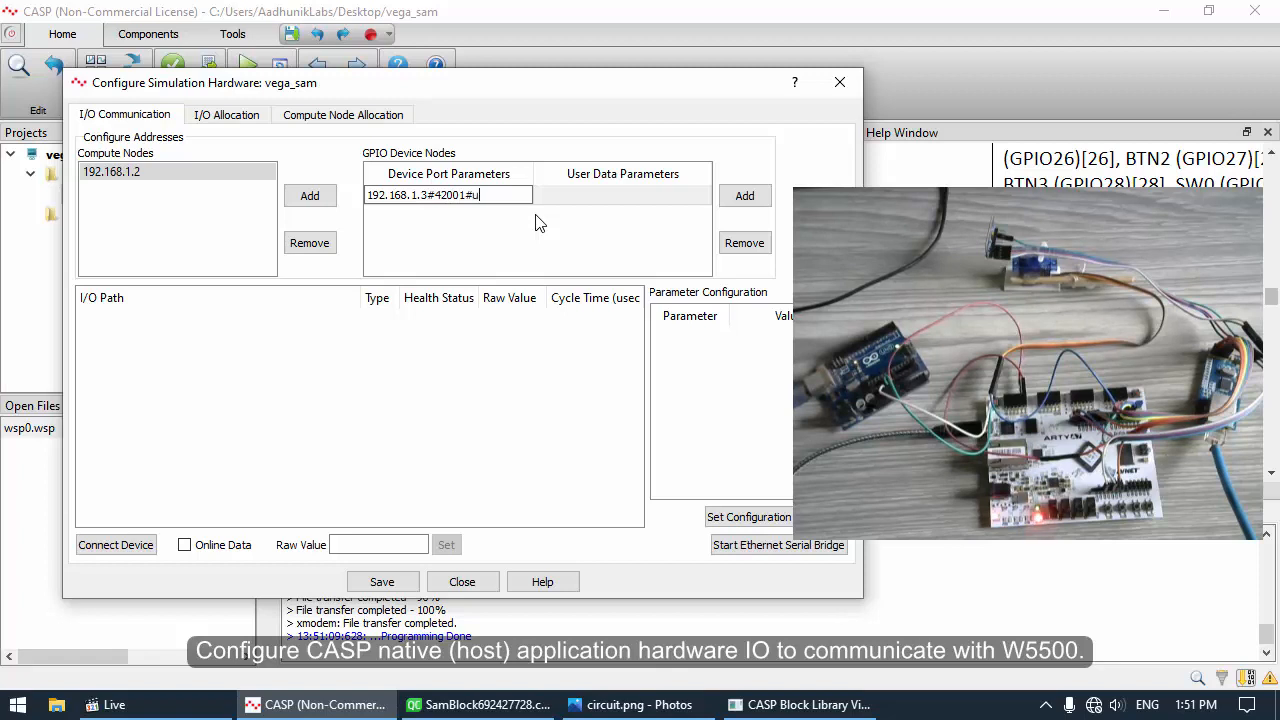
text(dp#server)
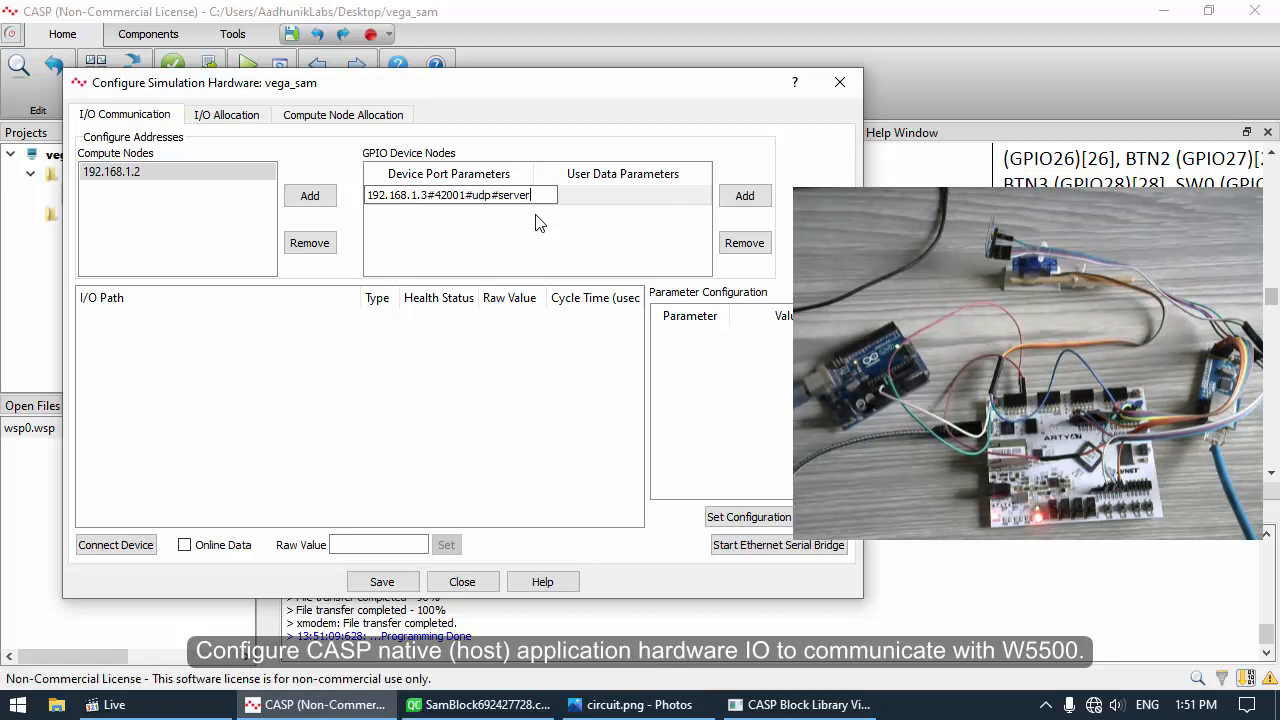
key(Return)
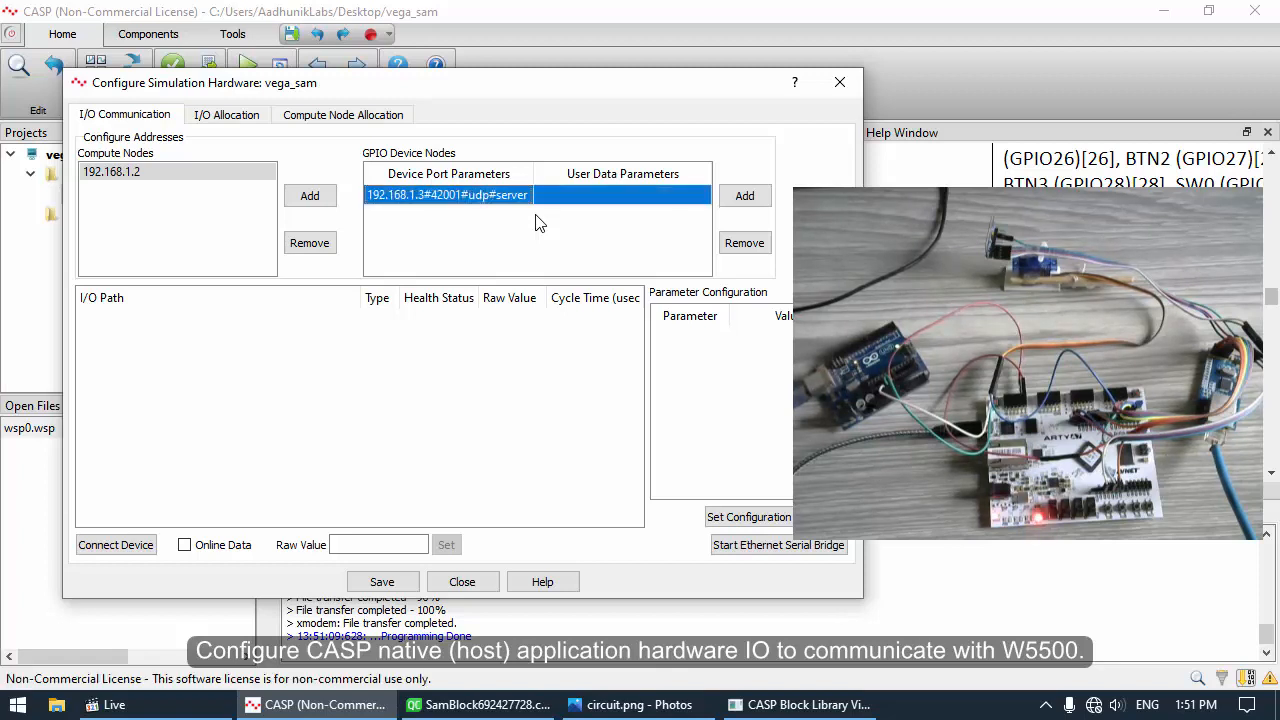
Set the new GPIO device node's user data parameters to VEGA#4#4
double_click(569, 197)
text(VE)
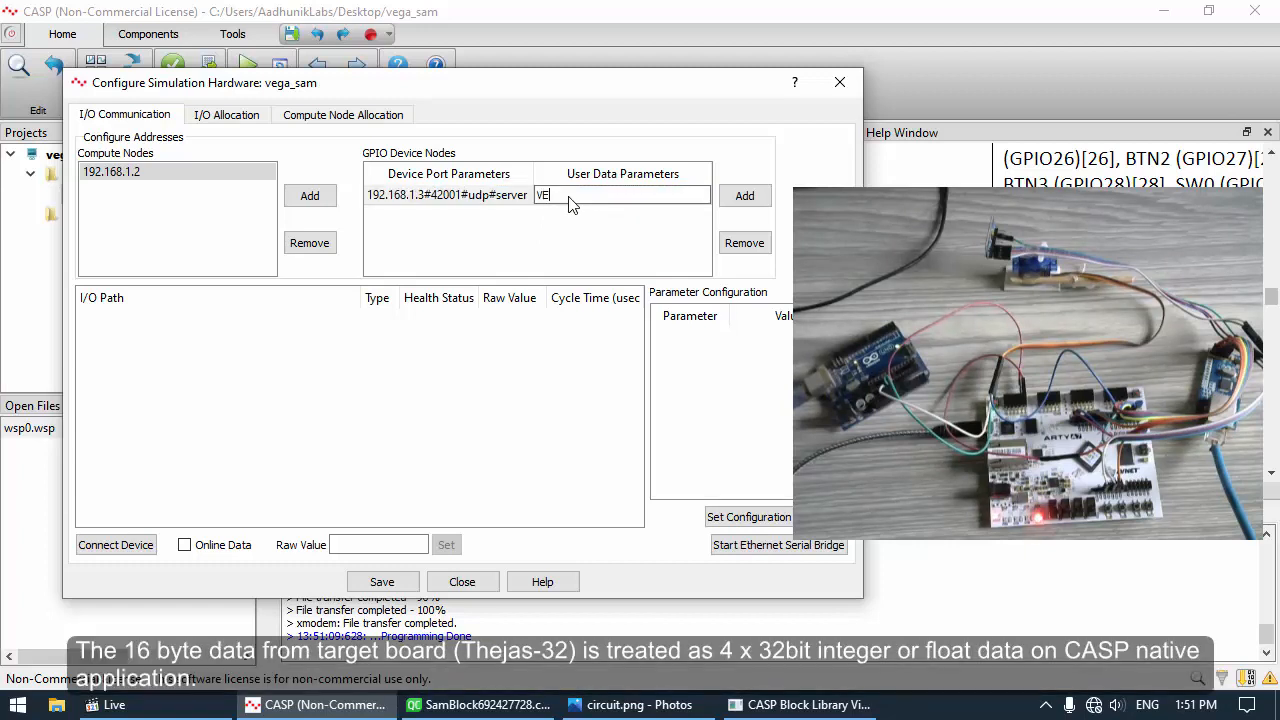
text(GA)
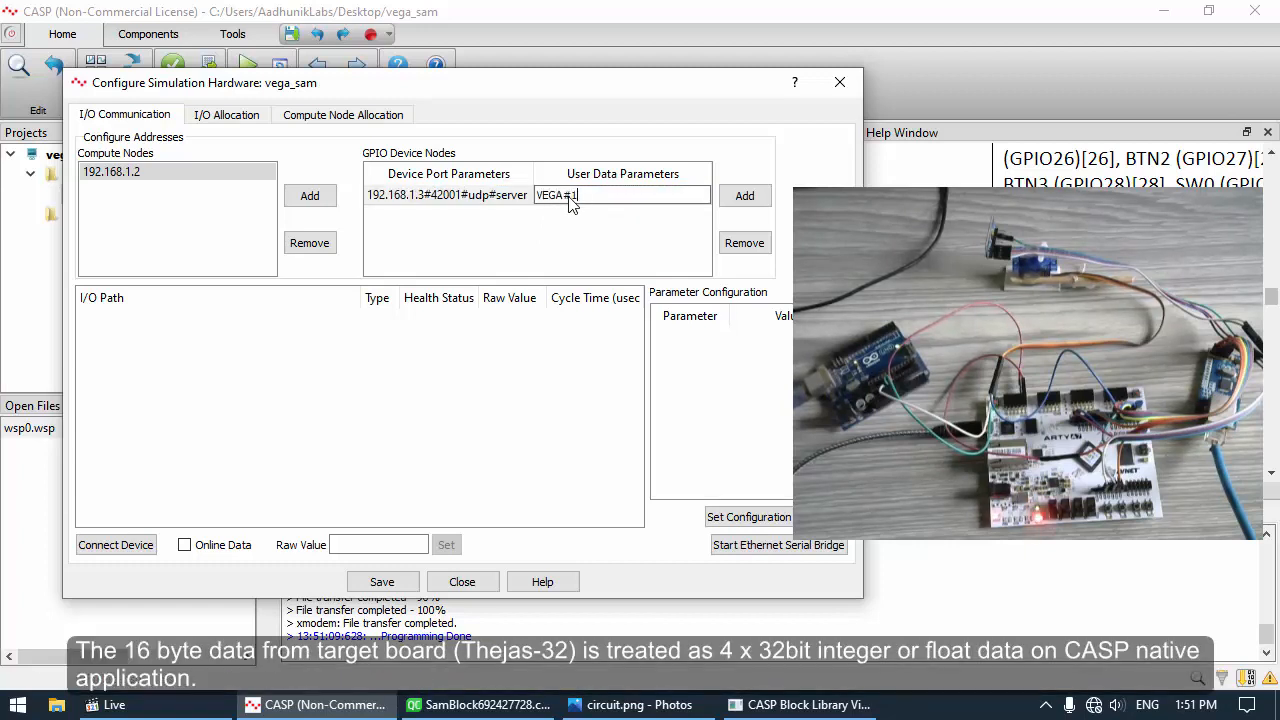
text(#4#4)
key(Return)
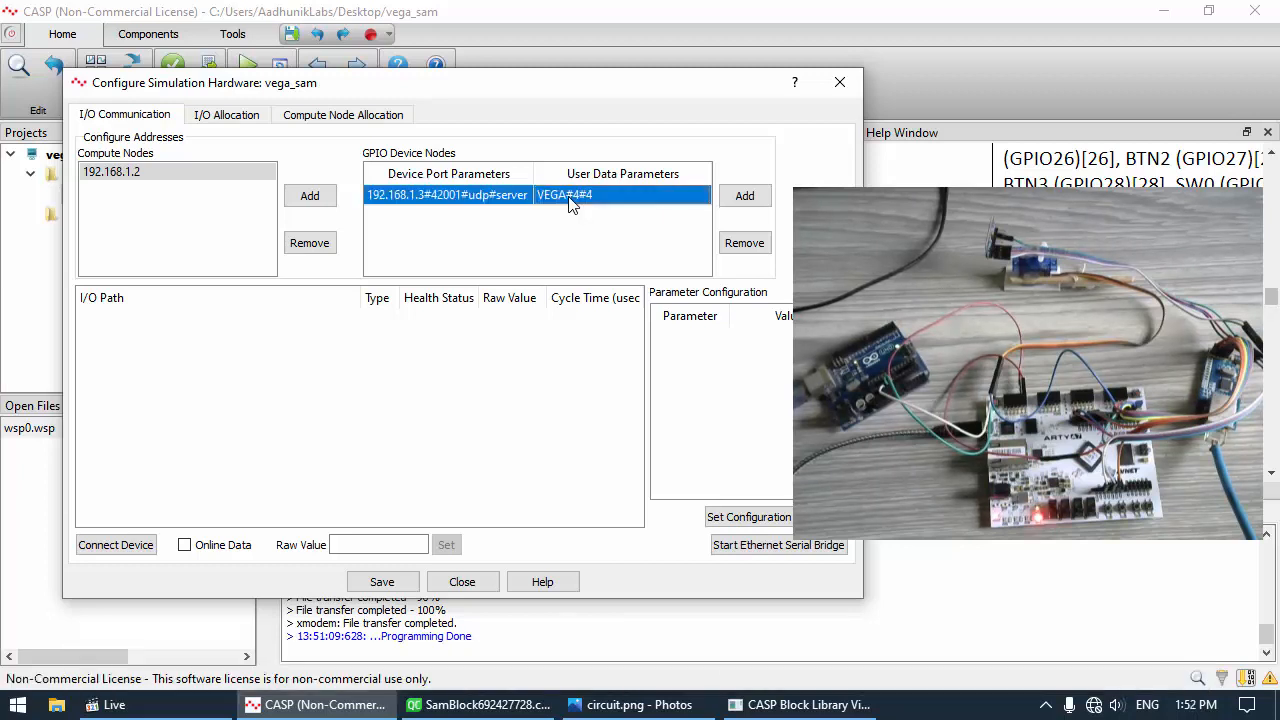
Connect the device with online data enabled, and expand the VEGA node to inspect its I/O channels and cycle time
click(134, 551)
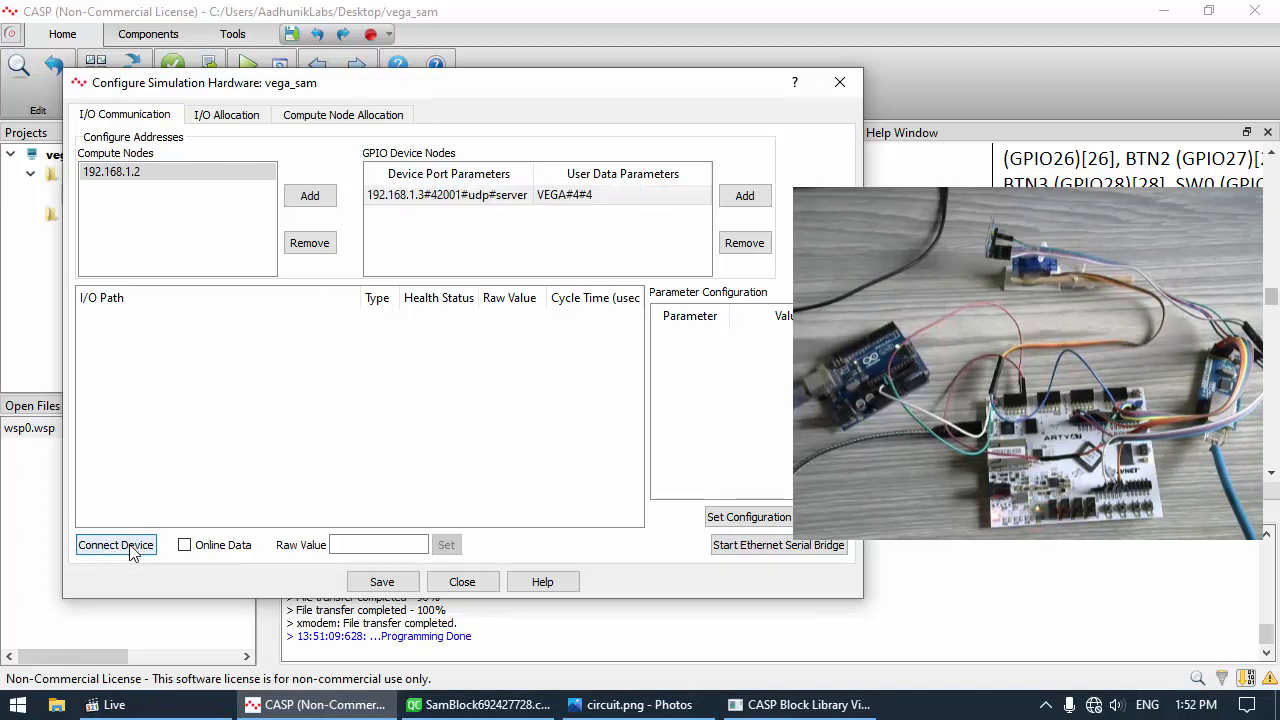
click(206, 548)
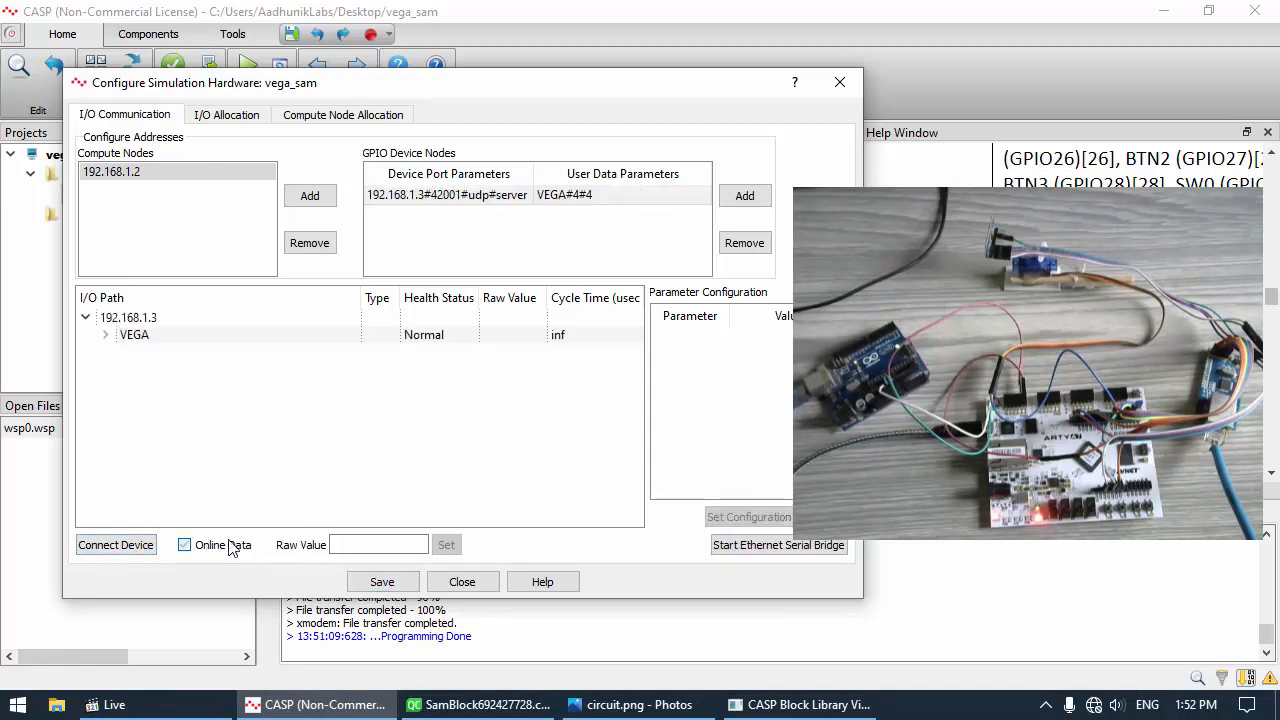
click(108, 336)
click(562, 345)
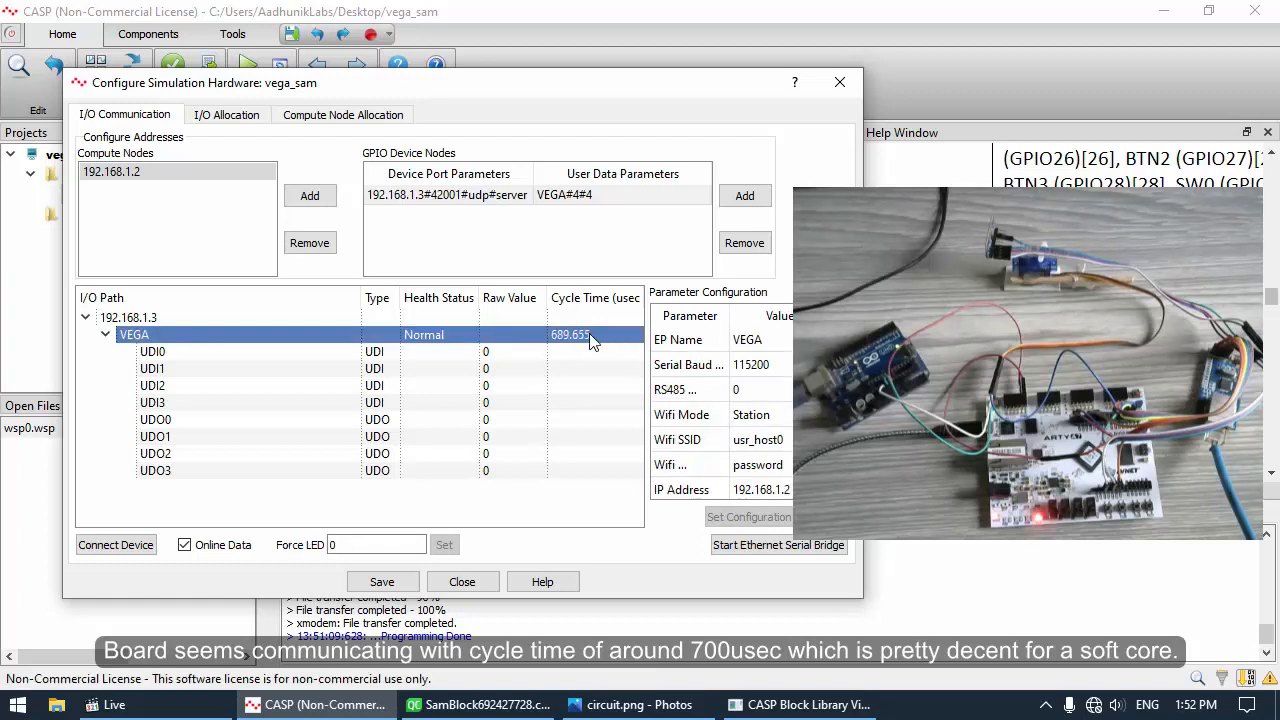
With online data off, configure VEGA output UDO0 as enabled with type Real and apply the configuration
click(184, 546)
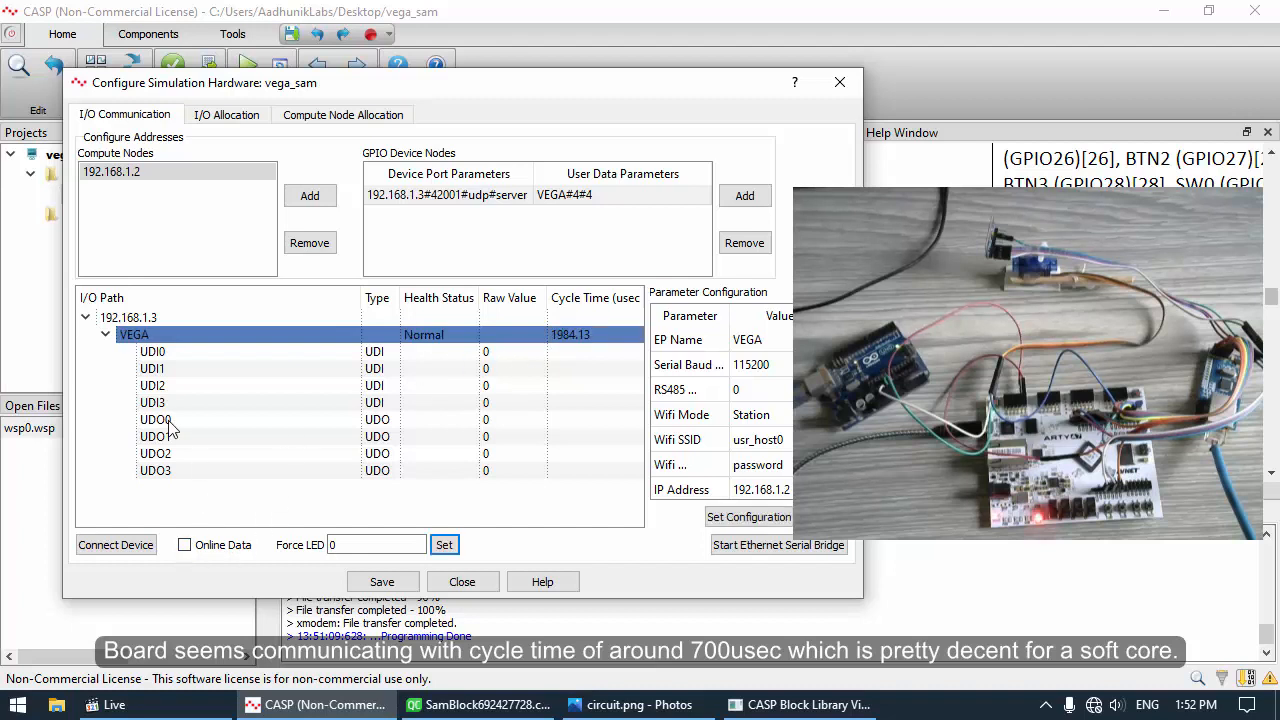
click(327, 423)
click(740, 391)
click(748, 392)
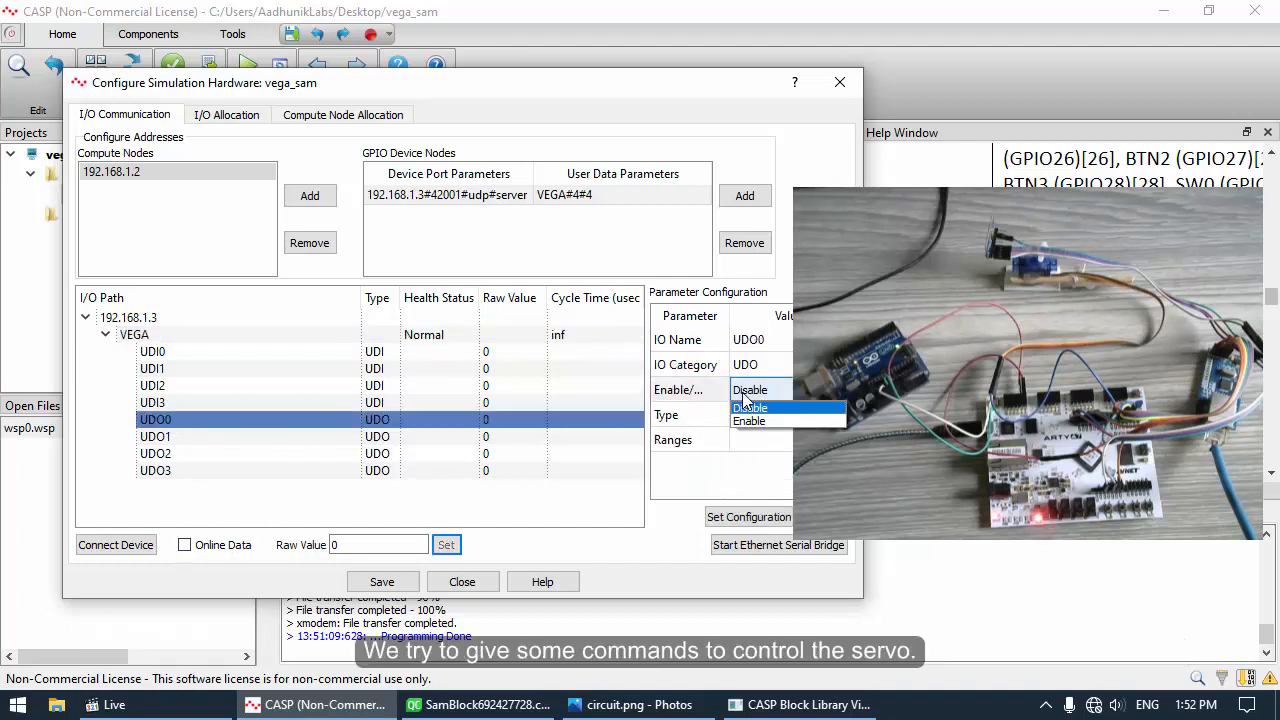
click(750, 420)
click(750, 420)
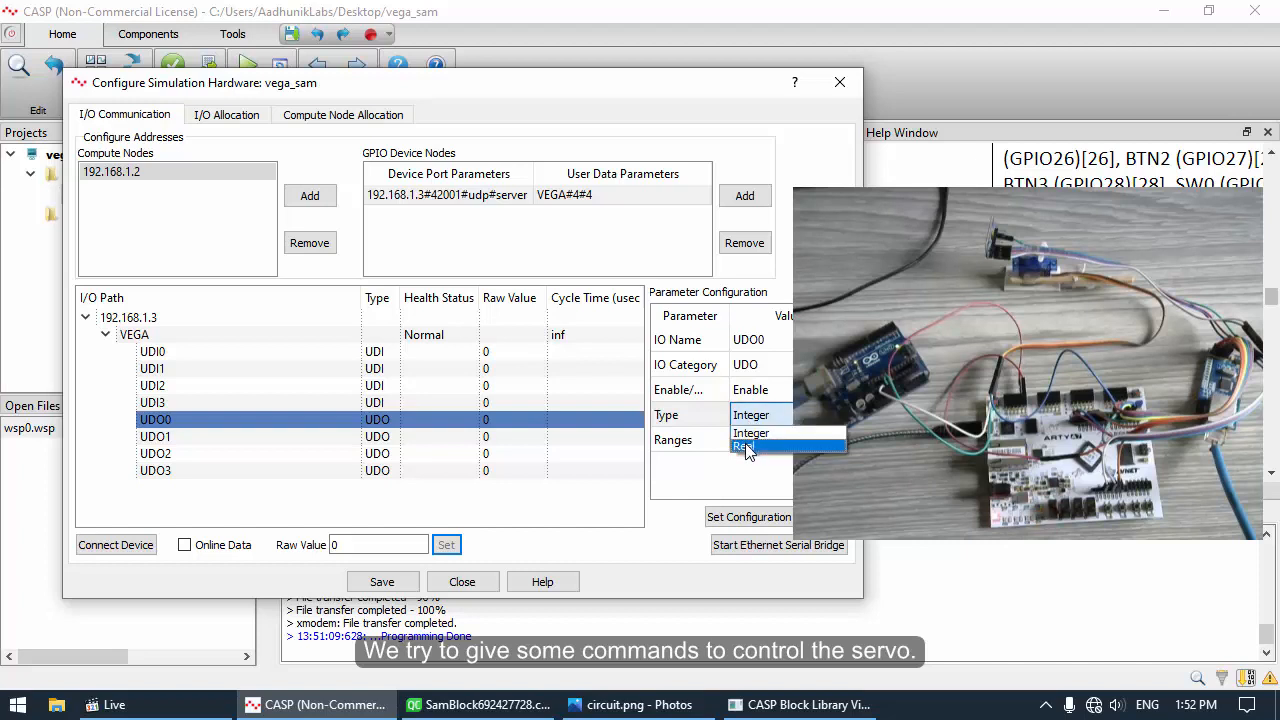
click(746, 448)
click(717, 520)
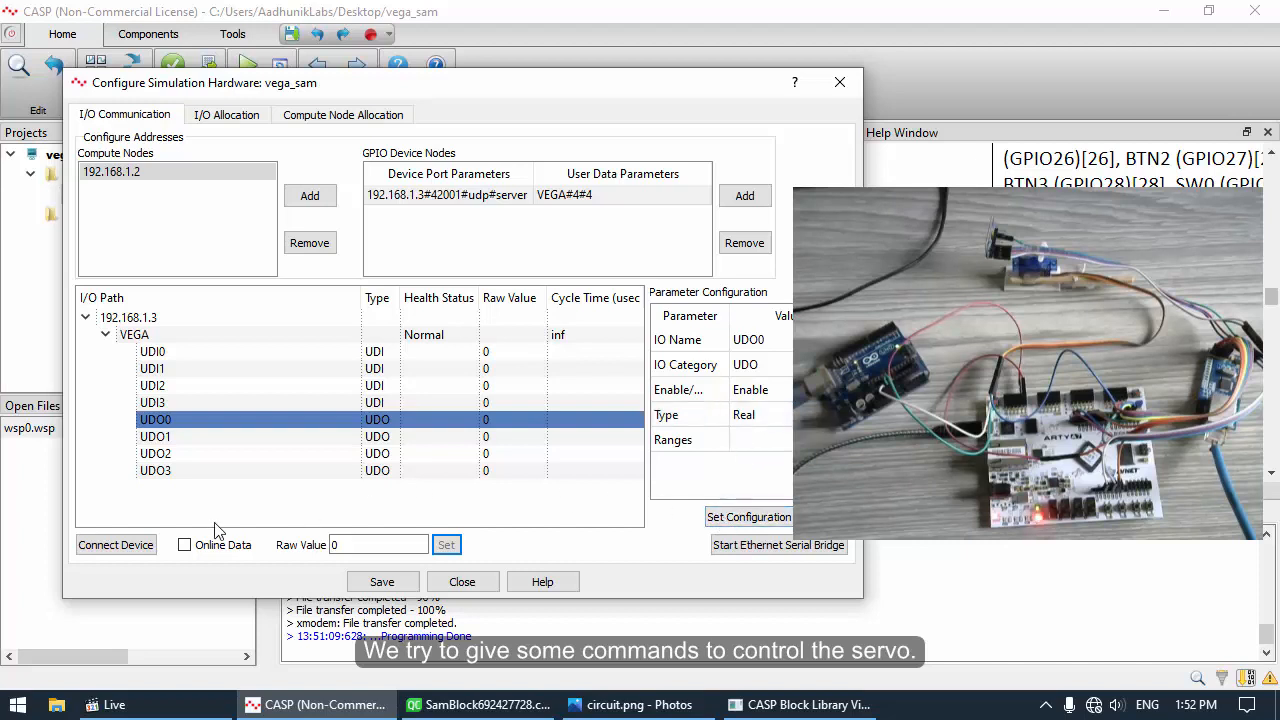
Turn online data back on and send the raw values -45 and 45 to UDO0 to move the servo
click(238, 545)
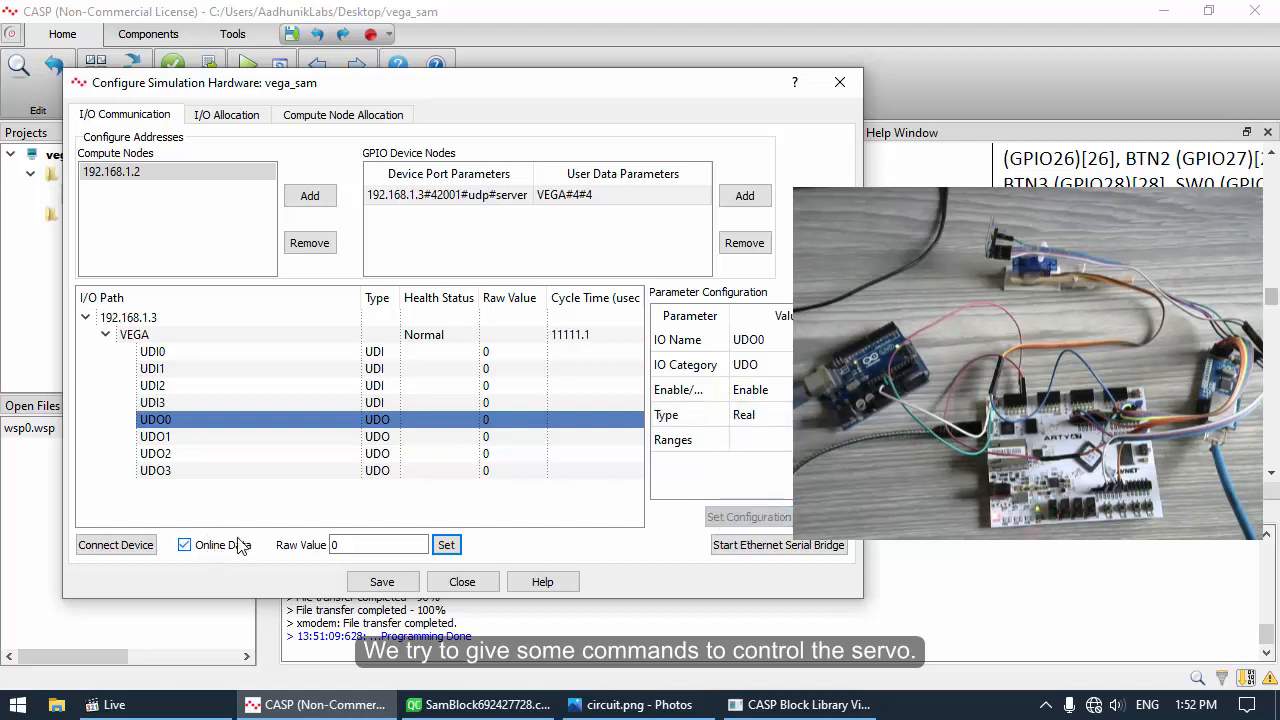
double_click(362, 545)
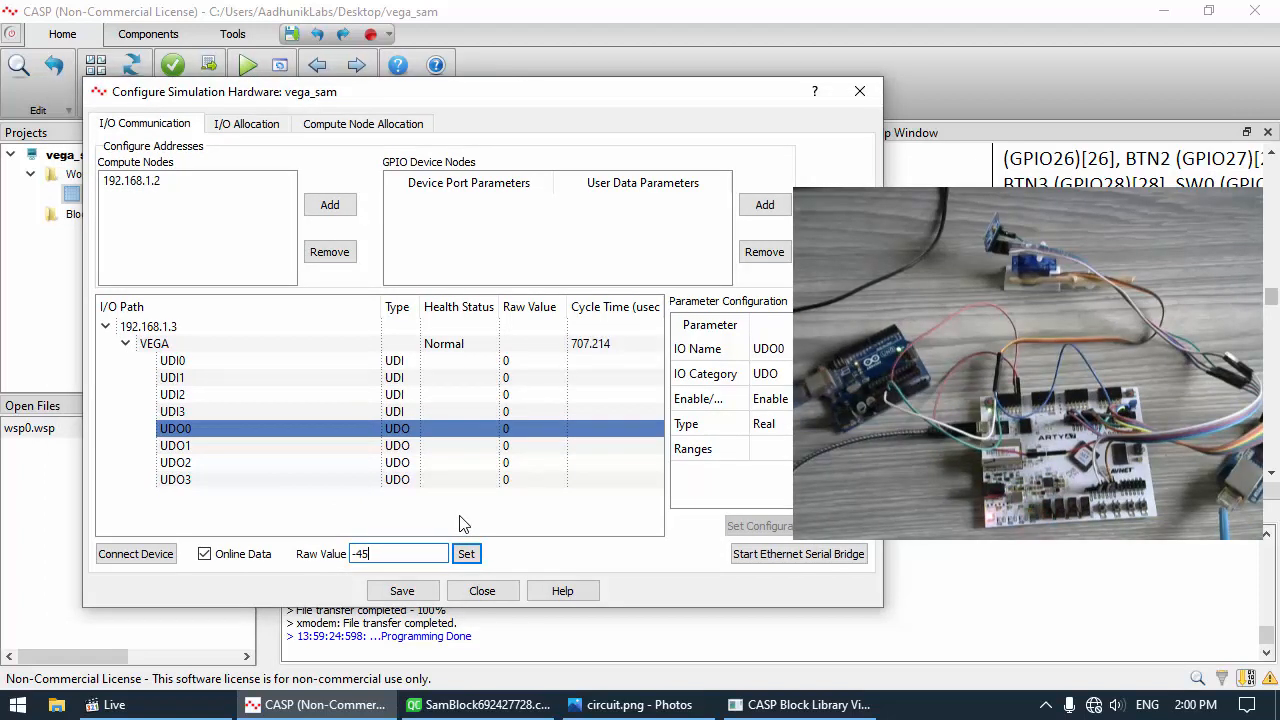
click(466, 553)
drag(400, 556, 340, 553)
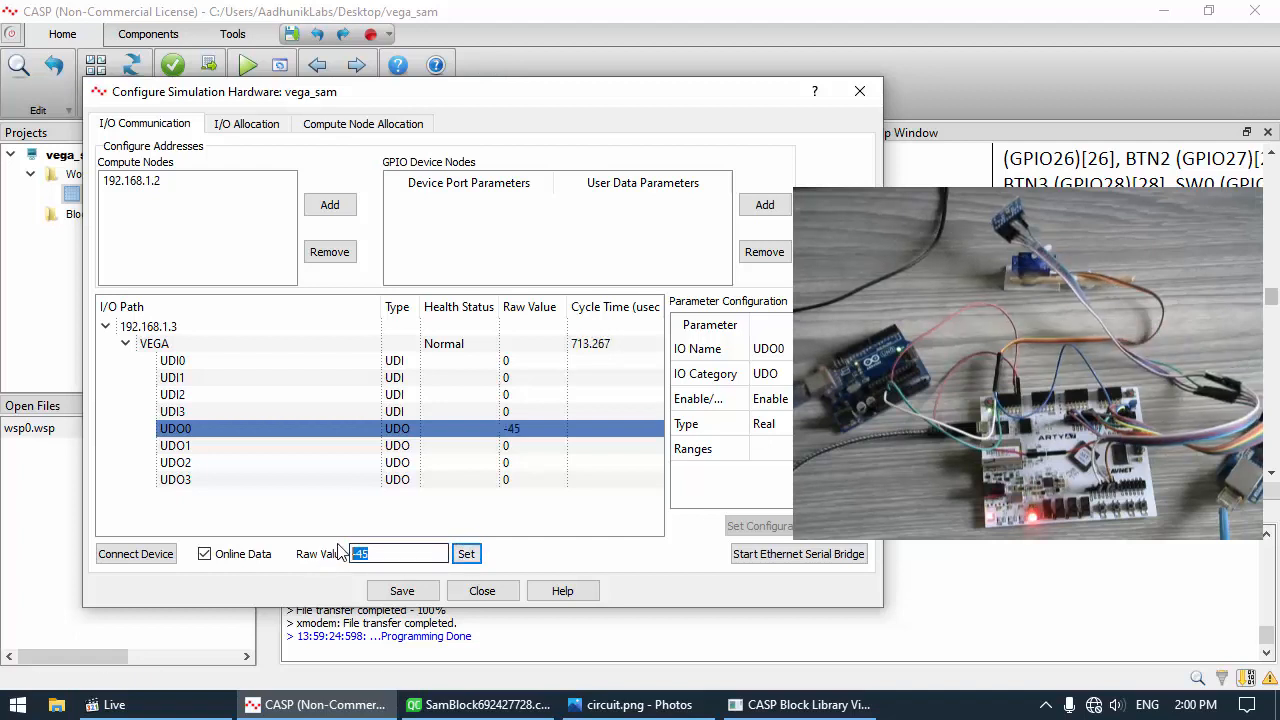
text(45)
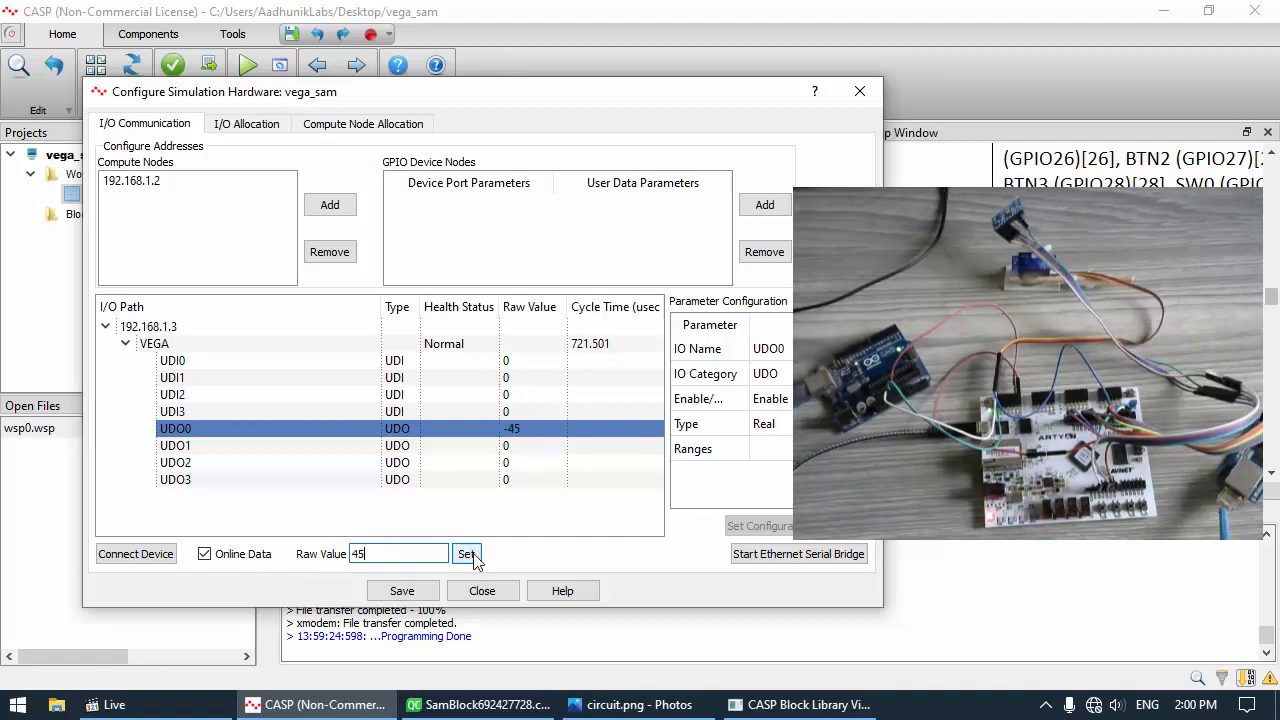
click(468, 555)
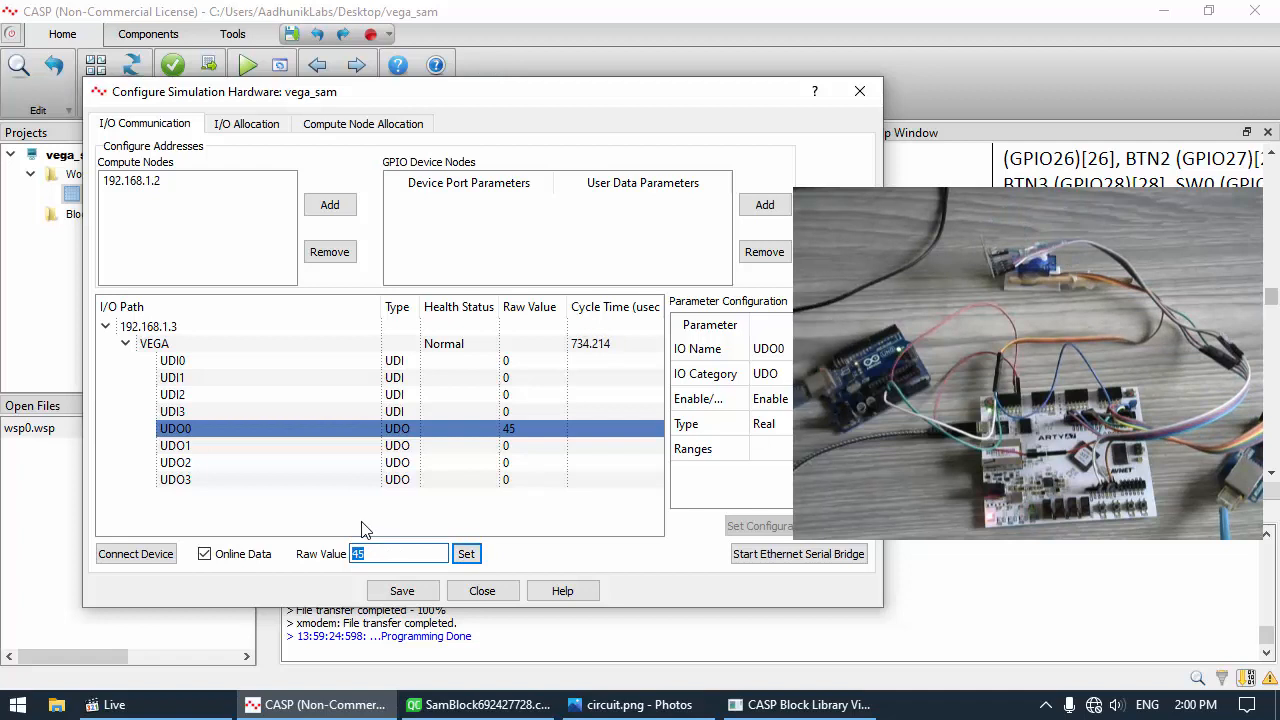
Send the raw values -90 and 90 to UDO0 to test the servo's full range
text(-90)
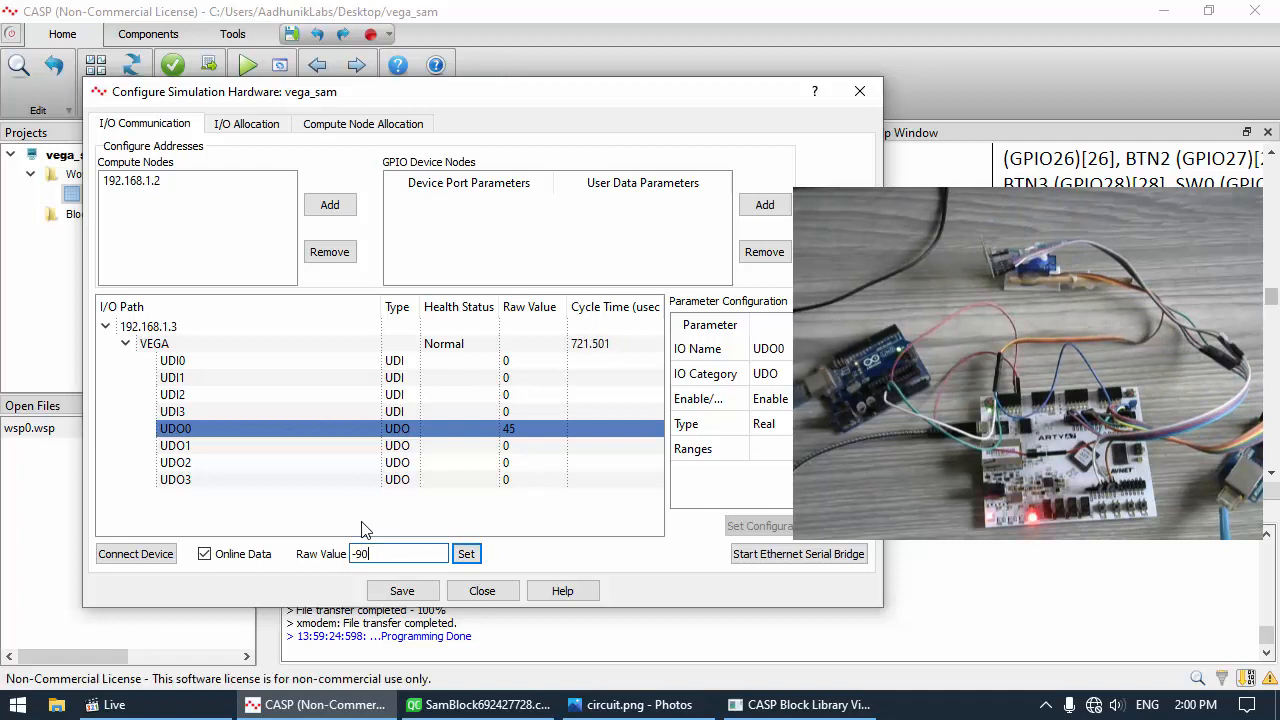
click(466, 553)
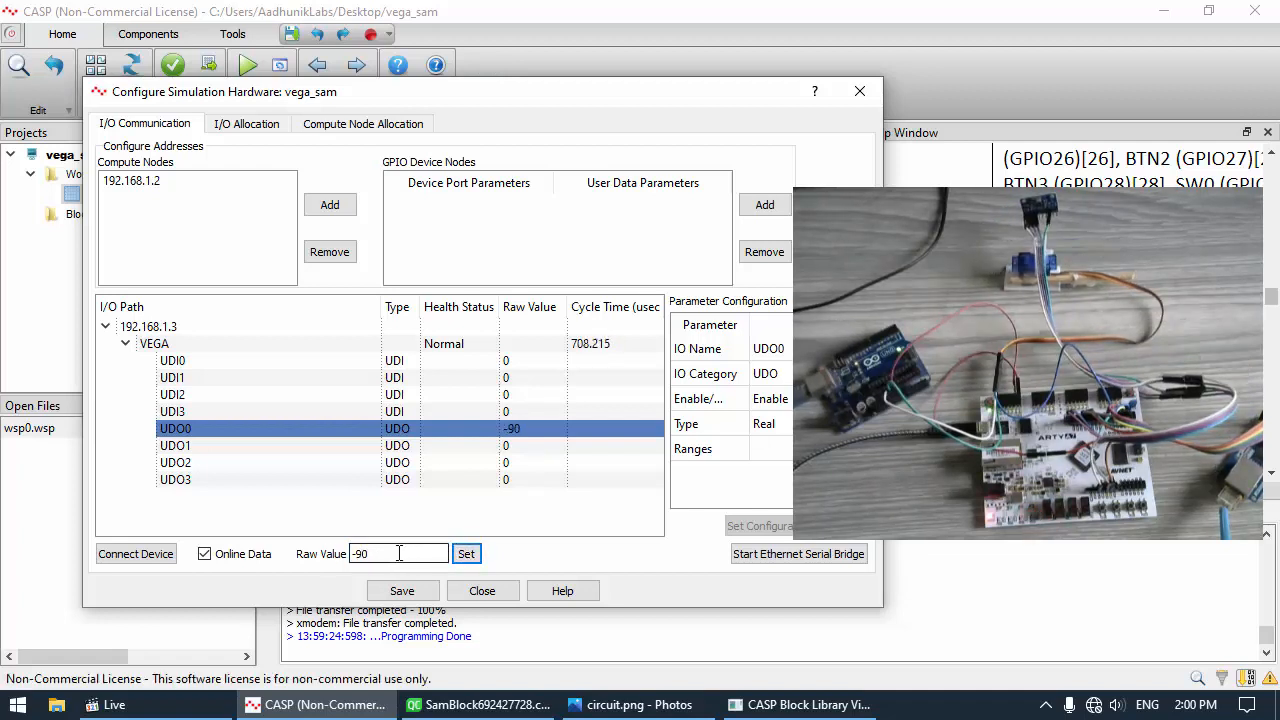
text(90)
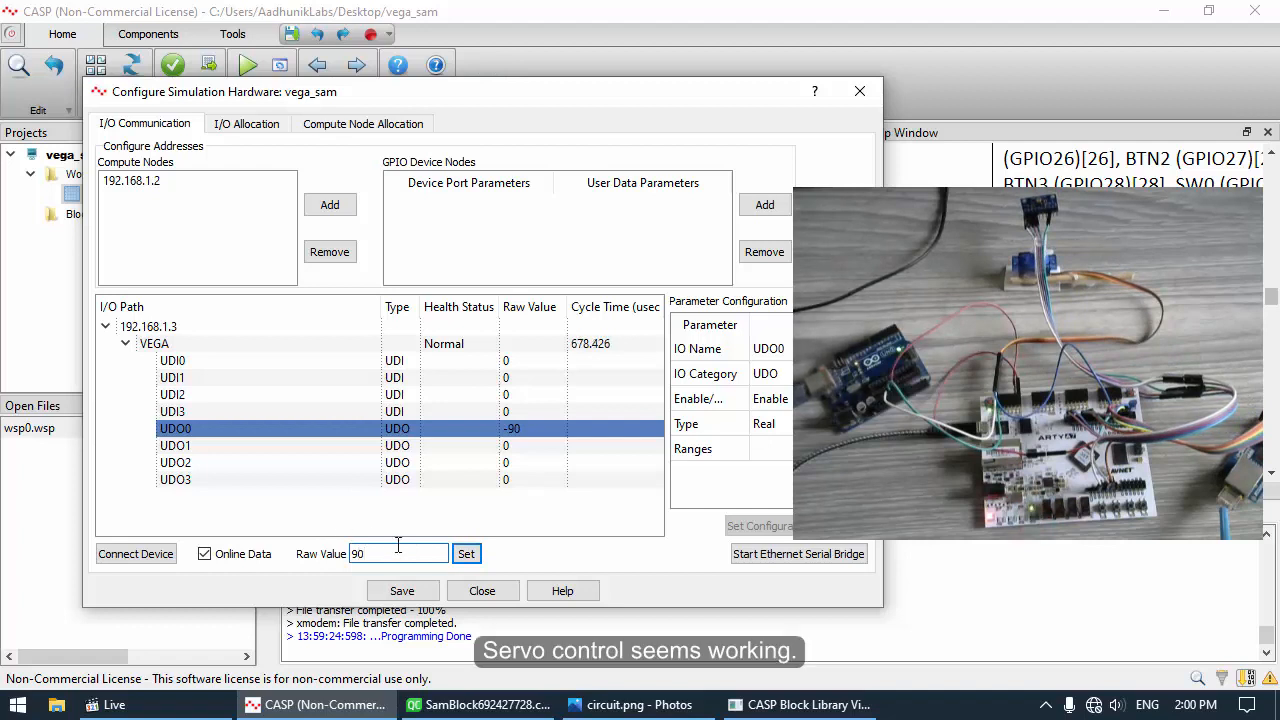
click(465, 553)
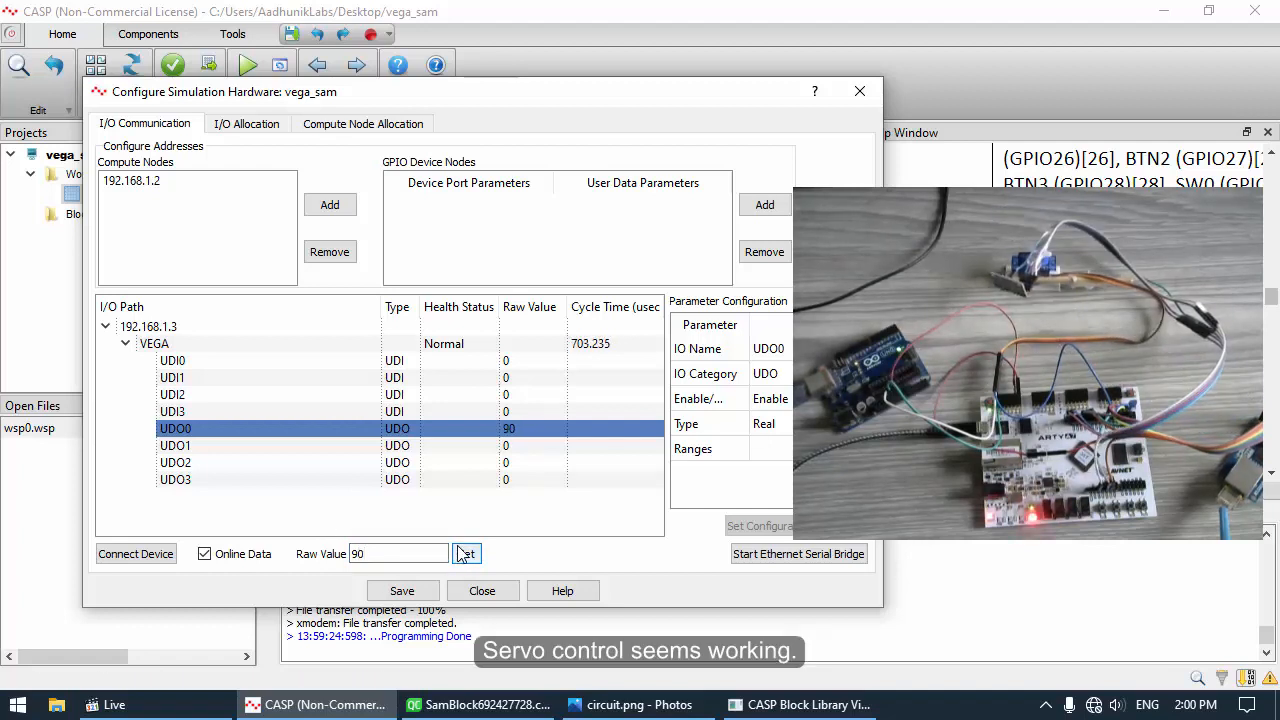
Return the servo to centre by sending raw value 0 to UDO0, and close the simulation hardware configuration
double_click(381, 551)
text(0)
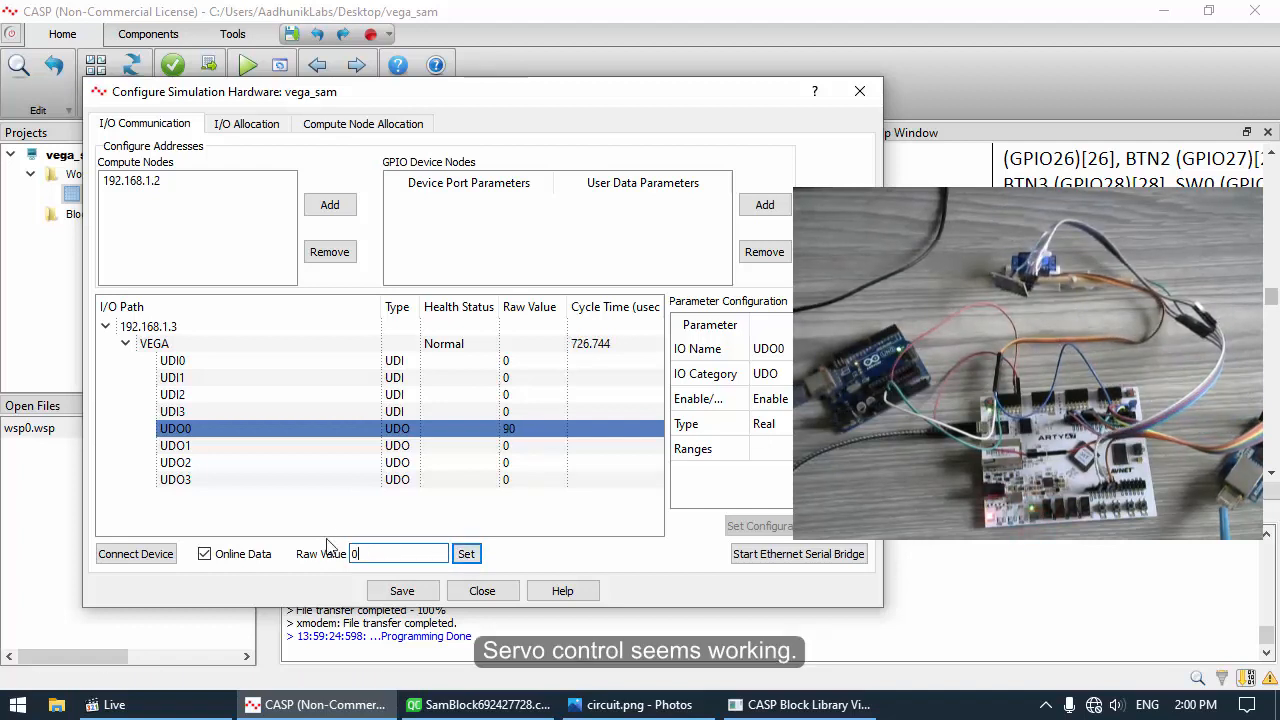
click(467, 555)
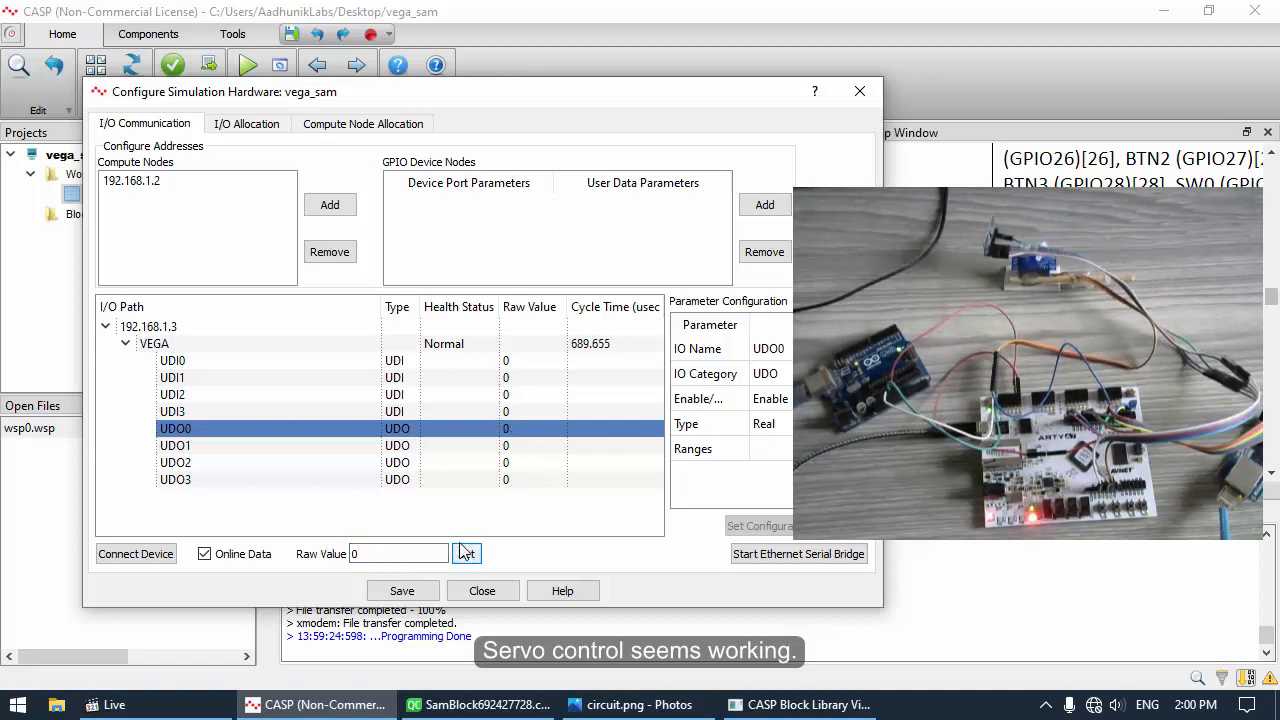
click(480, 591)
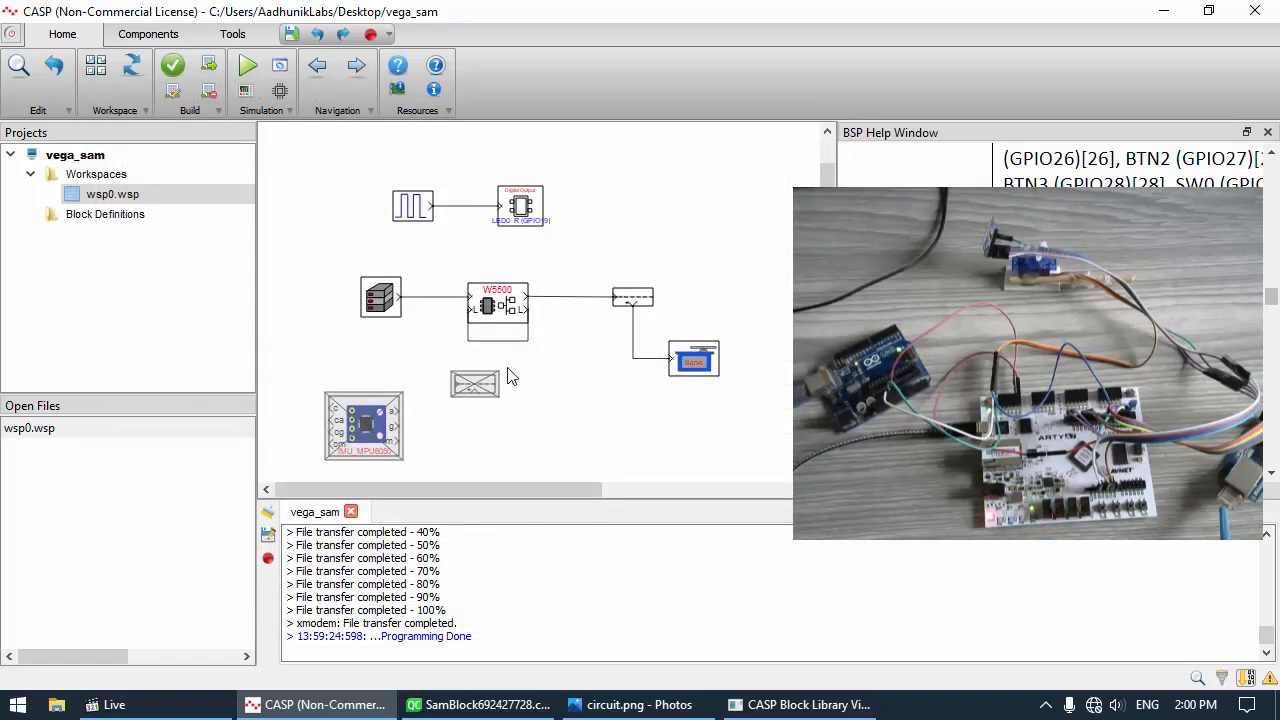
Disable the W5500 block chain from its source block to the servo, and enable the Invensense IMU block
drag(722, 397, 462, 277)
click(388, 310)
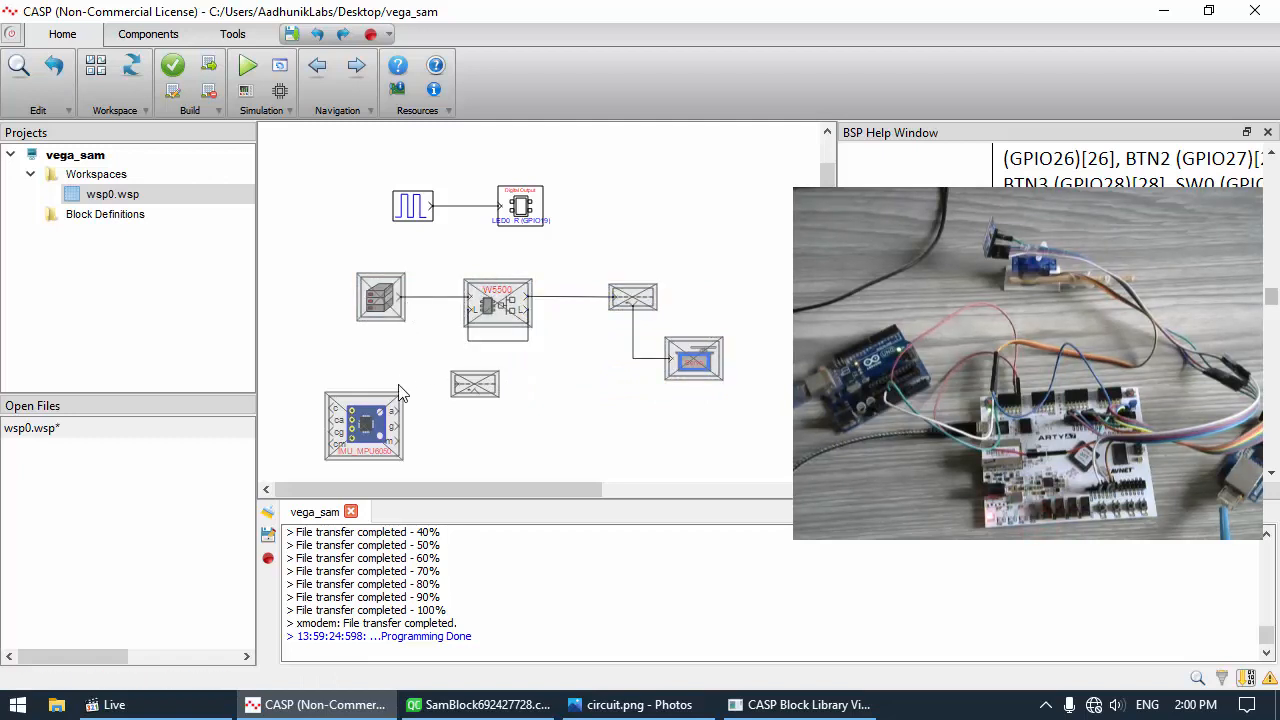
click(378, 425)
Set the Invensense IMU block's model to IMU_MPU9250
double_click(378, 425)
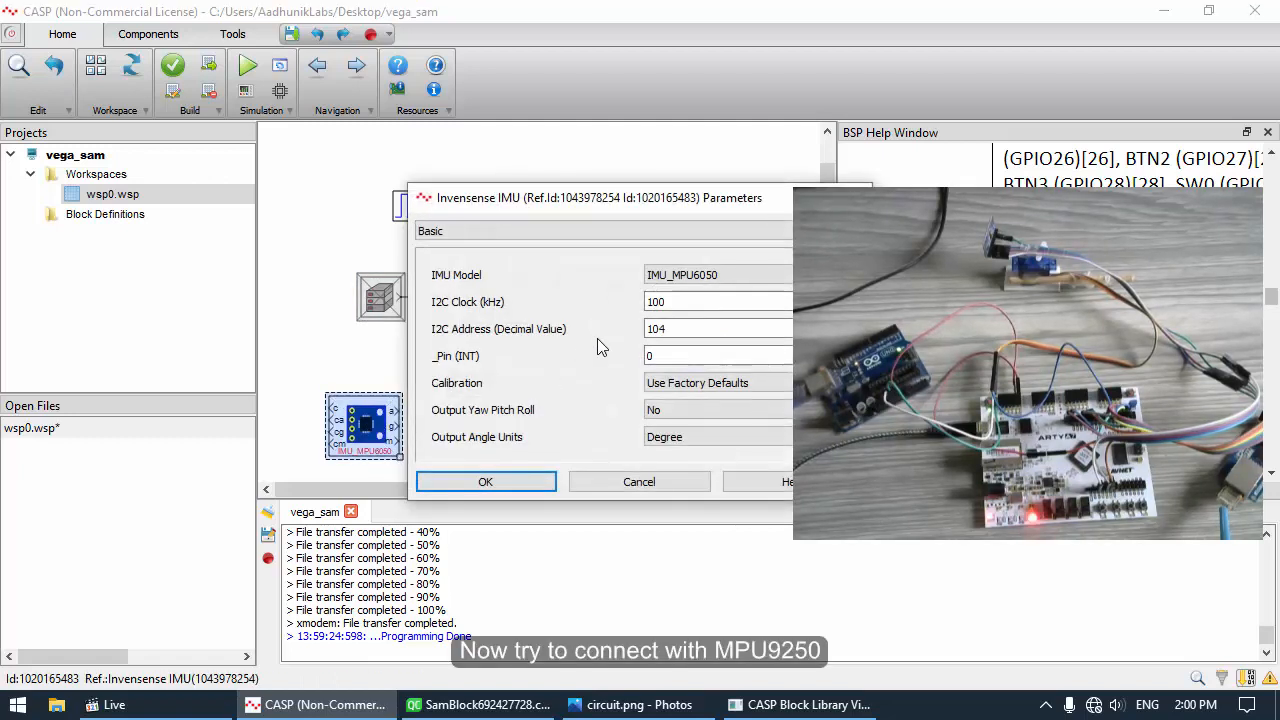
drag(670, 213, 494, 210)
click(540, 271)
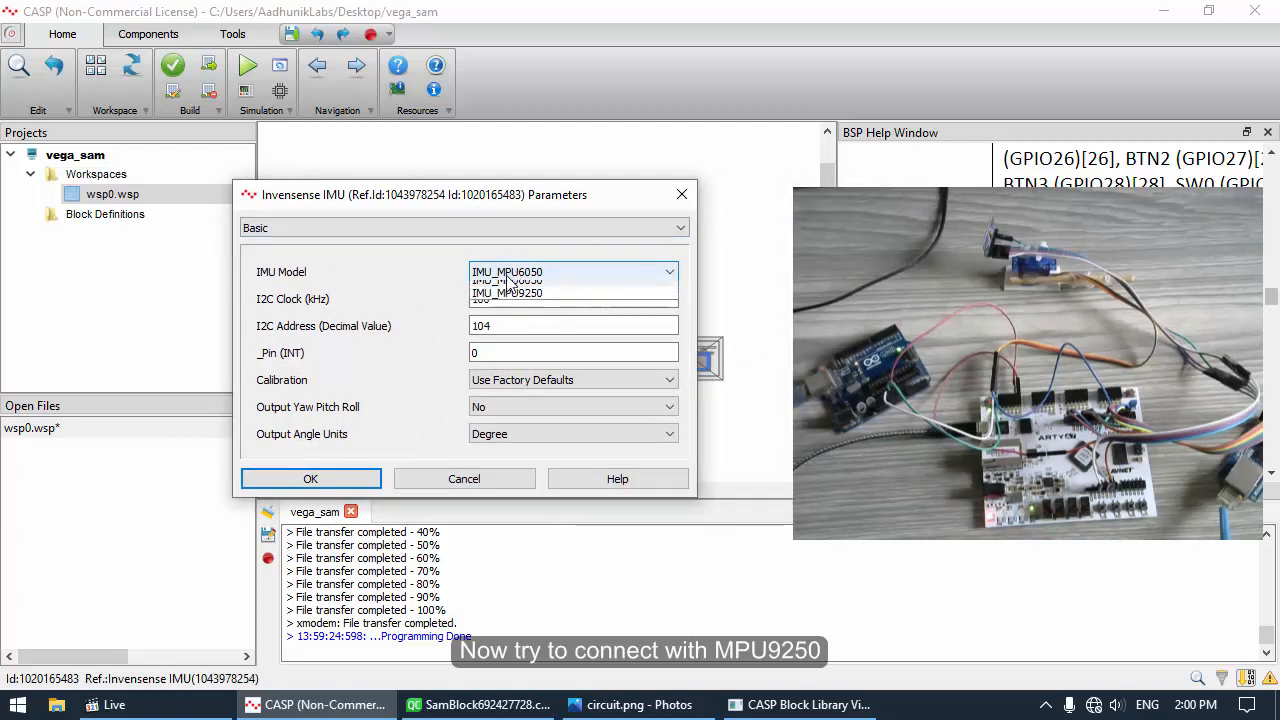
click(514, 298)
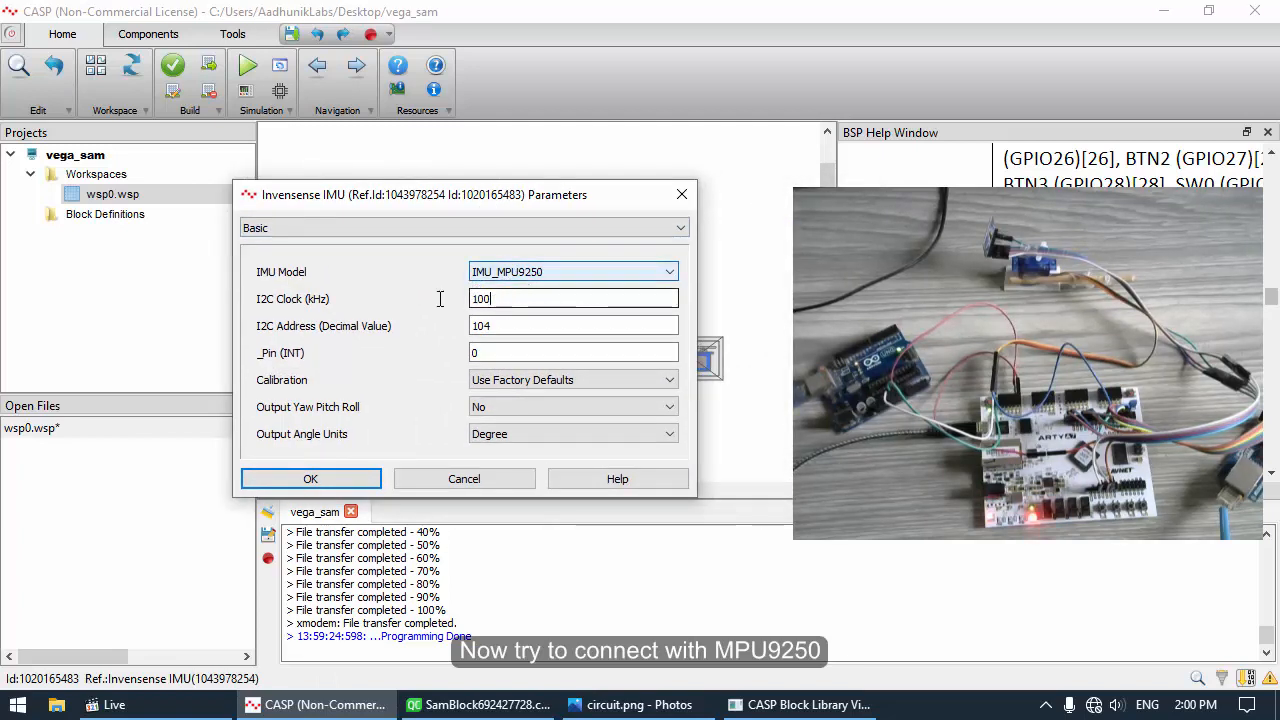
key(Tab)
key(Tab)
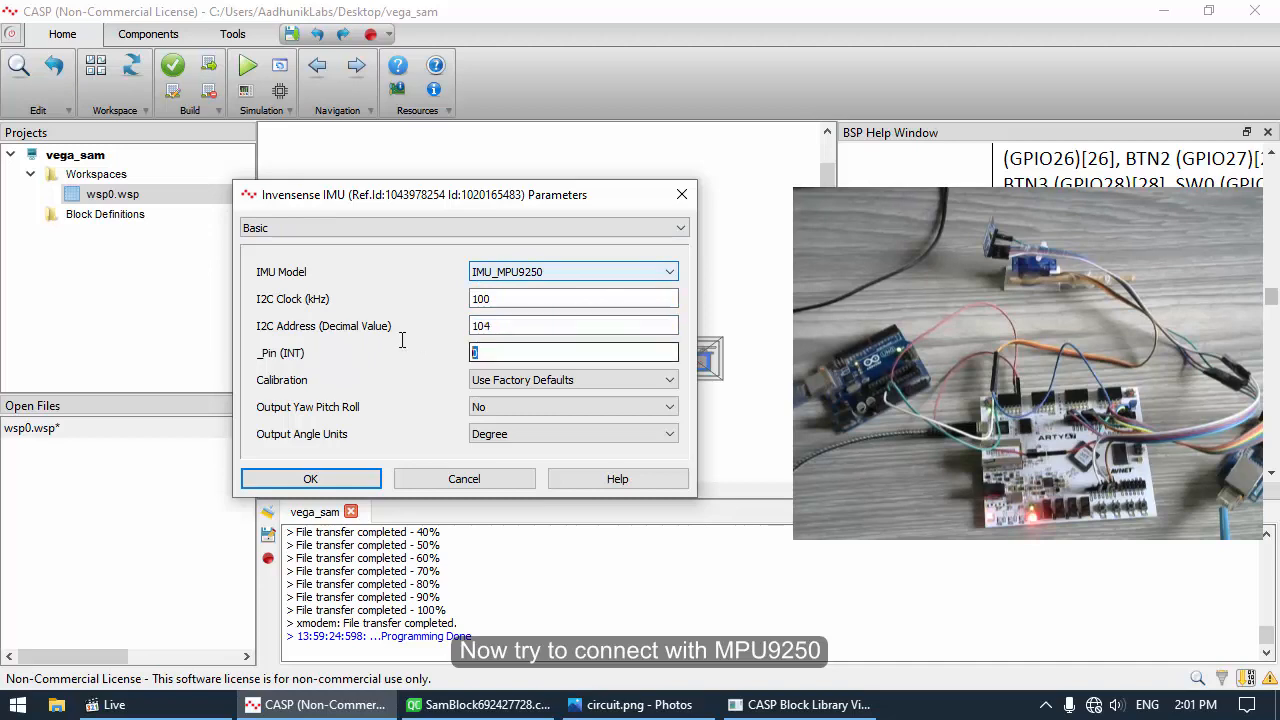
Check the MPU9250's INT wiring in the circuit.png diagram in Photos, and accept the IMU parameters back in CASP
click(619, 704)
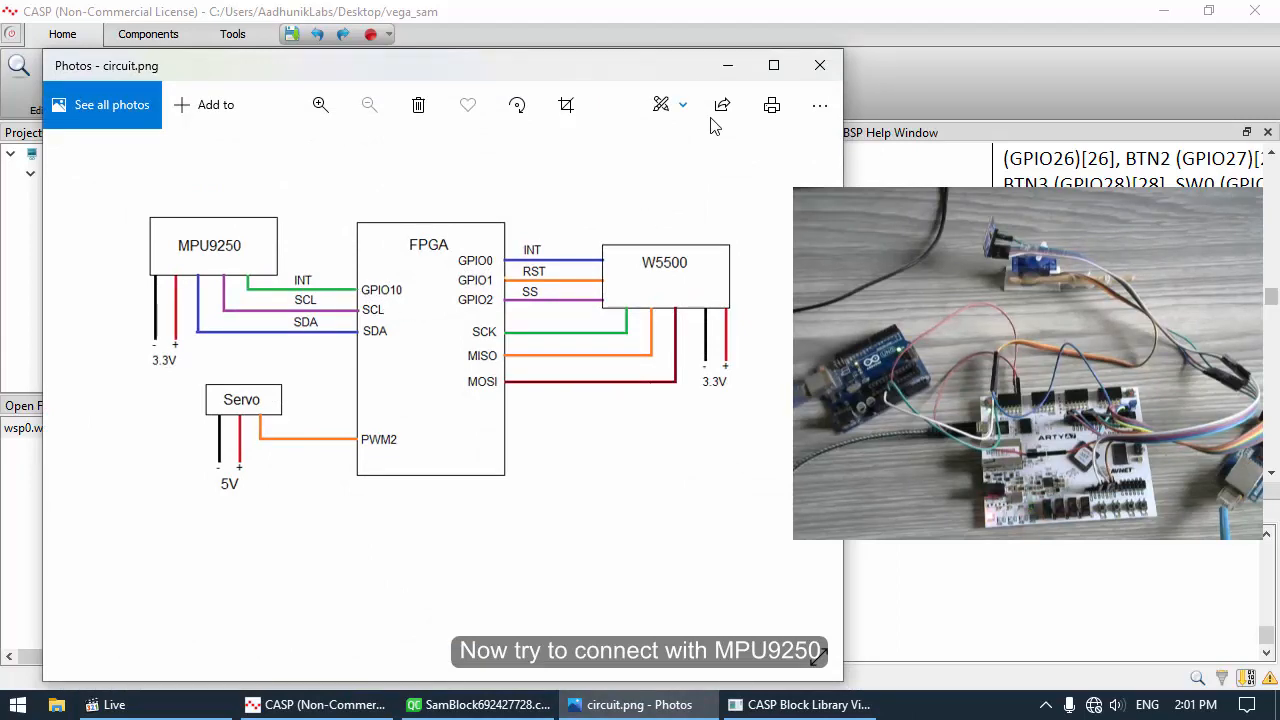
click(729, 68)
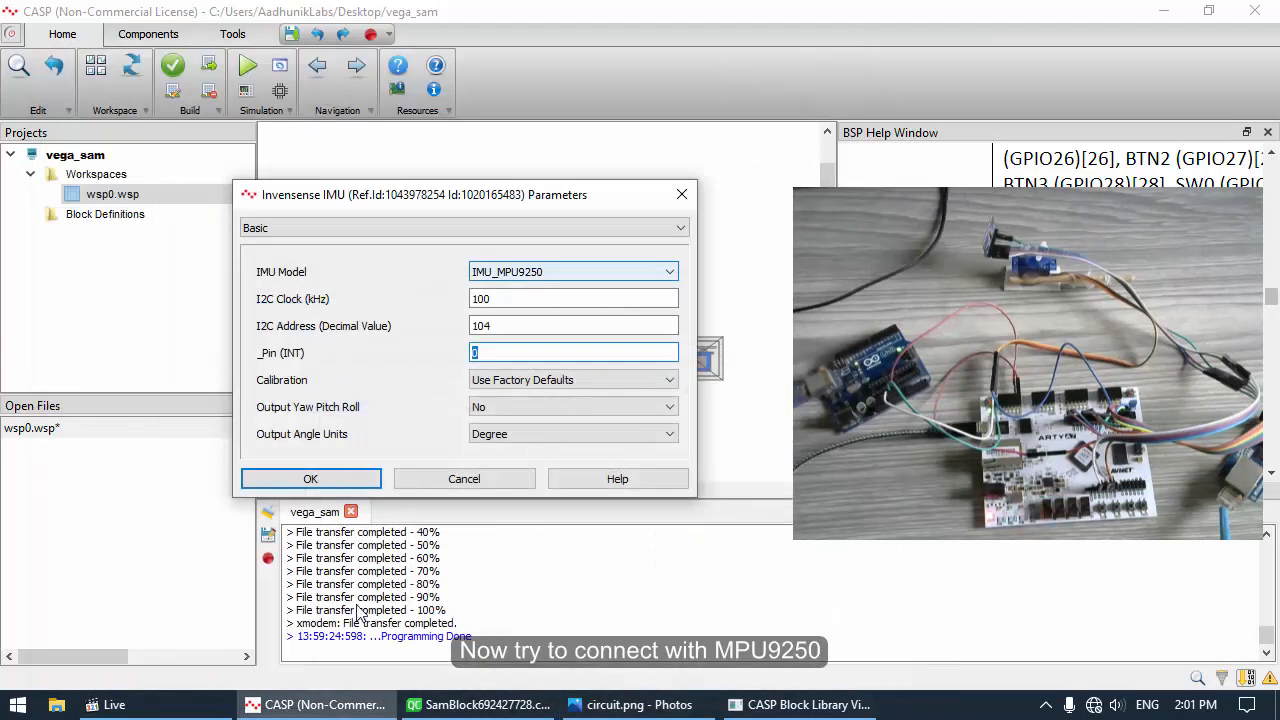
click(107, 705)
drag(943, 458, 526, 446)
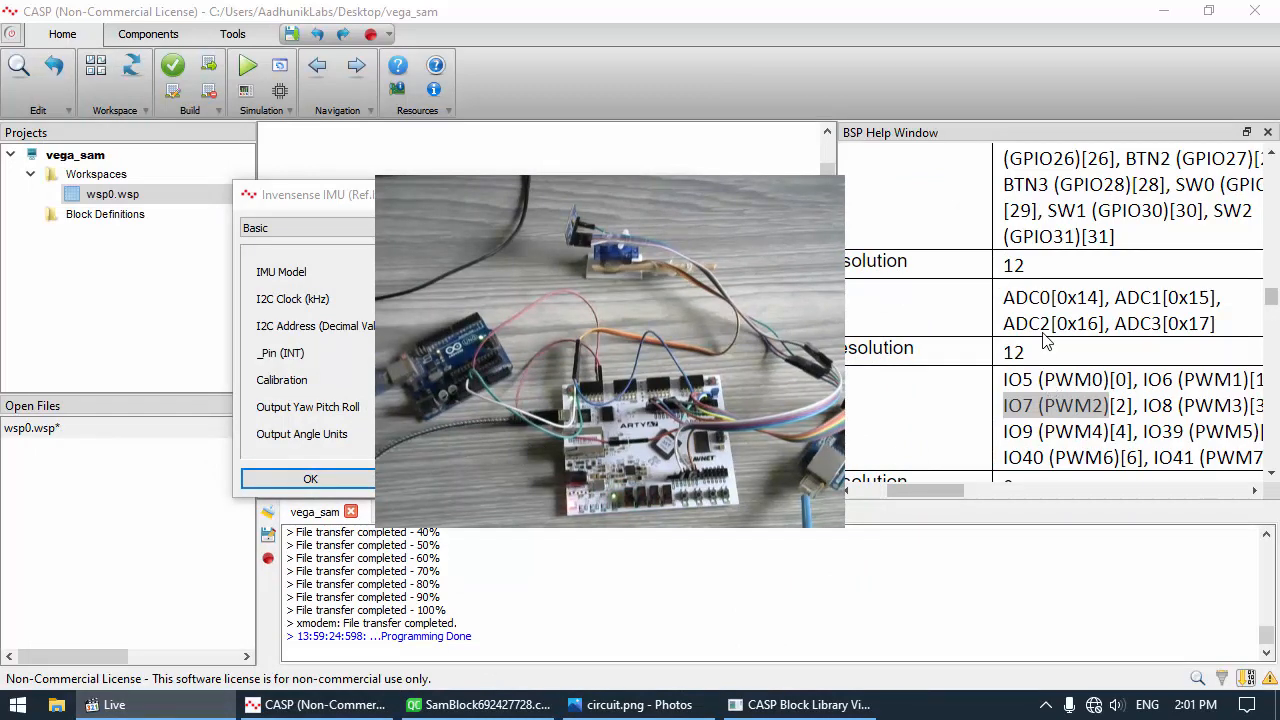
drag(681, 365, 1006, 381)
click(334, 477)
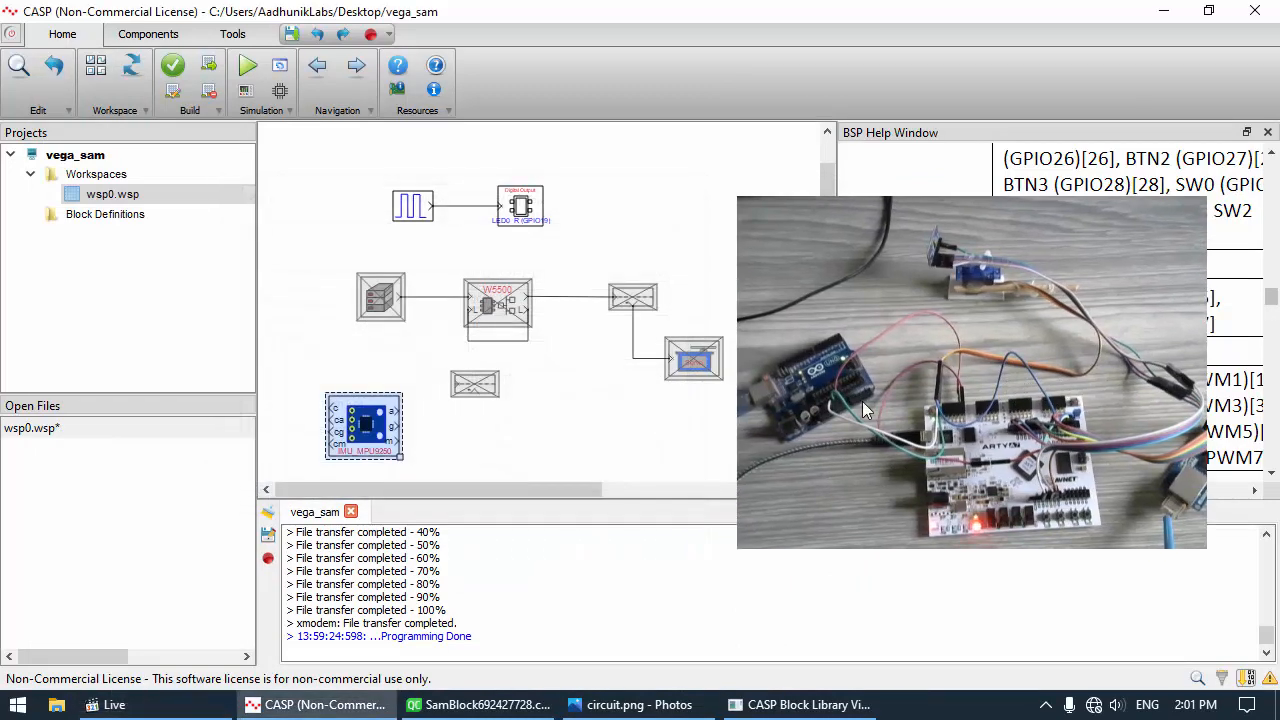
Look up the pin number for GPIO10 in the BSP help's GPIO list
drag(862, 401, 465, 330)
click(1273, 287)
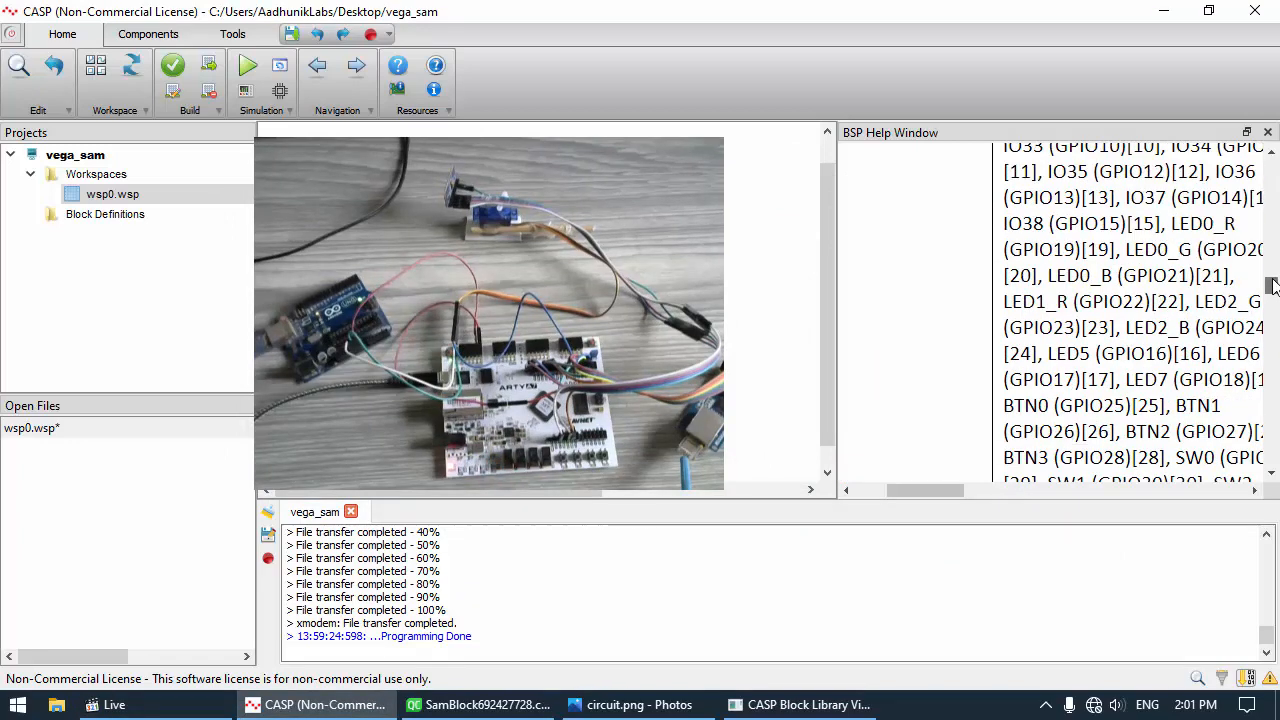
scroll(1273, 287, up, 3)
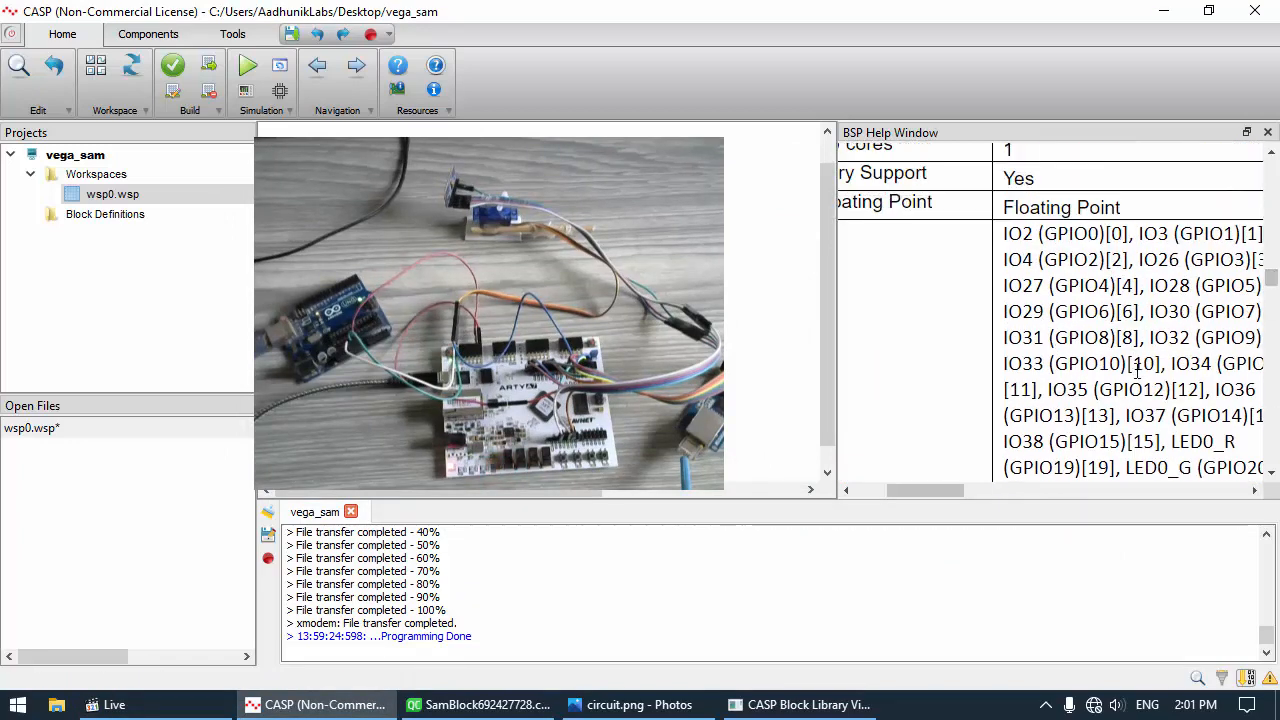
double_click(1141, 365)
drag(549, 315, 1049, 383)
Set the Invensense IMU block's INT pin to 10 and accept the parameters
double_click(360, 441)
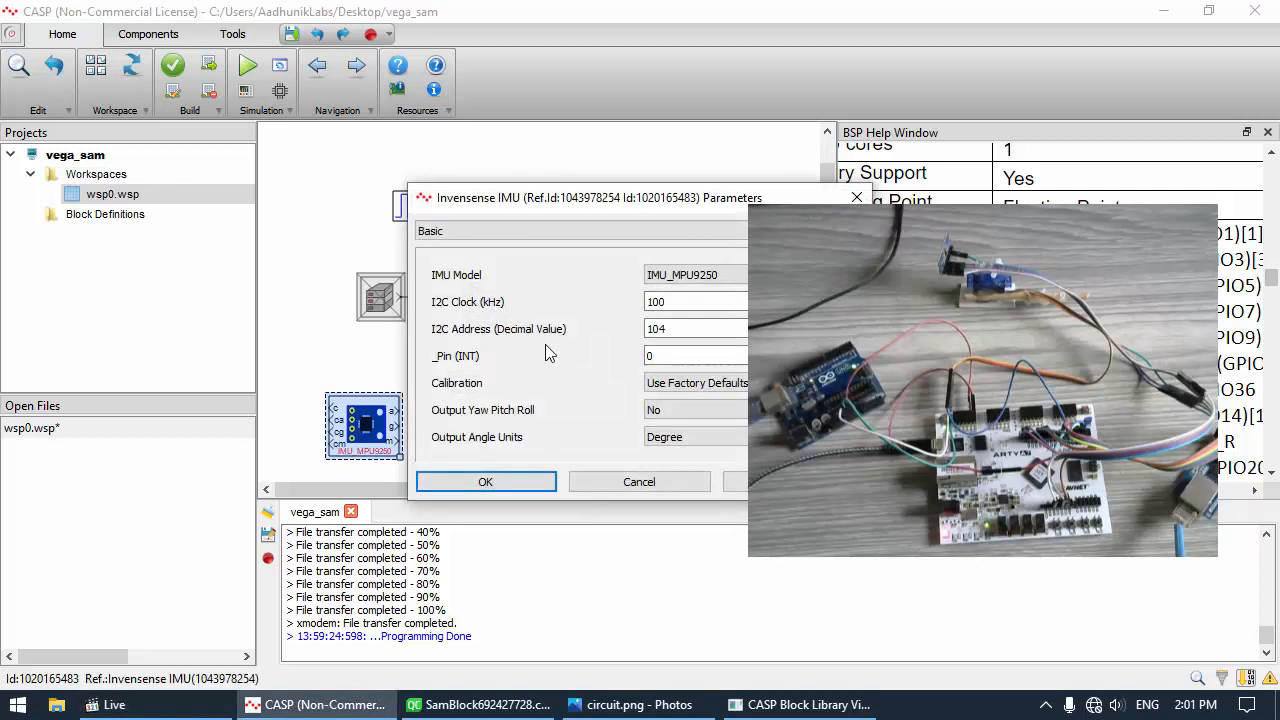
drag(803, 334, 850, 343)
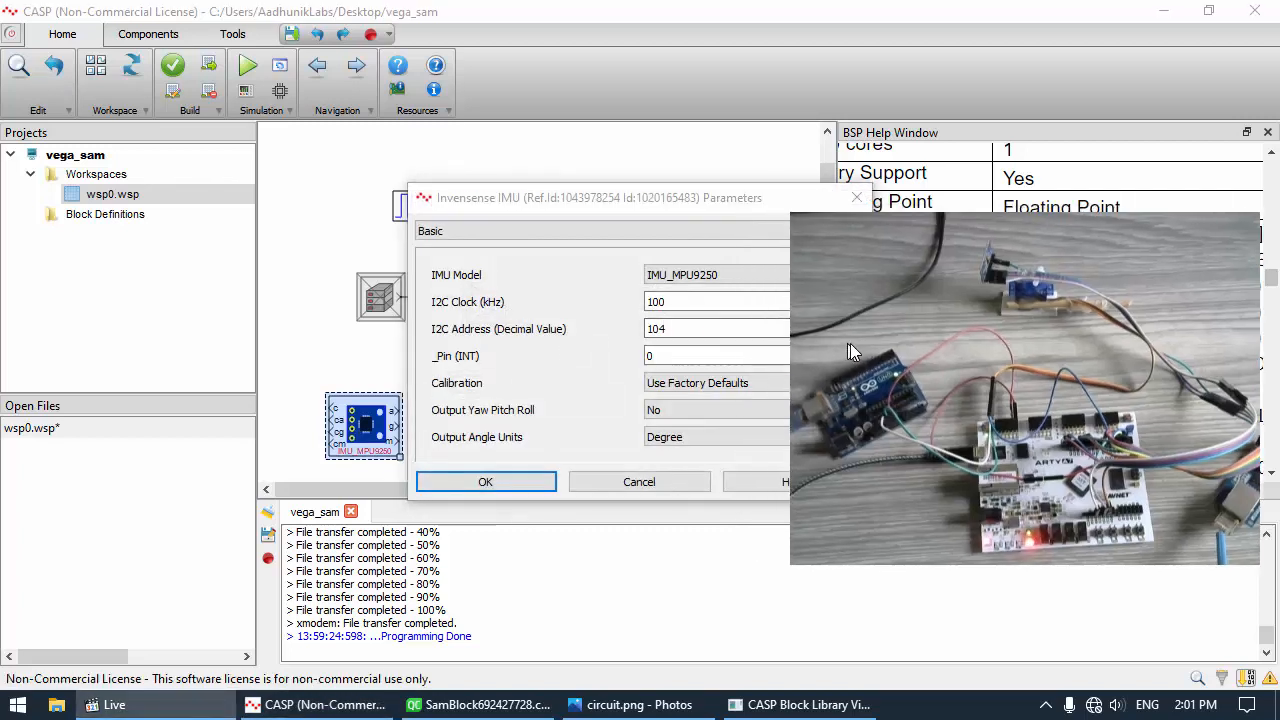
double_click(674, 348)
text(10)
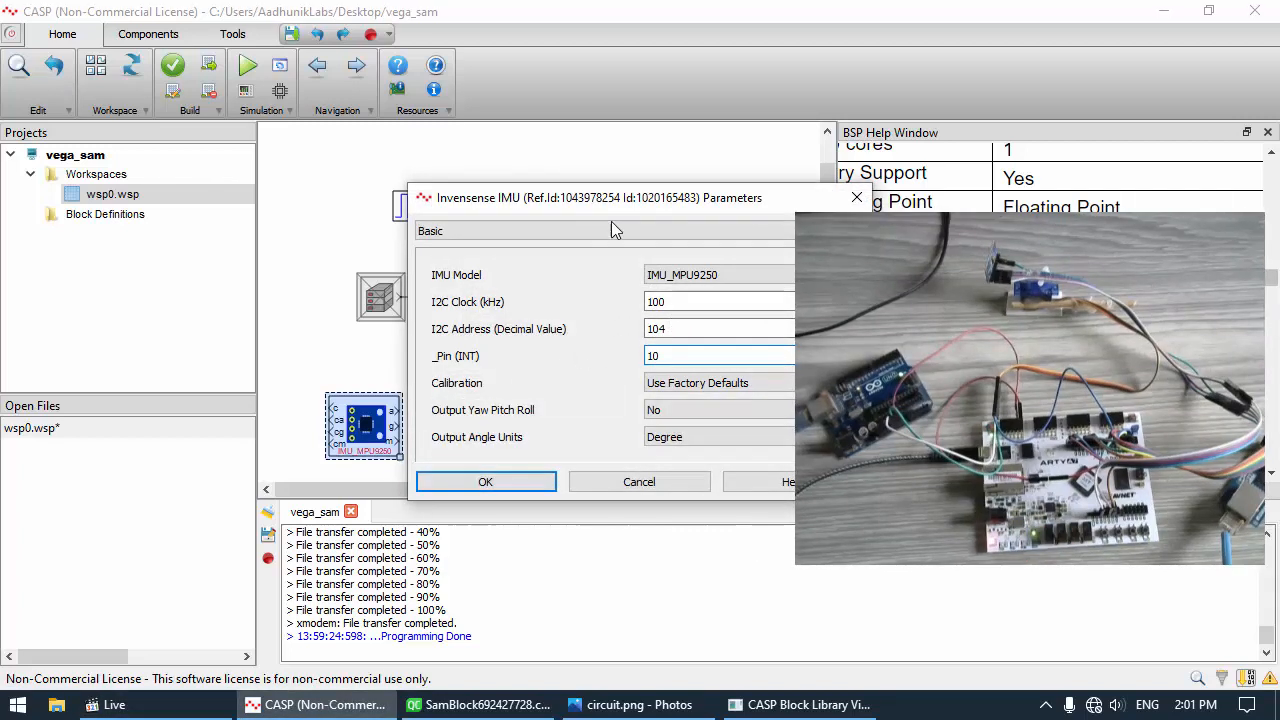
drag(613, 200, 494, 184)
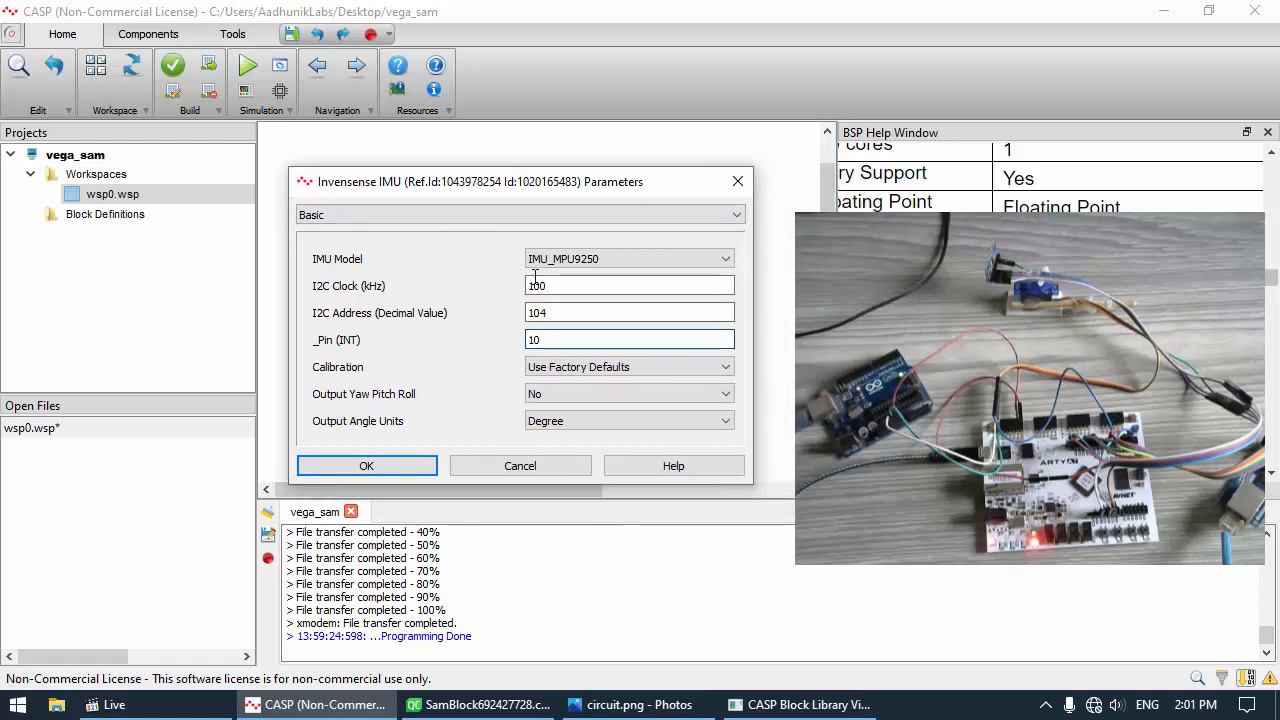
click(420, 467)
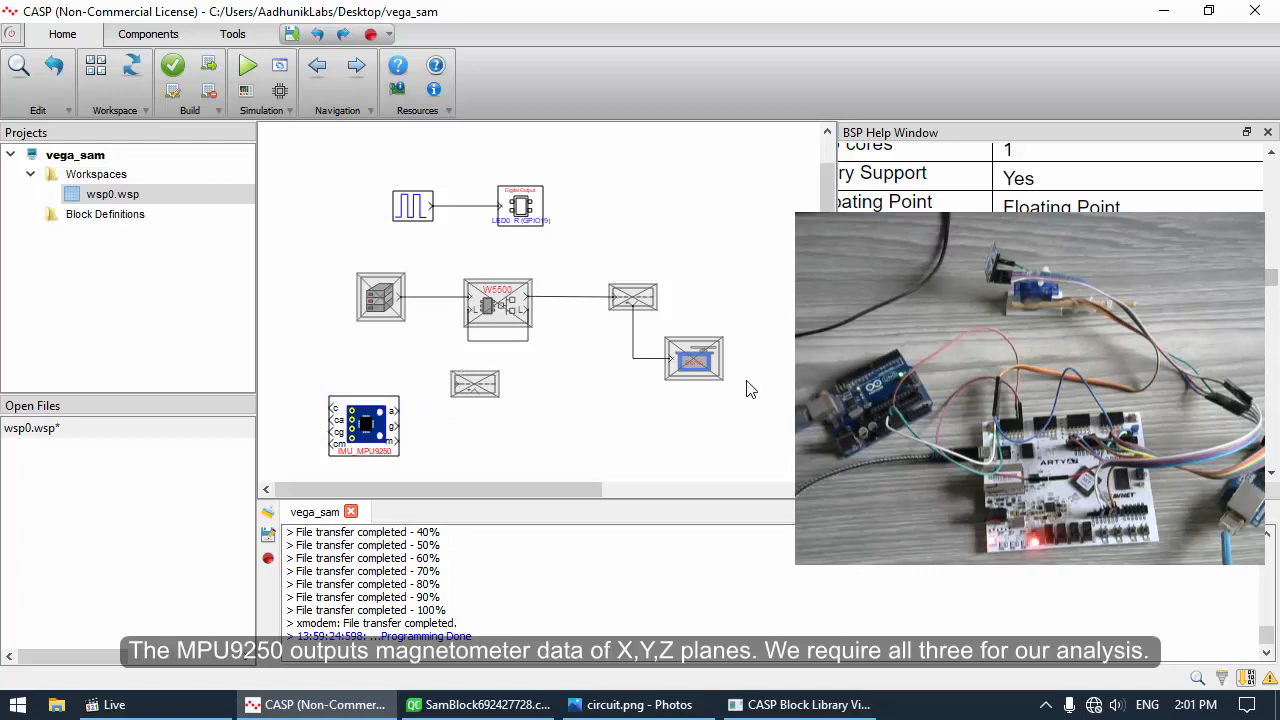
Re-enable the disabled W5500, Data Source, tap-in, tap-out and Servo blocks in the workspace
drag(746, 384, 456, 282)
key(ctrl+d)
click(395, 302)
key(ctrl+d)
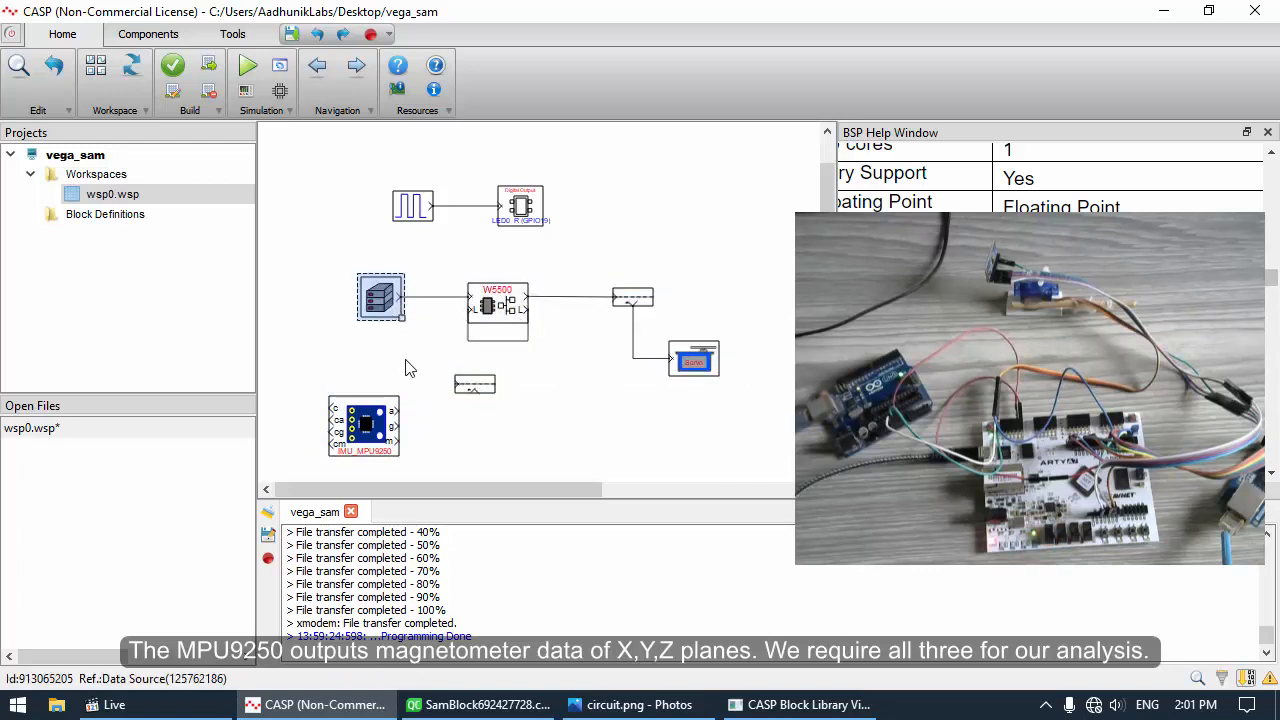
Wire the IMU's magnetometer output to the Data Tap-In's tap point and the Data Source output to its data input
click(409, 368)
drag(404, 443, 476, 391)
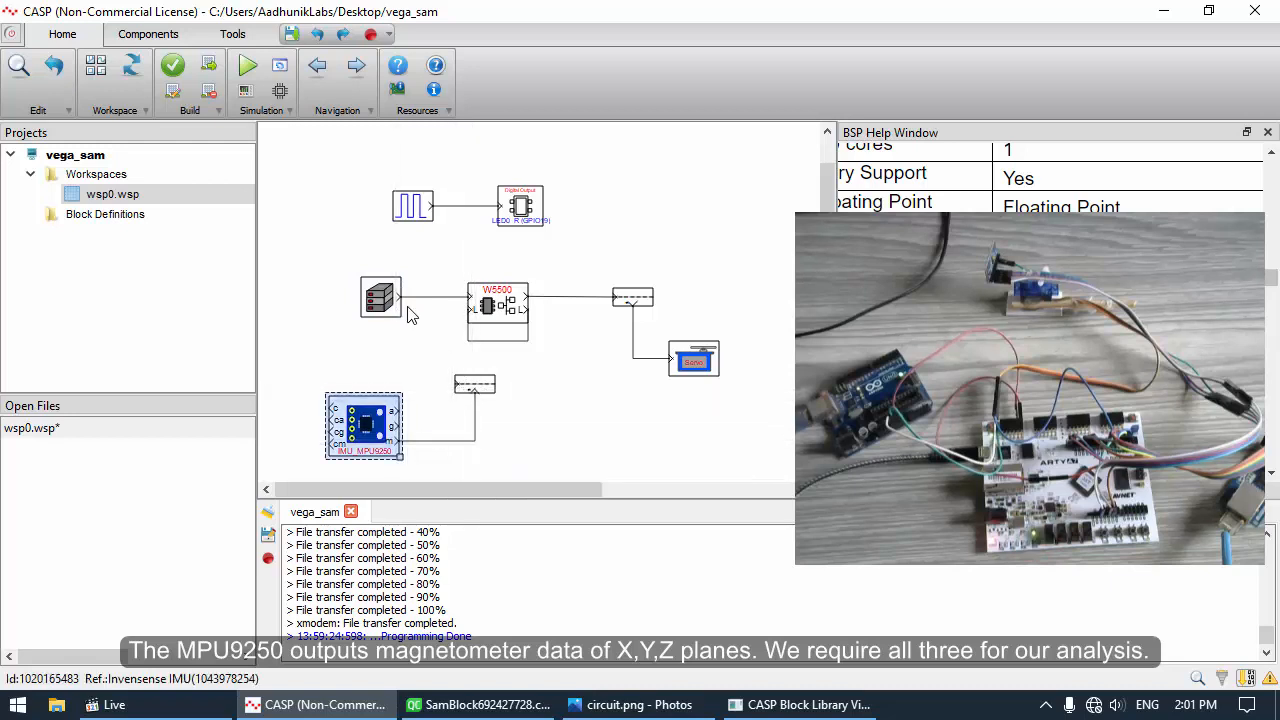
drag(404, 305, 456, 384)
Configure the Data Tap-In with Integer32_Boolean tap-in points and 3 elements at index 0 for Tap-in 1, and accept the parameters
double_click(474, 384)
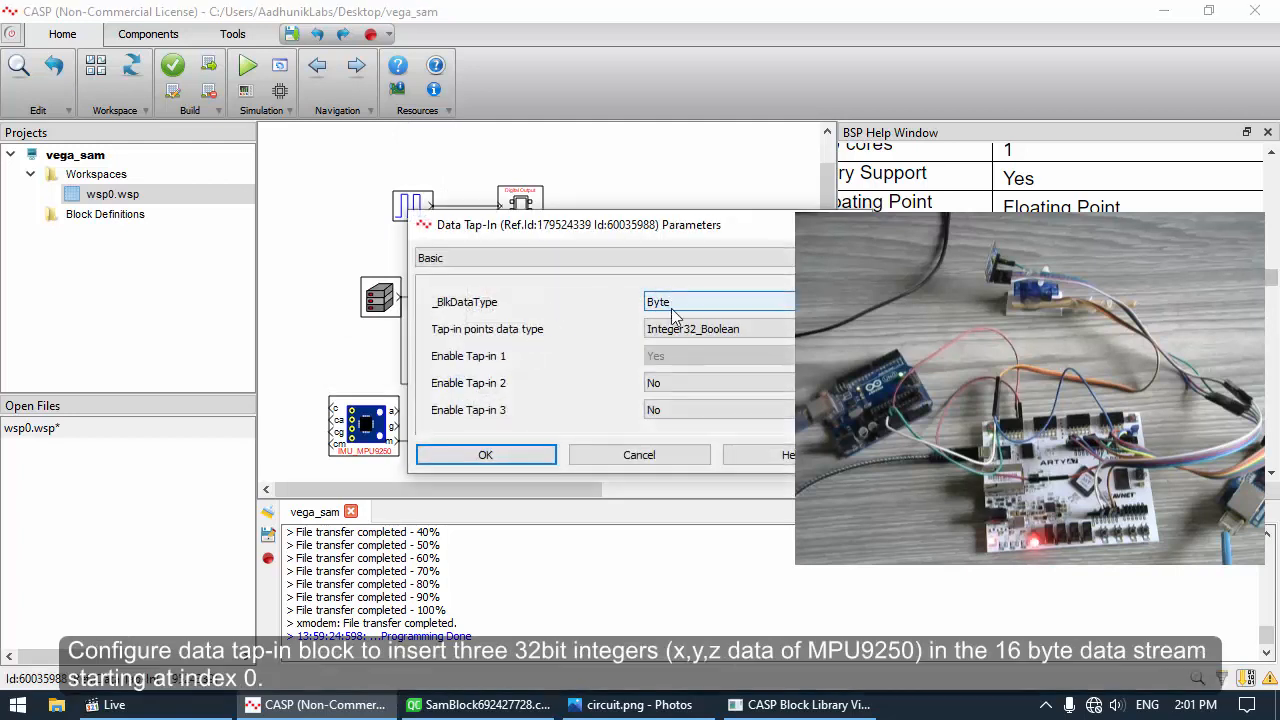
click(671, 330)
click(693, 397)
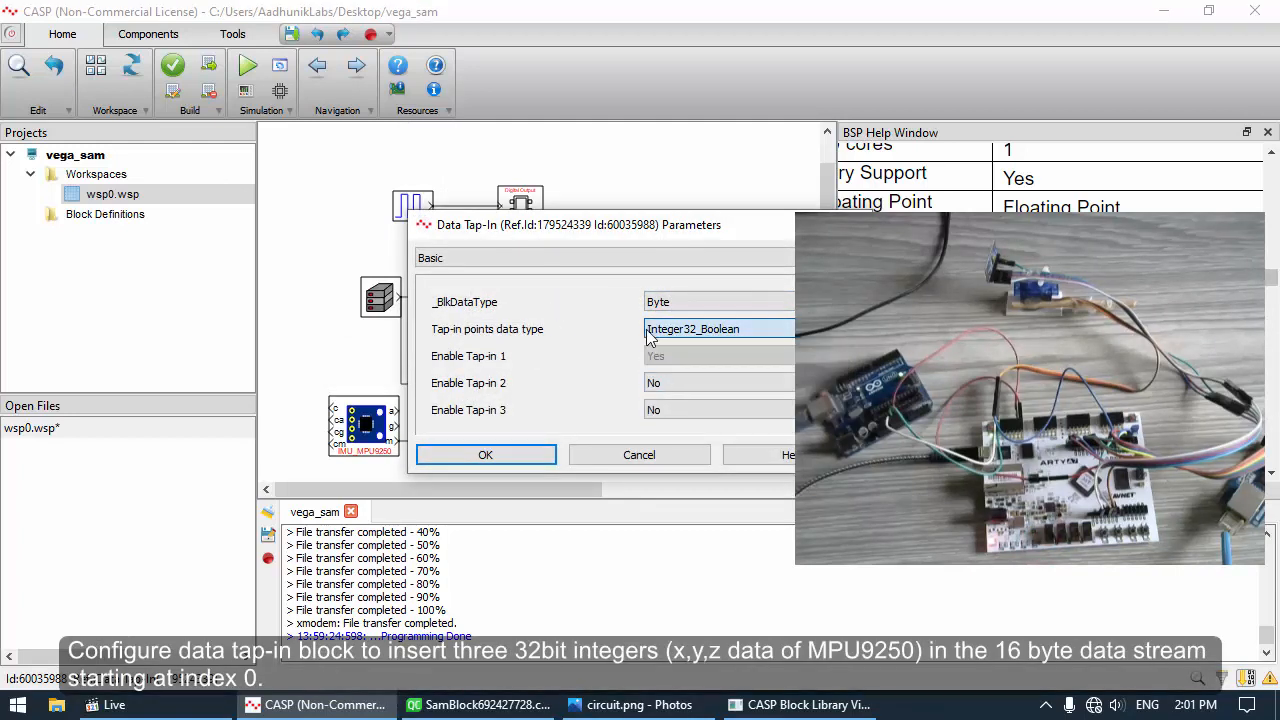
drag(567, 237, 432, 225)
click(412, 246)
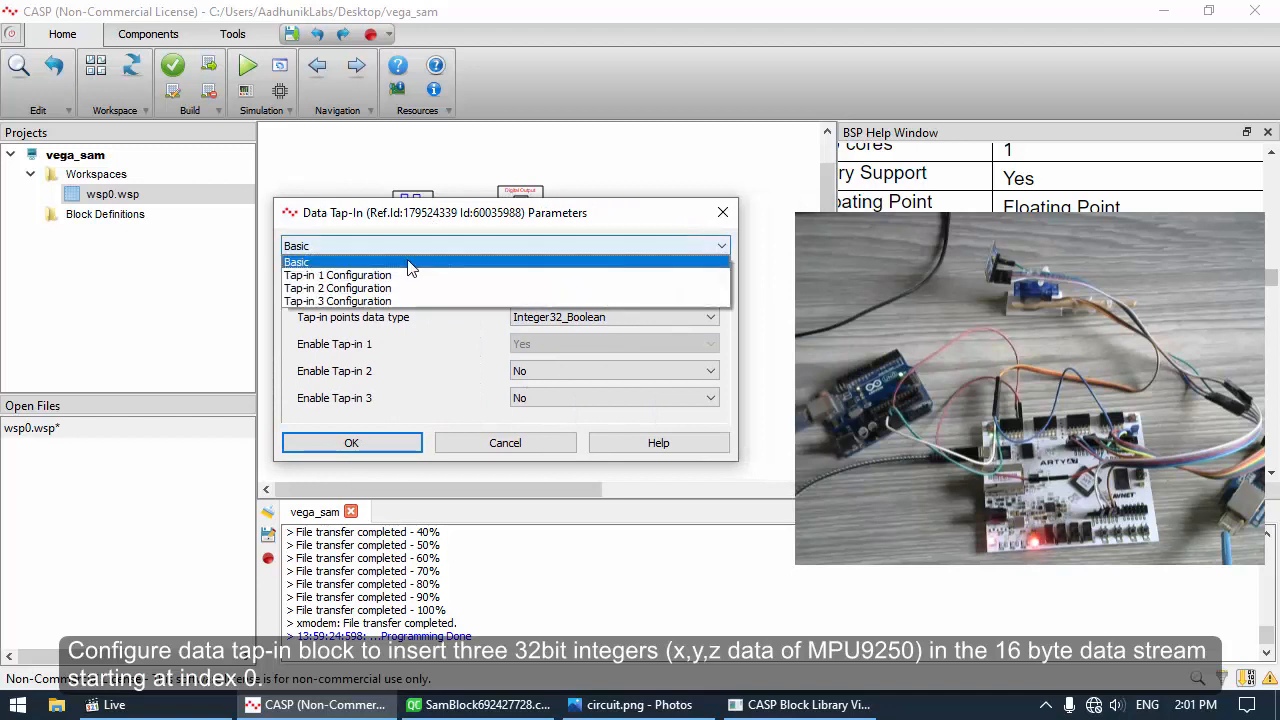
click(408, 272)
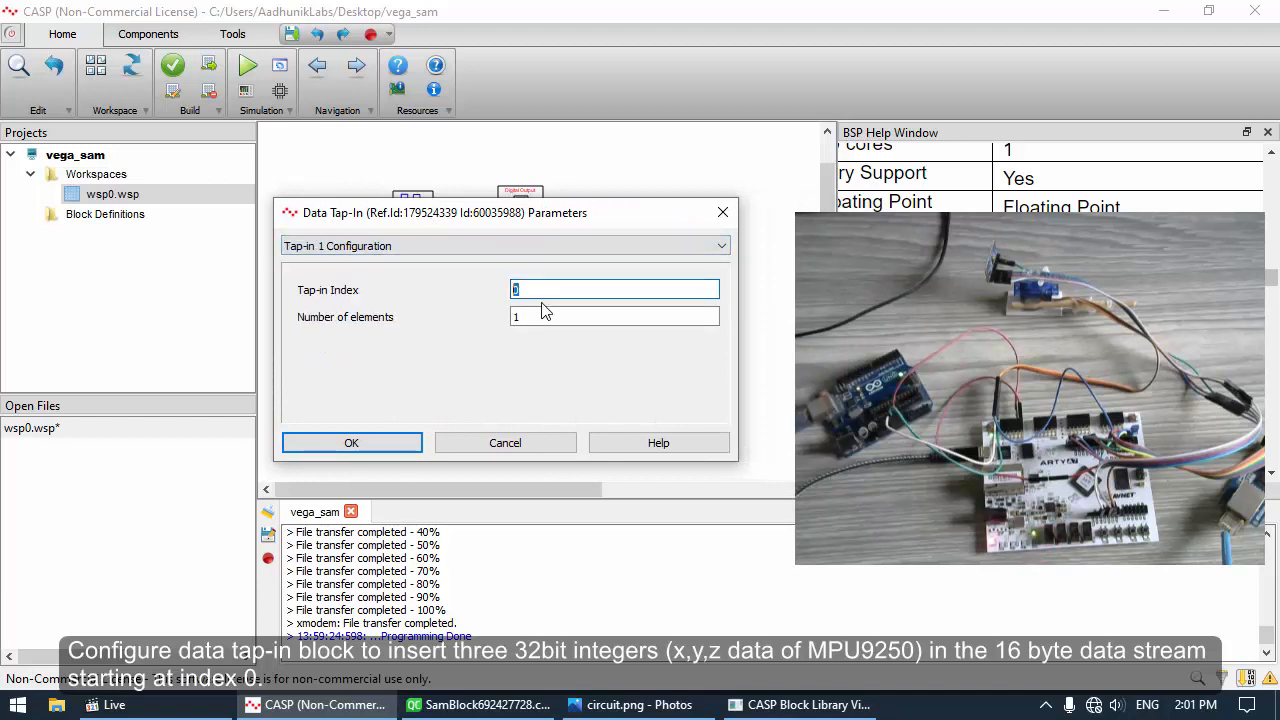
key(Tab)
text(3)
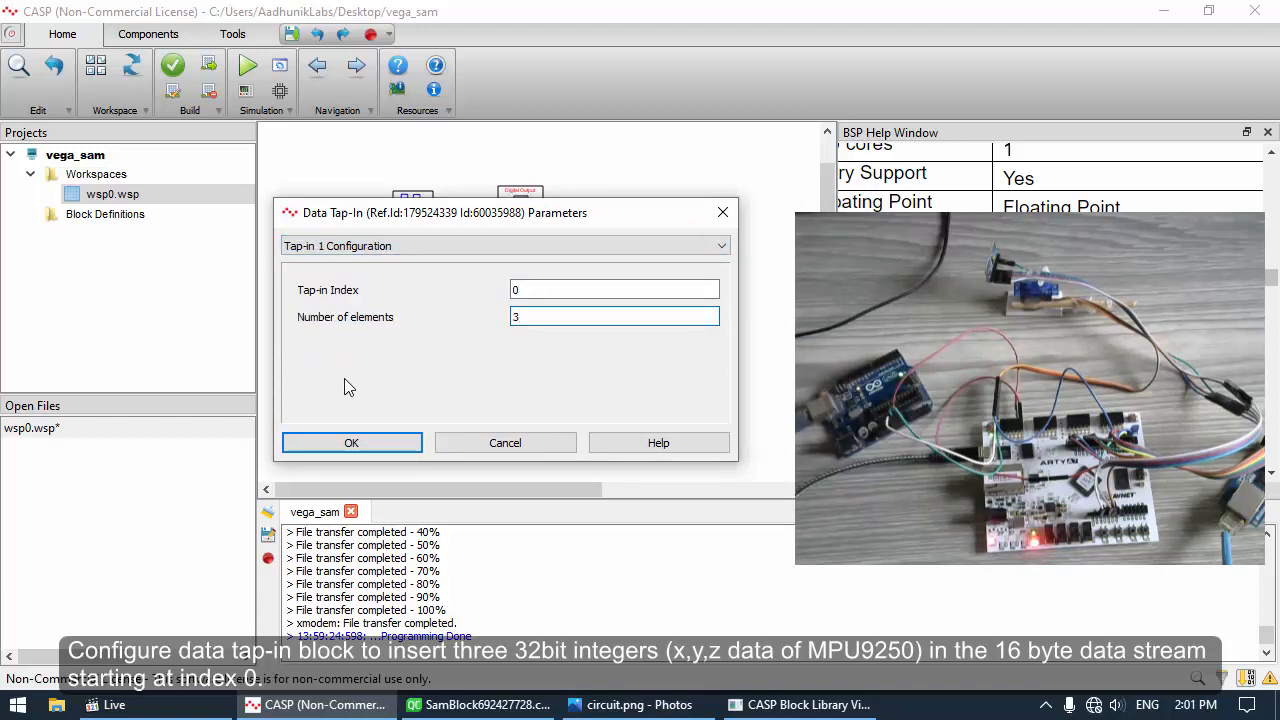
click(349, 443)
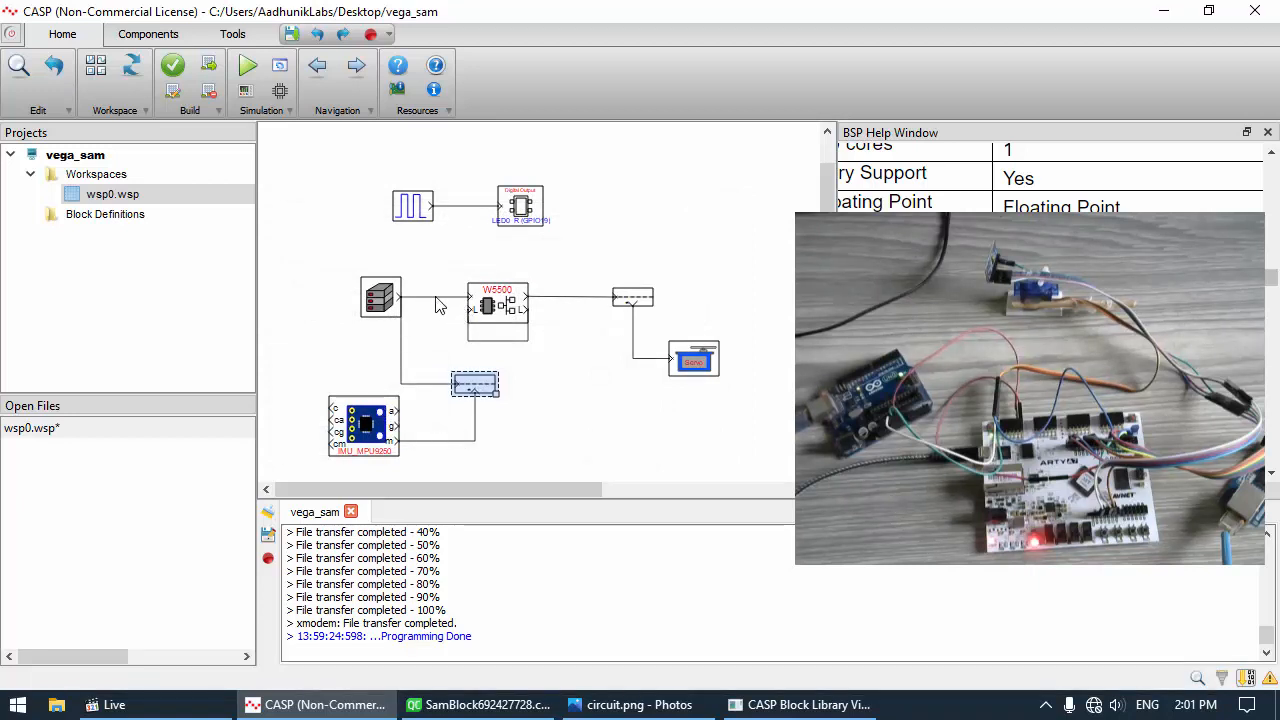
Build the vega_sam model and program it onto the board
click(208, 90)
click(250, 92)
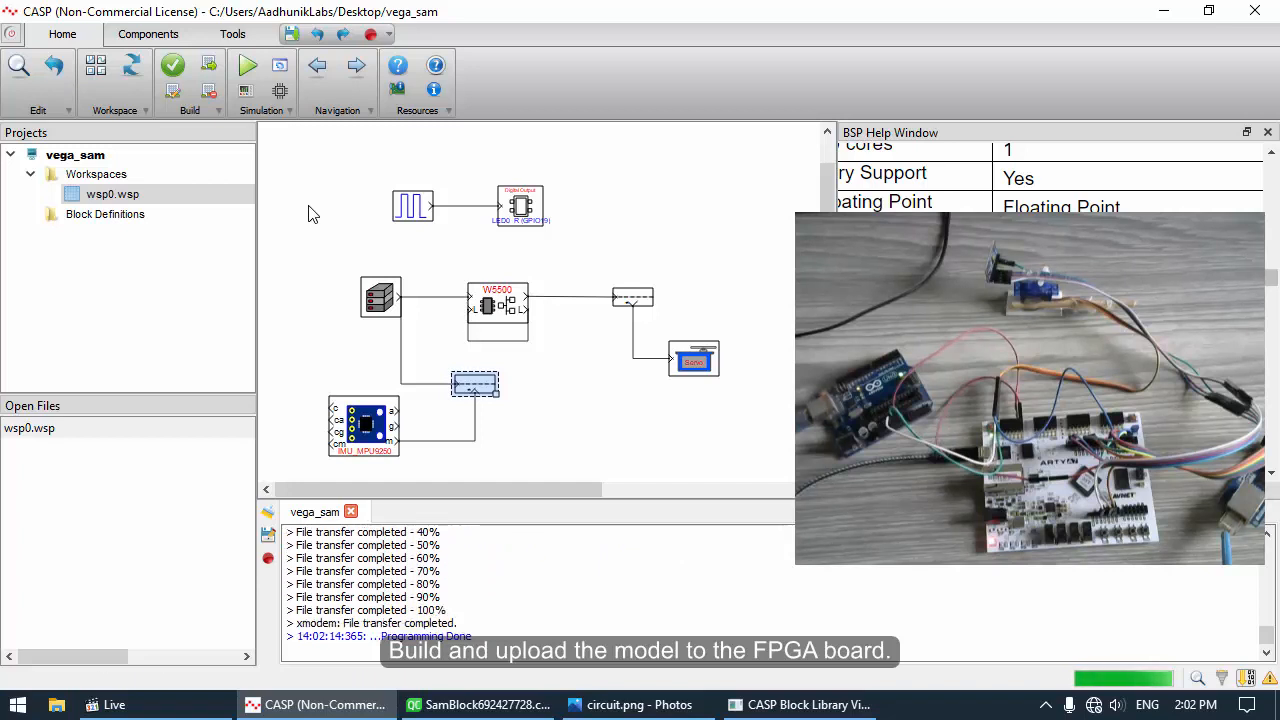
Connect the device in the simulation hardware configuration, accept overwriting GPIO data, turn on online data and expand the VEGA node
click(281, 89)
click(304, 553)
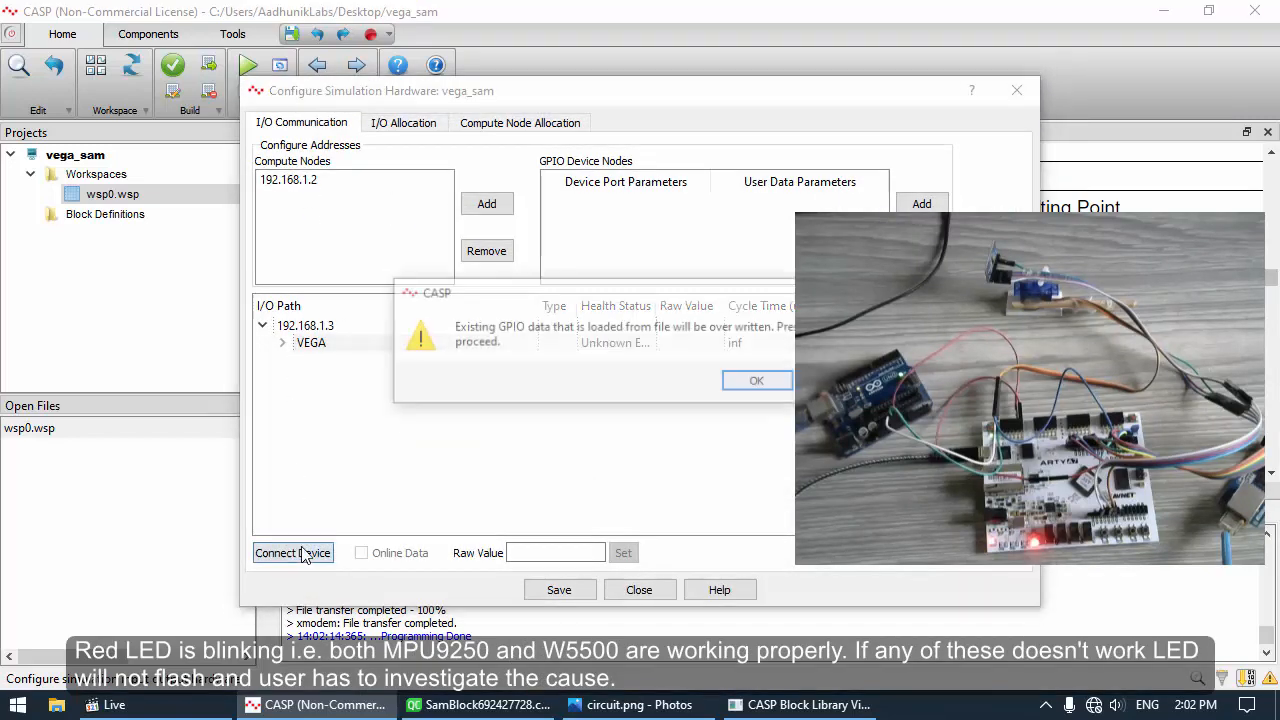
click(740, 384)
click(378, 553)
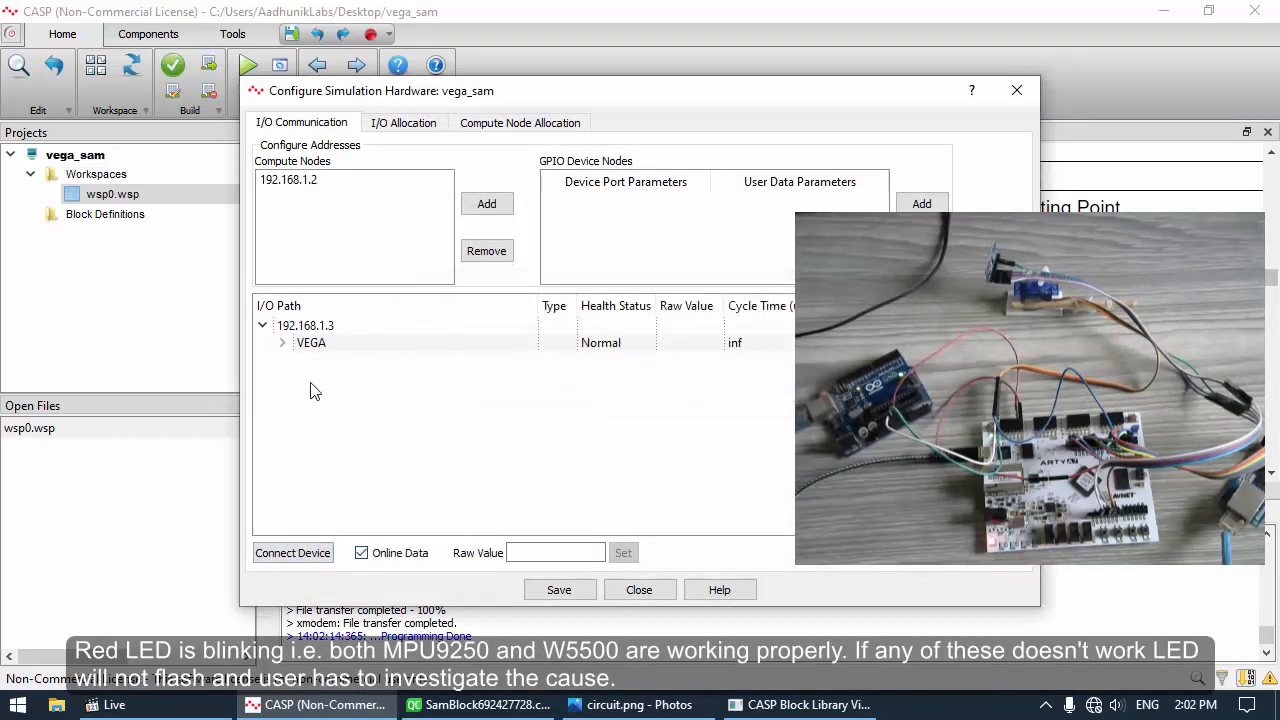
click(282, 342)
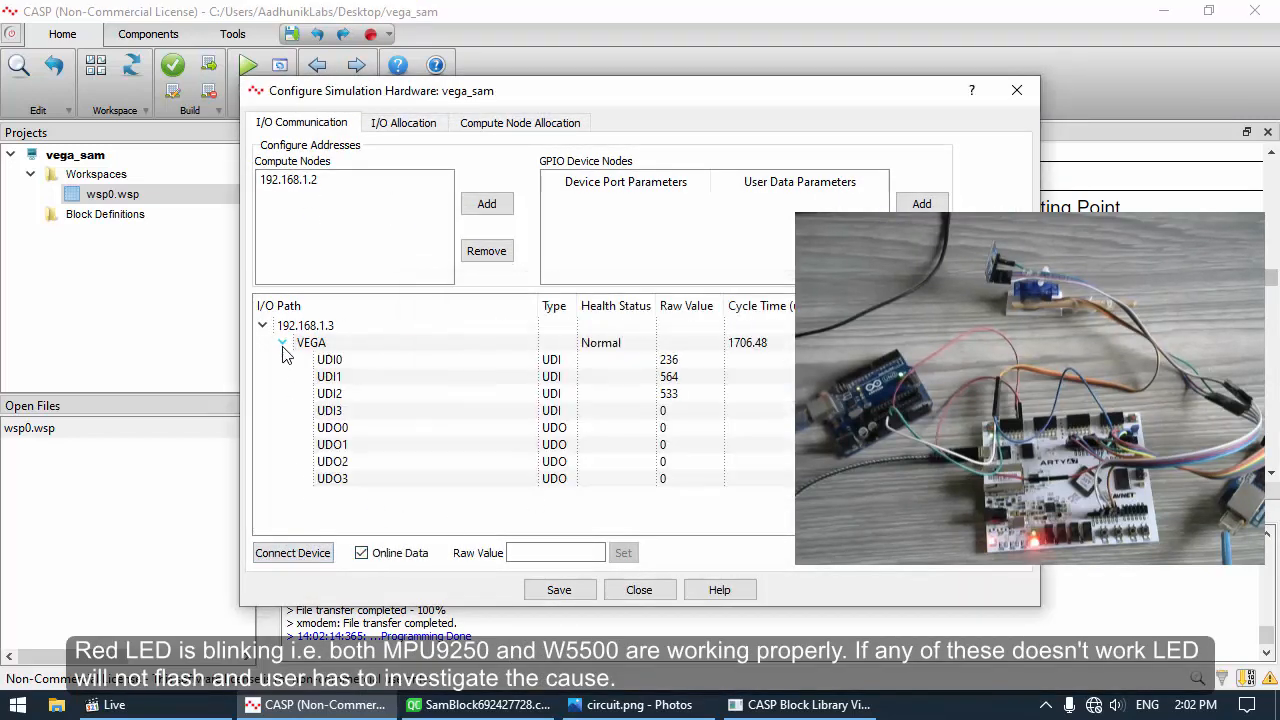
Check the live raw values of the magnetometer inputs UDI0, UDI1 and UDI2
click(683, 397)
drag(646, 97, 470, 102)
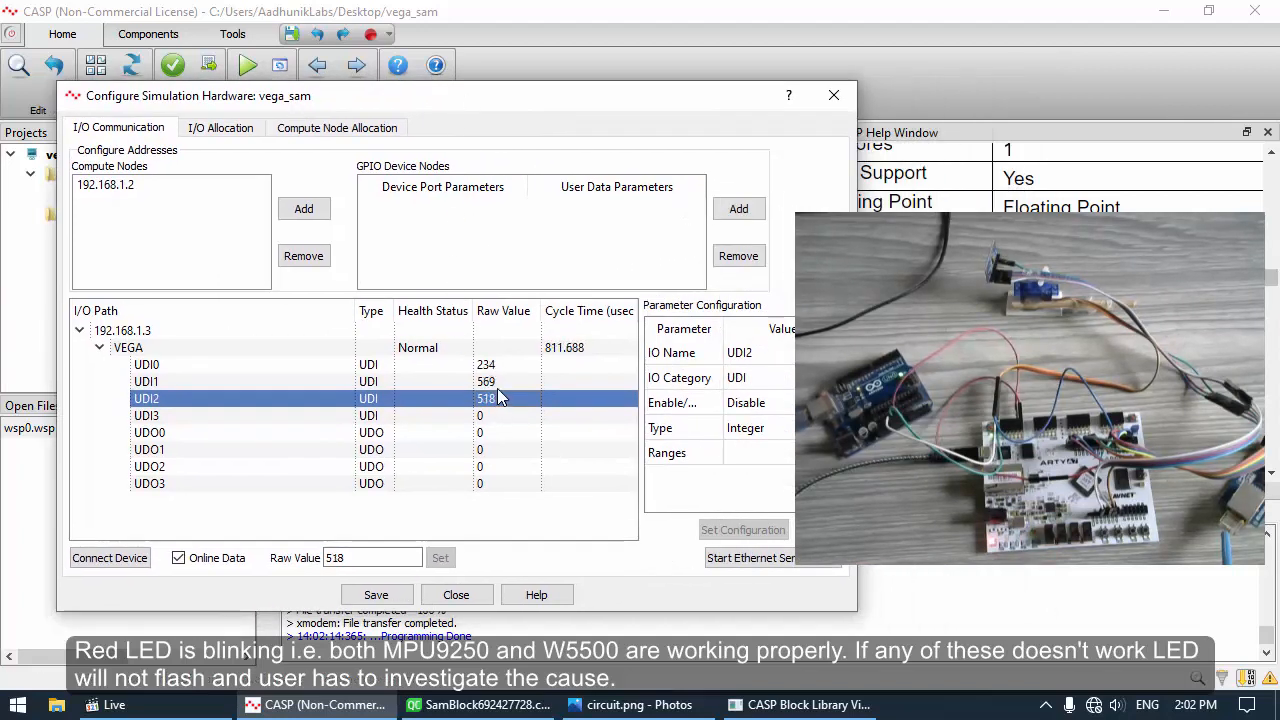
click(504, 381)
click(510, 368)
click(507, 395)
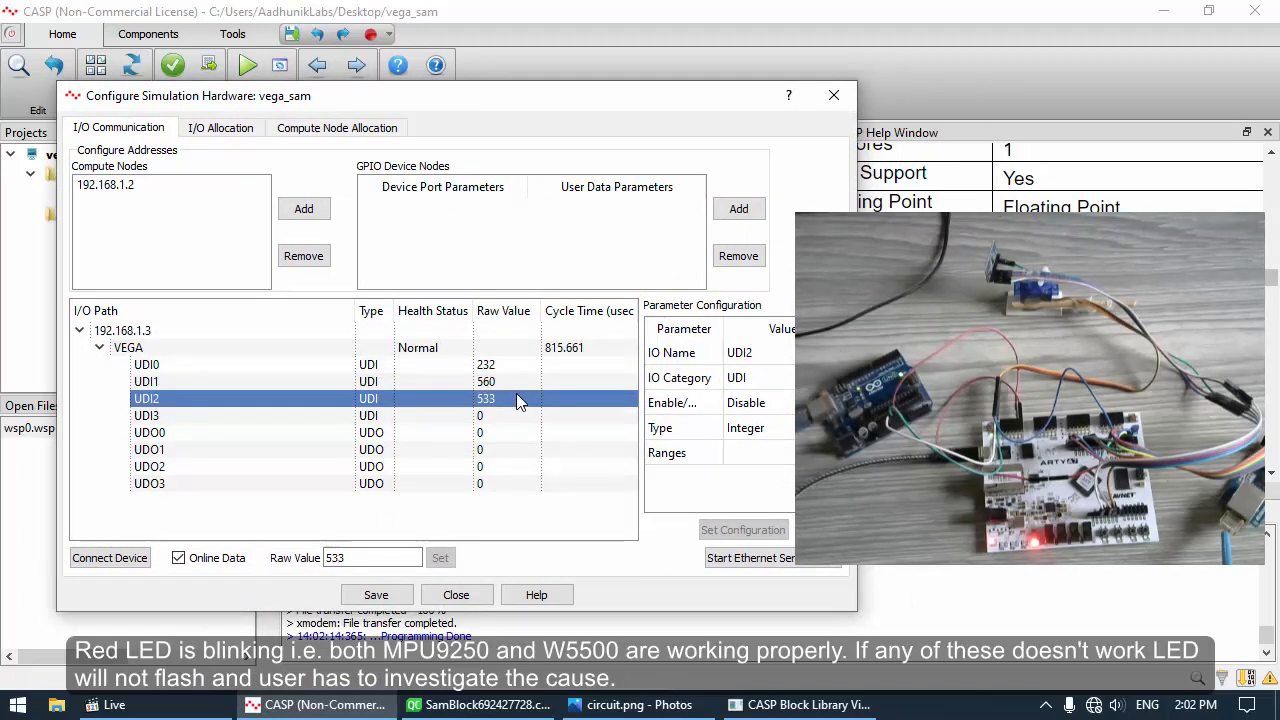
Try to set UDO0 to Enable with type Real while online data is active
click(268, 437)
click(757, 405)
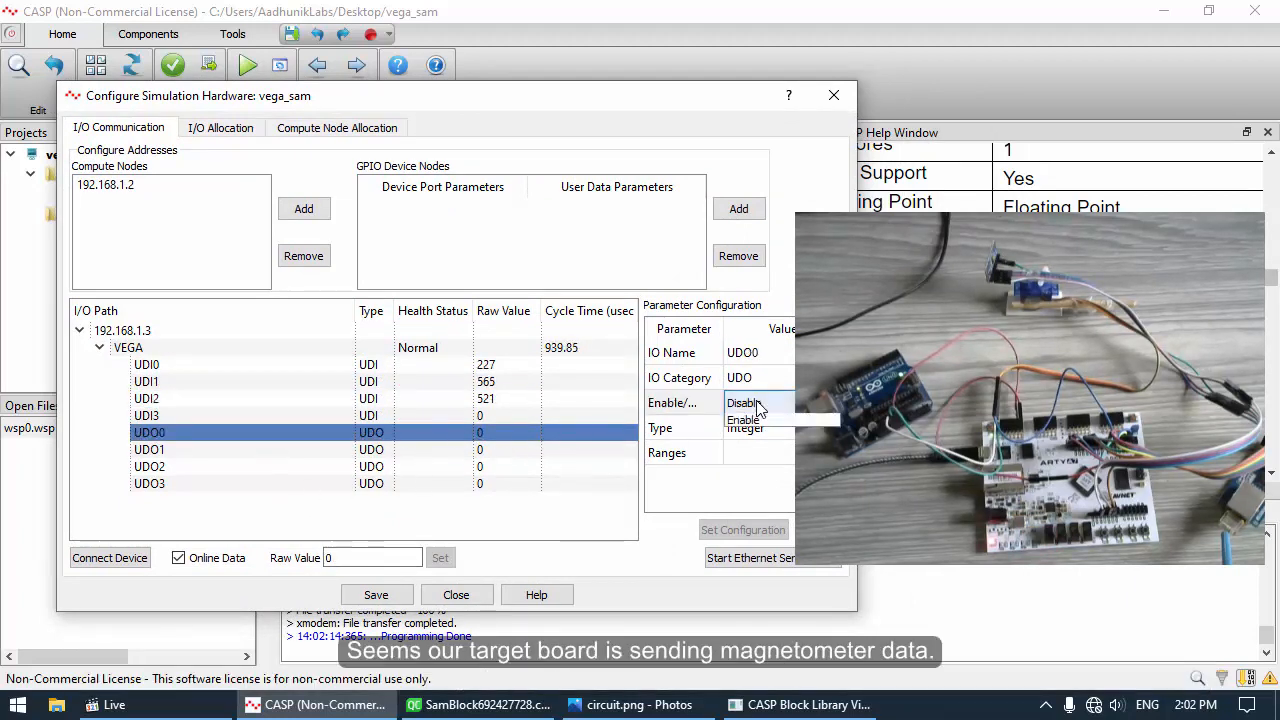
click(744, 420)
click(750, 428)
click(750, 428)
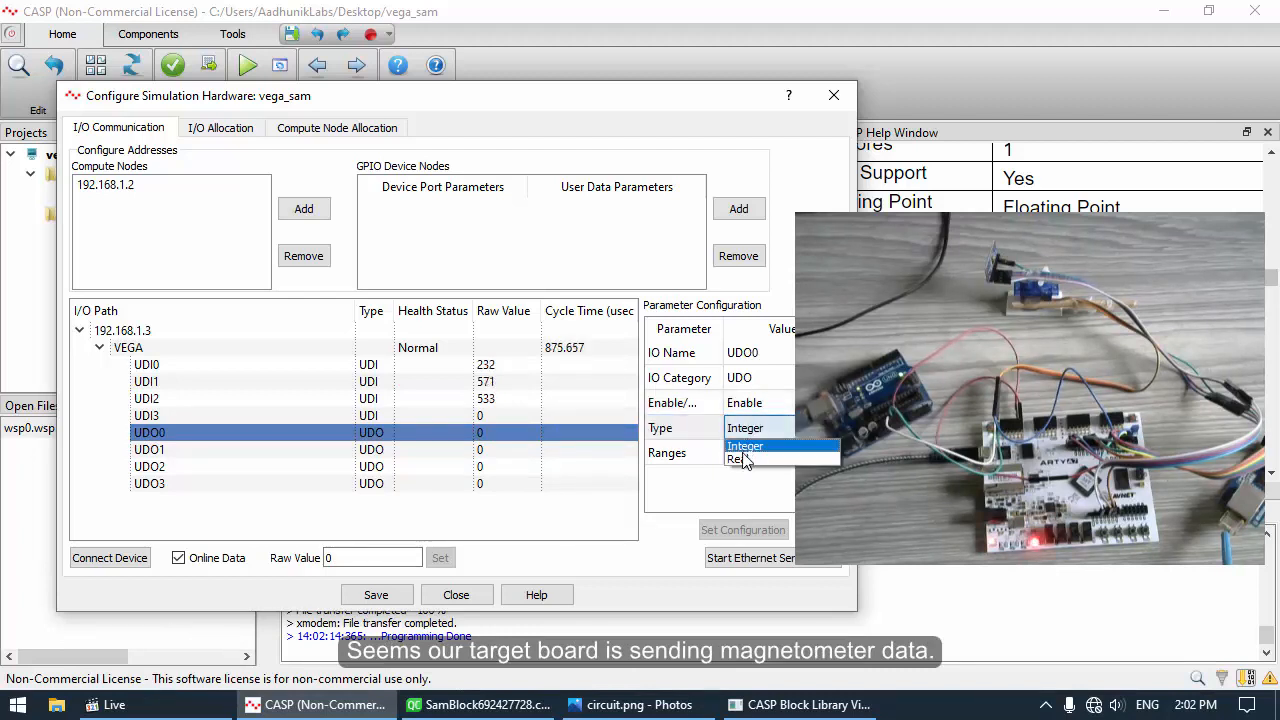
click(743, 459)
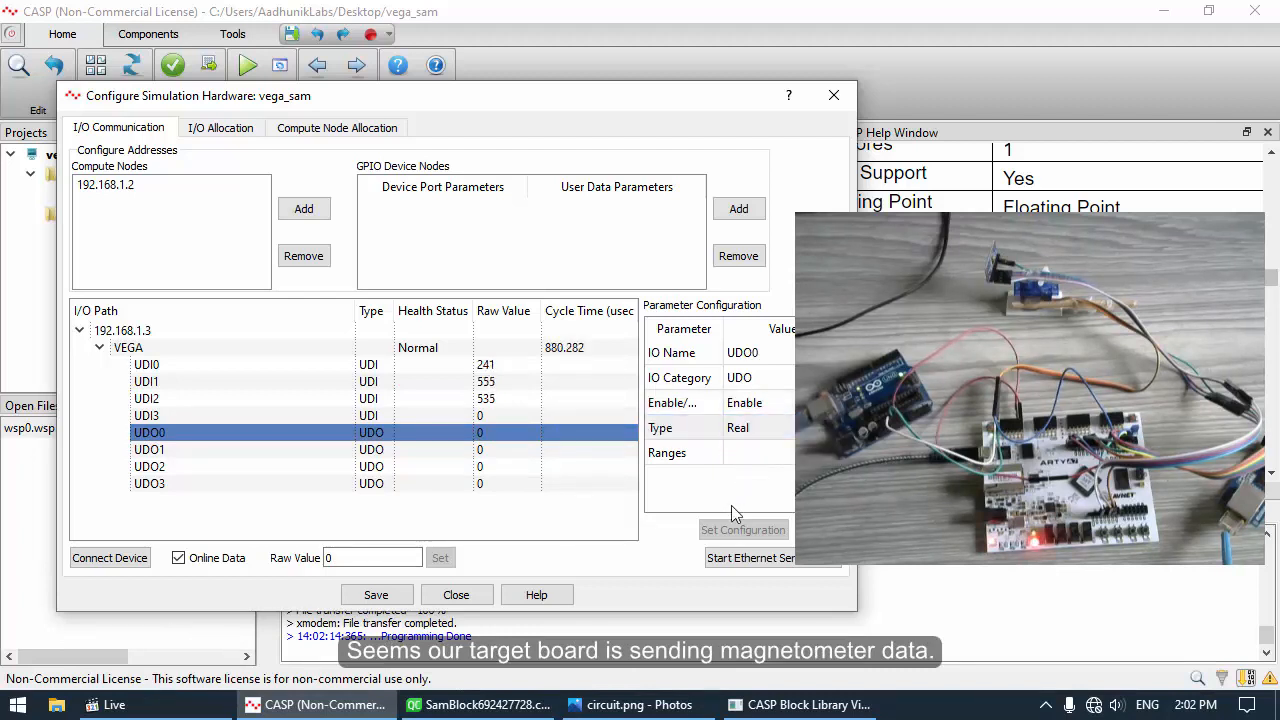
Turn off online data, set UDO0 to Enable with type Real, and apply the configuration
click(180, 560)
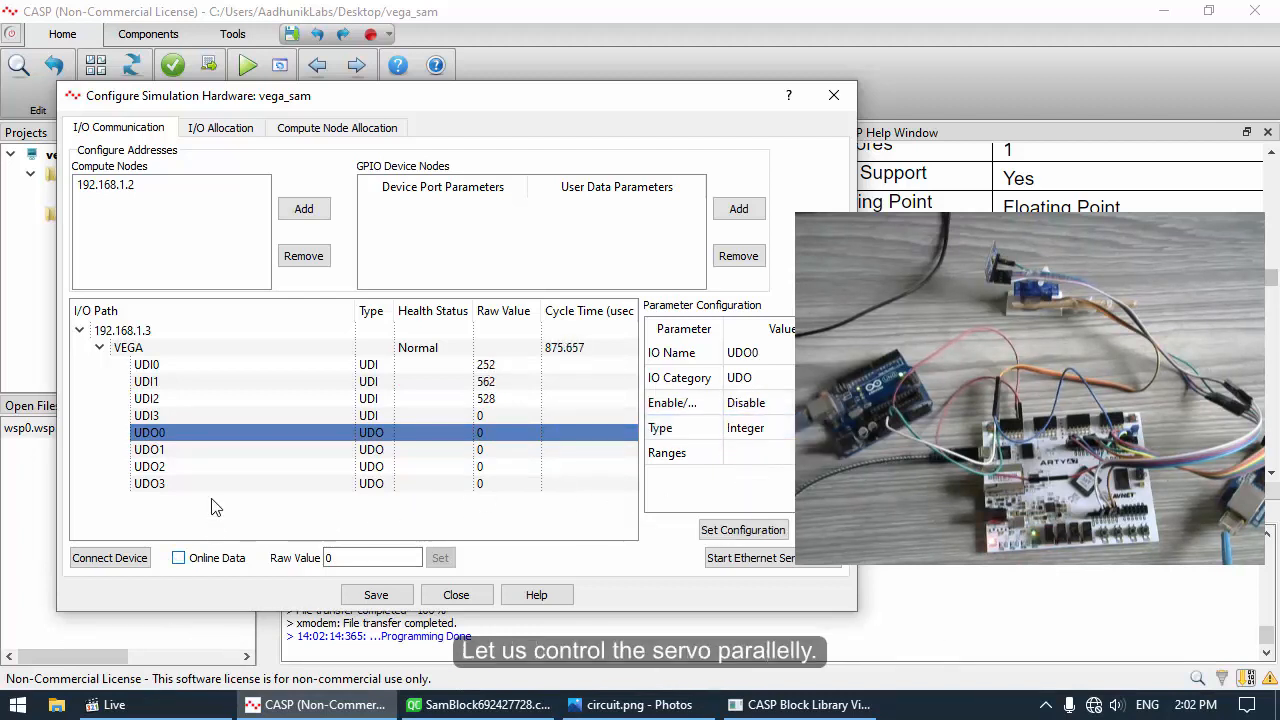
click(742, 404)
click(744, 420)
click(748, 430)
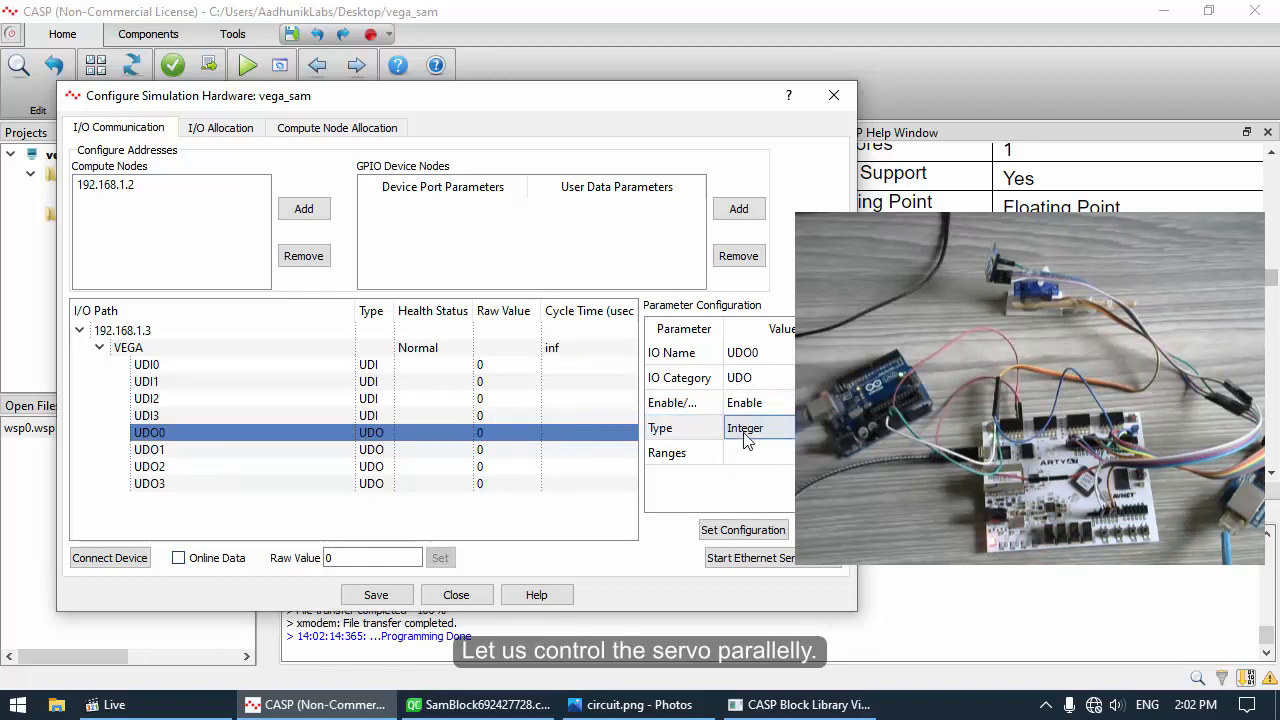
click(745, 438)
click(743, 458)
click(722, 540)
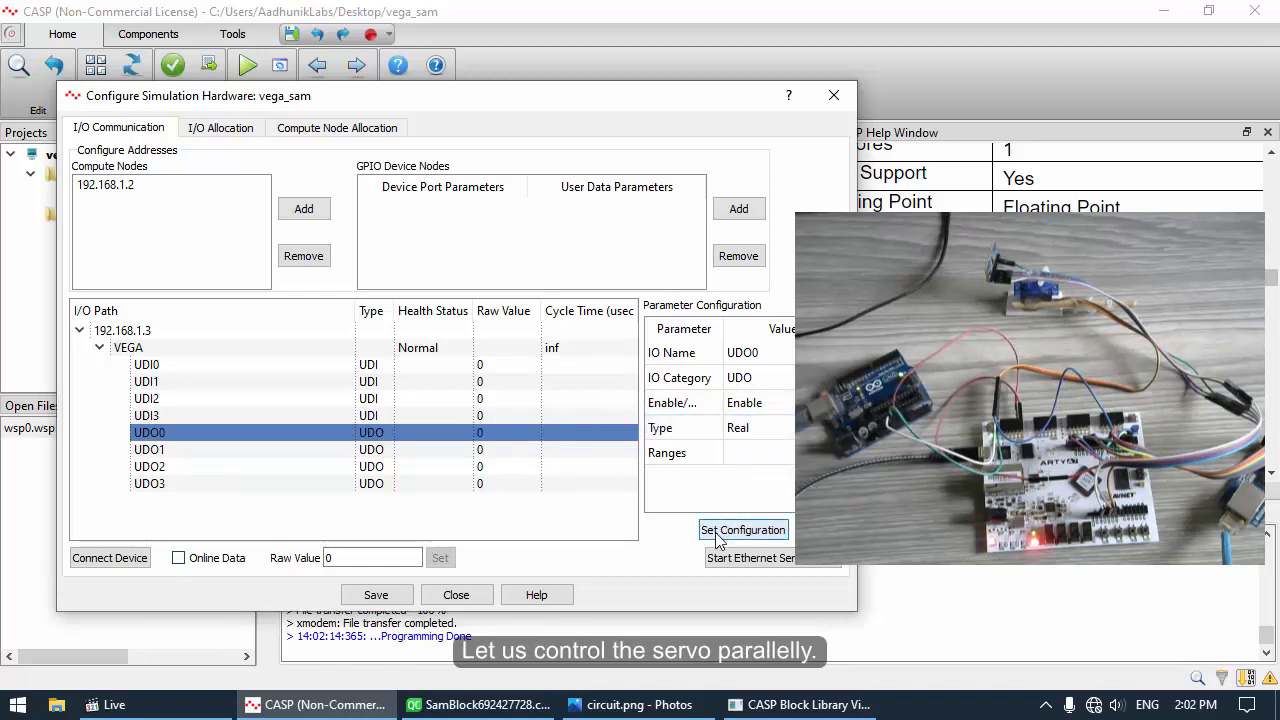
Turn online data back on, send raw value 45 to UDO0, and check the magnetometer inputs
click(246, 560)
double_click(328, 558)
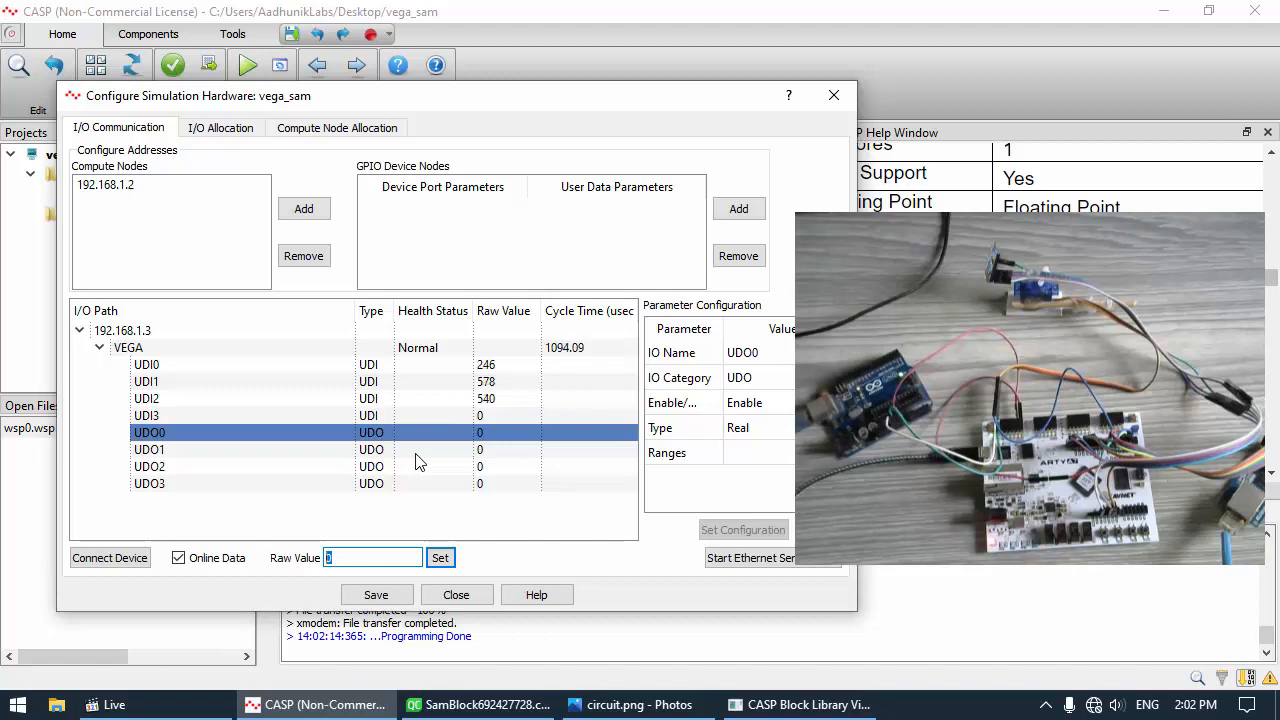
text(45)
click(443, 561)
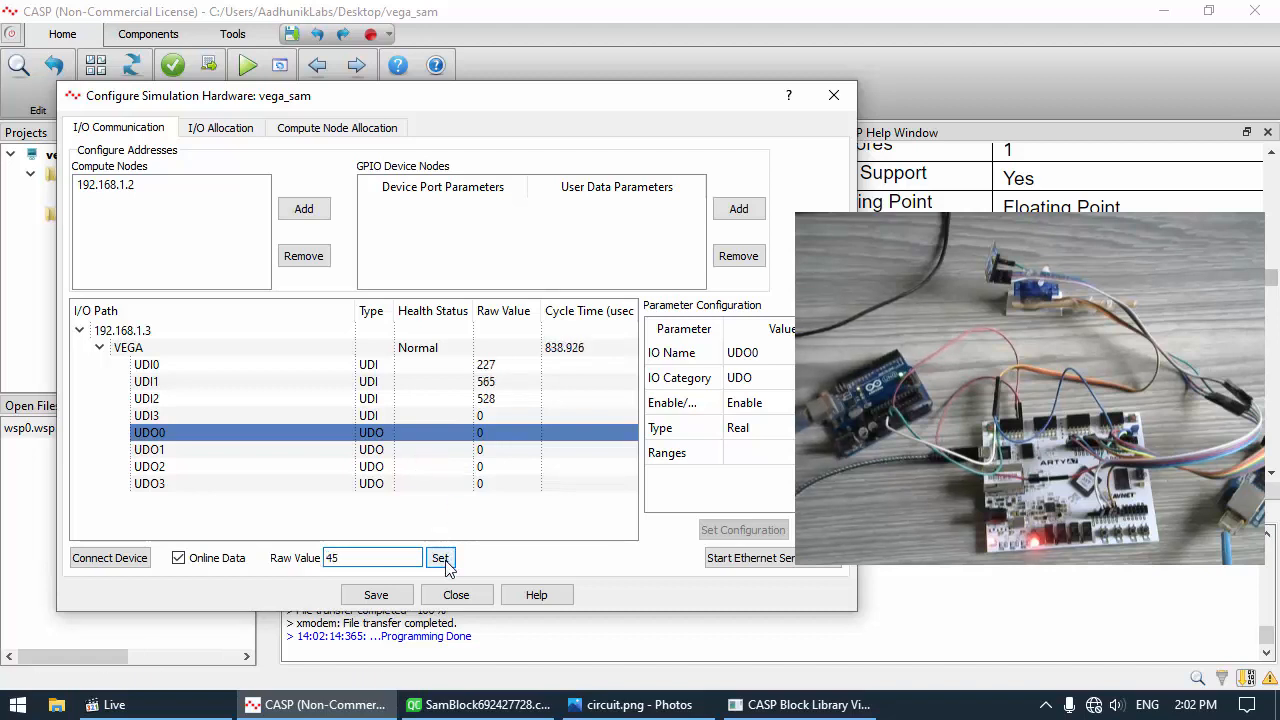
click(518, 400)
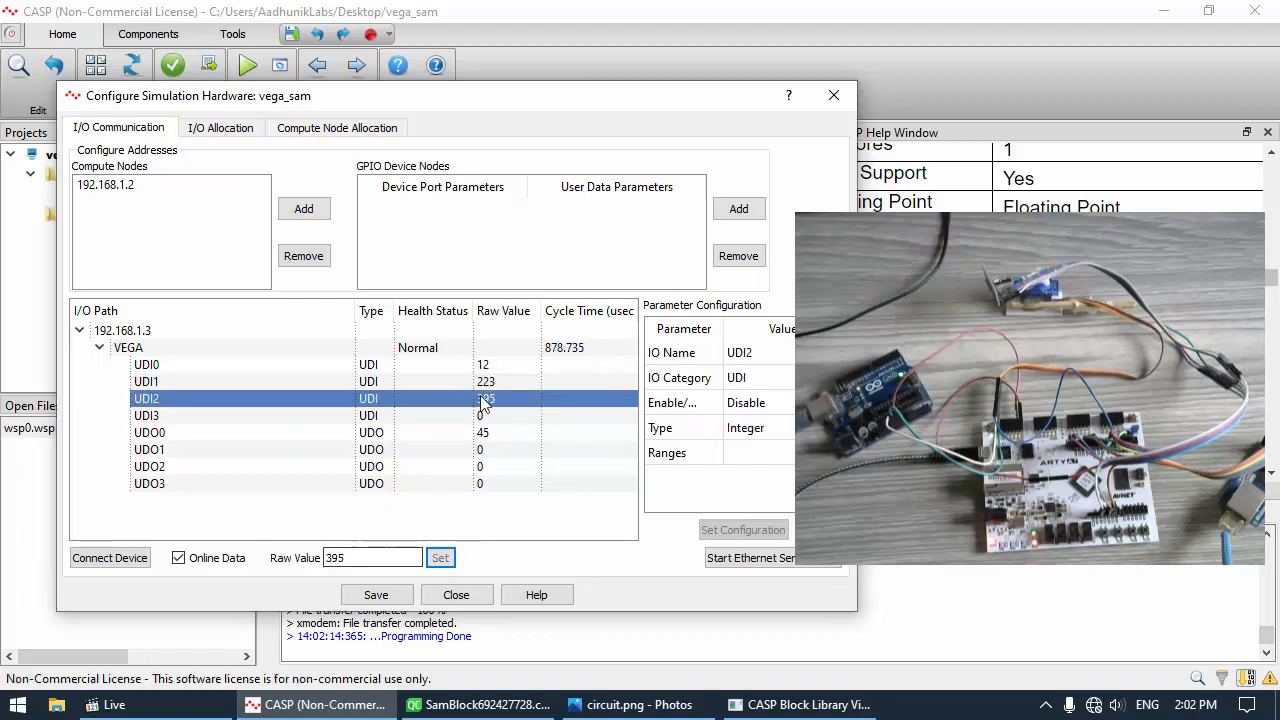
click(505, 368)
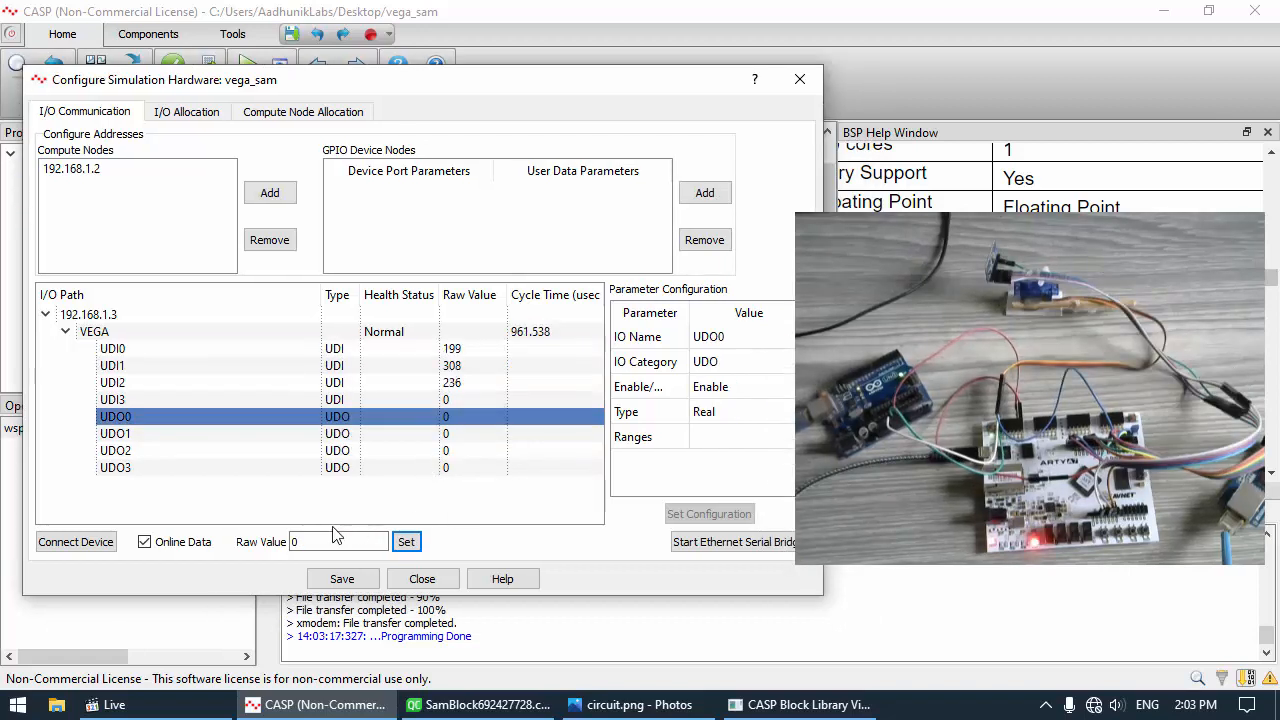
Set UDO0's raw value to 45 again to move the servo, and inspect UDI0
double_click(297, 541)
text(4)
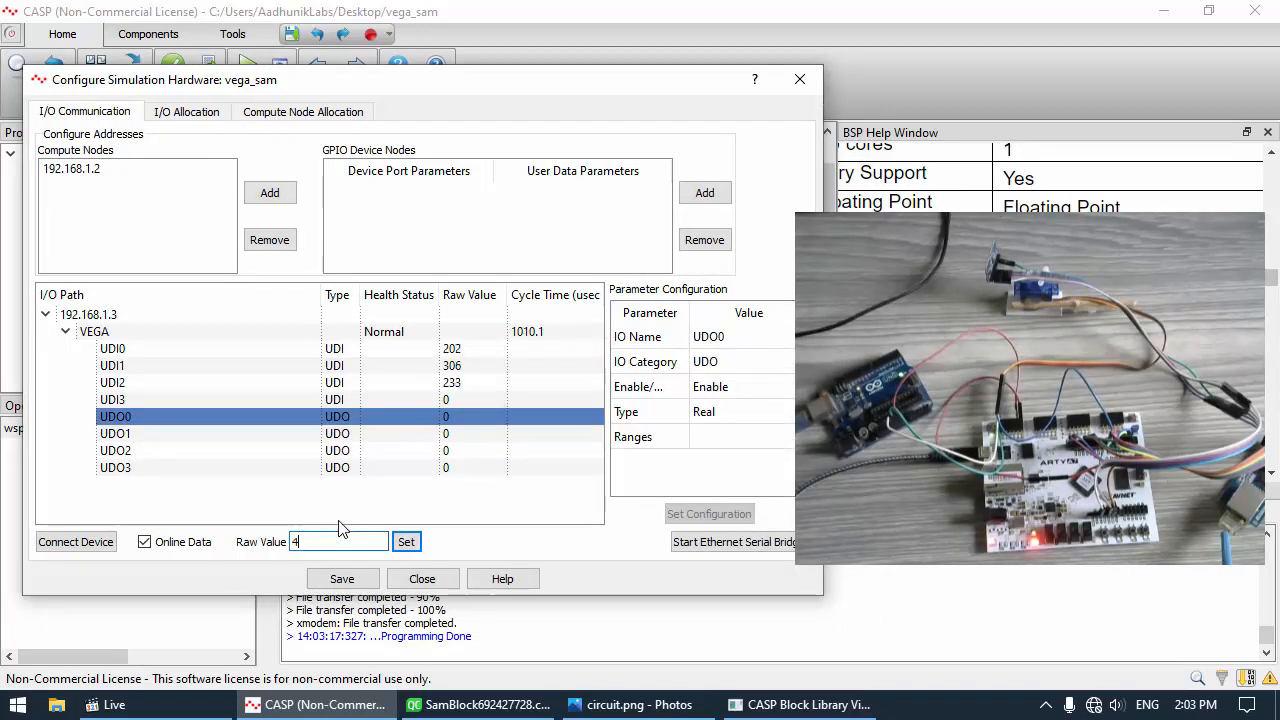
text(5)
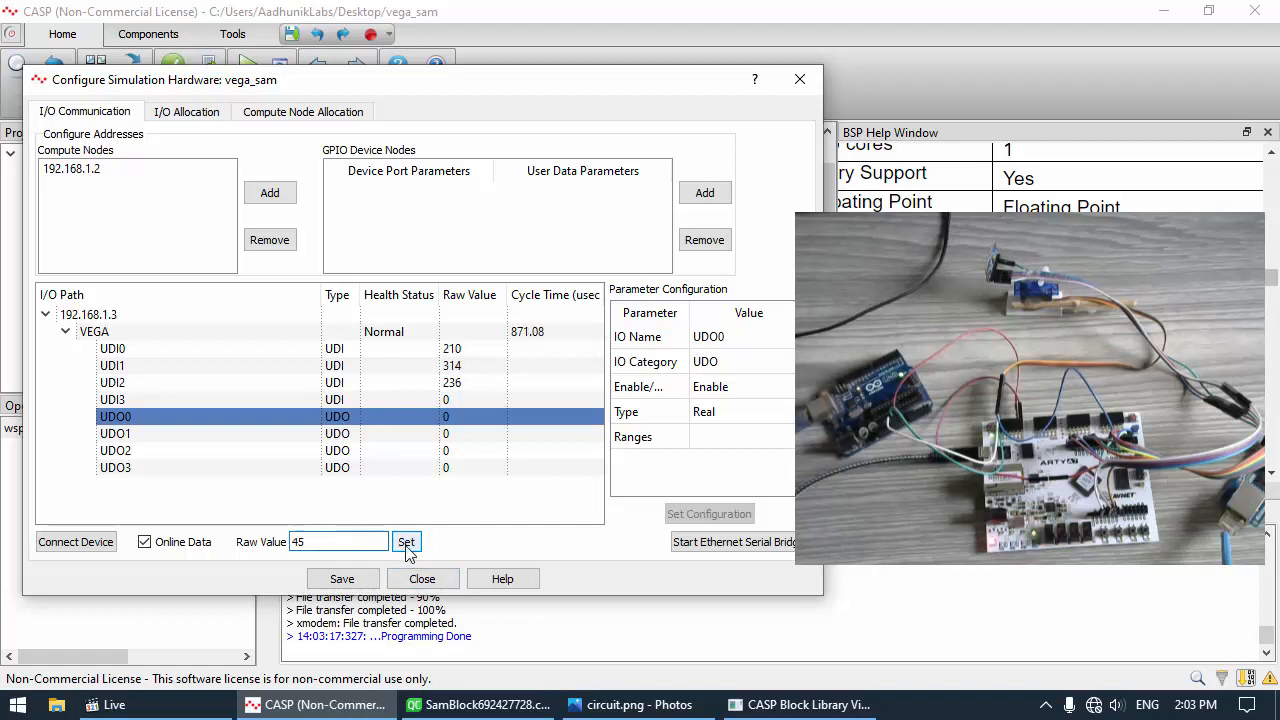
click(406, 546)
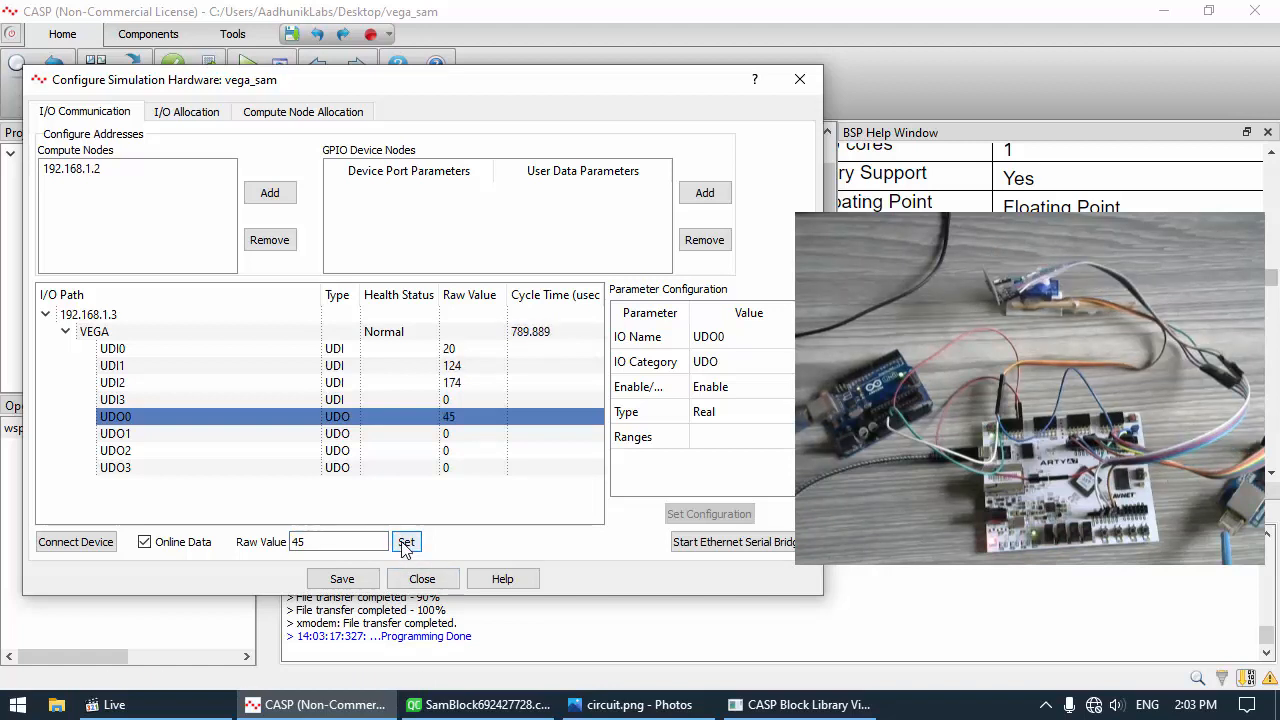
click(459, 348)
Select UDO0 again and set its raw value to 50
double_click(296, 541)
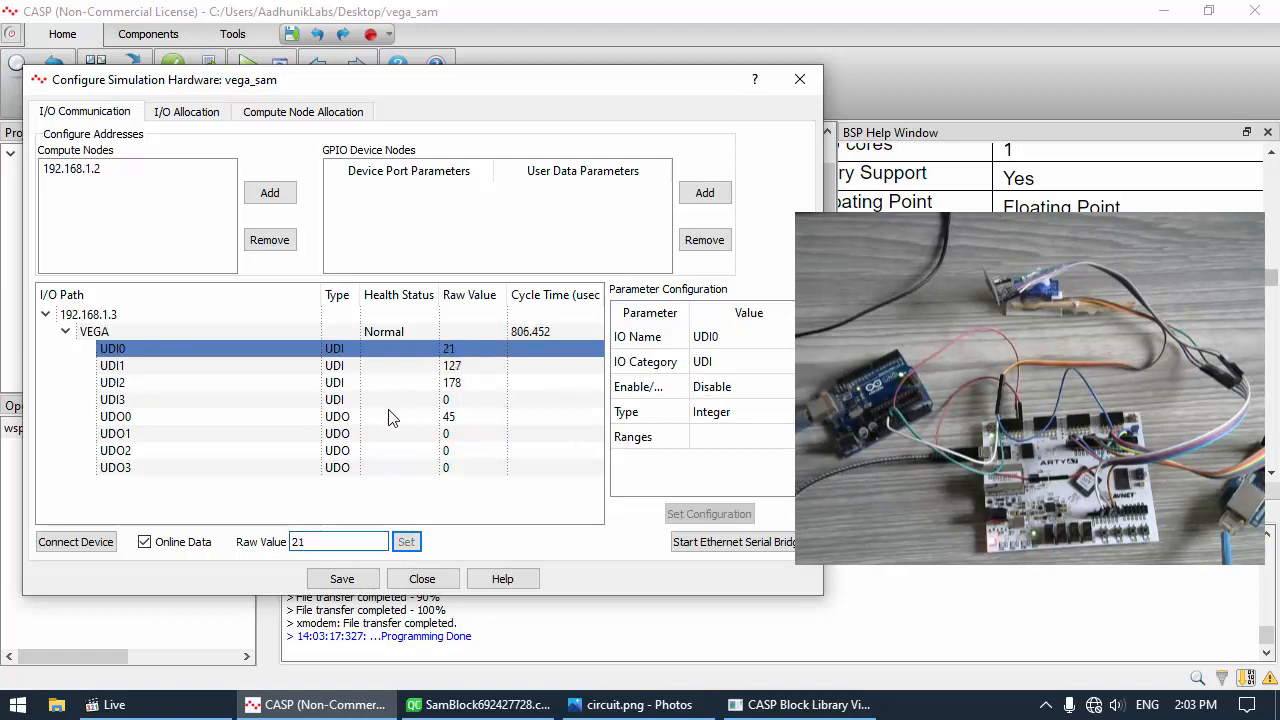
click(381, 418)
double_click(342, 536)
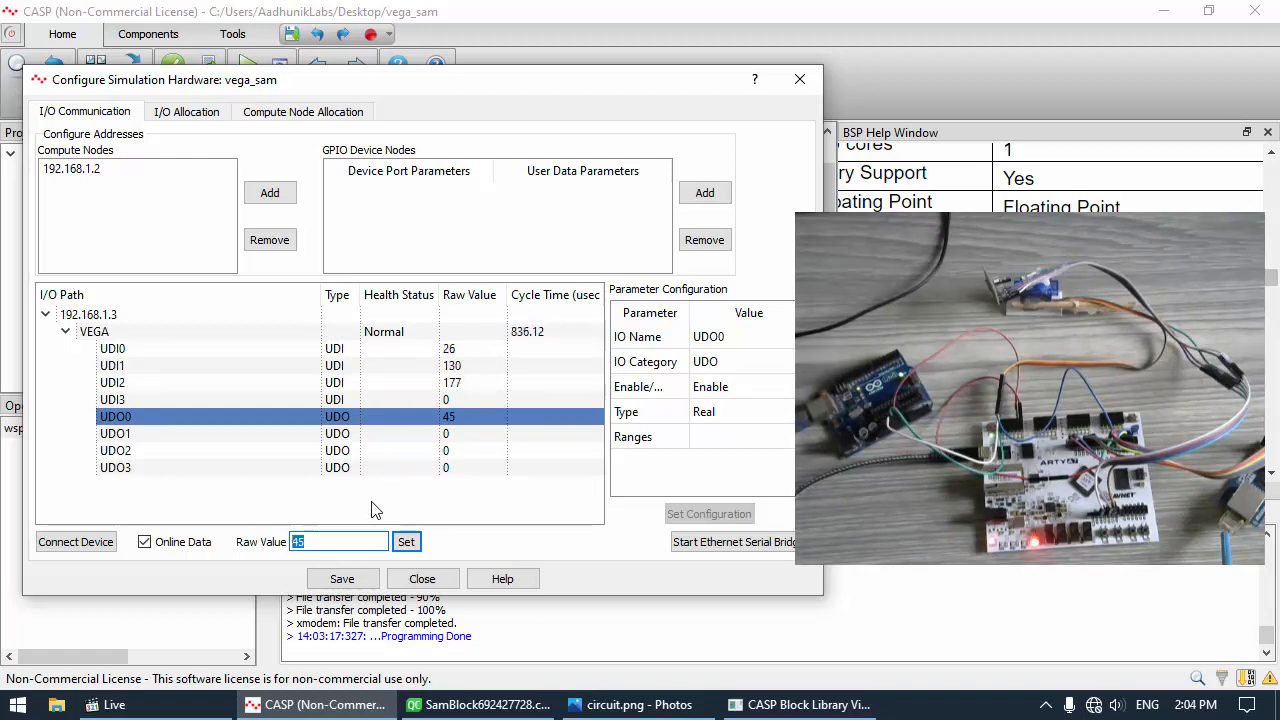
text(50)
click(406, 541)
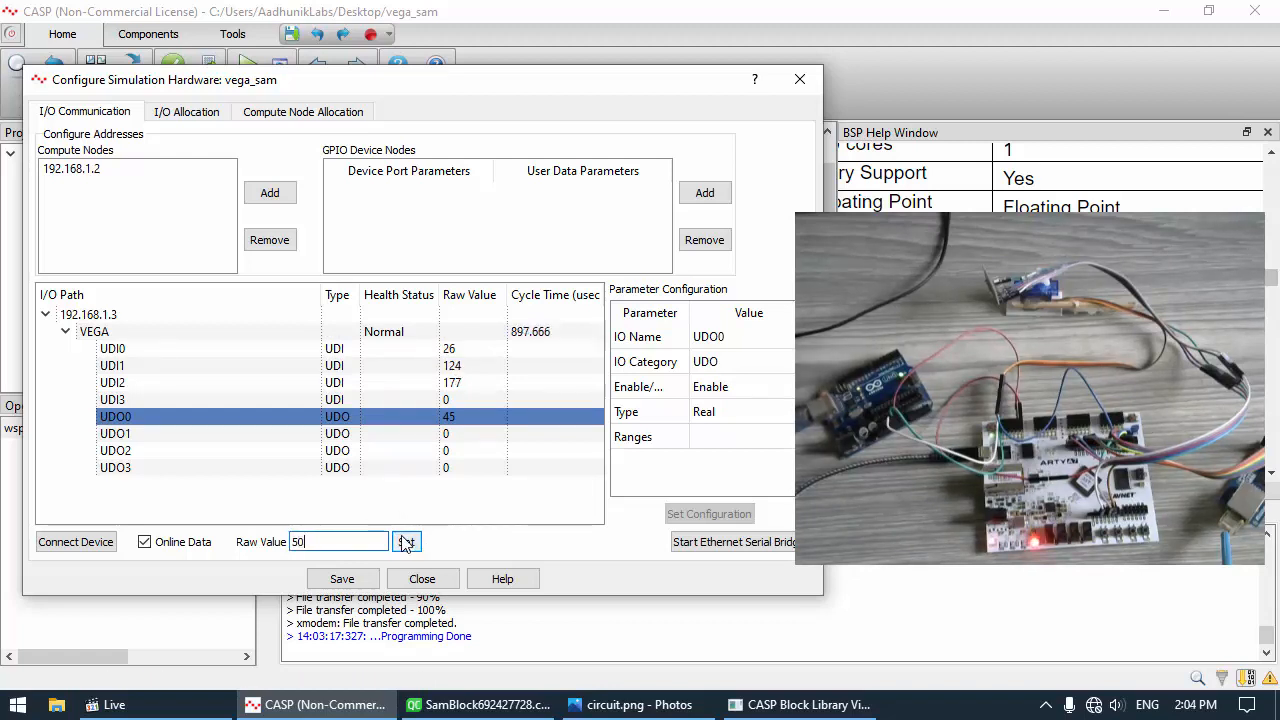
Set UDO0's raw value to 0 and close the simulation hardware configuration
double_click(335, 536)
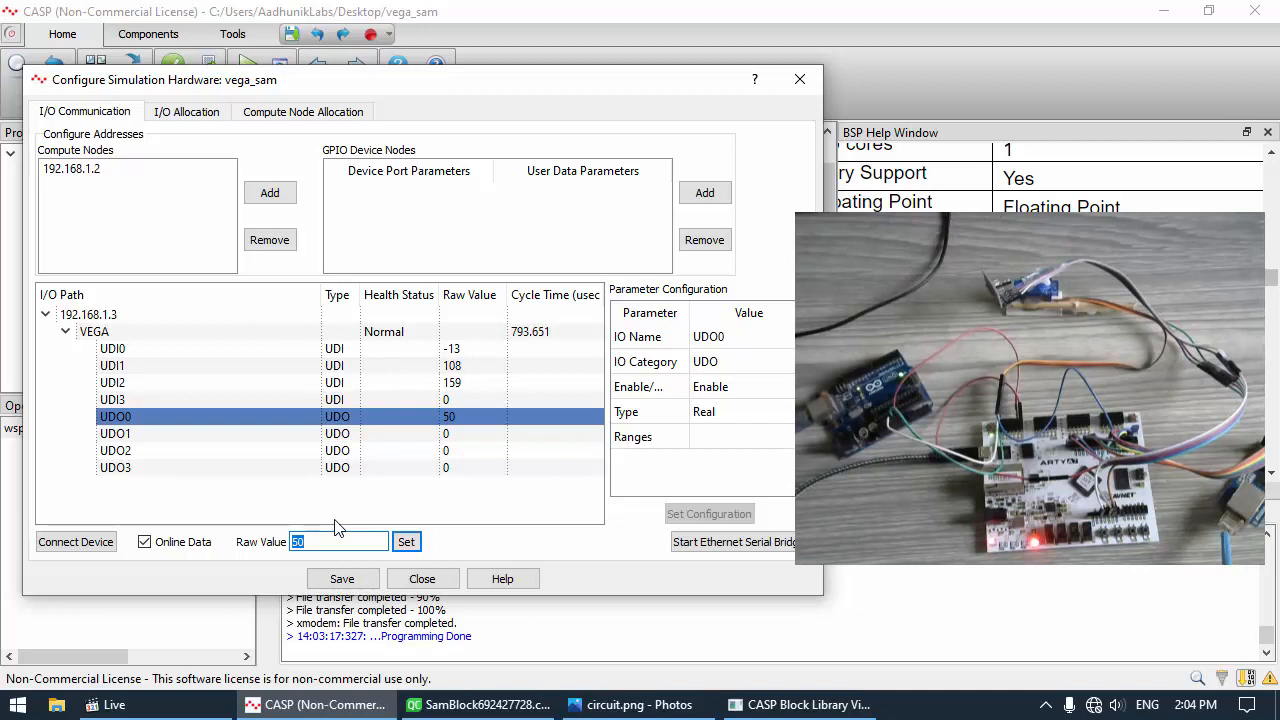
text(0)
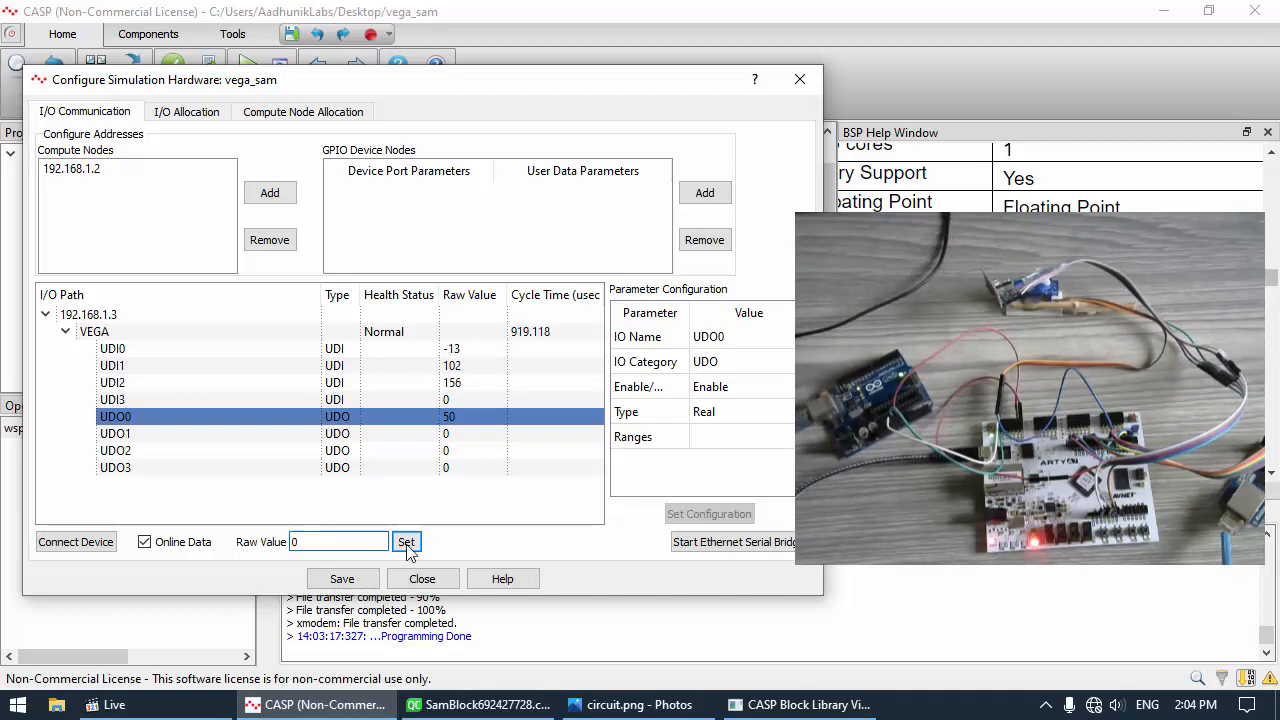
click(406, 545)
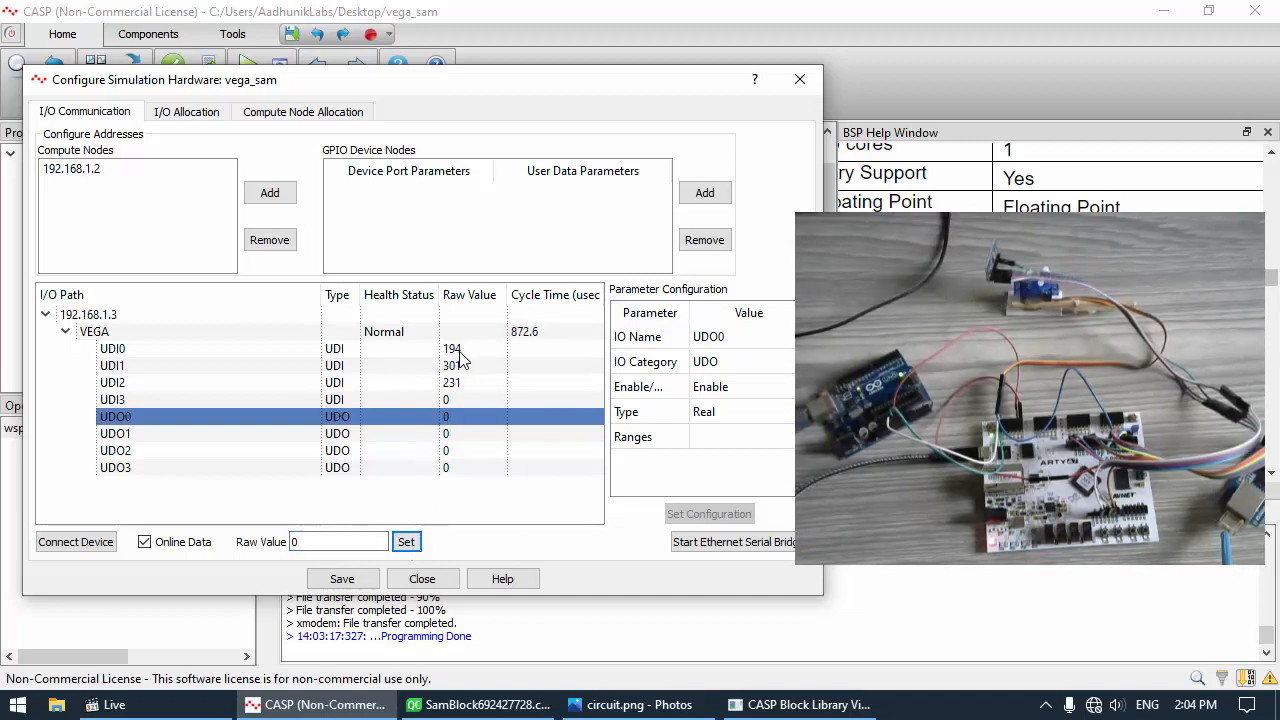
click(420, 580)
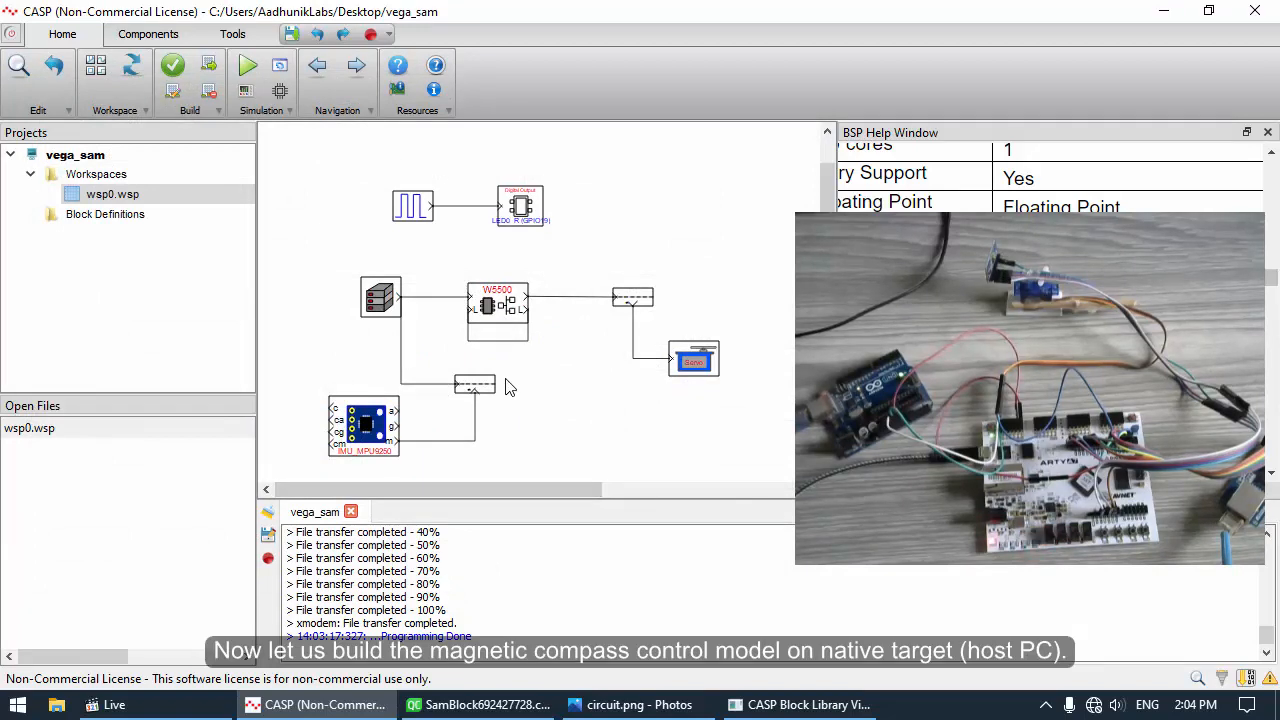
scroll(672, 287, down, 1)
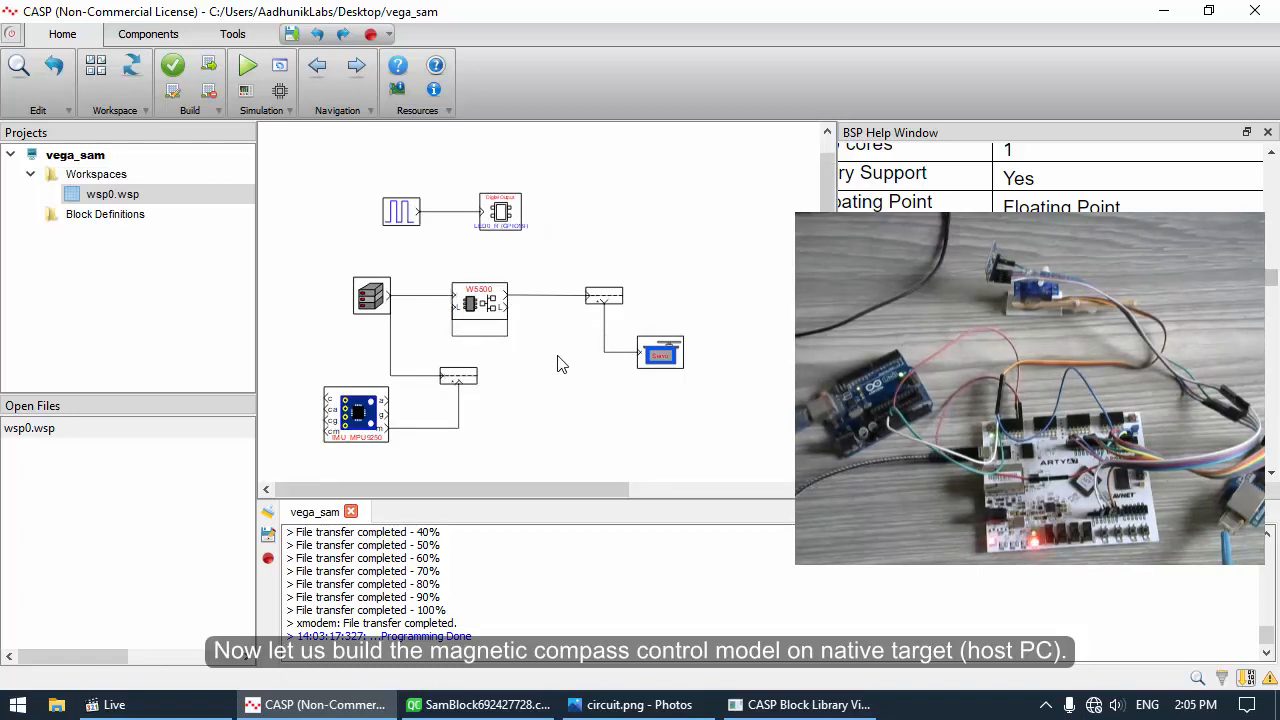
Draw a straight horizontal wire below the existing block model as a separator line
scroll(560, 365, right, 3)
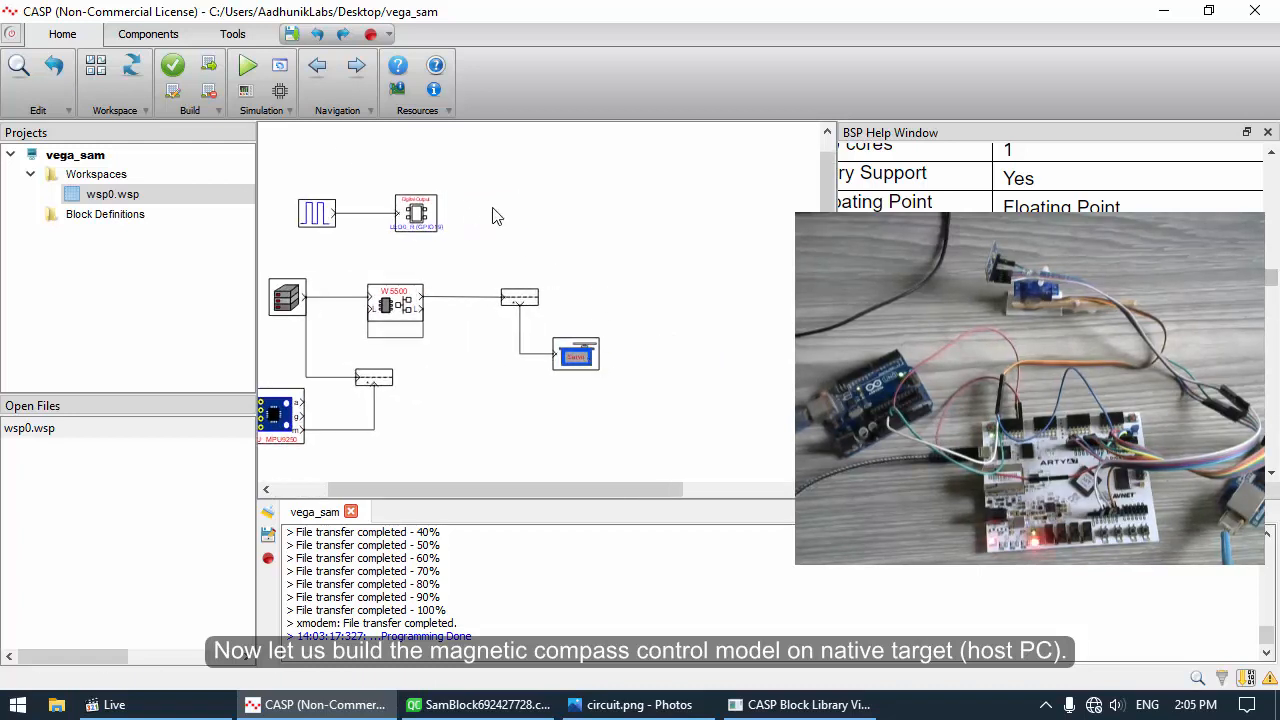
right_click(583, 193)
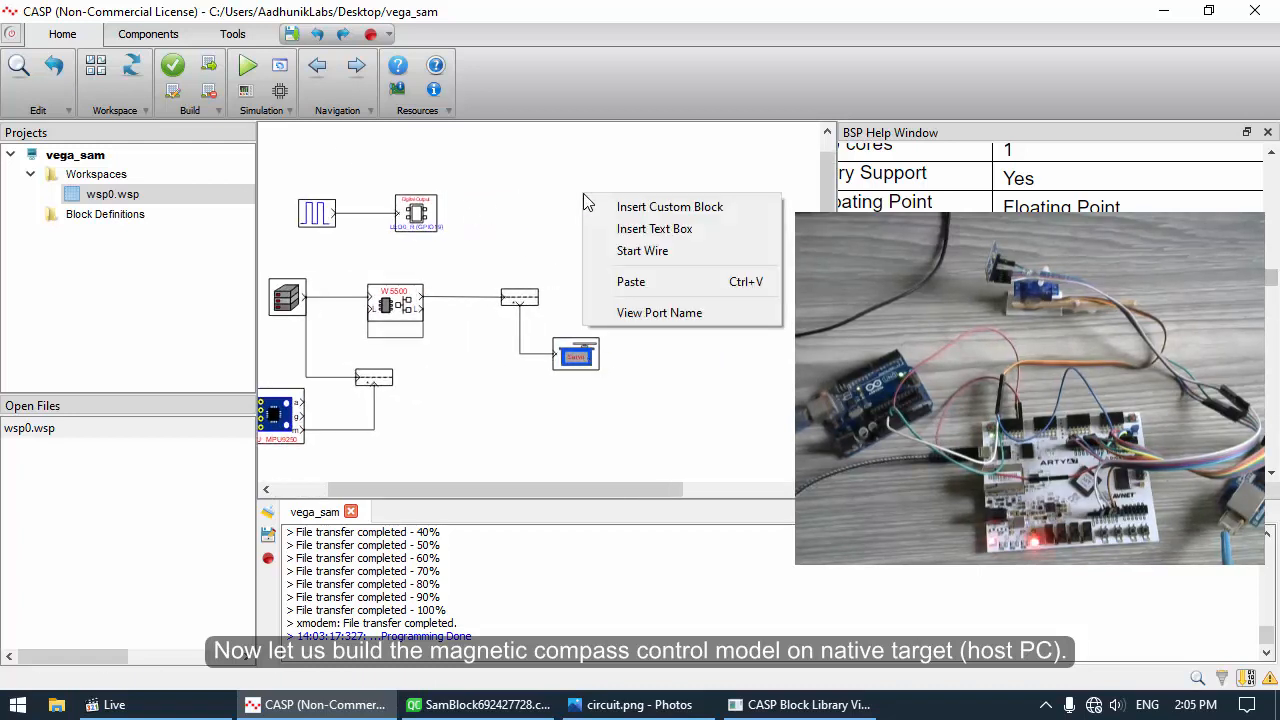
click(660, 258)
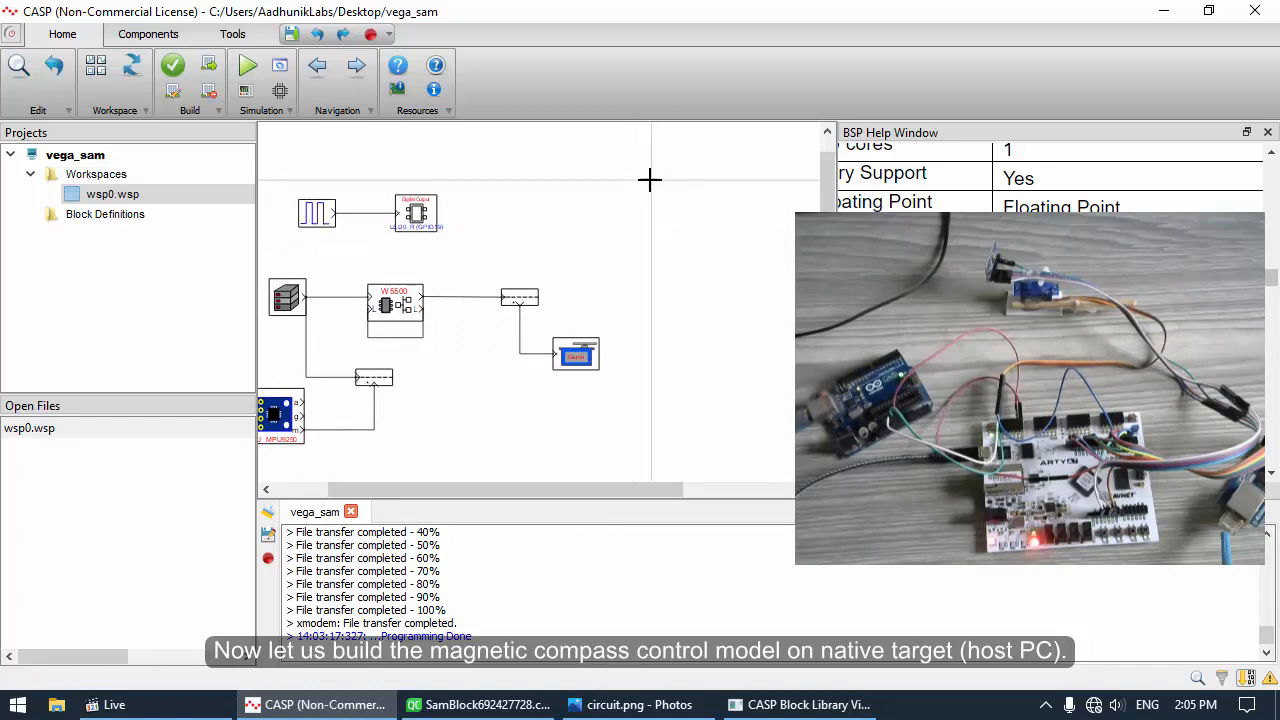
scroll(657, 185, down, 2)
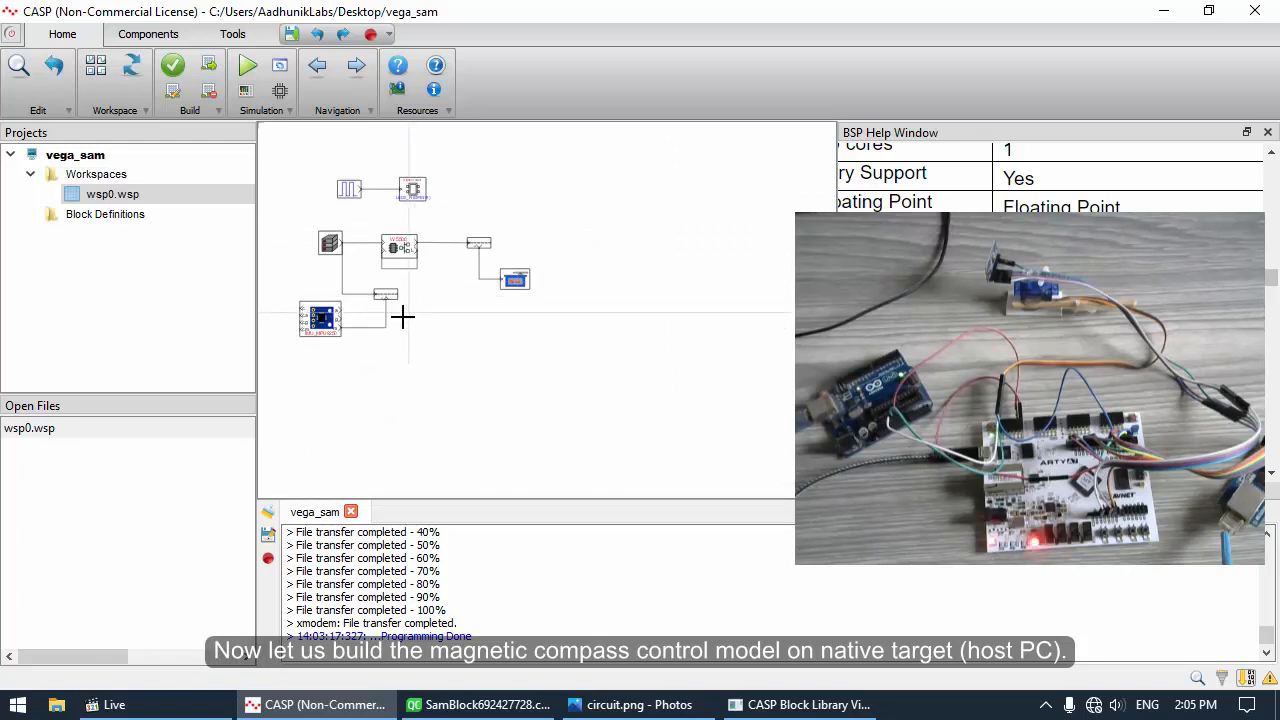
click(278, 352)
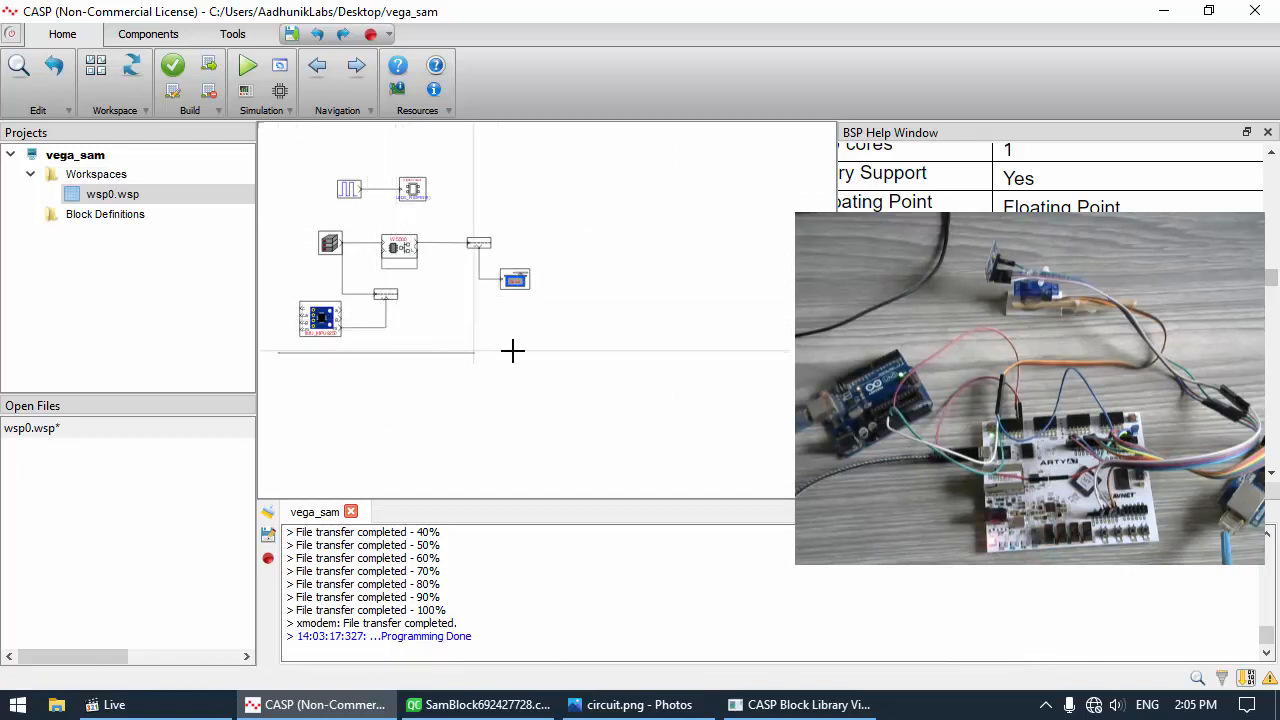
click(572, 352)
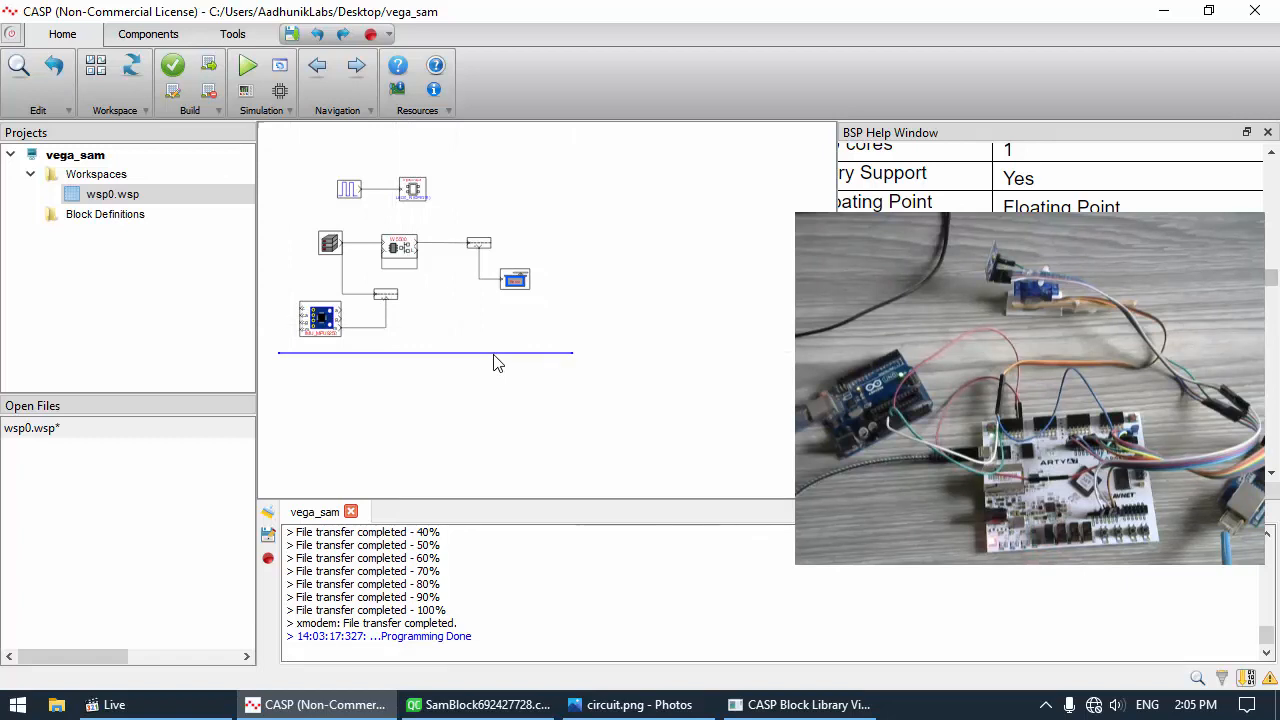
Format the separator wire in red with no transparency, width 3 and the DashDot Line style
right_click(494, 355)
click(541, 443)
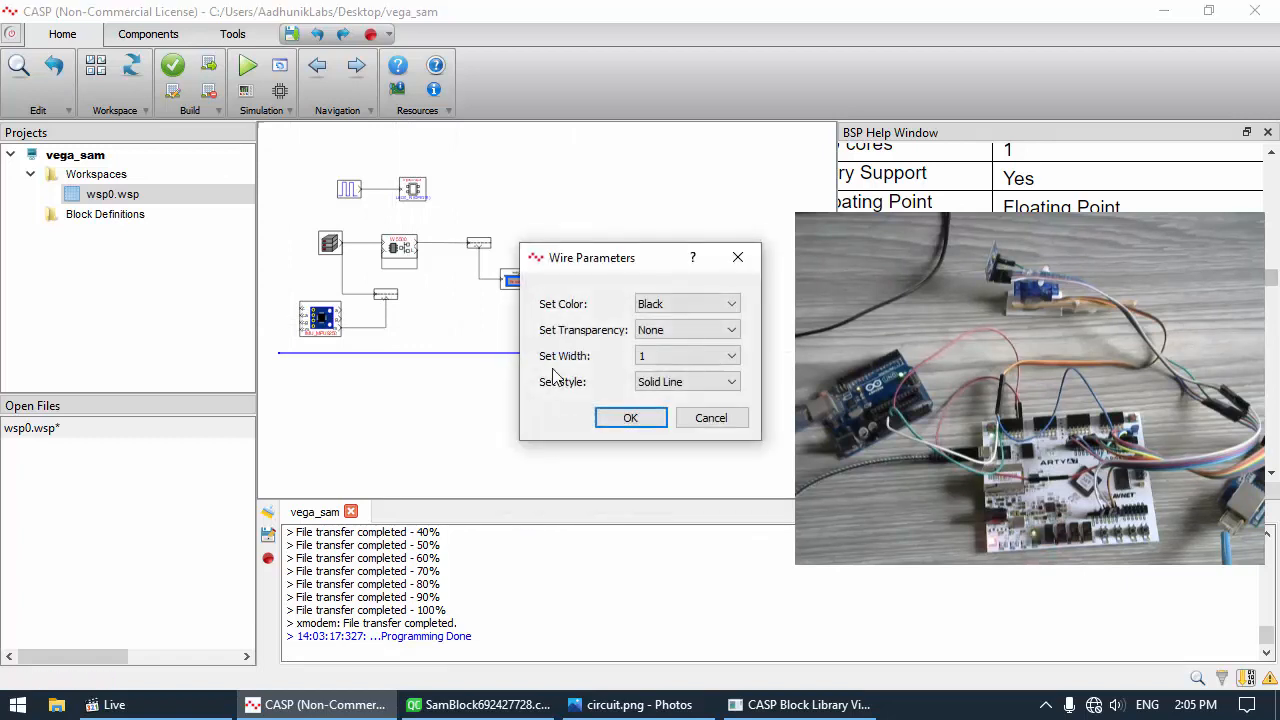
click(648, 310)
click(674, 340)
click(674, 333)
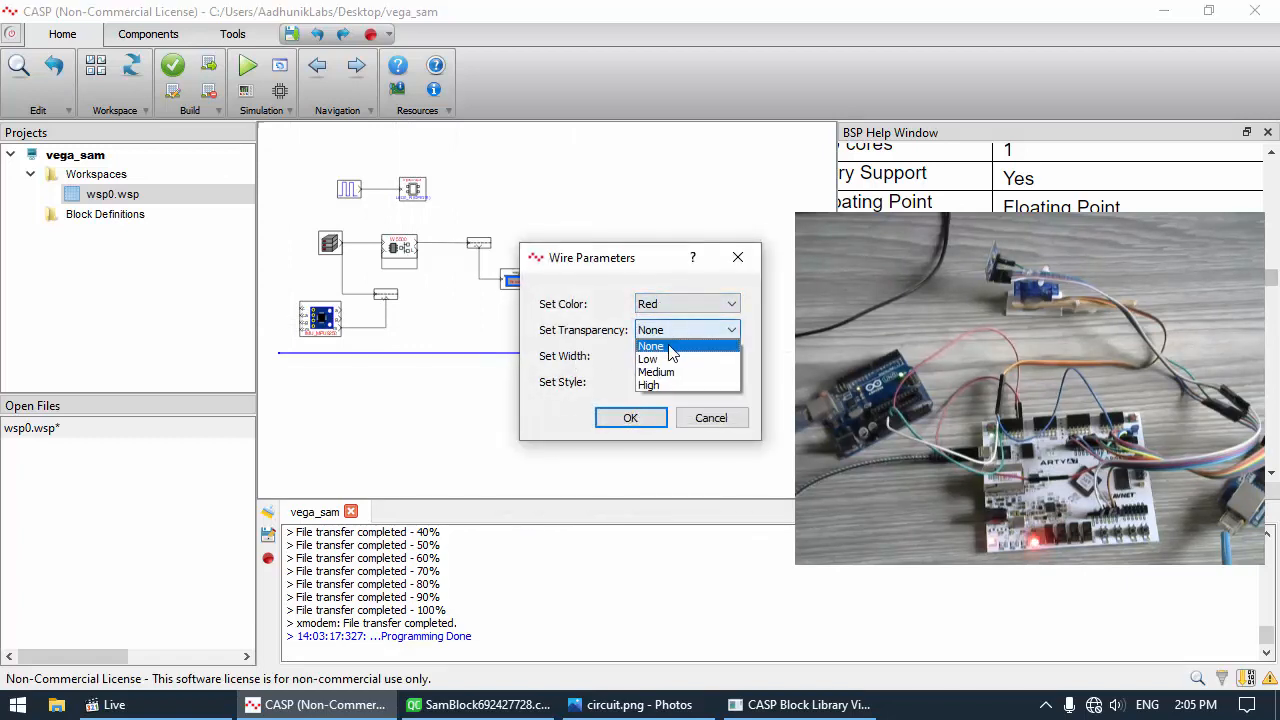
click(665, 346)
click(665, 357)
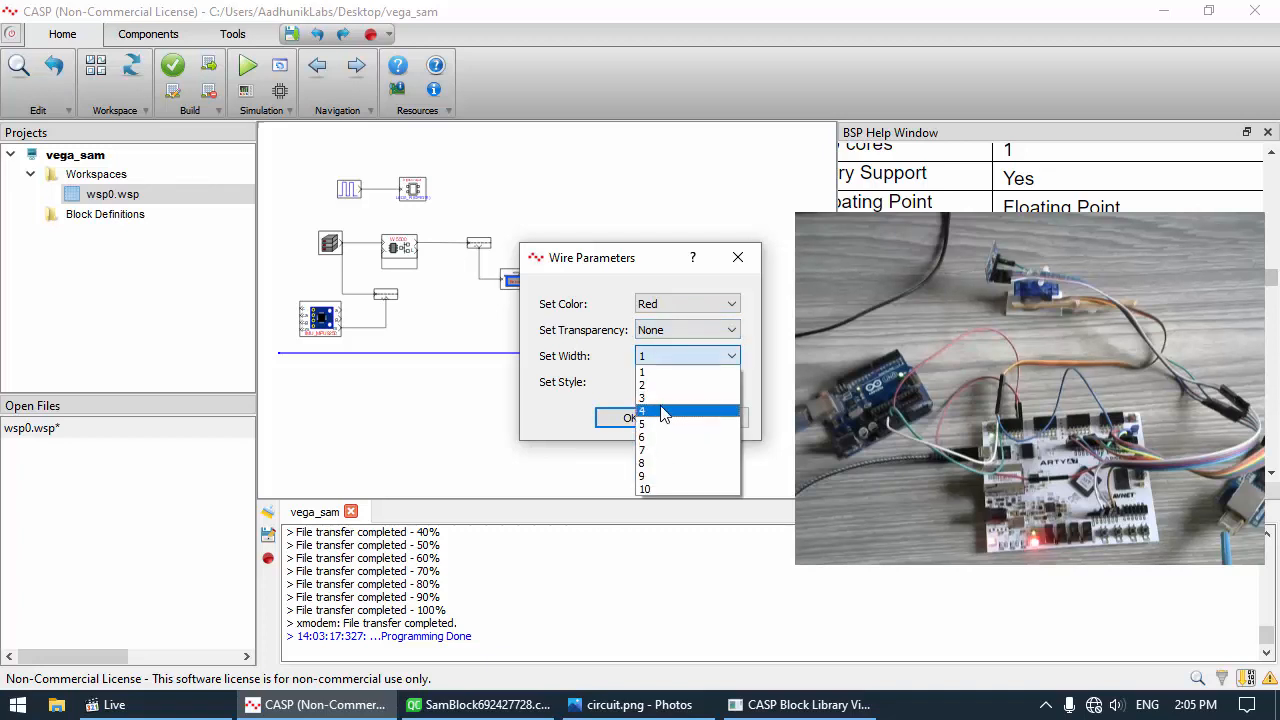
click(660, 398)
click(668, 383)
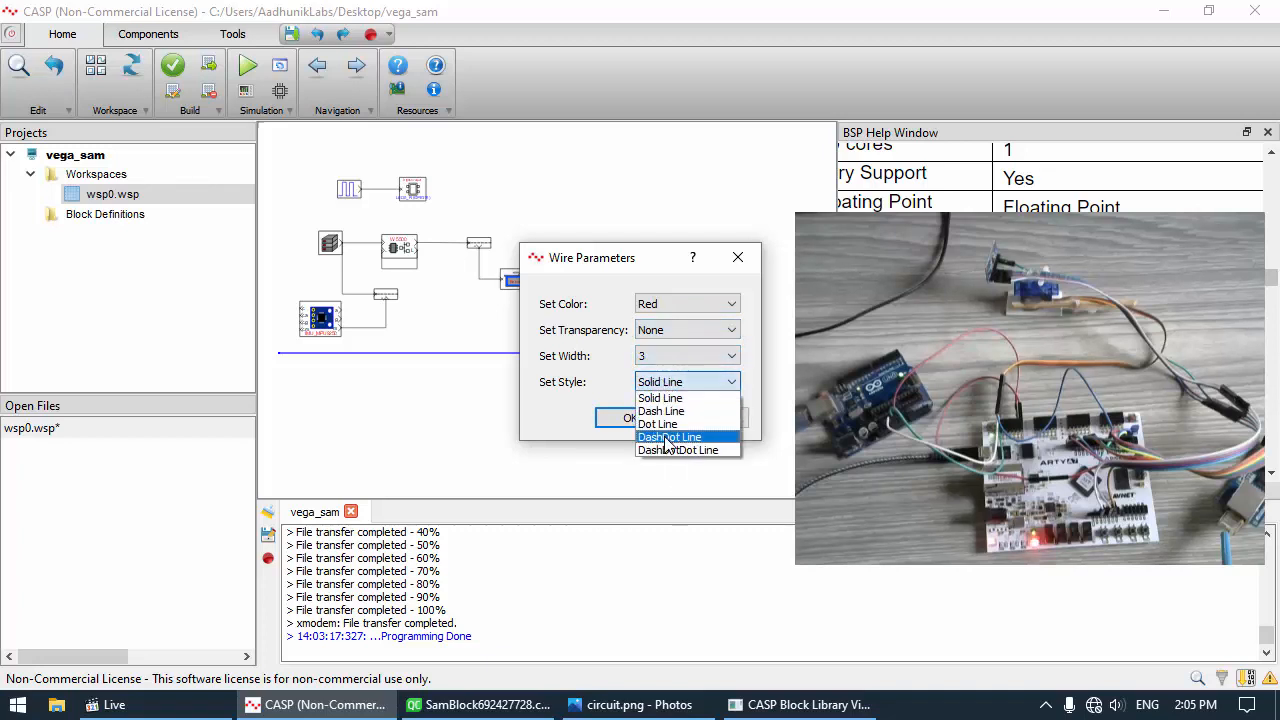
click(668, 440)
click(626, 418)
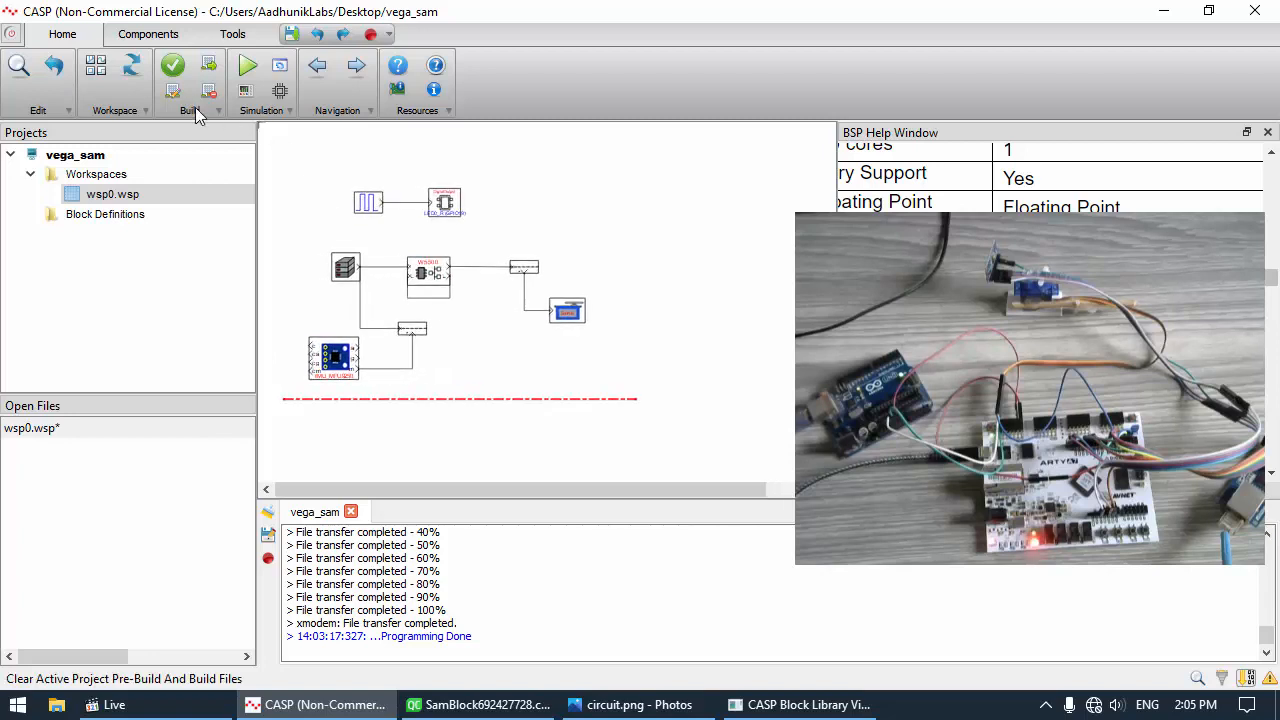
Disable all blocks above the red separator line and close the BSP help
drag(616, 376, 342, 188)
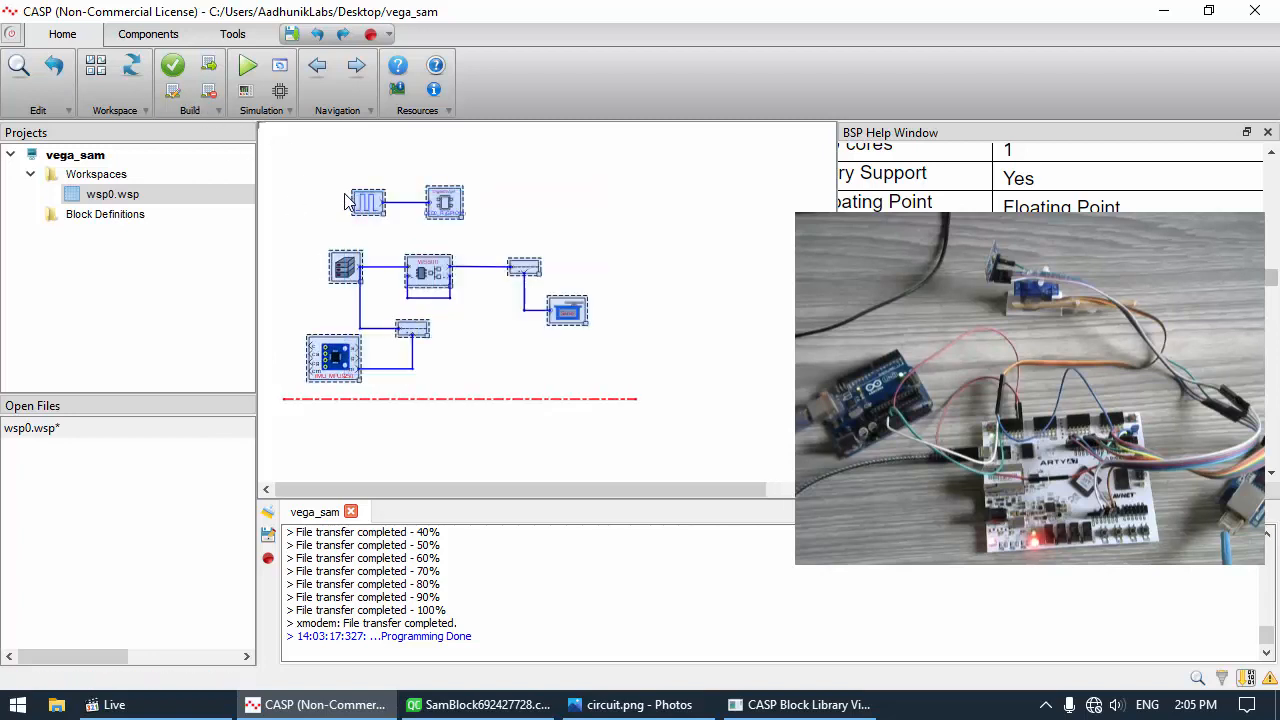
key(ctrl+d)
click(460, 312)
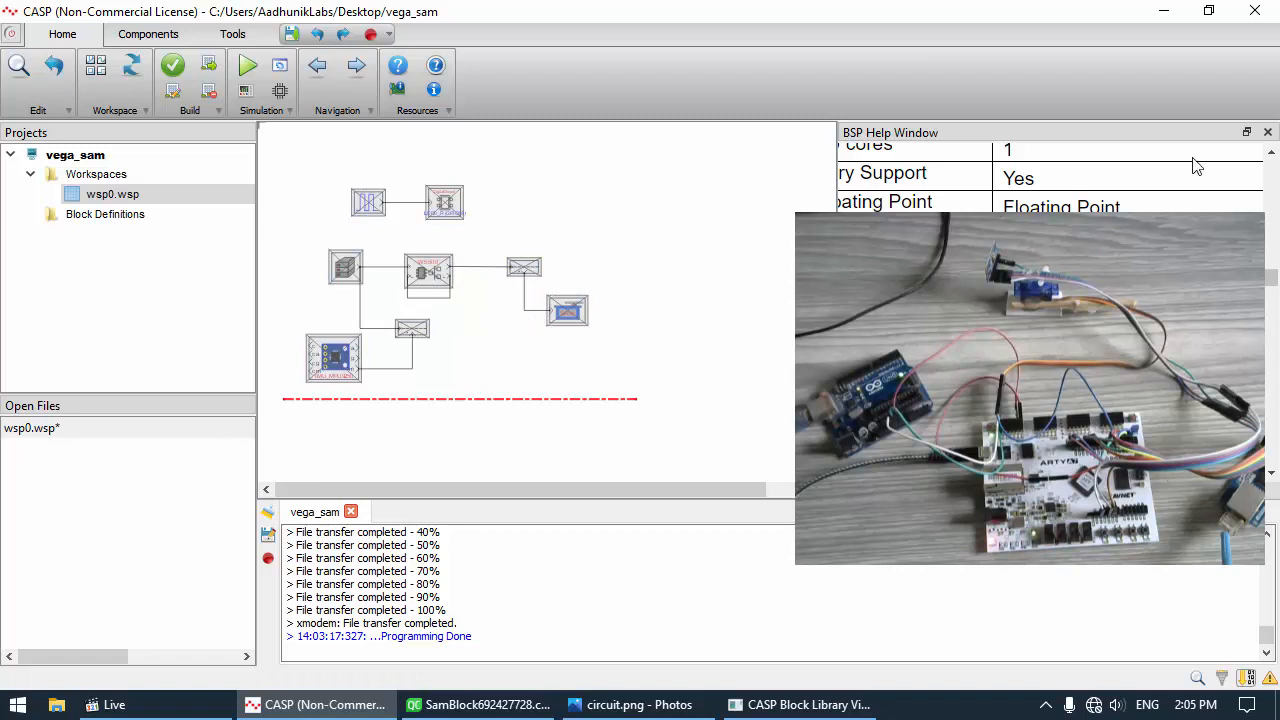
click(1267, 131)
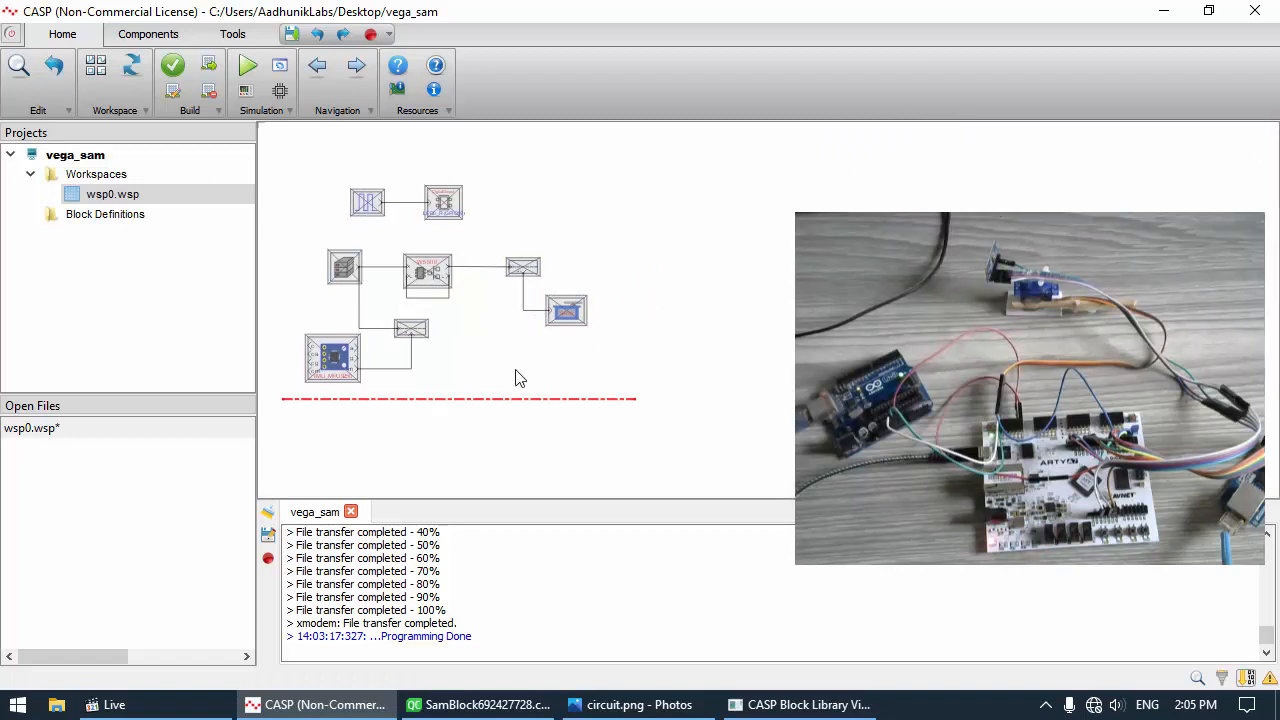
Save the project files and set the simulation target architecture to Native with Desktop_MinGW as target hardware
scroll(491, 357, up, 3)
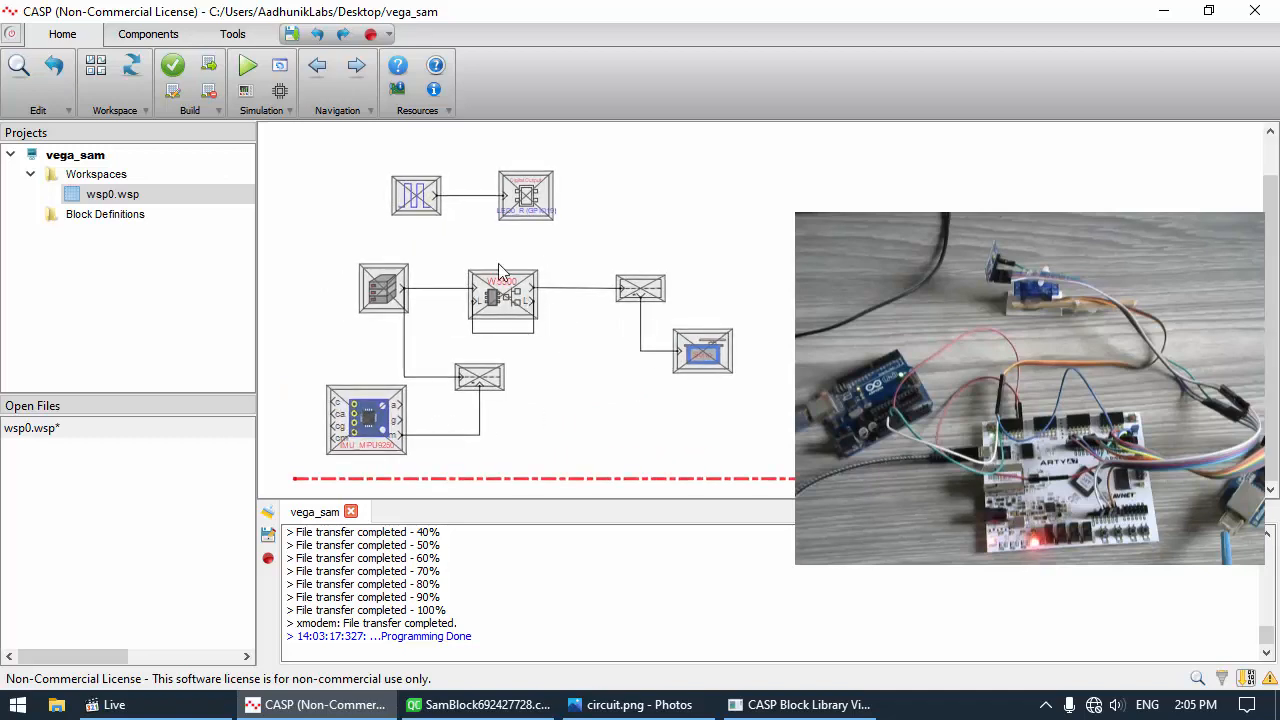
scroll(502, 272, down, 2)
click(280, 89)
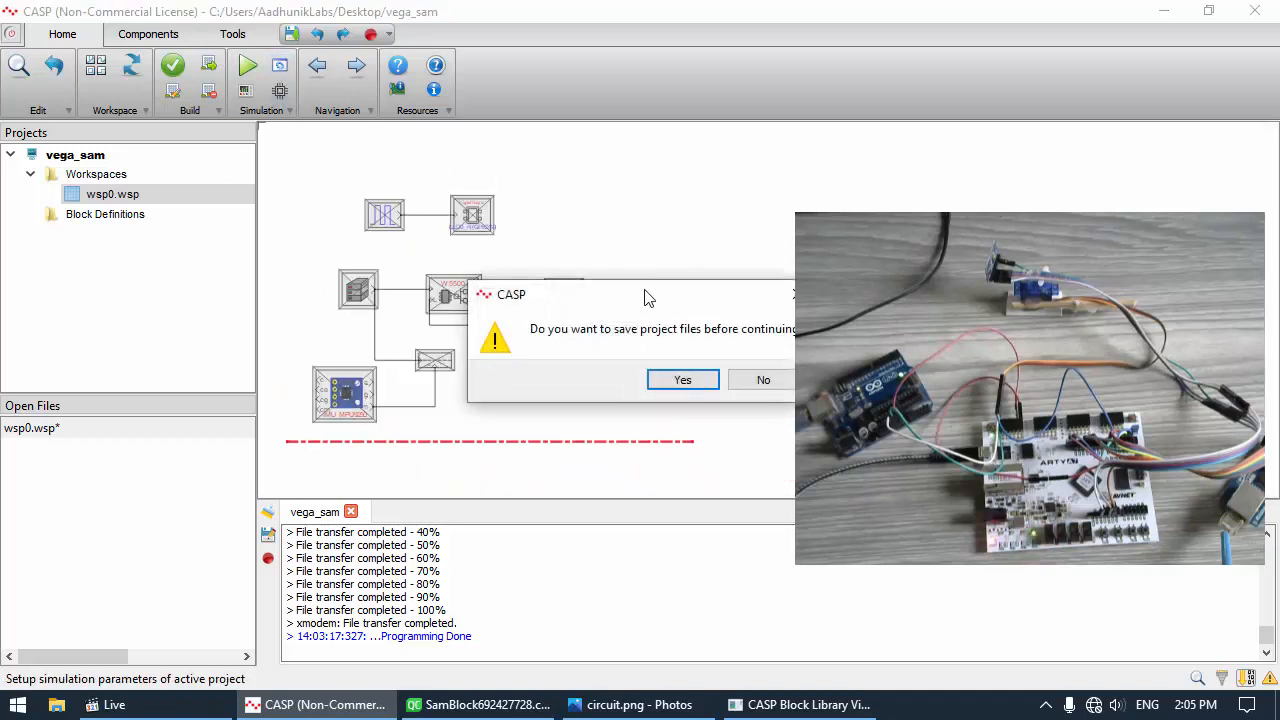
click(671, 381)
drag(669, 124, 536, 123)
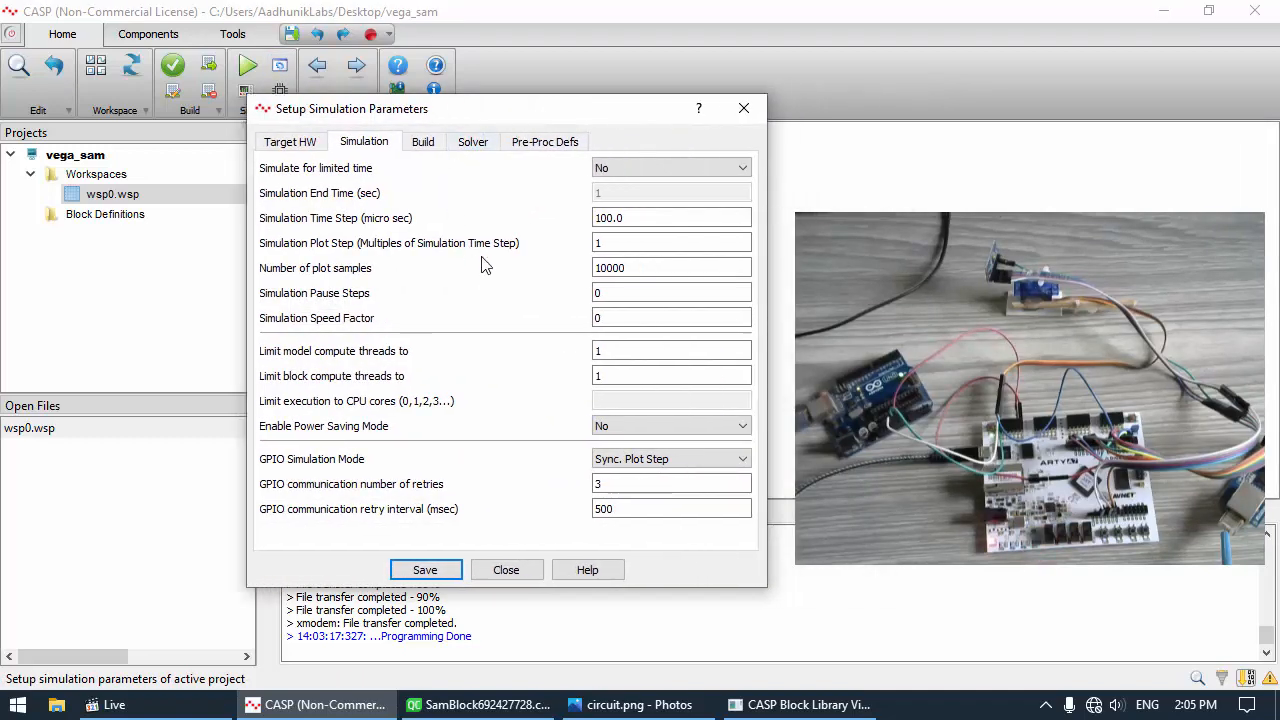
click(308, 146)
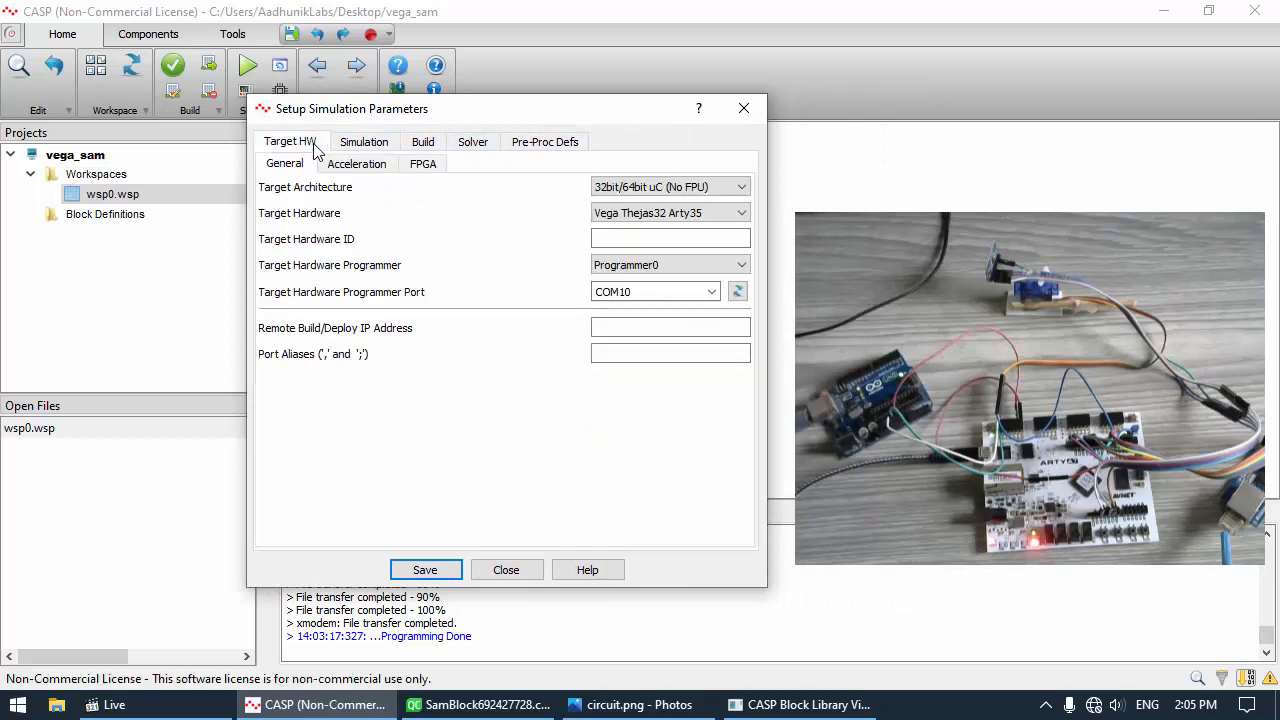
click(627, 192)
click(625, 206)
scroll(623, 193, down, 5)
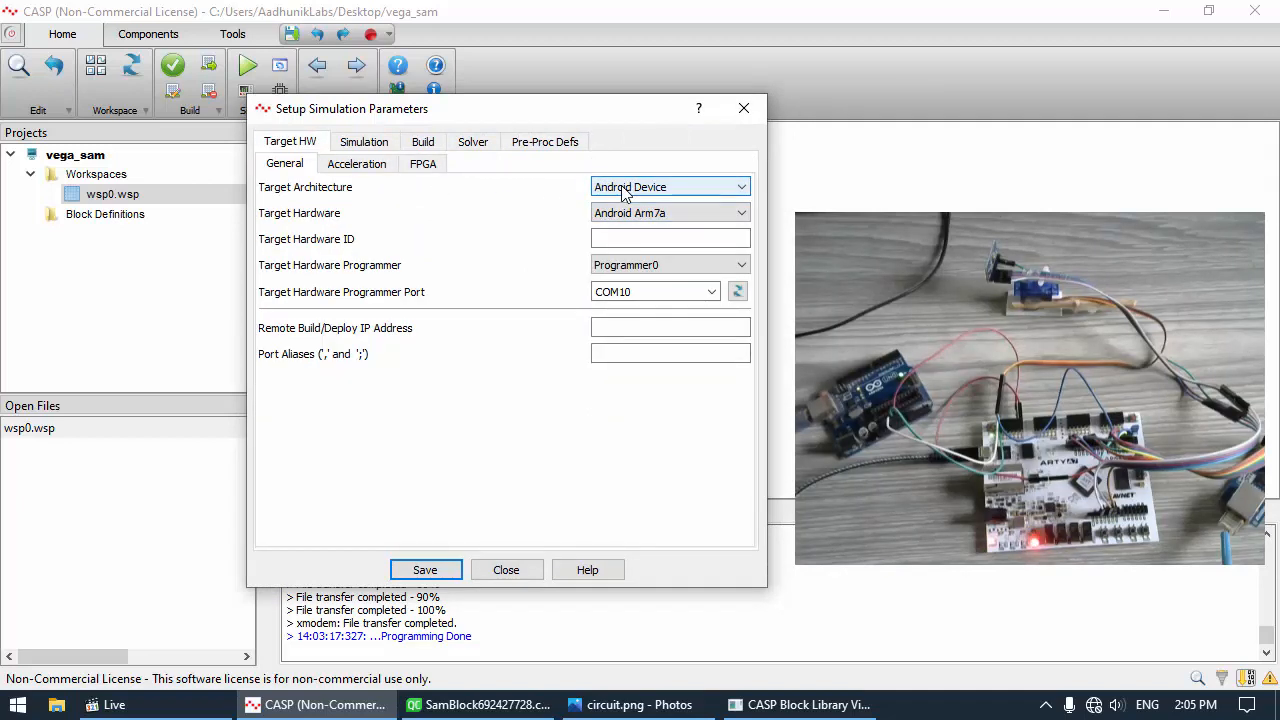
scroll(624, 192, down, 2)
click(624, 188)
click(625, 289)
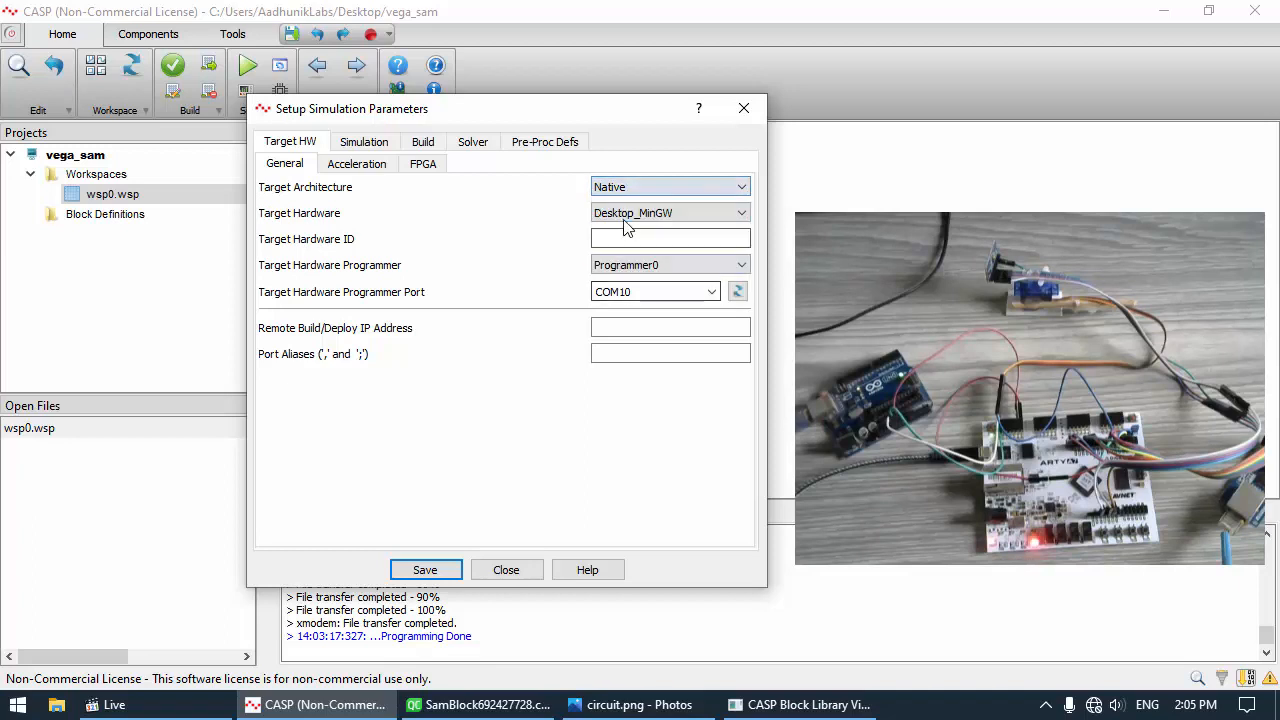
click(628, 212)
click(628, 226)
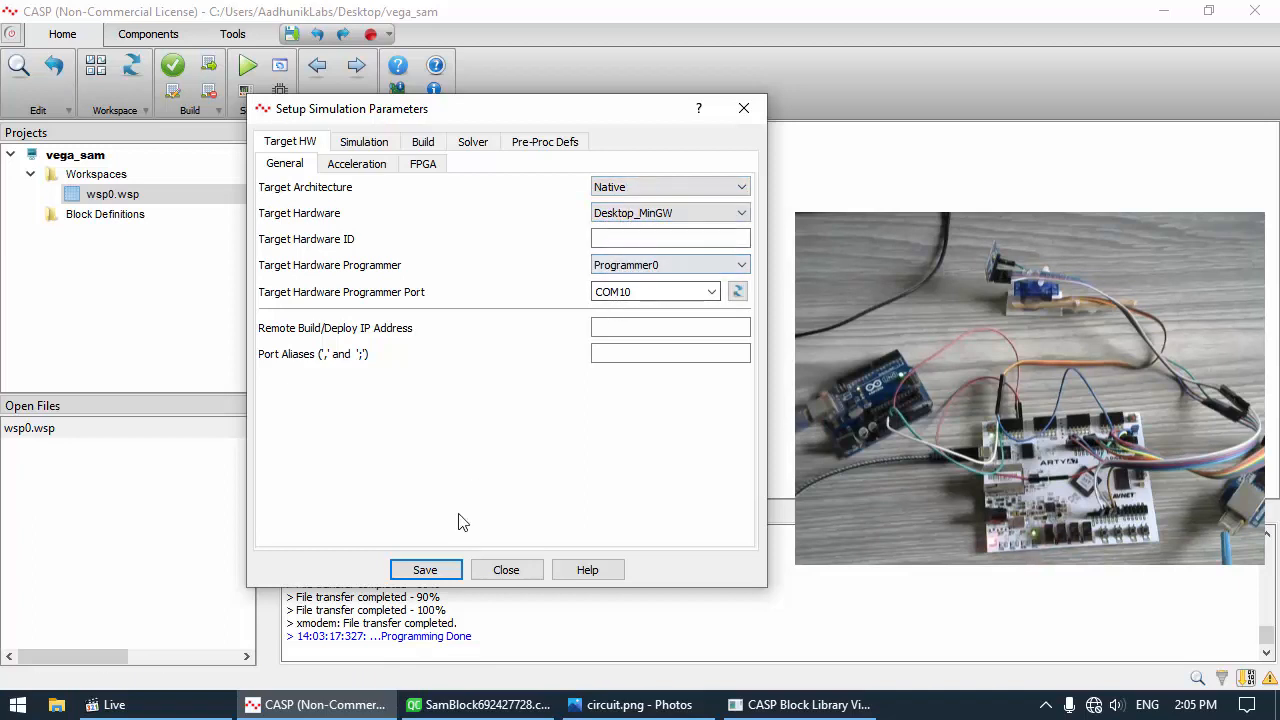
click(501, 569)
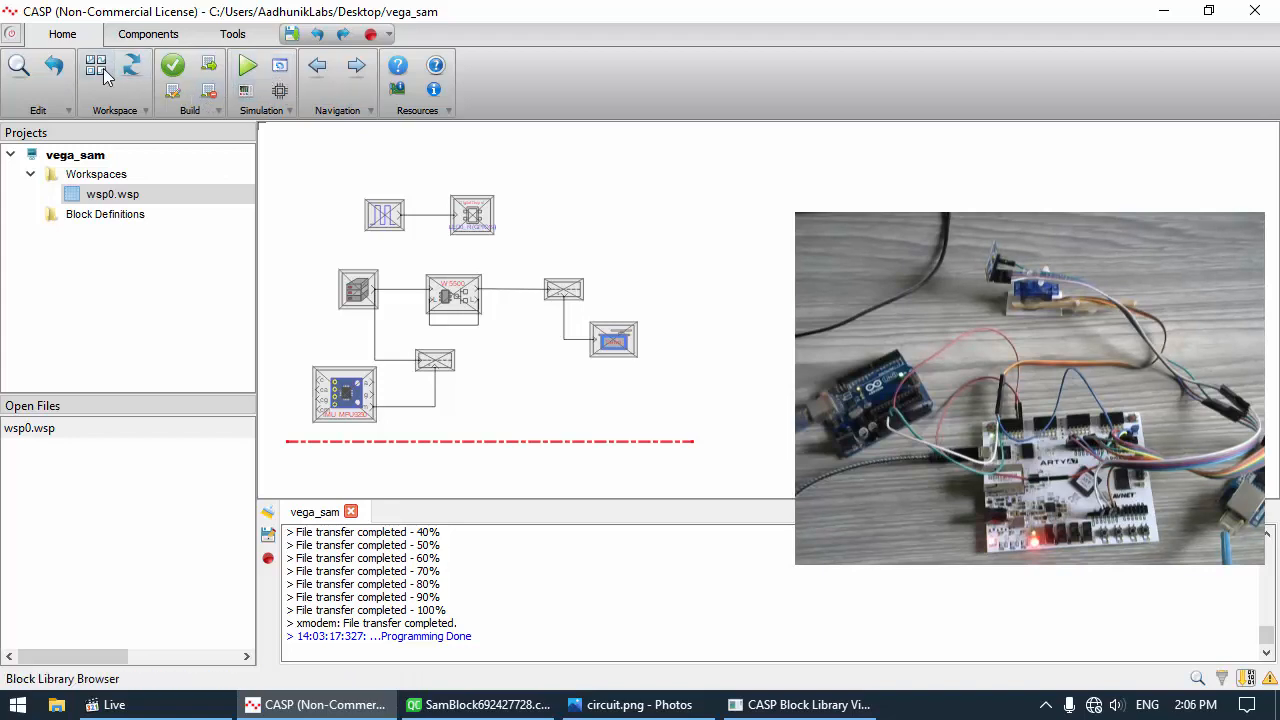
Try to add a GPIO block from the HardwareInterface library to the workspace
click(795, 704)
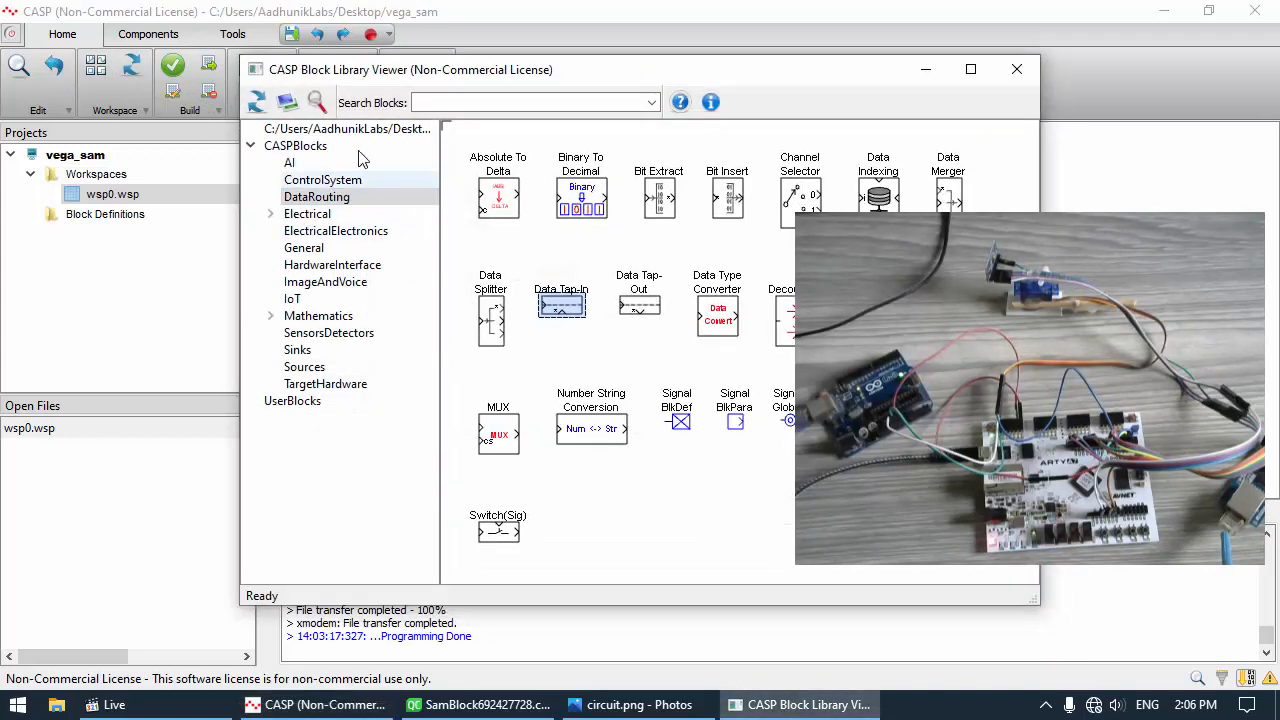
drag(384, 141, 126, 45)
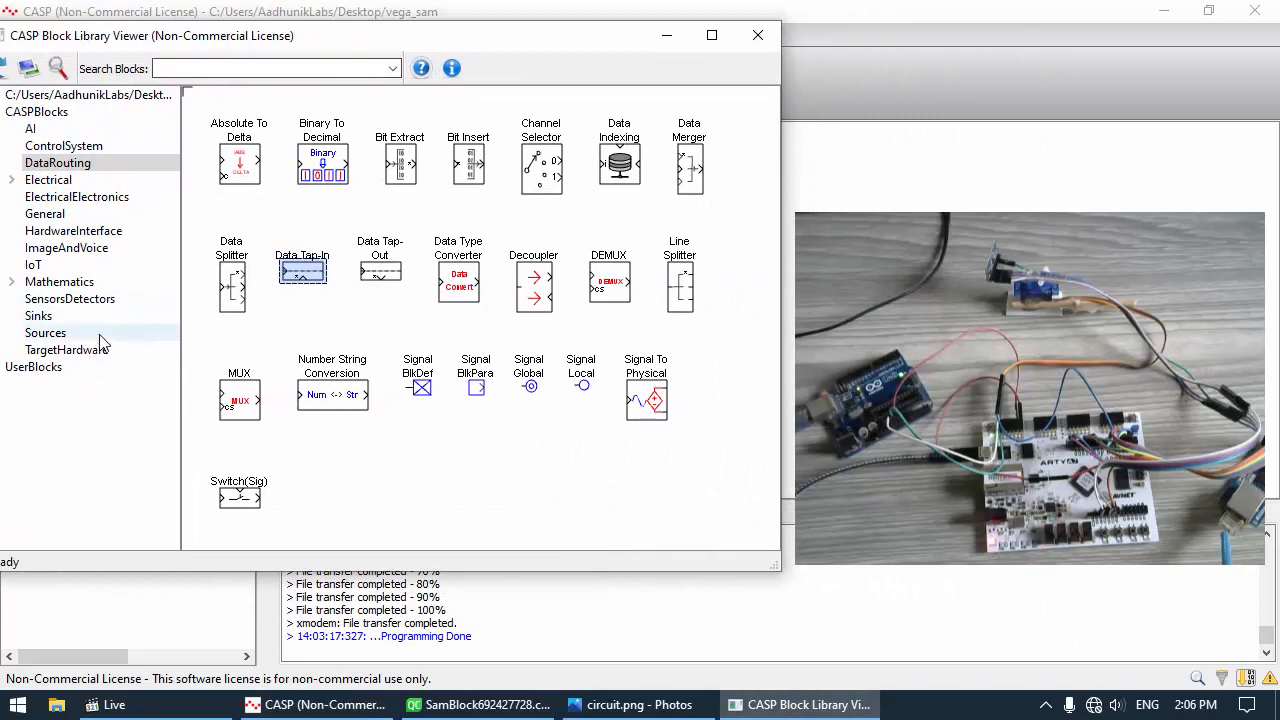
click(66, 349)
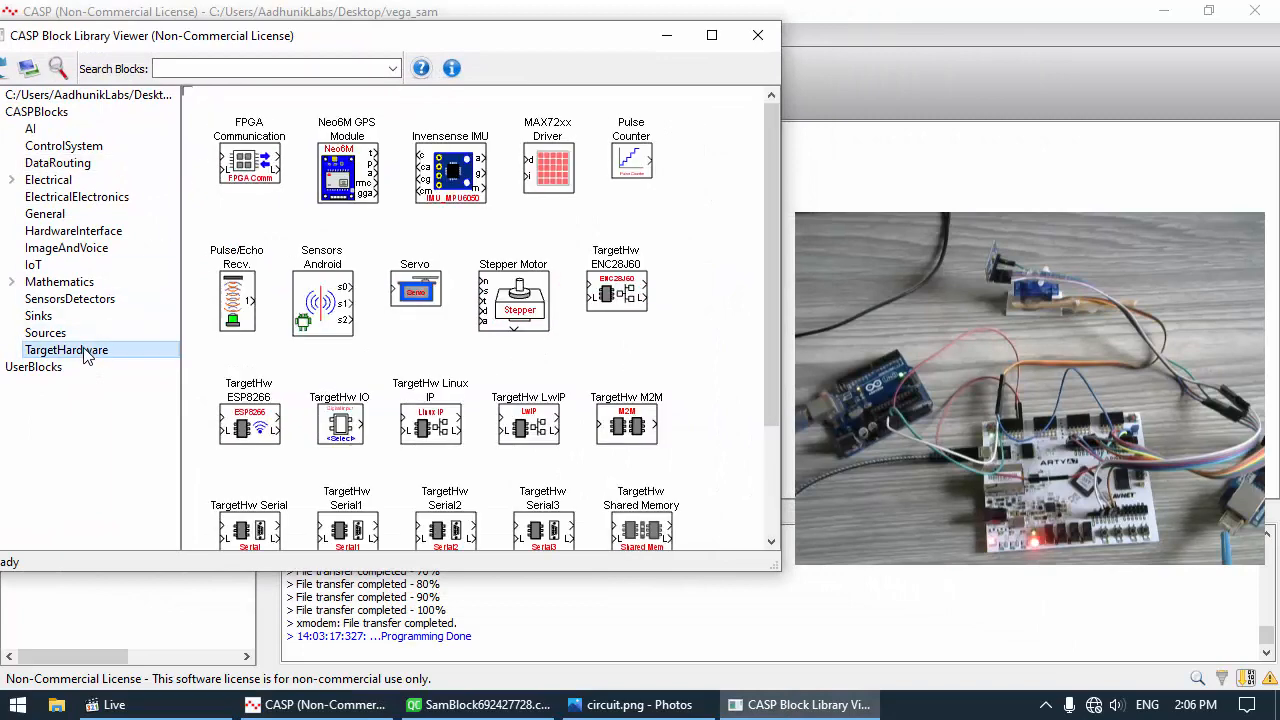
click(62, 233)
drag(472, 170, 823, 164)
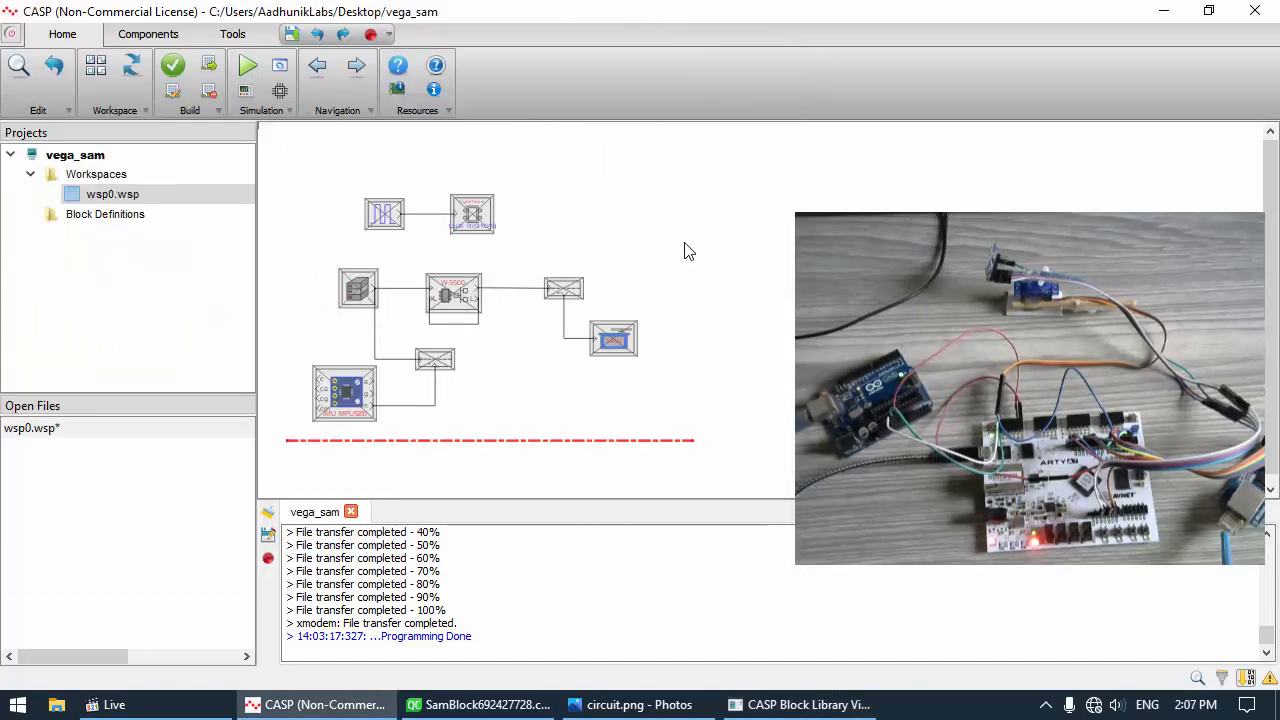
Place a GPIO block from the HardwareInterface library in the empty workspace area beside the disabled model
click(790, 705)
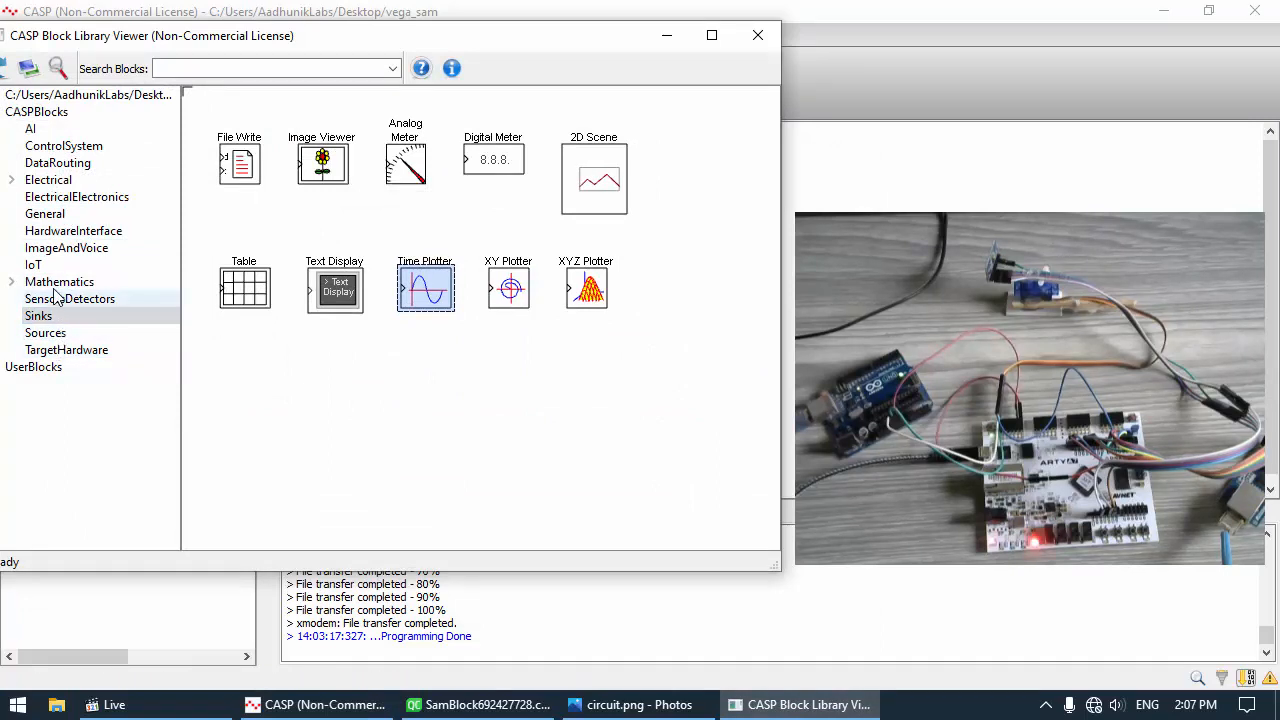
click(136, 236)
drag(474, 178, 839, 165)
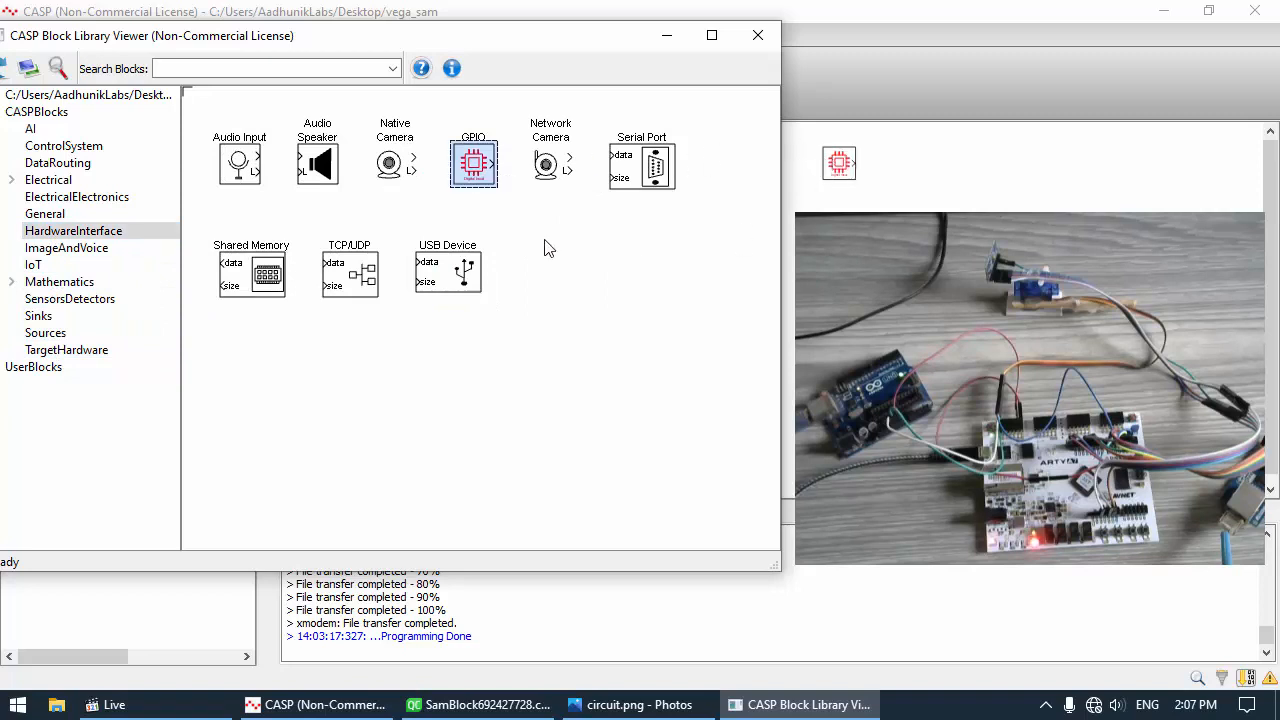
Add a Data Merger block from DataRouting and a Time Plotter block from Sinks beside the GPIO block
click(57, 163)
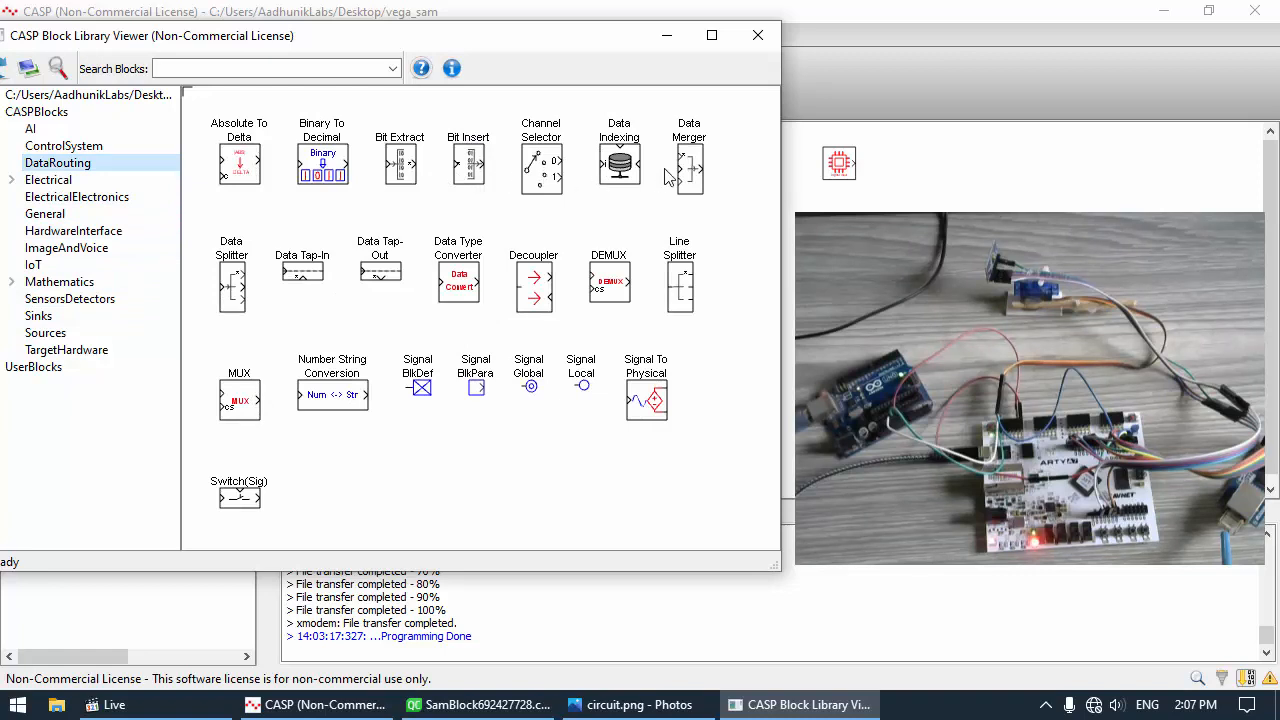
drag(669, 177, 907, 170)
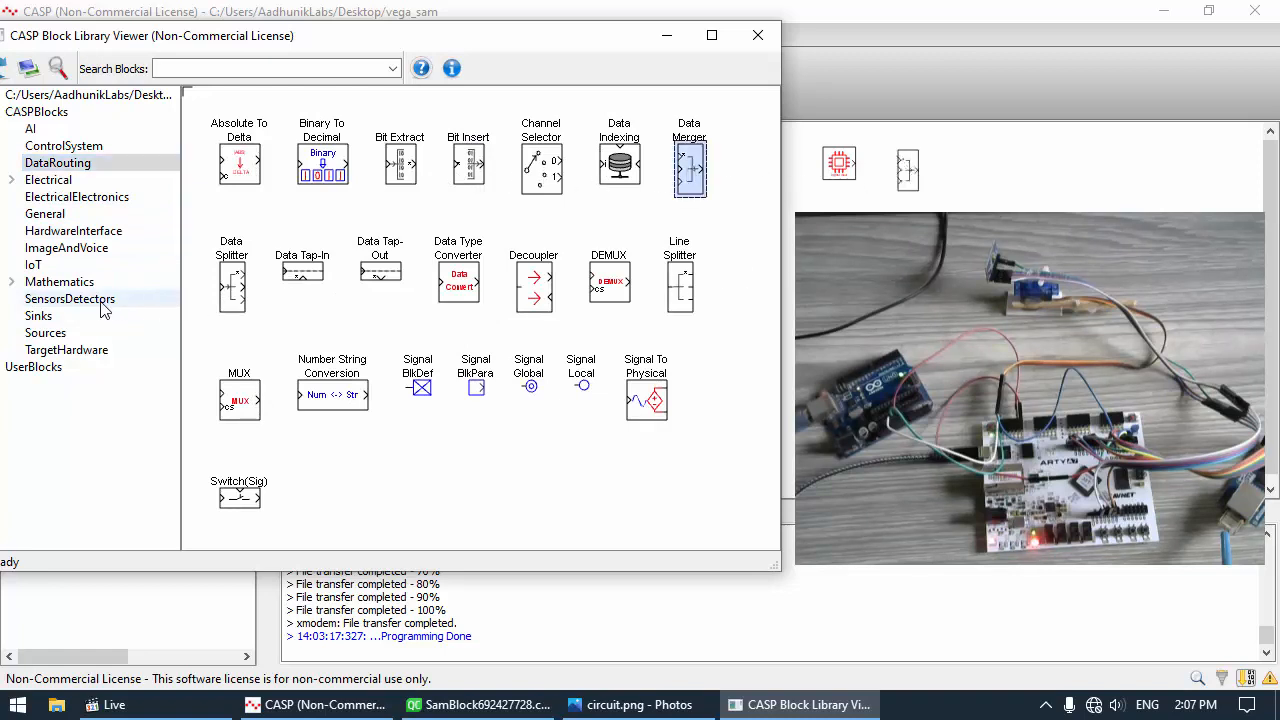
click(45, 316)
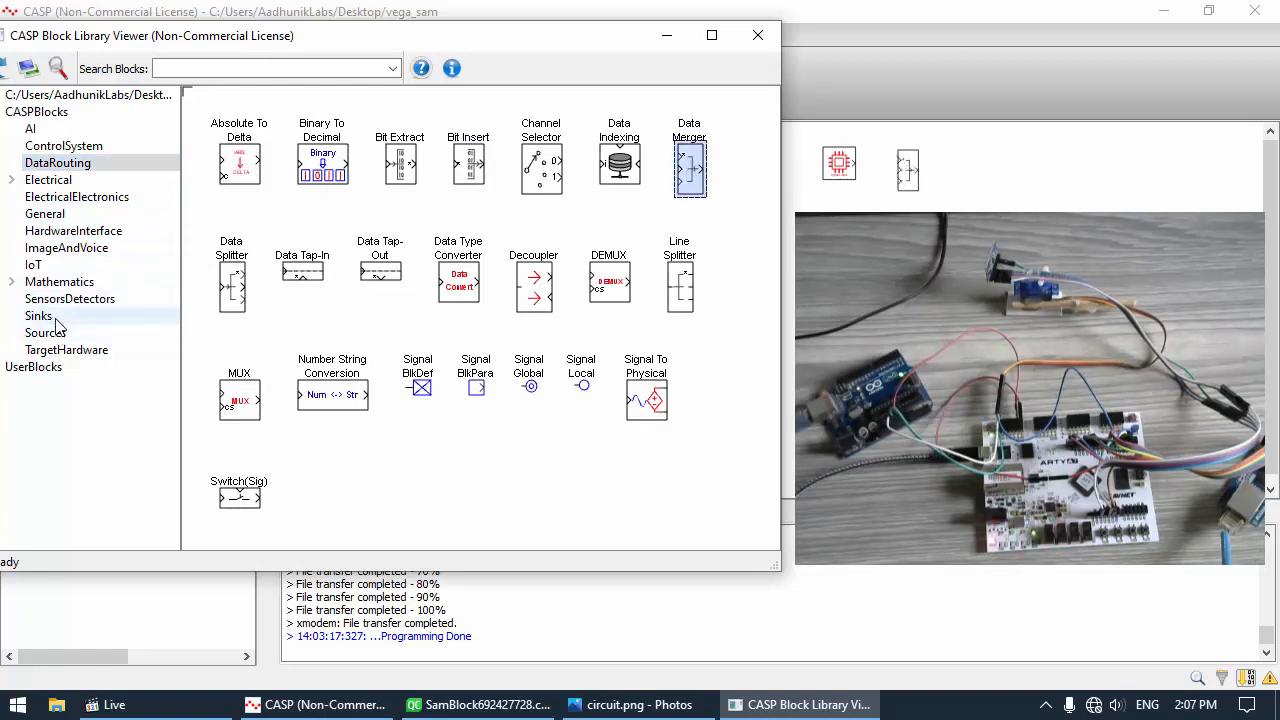
drag(425, 287, 971, 171)
Move the GPIO, Data Merger and Time Plotter blocks together to the area below the red separator line
drag(855, 160, 364, 535)
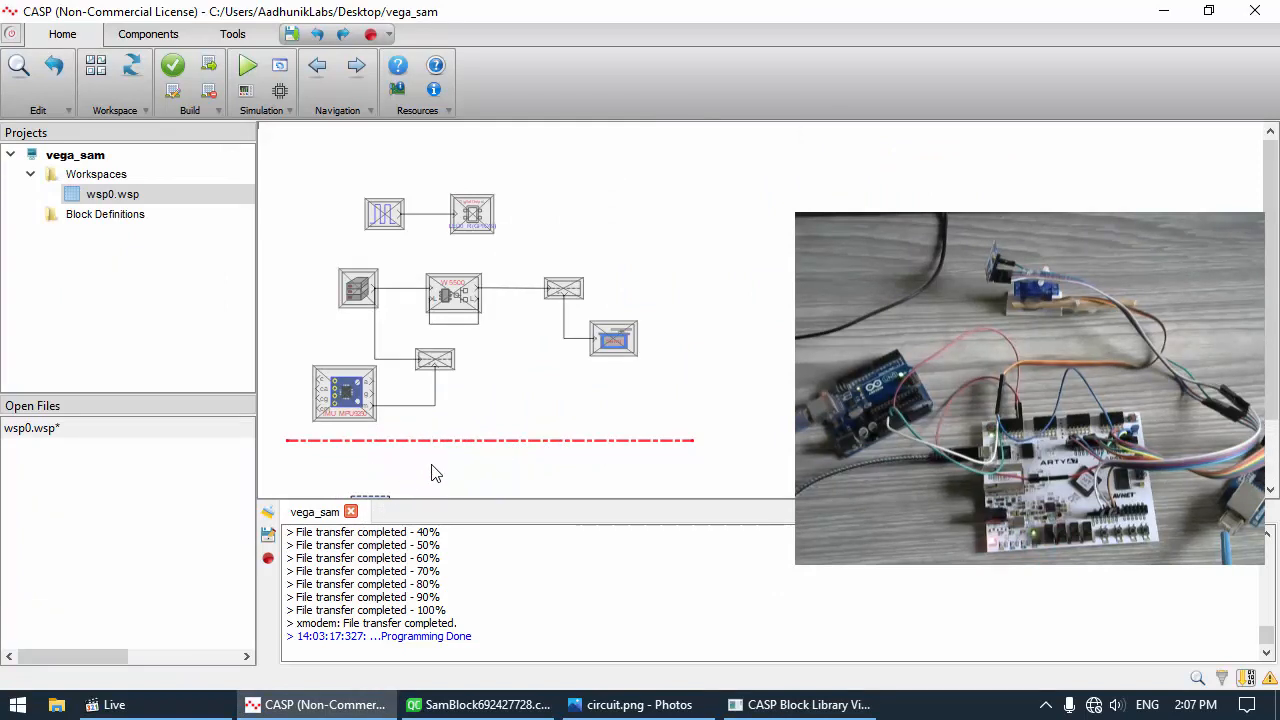
scroll(435, 473, down, 2)
drag(387, 433, 412, 507)
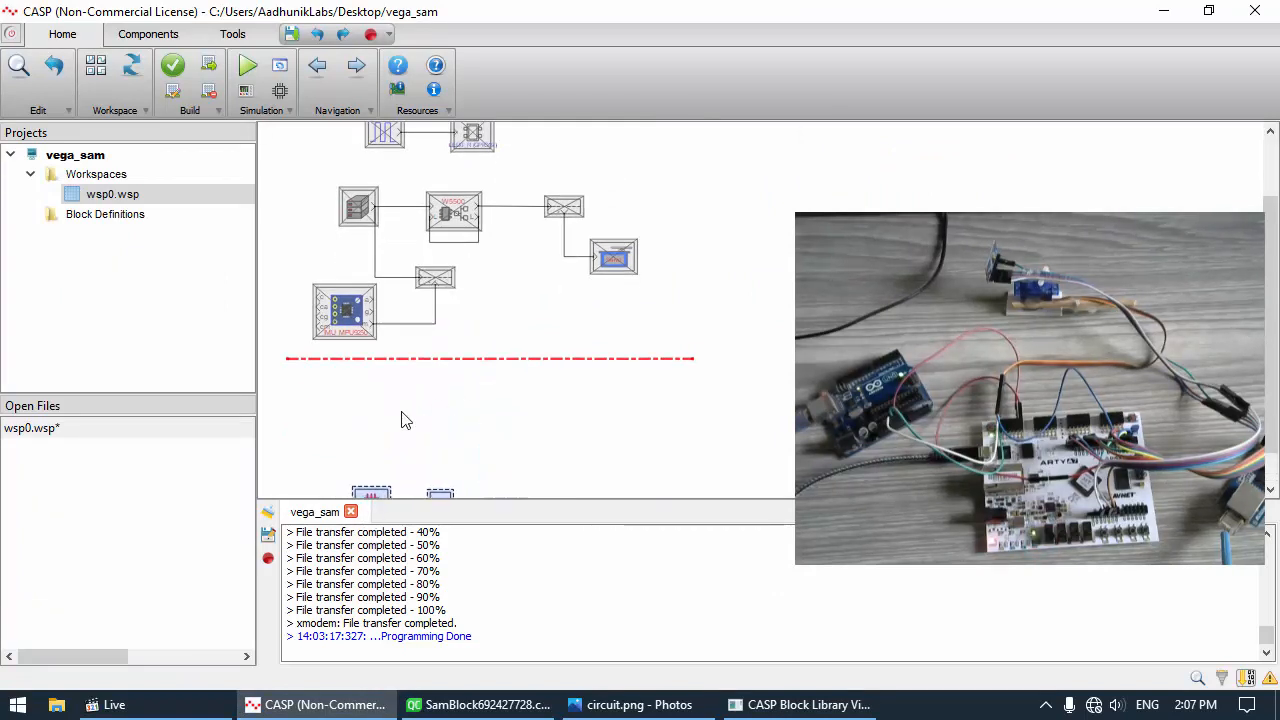
scroll(406, 415, down, 1)
drag(368, 463, 364, 390)
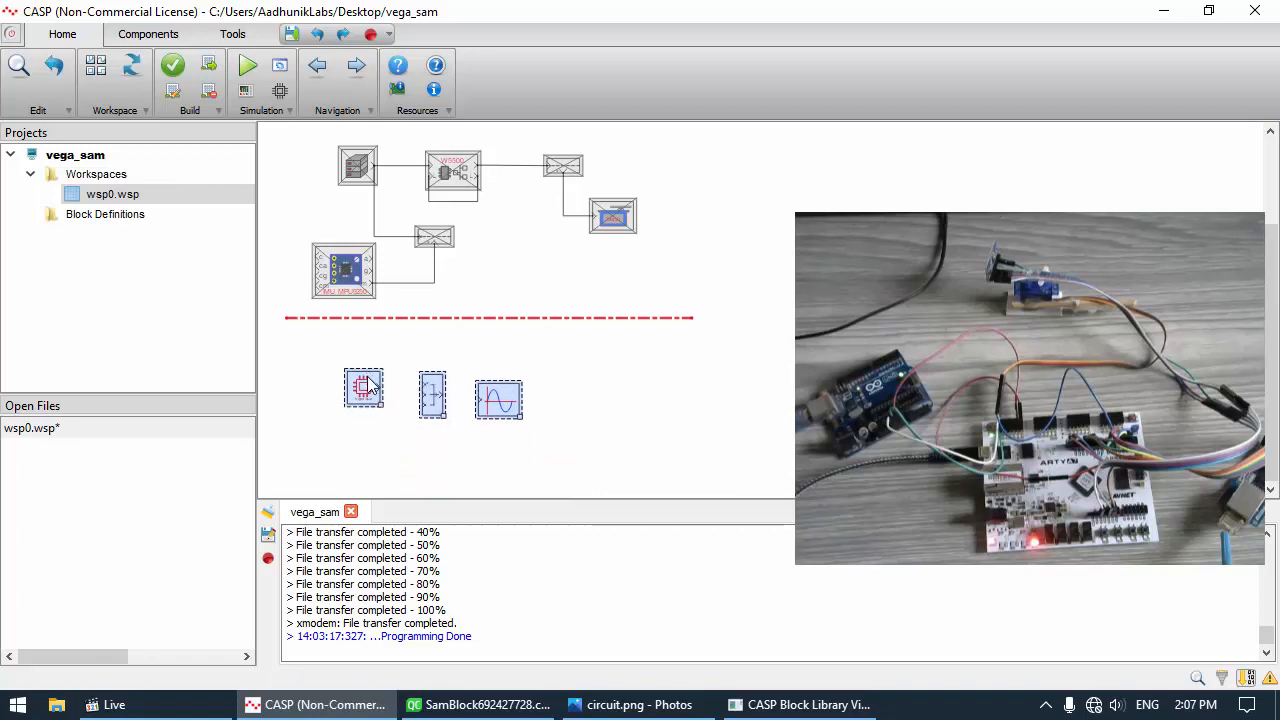
click(363, 397)
click(363, 421)
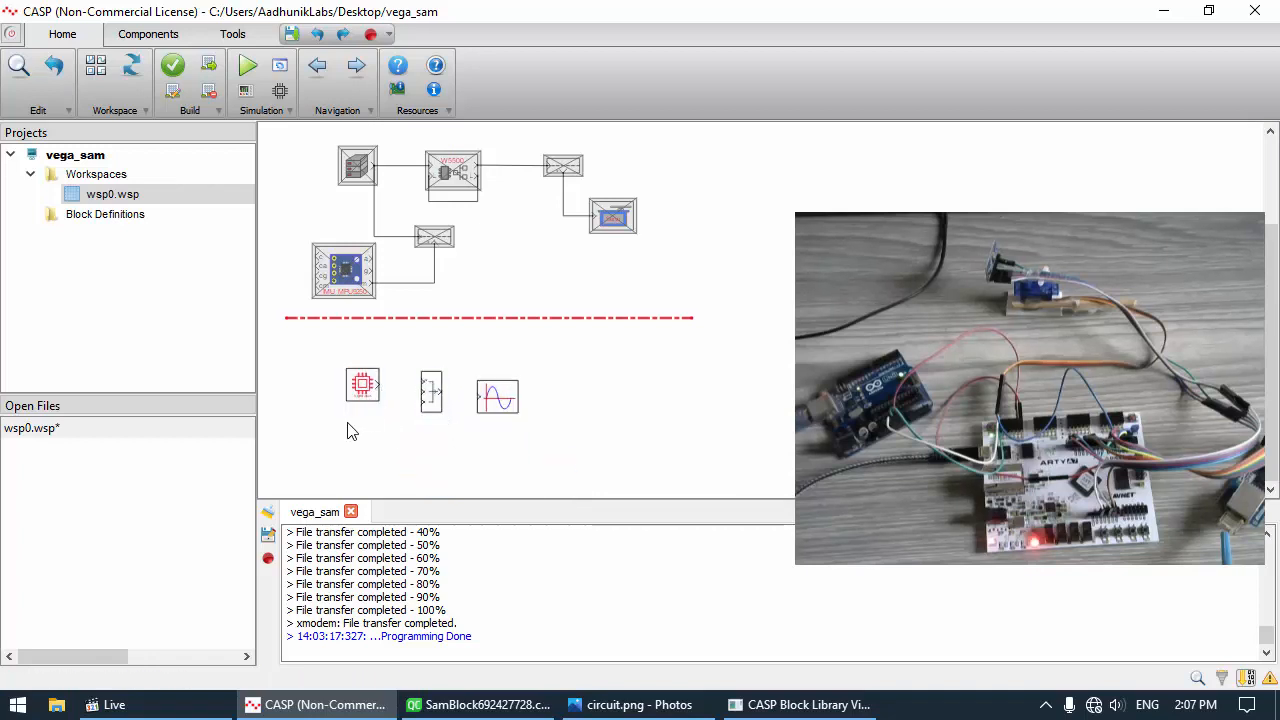
Paste two copies of the GPIO block and stack the three GPIO blocks in a column below the red separator line
key(ctrl+v)
key(ctrl+v)
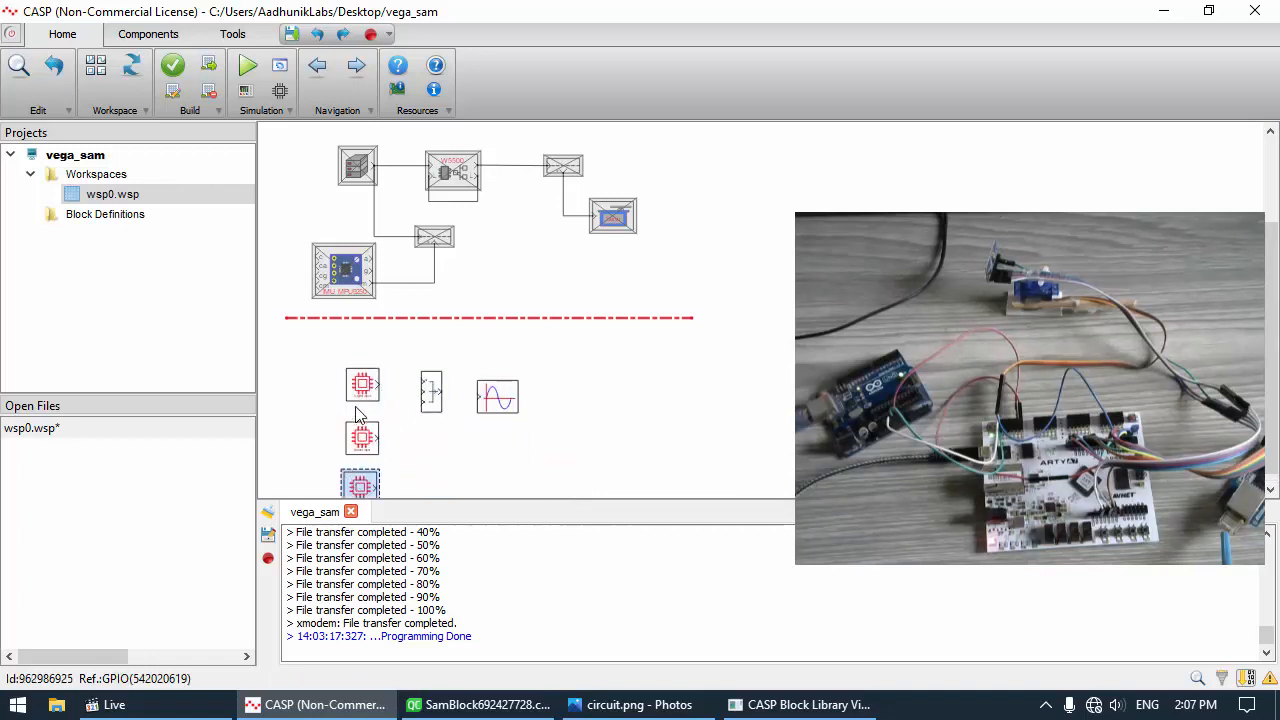
drag(358, 392, 313, 362)
drag(364, 450, 320, 415)
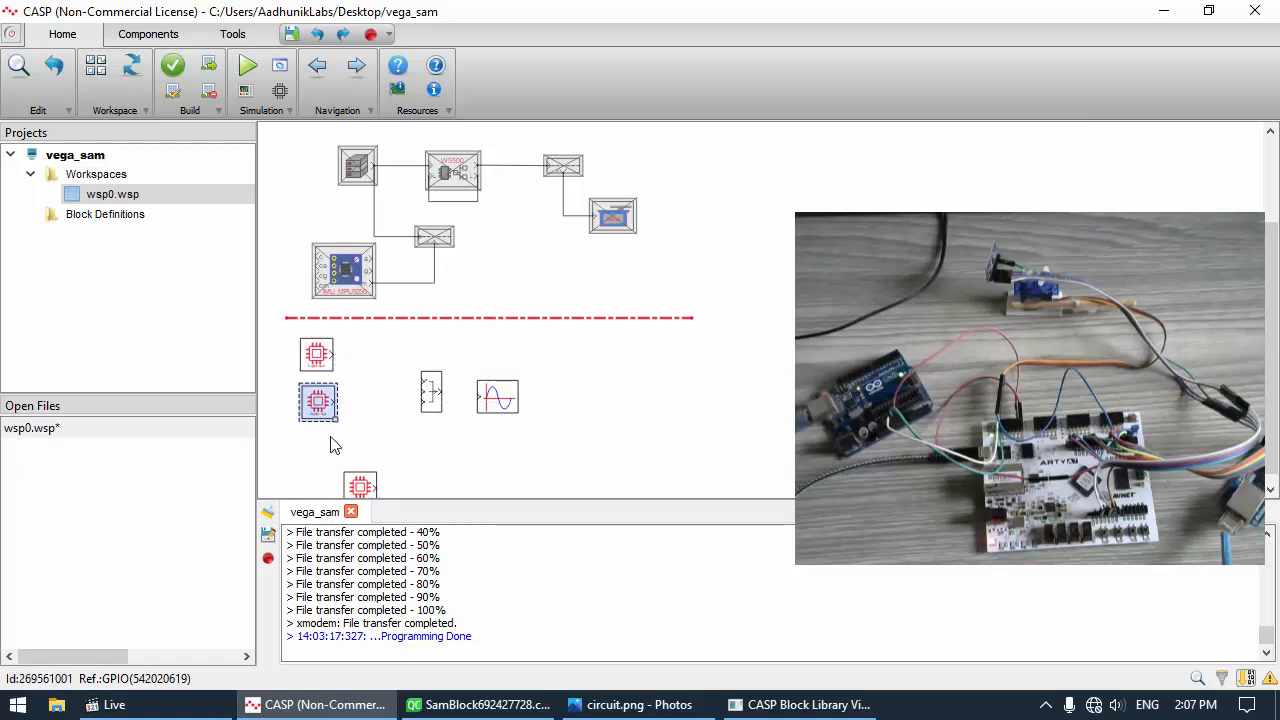
drag(352, 492, 333, 468)
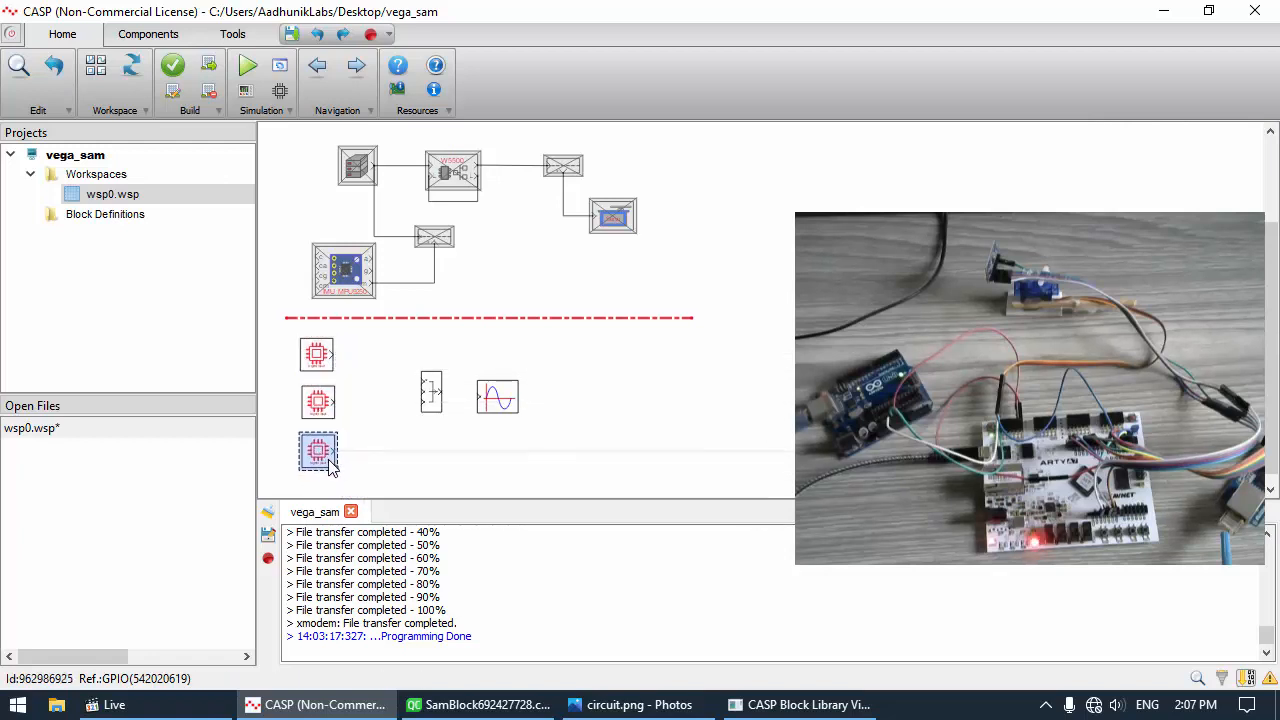
click(325, 415)
click(406, 345)
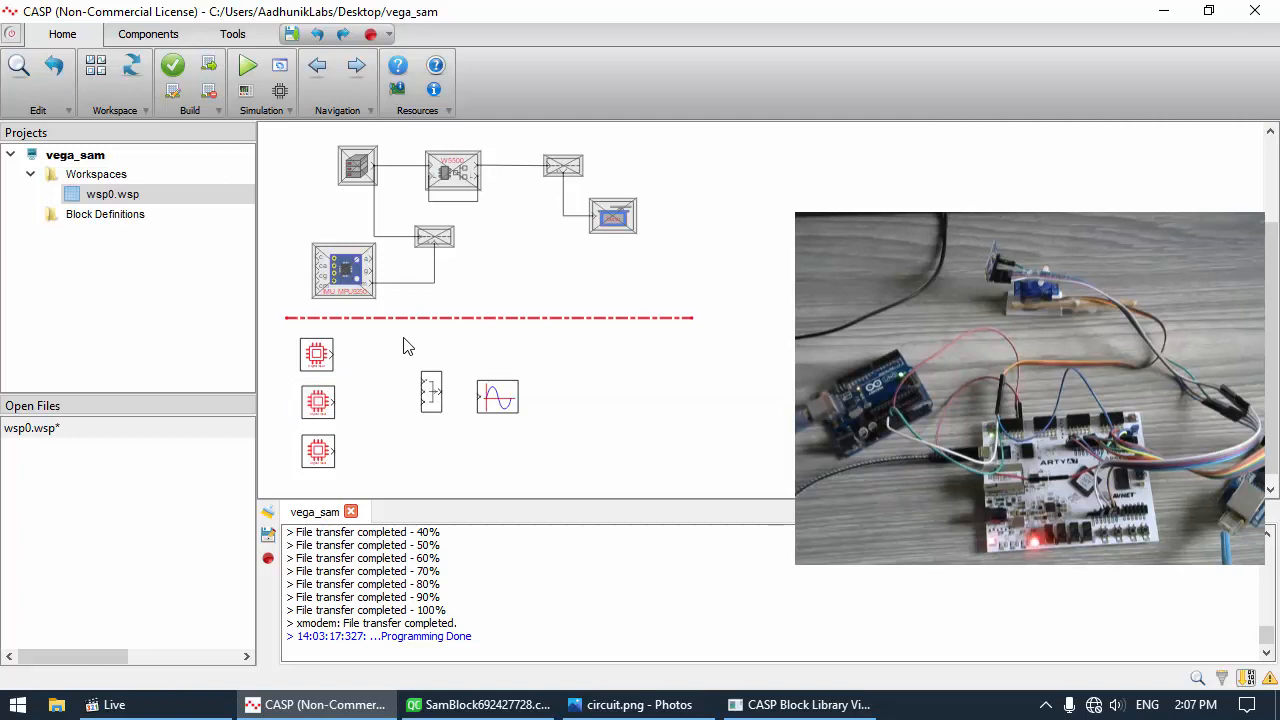
Insert a text box reading "Native Model" just below the red separator line, above the Data Merger block
right_click(405, 345)
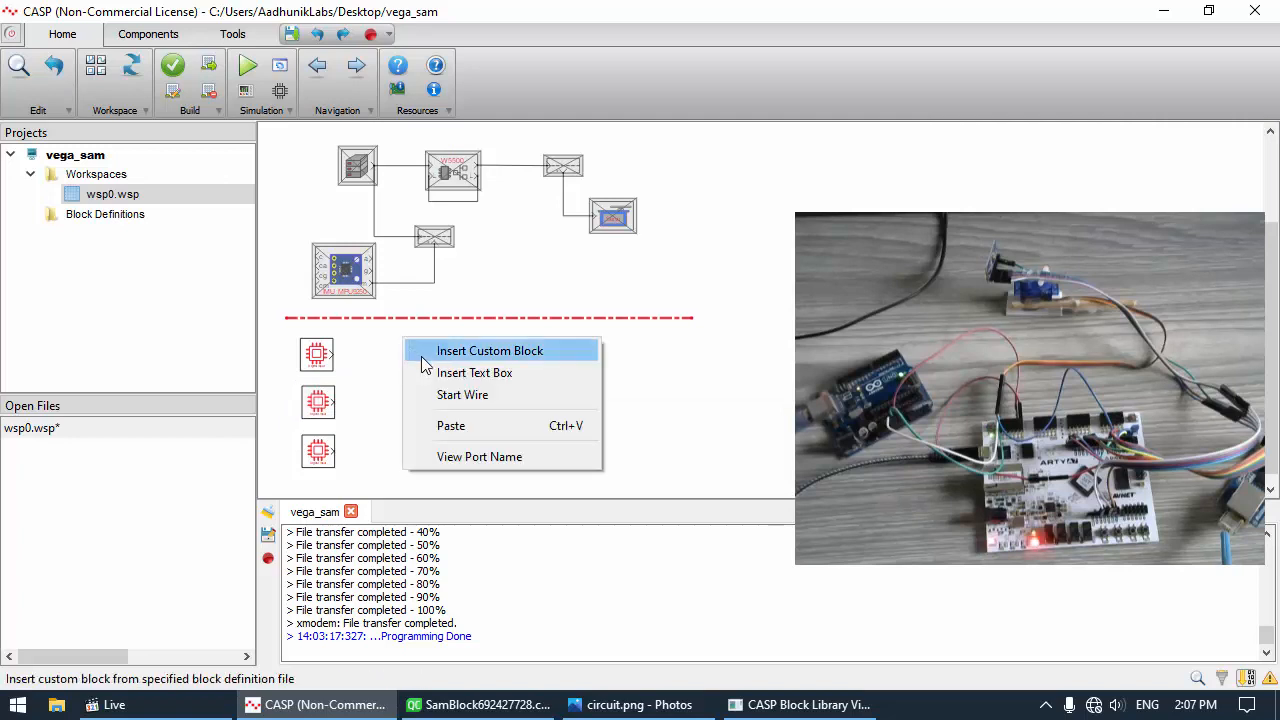
click(474, 372)
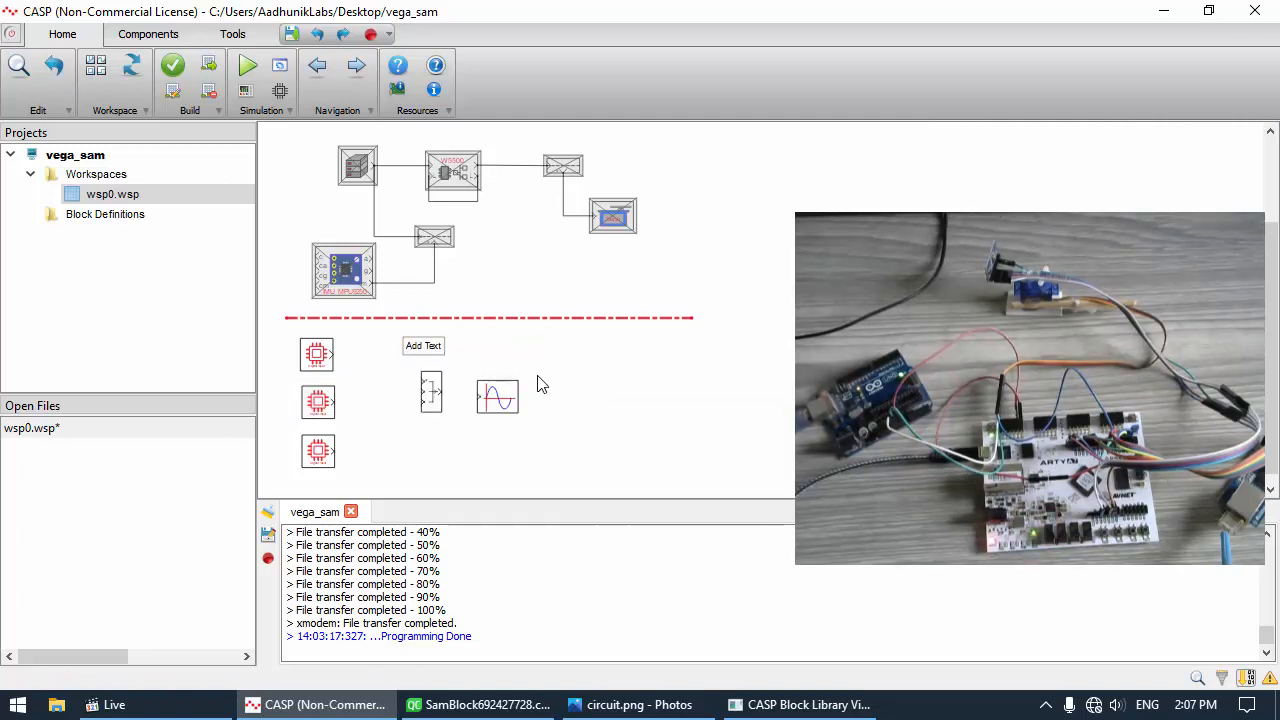
click(422, 350)
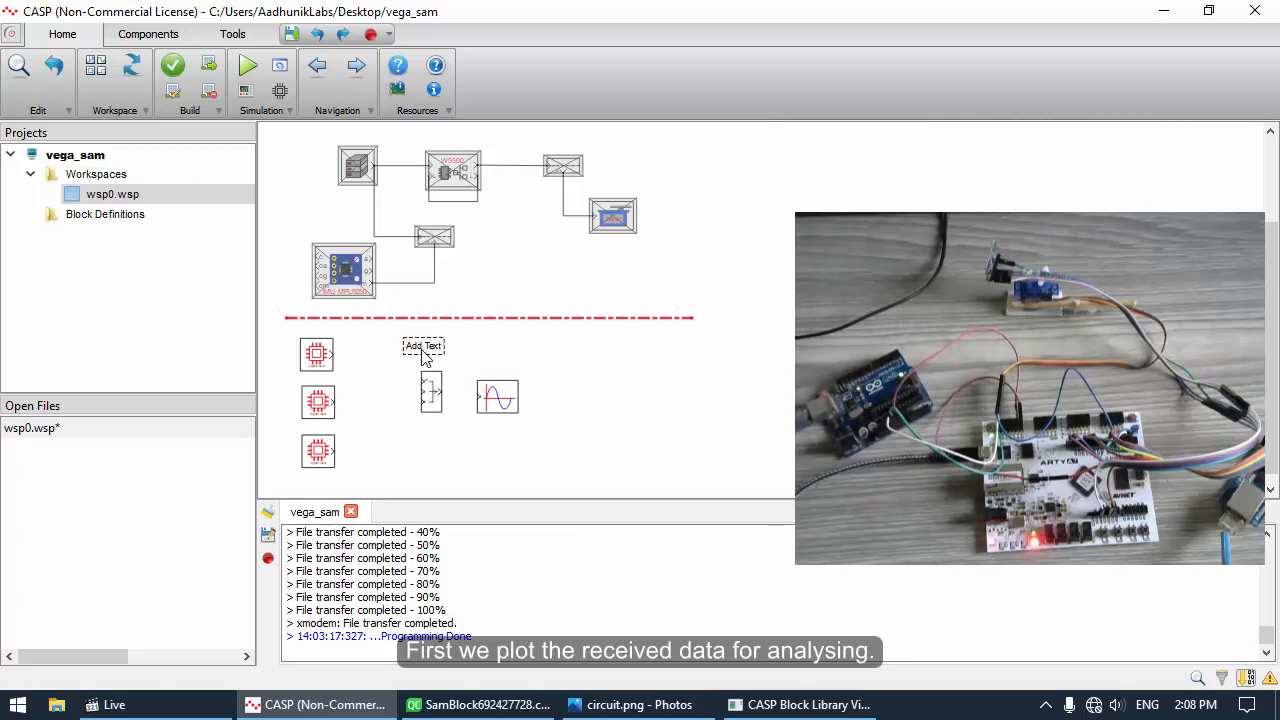
double_click(423, 347)
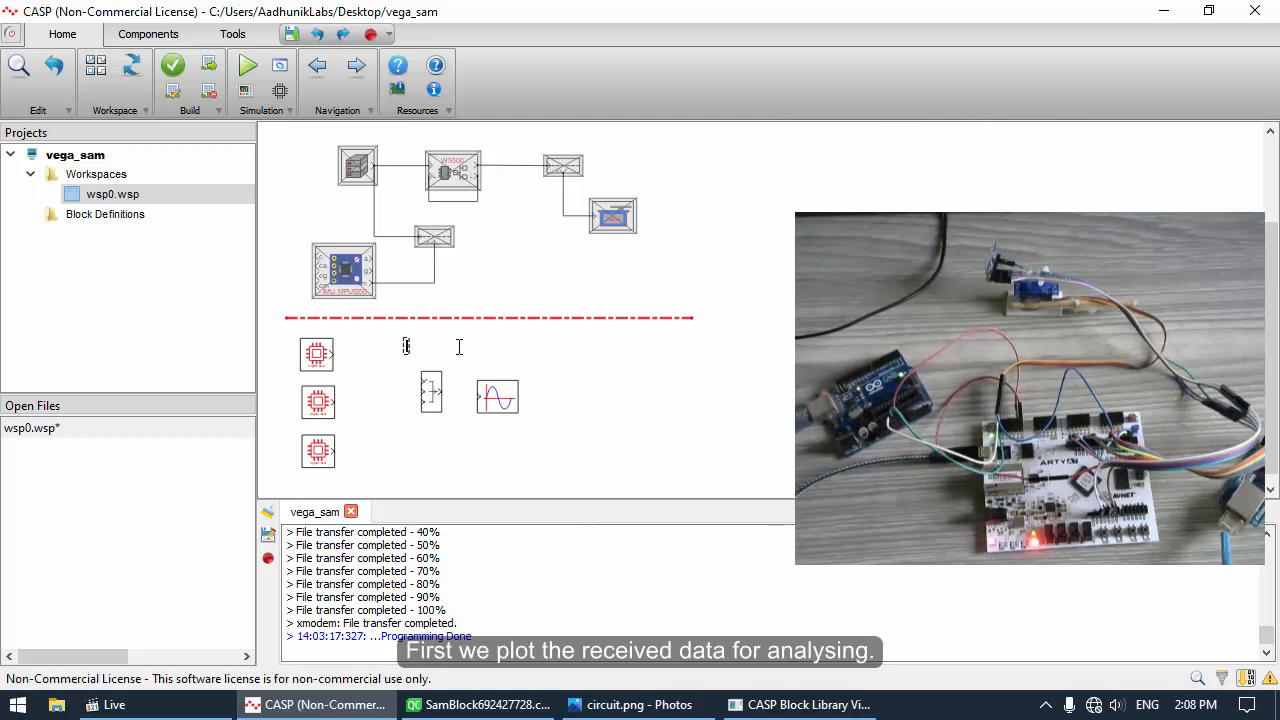
text(Native)
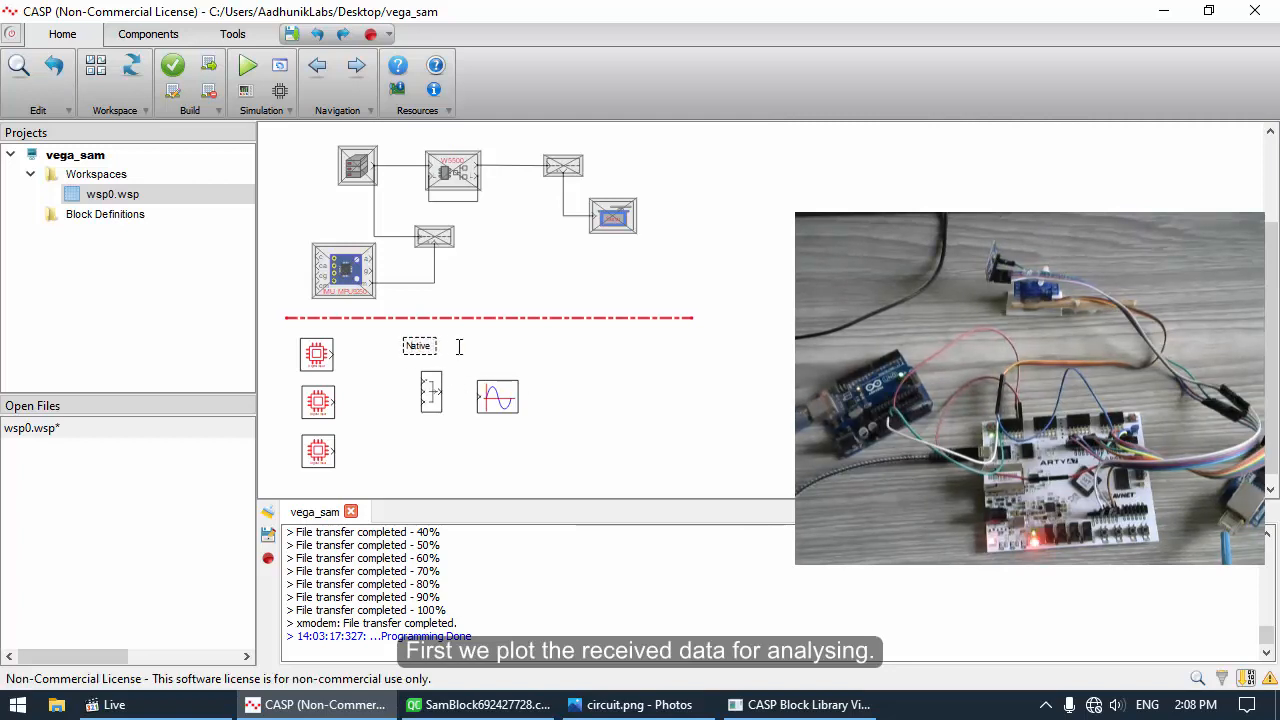
text( Model)
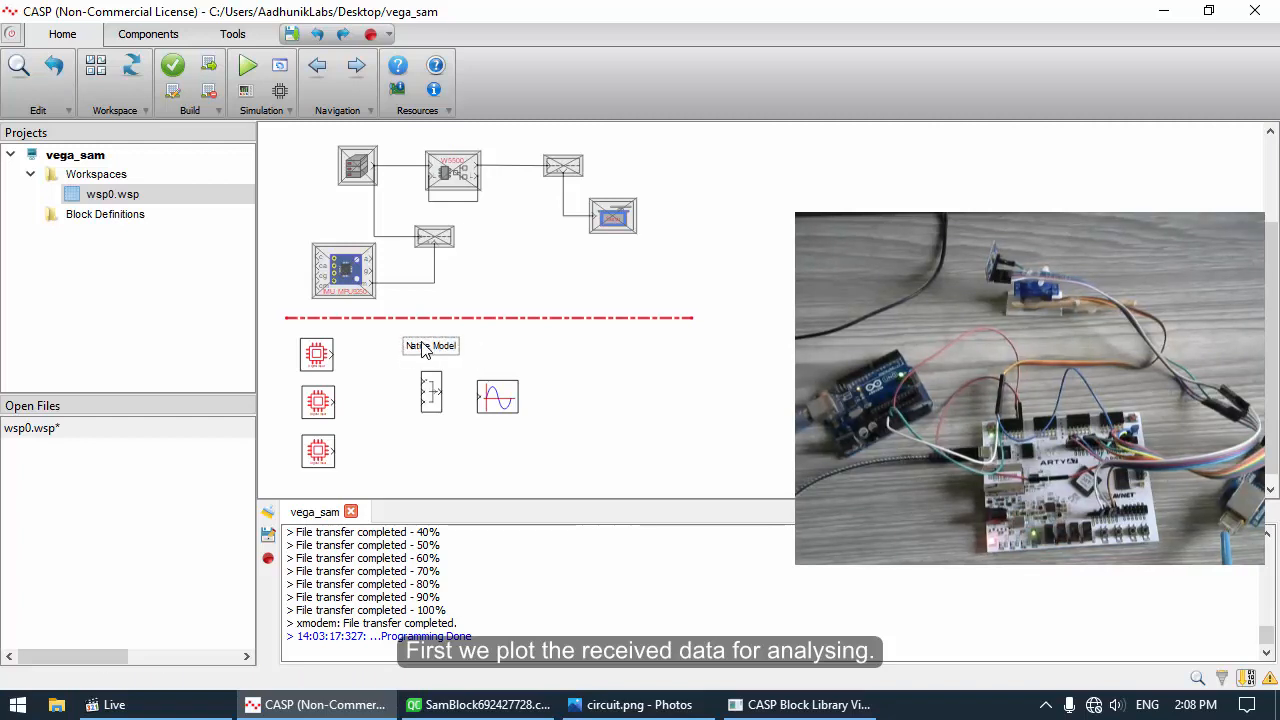
key(Return)
Align the three GPIO blocks in an evenly spaced column and shift the Data Merger block level with the middle one
click(334, 370)
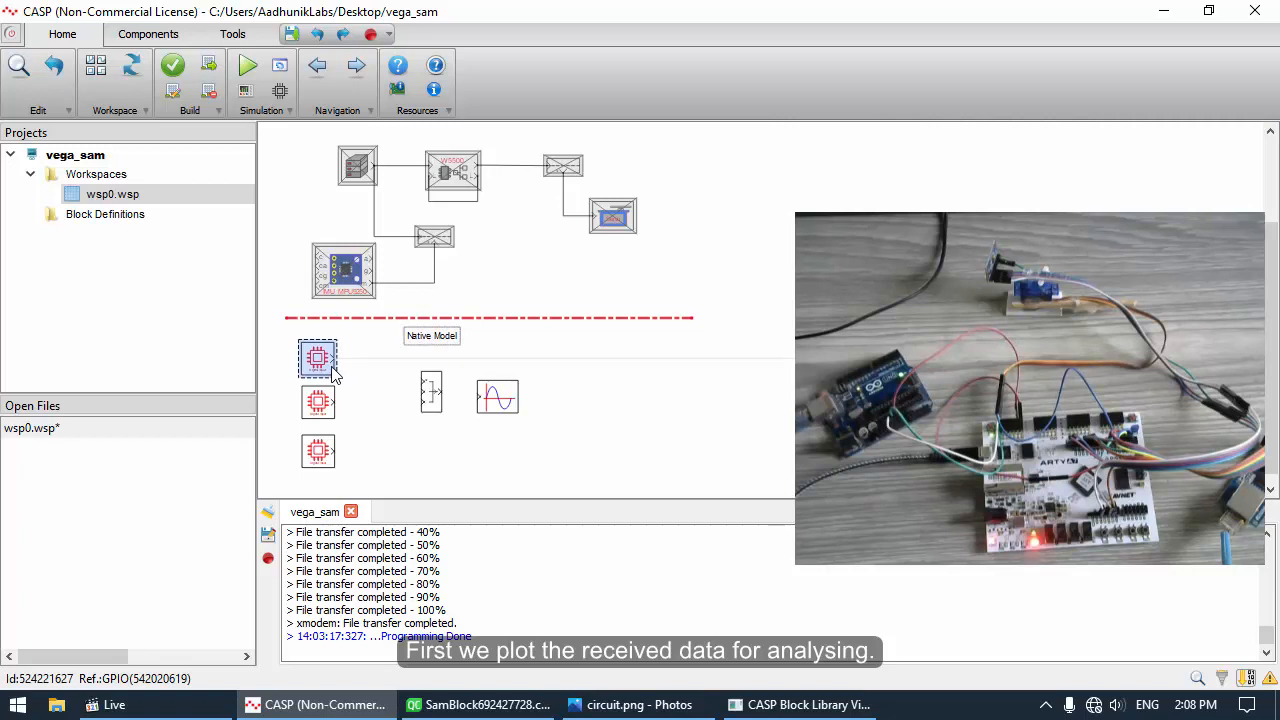
click(320, 402)
click(320, 452)
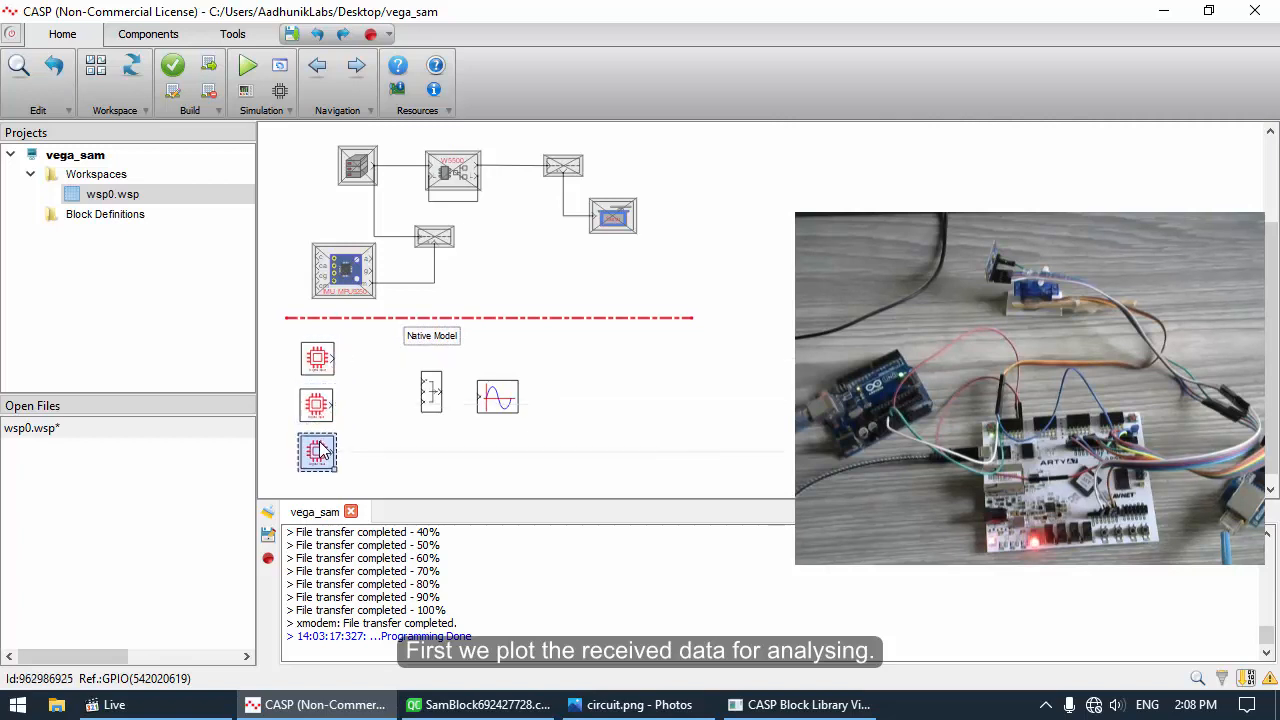
click(350, 403)
mouse_move(433, 400)
mouse_down()
mouse_move(402, 410)
mouse_move(429, 403)
mouse_up()
scroll(308, 410, up, 1)
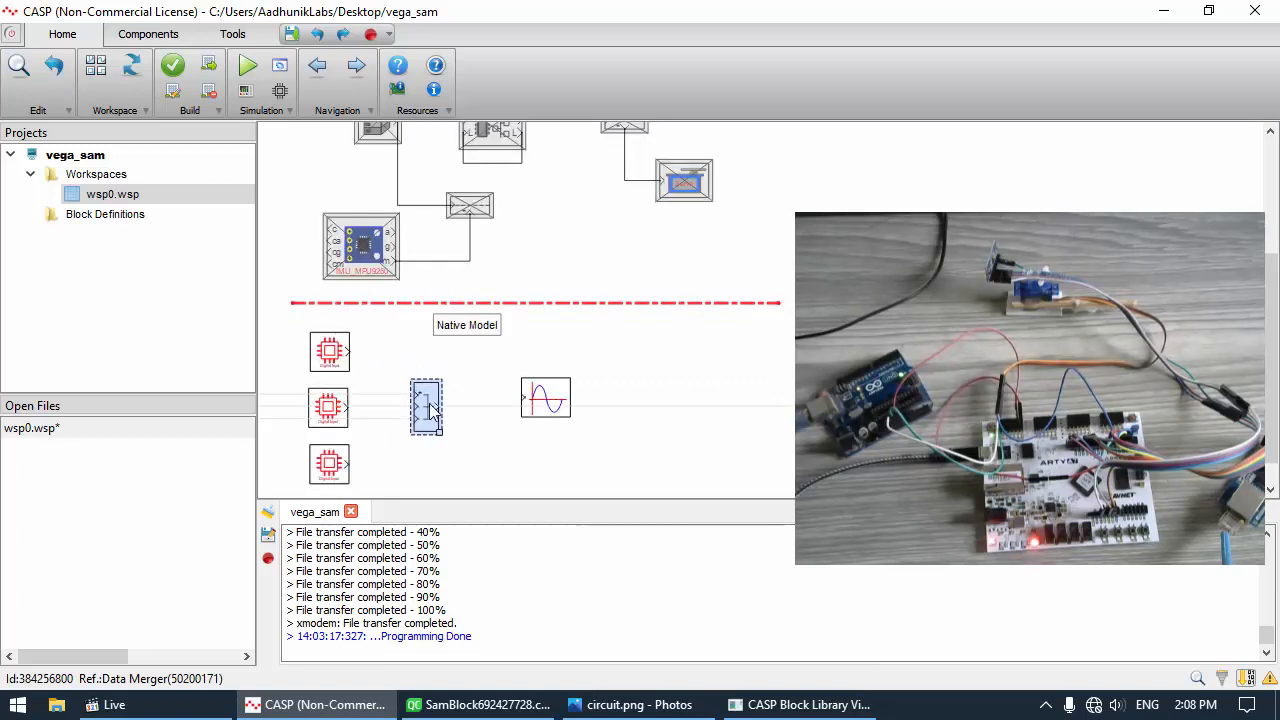
Wire the three GPIO blocks to the Data Merger inputs and connect its output to the Time Plotter
drag(347, 353, 419, 416)
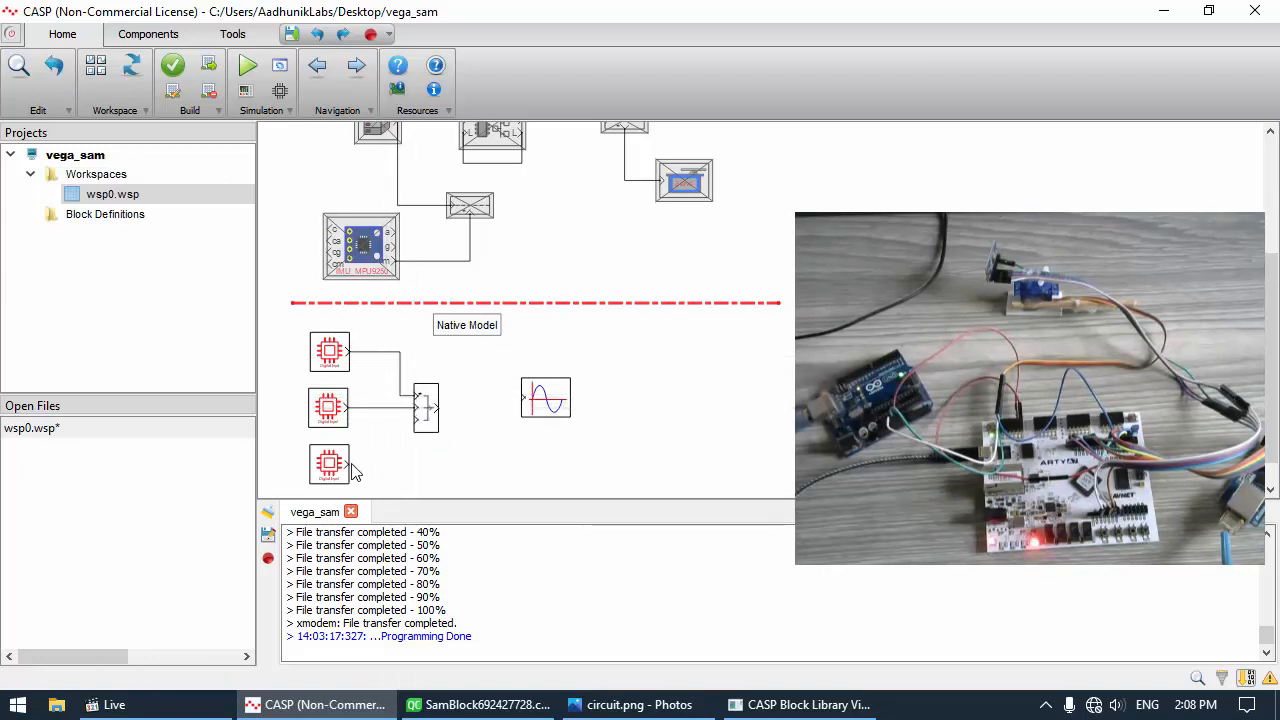
drag(350, 465, 413, 420)
click(432, 410)
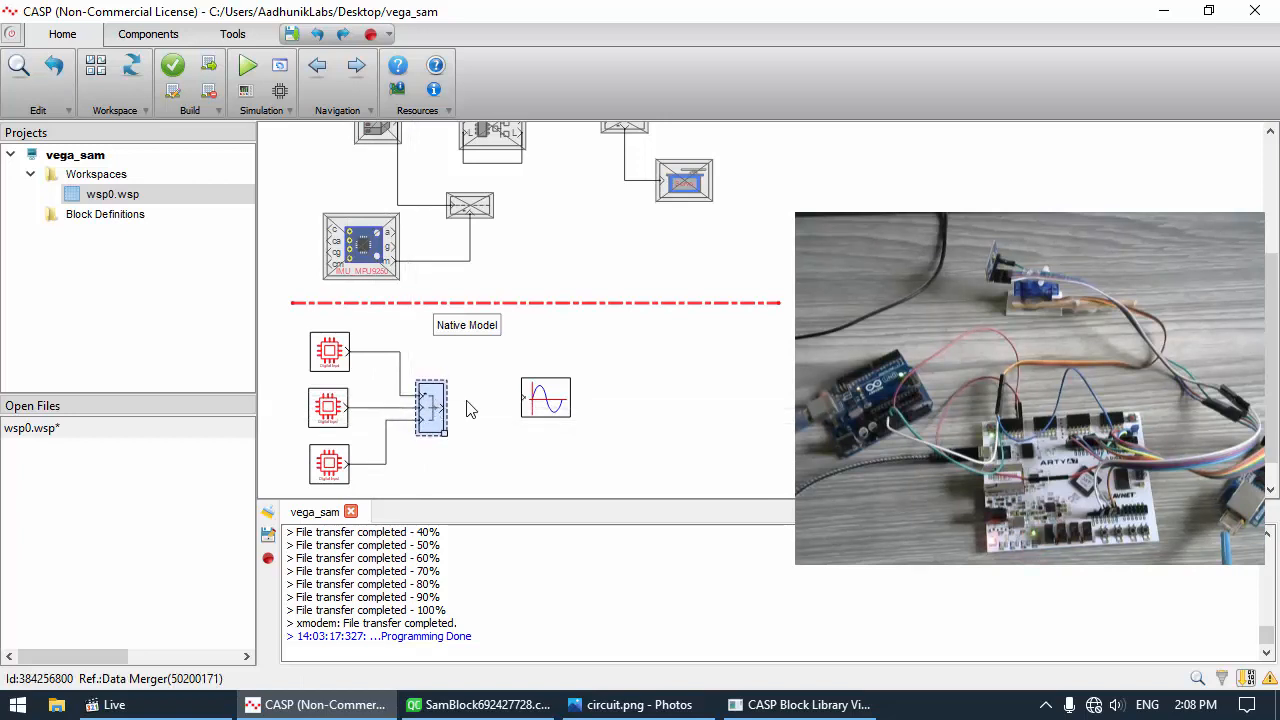
drag(547, 409, 496, 416)
Set the upper GPIO block's signal type to User Data Input and its IO port data type to Integer32_Boolean
click(322, 352)
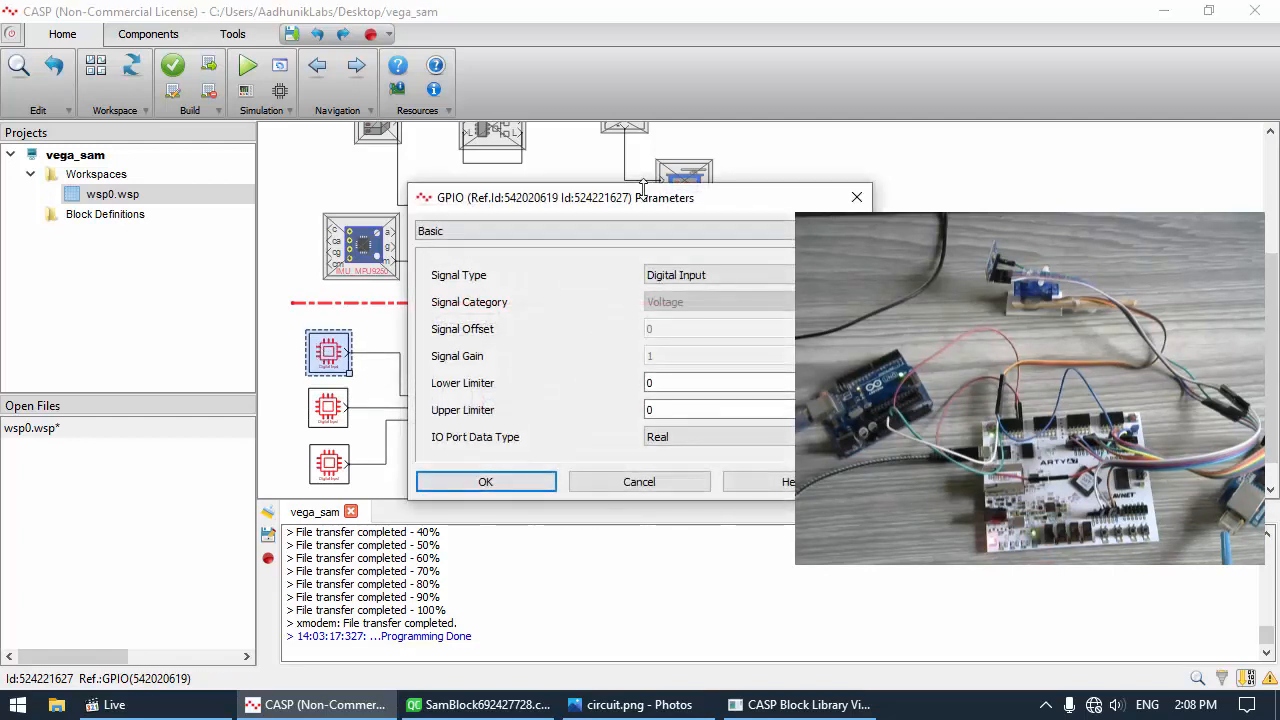
drag(642, 188, 477, 171)
click(527, 258)
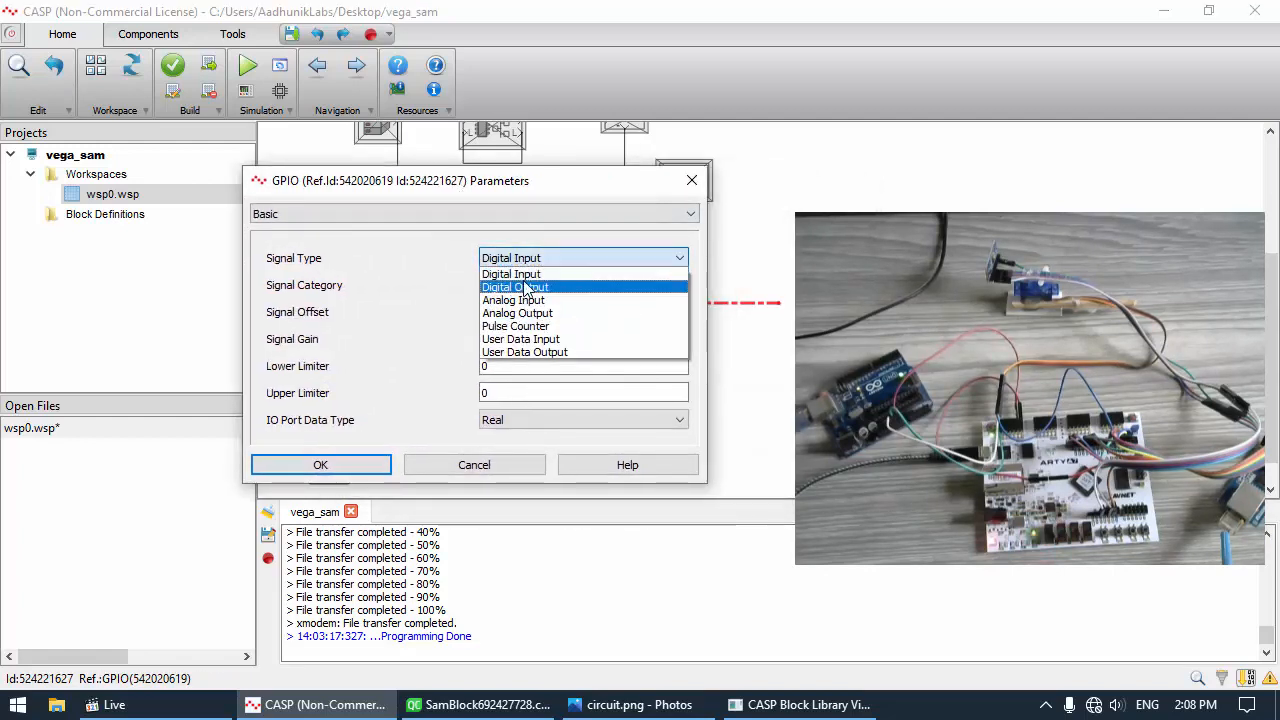
click(531, 339)
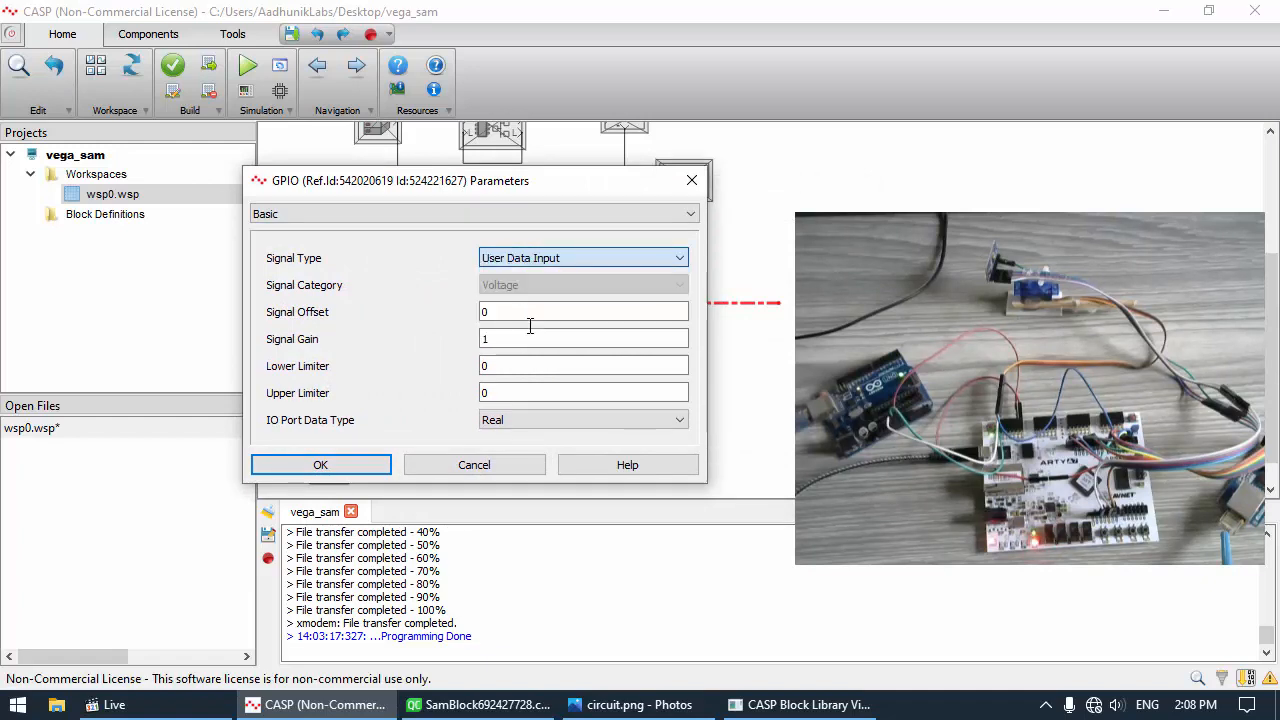
click(510, 421)
click(507, 501)
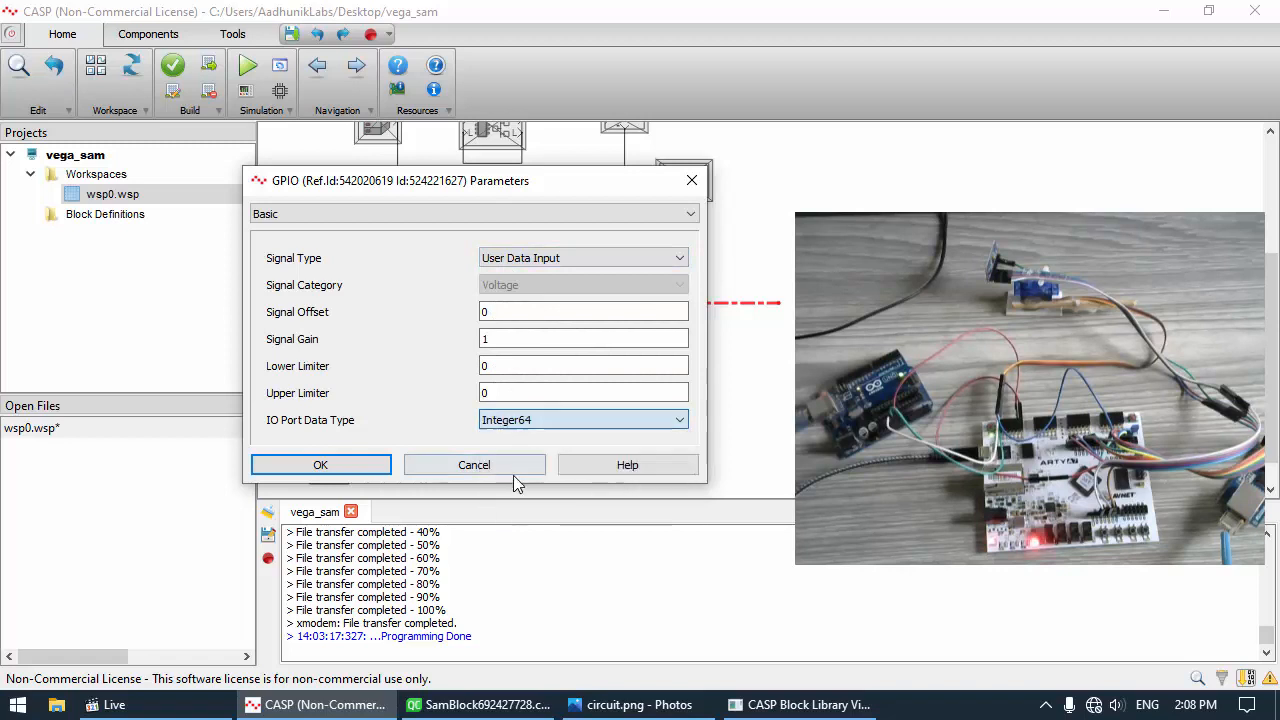
click(514, 427)
click(520, 488)
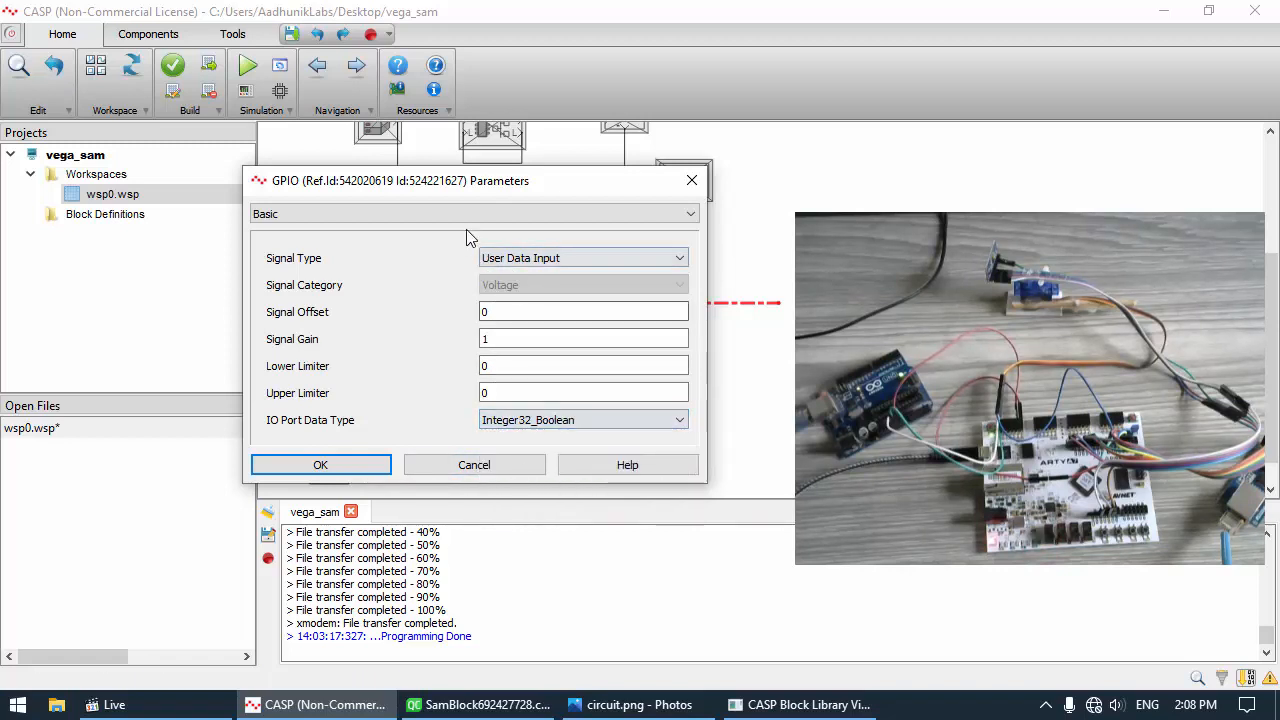
Assign the upper GPIO block's hardware to end point VEGA with GPIO name UDI0 and accept the parameters
scroll(459, 213, down, 1)
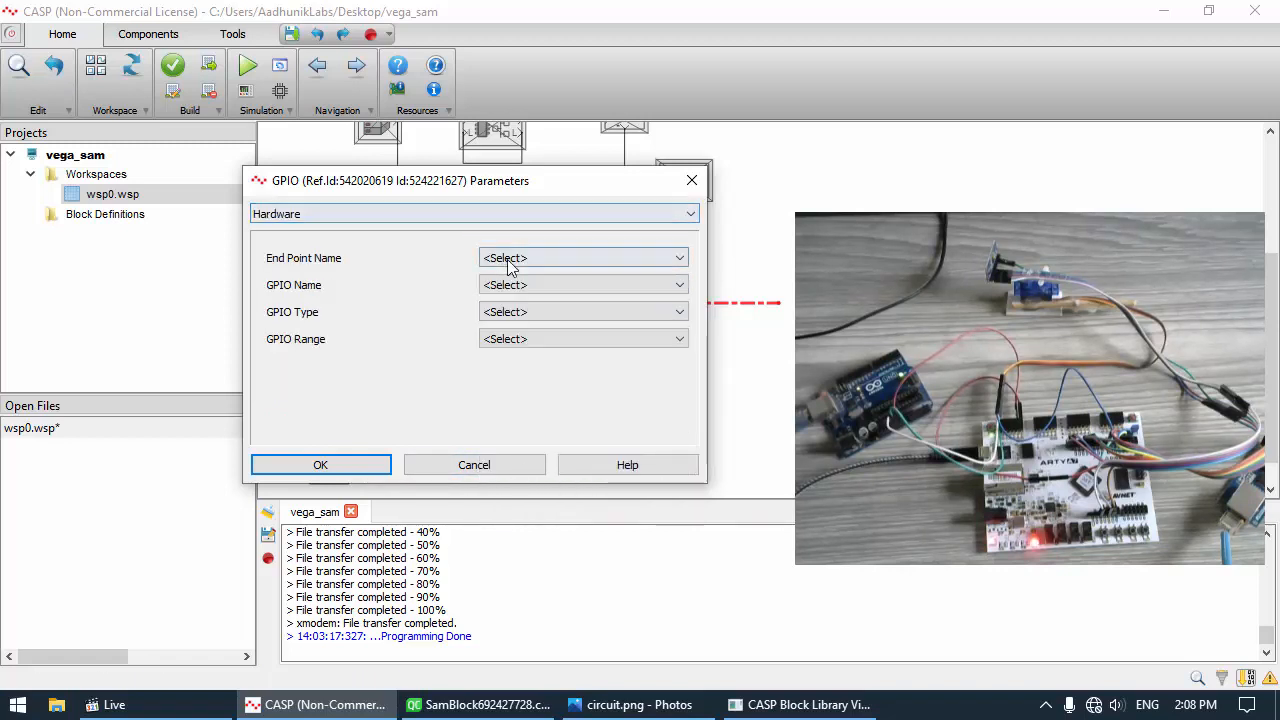
scroll(508, 262, down, 1)
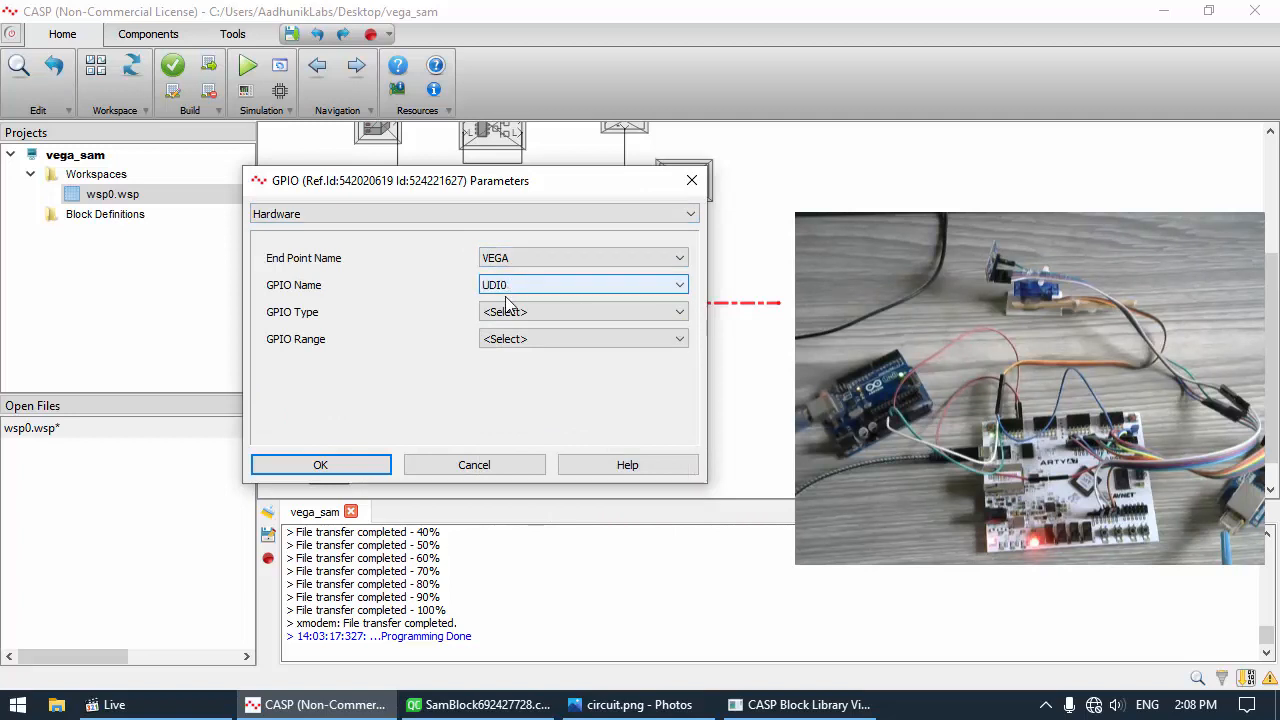
click(380, 463)
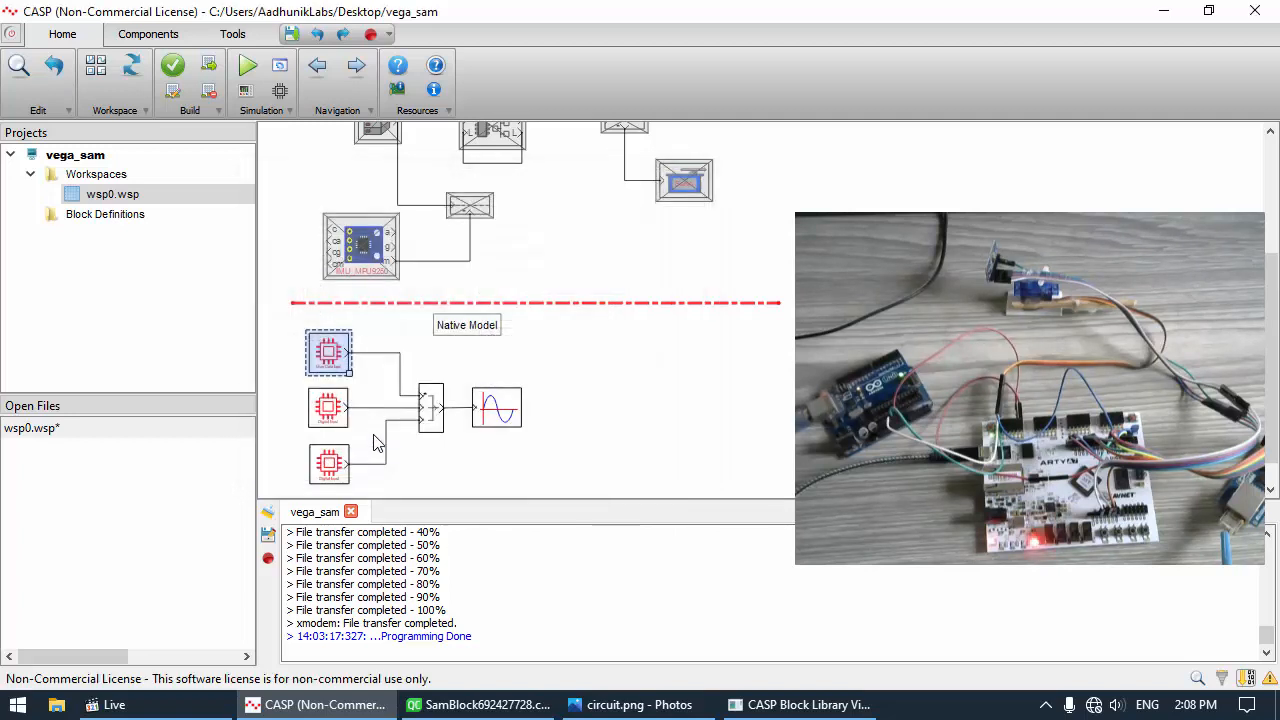
Set the middle GPIO block's signal type to User Data Input and choose its IO port data type
double_click(338, 408)
click(700, 275)
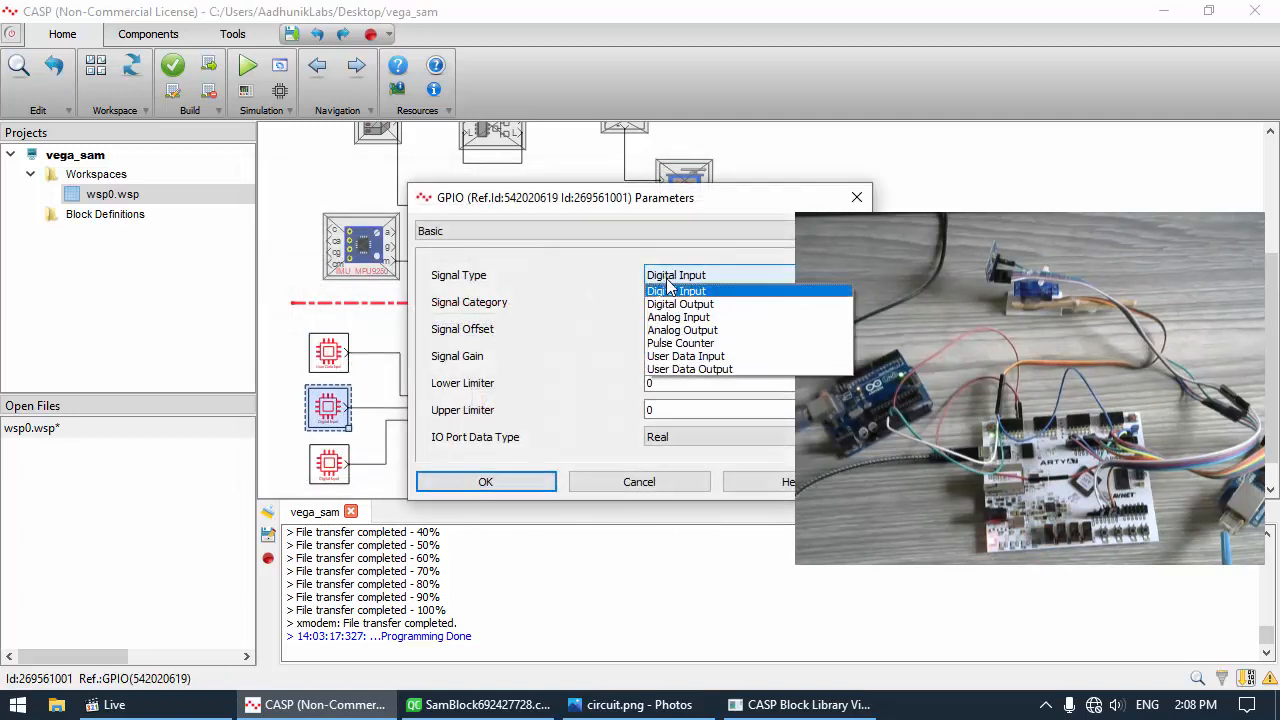
click(685, 356)
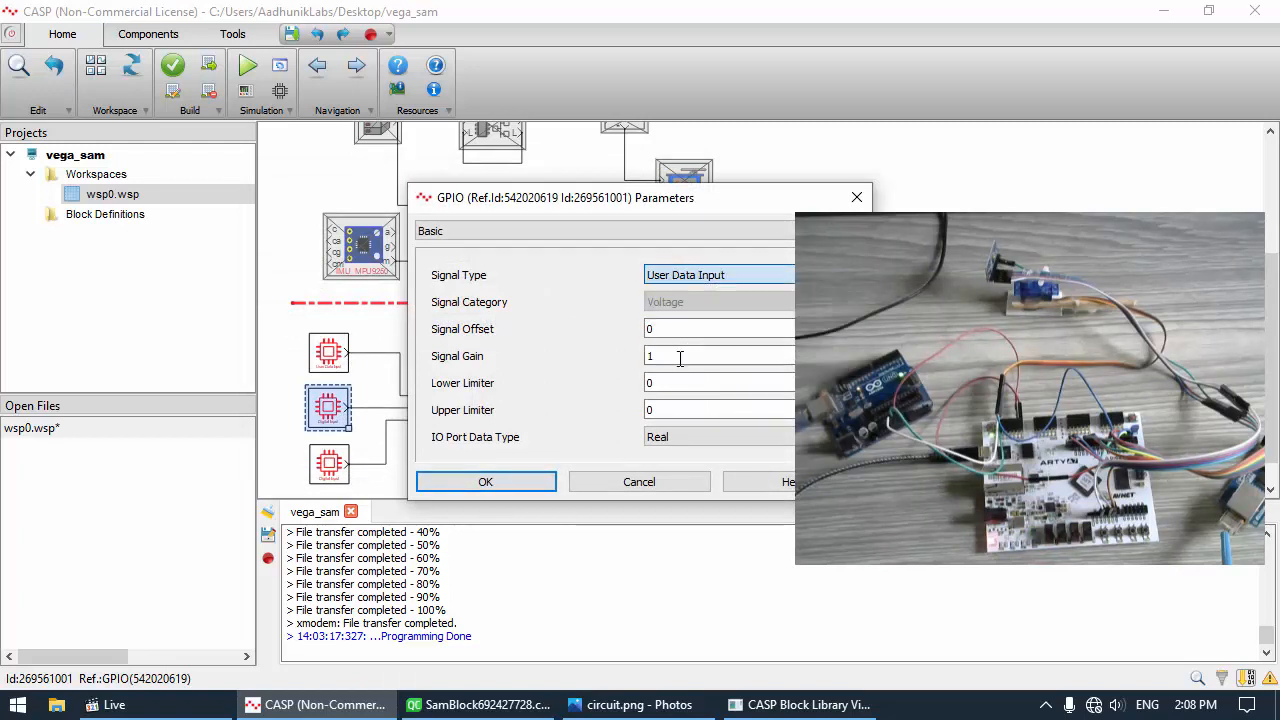
click(680, 437)
click(688, 513)
Assign the middle GPIO block's hardware to end point VEGA, GPIO name UDI1 and GPIO type Integer
click(577, 233)
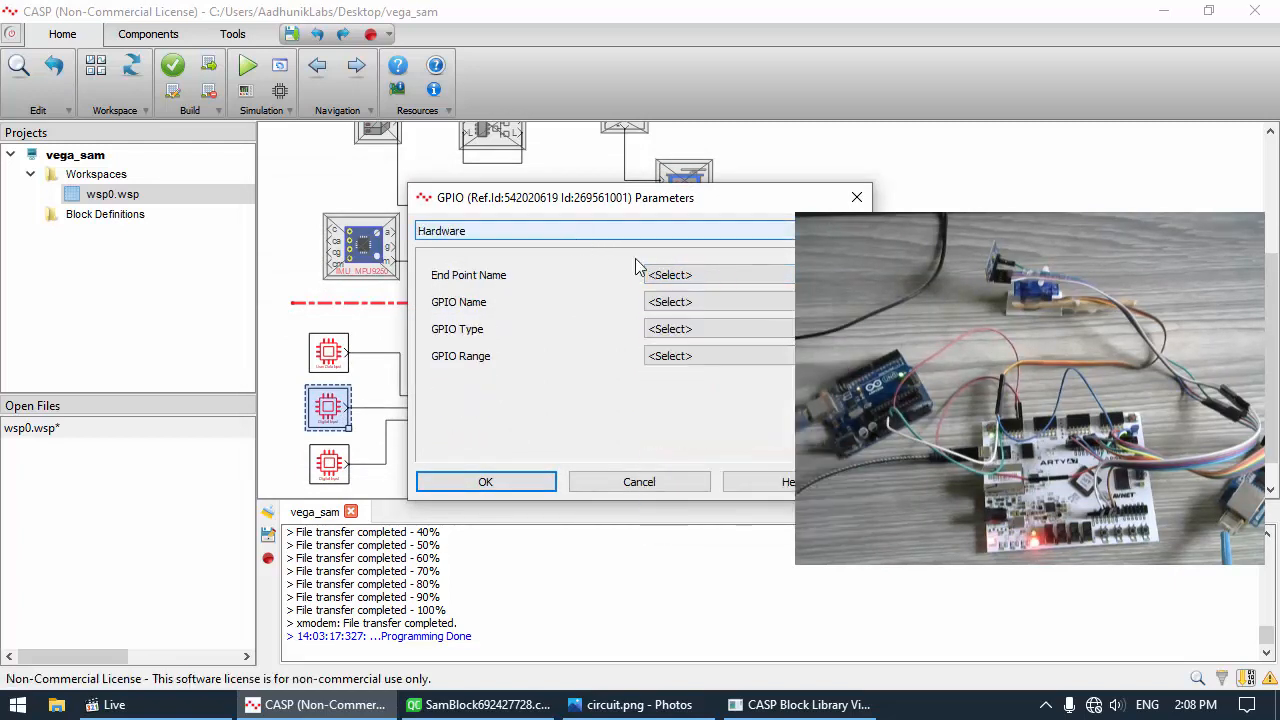
scroll(675, 277, down, 1)
scroll(670, 300, down, 1)
scroll(672, 324, down, 1)
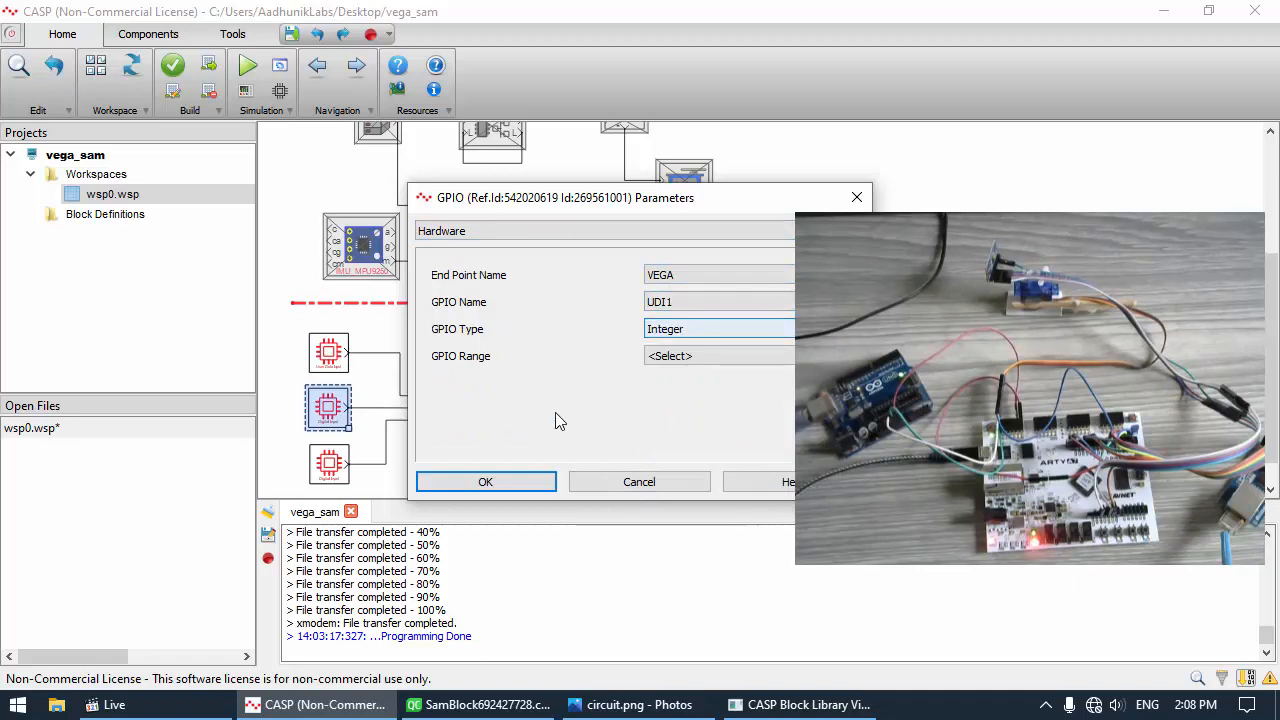
click(683, 327)
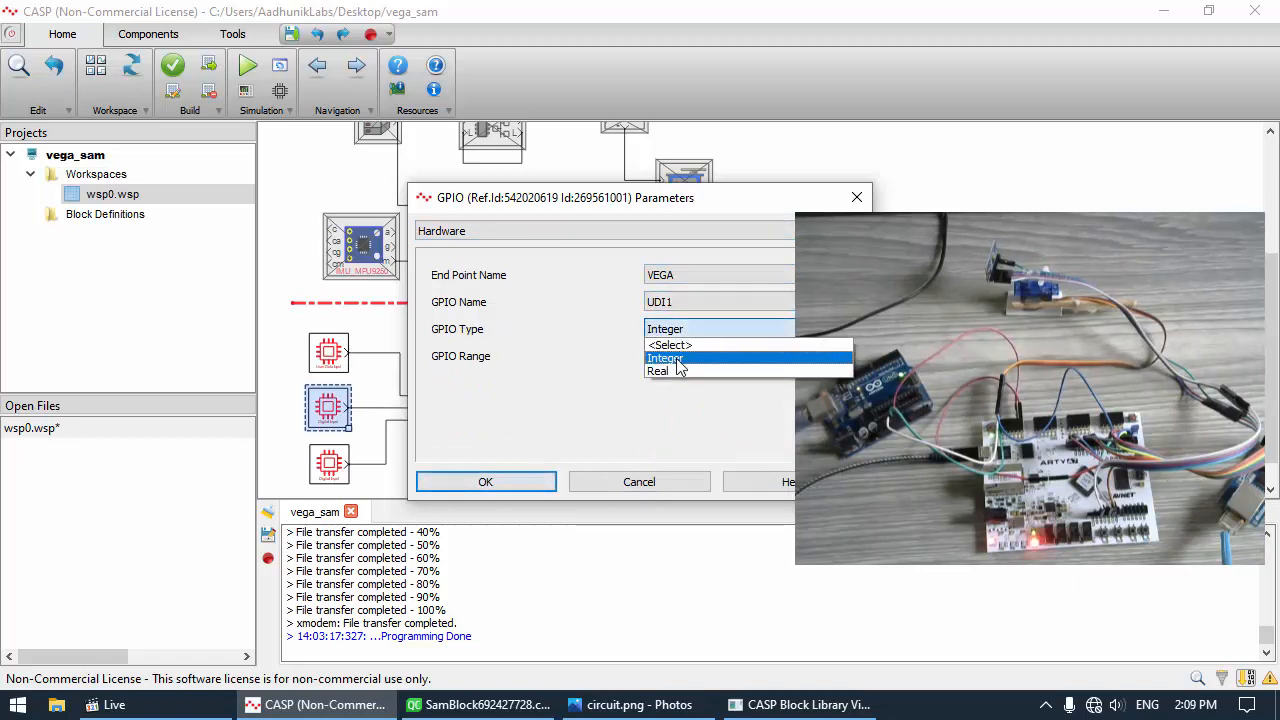
click(678, 360)
click(486, 481)
Set the lowest GPIO block's signal type to User Data Input and its IO port data type to Integer32_Boolean
double_click(320, 461)
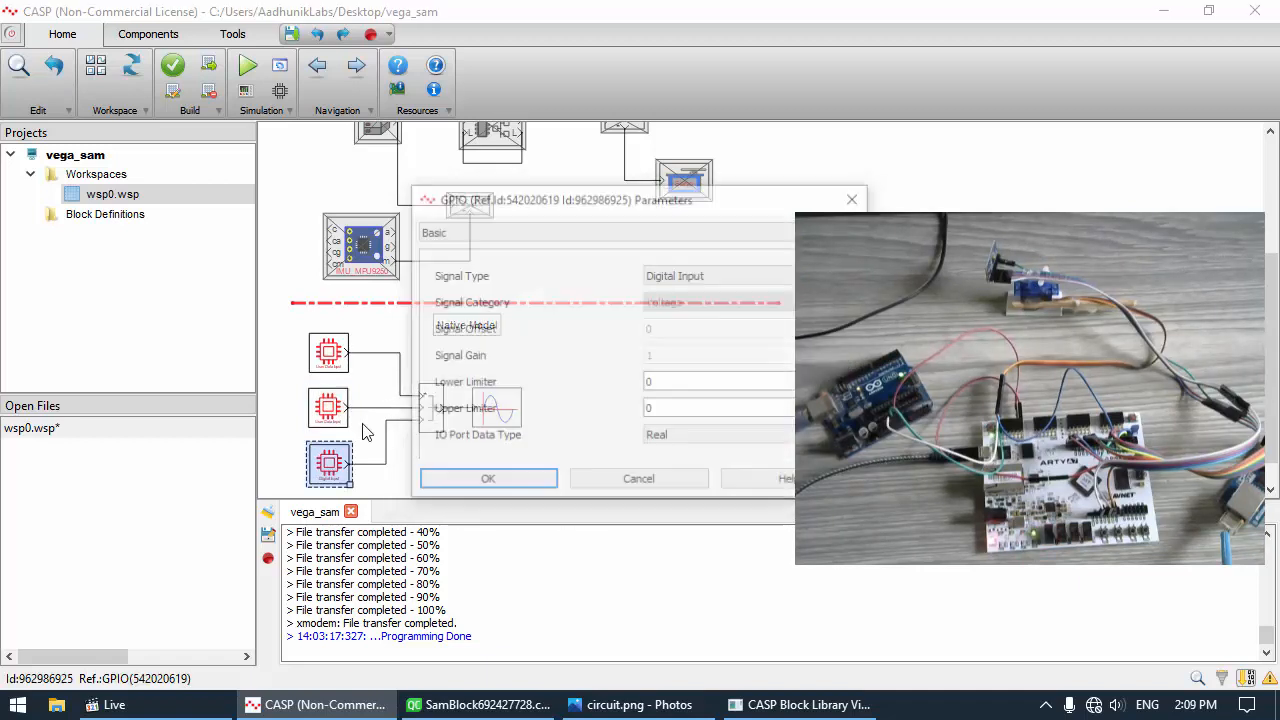
scroll(700, 273, down, 3)
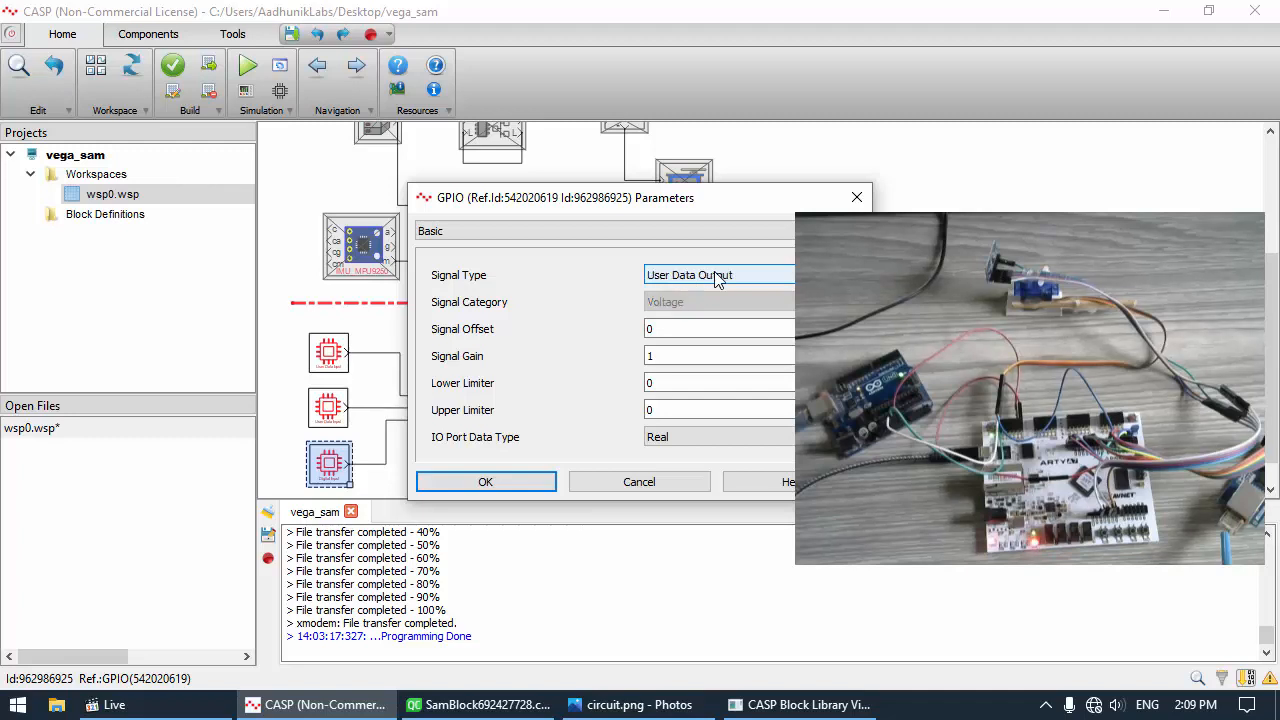
click(648, 432)
click(690, 502)
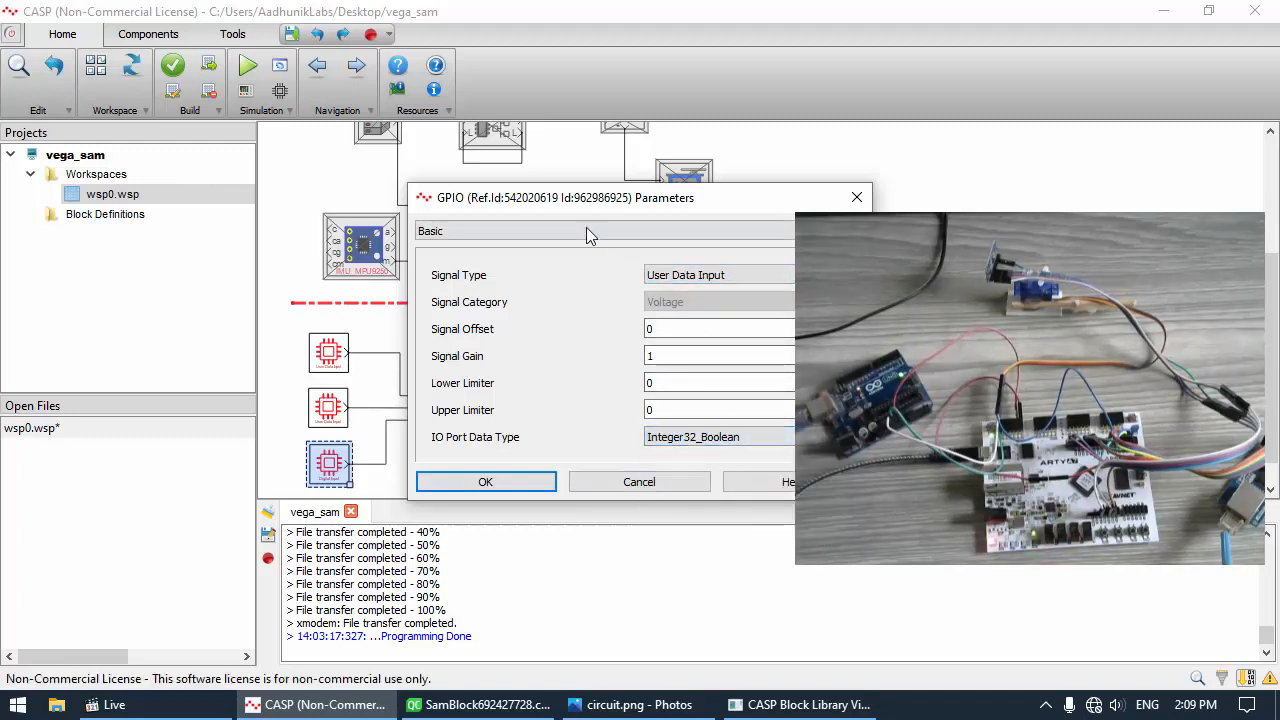
Assign the lowest GPIO block's hardware to end point VEGA, GPIO name UDI2 and GPIO type Integer
scroll(586, 228, down, 1)
scroll(680, 278, down, 1)
scroll(678, 302, down, 3)
scroll(673, 324, down, 1)
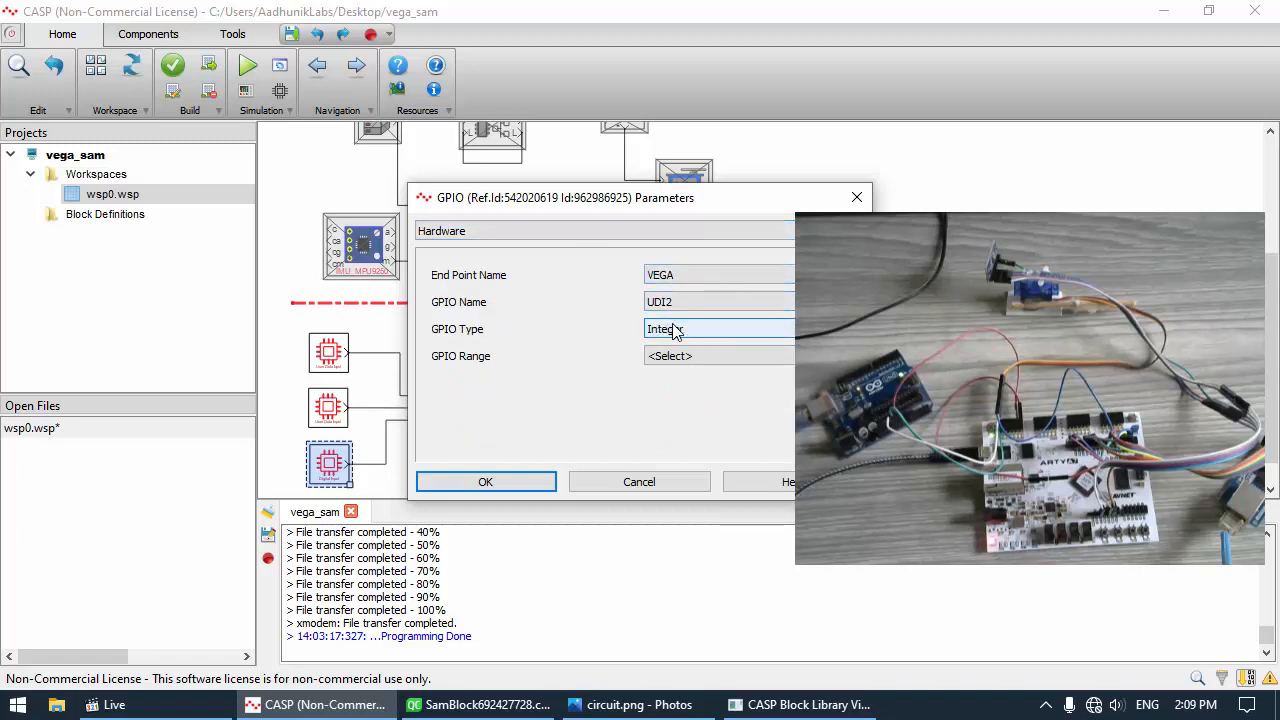
click(513, 481)
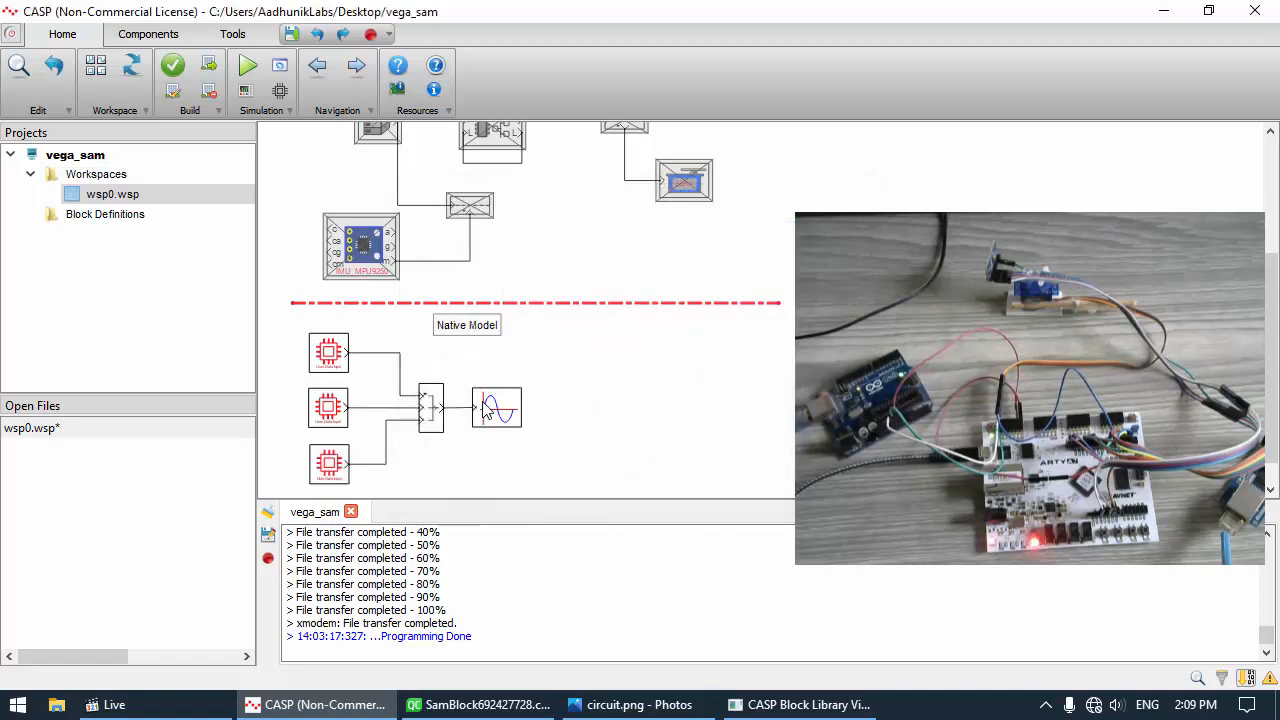
Check the Time Plotter's Simulation Panel group and subwindow options and accept its parameters
double_click(490, 408)
scroll(643, 302, down, 1)
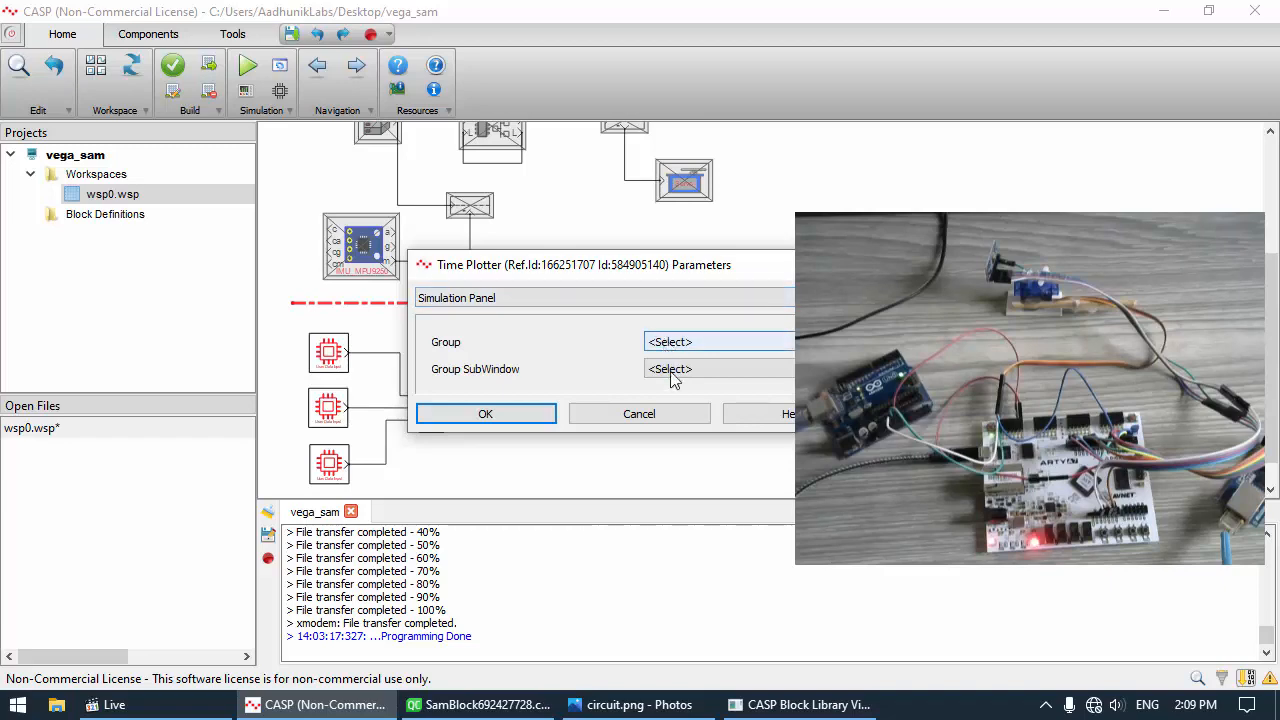
click(549, 414)
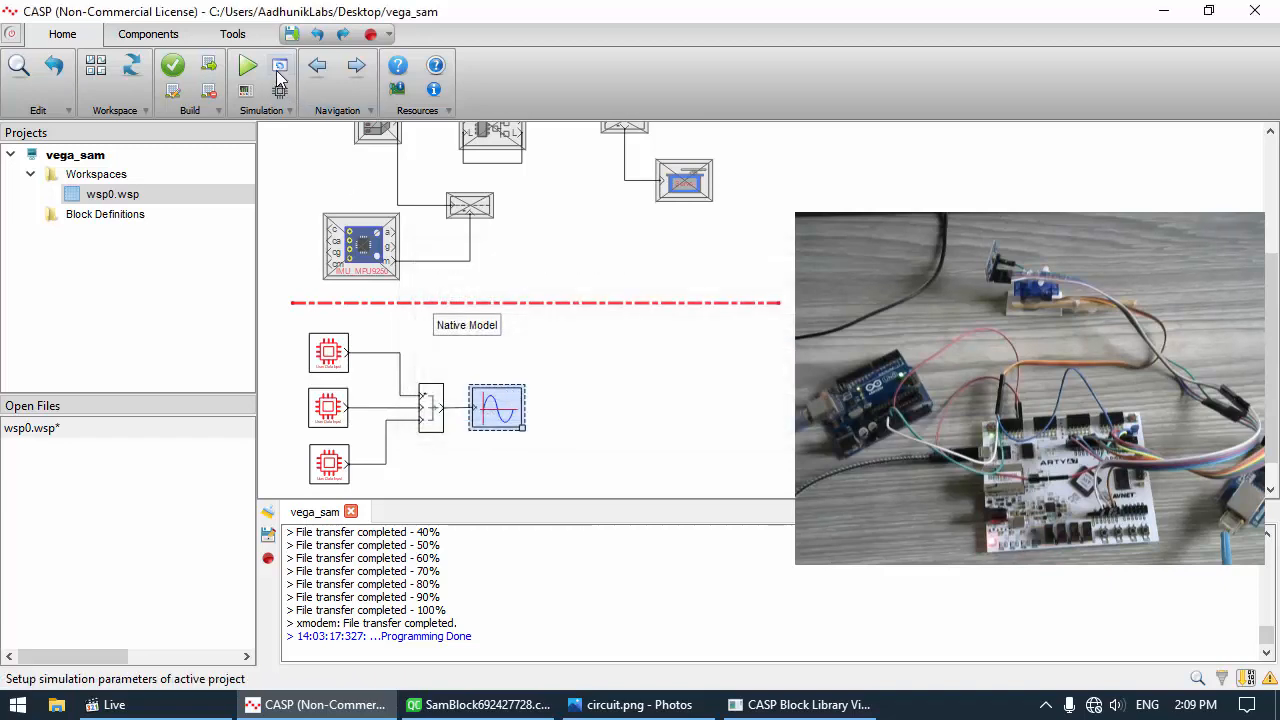
Add a group with a Plot Display sub-window to the project's simulation panel configuration and save it
click(246, 91)
click(680, 381)
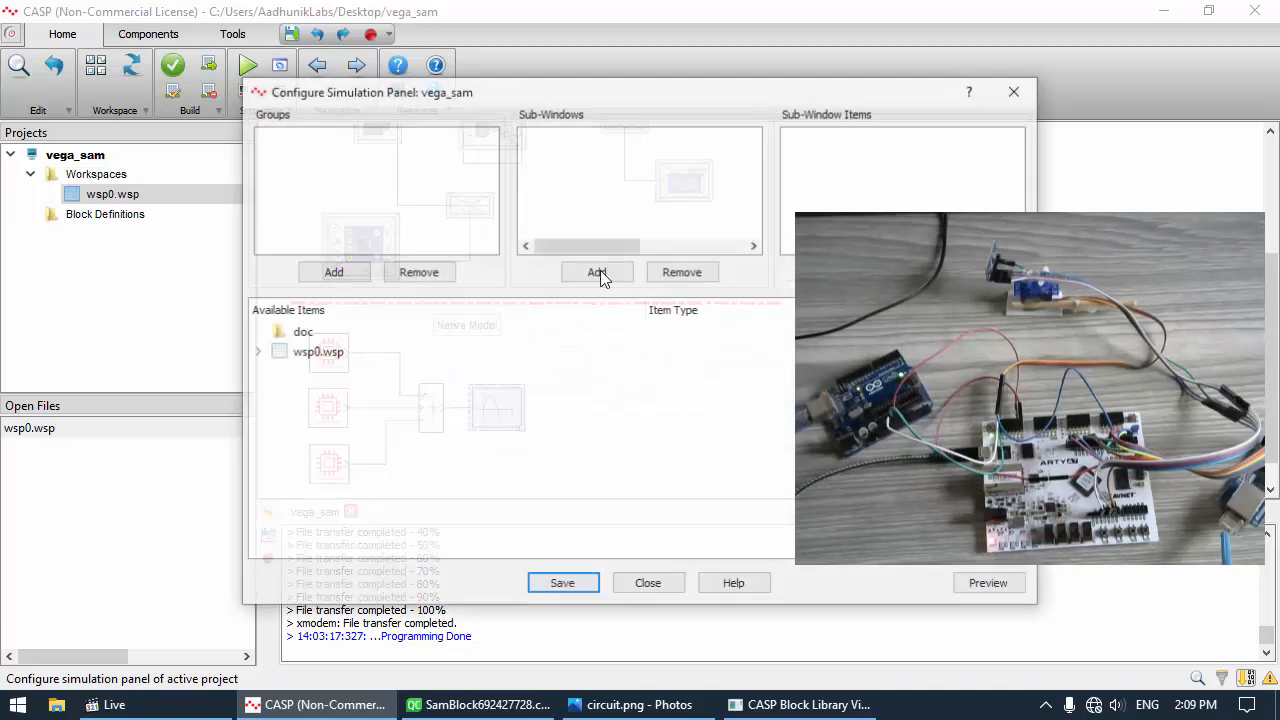
click(176, 156)
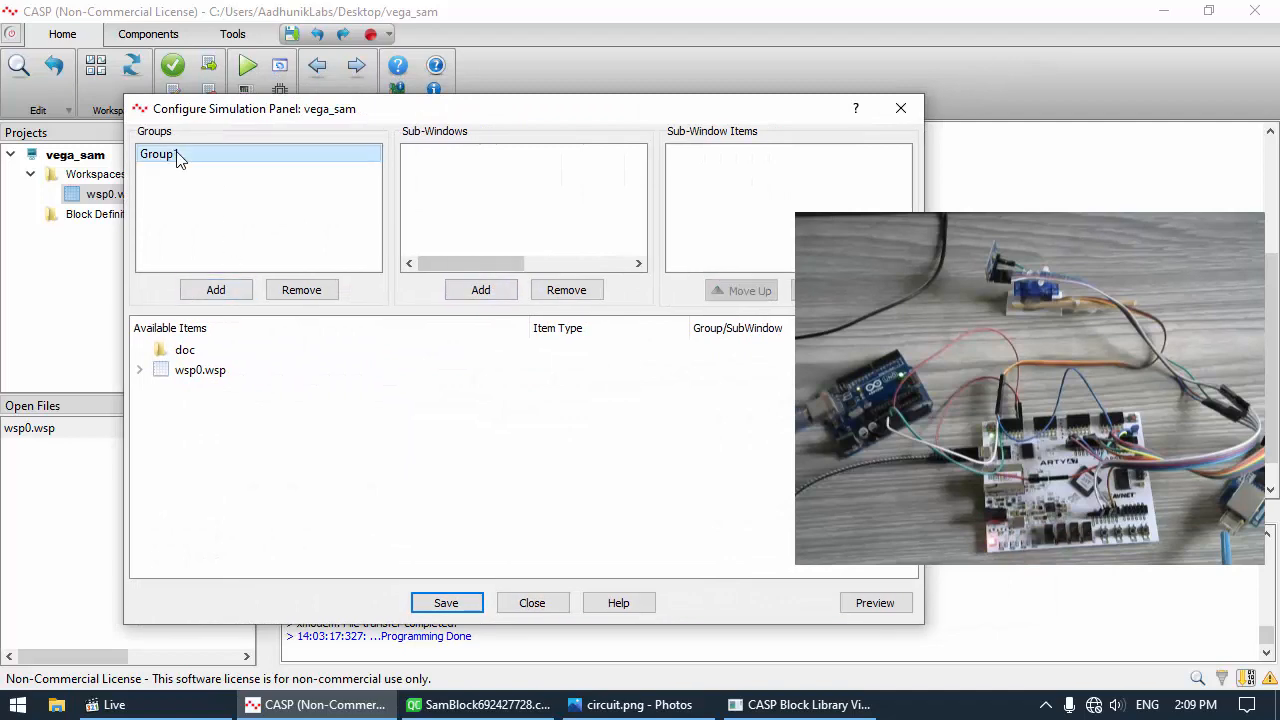
click(484, 289)
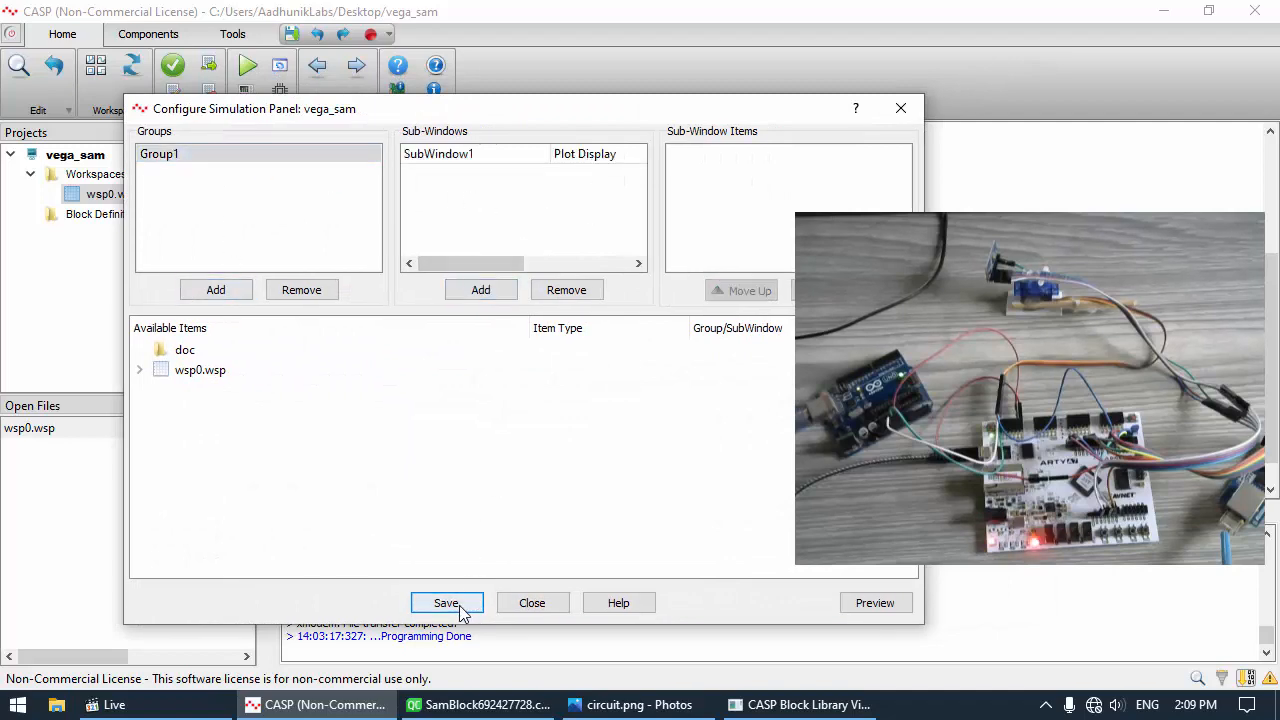
click(521, 603)
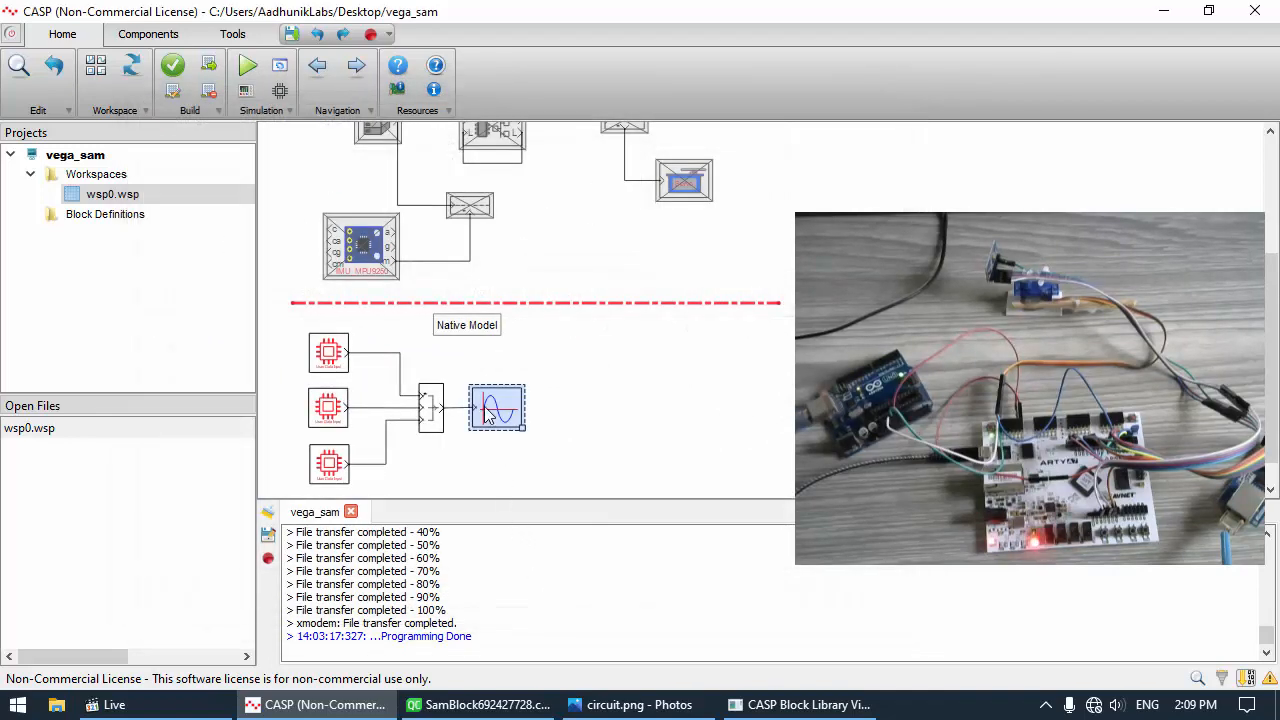
Name the Time Plotter block plt_xyz
right_click(487, 415)
click(530, 440)
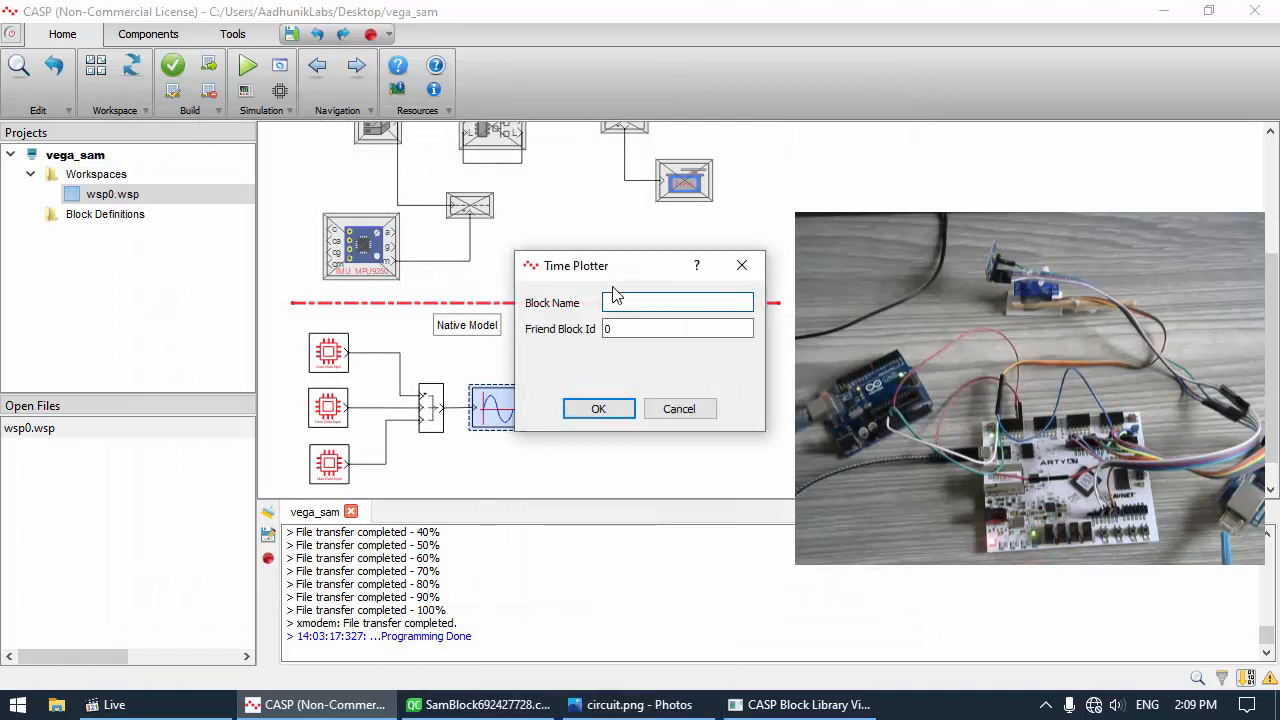
text(p)
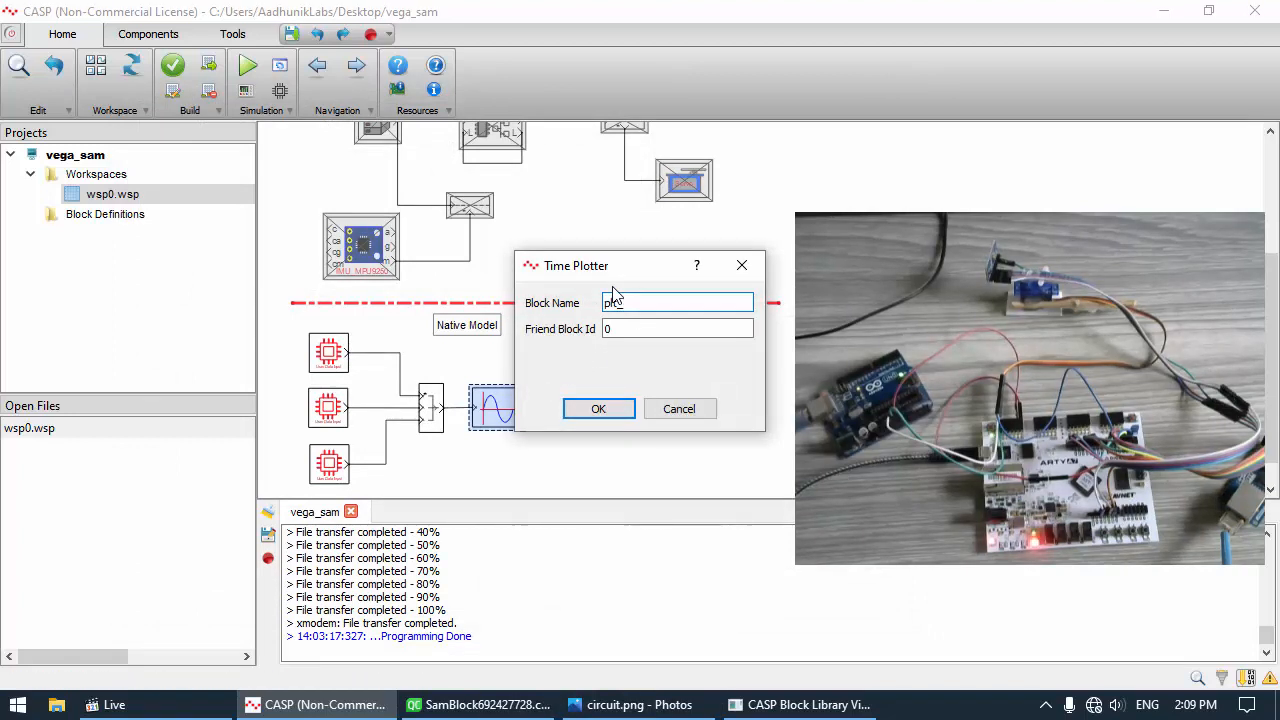
text(lt_xyz)
key(Return)
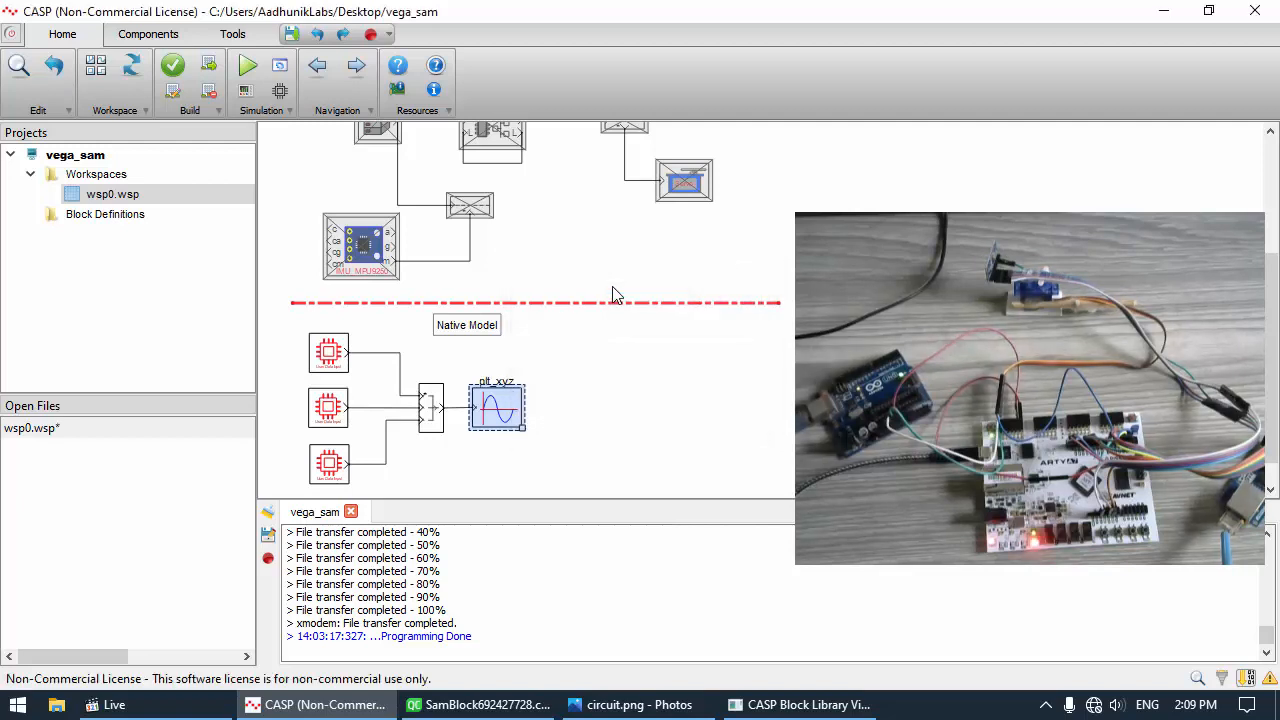
Assign the Time Plotter to simulation panel group Group1 and sub-window SubWindow1
double_click(500, 418)
click(547, 288)
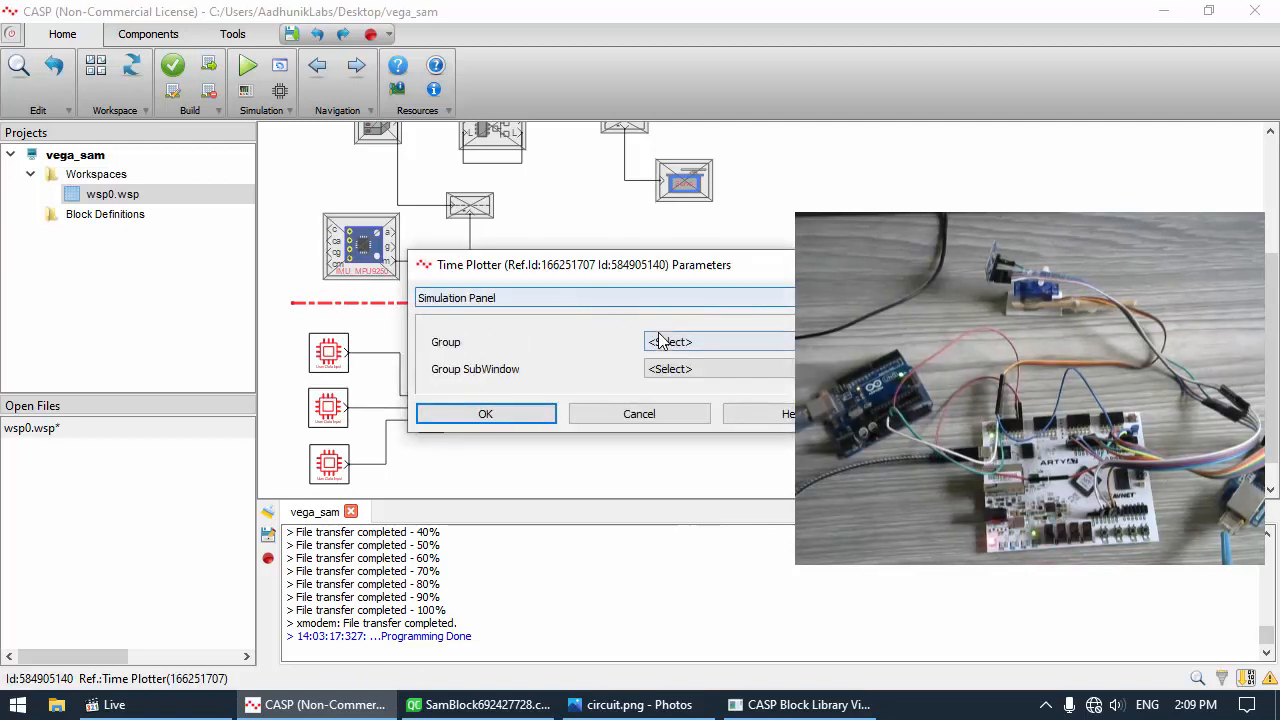
click(660, 342)
click(670, 369)
click(485, 413)
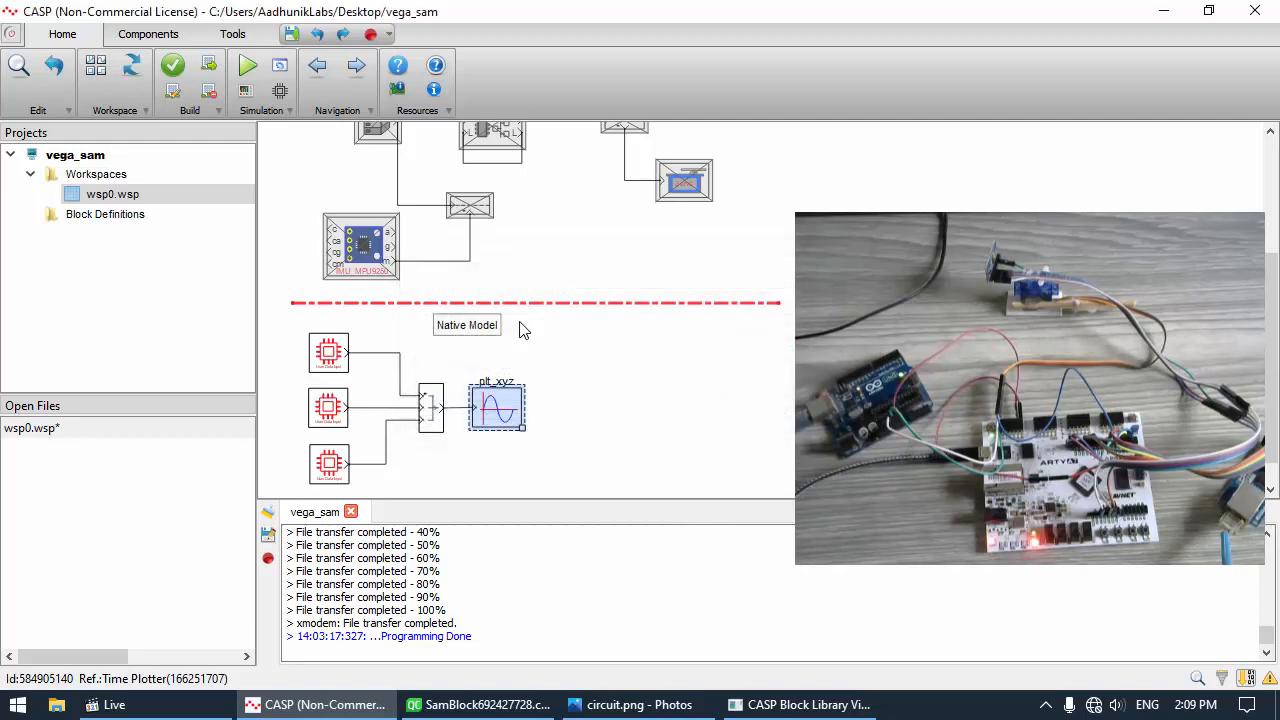
click(520, 330)
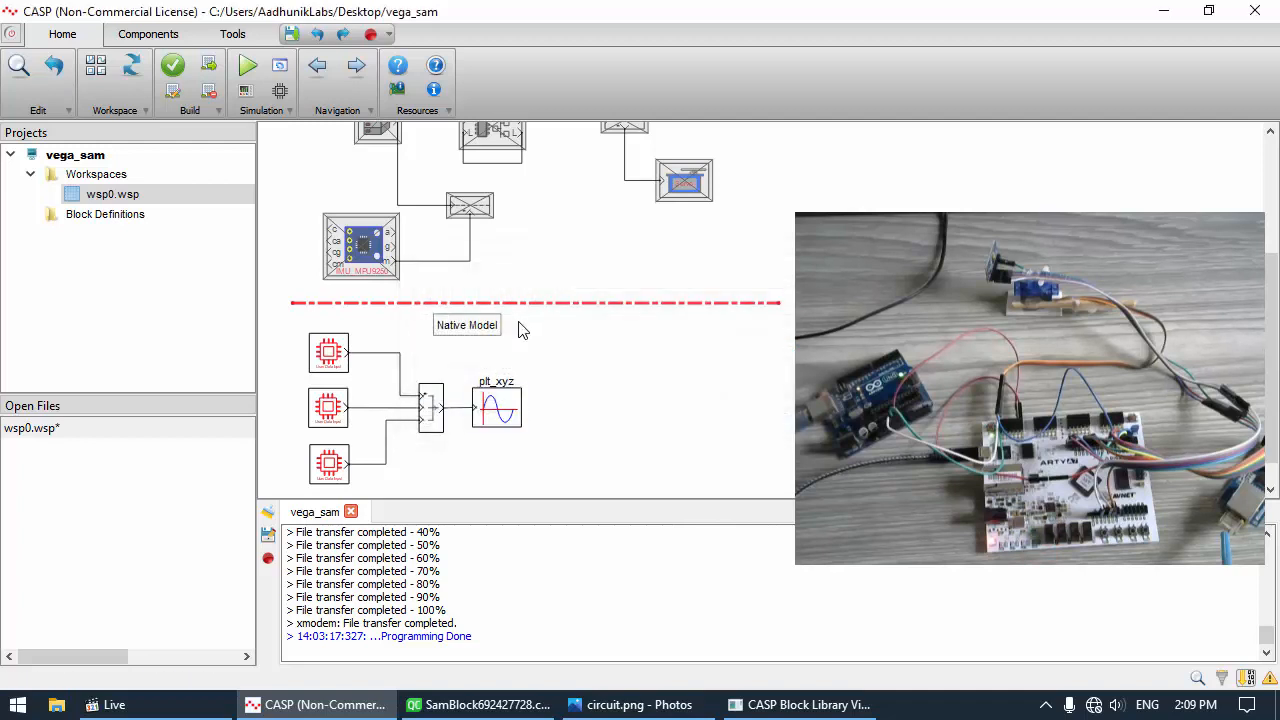
Build and run the project, and examine the reported build errors in an enlarged message area
click(248, 68)
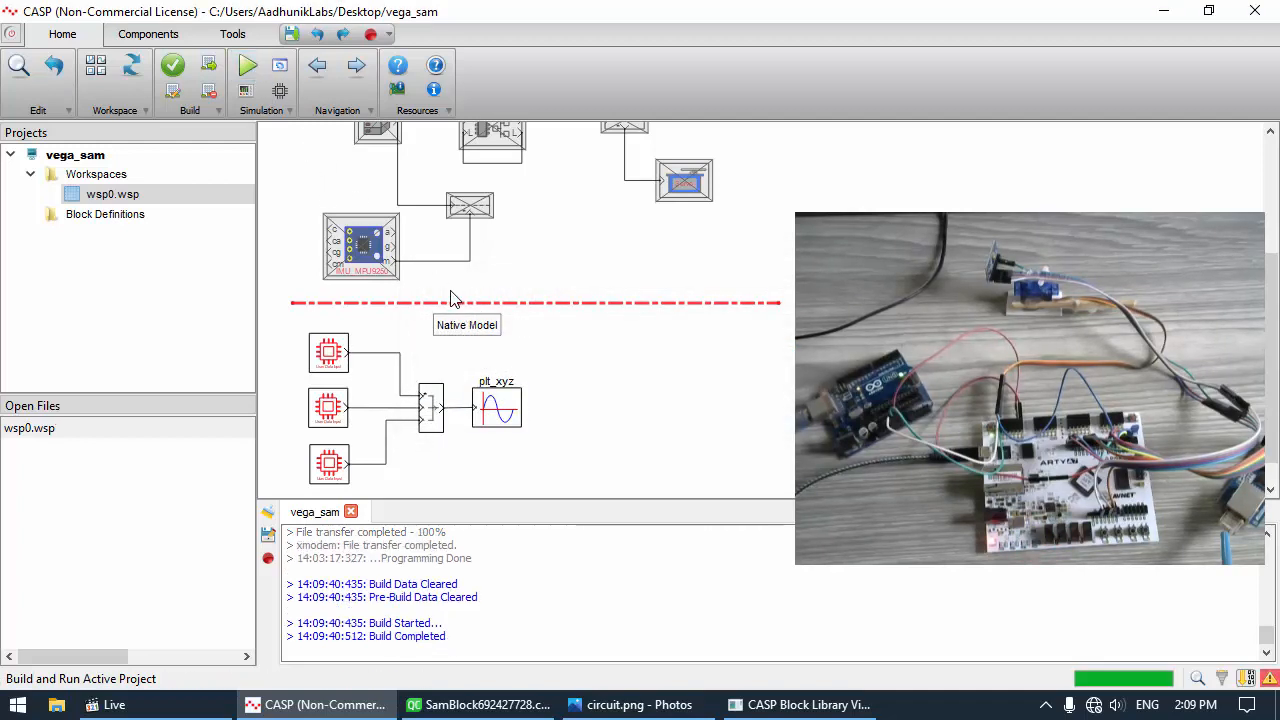
click(1268, 680)
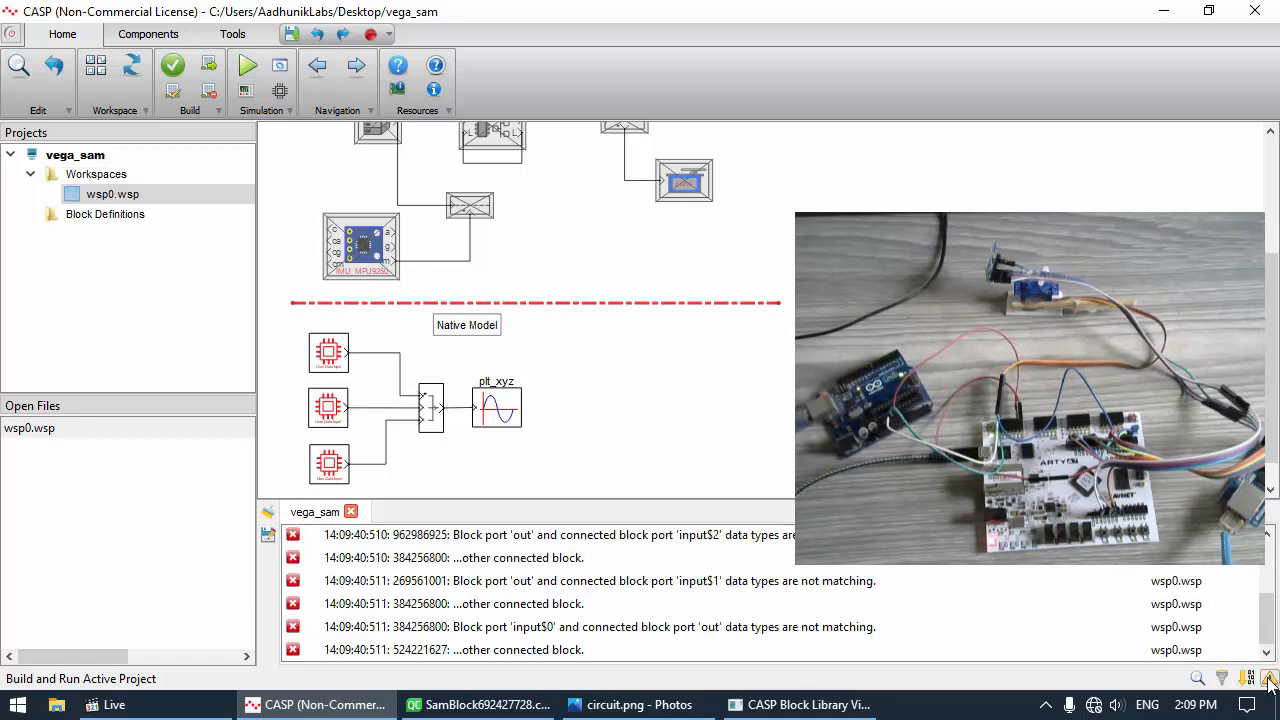
drag(515, 501, 511, 486)
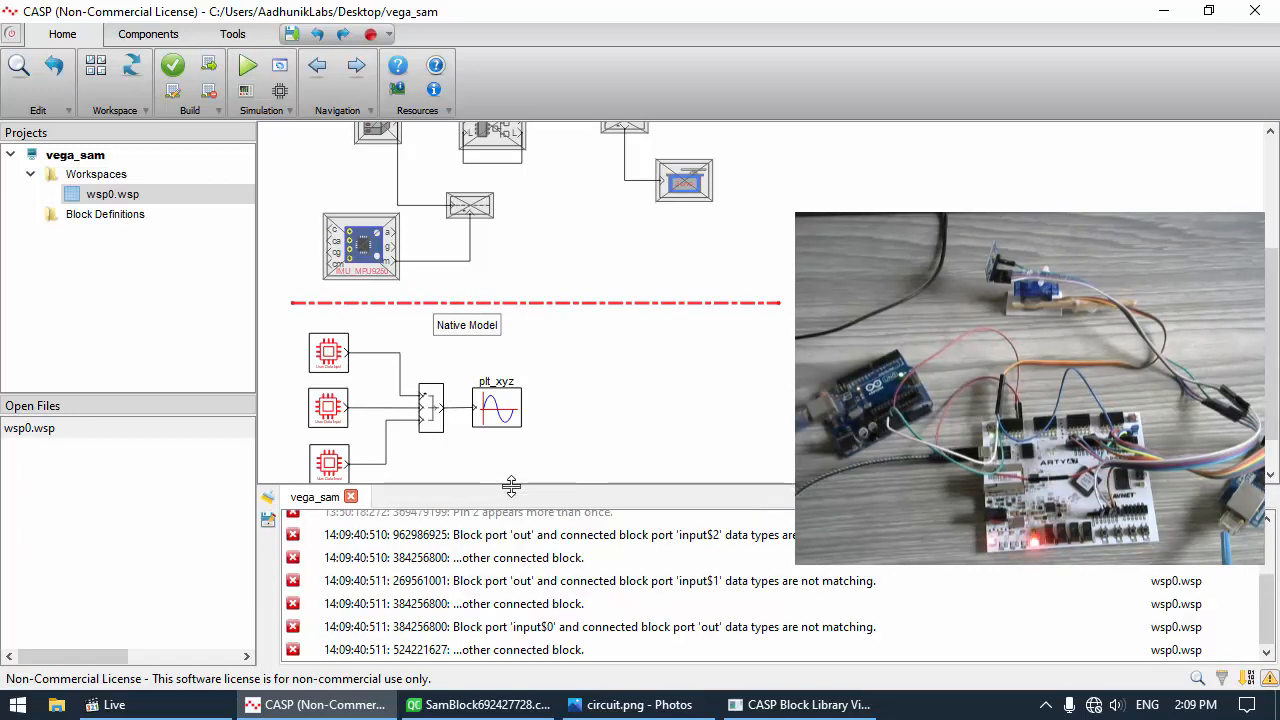
Set the Data Merger block's data type to Integer32_Boolean
double_click(443, 428)
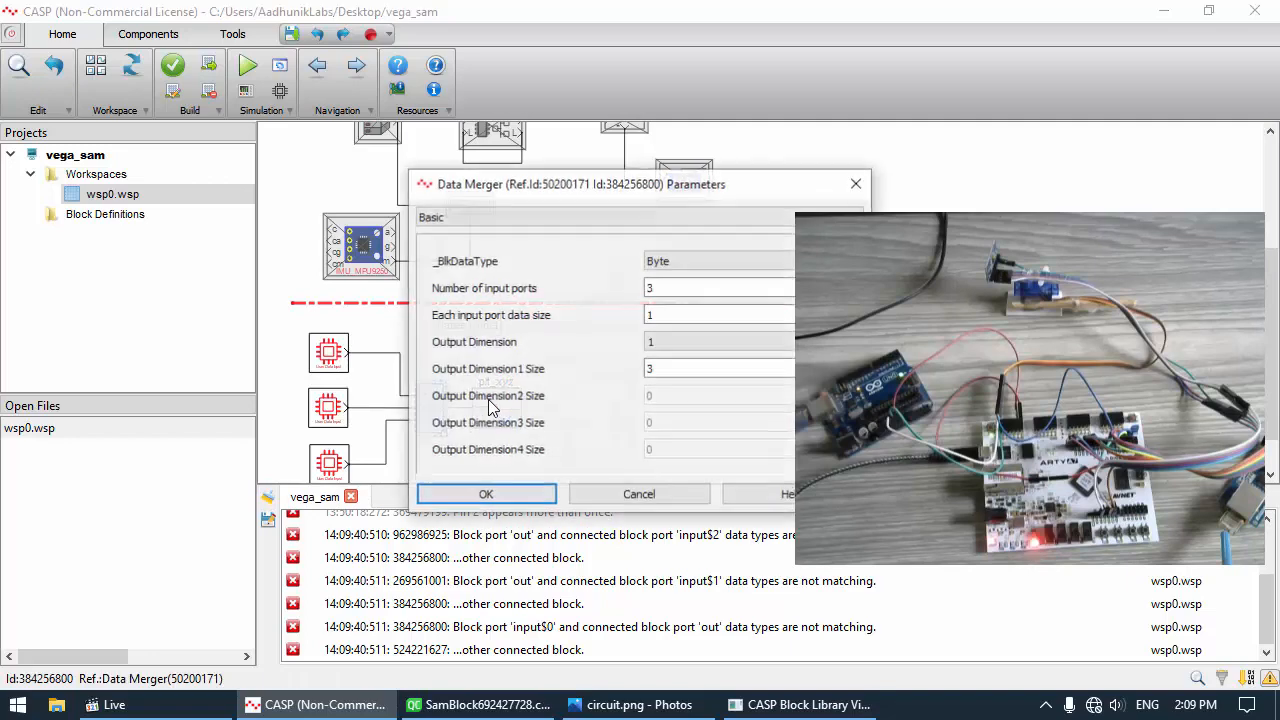
click(656, 263)
click(689, 330)
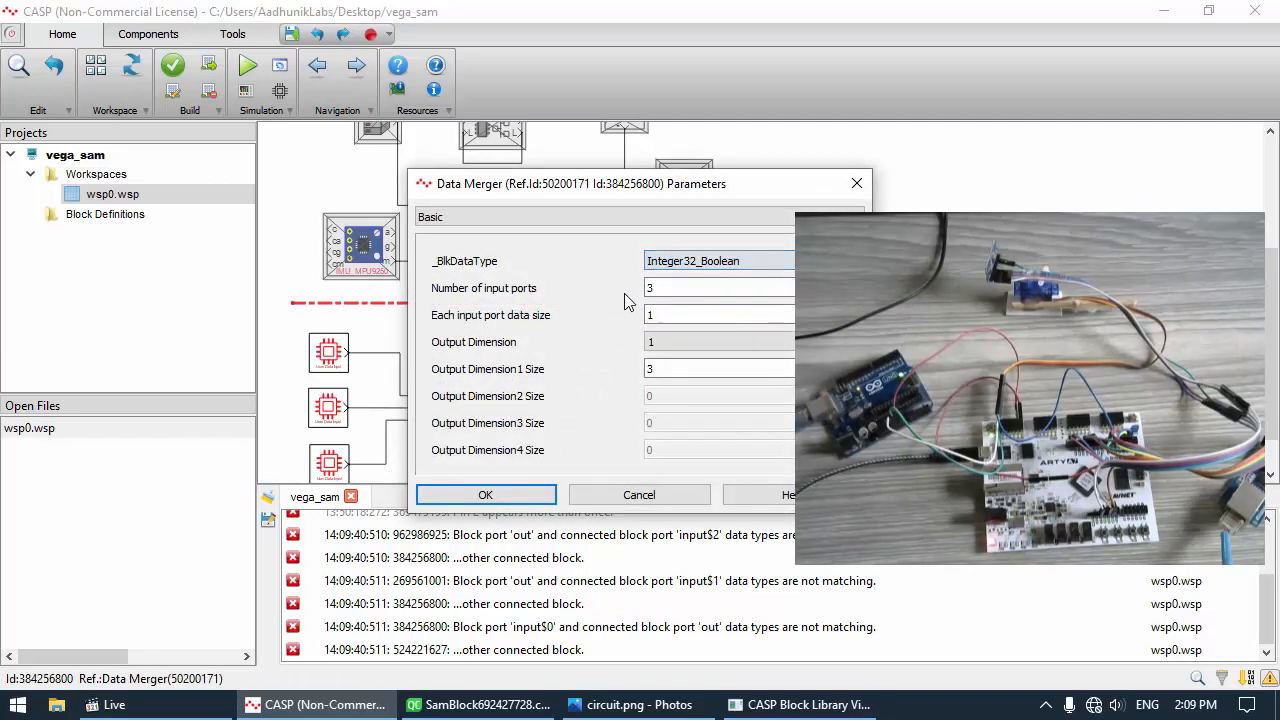
click(485, 495)
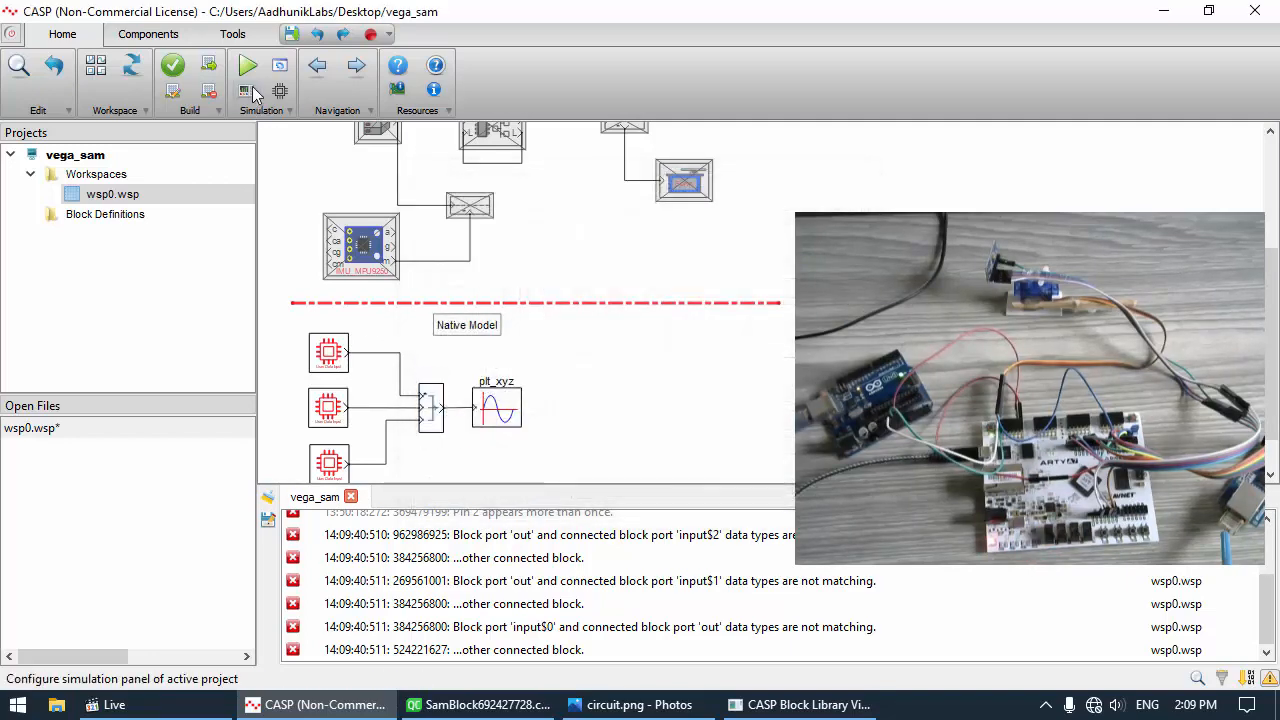
Run the project with simpanel.exe allowed through the firewall on public networks, and view the live magnetometer plot
click(268, 498)
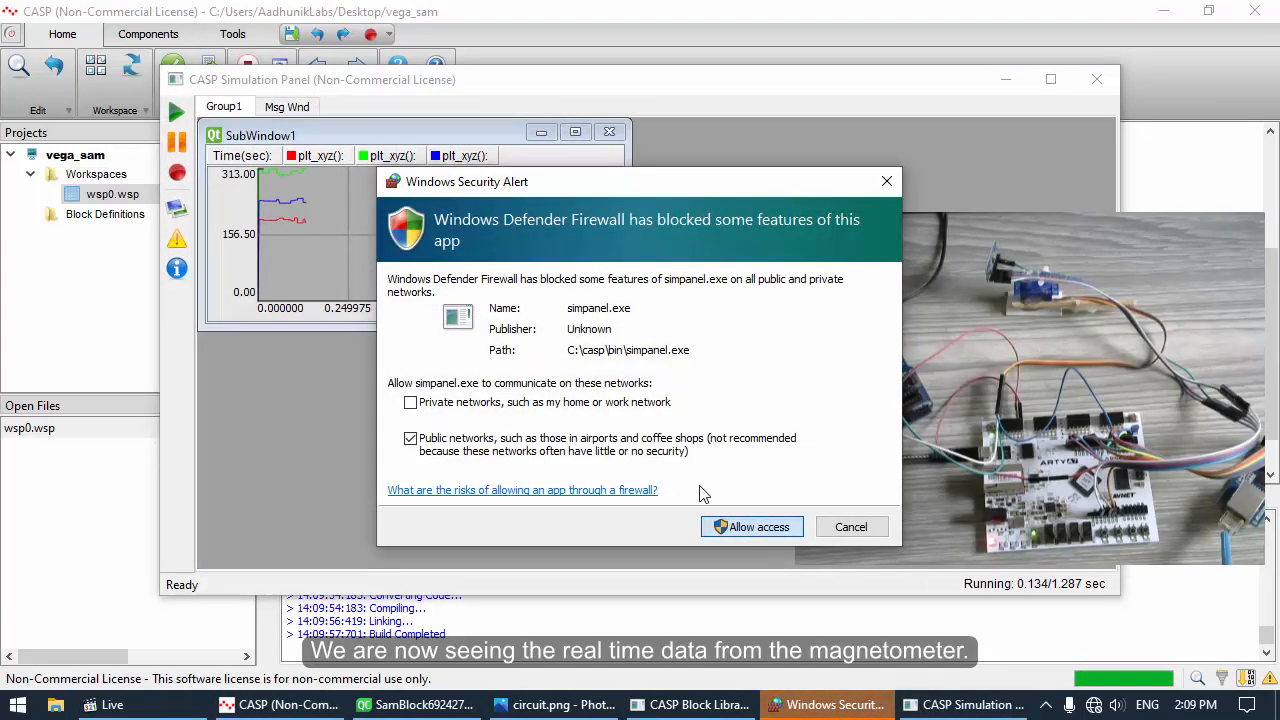
click(745, 527)
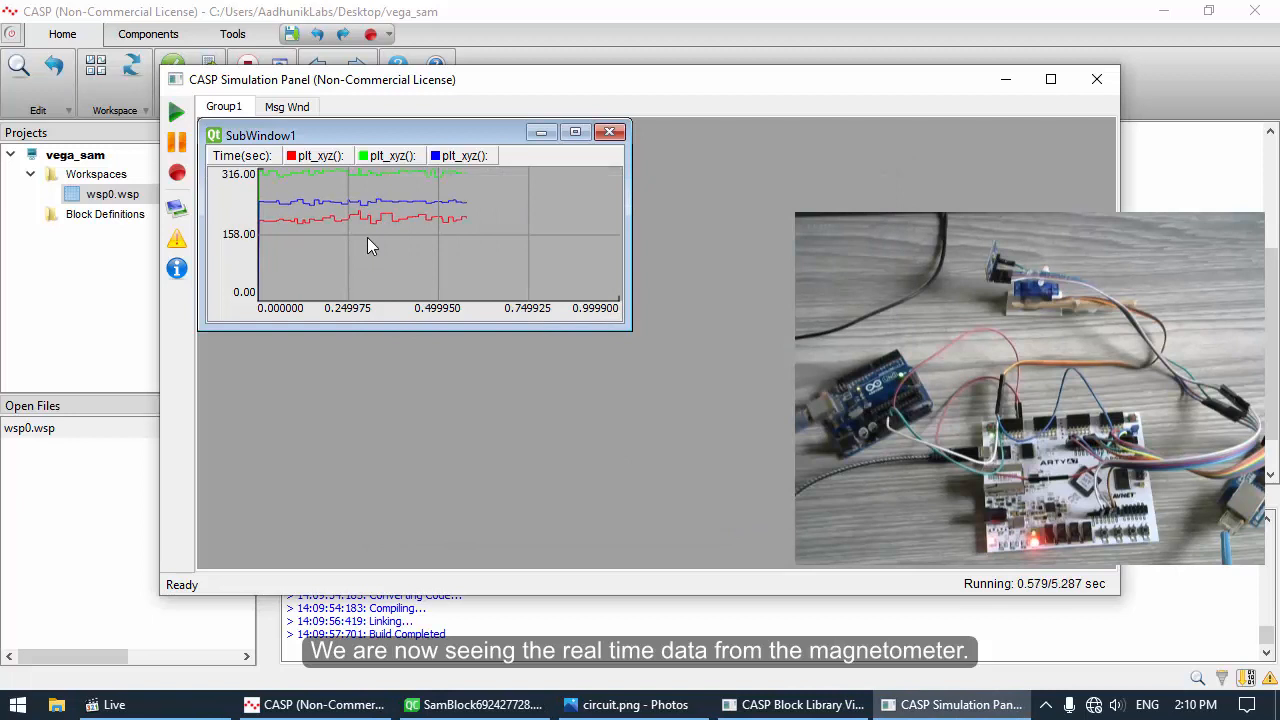
drag(628, 326, 693, 343)
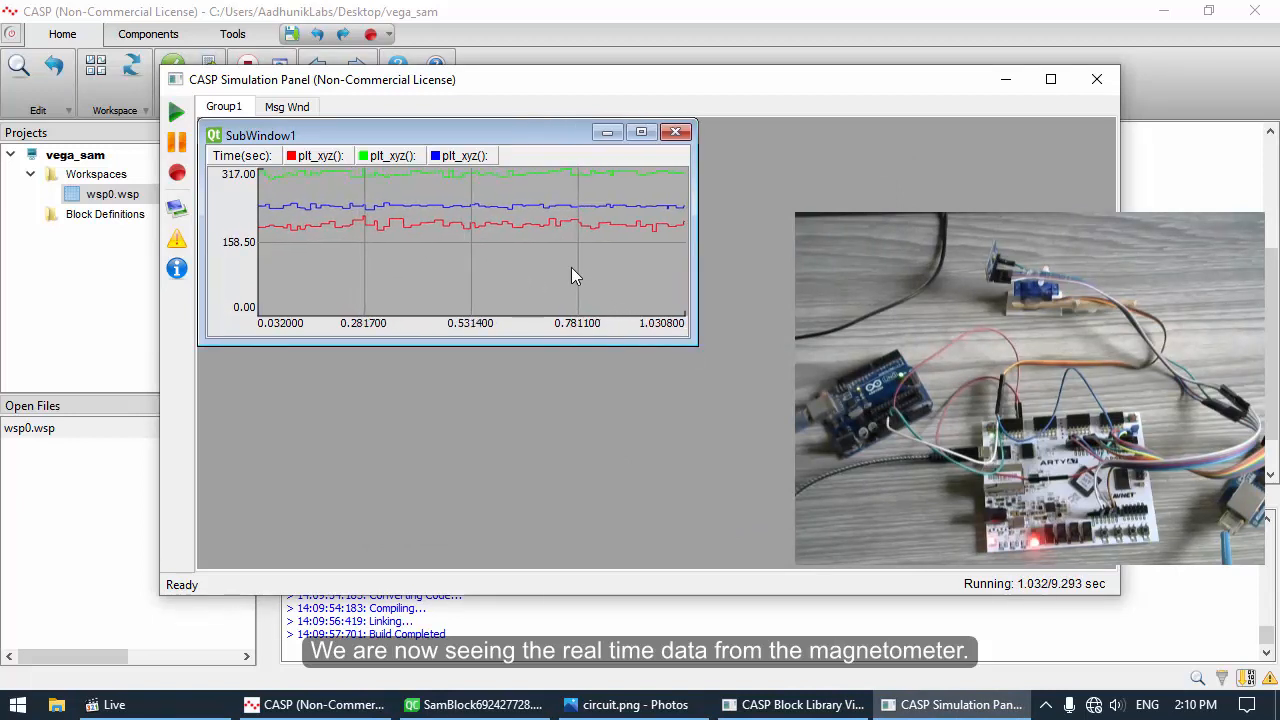
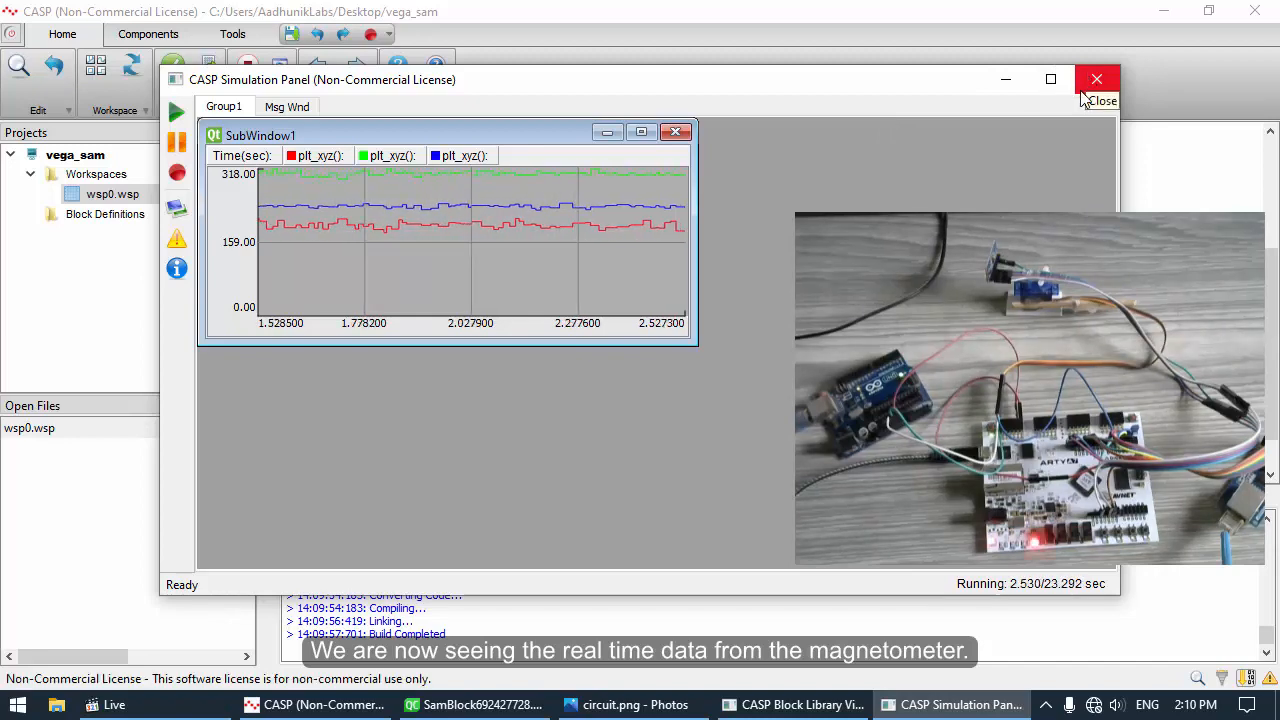
click(1094, 80)
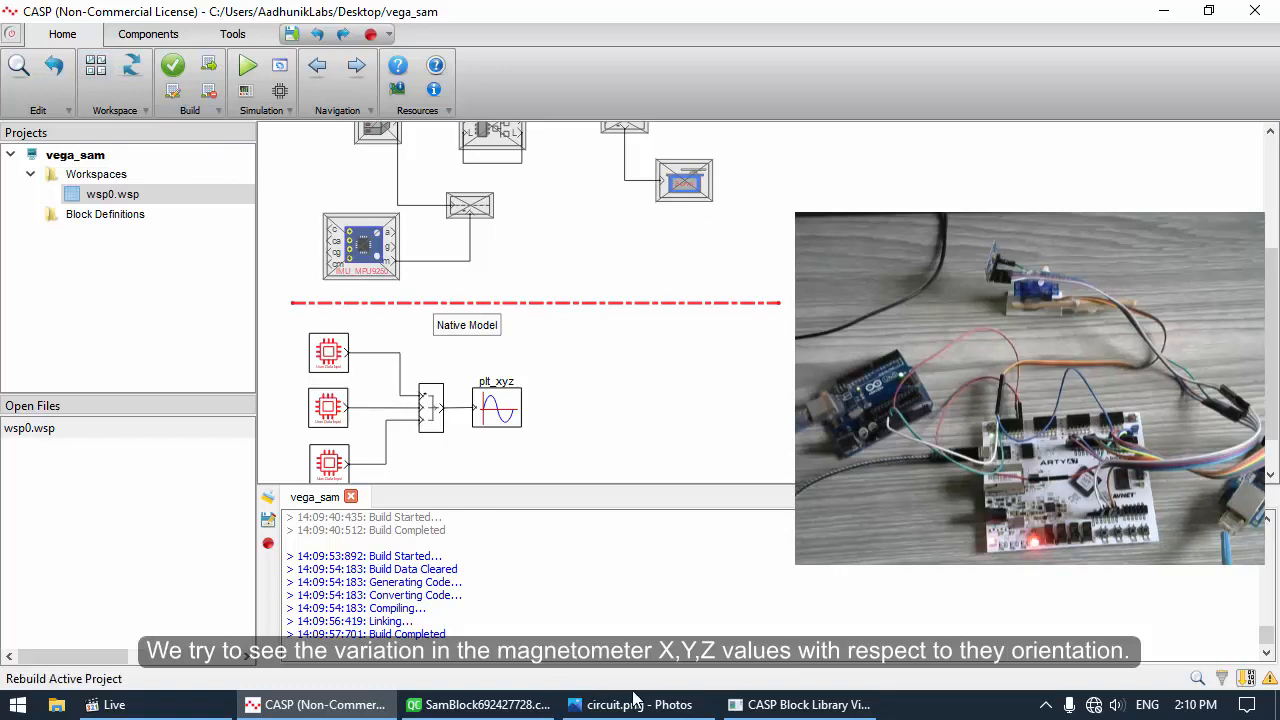
Add a Slider block from the Sources library and place it below the lowest GPIO block in the native model
click(800, 704)
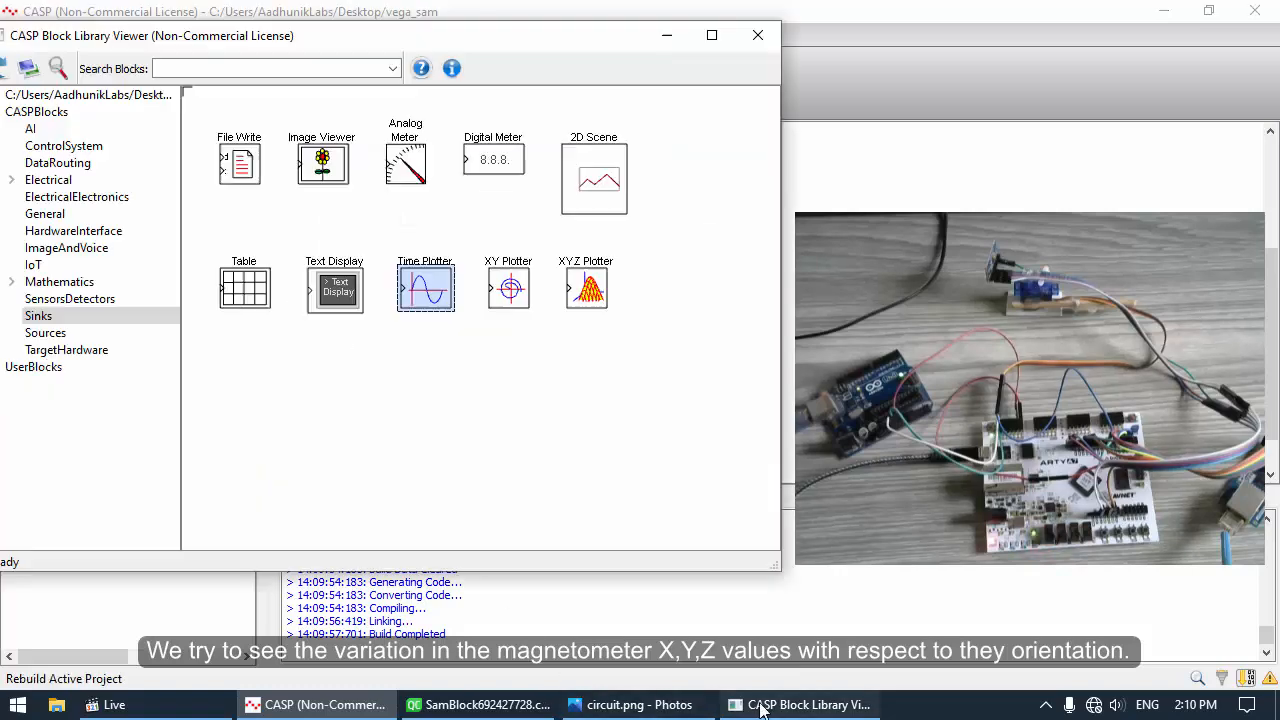
click(62, 335)
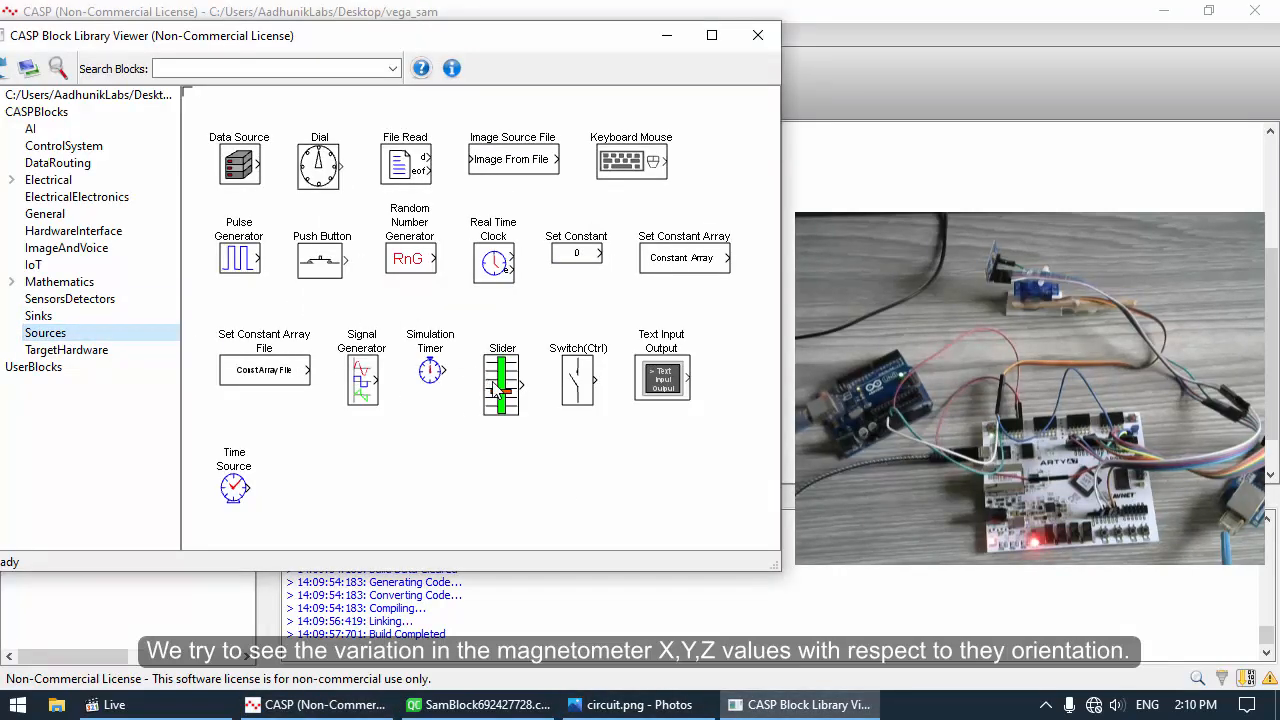
drag(494, 386, 565, 347)
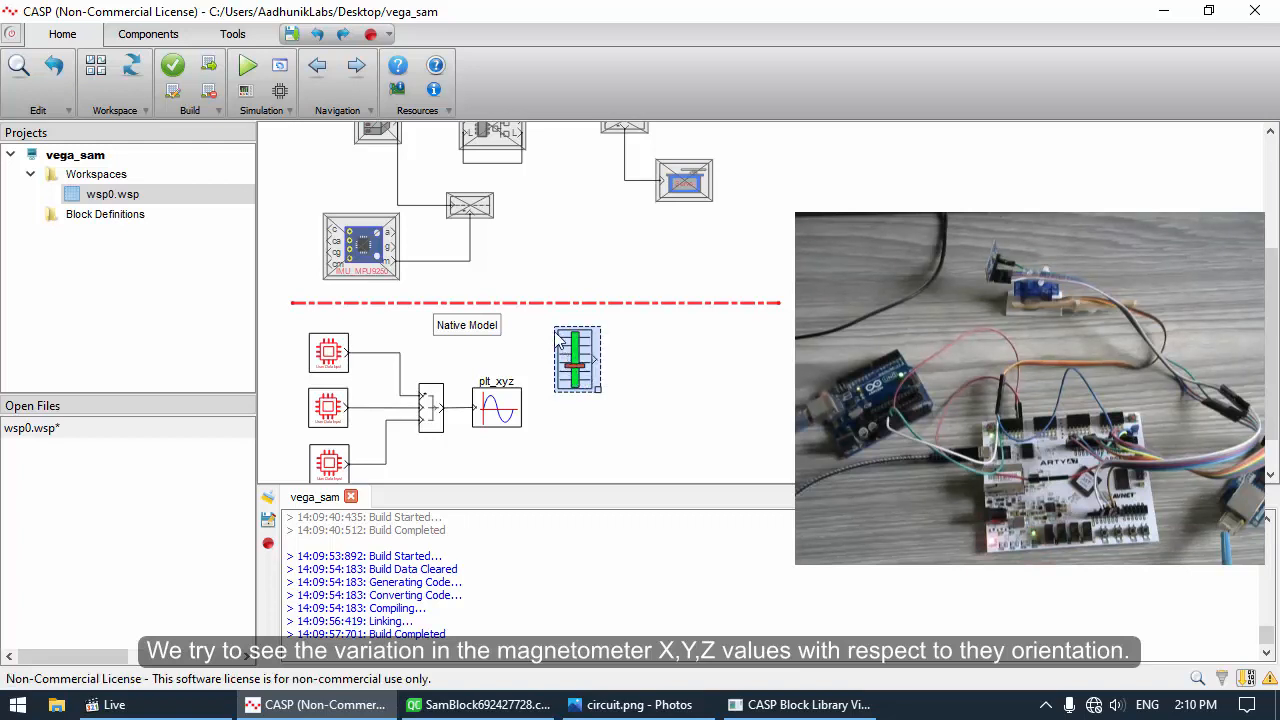
scroll(553, 336, down, 2)
drag(472, 374, 313, 448)
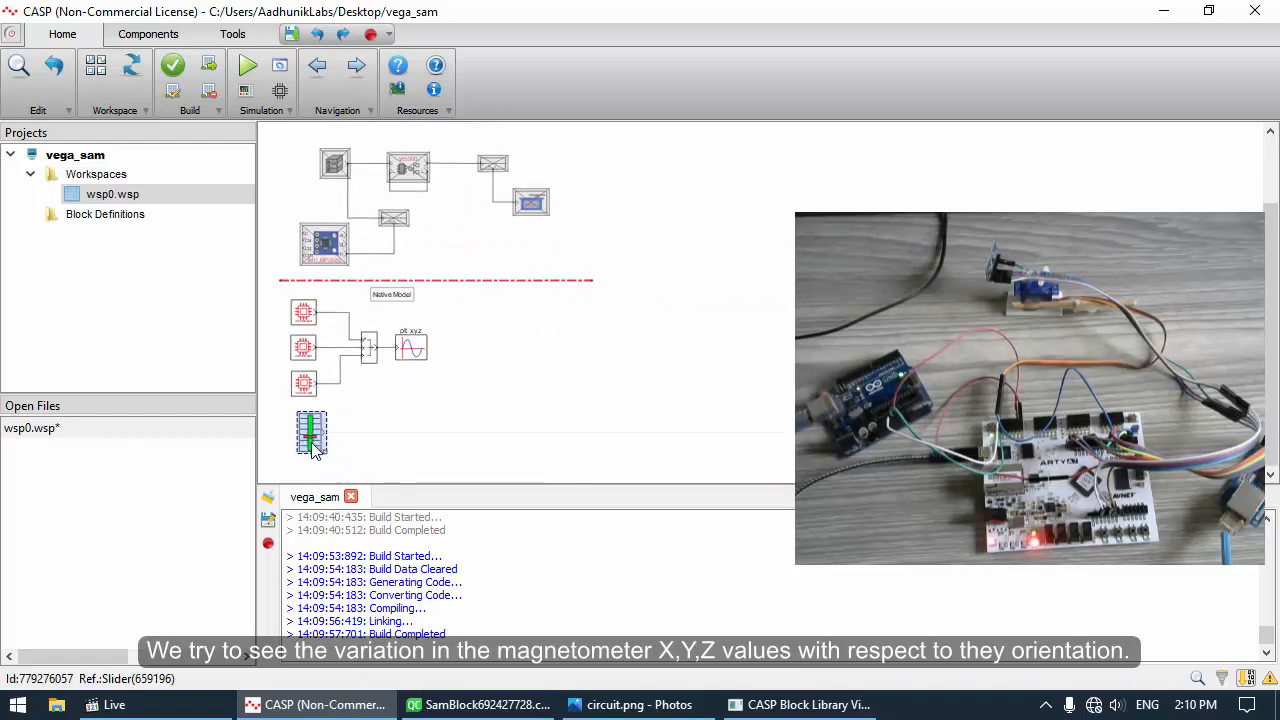
click(305, 386)
click(345, 433)
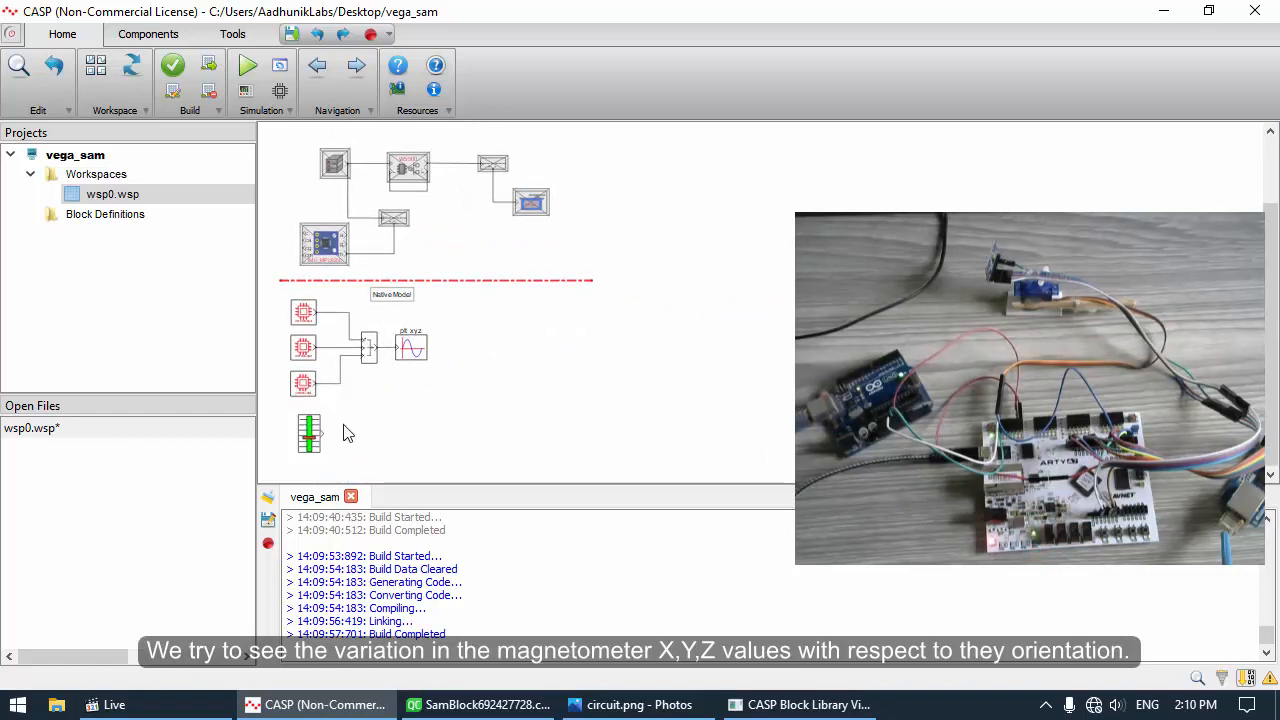
scroll(311, 441, up, 3)
click(340, 425)
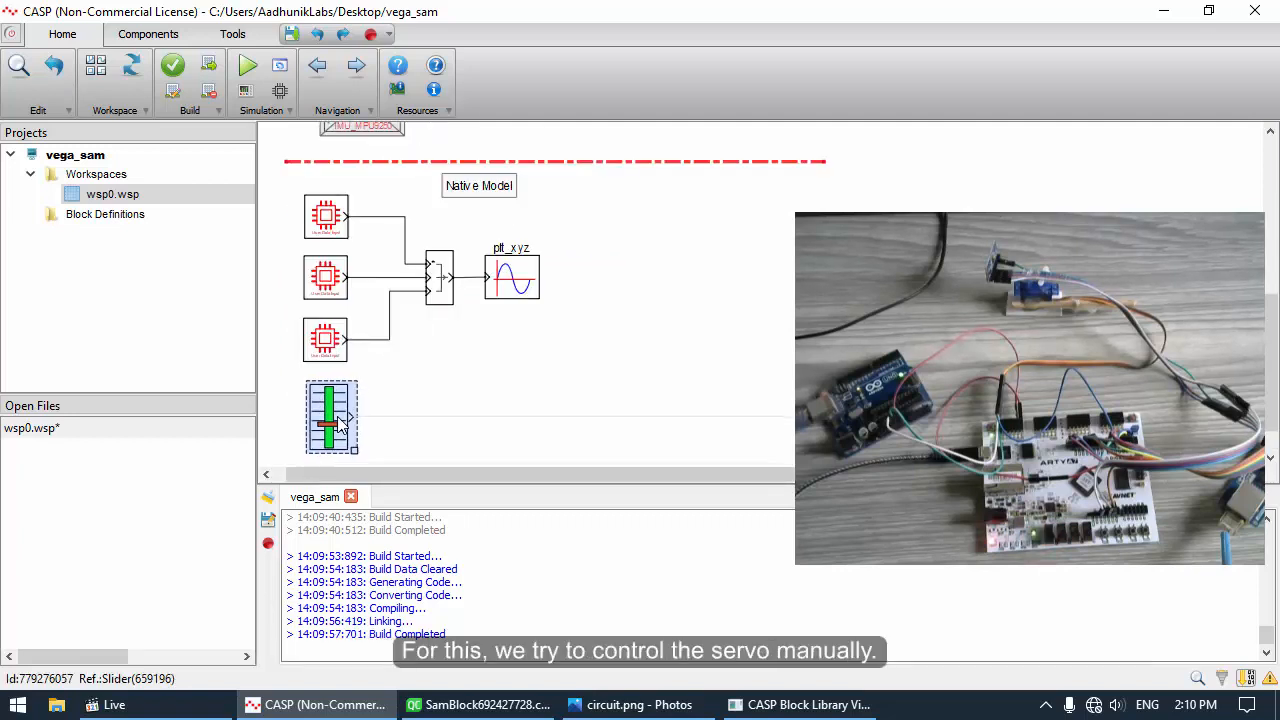
Copy the lowest GPIO block and paste the copy beside the slider
click(336, 345)
right_click(336, 345)
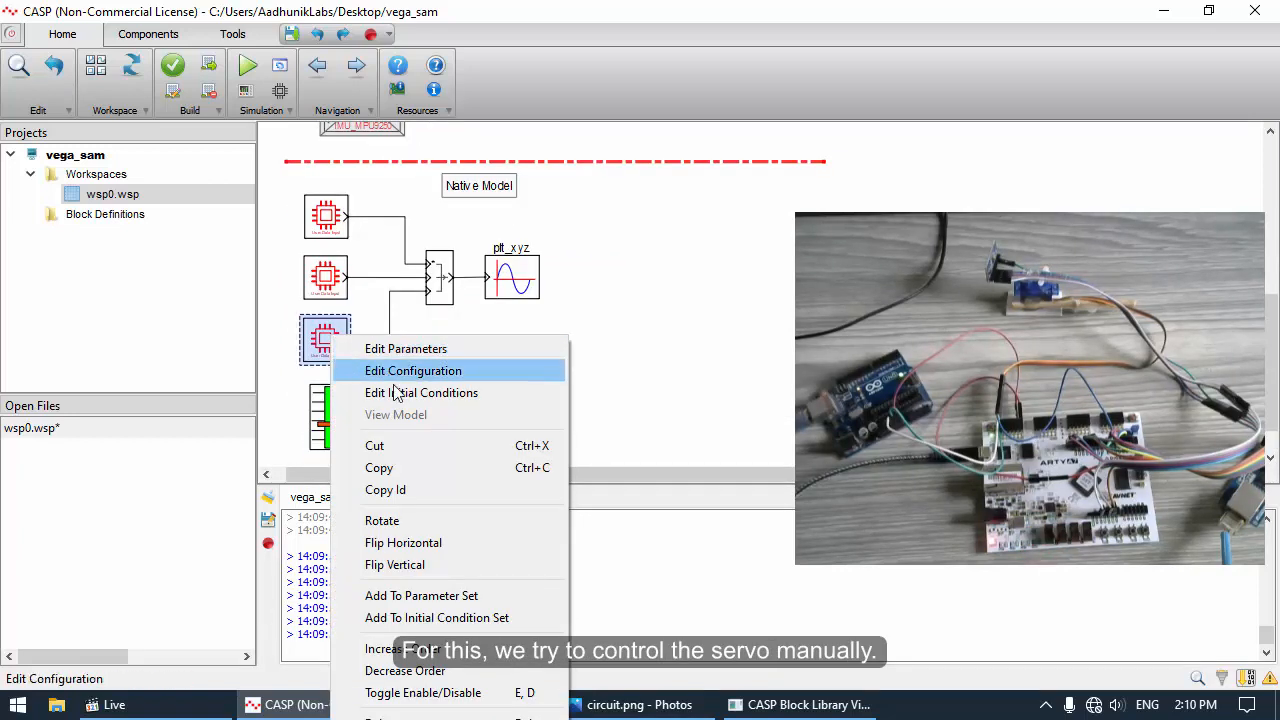
click(402, 470)
right_click(389, 406)
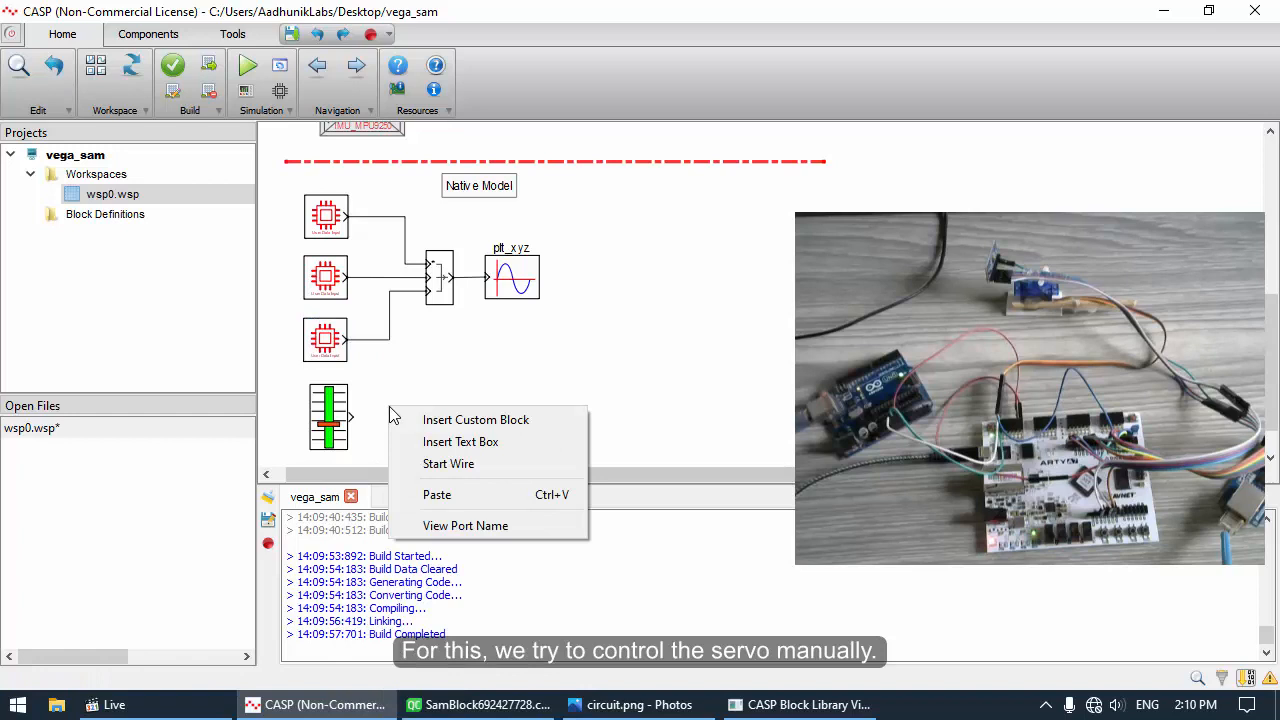
click(437, 495)
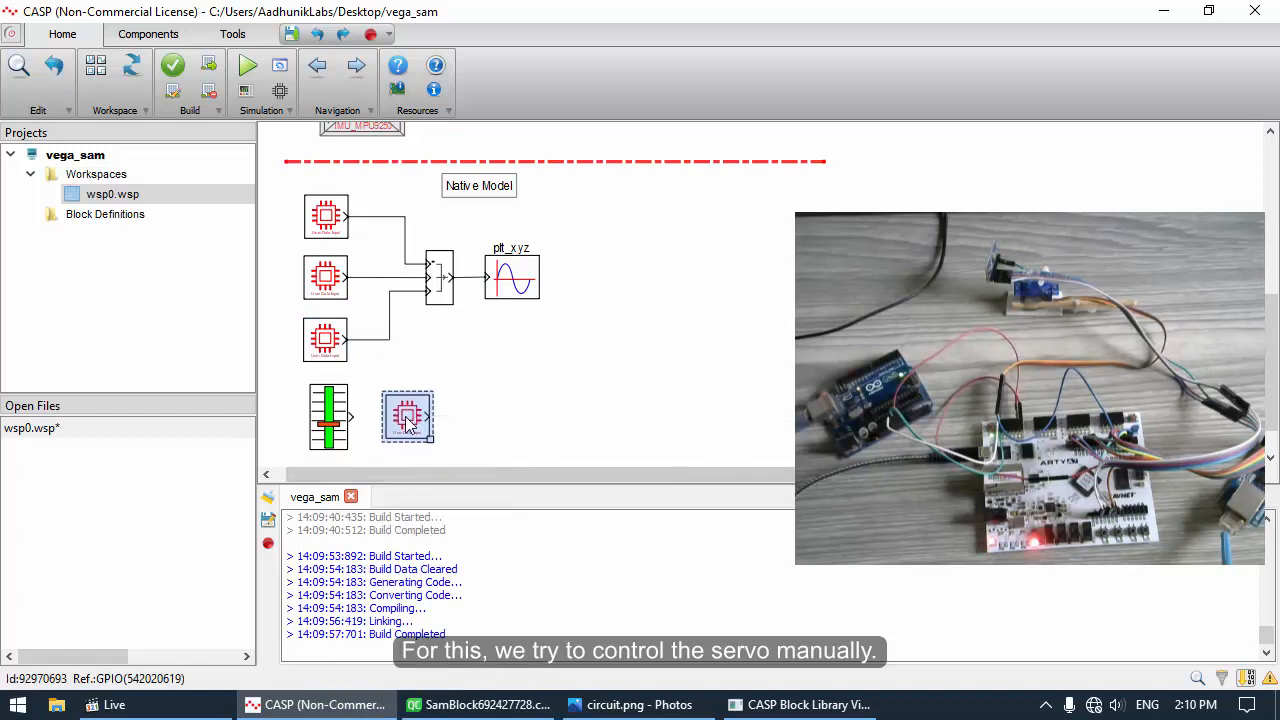
Set the copied GPIO block's signal type to User Data Output and its IO port data type to Real32
double_click(410, 420)
click(690, 275)
click(688, 369)
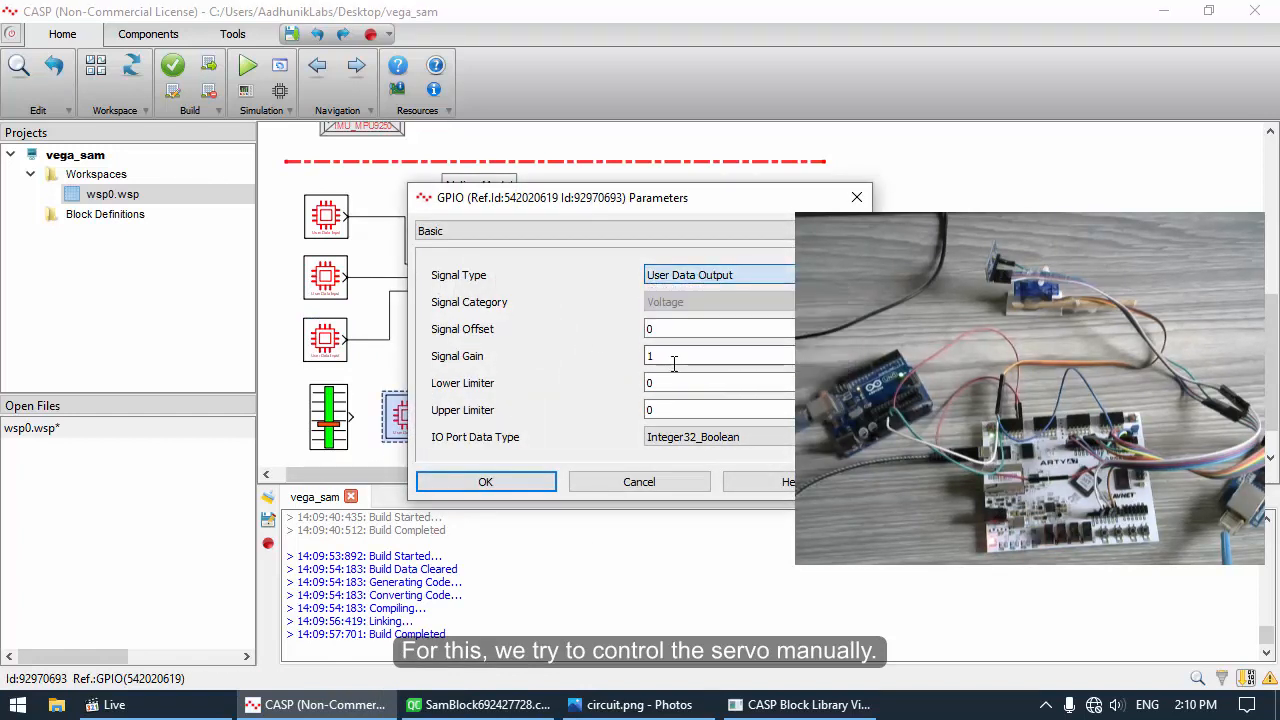
click(668, 437)
click(665, 466)
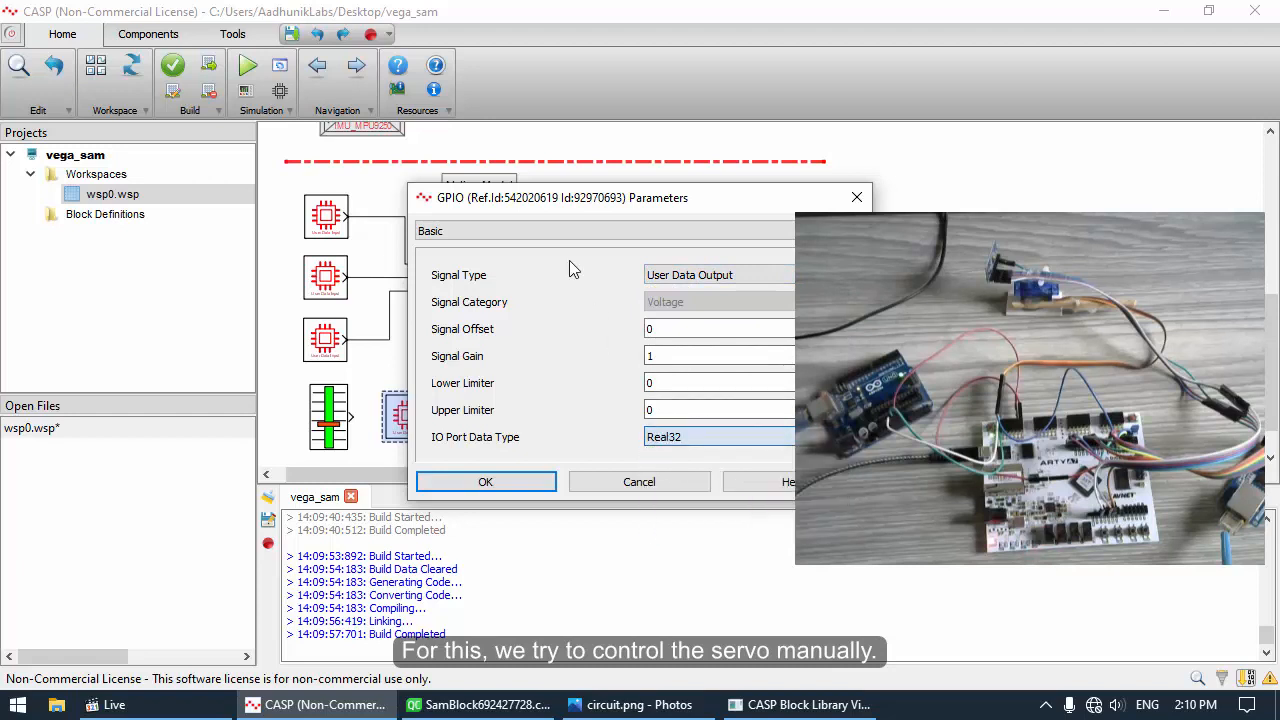
Assign the copied GPIO block's hardware to end point VEGA, GPIO name UDO0 and GPIO type Real
click(548, 234)
click(674, 276)
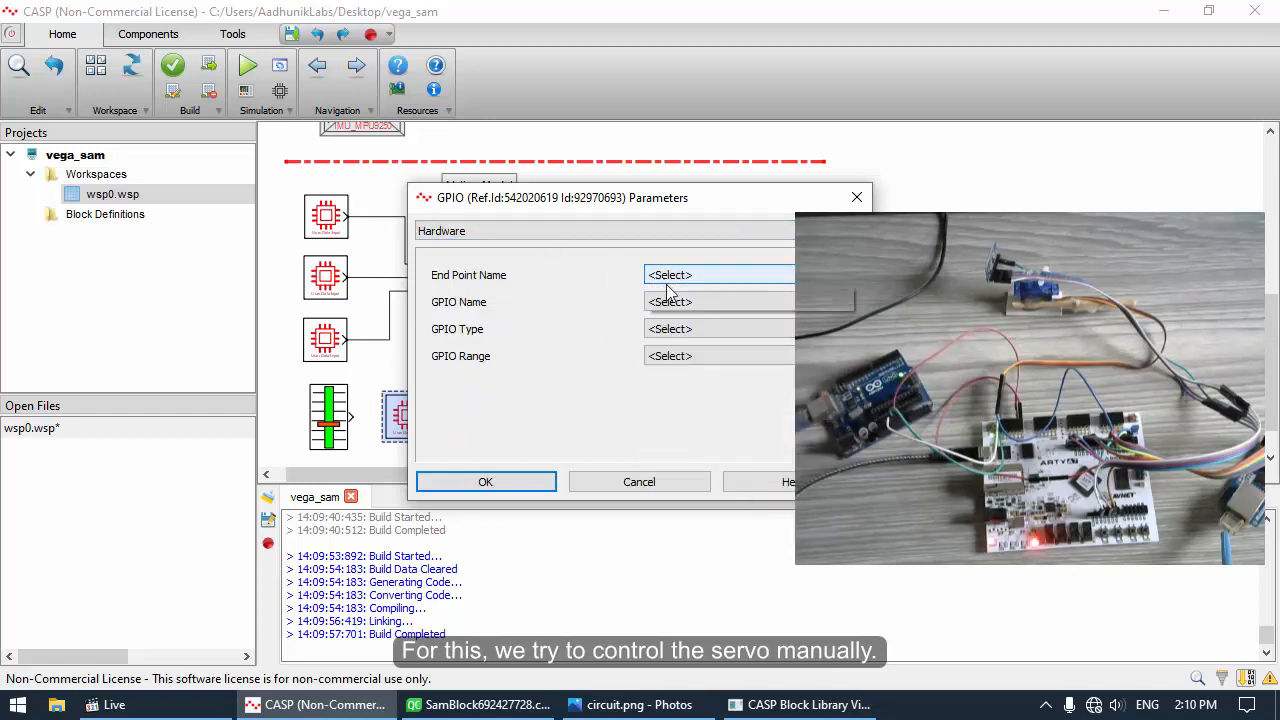
click(672, 302)
click(674, 302)
click(678, 330)
click(673, 331)
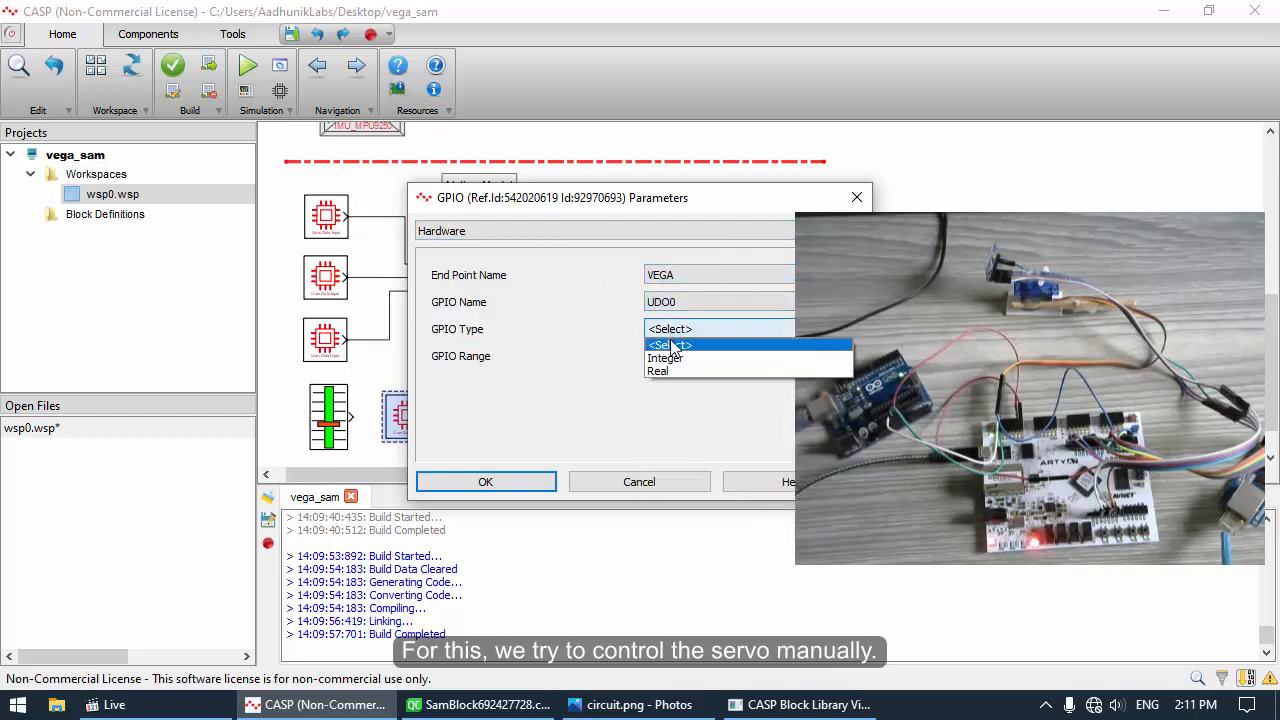
click(667, 368)
click(485, 478)
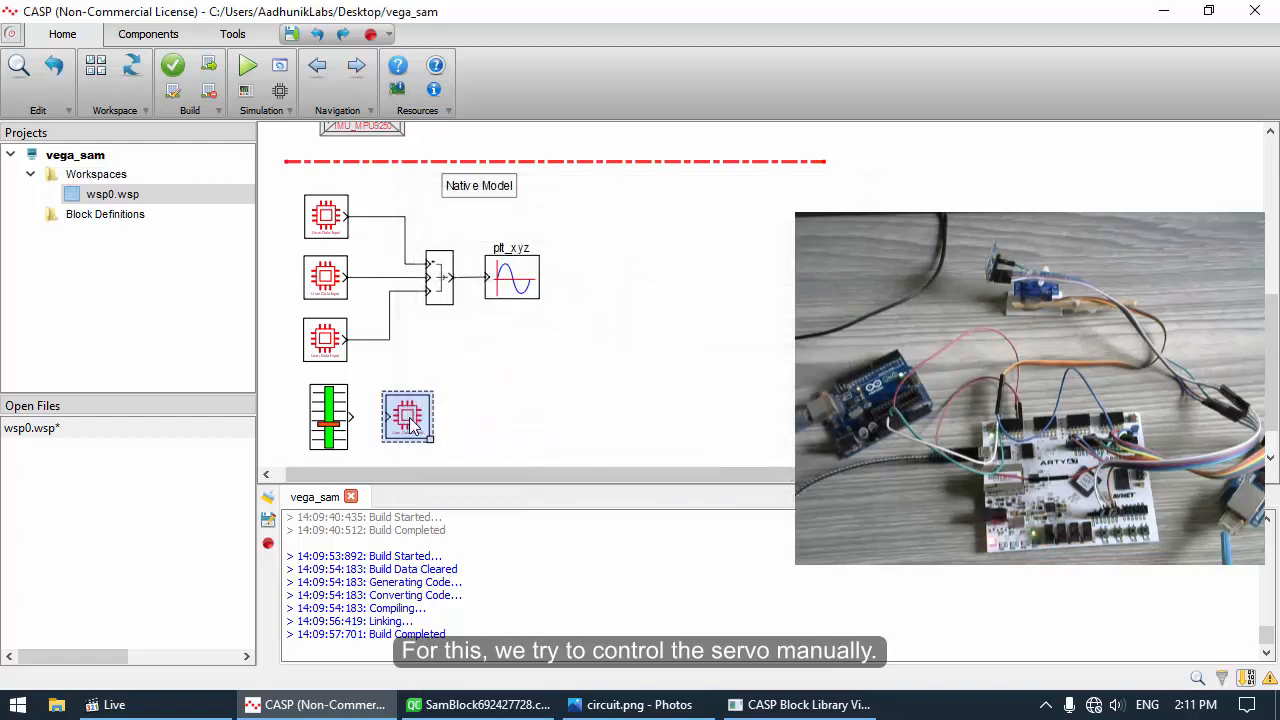
Connect the copied GPIO block to the slider's output and name the slider block servo_ctrl
mouse_move(409, 418)
mouse_down()
mouse_move(376, 415)
mouse_move(408, 415)
mouse_up()
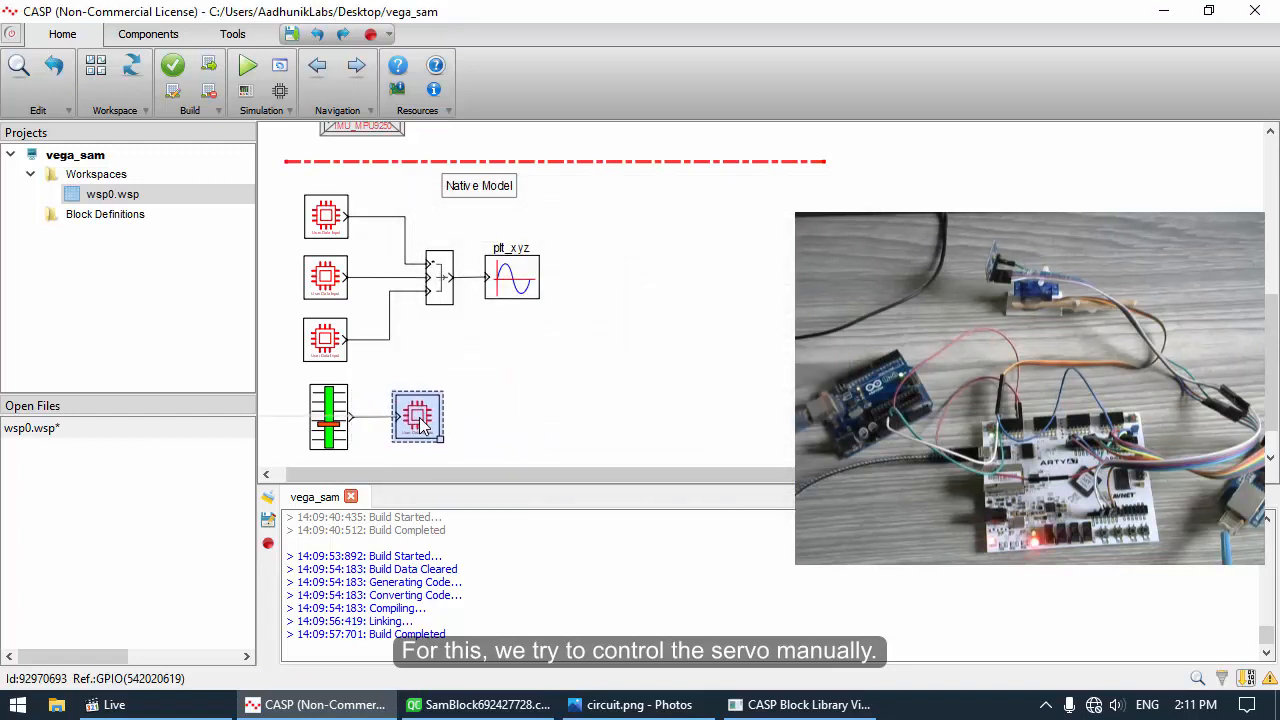
click(332, 402)
right_click(332, 400)
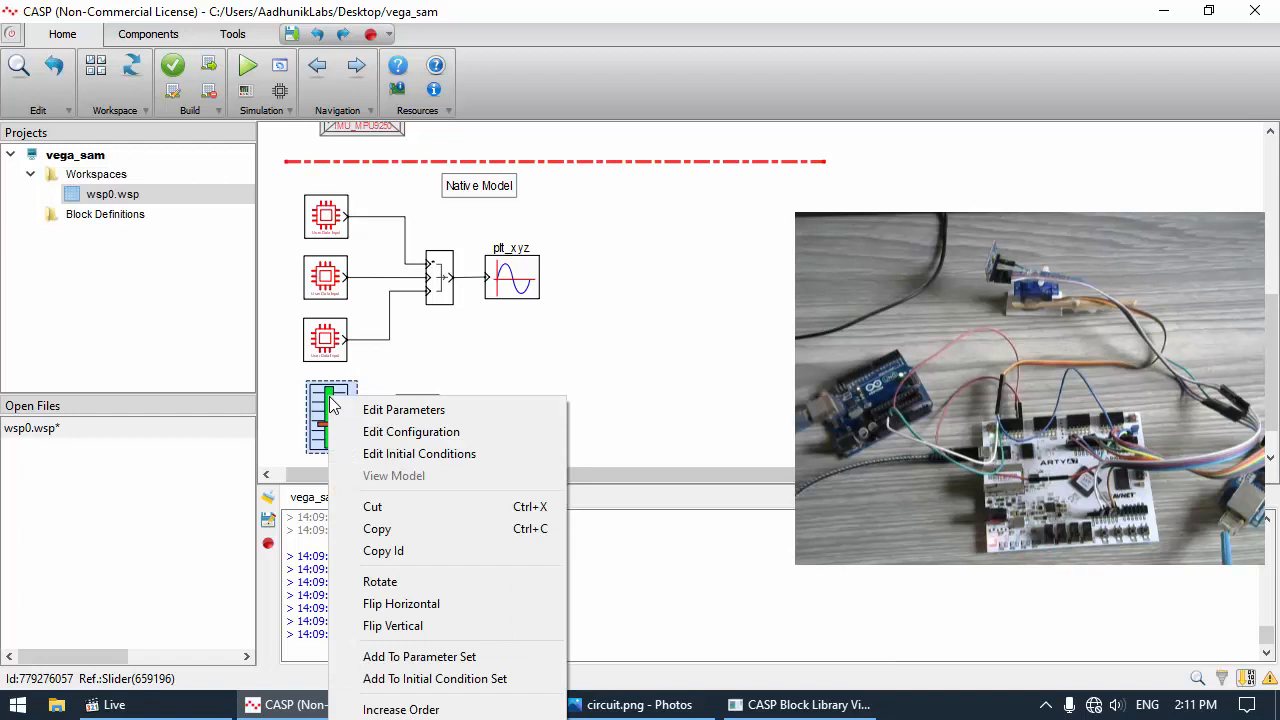
click(410, 432)
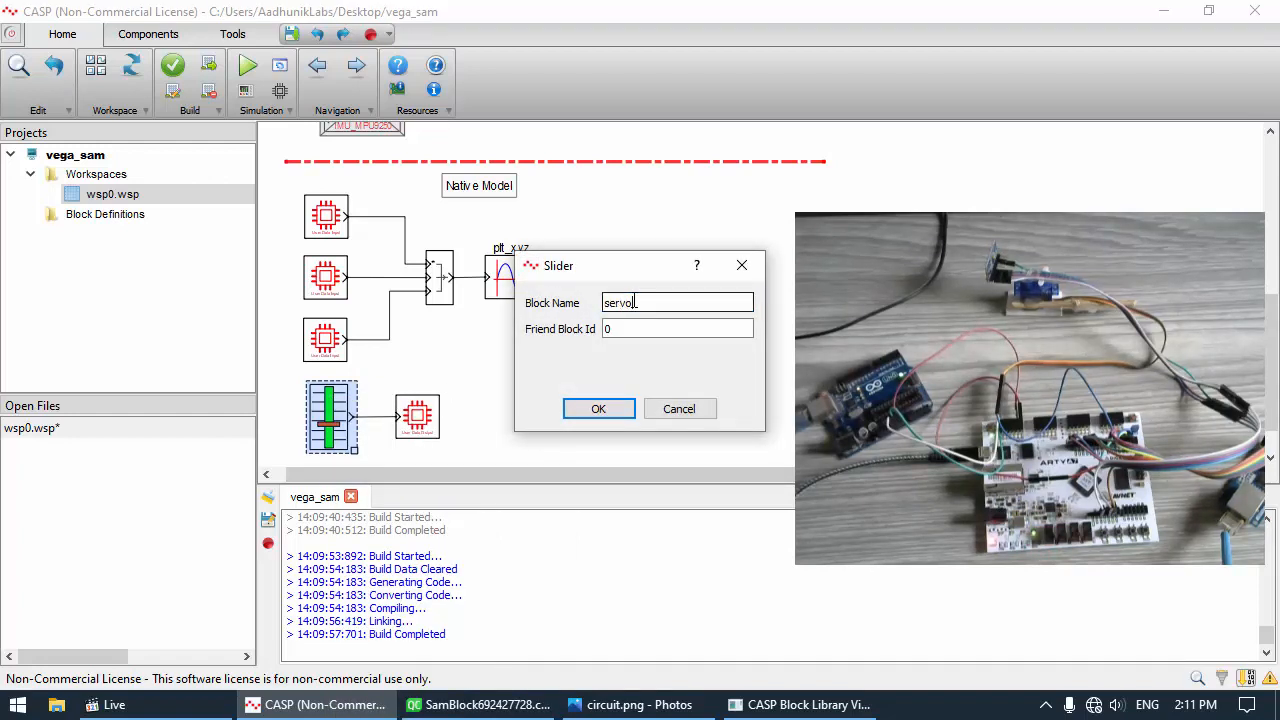
key(Return)
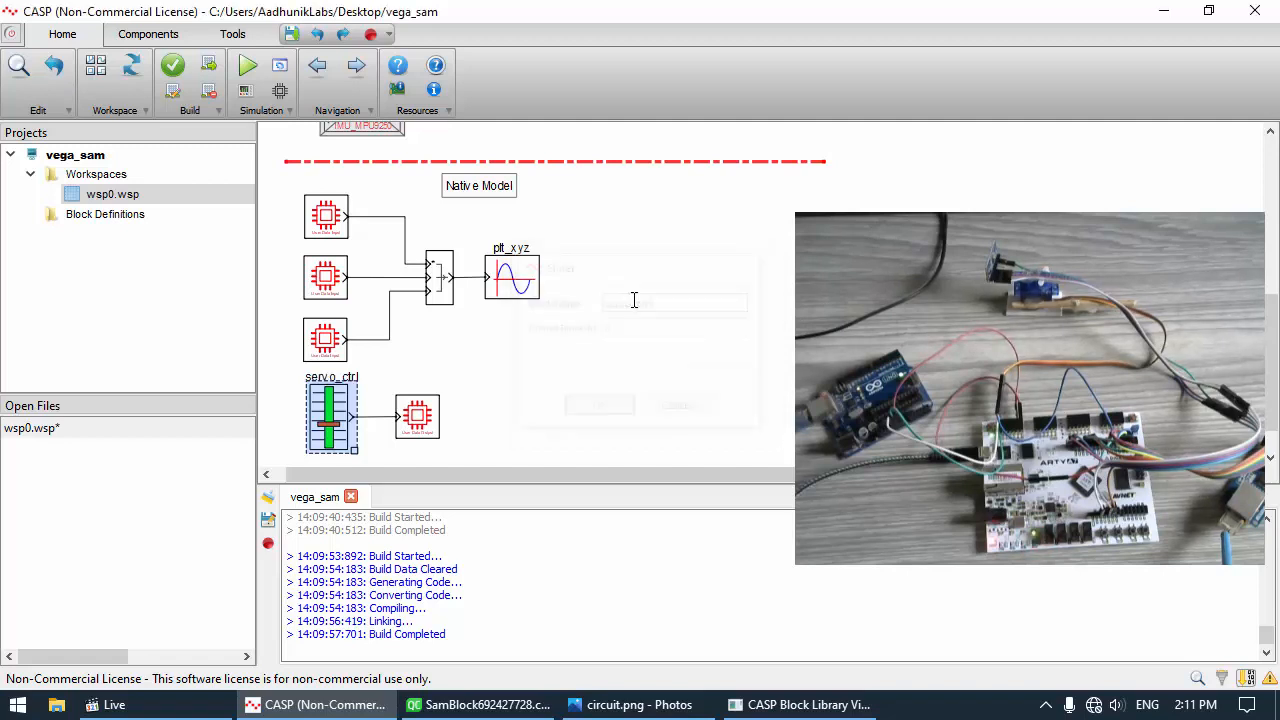
Set the servo_ctrl slider's minimum value to -90, maximum value to 90 and step size to 1
double_click(348, 395)
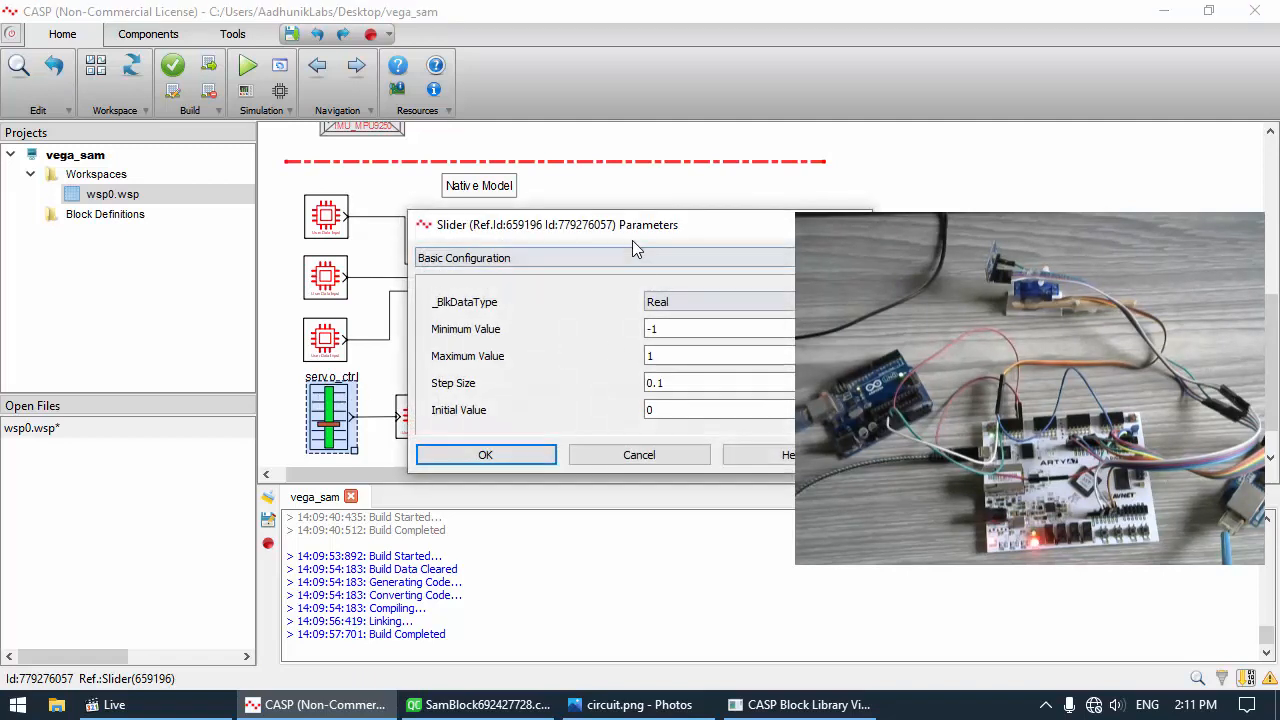
click(529, 289)
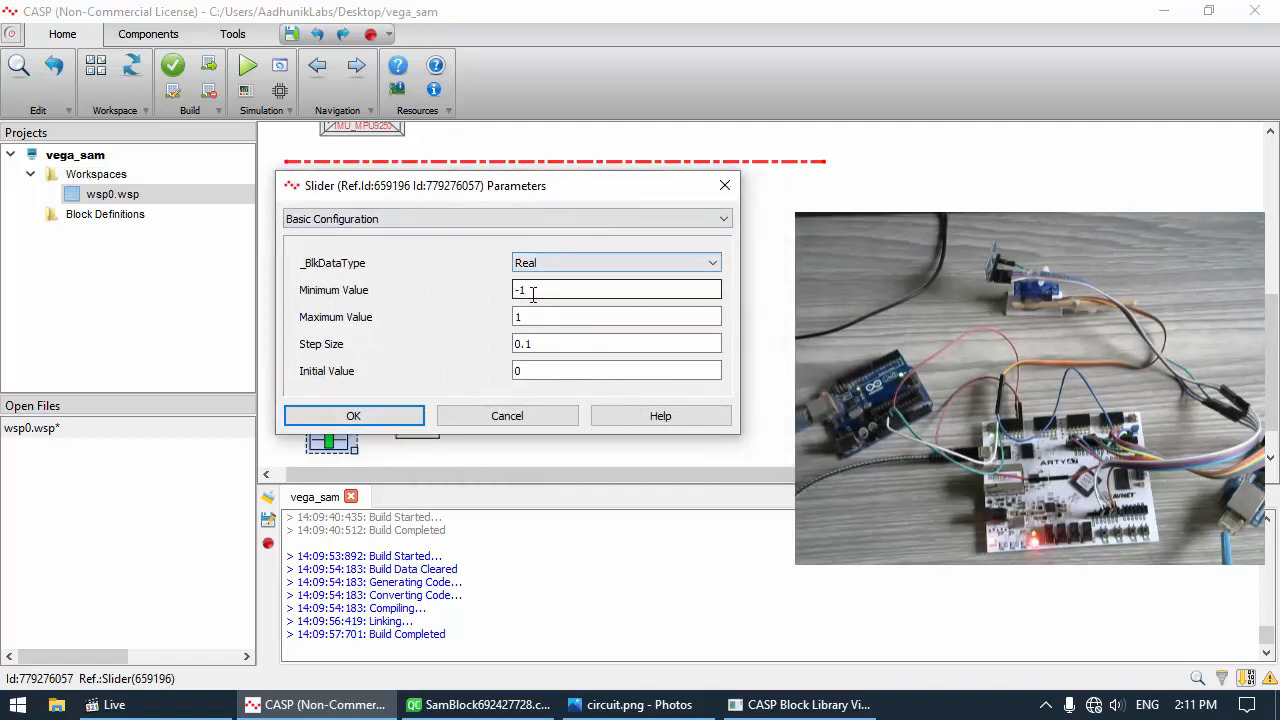
drag(519, 290, 542, 272)
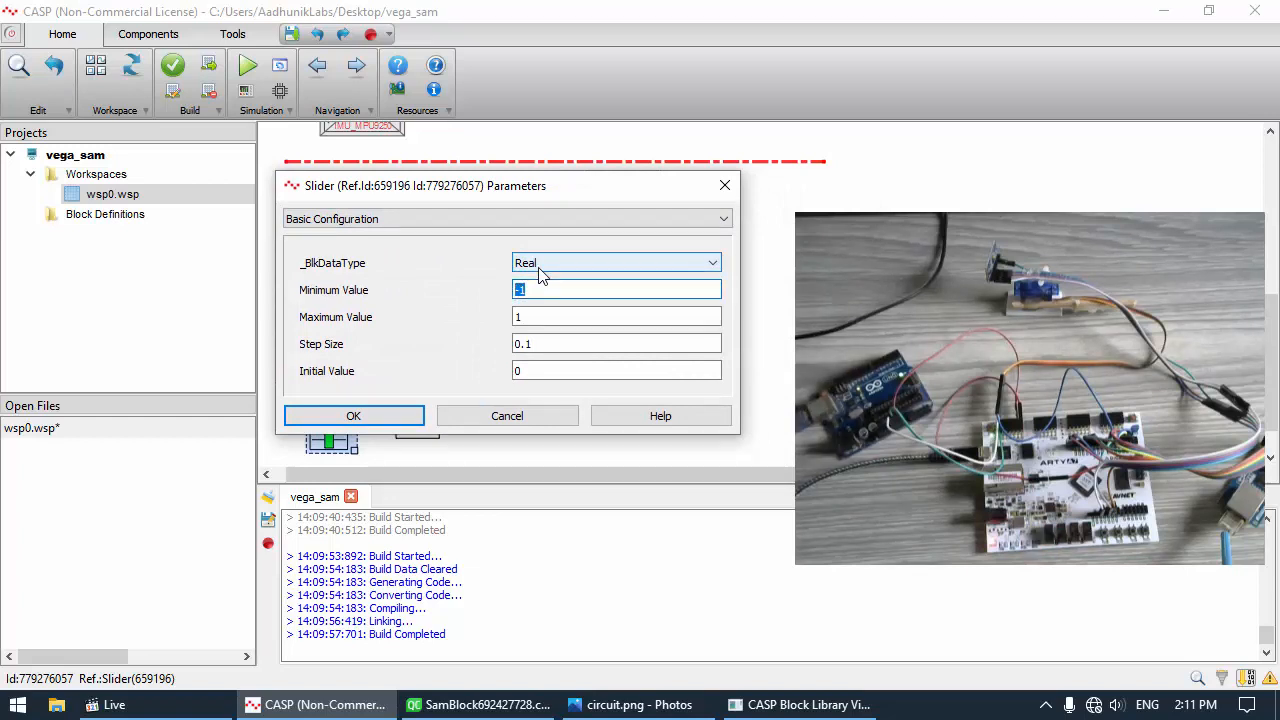
text(-90)
double_click(518, 317)
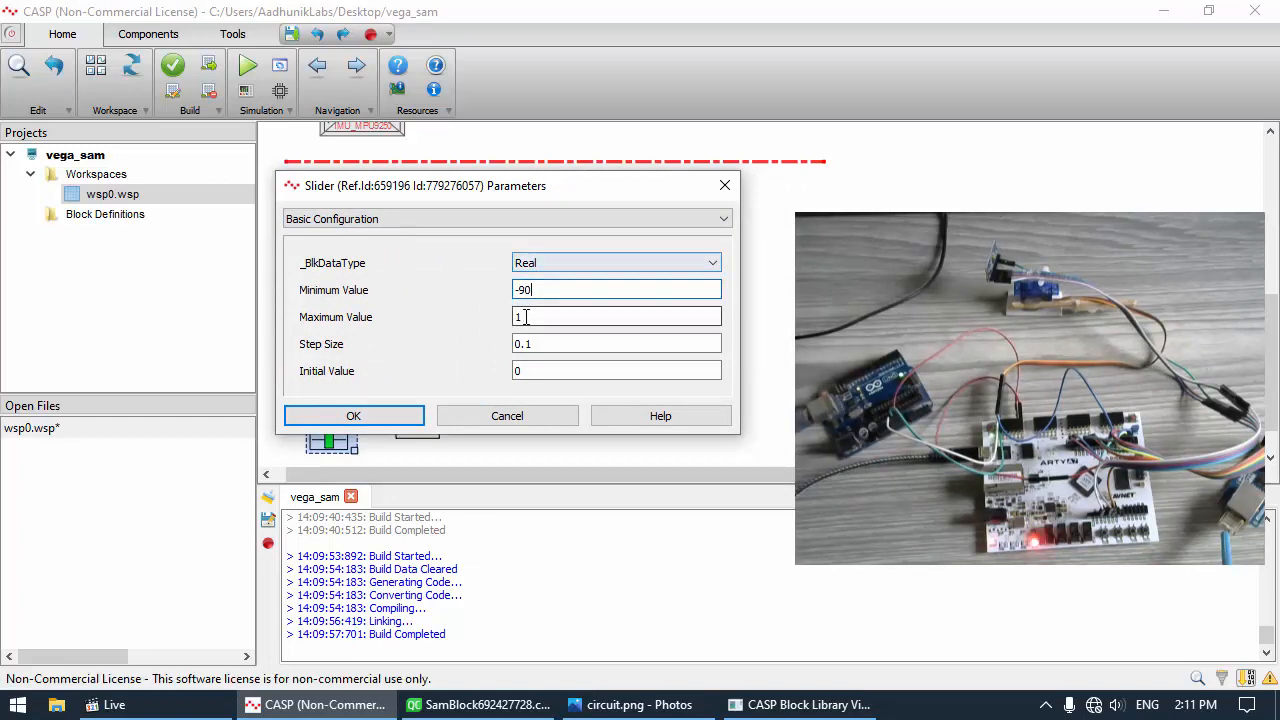
text(90)
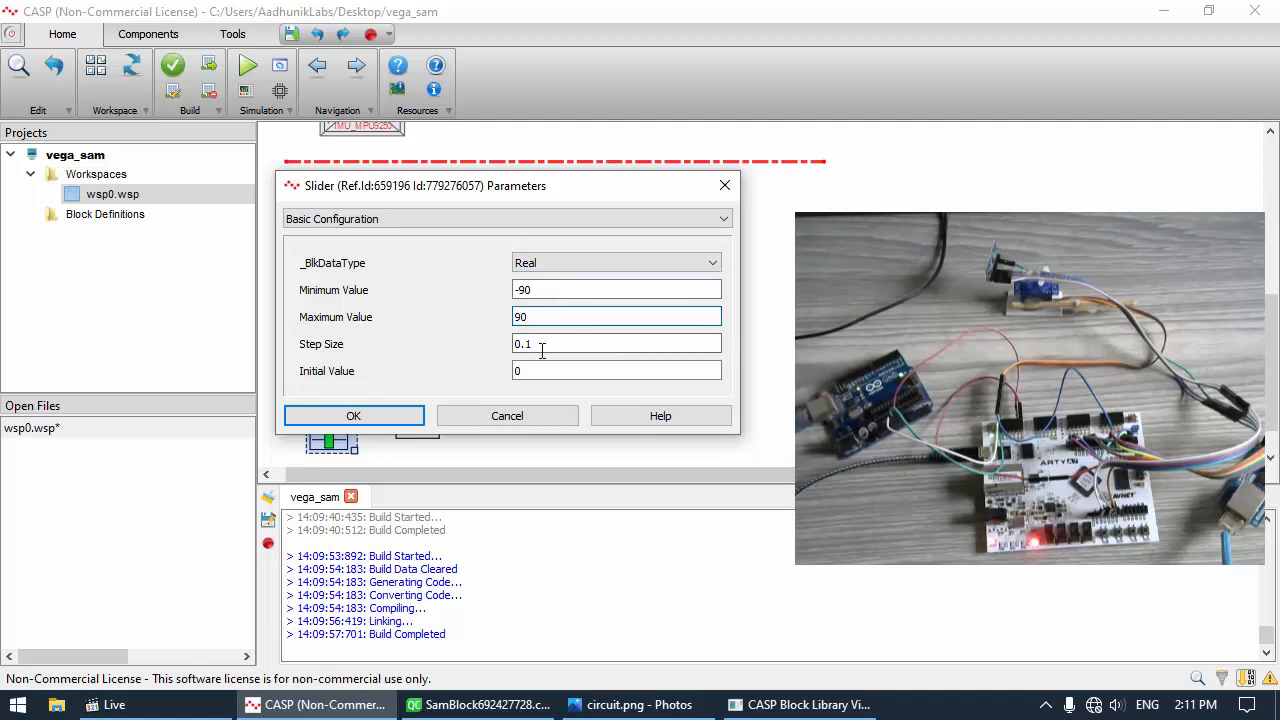
double_click(541, 349)
text(1)
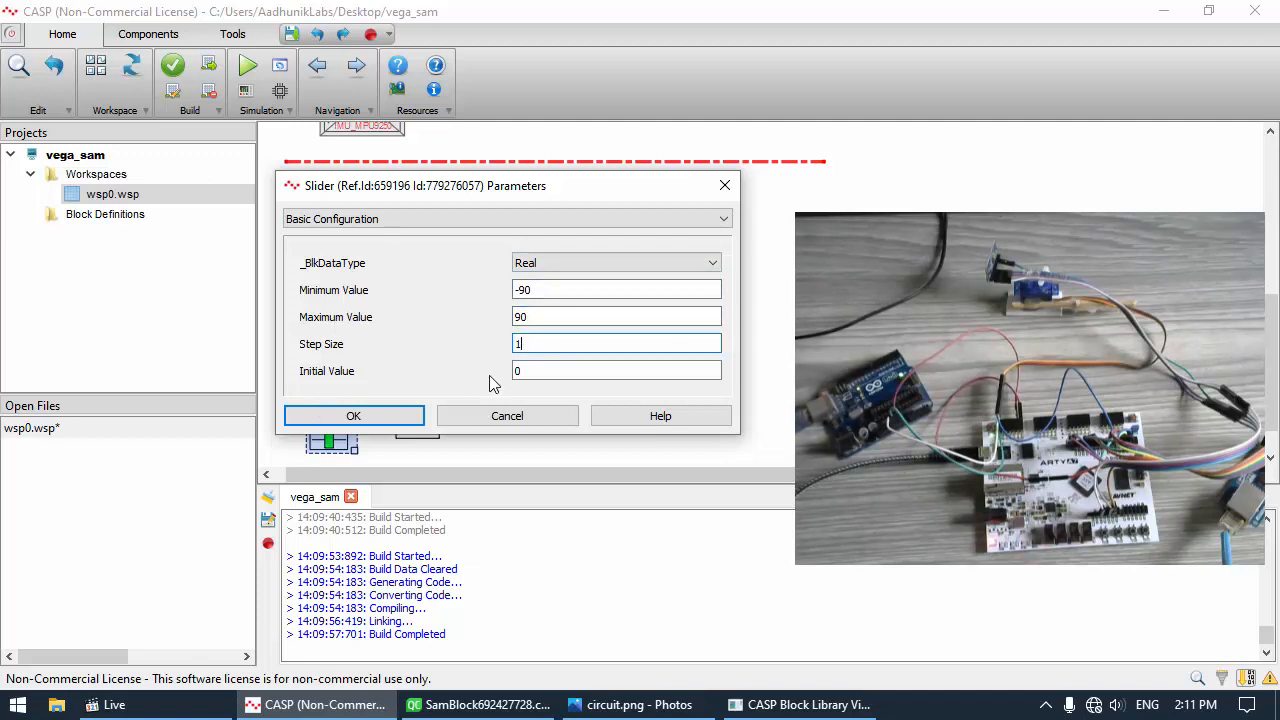
drag(473, 364, 375, 384)
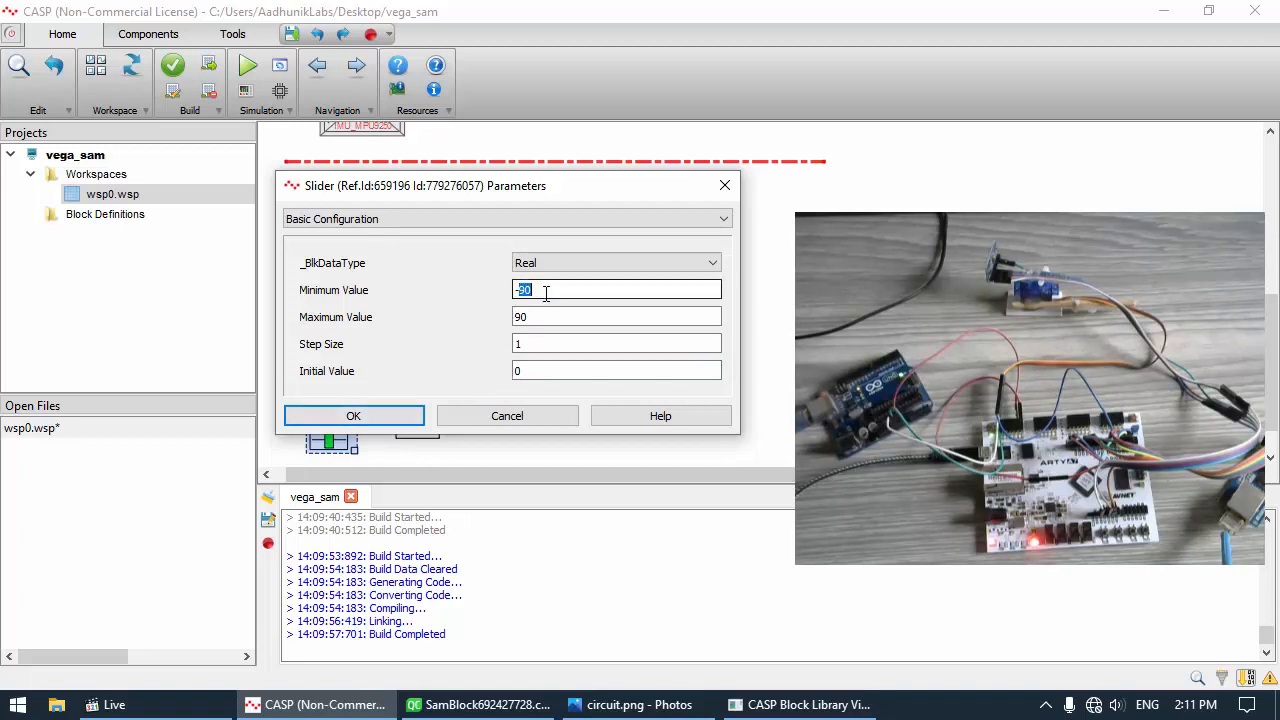
click(389, 415)
Assign the servo_ctrl slider to Group1 in its simulation panel parameters
double_click(330, 412)
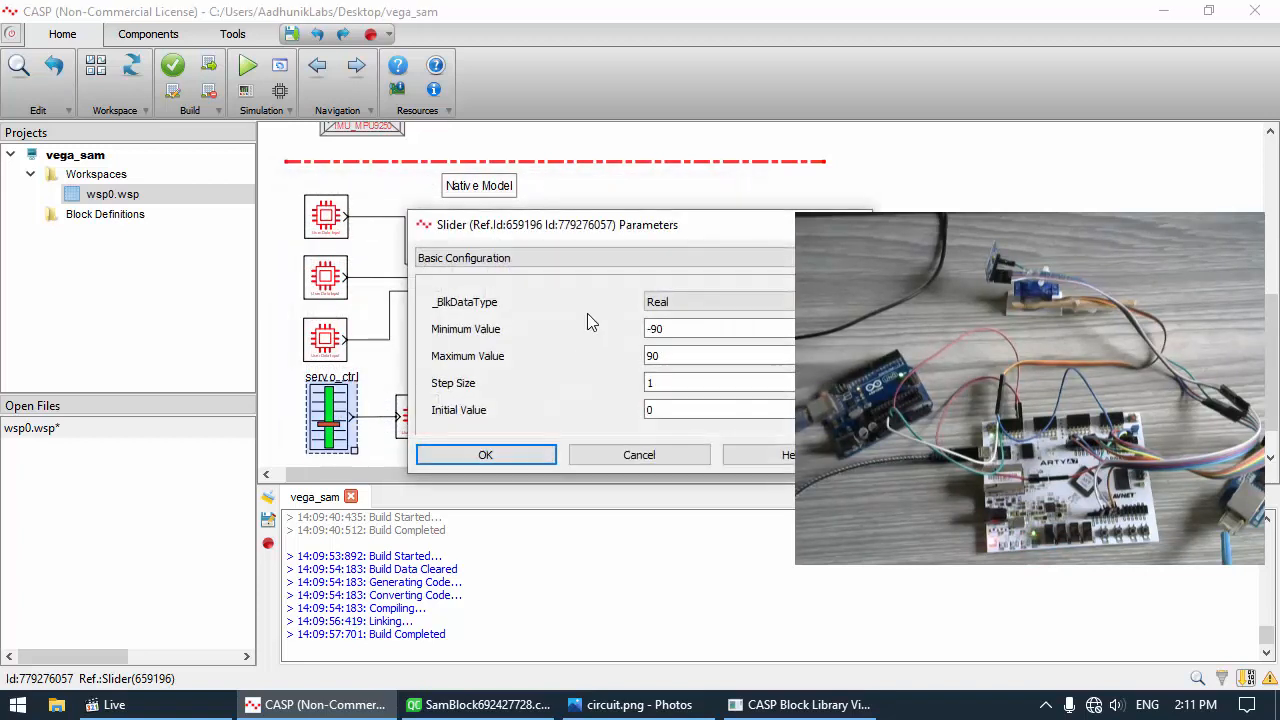
click(574, 258)
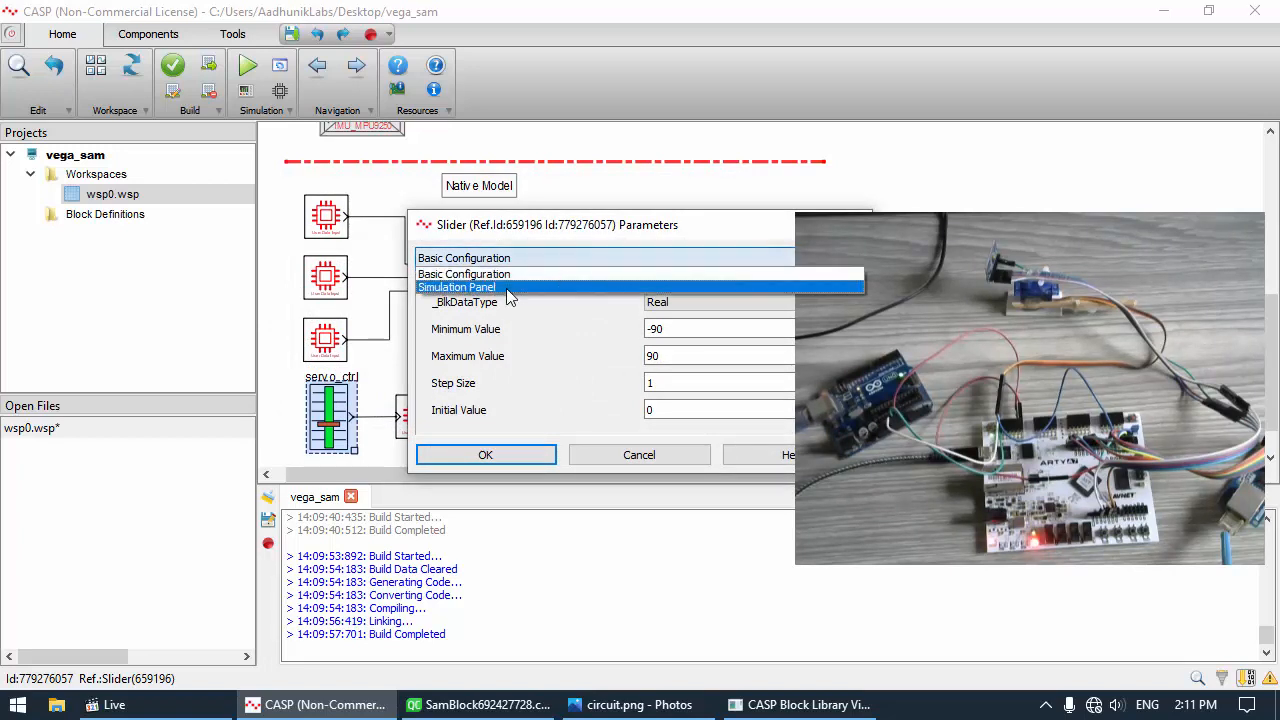
click(506, 282)
click(680, 302)
click(672, 332)
click(716, 331)
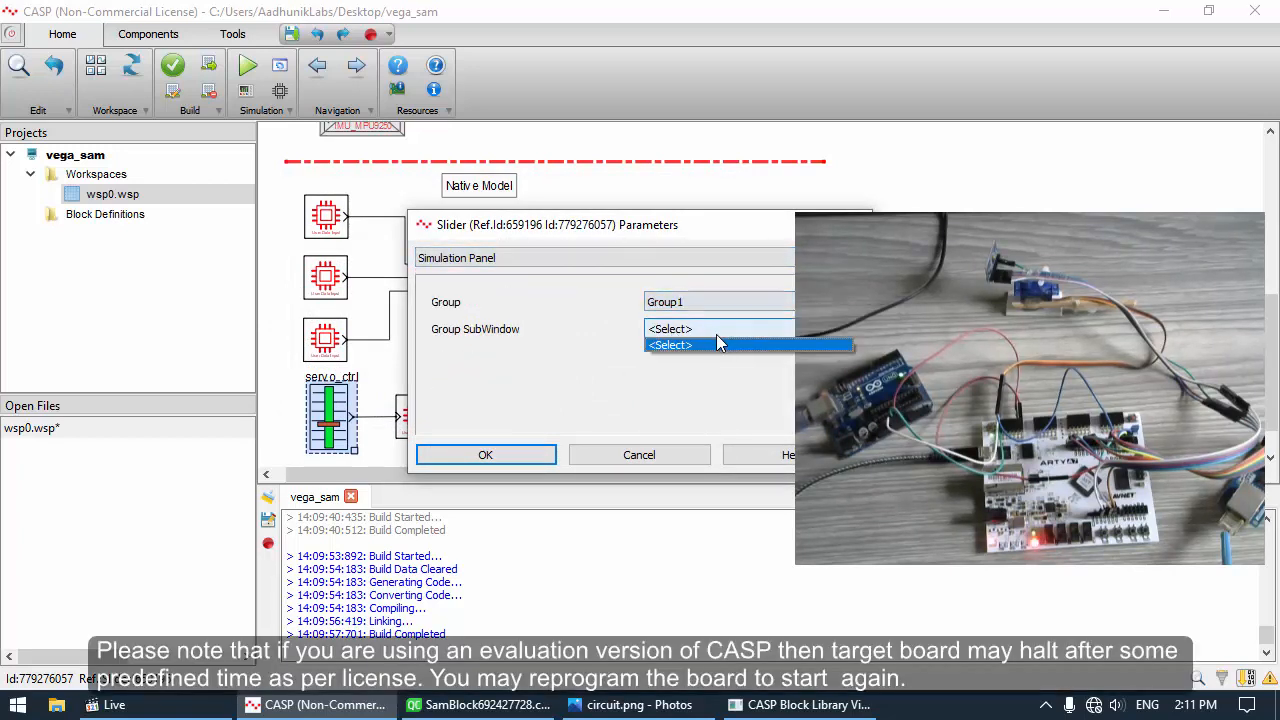
click(574, 388)
click(488, 453)
Save the project and configure Group1 of the simulation panel with two sub-windows, SubWindow1 as Plot Display and SubWindow2 as Control/Meter
click(246, 92)
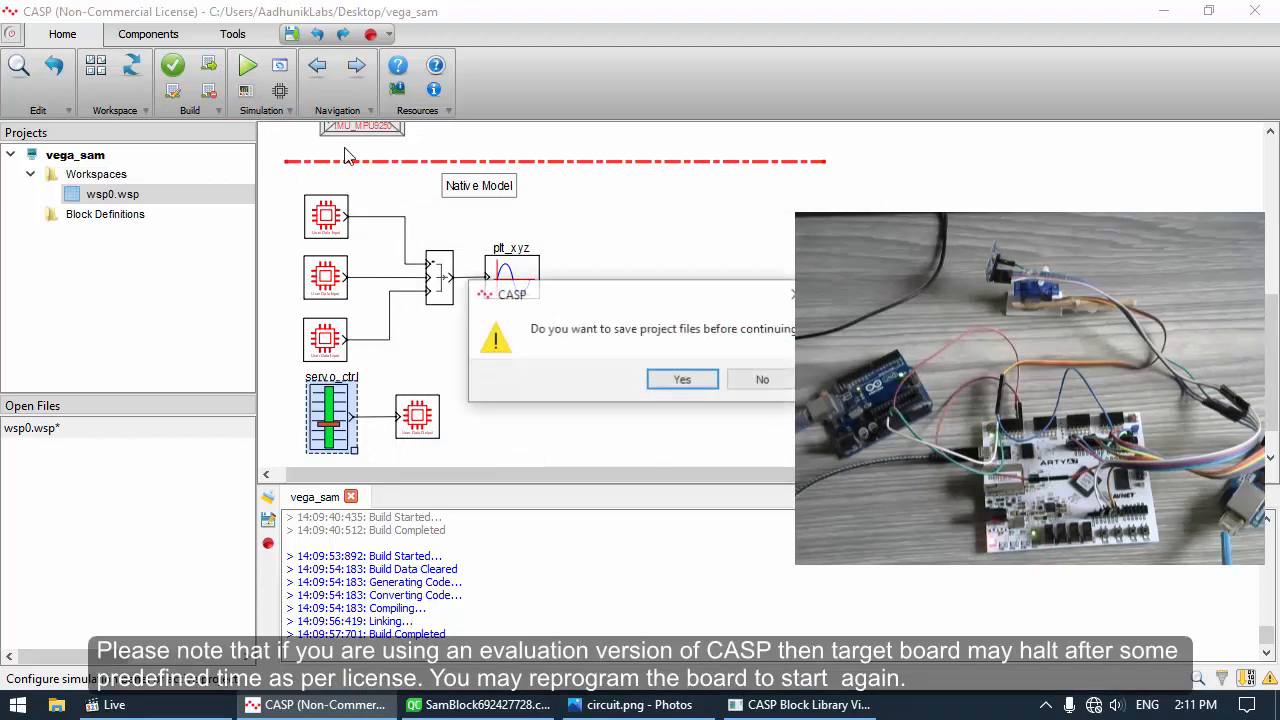
click(678, 381)
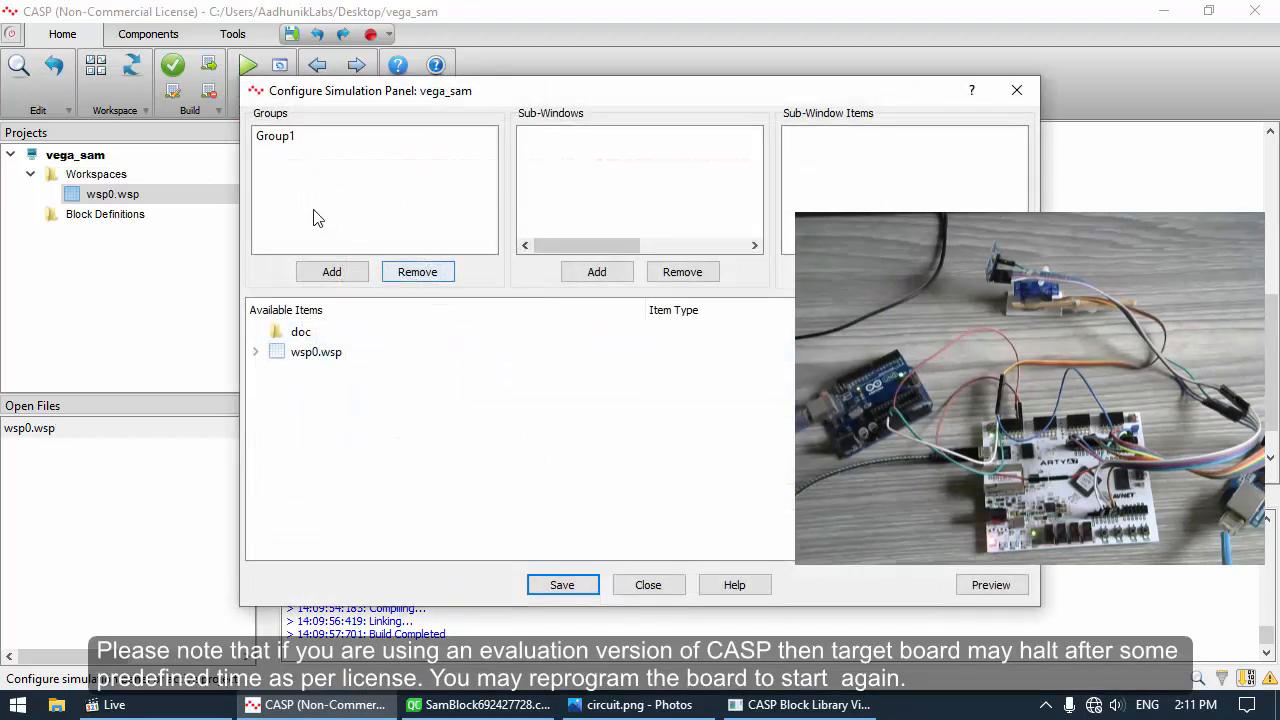
click(323, 140)
click(597, 271)
click(597, 271)
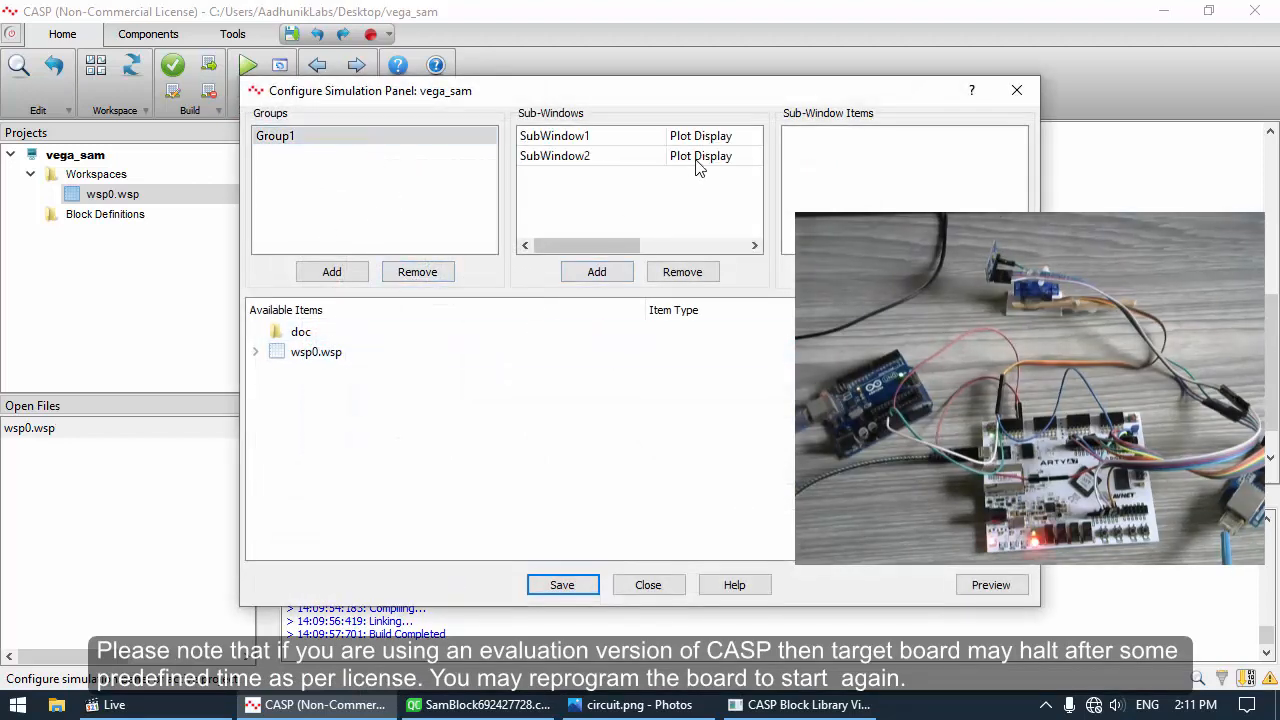
click(698, 158)
click(698, 164)
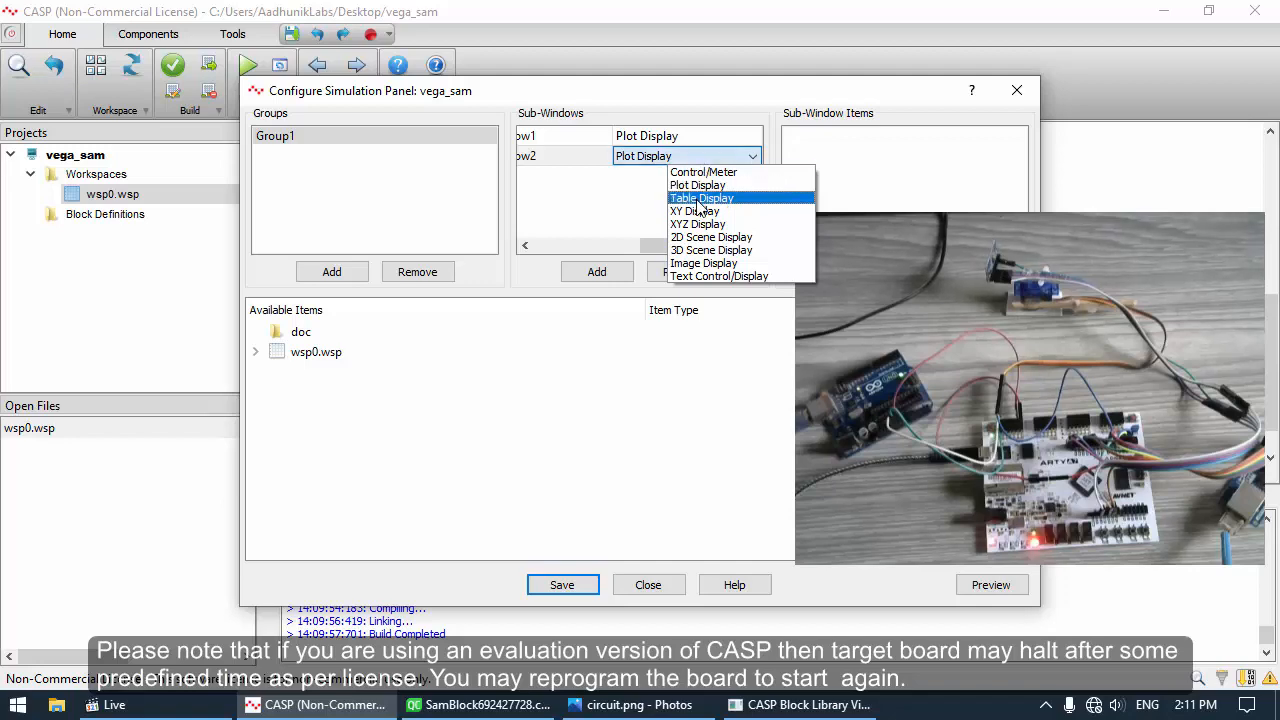
click(719, 174)
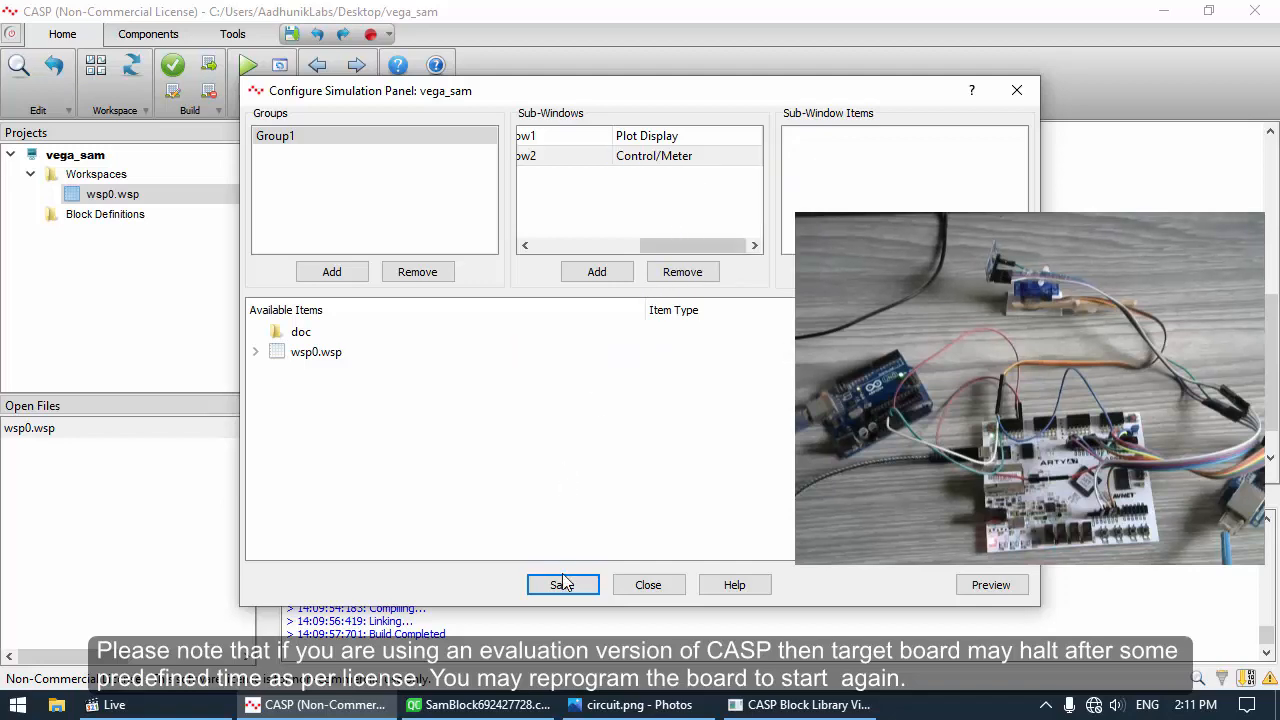
click(613, 585)
Assign the servo_ctrl slider to SubWindow2 in its simulation panel parameters
double_click(418, 417)
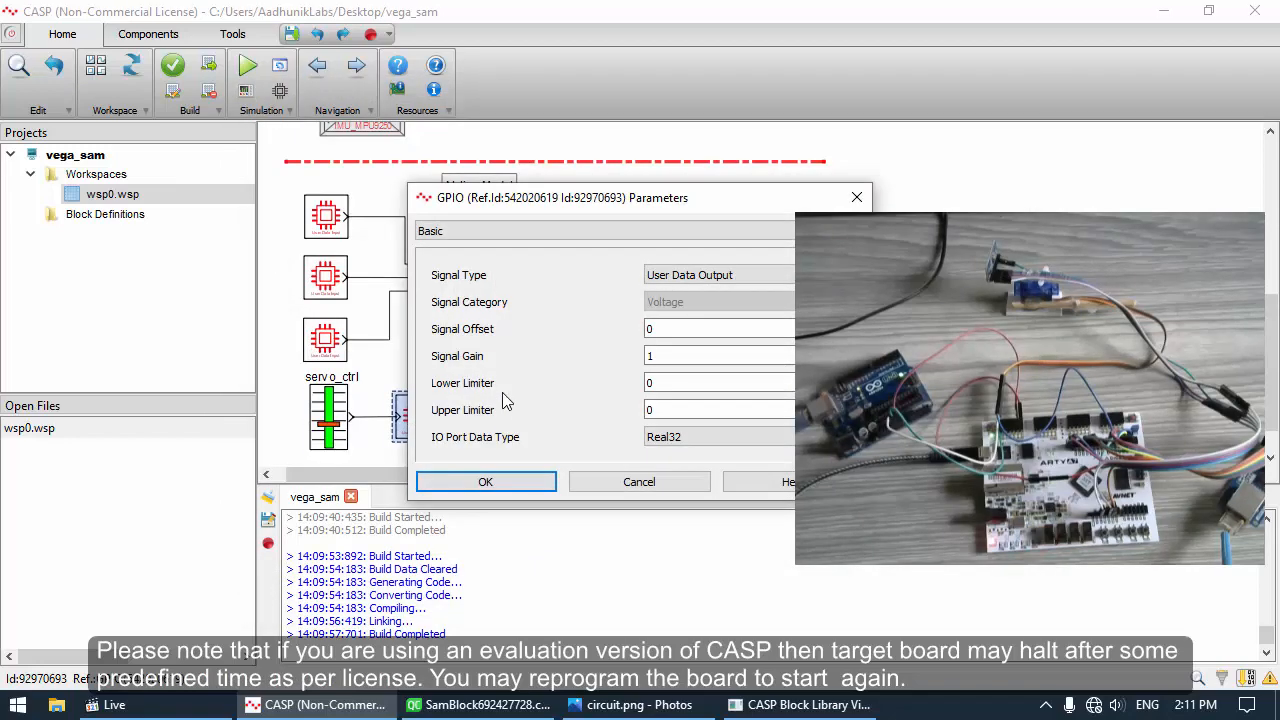
click(486, 481)
double_click(329, 417)
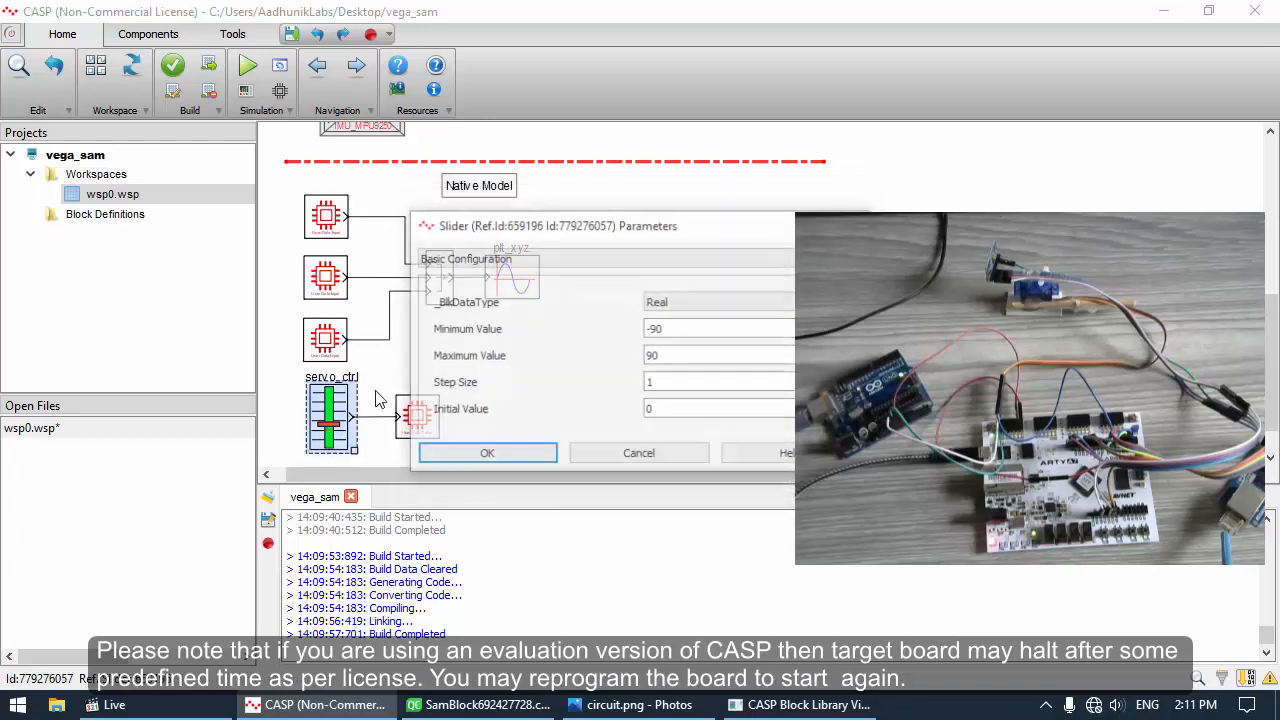
click(566, 258)
click(486, 455)
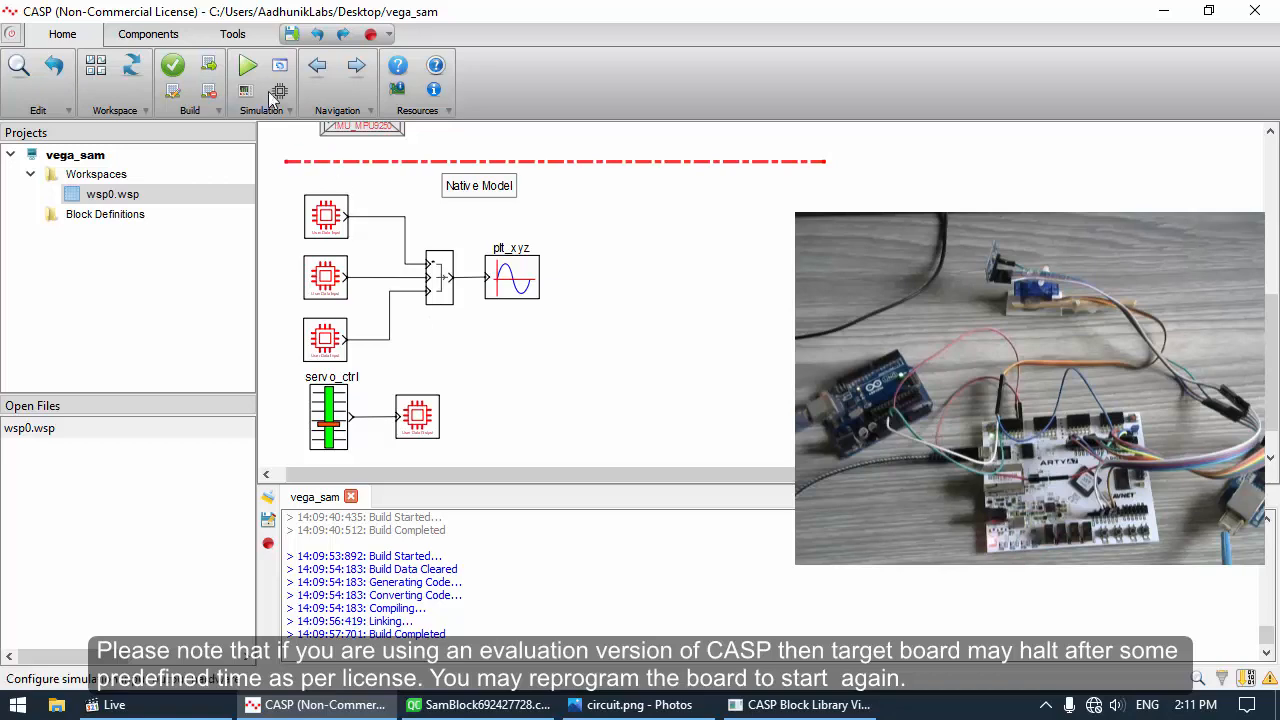
Run the simulation with SubWindow2 placed beside the plot, and lower the servo_ctrl slider to -90
click(249, 67)
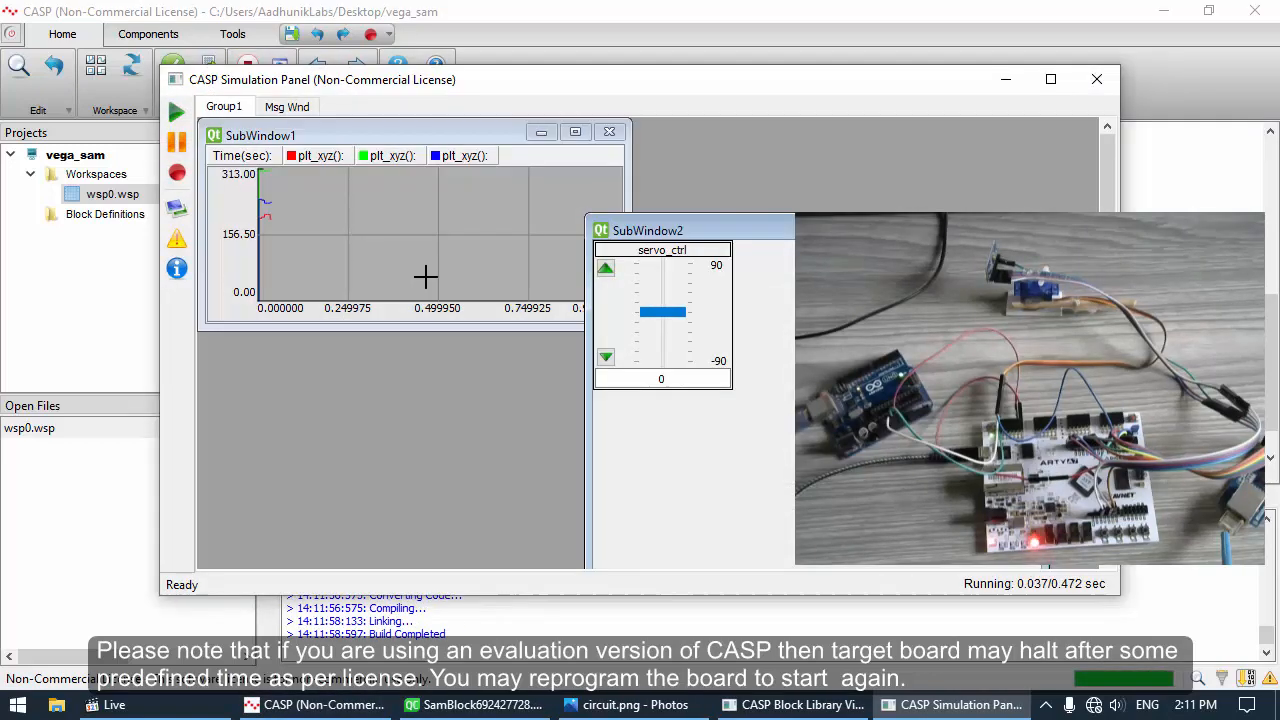
drag(658, 231, 710, 156)
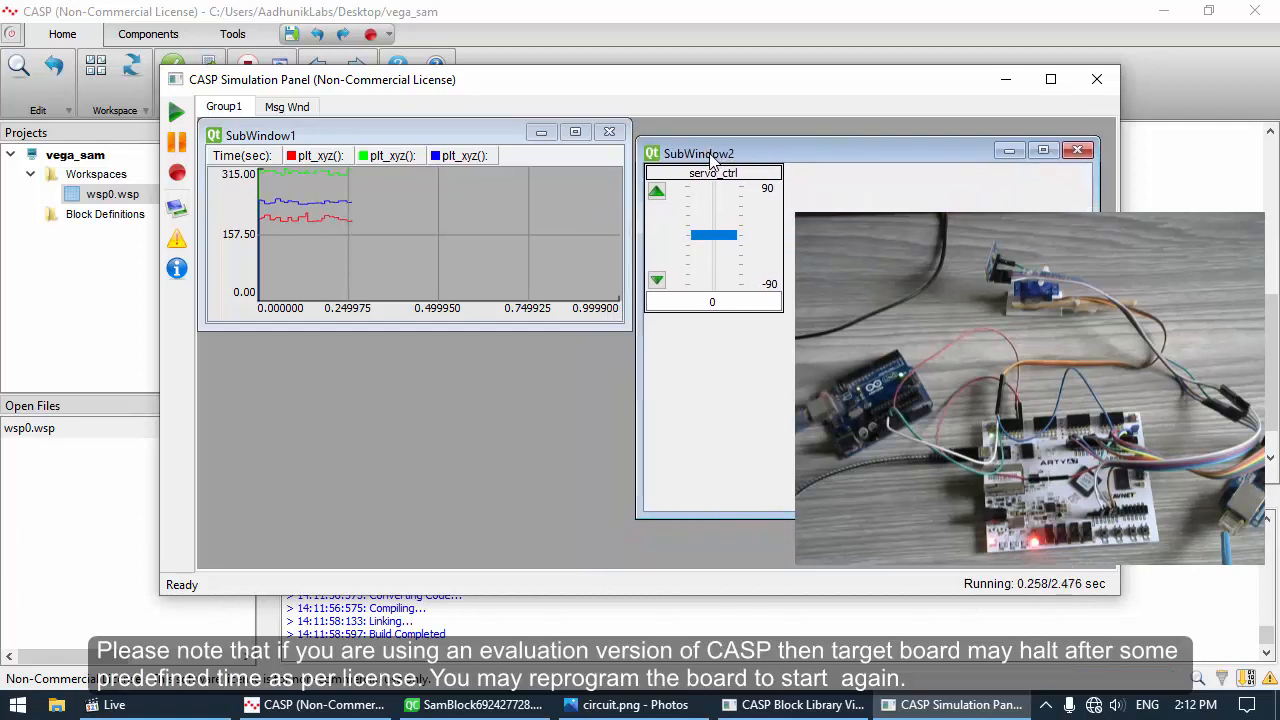
drag(702, 235, 704, 246)
scroll(722, 269, down, 11)
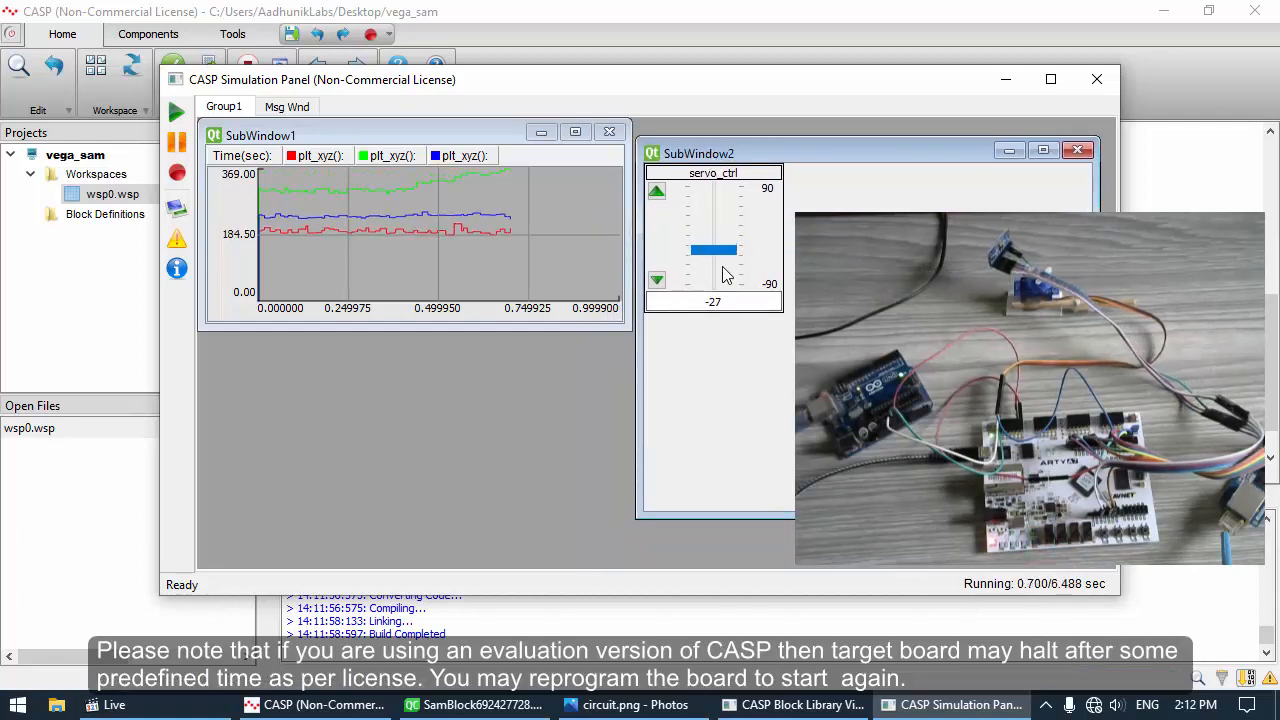
scroll(722, 270, down, 13)
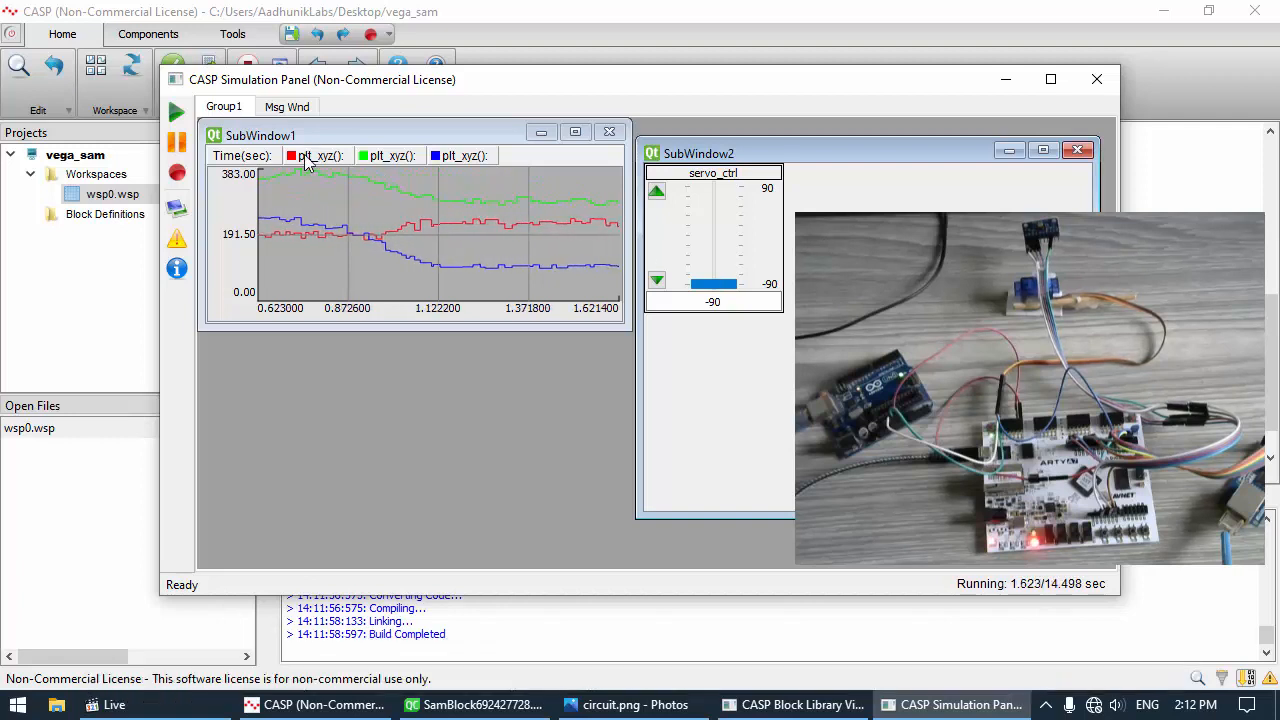
Raise the servo_ctrl slider to 90 to swing the servo to the opposite end of its range
scroll(730, 281, up, 12)
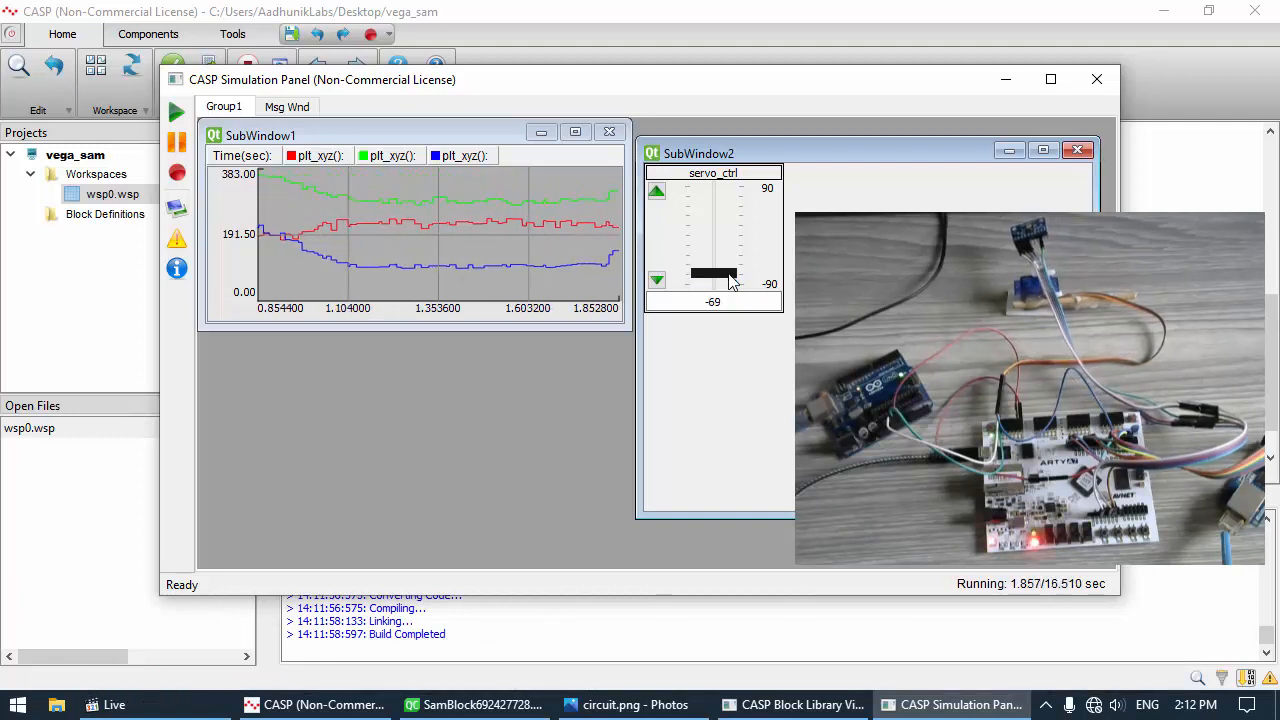
scroll(730, 281, up, 20)
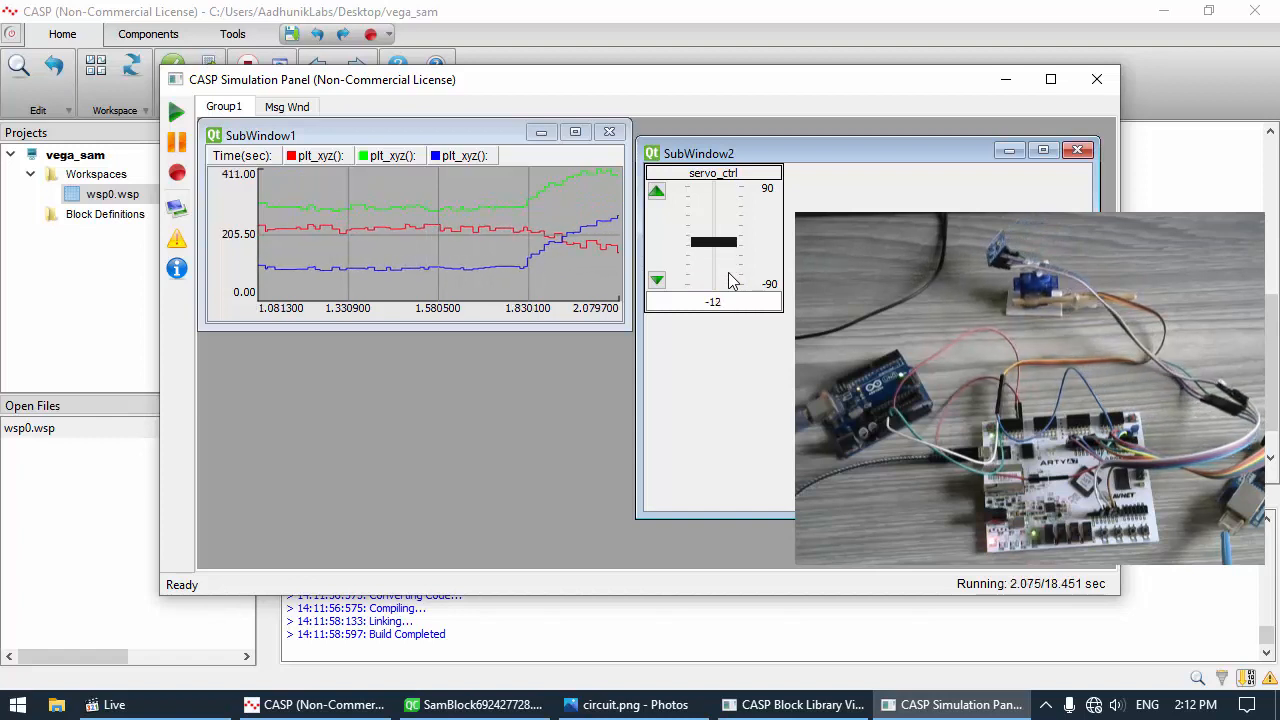
scroll(730, 280, up, 20)
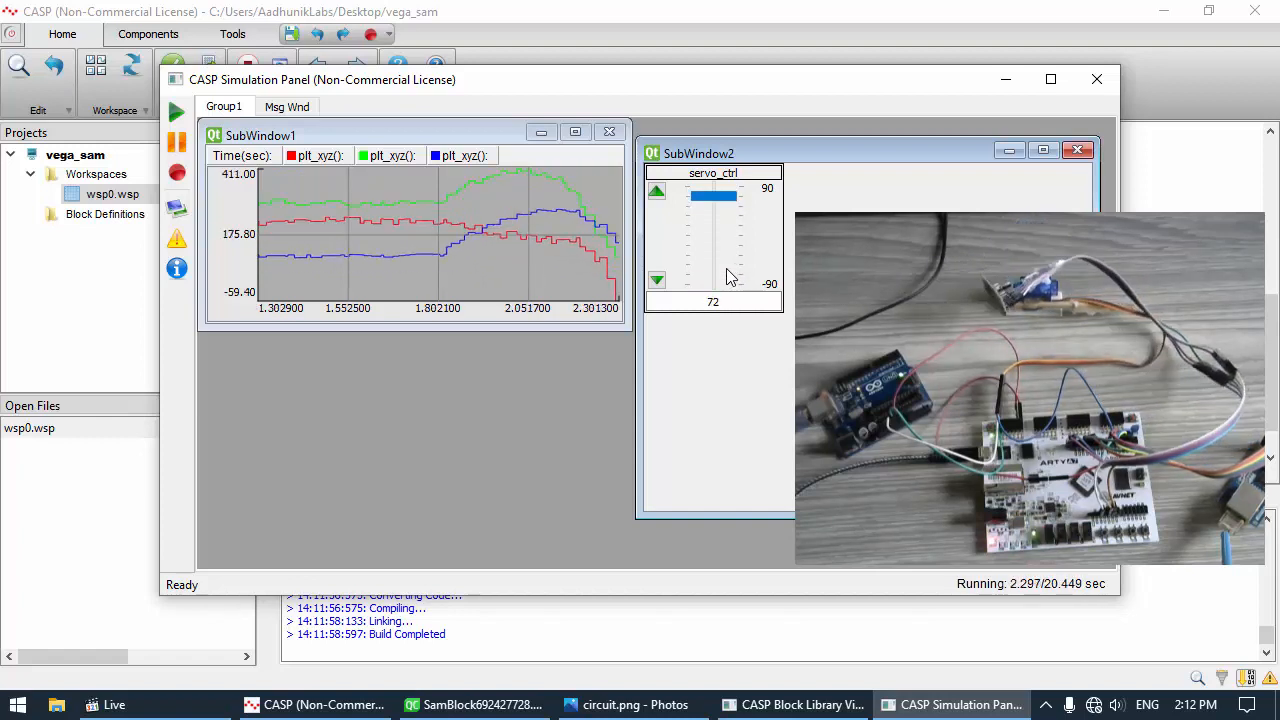
scroll(727, 270, up, 2)
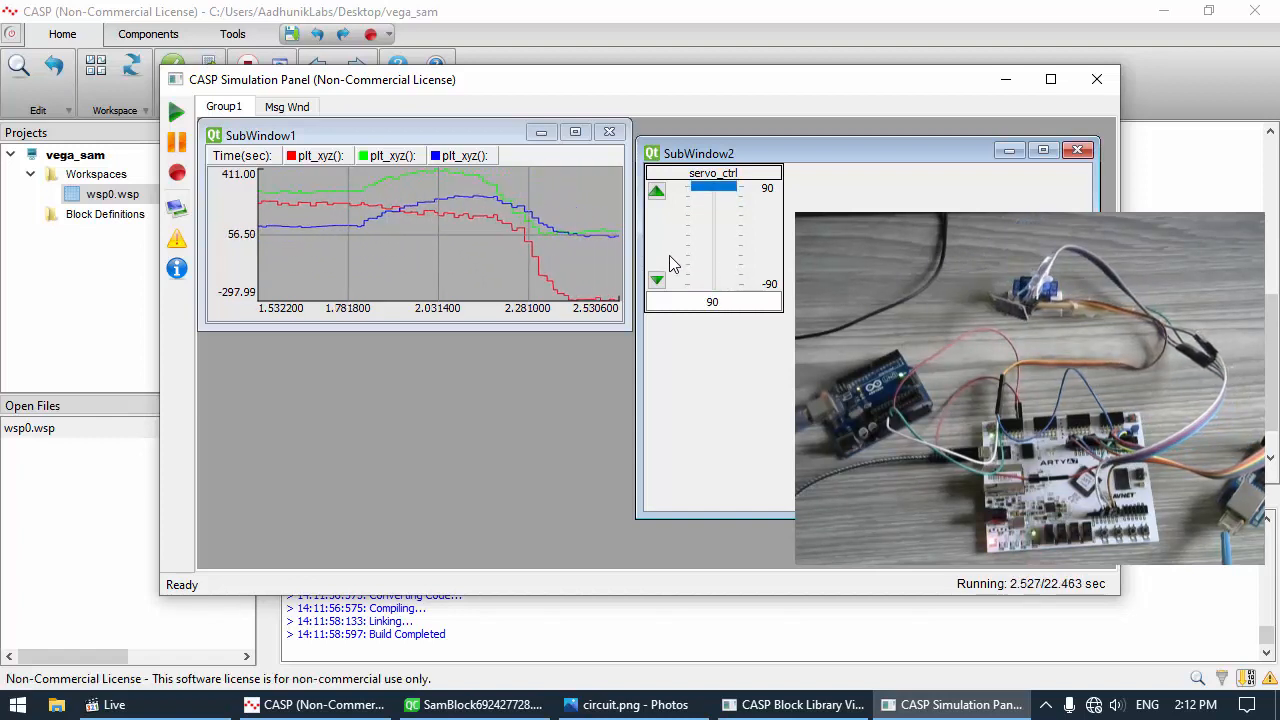
Place a readout cursor near the end of the magnetometer plot and lower the servo_ctrl slider to 30
click(607, 256)
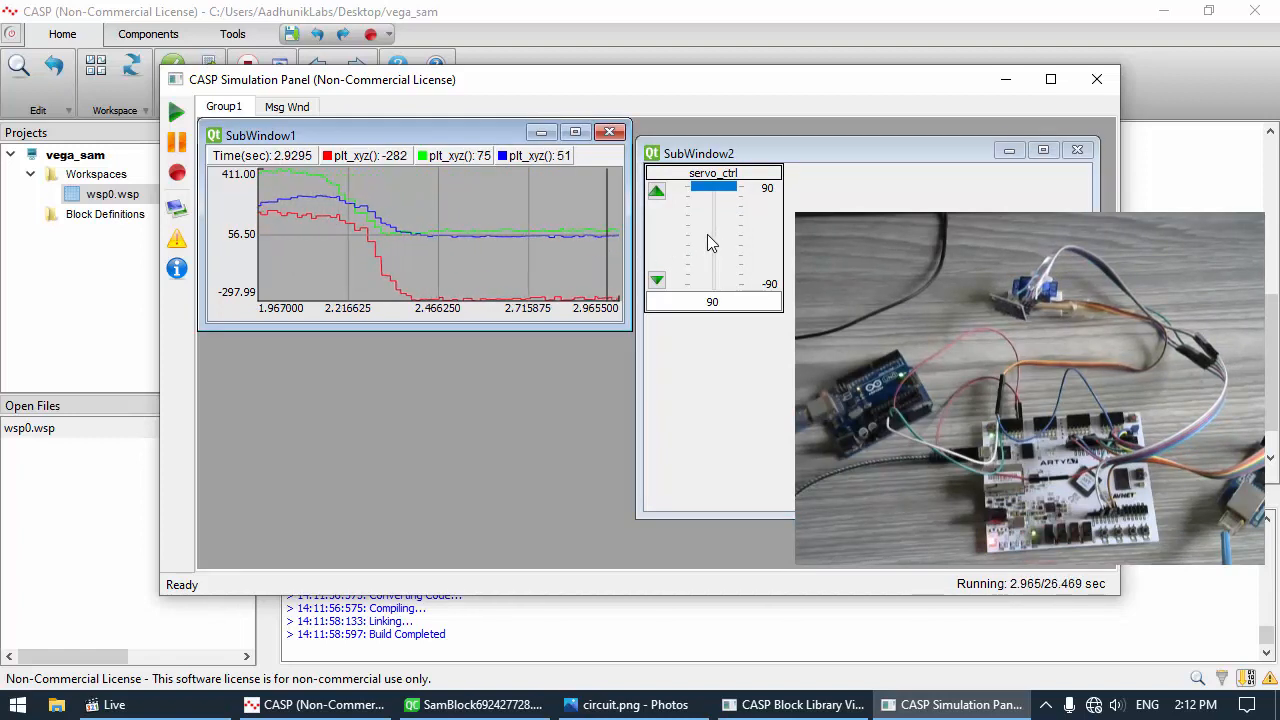
scroll(707, 235, down, 15)
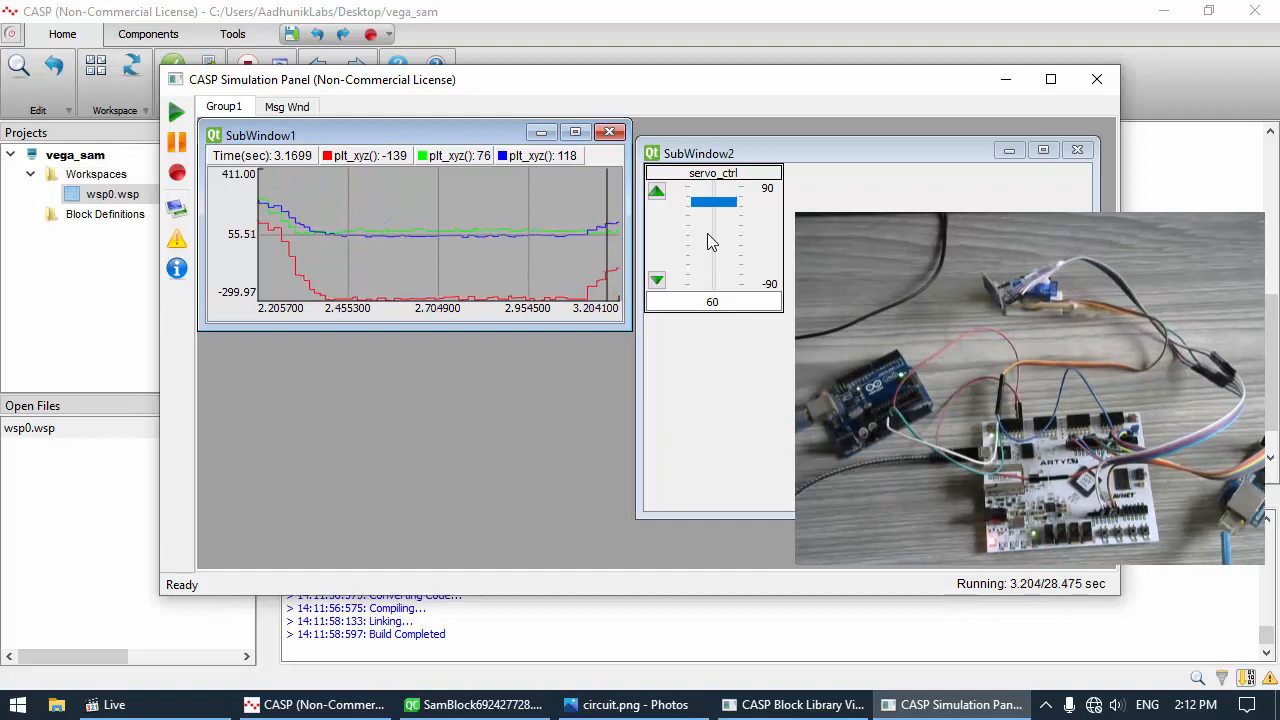
scroll(706, 232, down, 5)
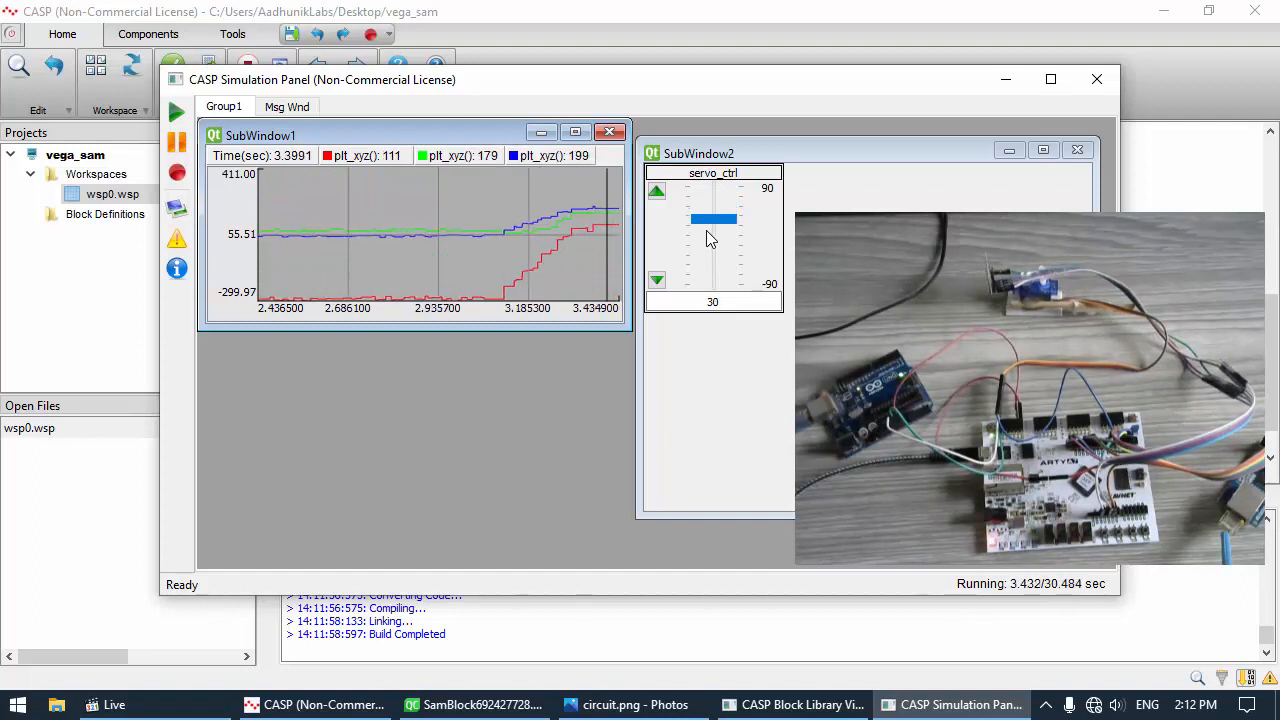
Hide the second and third traces in the plt_xyz plot and raise the servo_ctrl slider to 84
click(424, 158)
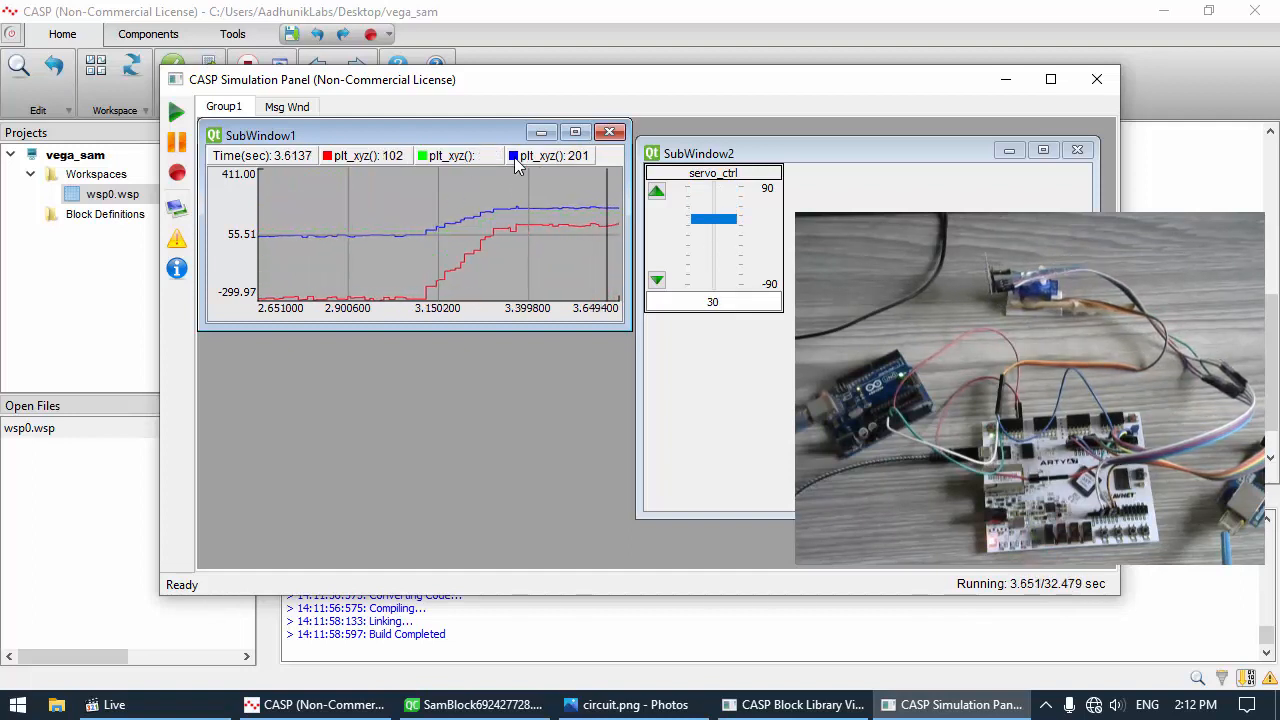
click(534, 156)
scroll(714, 231, up, 5)
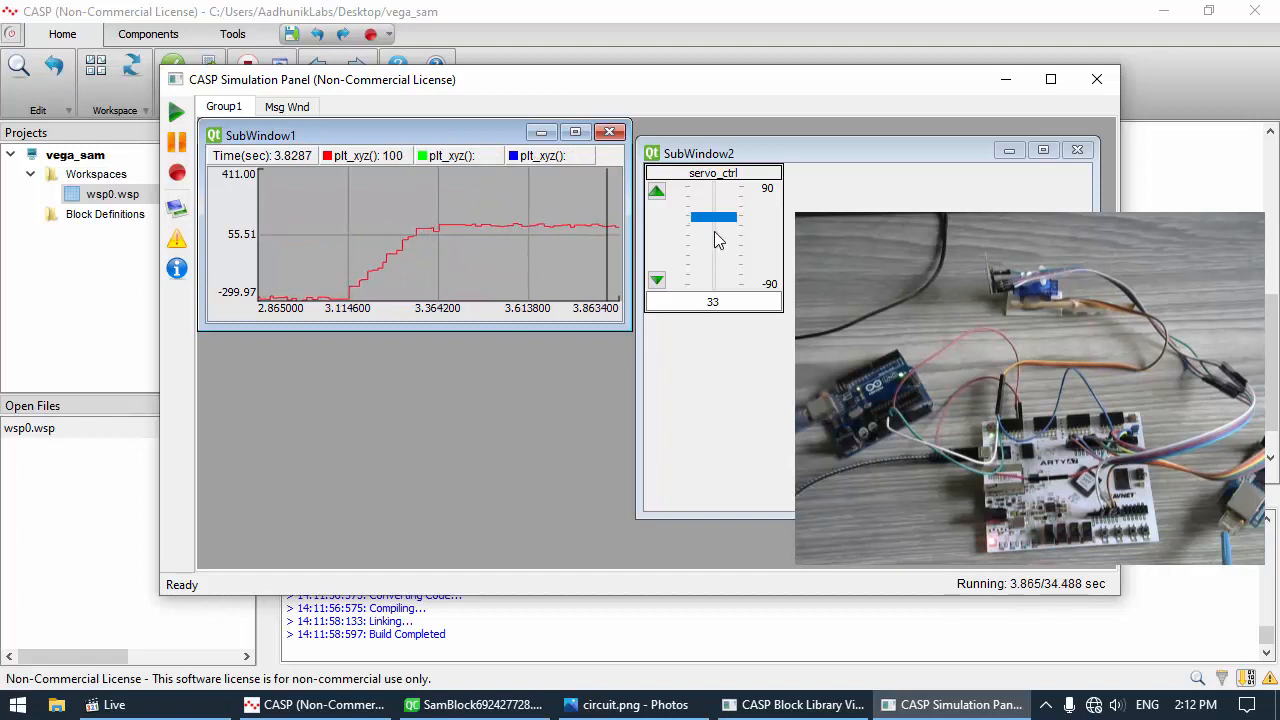
scroll(714, 231, up, 15)
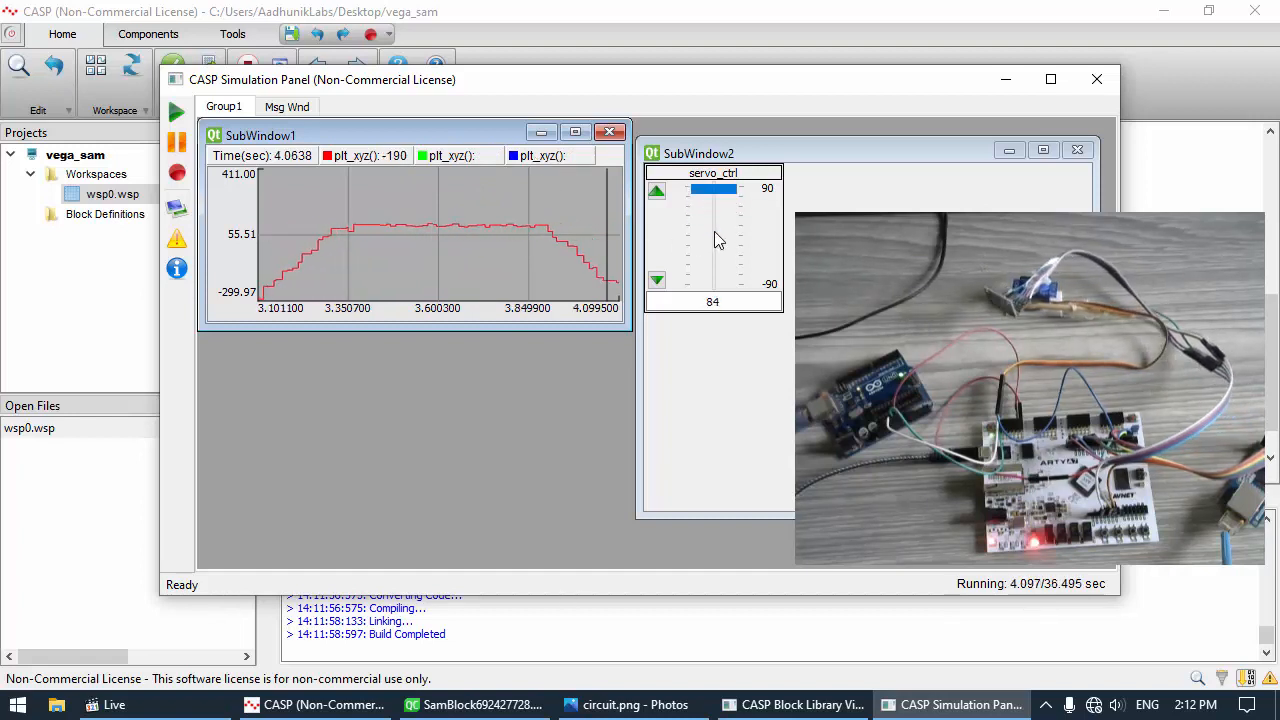
Lower the servo_ctrl slider gradually to -54 while examining the magnetometer X trace
scroll(714, 231, down, 12)
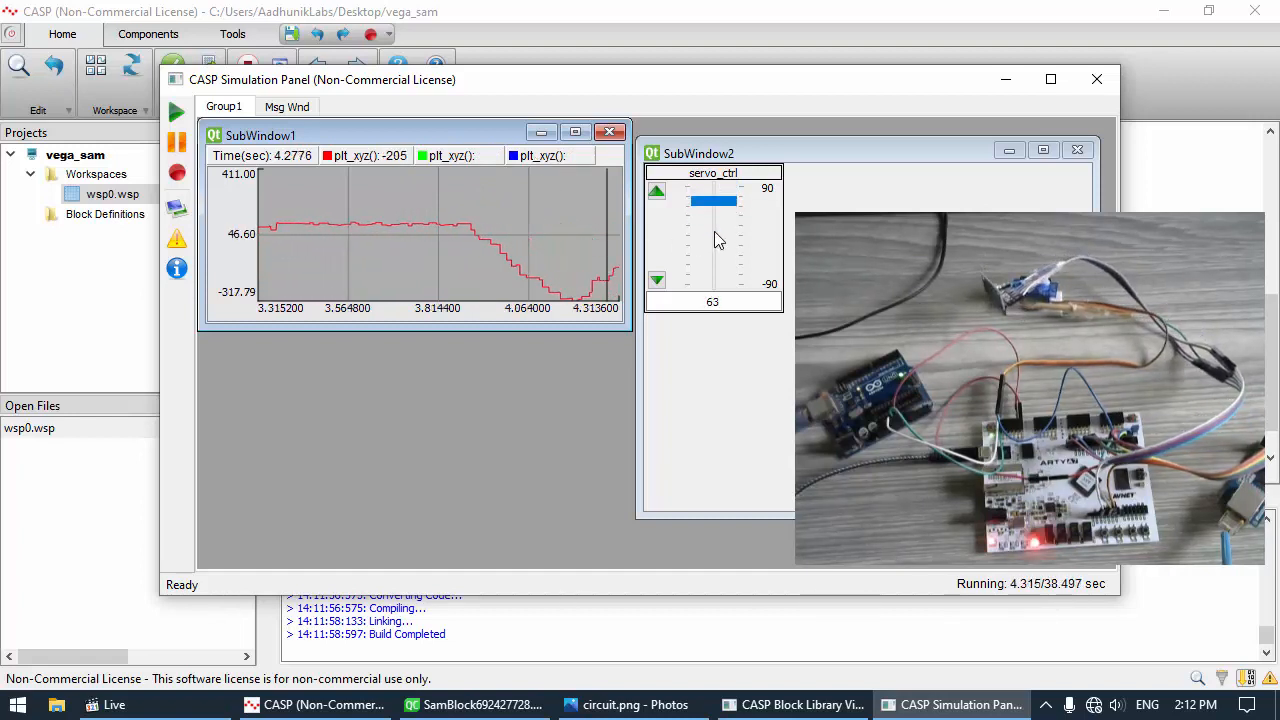
scroll(714, 231, down, 18)
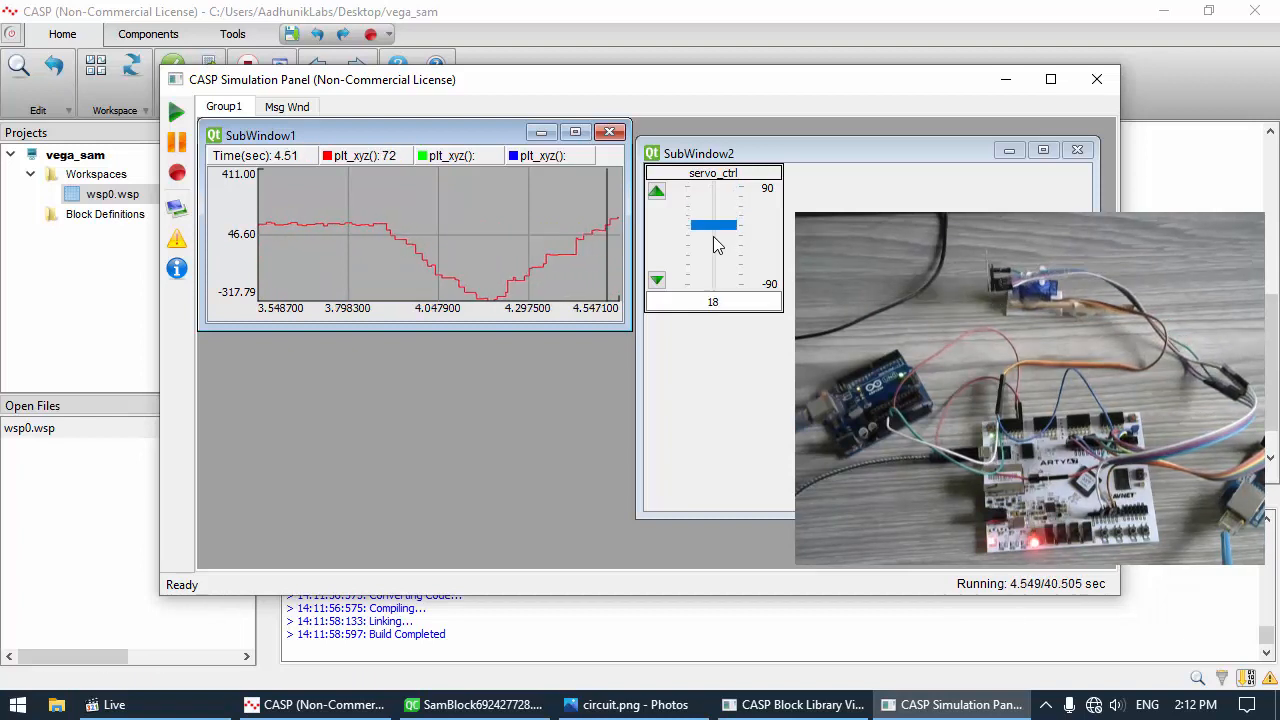
scroll(713, 239, down, 4)
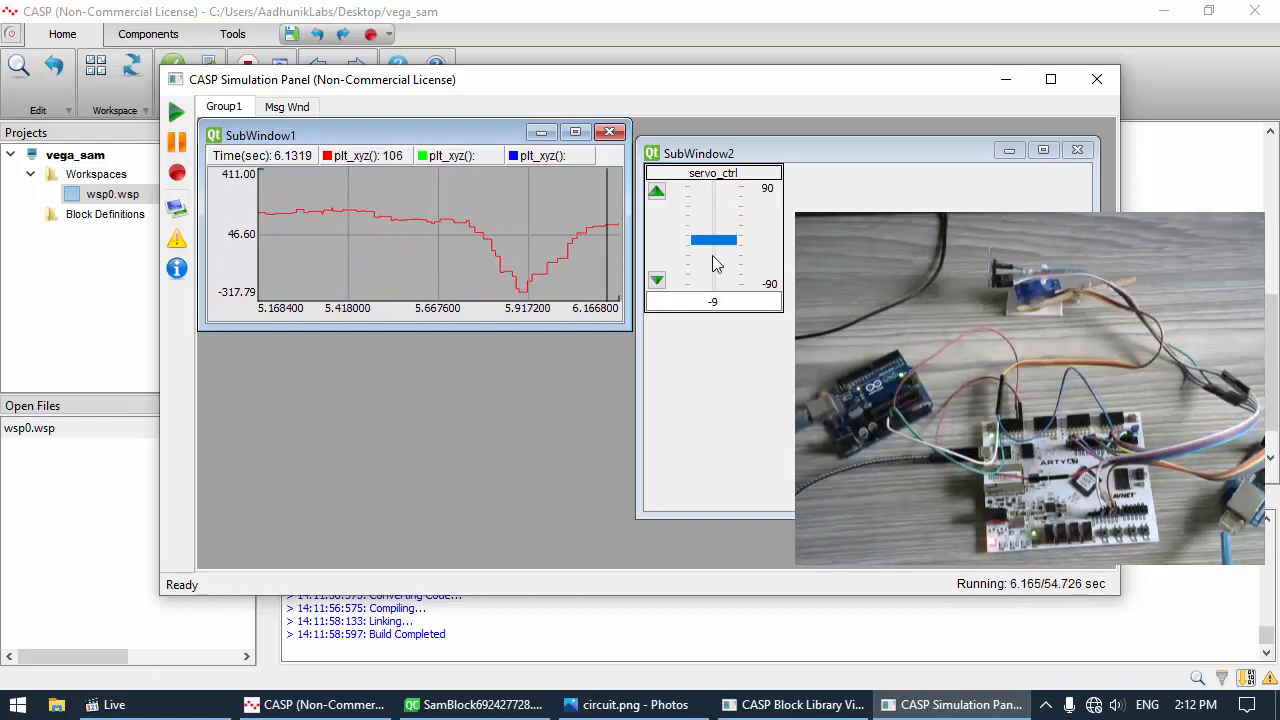
scroll(712, 255, down, 6)
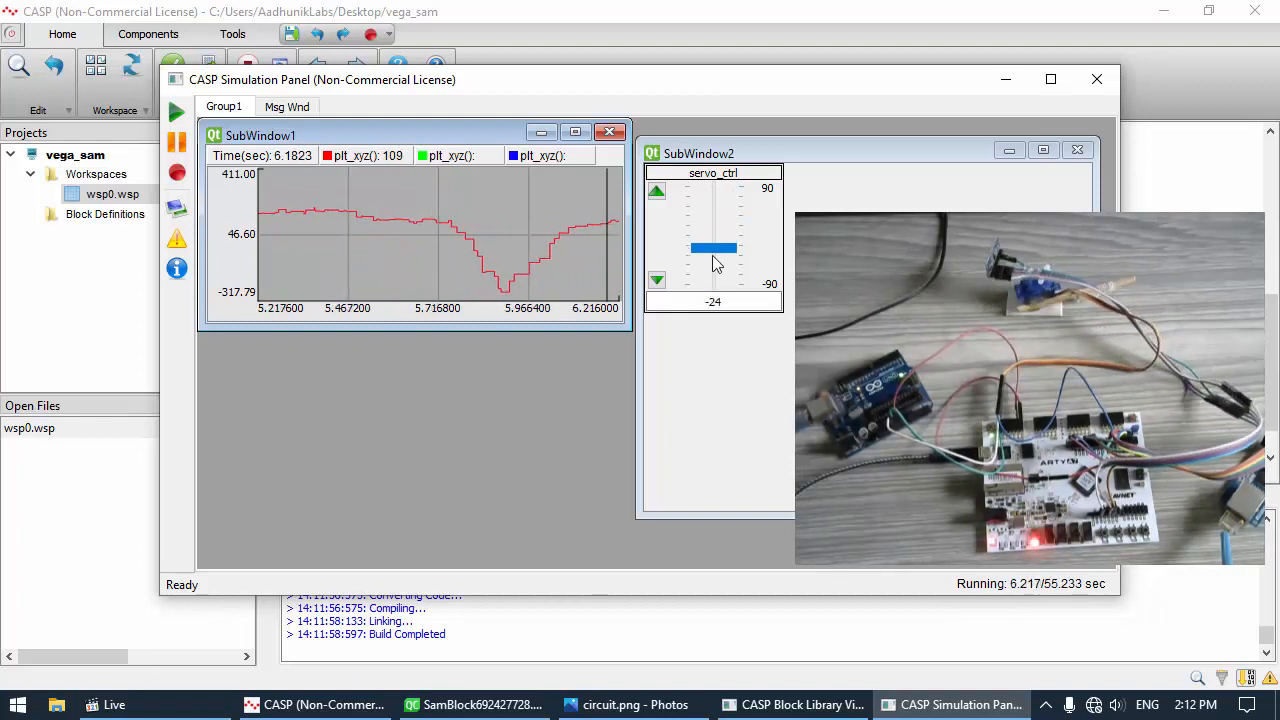
scroll(713, 257, down, 5)
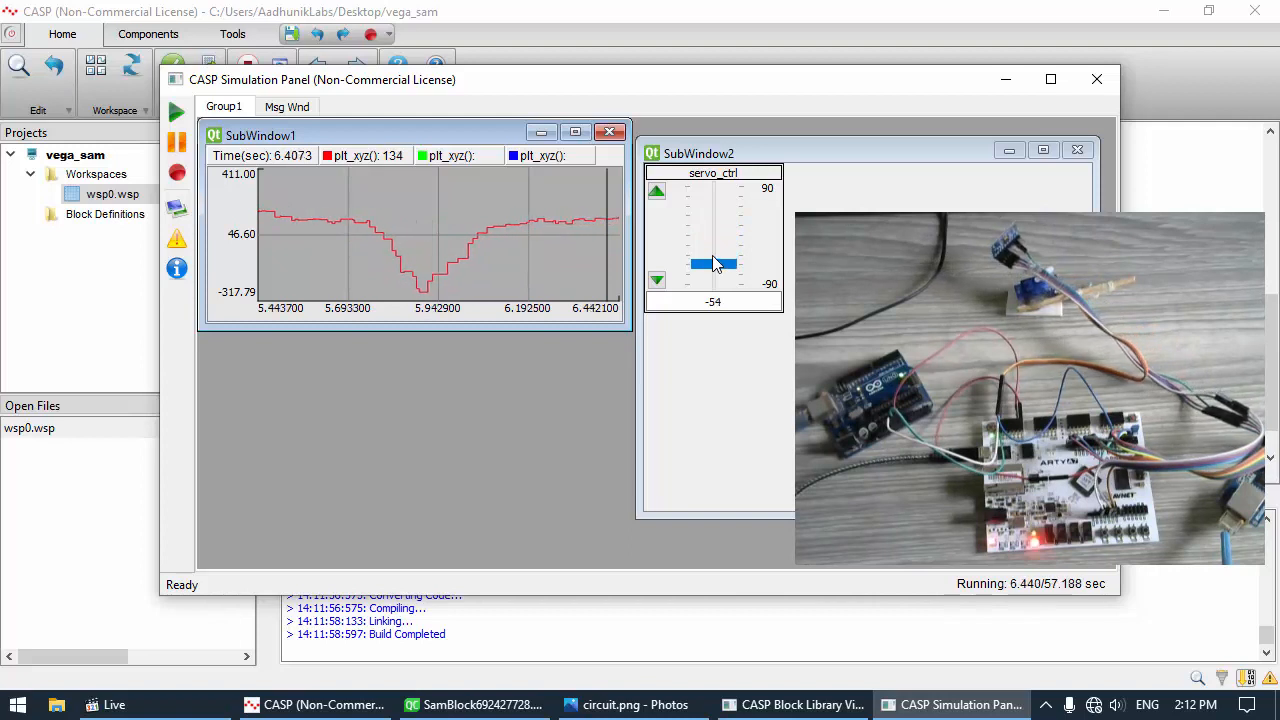
Sweep the servo_ctrl slider up to 90 and back down to -45, examining where the X trace crosses zero
scroll(713, 258, up, 20)
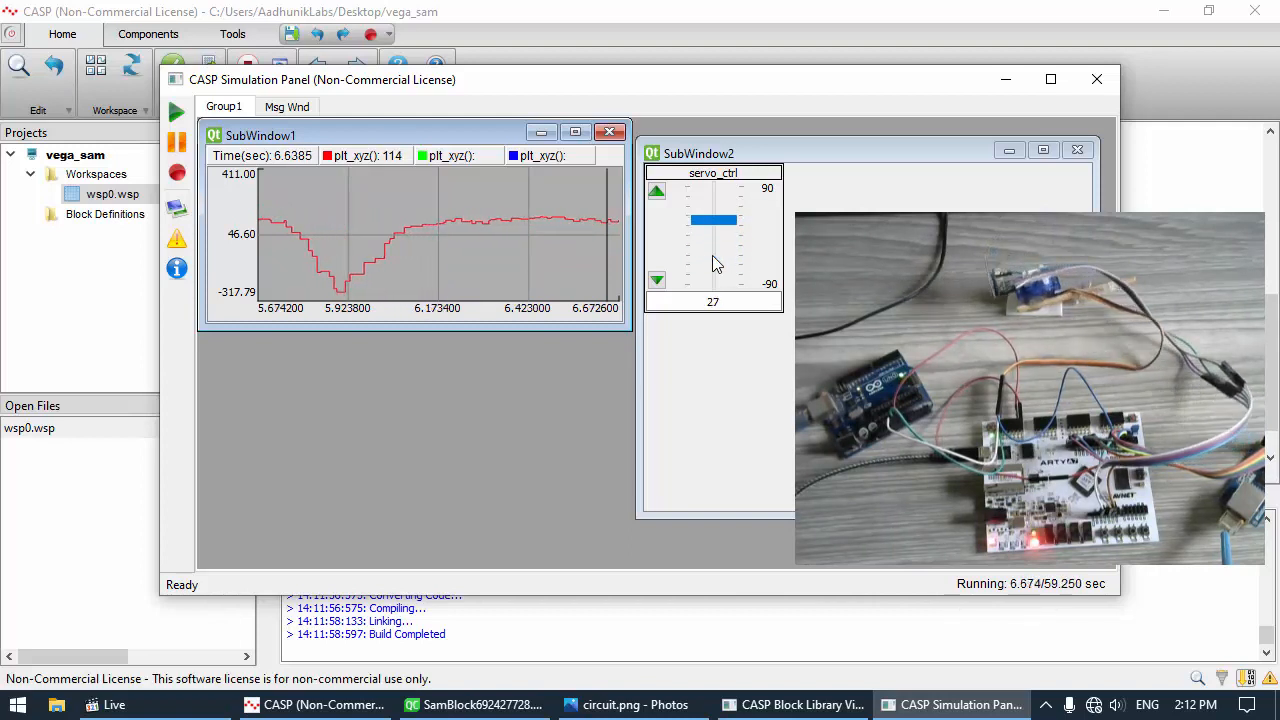
scroll(712, 254, up, 11)
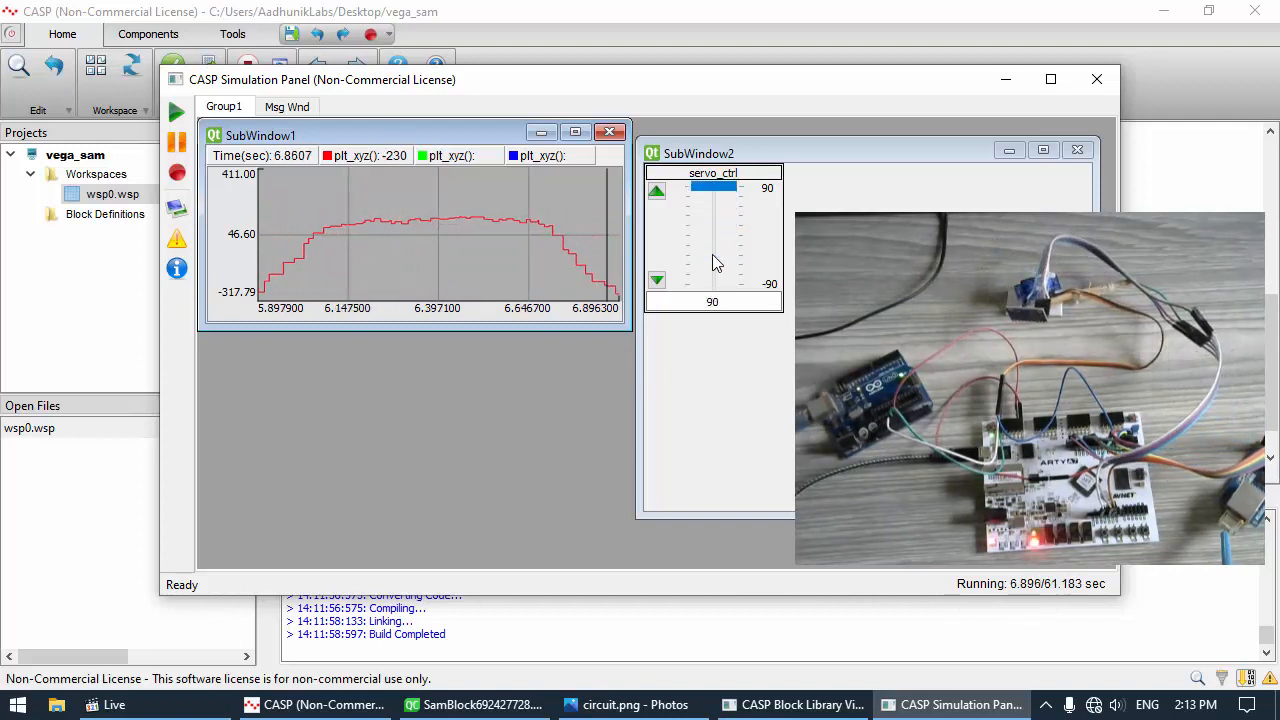
scroll(713, 256, down, 13)
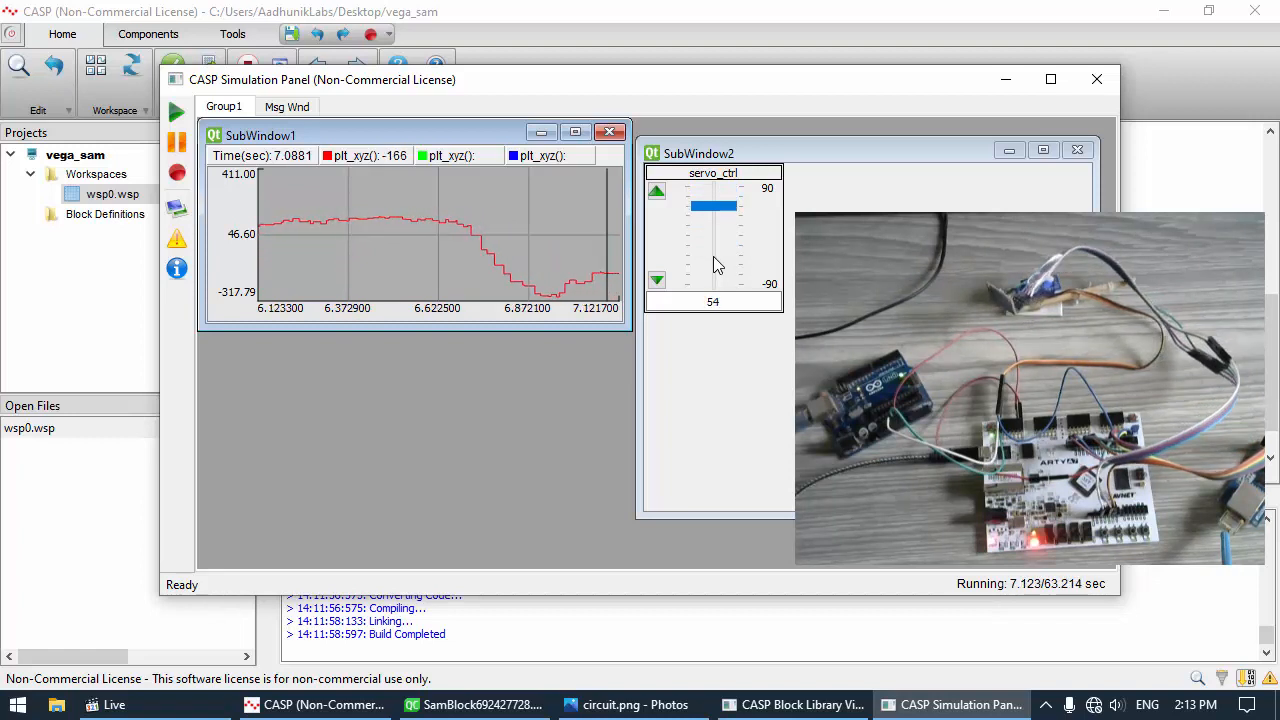
scroll(713, 256, down, 18)
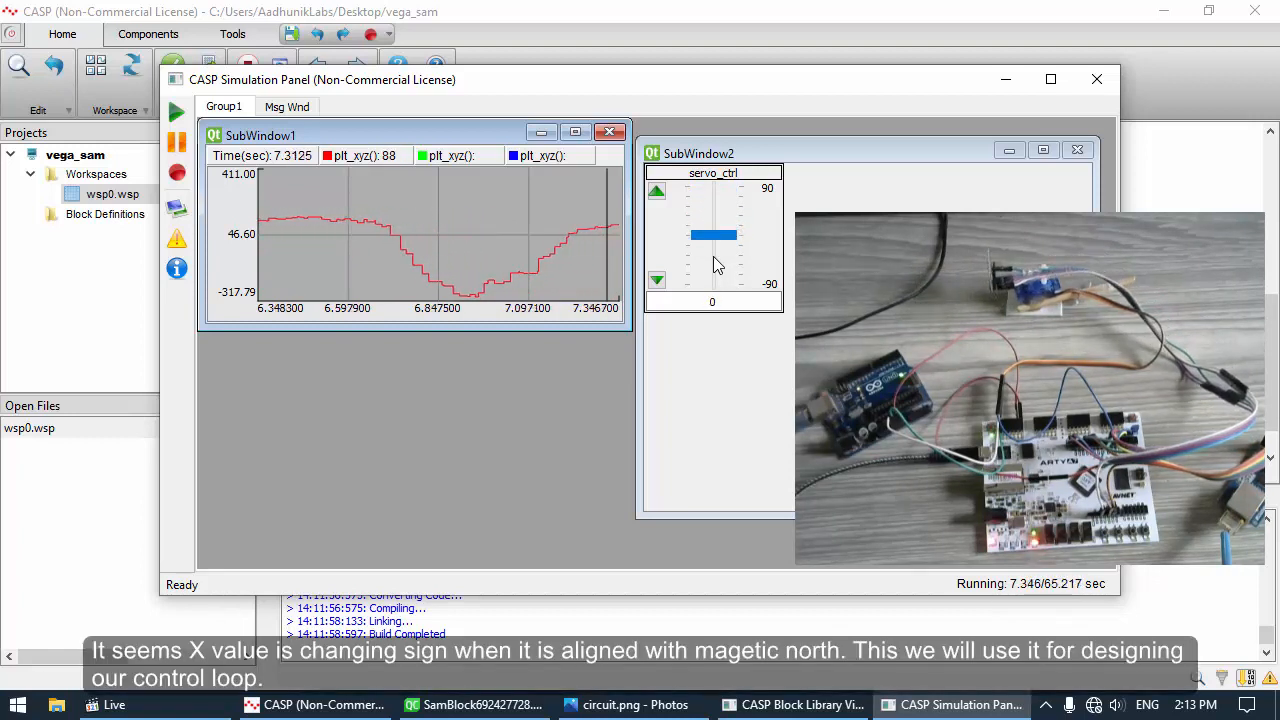
scroll(713, 258, down, 13)
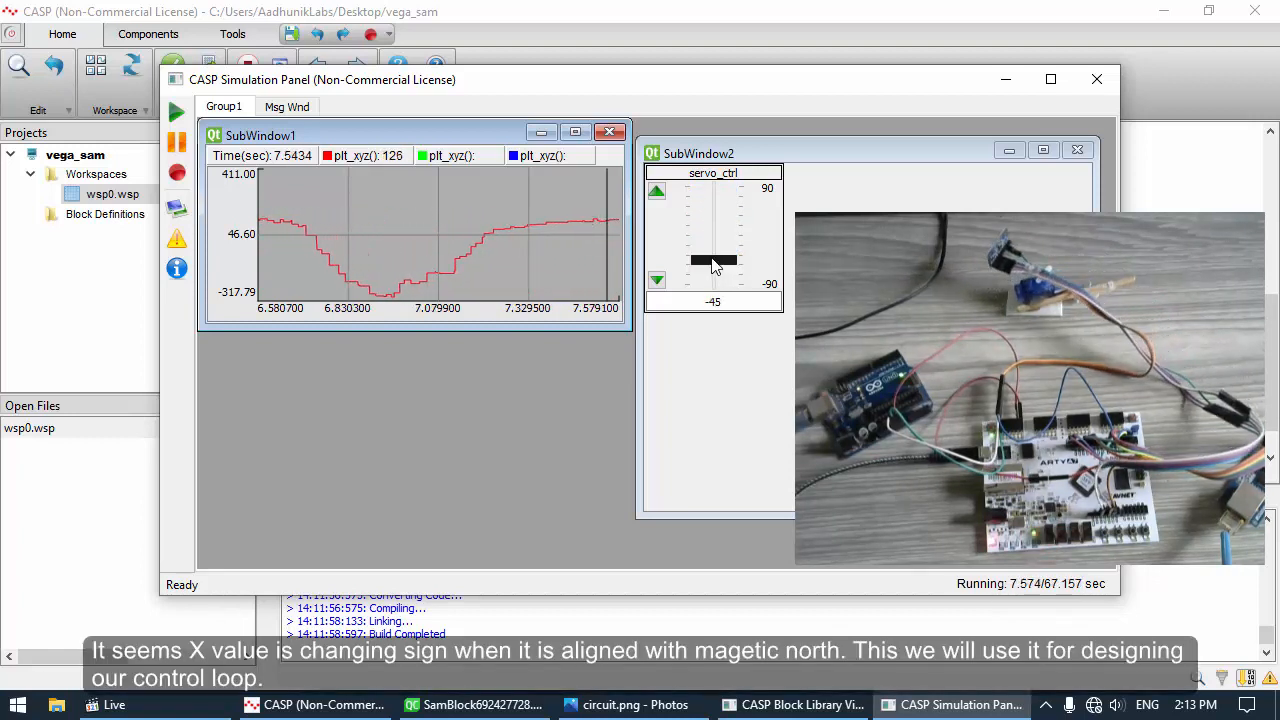
Raise the servo_ctrl slider slowly past 51 and lower it to -9 to examine the X value's sign change
scroll(713, 265, up, 20)
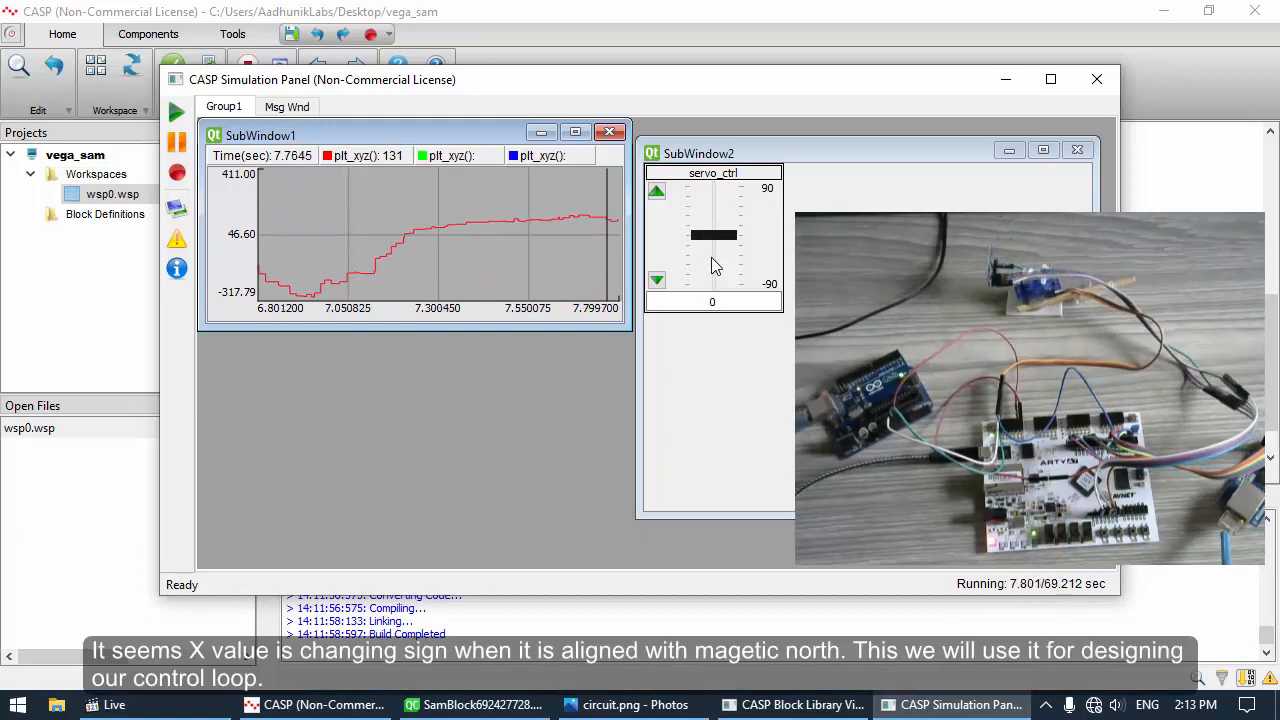
scroll(711, 257, up, 6)
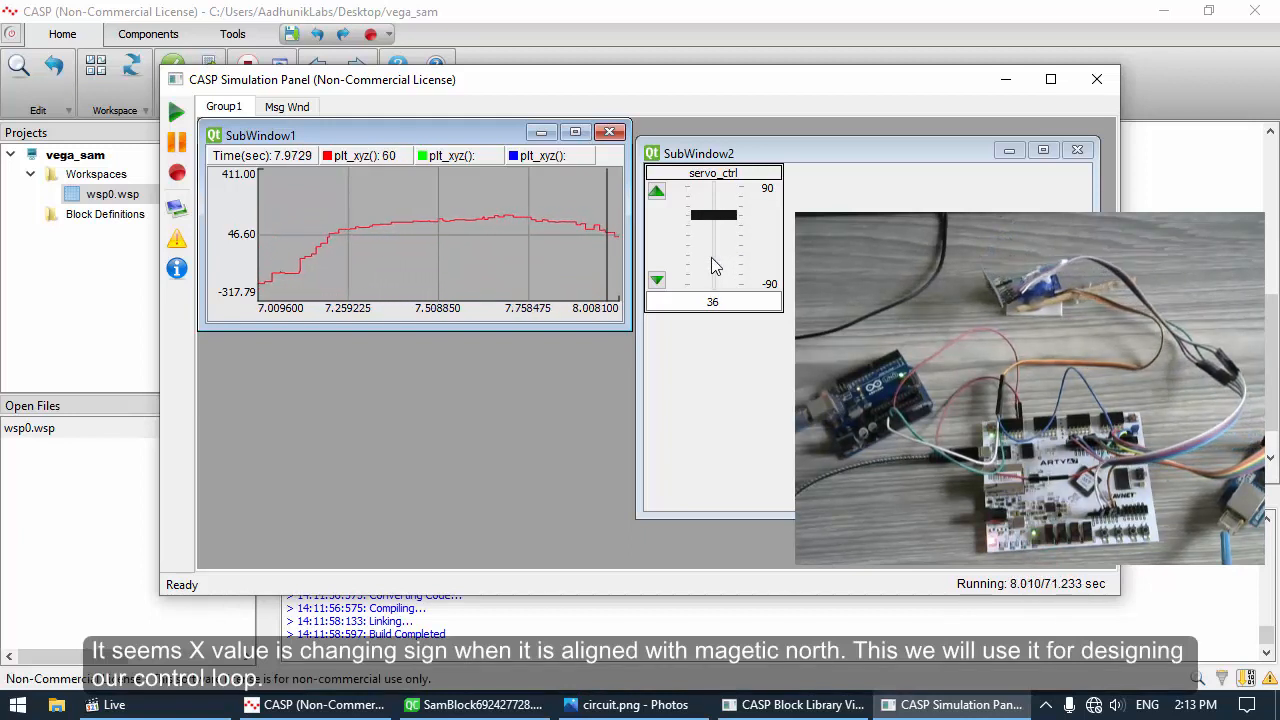
scroll(711, 257, up, 8)
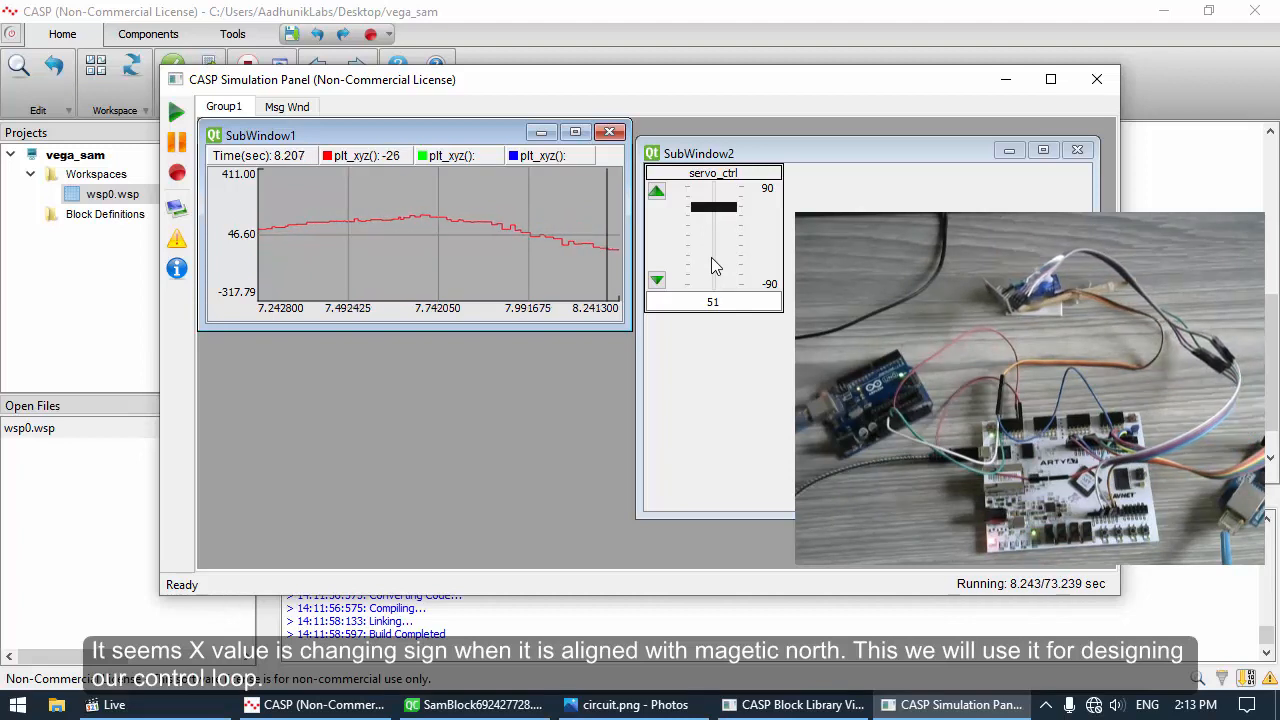
scroll(711, 257, down, 14)
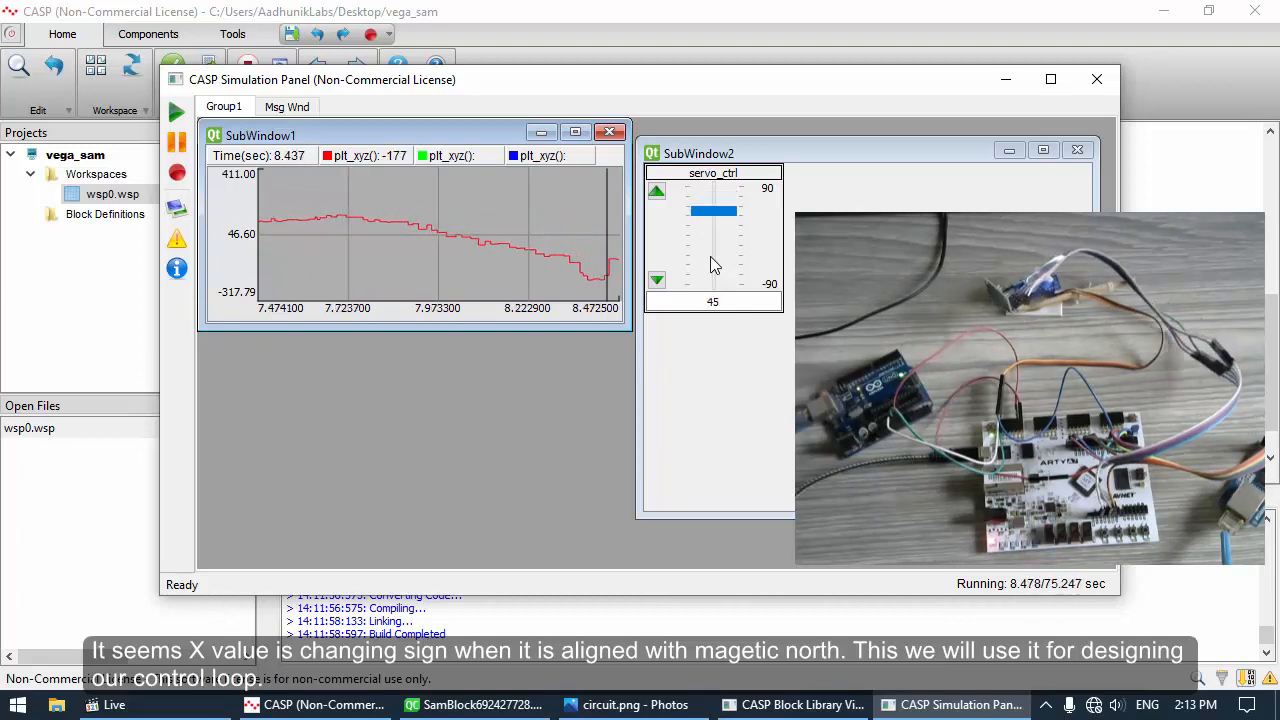
scroll(709, 259, down, 19)
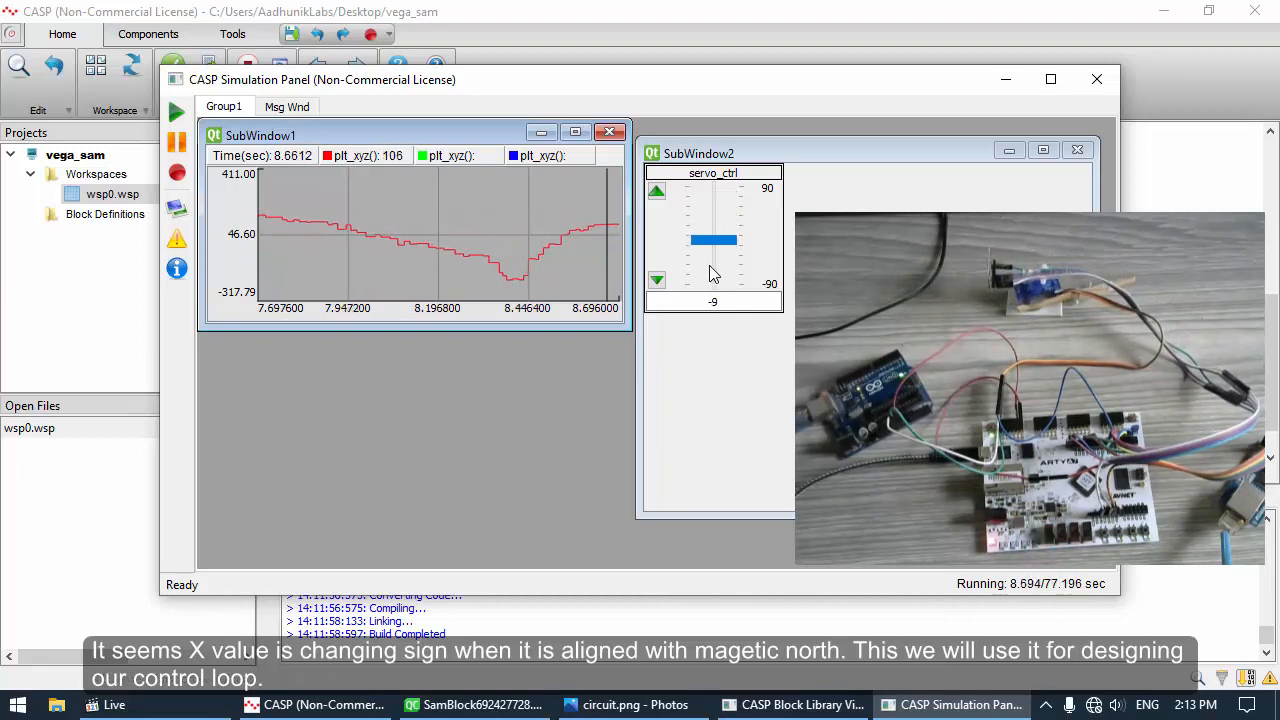
Raise the servo_ctrl slider back to about 6 and close the simulation panel
scroll(709, 265, up, 13)
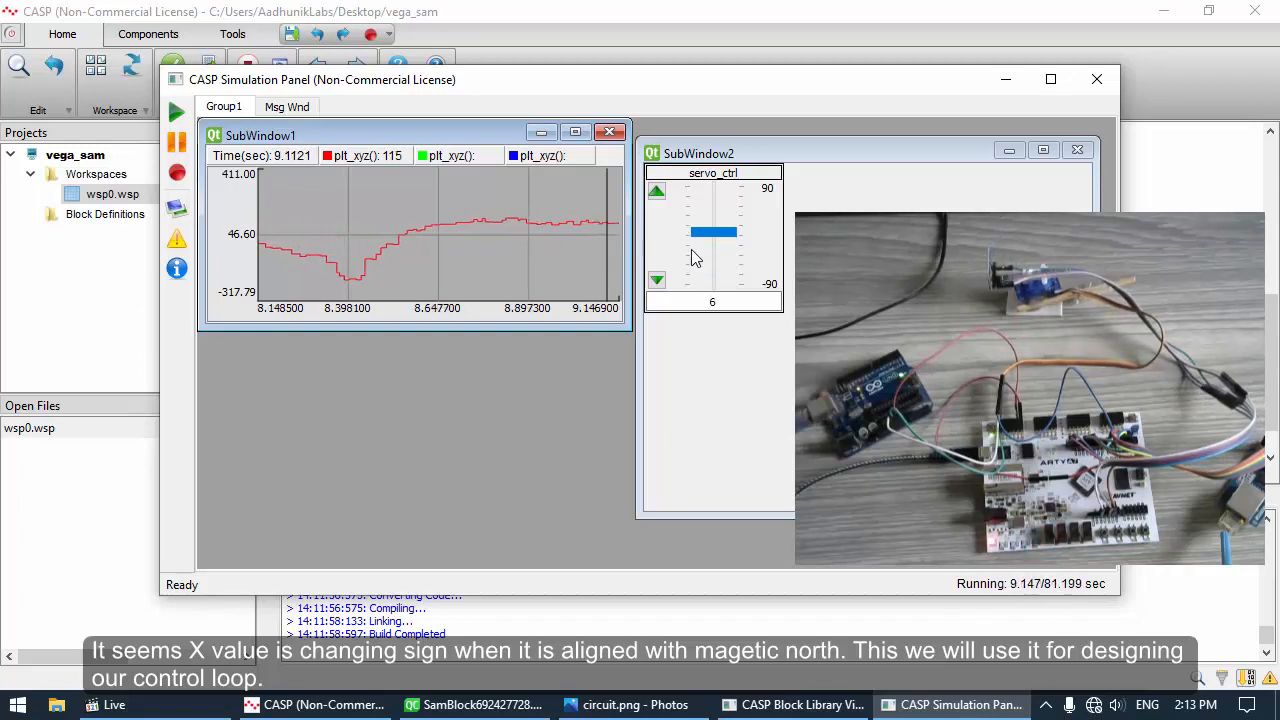
scroll(705, 250, up, 2)
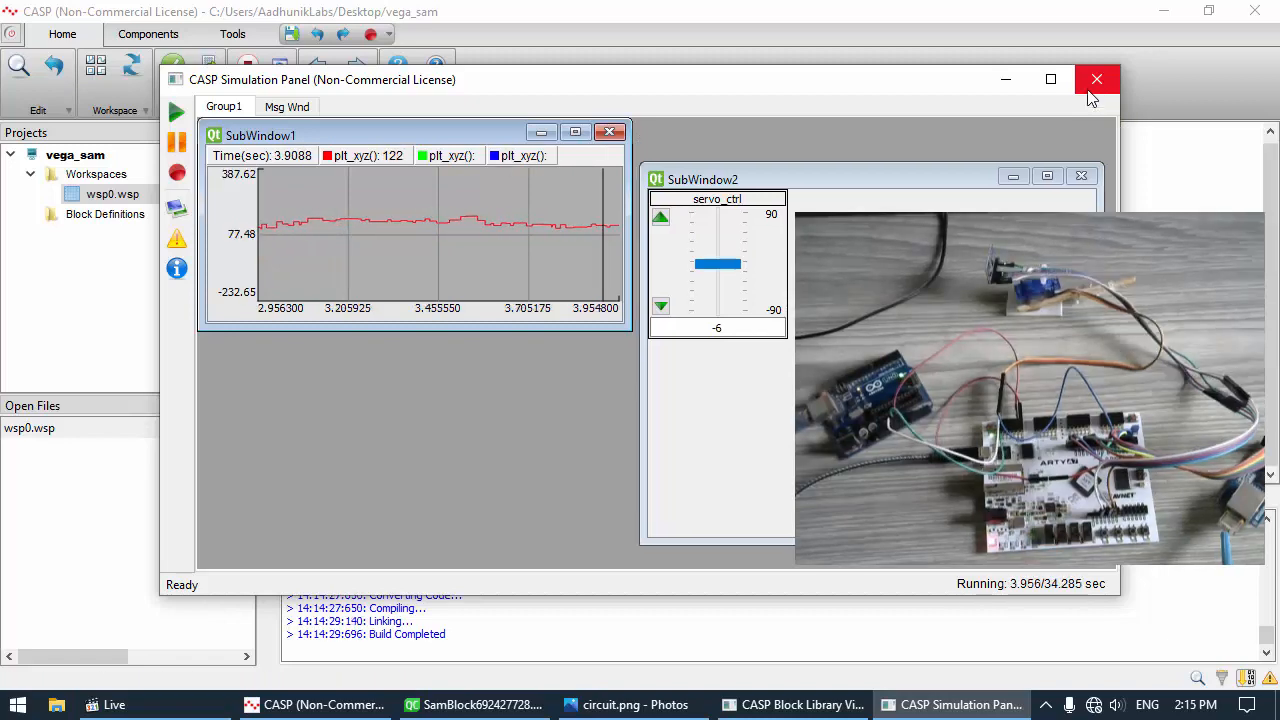
click(1097, 82)
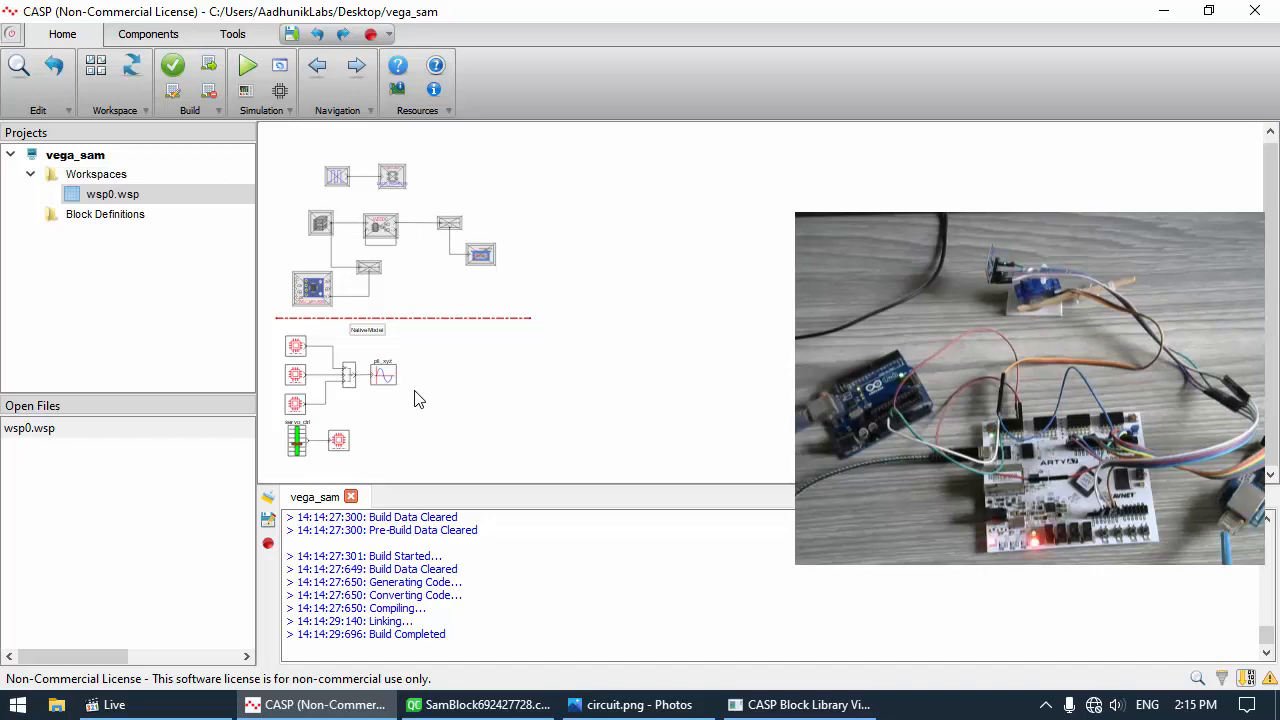
Add a Gain Offset block from the General library and a PID block from the ControlSystem library to the workspace
scroll(388, 398, up, 2)
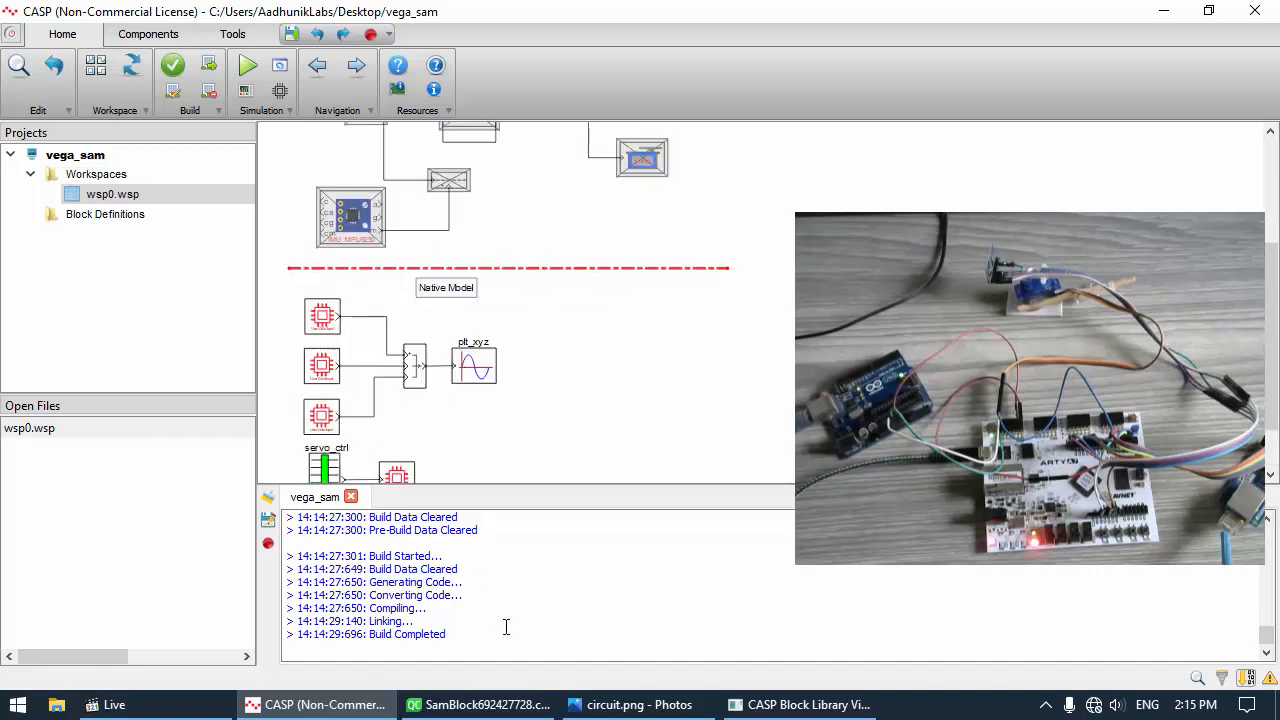
click(800, 705)
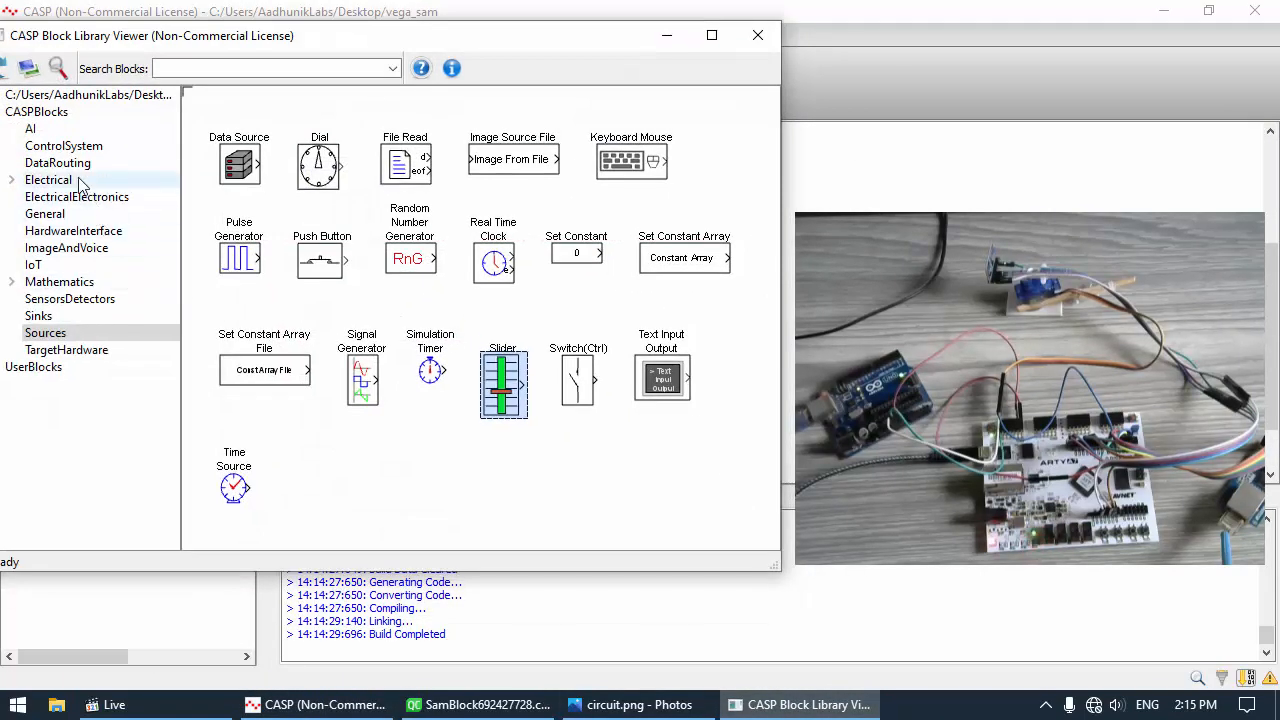
click(45, 213)
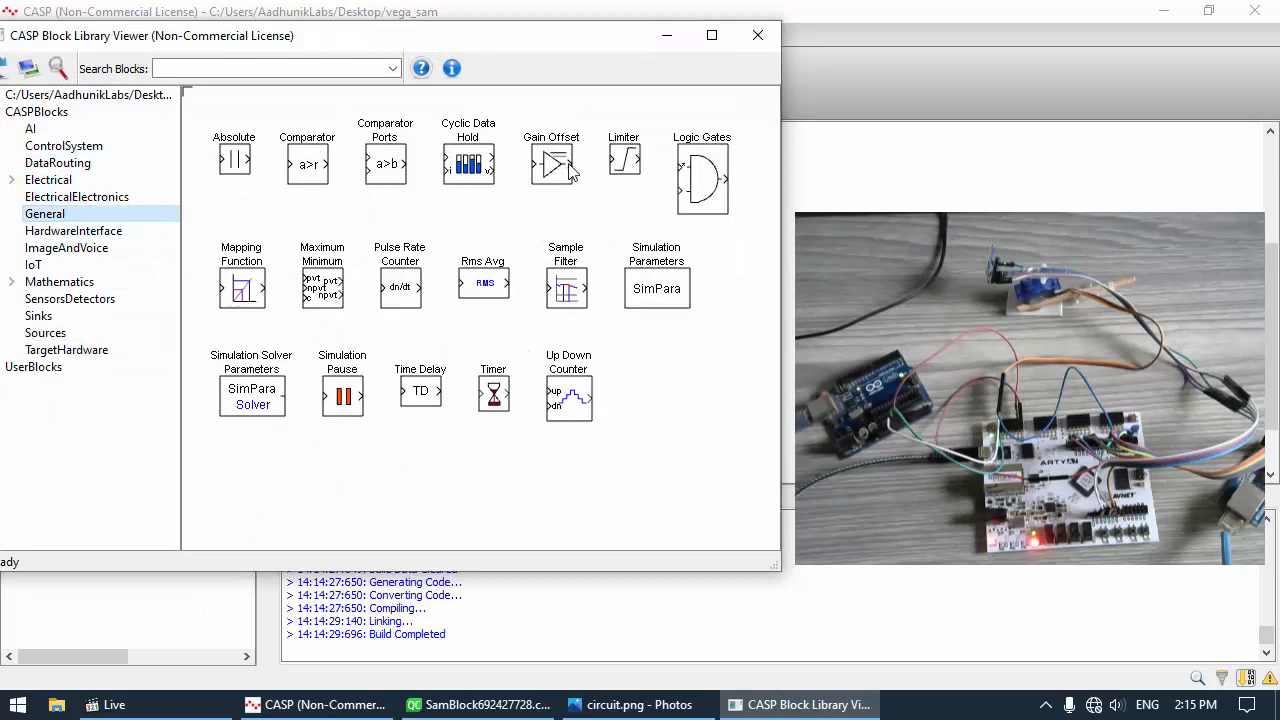
drag(570, 172, 800, 170)
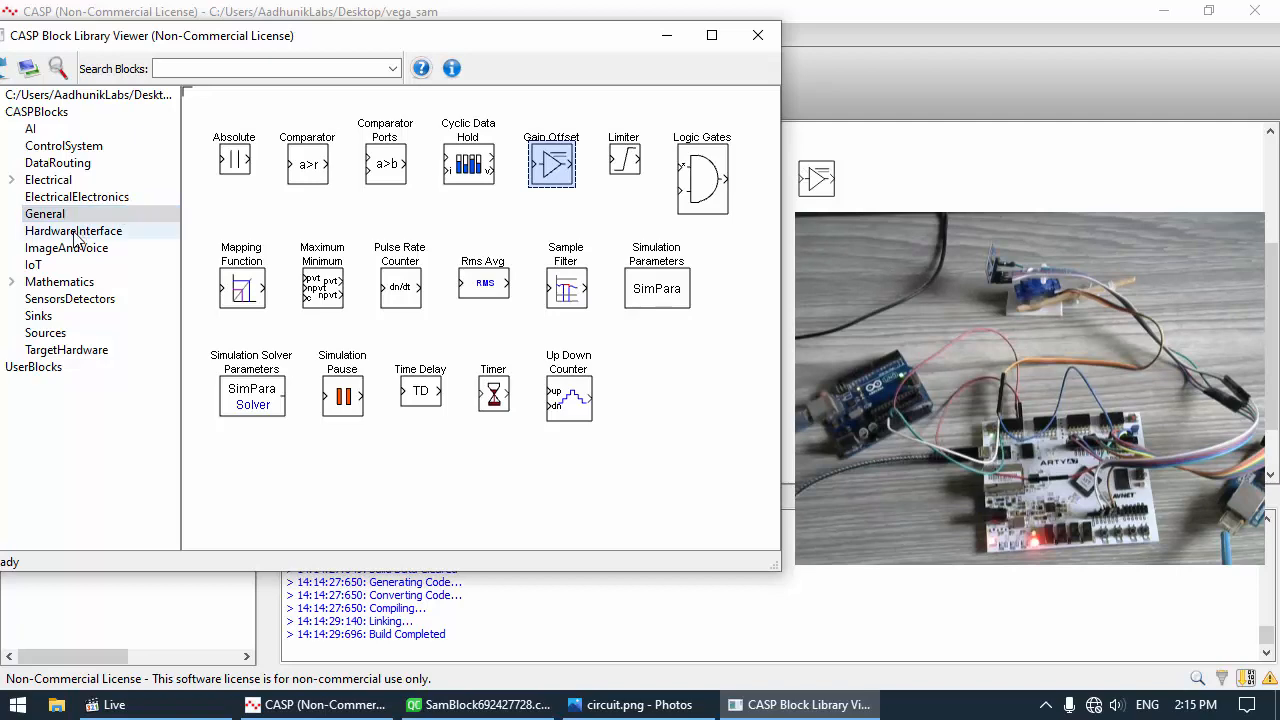
click(63, 145)
drag(243, 171, 877, 177)
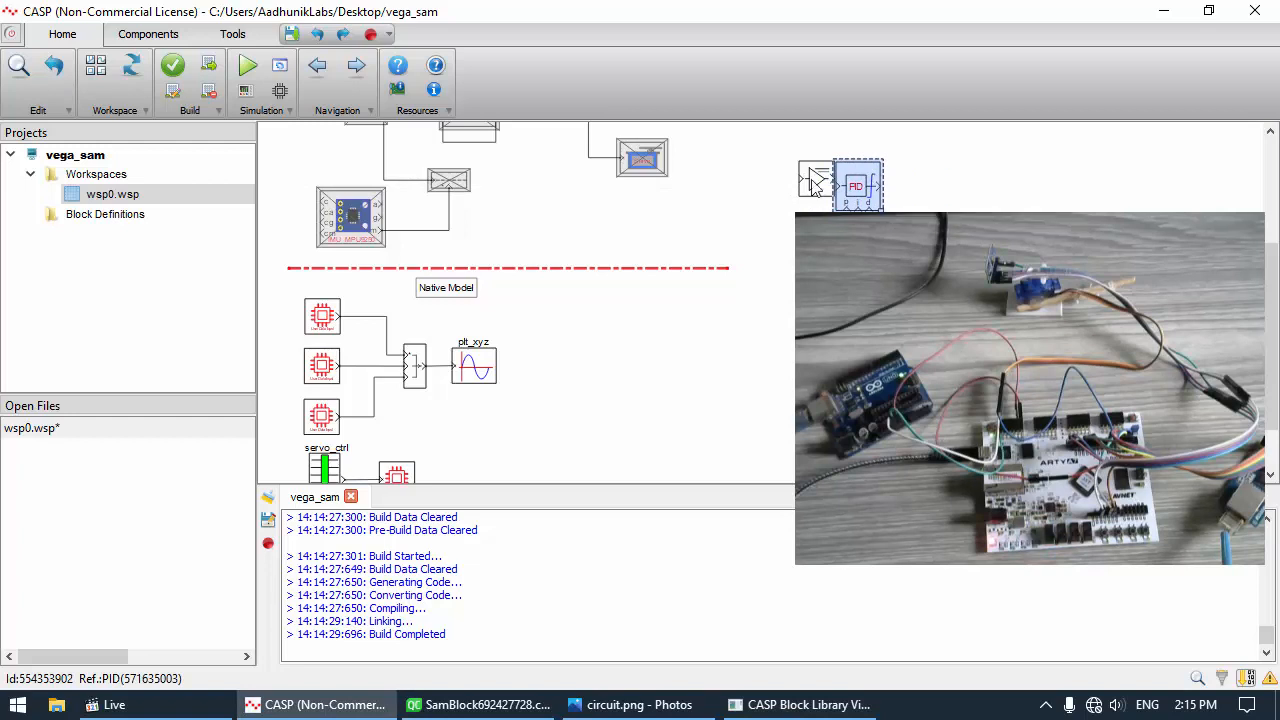
Move the servo output block farther from the servo_ctrl slider and place the Gain Offset and PID blocks just below the plt_xyz plot
drag(405, 475, 676, 473)
click(588, 442)
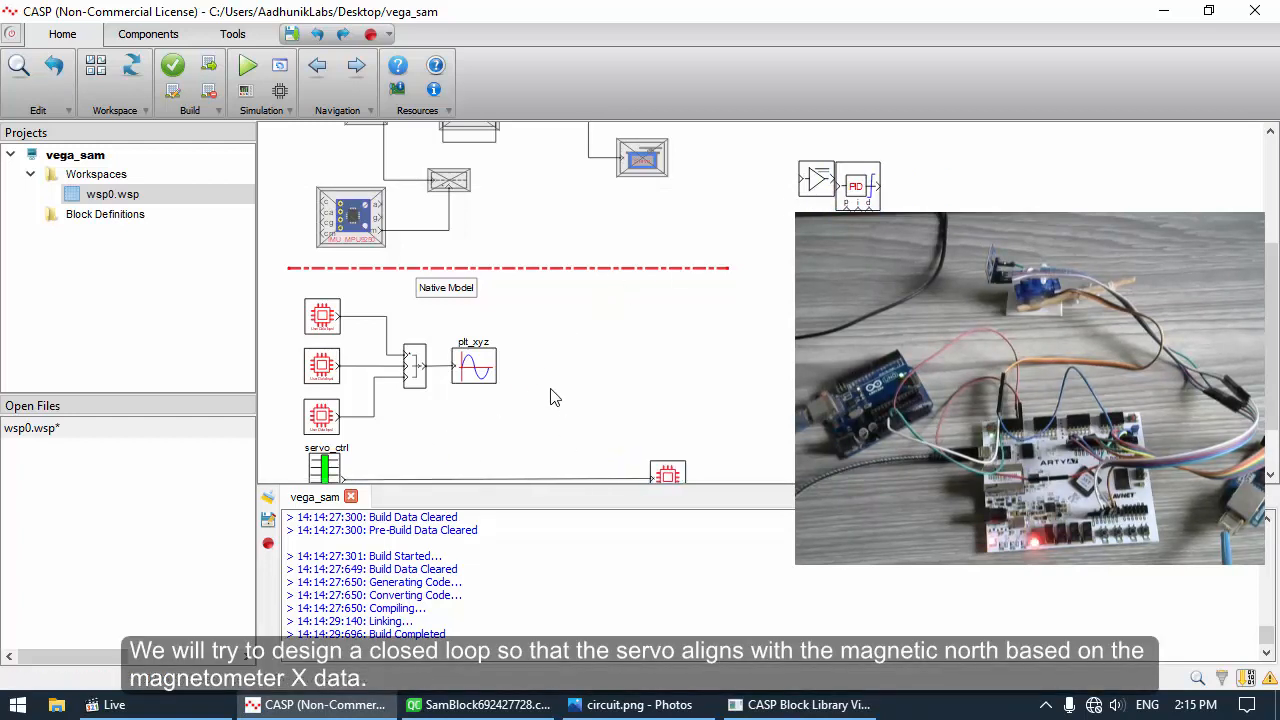
drag(552, 486, 552, 505)
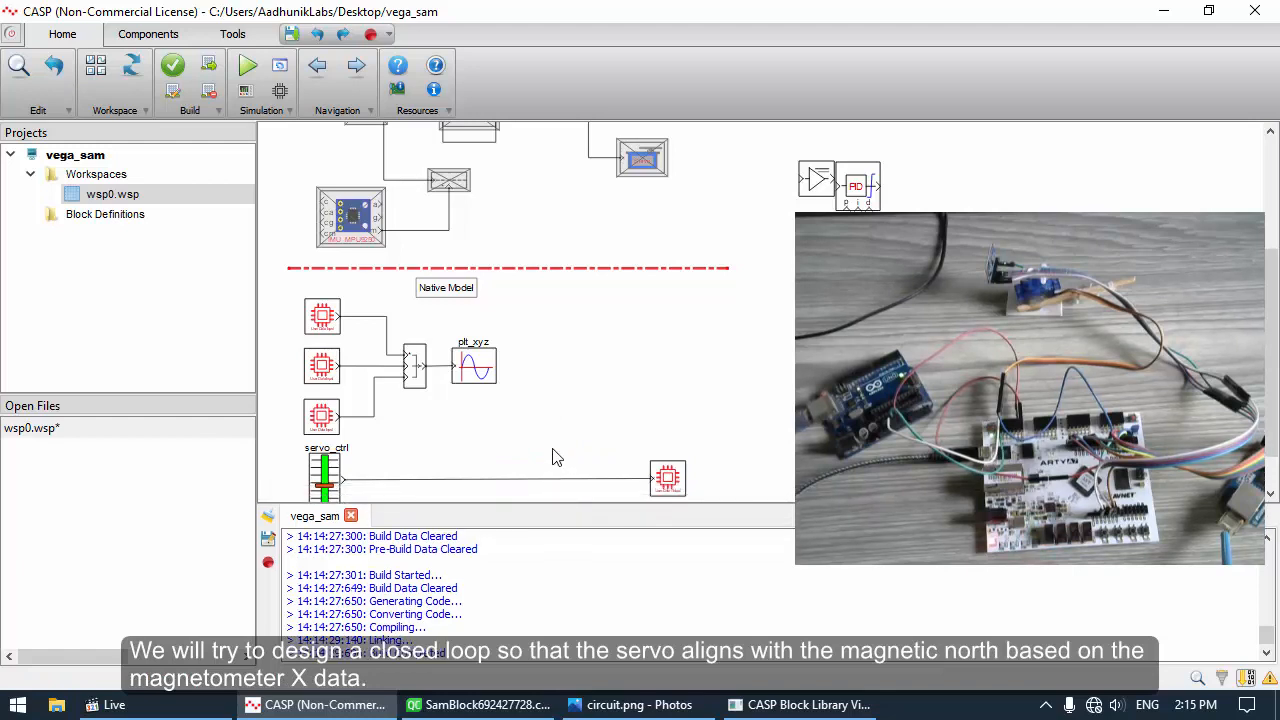
drag(858, 187, 525, 422)
click(541, 379)
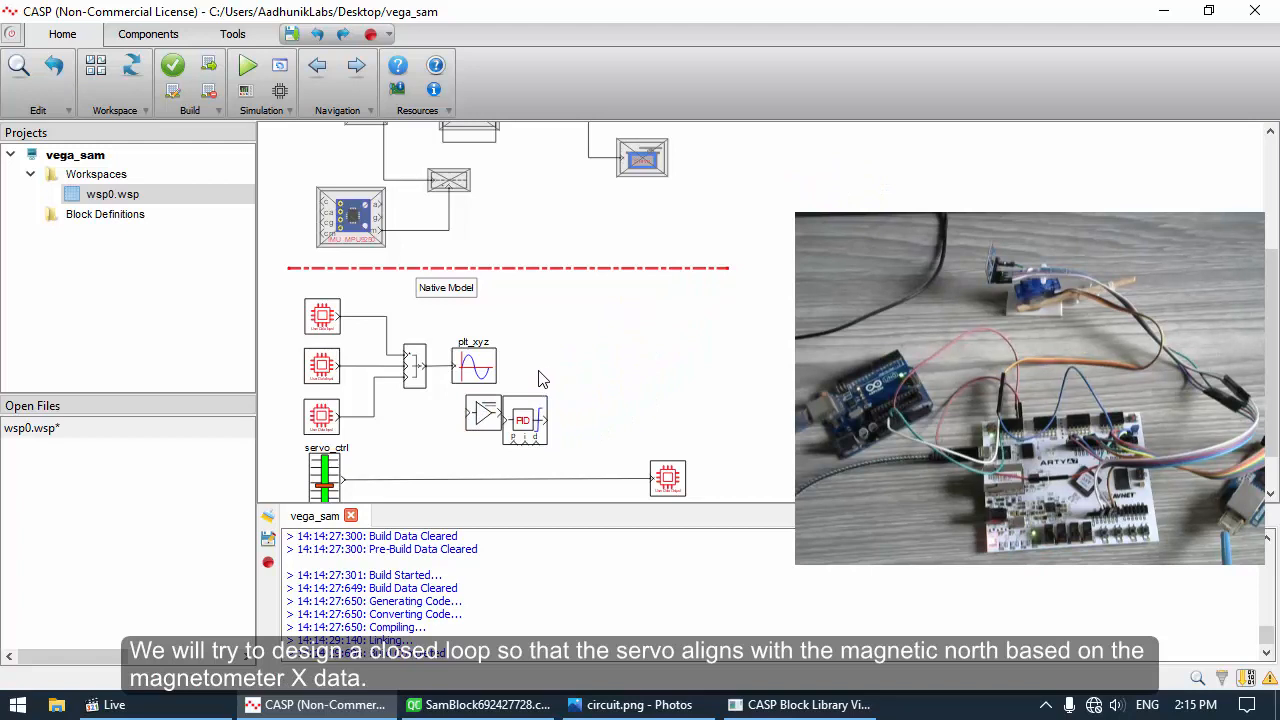
drag(521, 443, 564, 422)
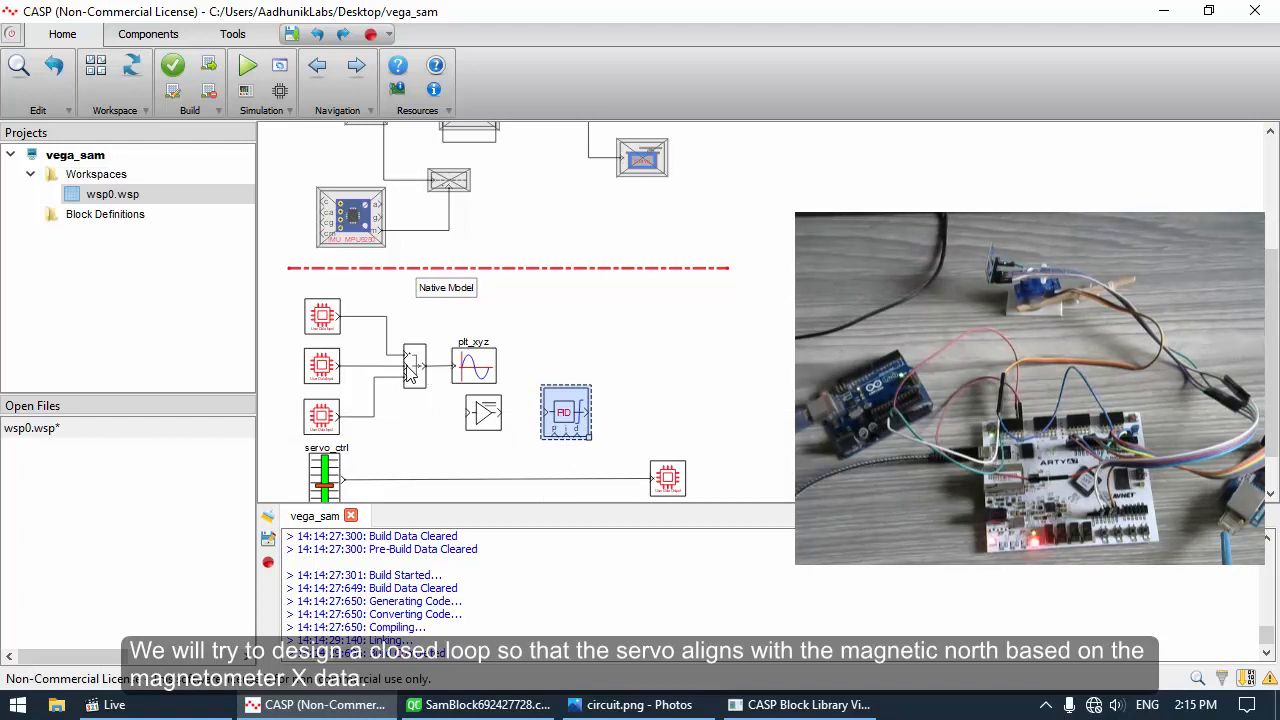
Branch a wire from the magnetometer X input block toward the Gain Offset block, shifting the Gain Offset and PID blocks to make room
mouse_move(342, 318)
mouse_down()
mouse_move(509, 317)
mouse_move(511, 402)
mouse_up()
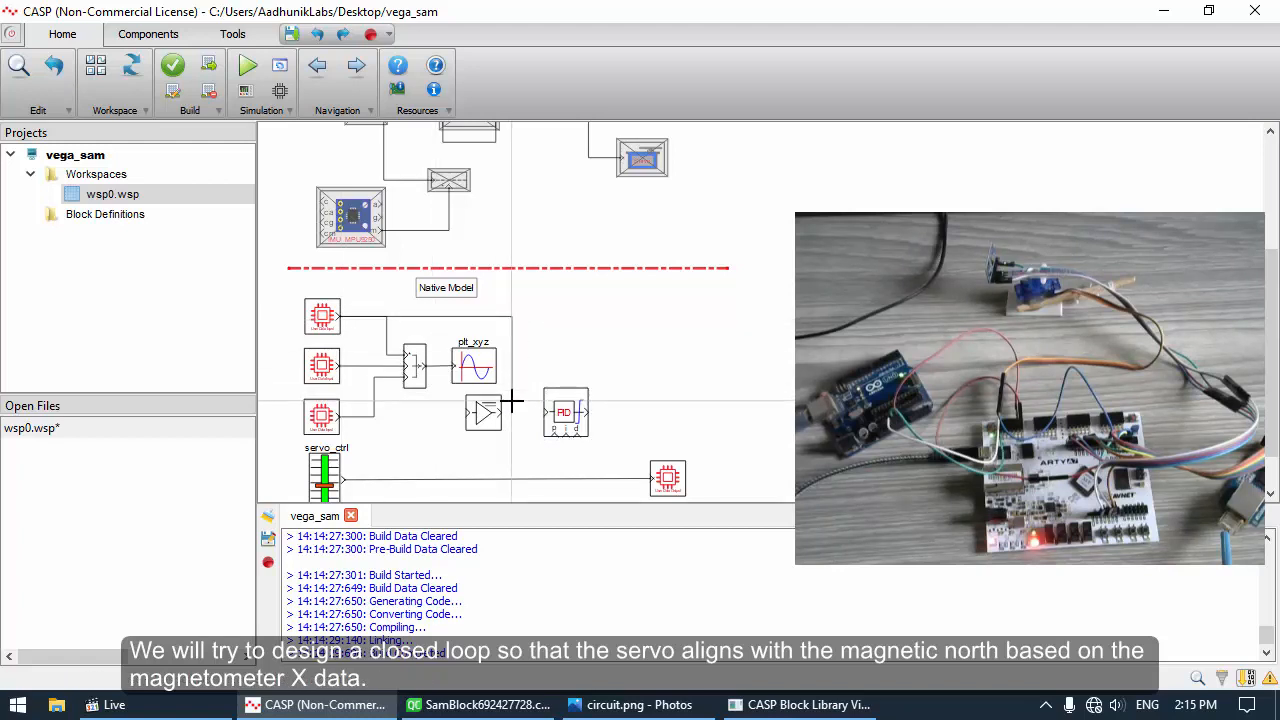
drag(580, 421, 612, 419)
drag(483, 415, 546, 418)
click(512, 390)
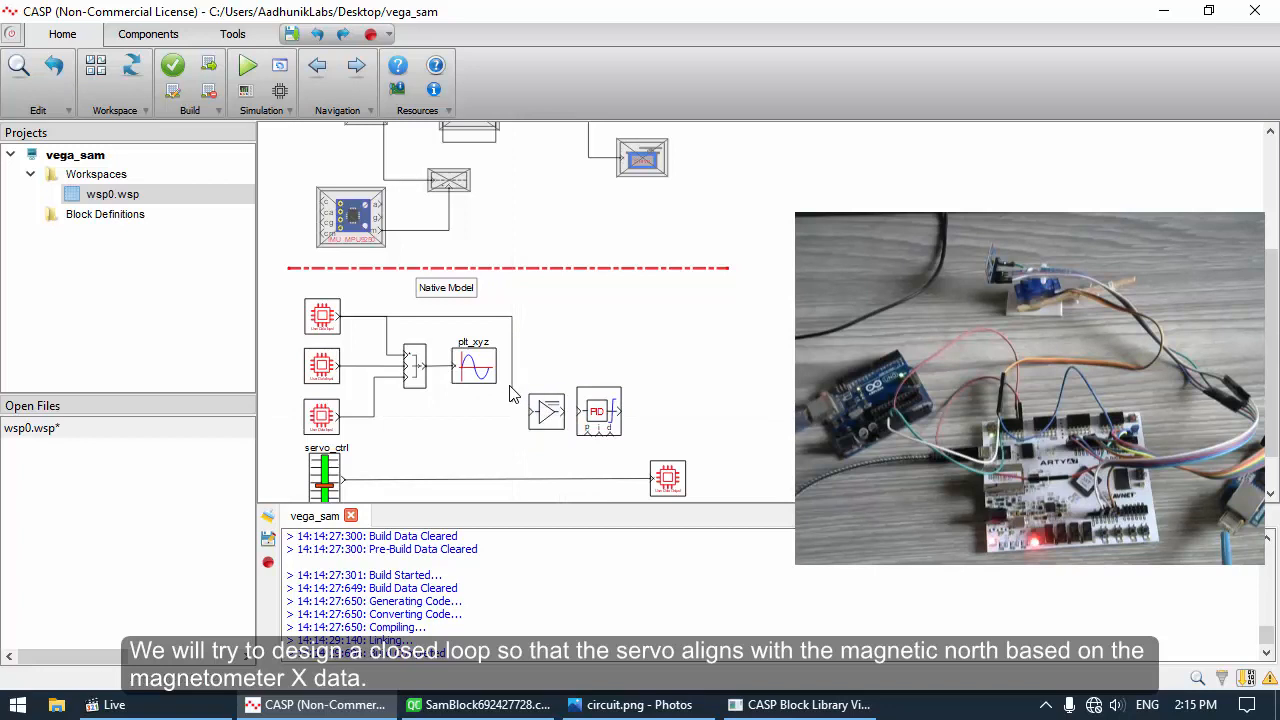
Wire the X signal through the Gain Offset and PID blocks into the servo output block, and delete the servo_ctrl slider's connection
click(513, 392)
drag(512, 402, 645, 485)
click(593, 420)
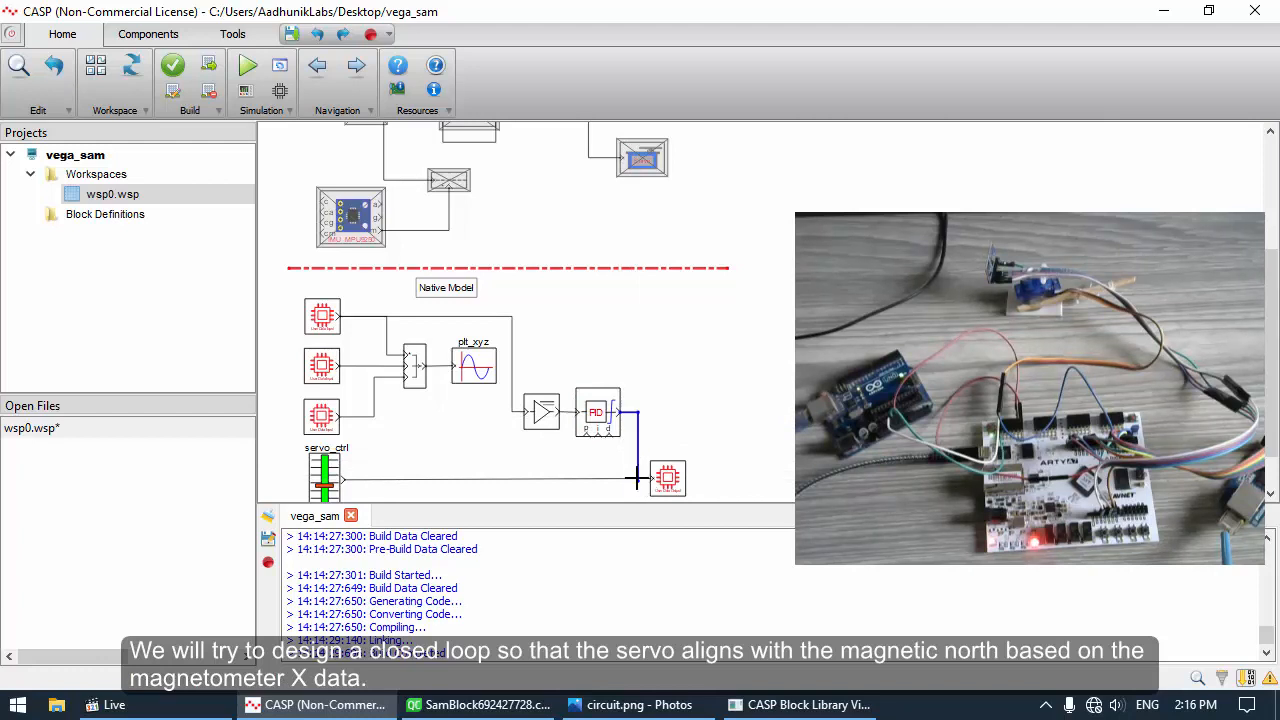
mouse_move(637, 478)
mouse_down()
mouse_move(634, 449)
mouse_move(642, 478)
mouse_up()
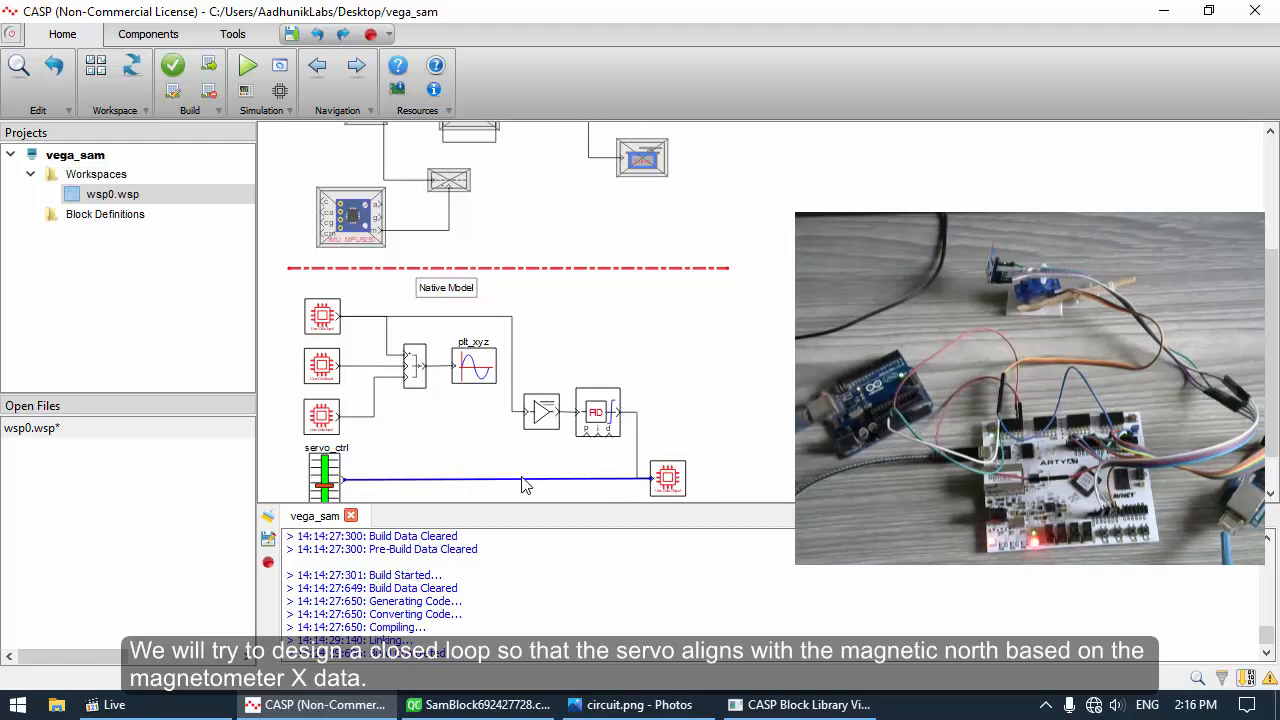
key(Delete)
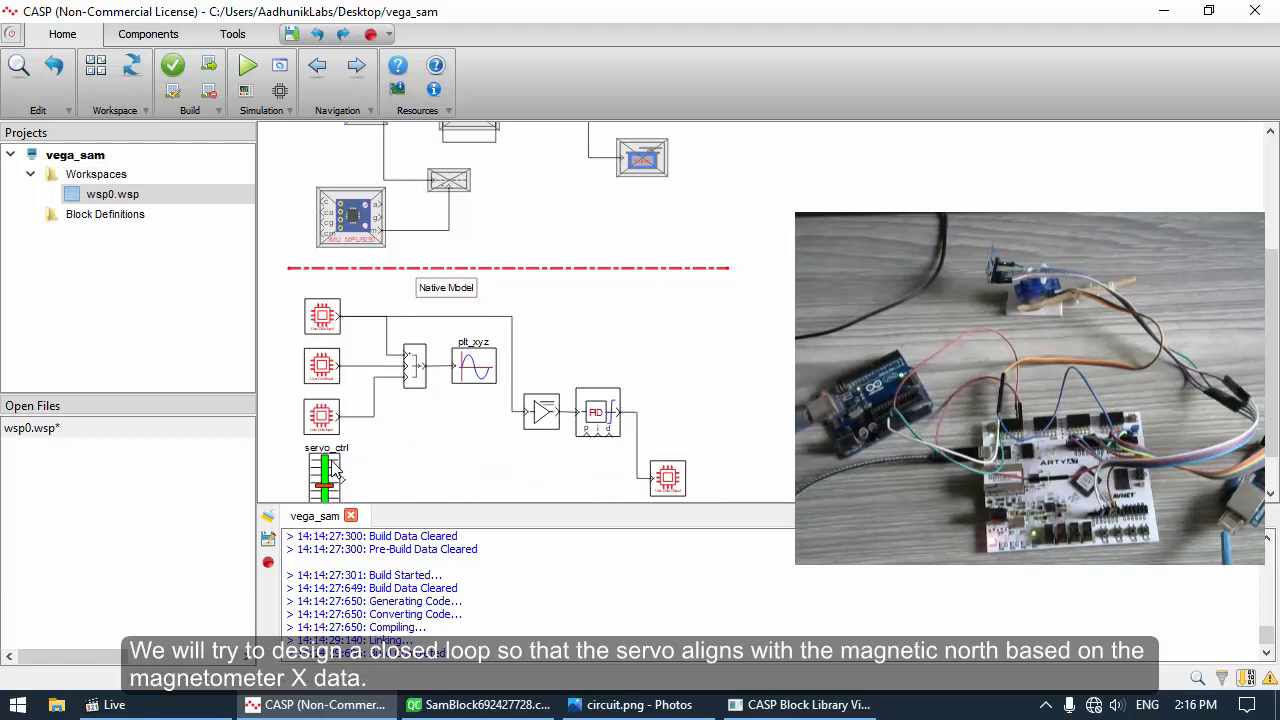
Undo the deletion of the wire between the servo_ctrl slider and the servo output block, and clear the selection
key(ctrl+z)
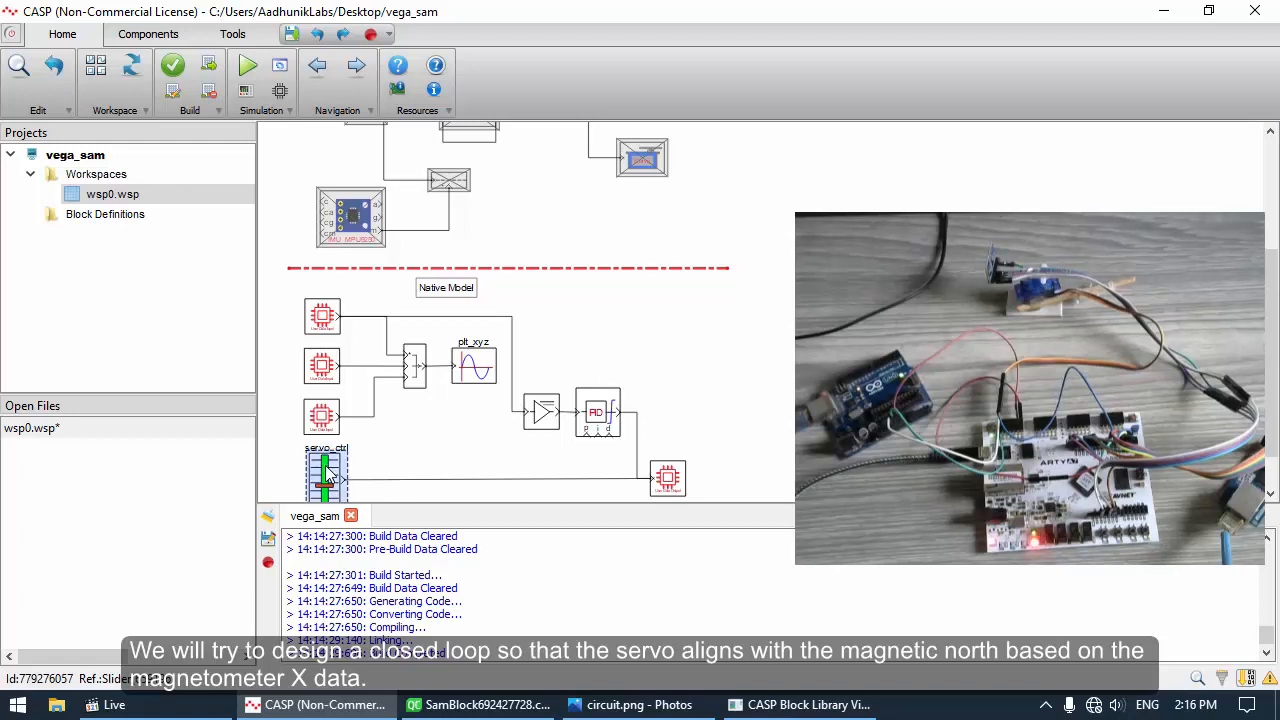
click(415, 459)
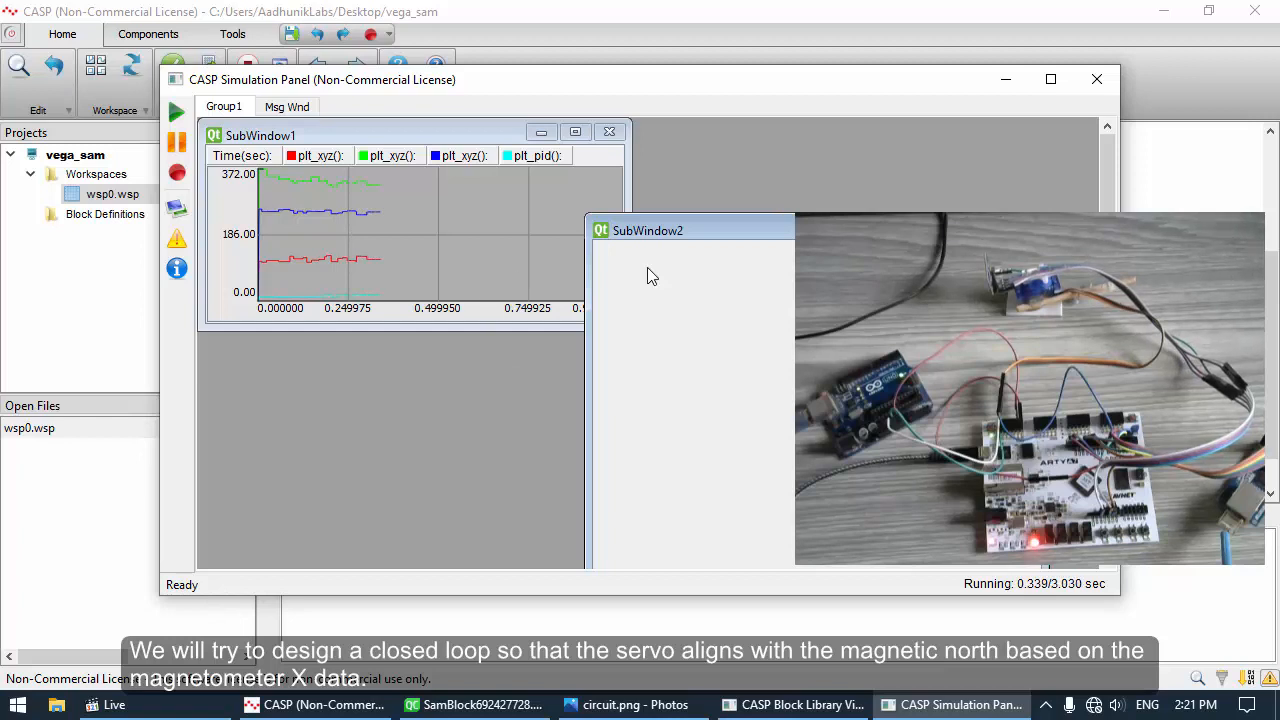
Minimize SubWindow2, read the plt_xyz and plt_pid signals at a point on the running plot, and close the simulation panel
drag(685, 240, 557, 186)
click(826, 178)
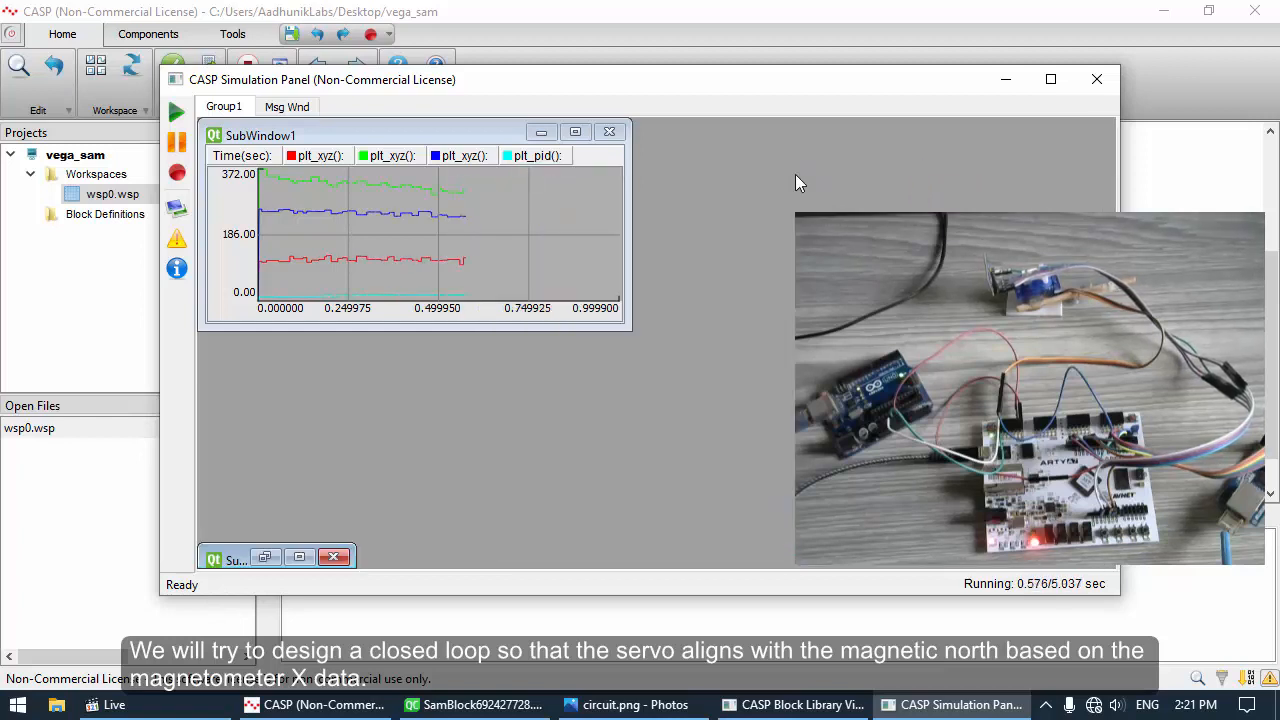
click(564, 265)
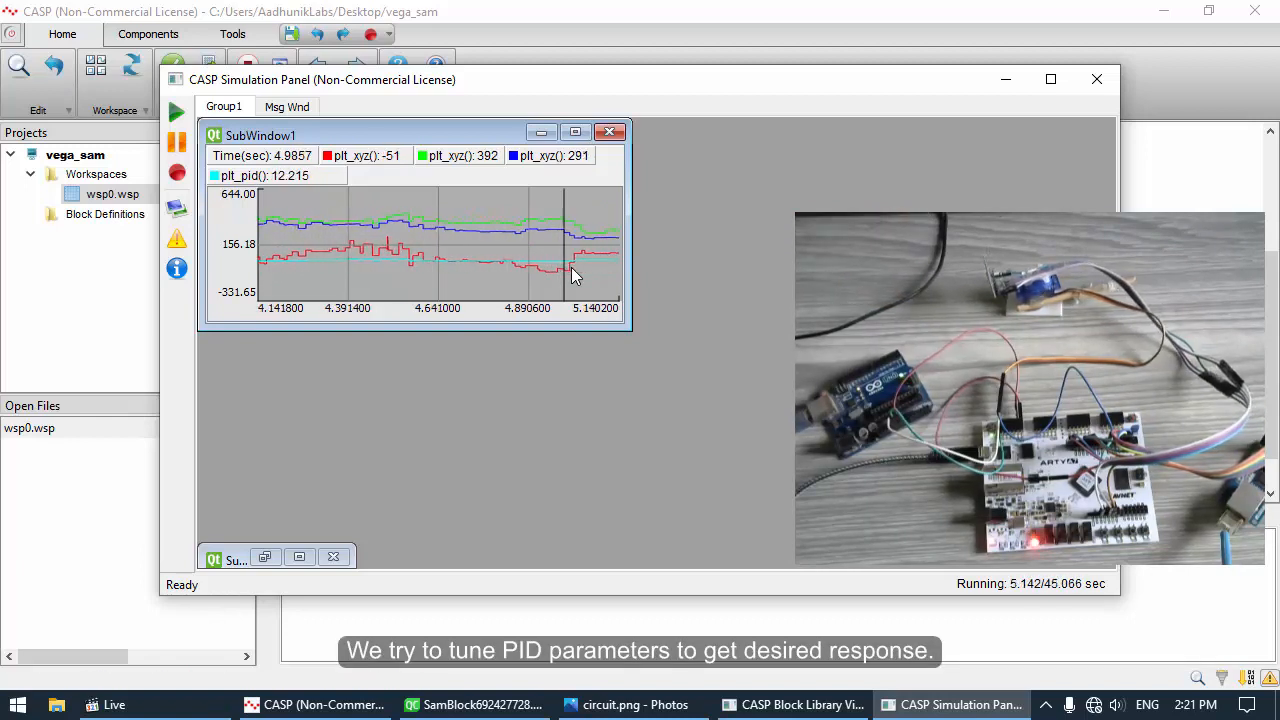
click(1099, 79)
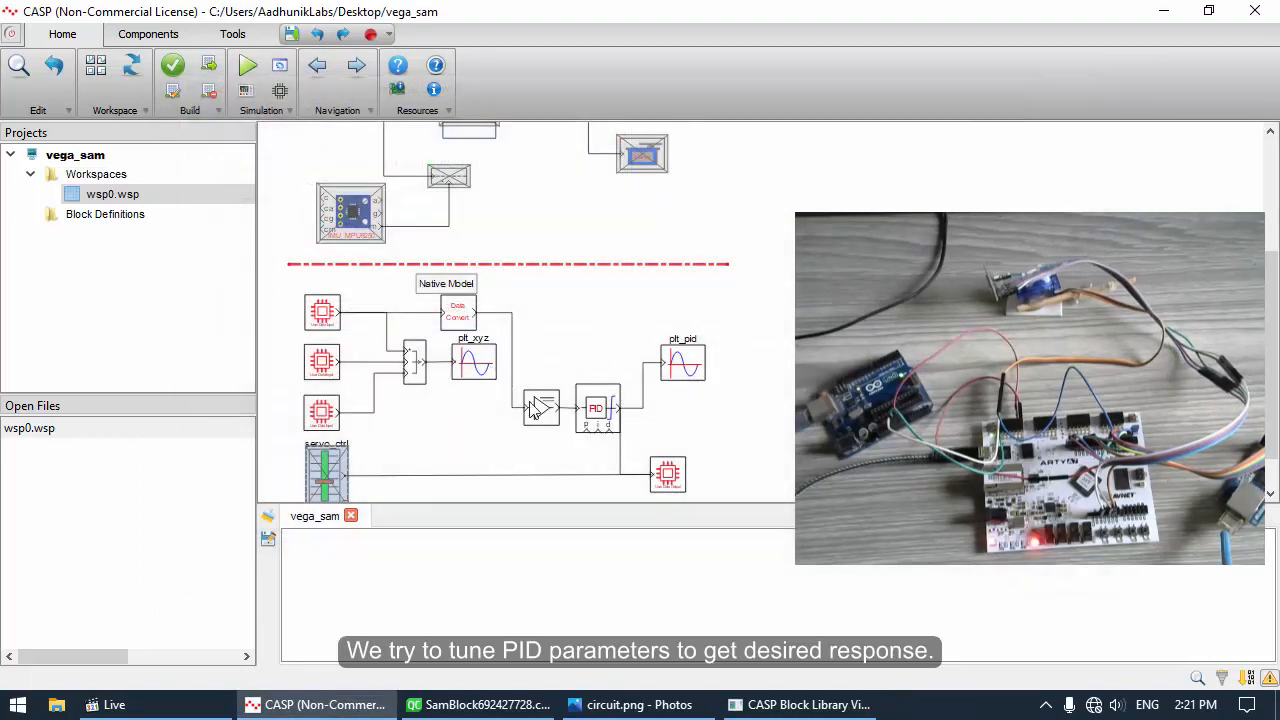
Set the PID block's proportional gain to 1 and close the simulation panel after a test run
double_click(597, 408)
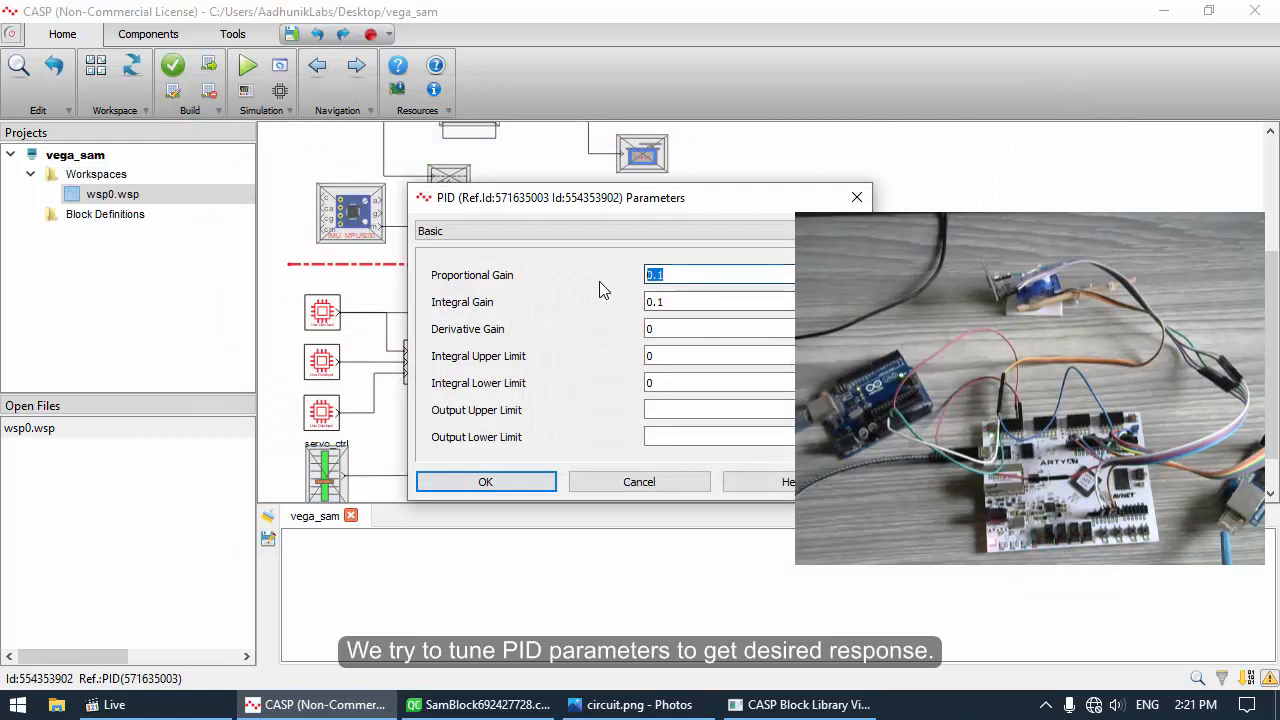
key(BackSpace)
text(1)
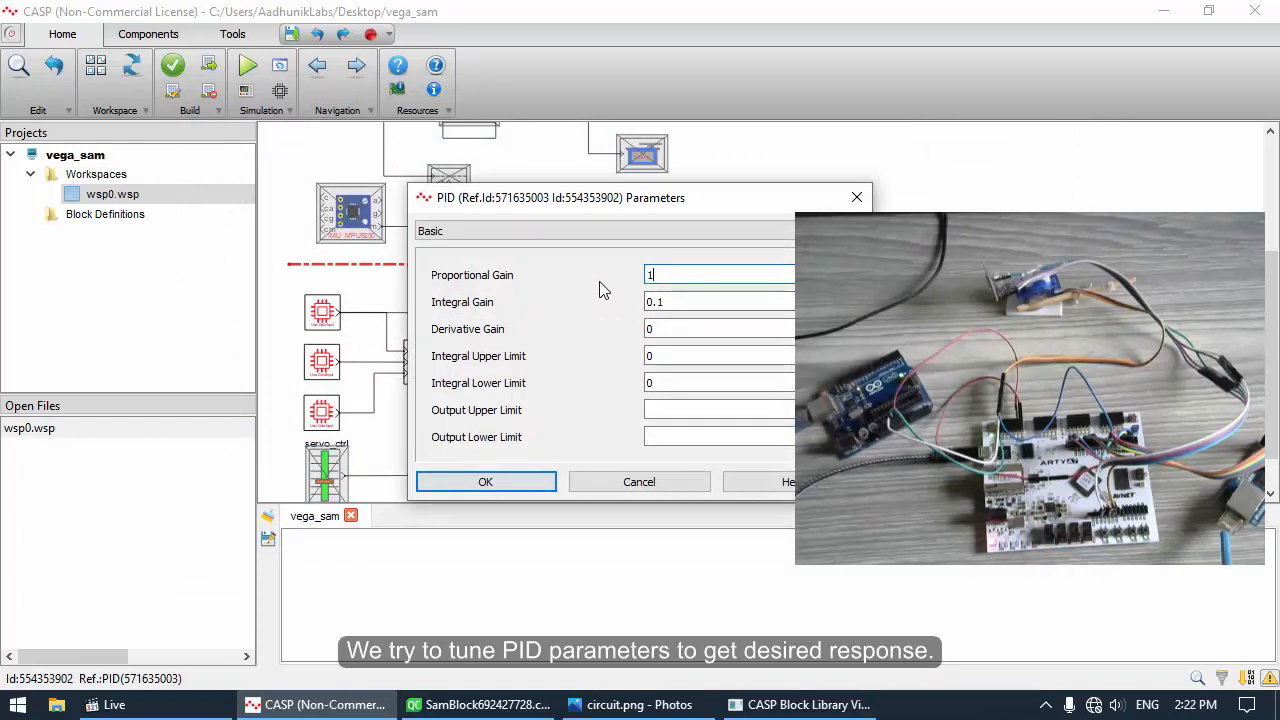
click(487, 483)
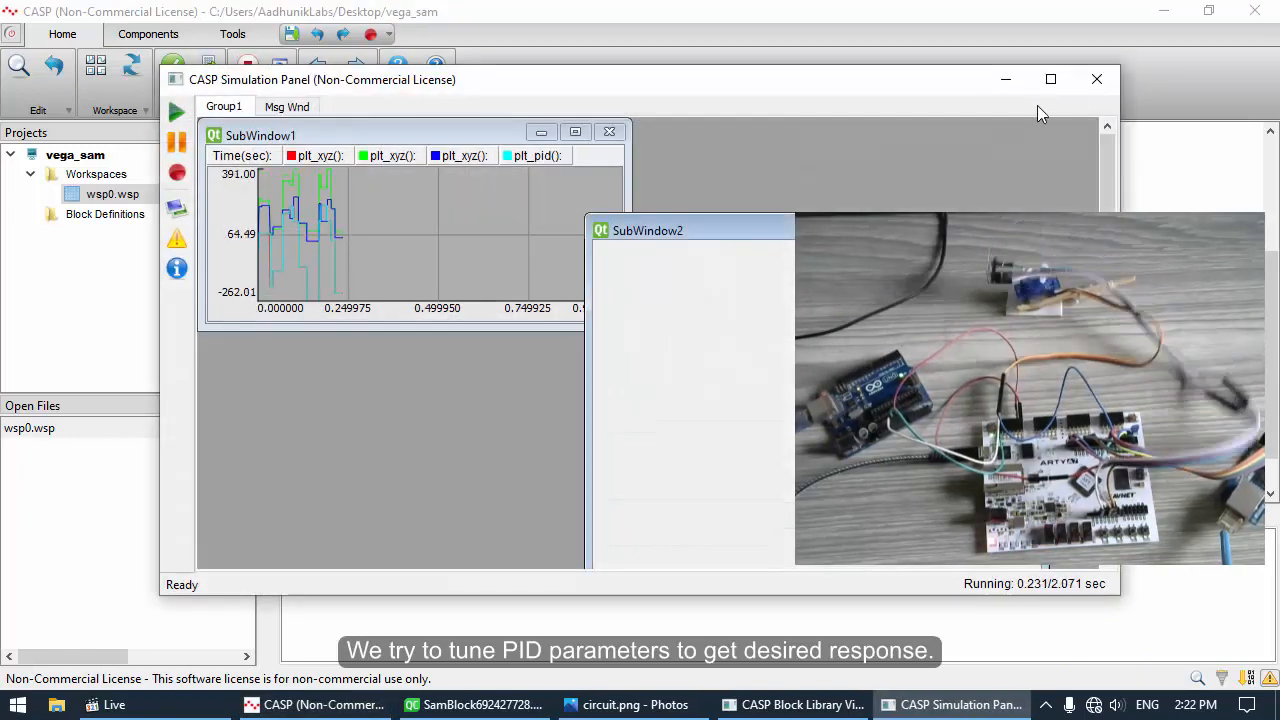
click(1098, 82)
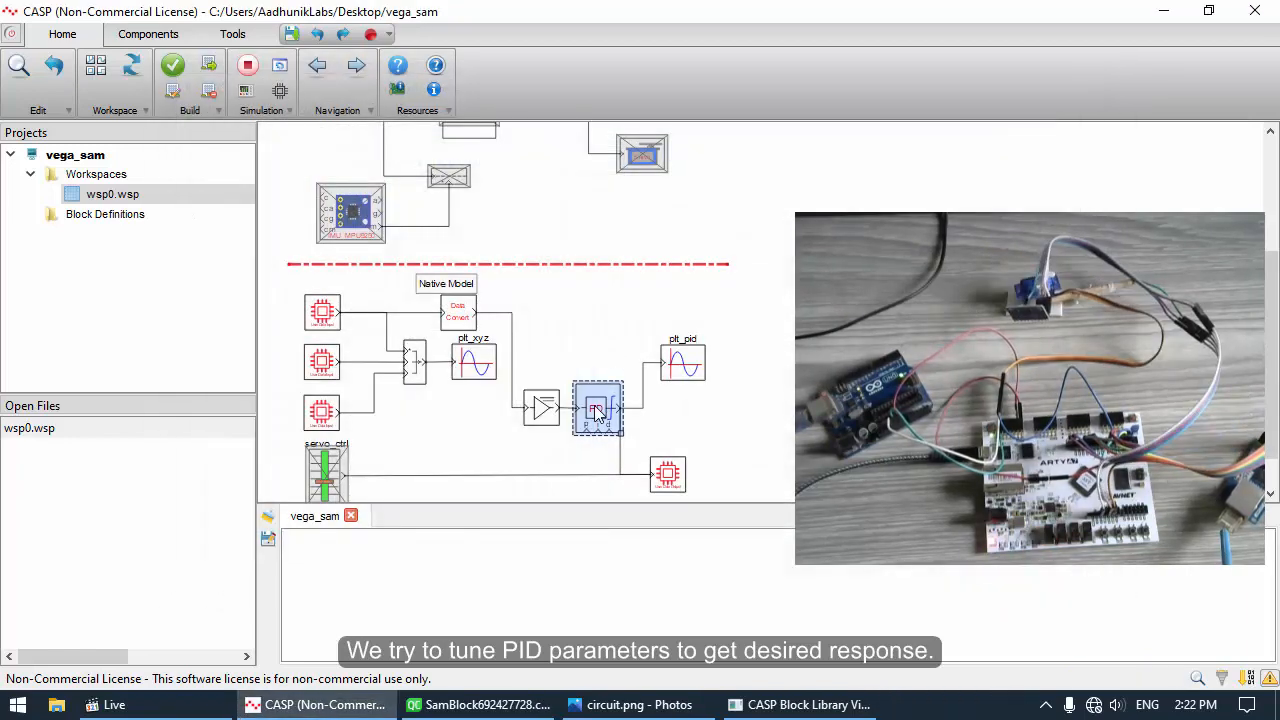
Lower the PID block's proportional gain to 0.1, and after a test reduce it further to 0.05
double_click(599, 414)
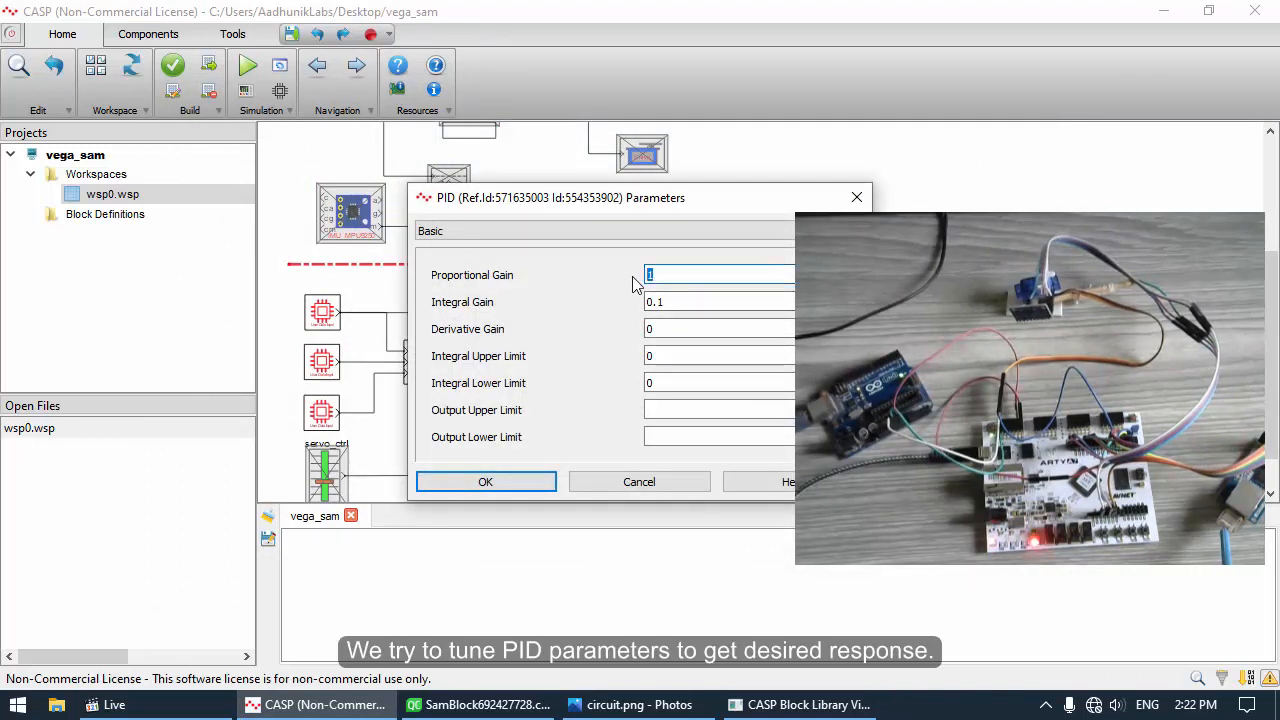
click(538, 490)
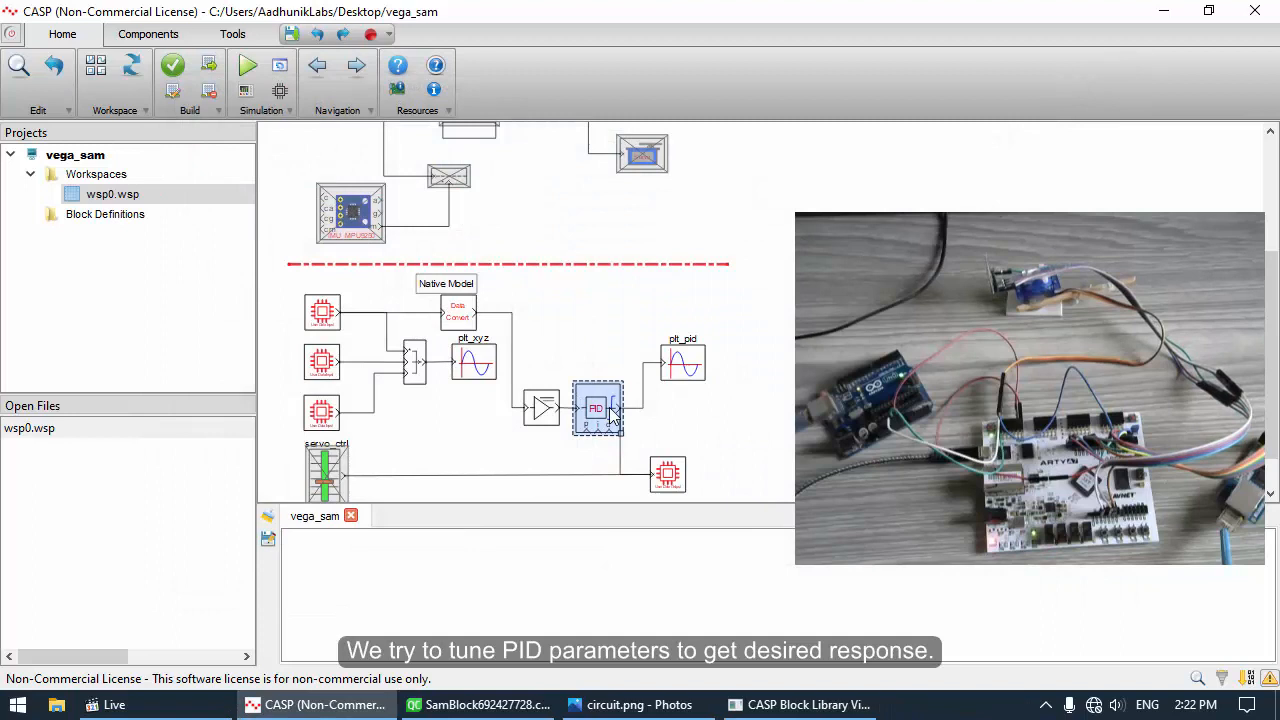
double_click(612, 416)
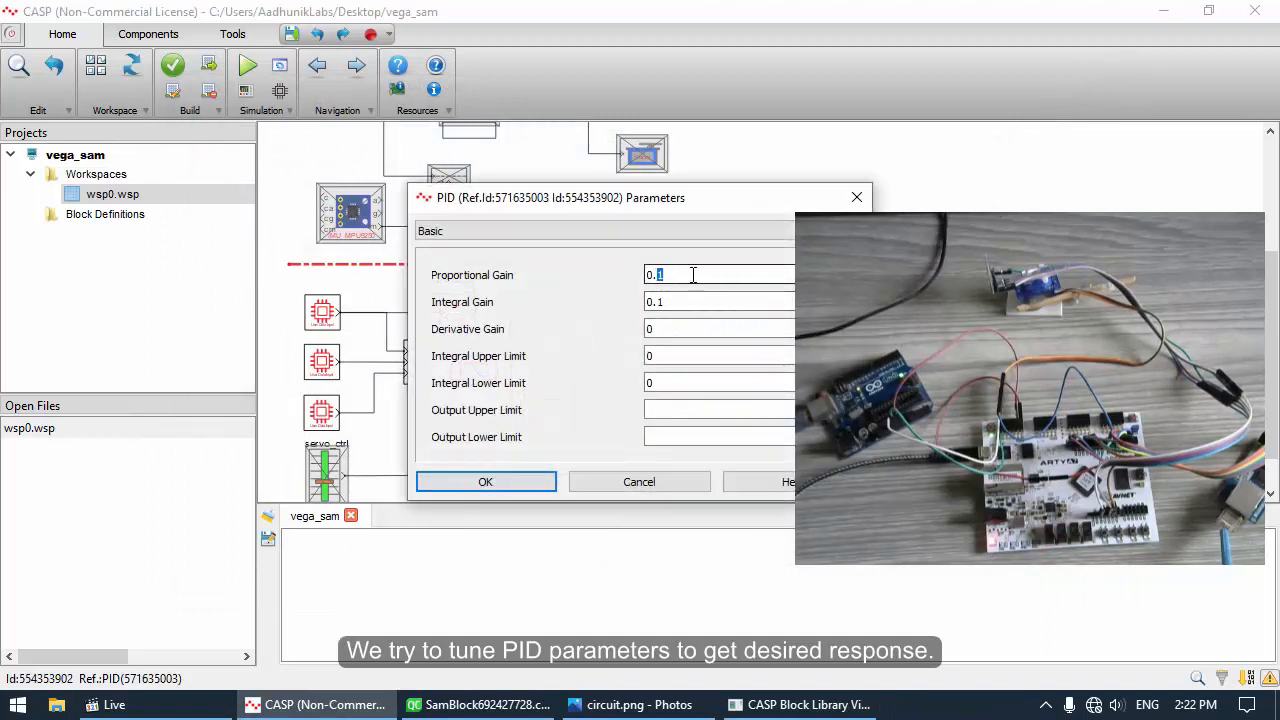
text(05)
click(533, 481)
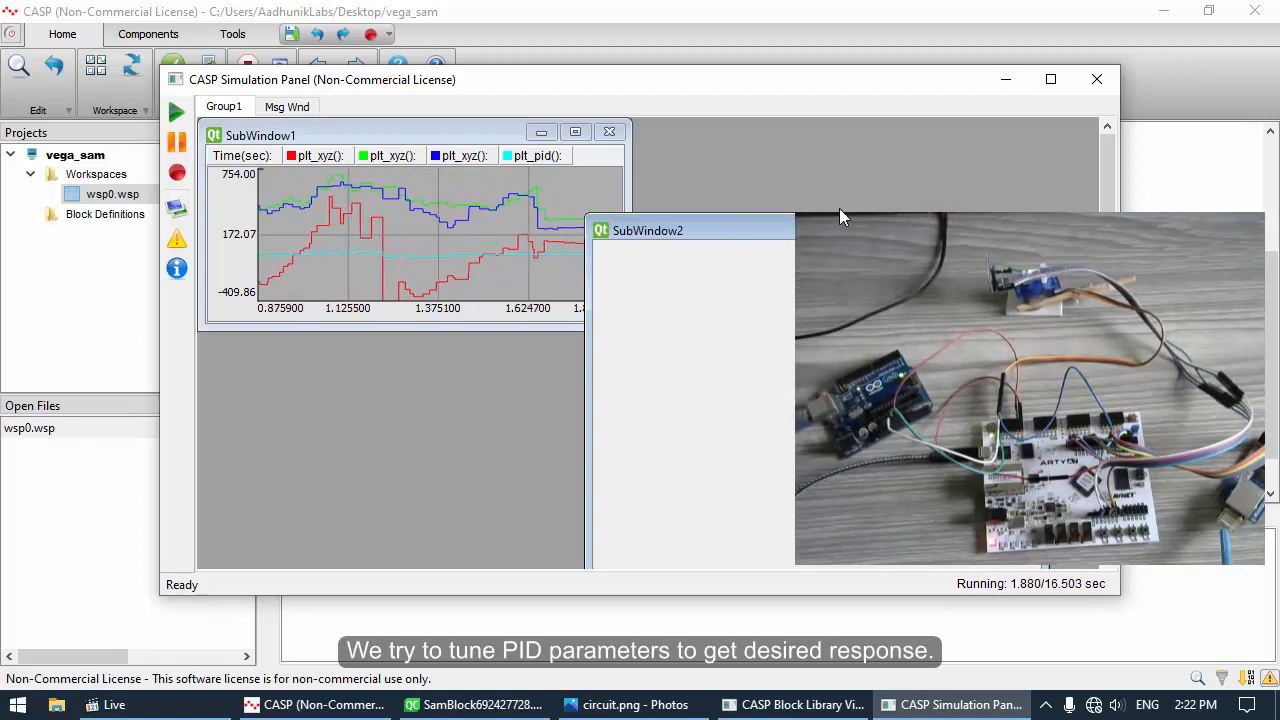
Move and minimize SubWindow2 to examine the signal plot of the running simulation, and close the simulation panel
drag(1012, 240, 904, 168)
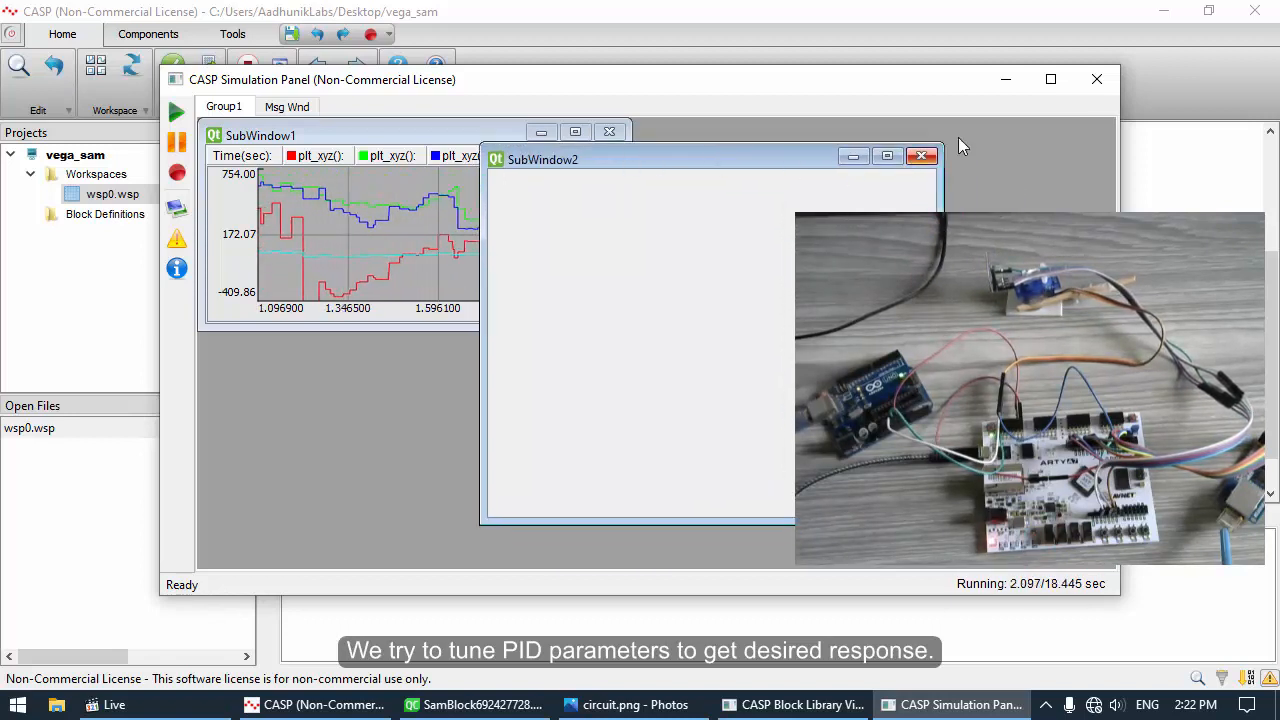
click(853, 156)
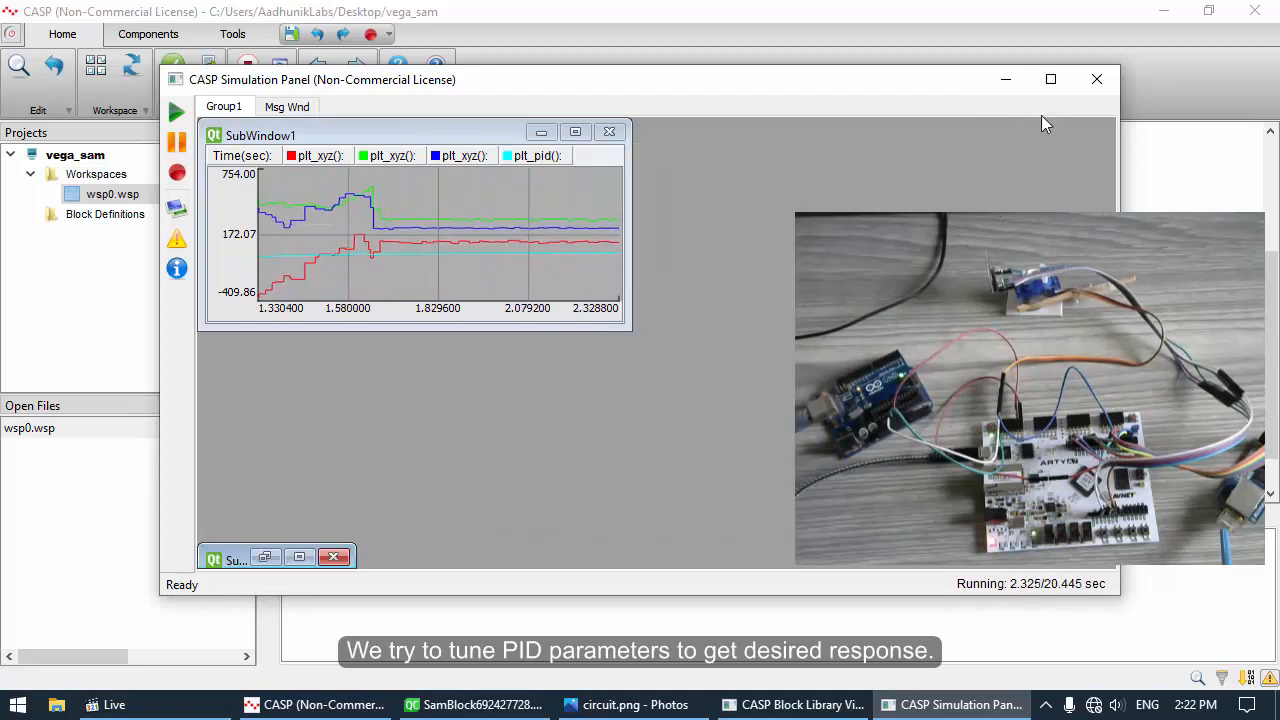
click(1097, 79)
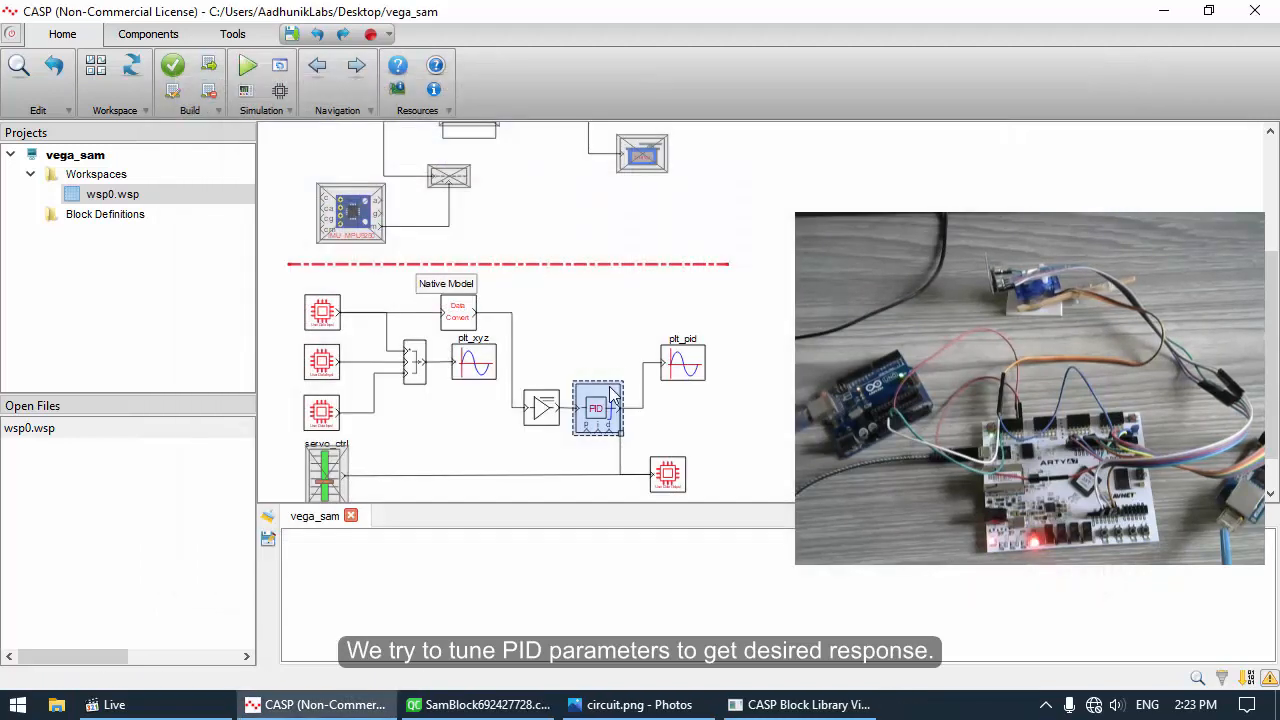
Set the gain of the Gain Offset block to 0.1
double_click(555, 414)
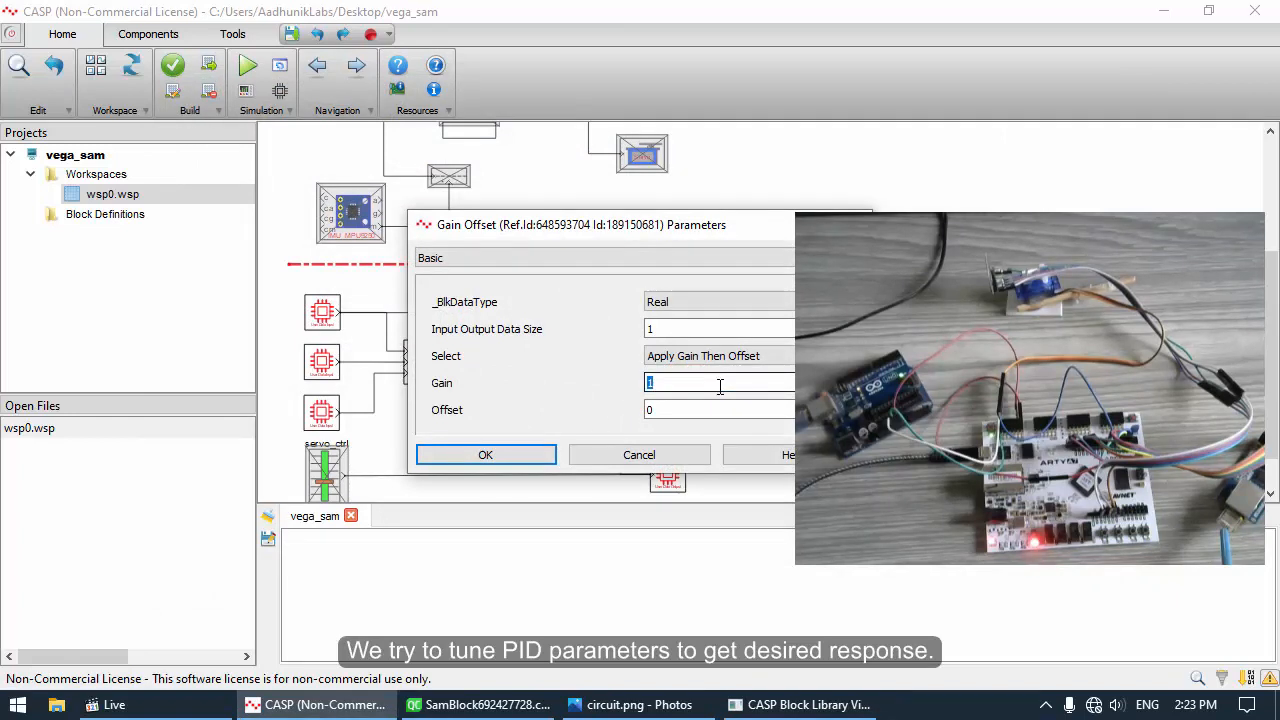
text(0.)
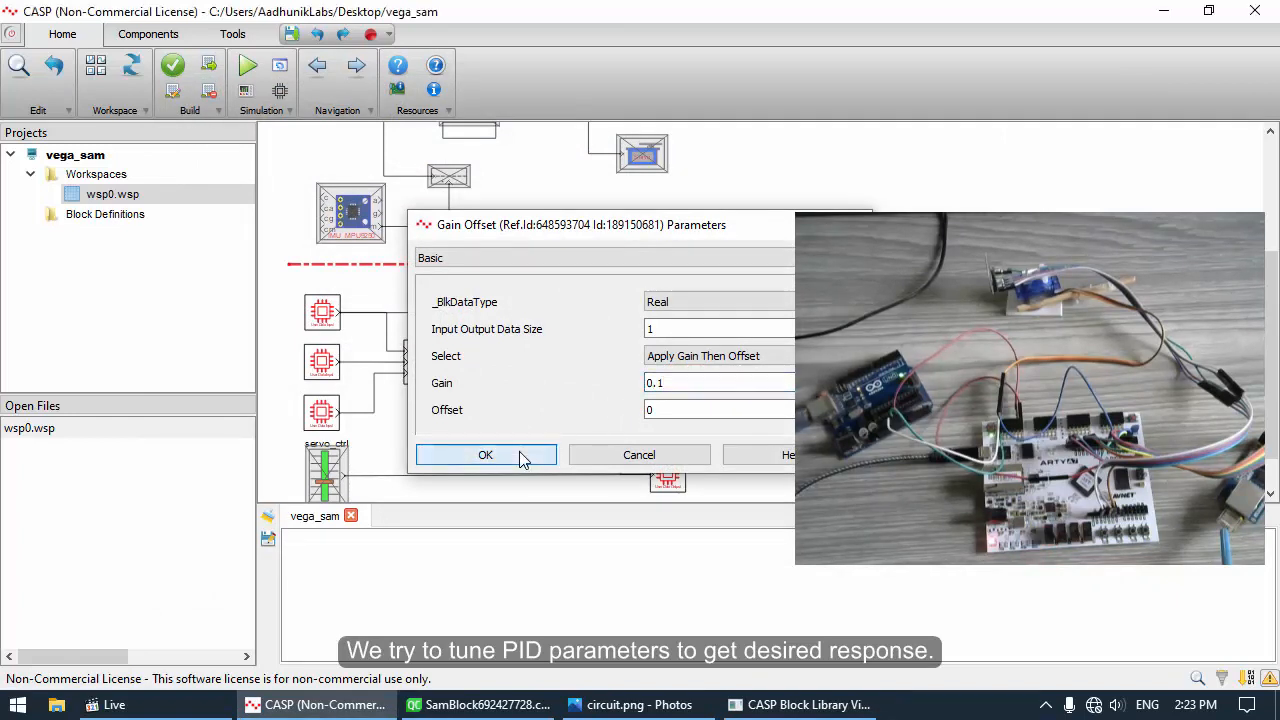
click(485, 455)
Set the PID block's integral gain to 0.5 after trying 0.02 and 0.01, and adjust its proportional gain
double_click(597, 397)
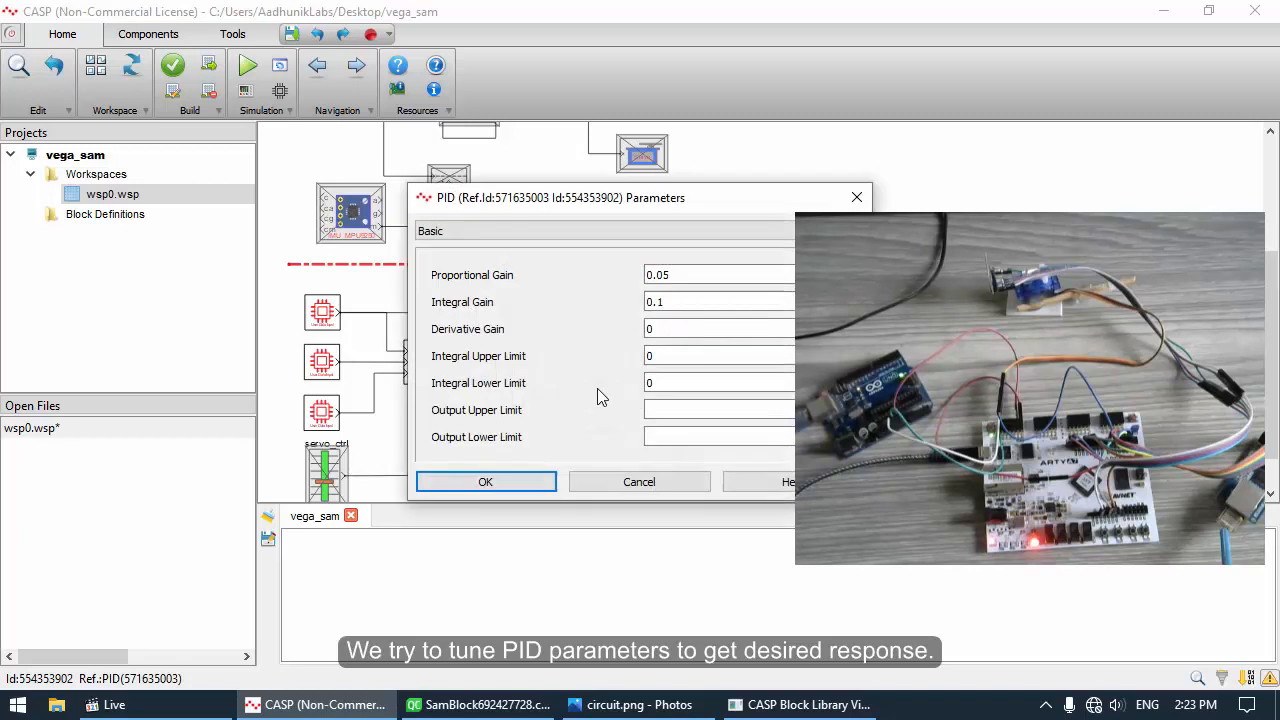
click(662, 302)
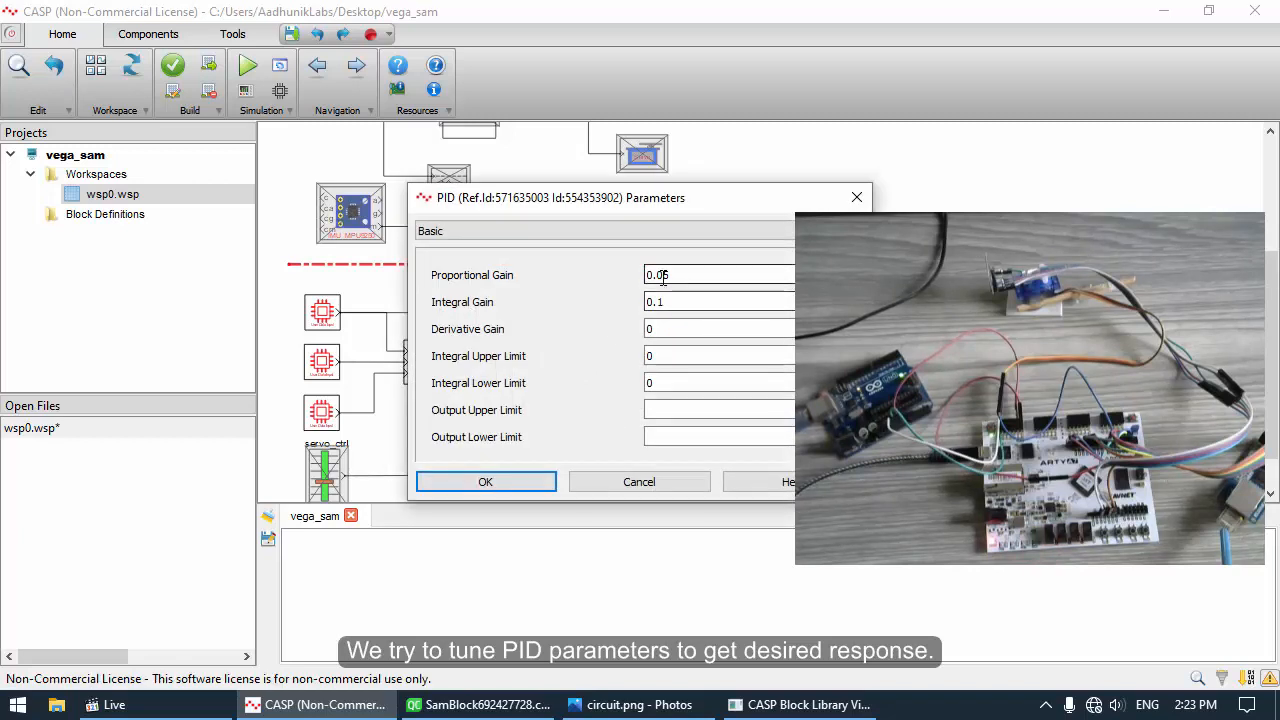
click(662, 302)
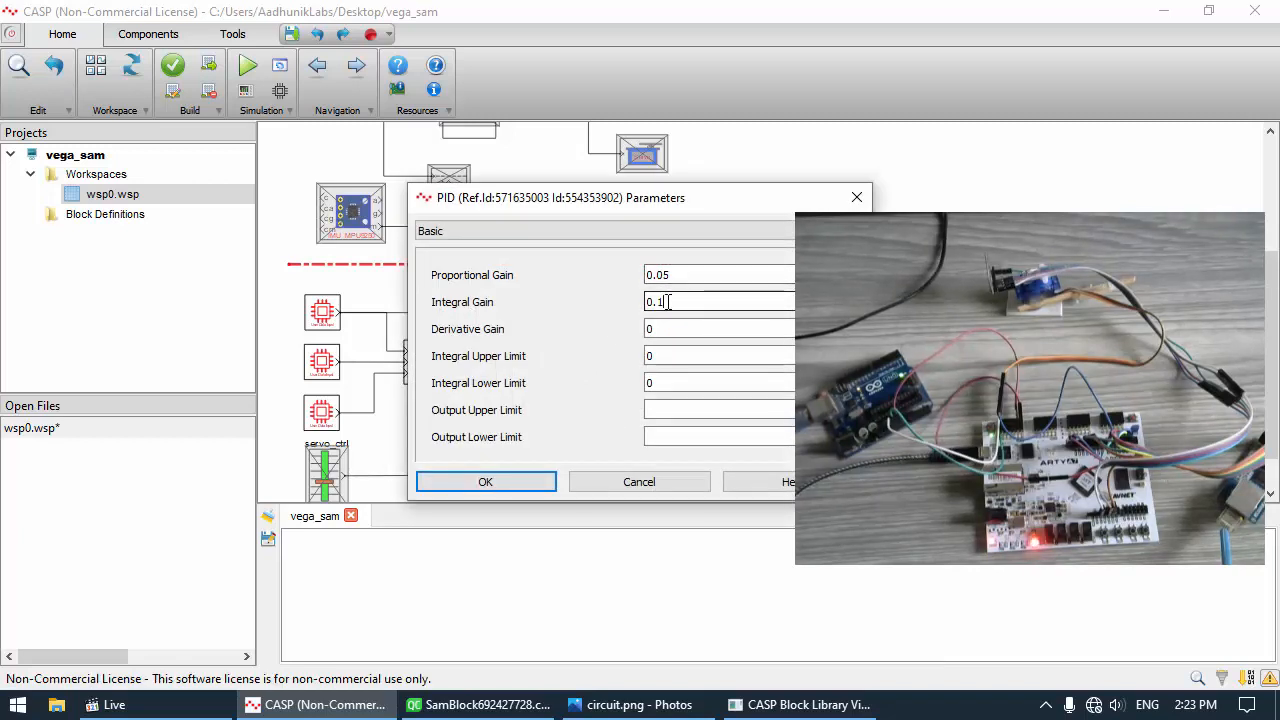
key(BackSpace)
text(02)
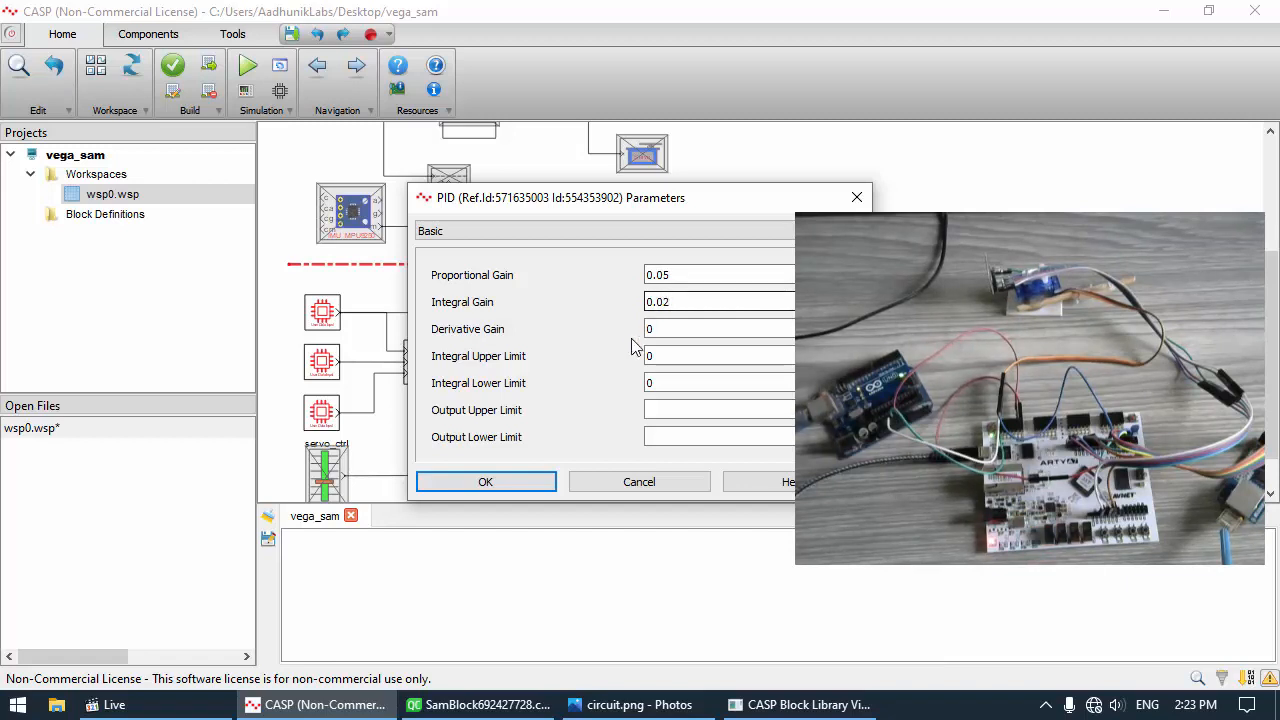
key(BackSpace)
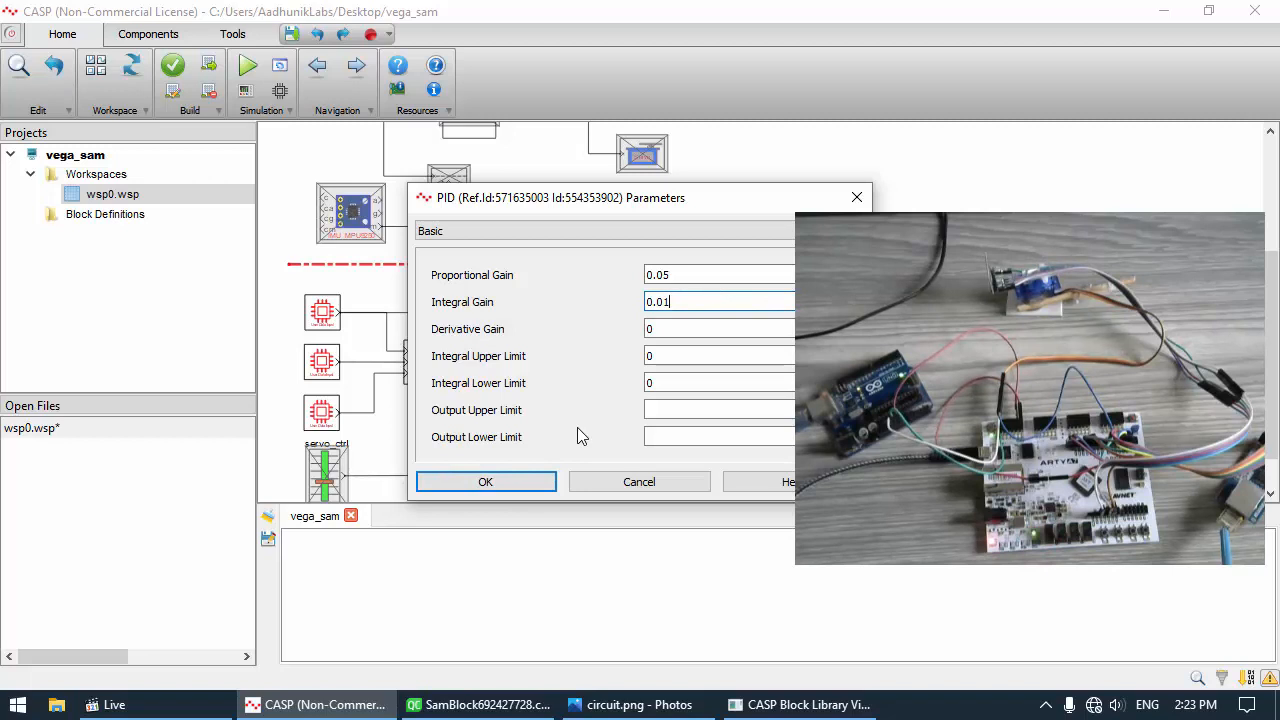
text(5)
click(664, 274)
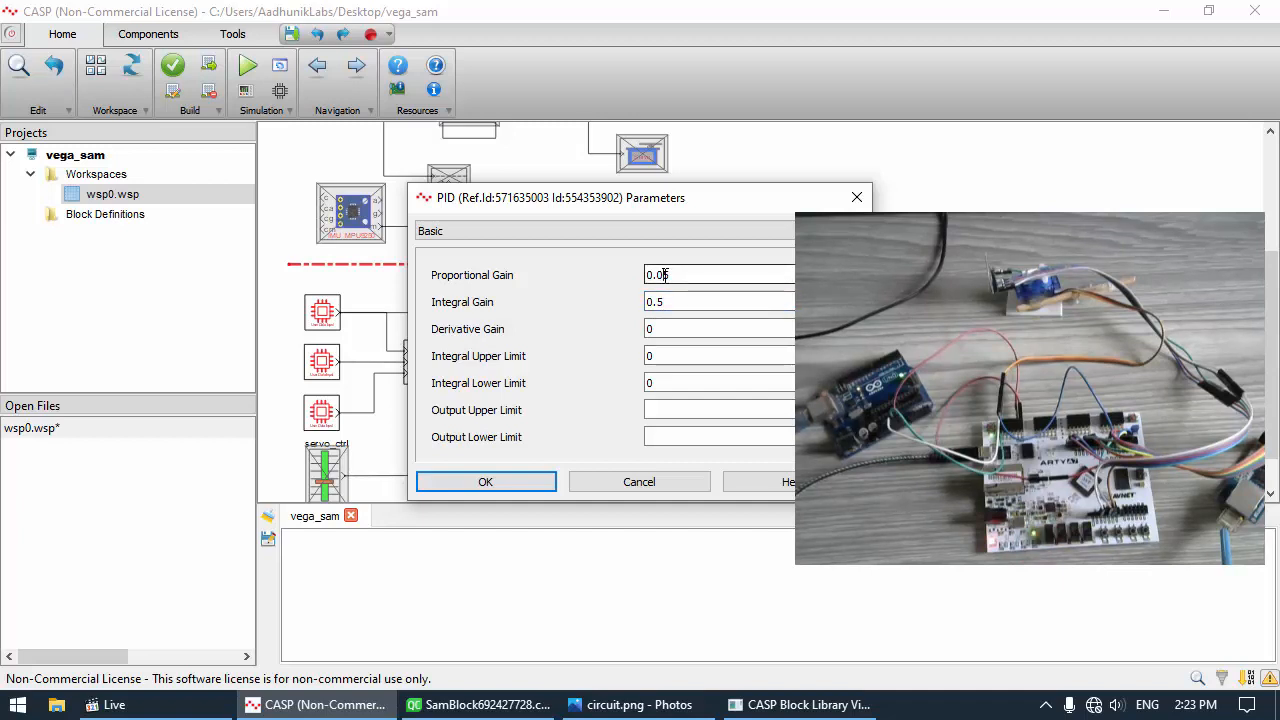
text(2)
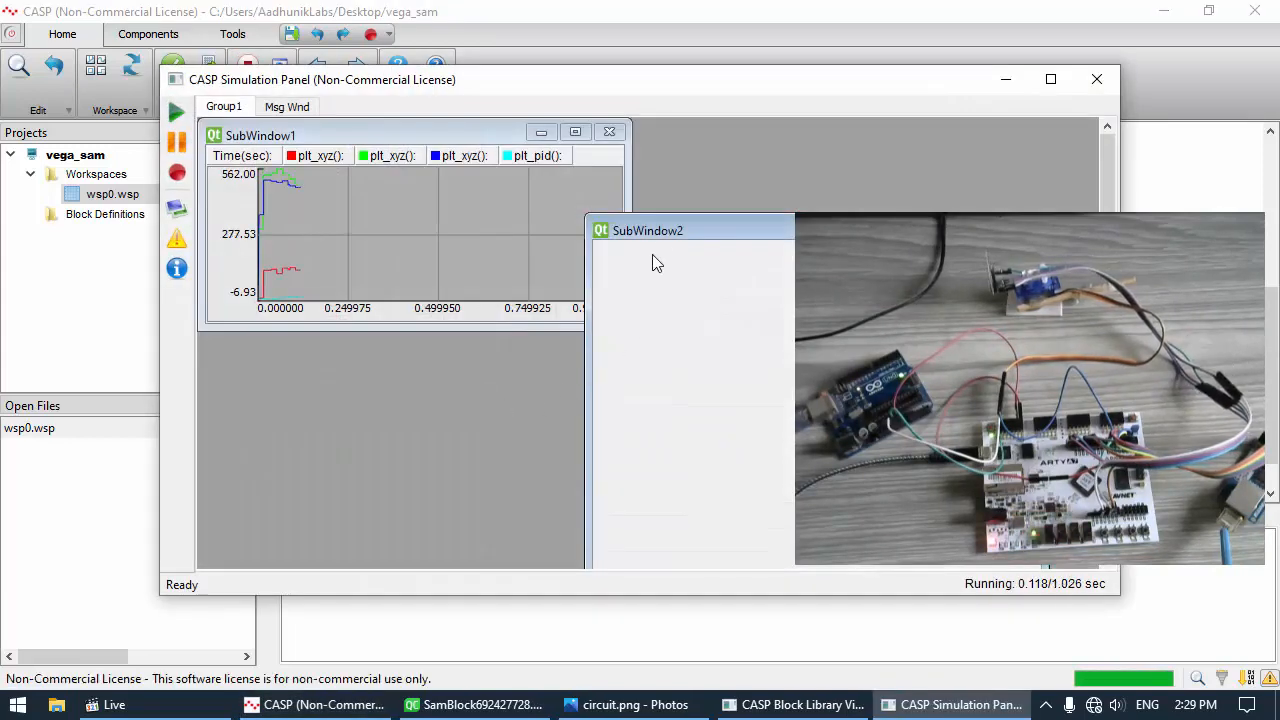
Minimize SubWindow2, enlarge the SubWindow1 plot, and read the magnetometer and PID output values at points along the curves
drag(662, 232, 497, 165)
click(790, 153)
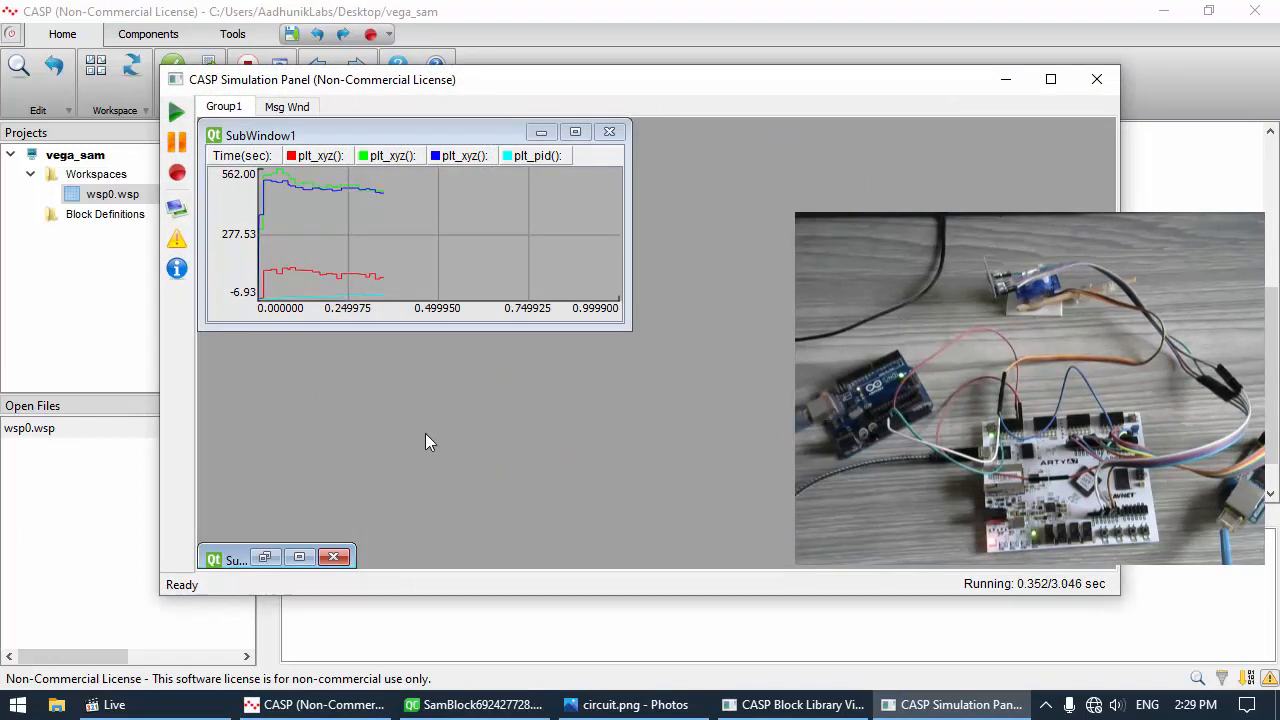
click(510, 282)
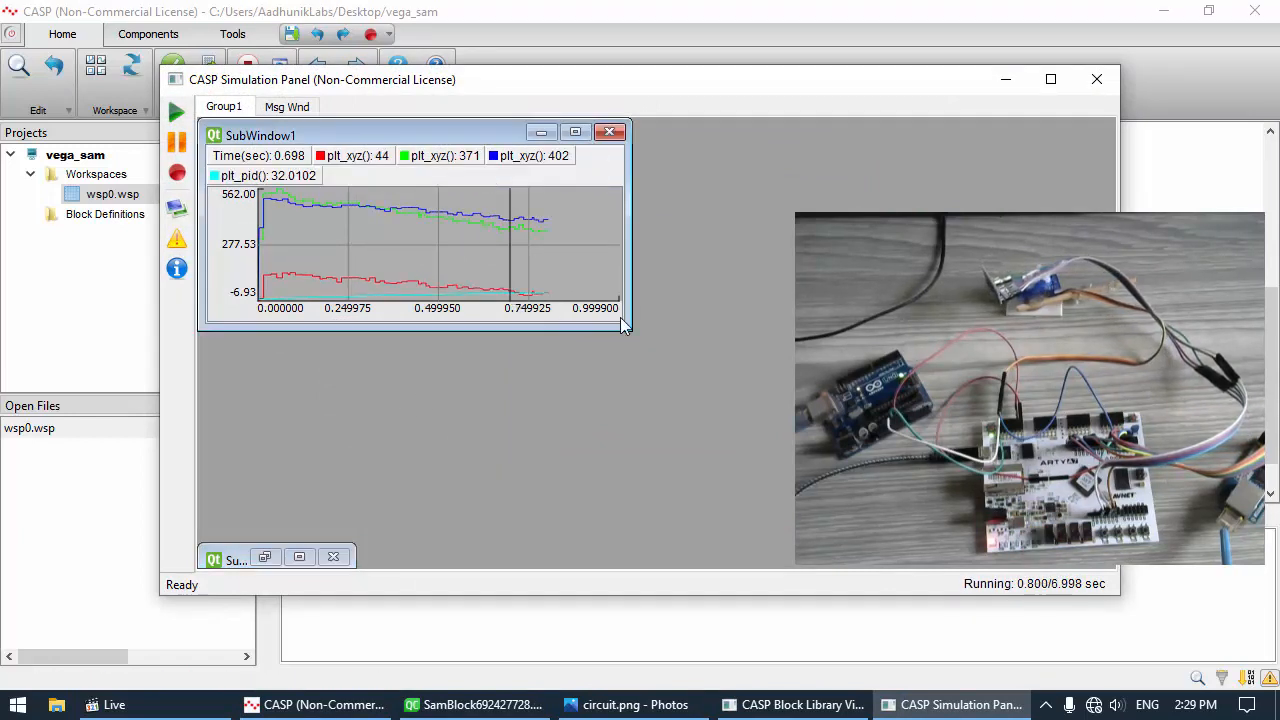
drag(629, 329, 718, 397)
click(679, 330)
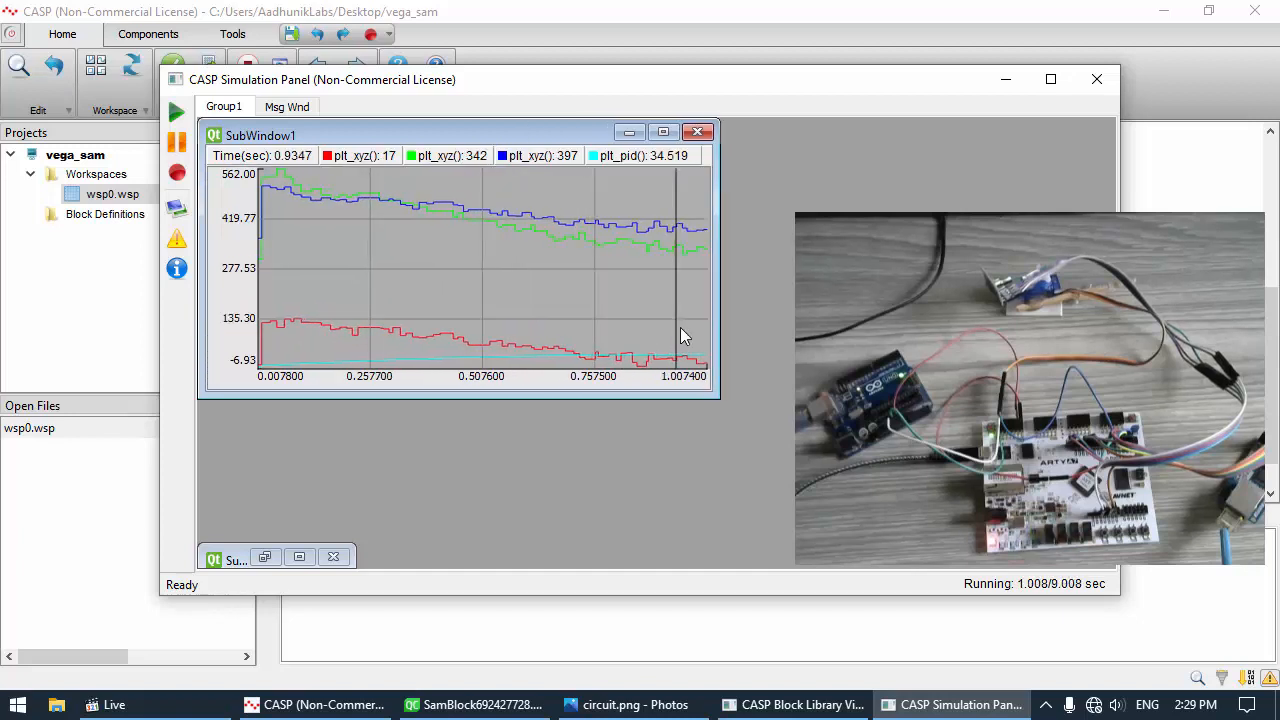